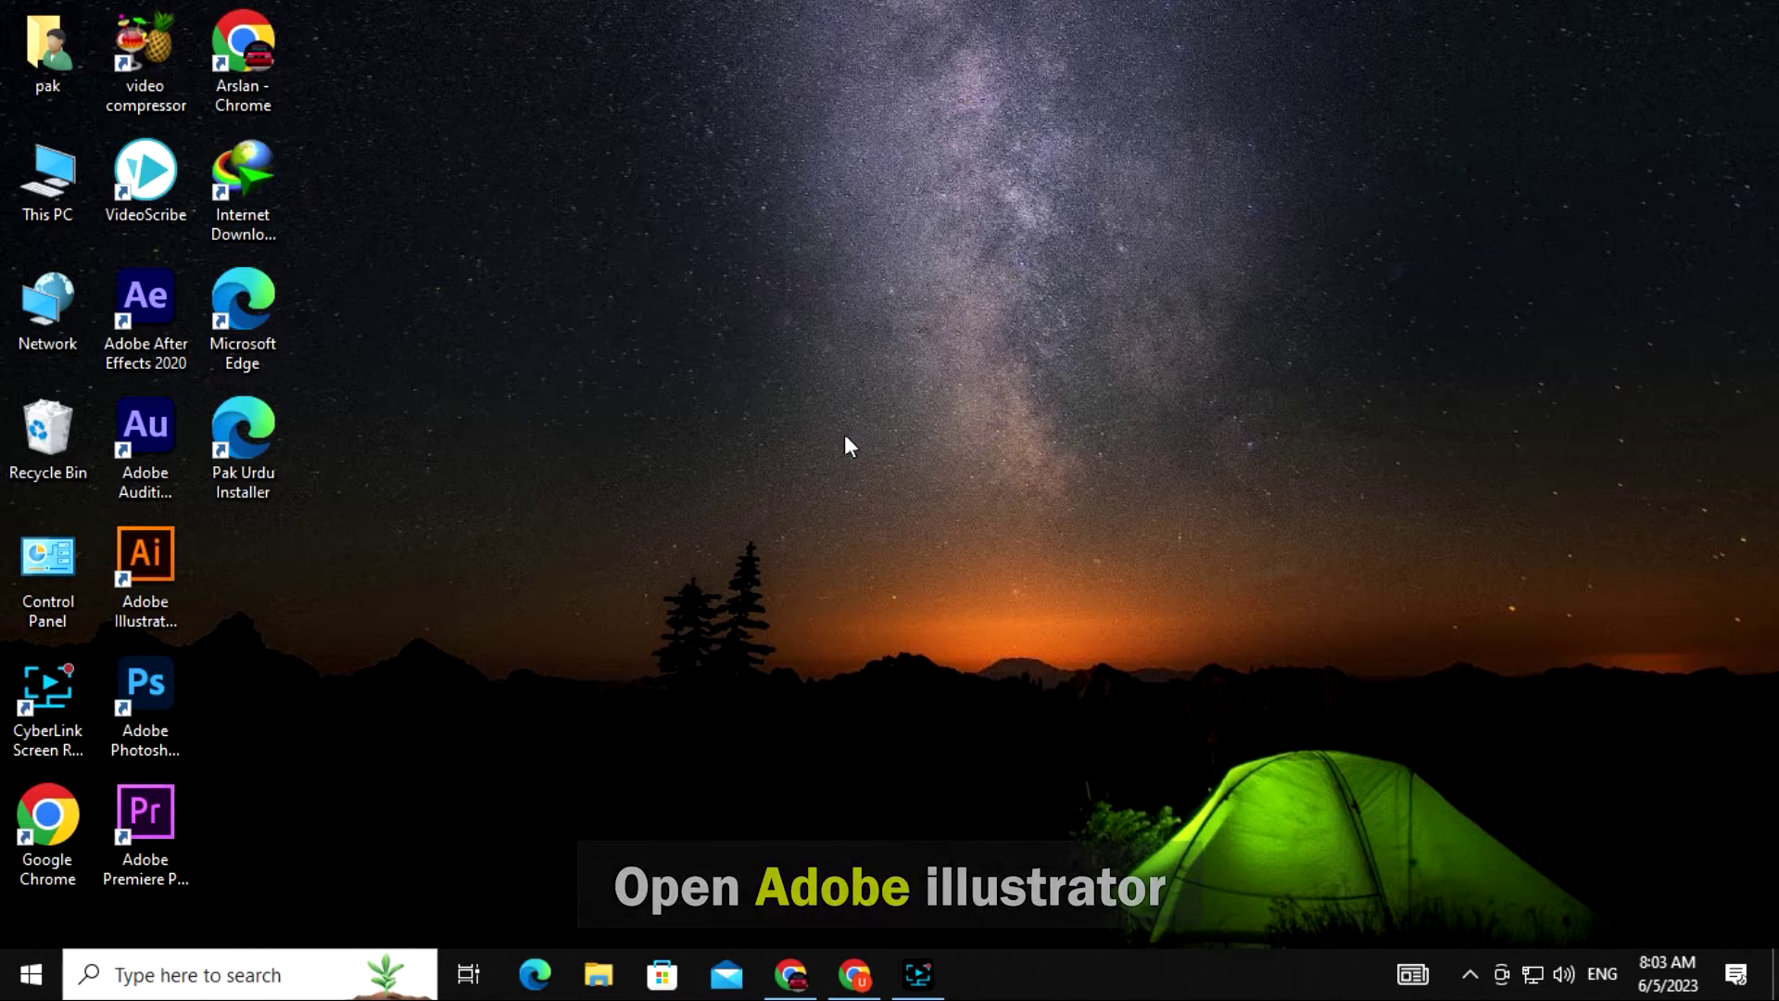
Launch Adobe Illustrator and open the van image 21_frd_trn_crgv_mr_lwb_oxwh_rpro in it from the Downloads folder.
{"action": "double_click", "coordinate": [147, 571]}
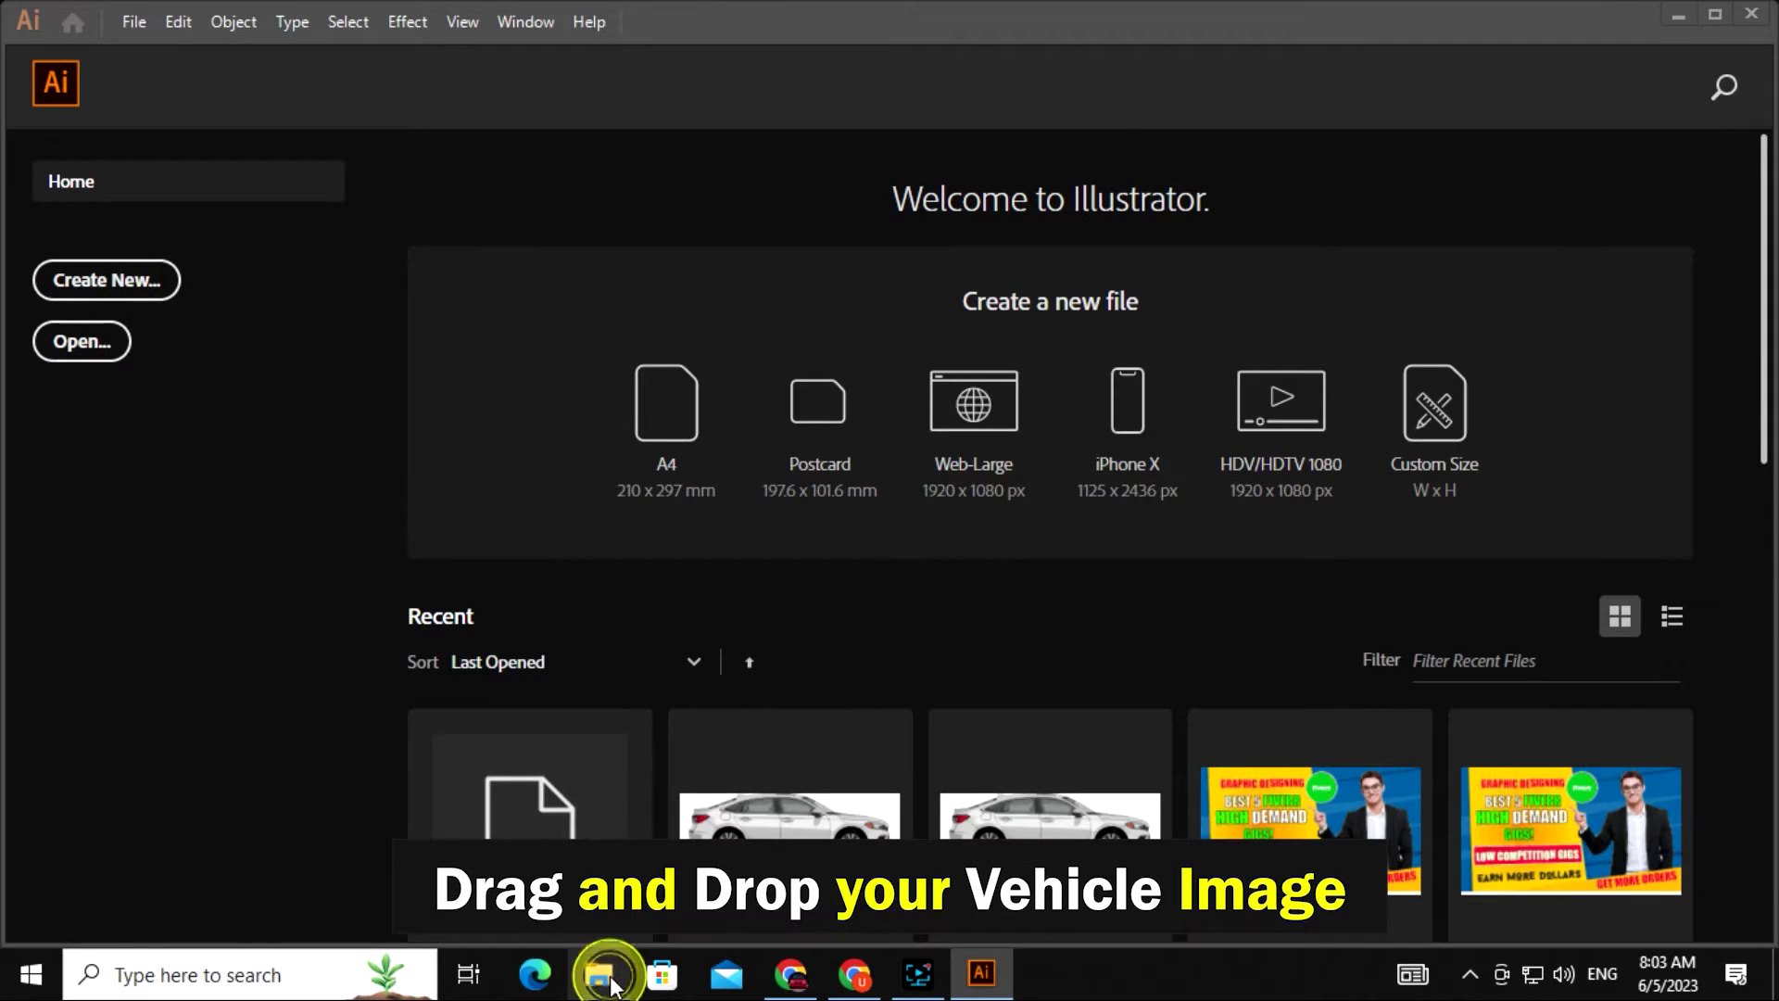
{"action": "left_click", "coordinate": [603, 975]}
{"action": "left_click", "coordinate": [139, 220]}
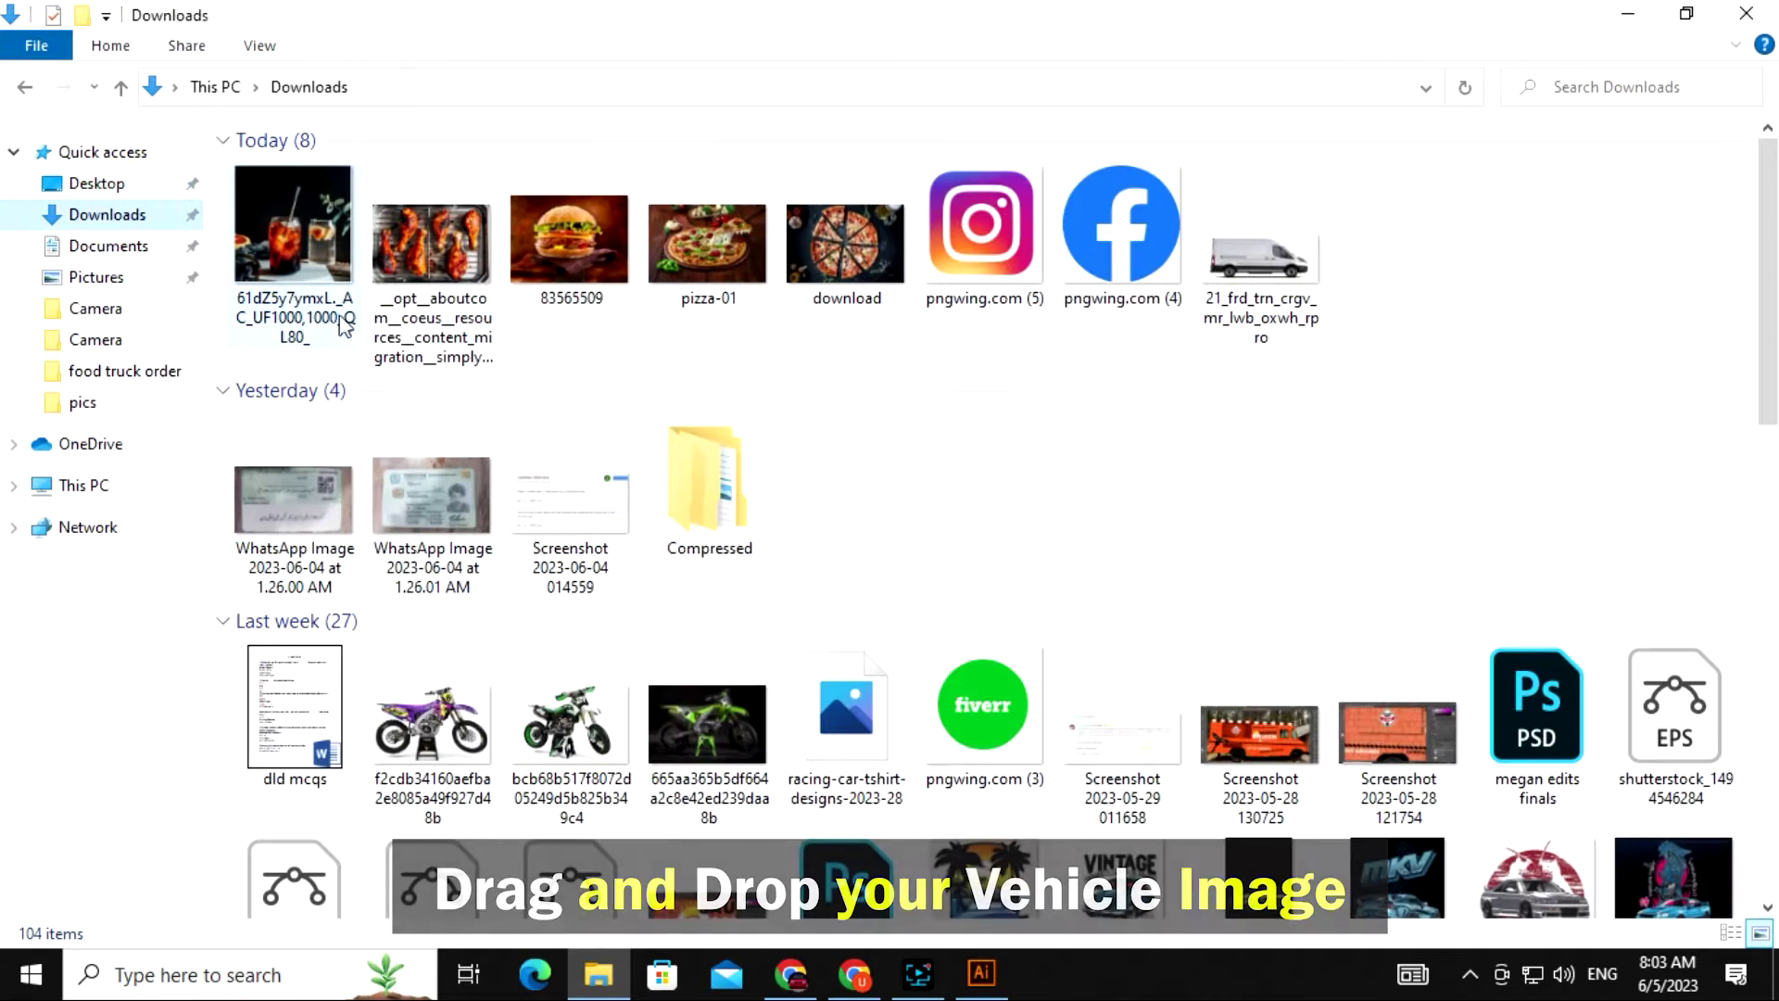
{"action": "left_click_drag", "start_coordinate": [1260, 251], "coordinate": [554, 83]}
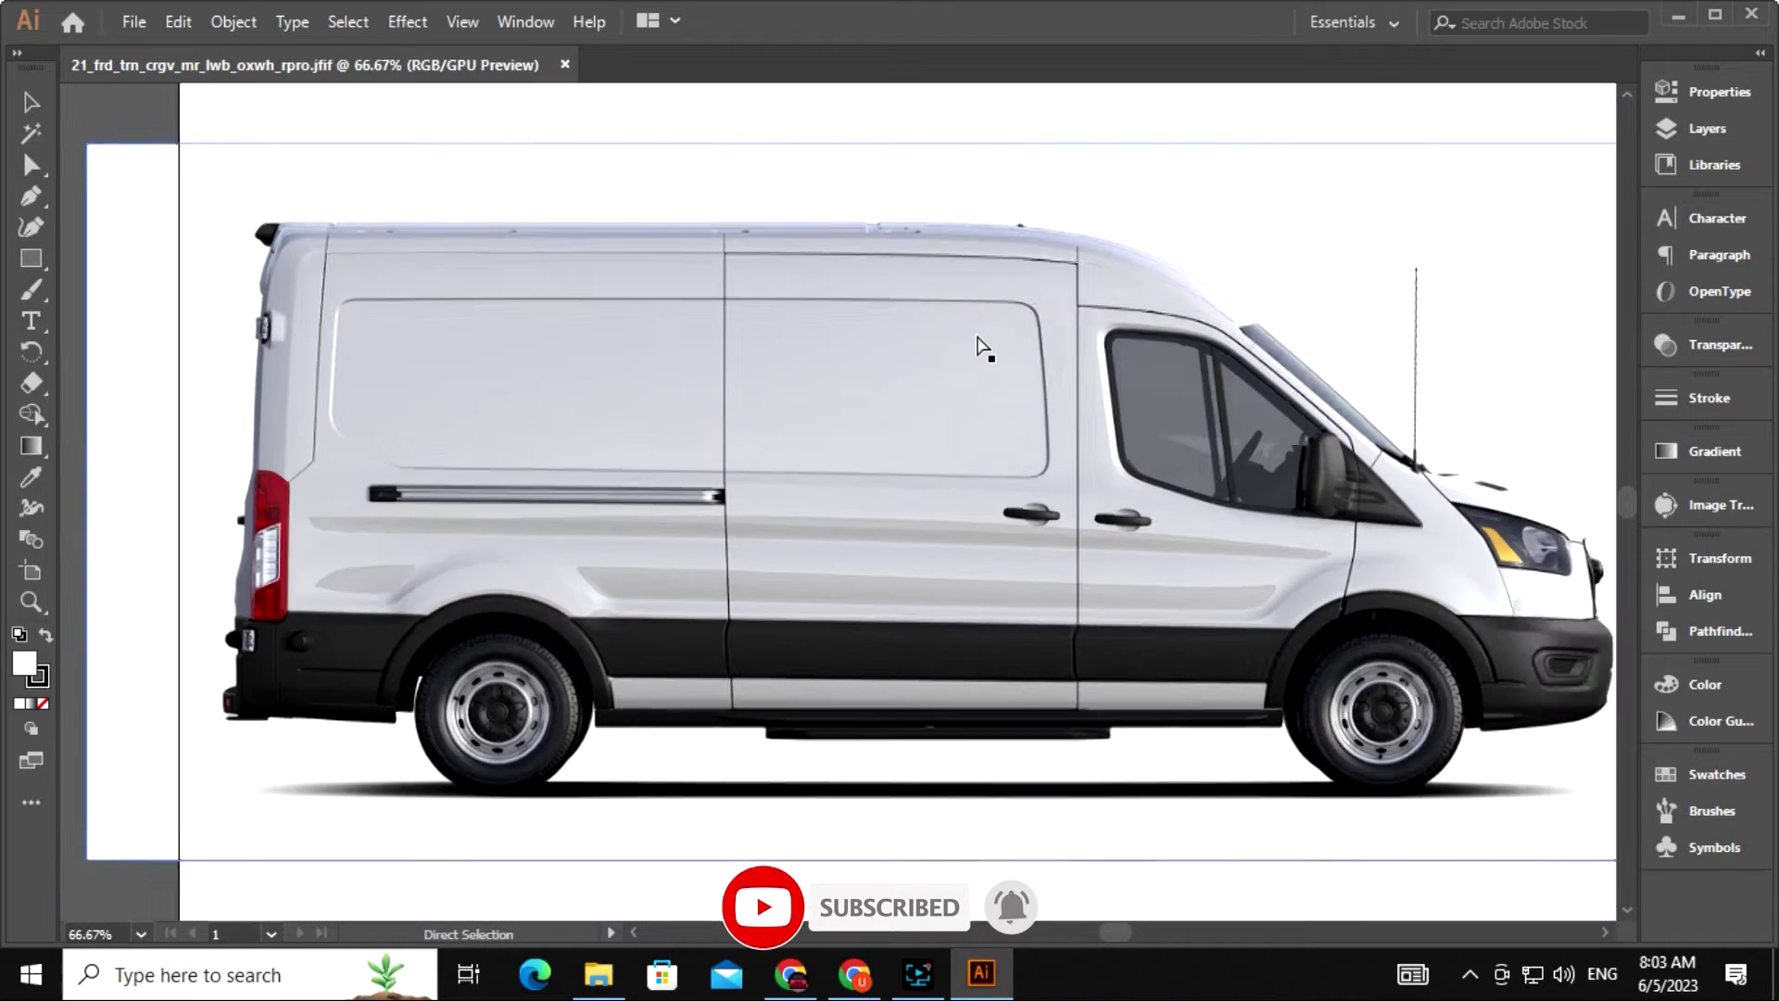
Reflect the van image across the vertical axis with the preview enabled.
{"action": "key", "text": "ctrl+minus"}
{"action": "mouse_move", "coordinate": [1003, 525]}
{"action": "left_mouse_down"}
{"action": "mouse_move", "coordinate": [986, 528]}
{"action": "mouse_move", "coordinate": [985, 497]}
{"action": "left_mouse_up"}
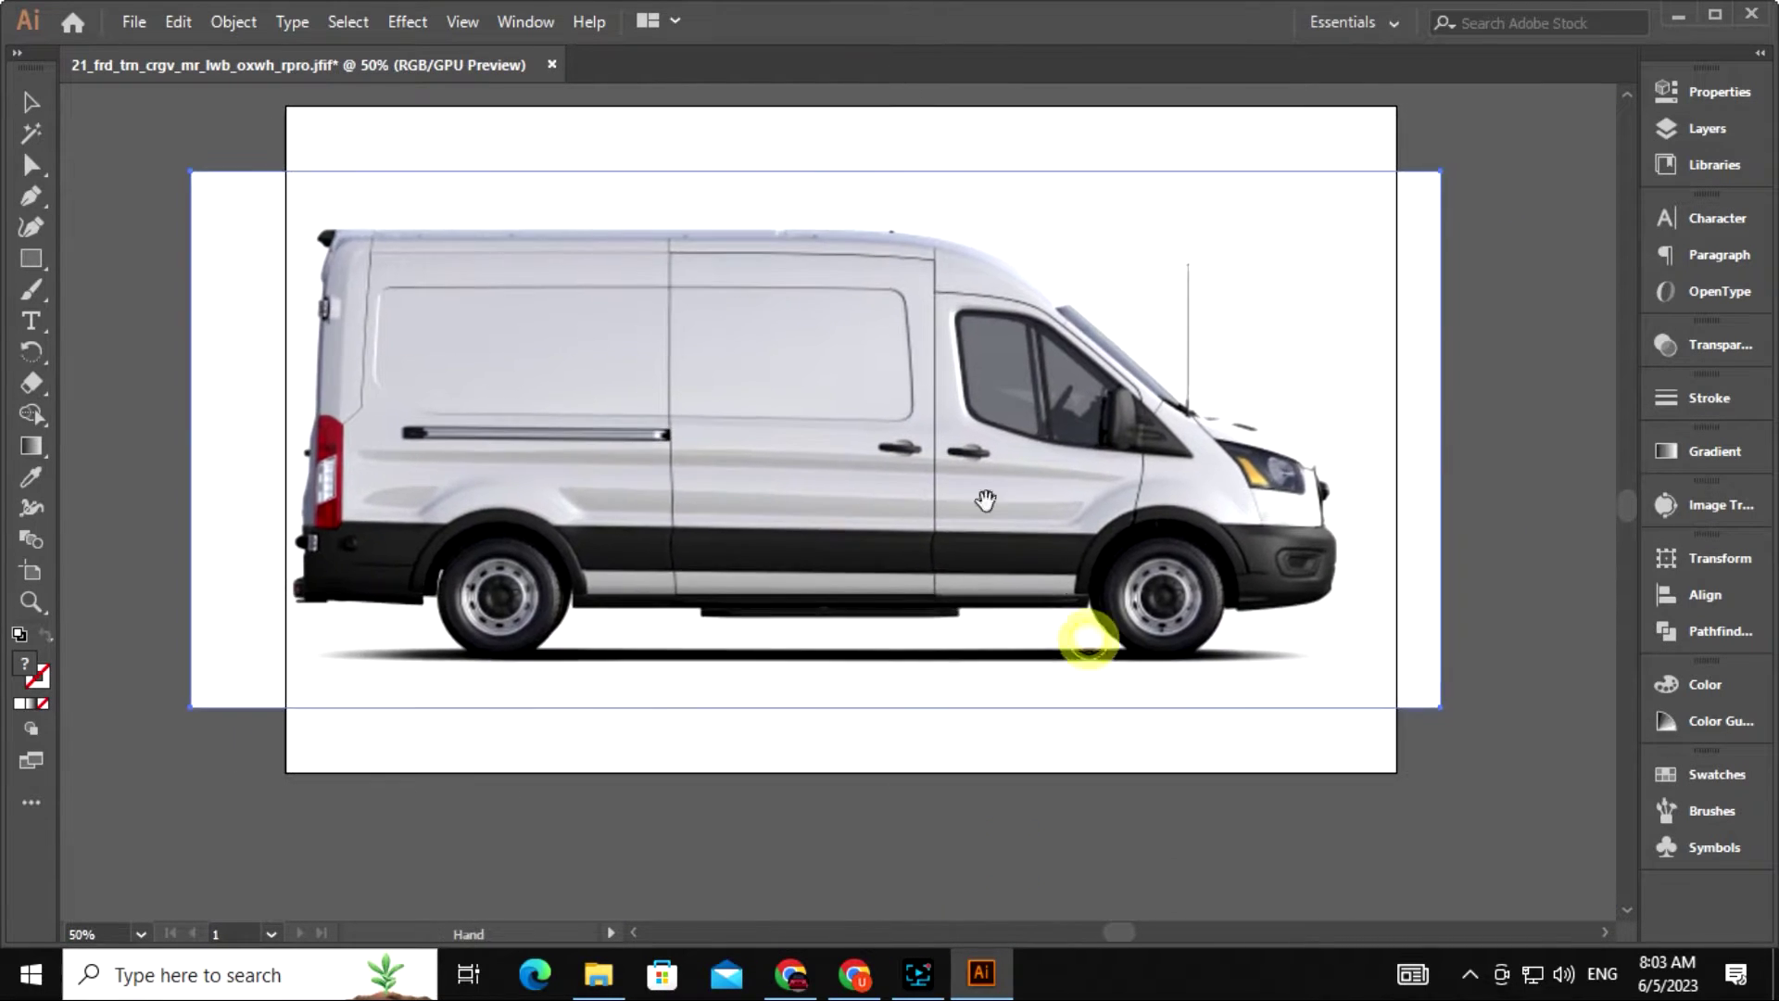
{"action": "right_click", "coordinate": [939, 410]}
{"action": "mouse_move", "coordinate": [1131, 624]}
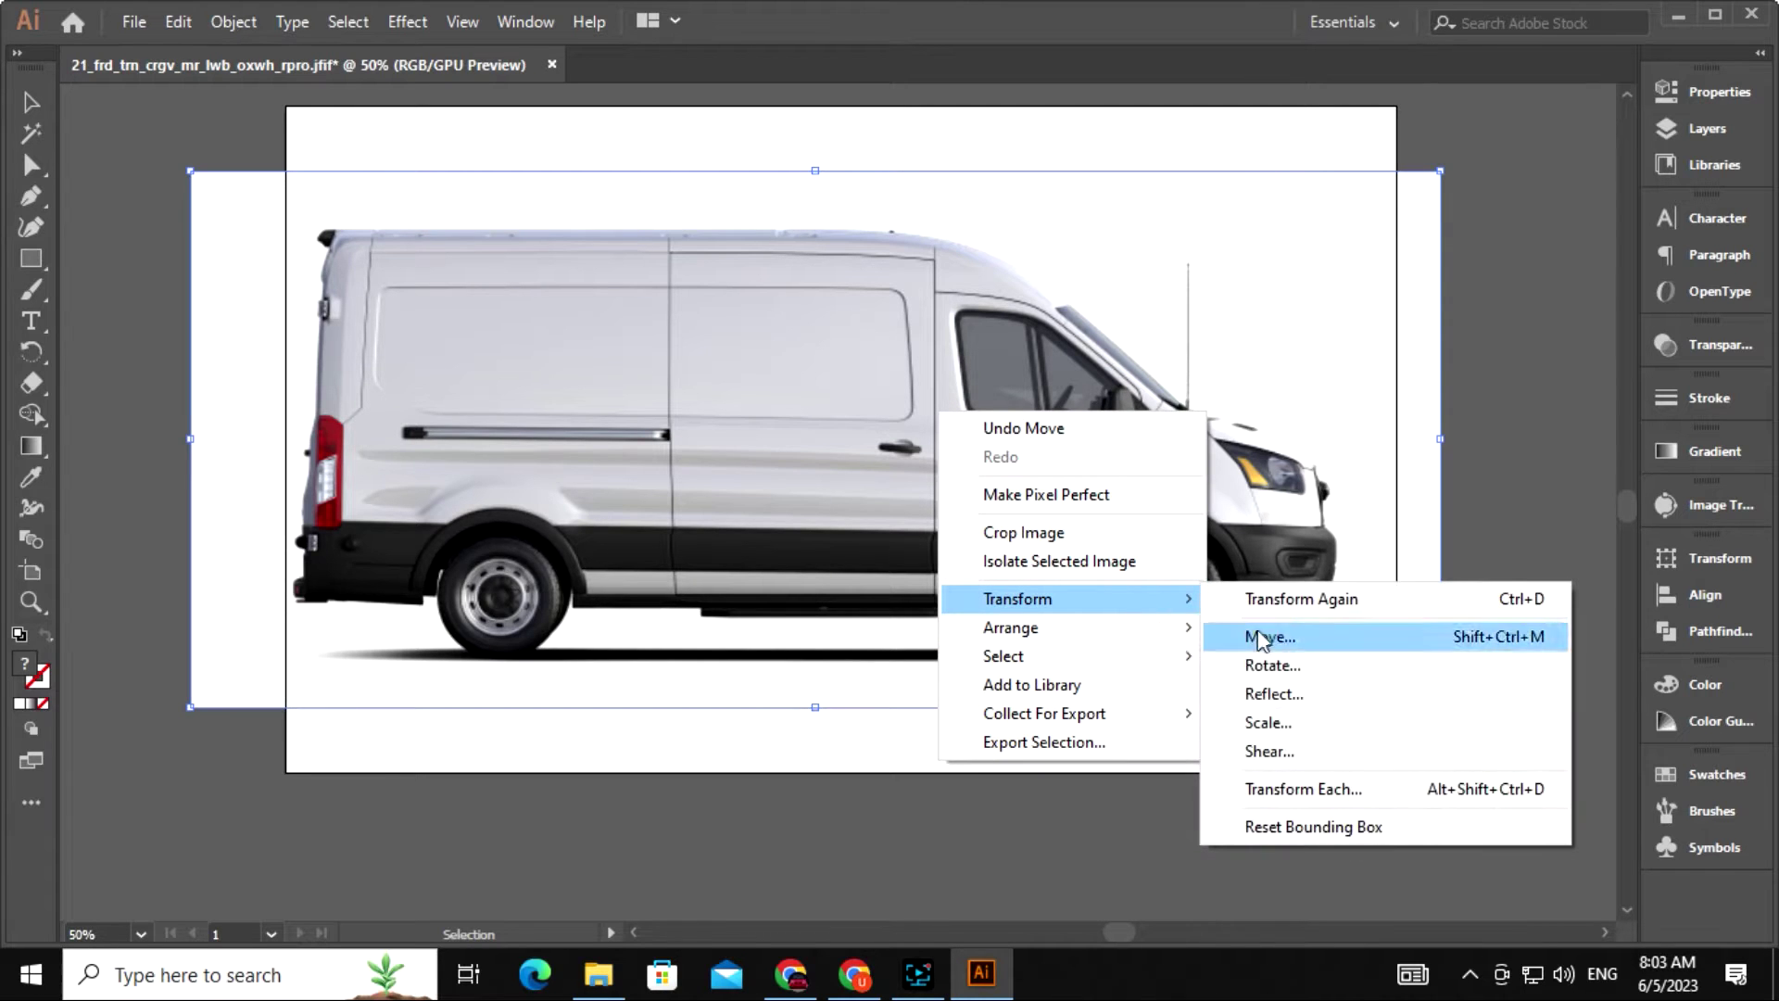
{"action": "left_click", "coordinate": [1307, 692]}
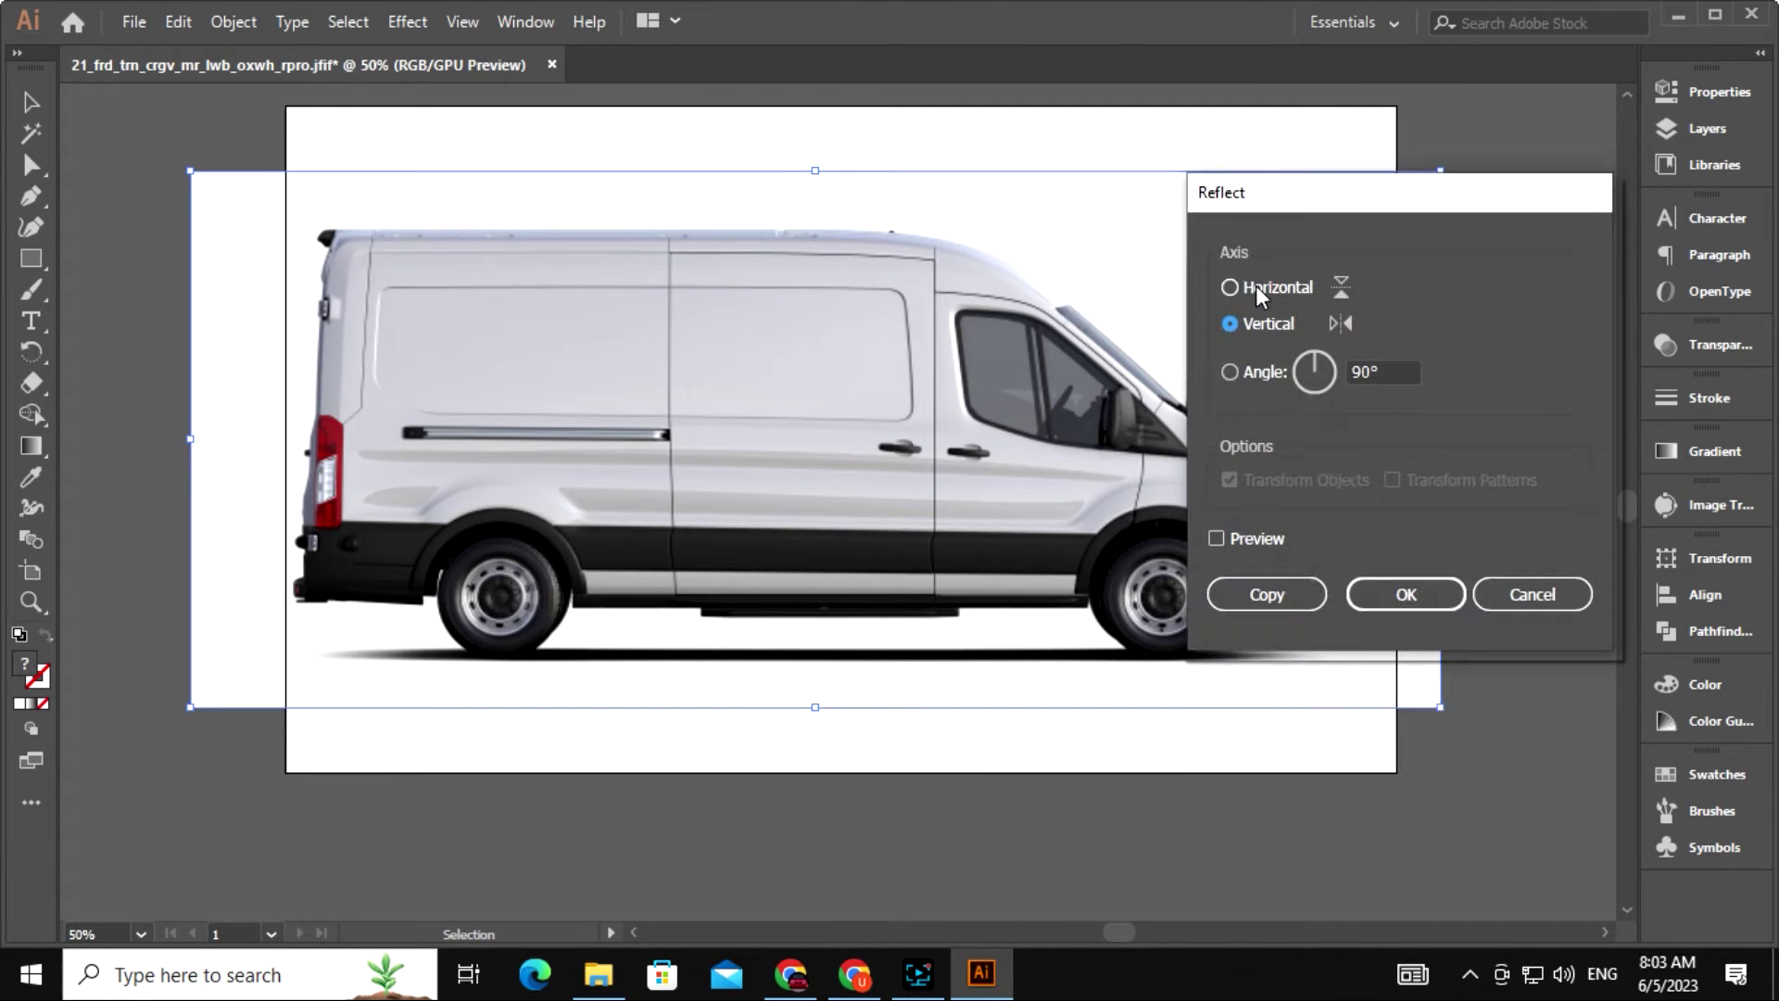
{"action": "left_click", "coordinate": [1216, 538]}
{"action": "left_click", "coordinate": [1406, 594]}
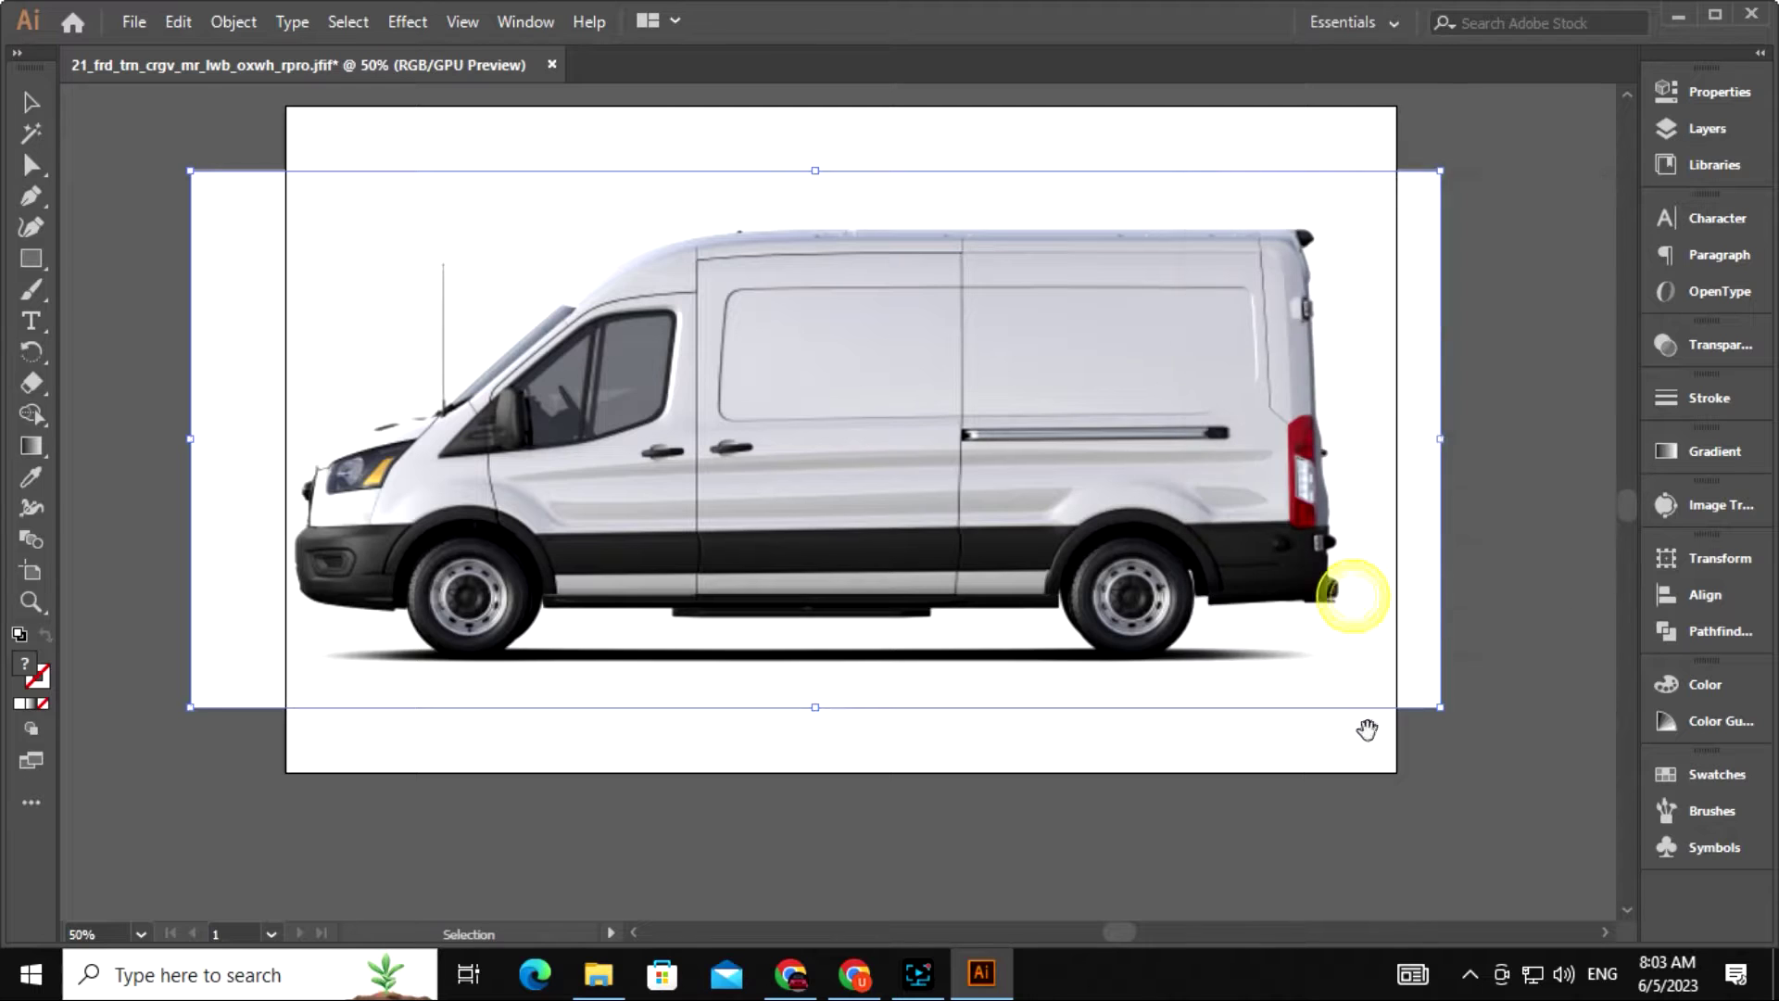
{"action": "left_click_drag", "start_coordinate": [1372, 741], "coordinate": [1306, 747]}
{"action": "left_click_drag", "start_coordinate": [1029, 757], "coordinate": [1081, 802]}
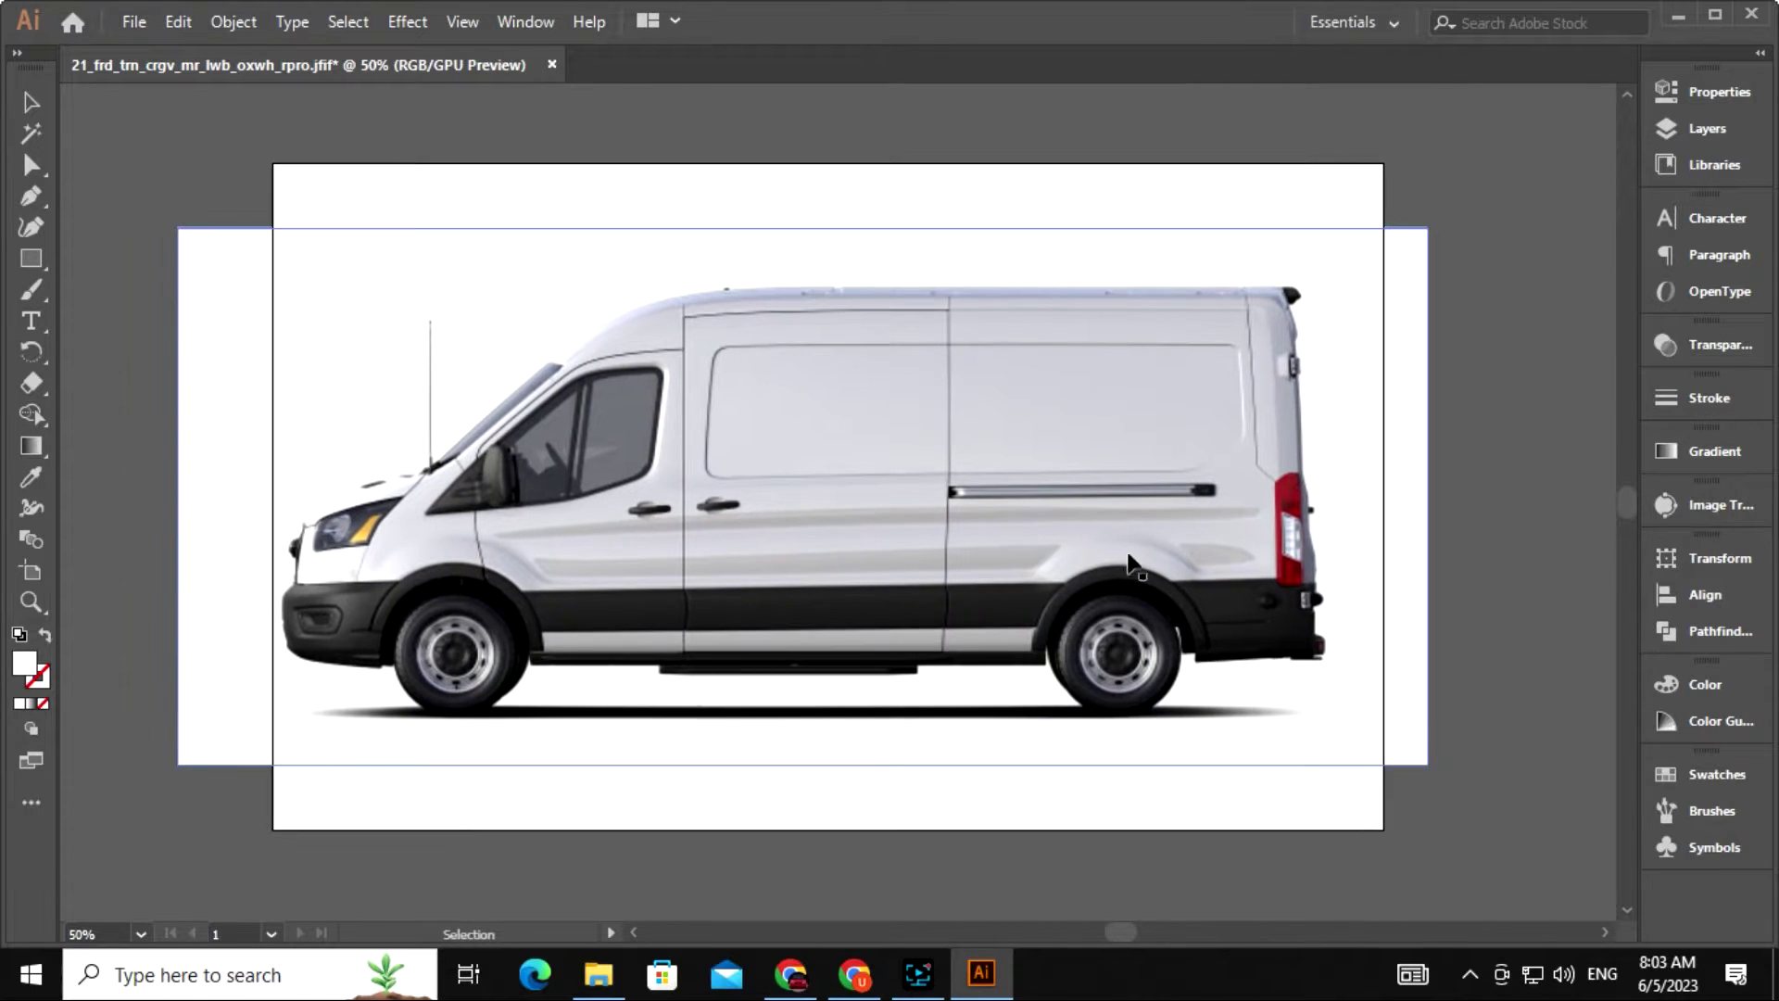
{"action": "left_click", "coordinate": [1189, 482]}
{"action": "left_click_drag", "start_coordinate": [998, 565], "coordinate": [1033, 562]}
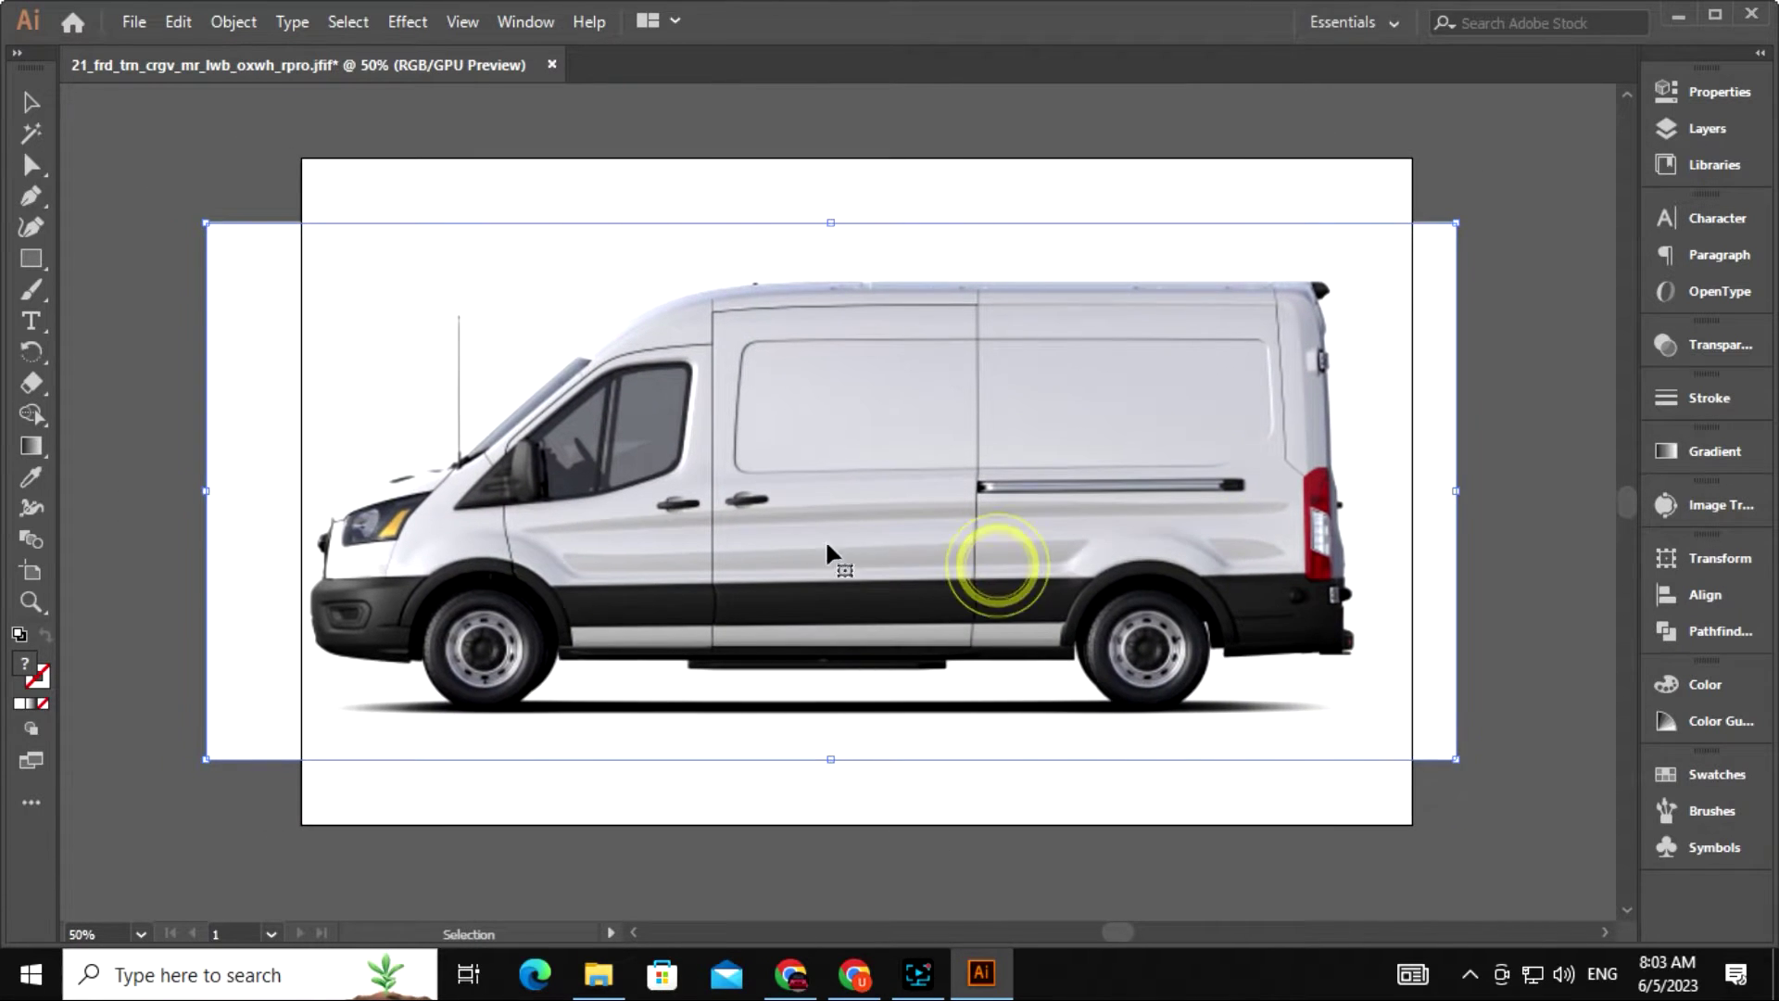
{"action": "left_click", "coordinate": [188, 283]}
{"action": "left_click", "coordinate": [271, 308]}
{"action": "left_click_drag", "start_coordinate": [445, 437], "coordinate": [548, 466]}
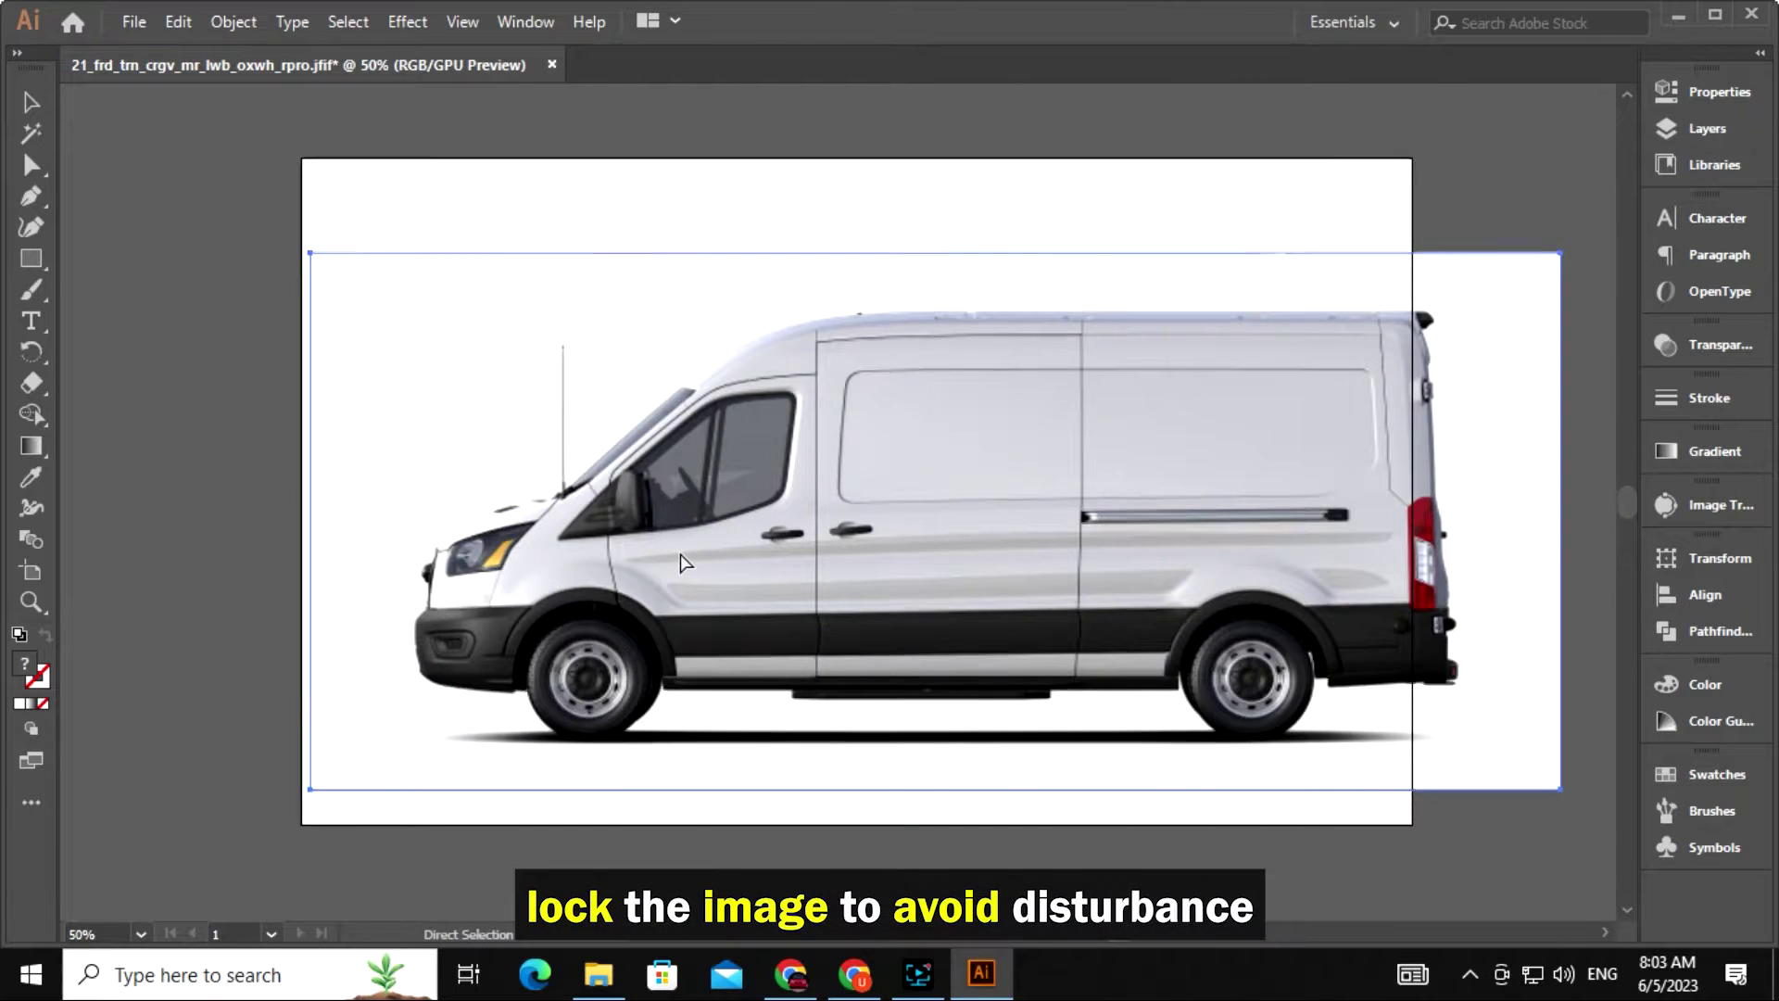
{"action": "key", "text": "ctrl+z"}
Lock the selected van image so it cannot be moved.
{"action": "left_click_drag", "start_coordinate": [865, 637], "coordinate": [893, 660]}
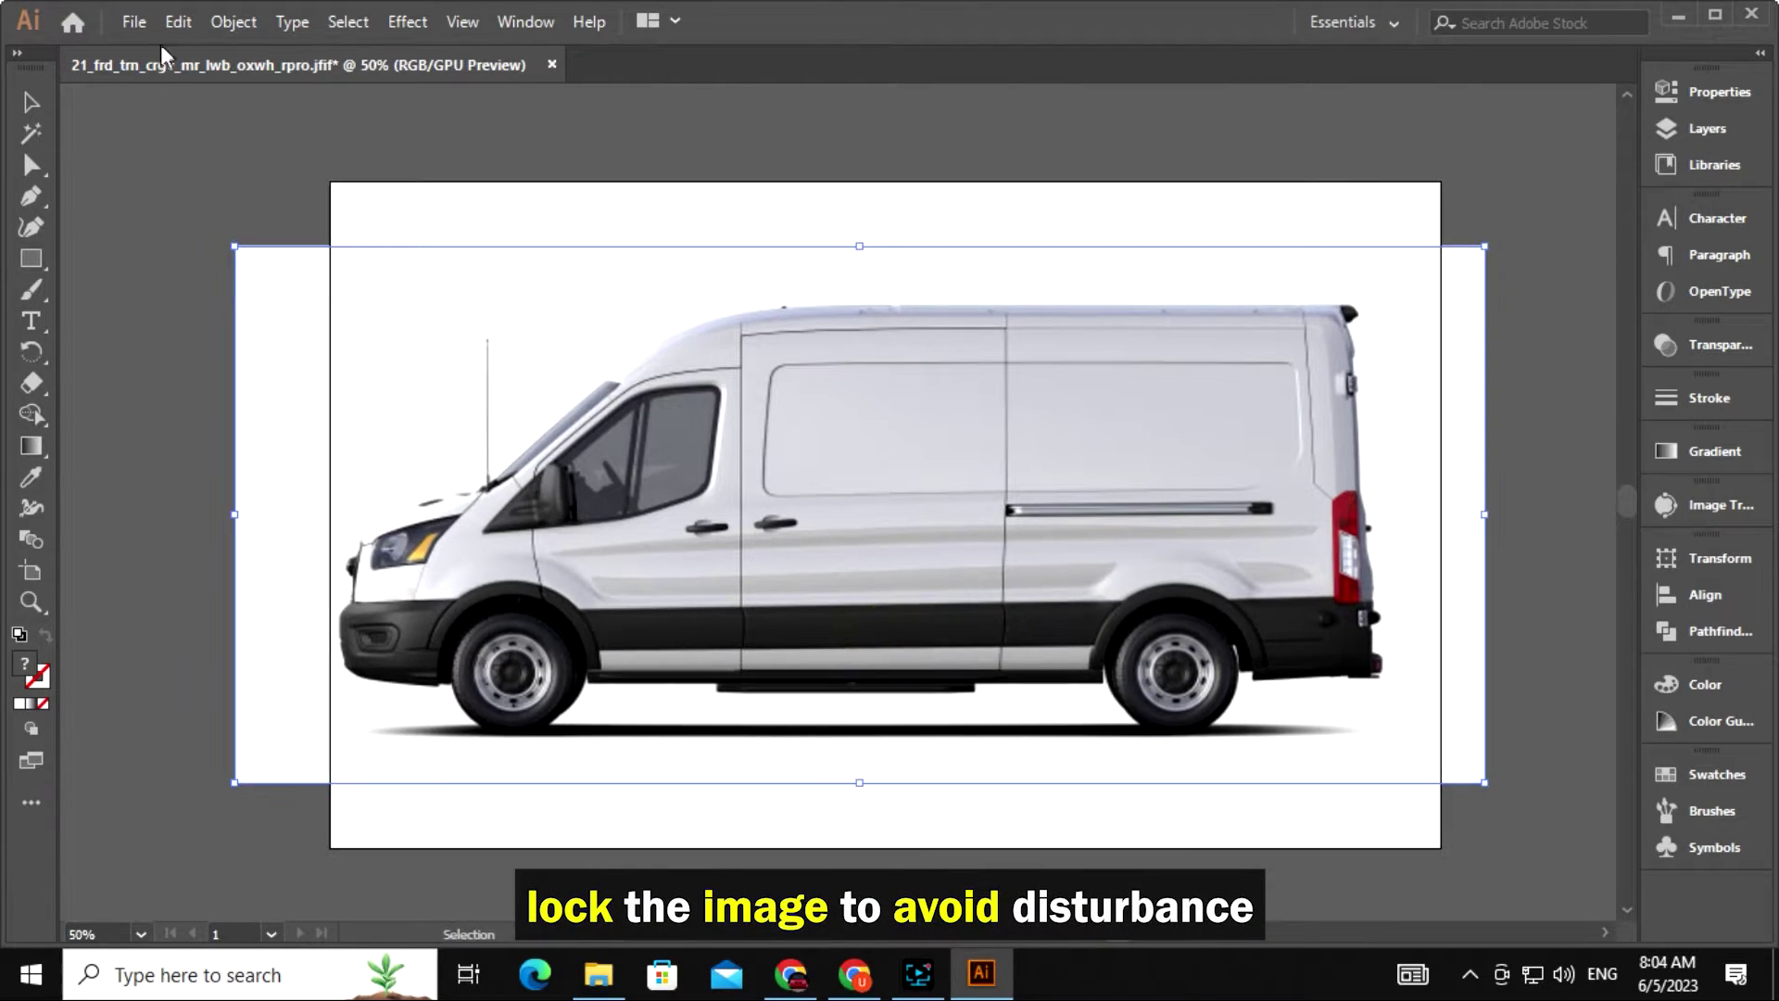
{"action": "left_click", "coordinate": [217, 28]}
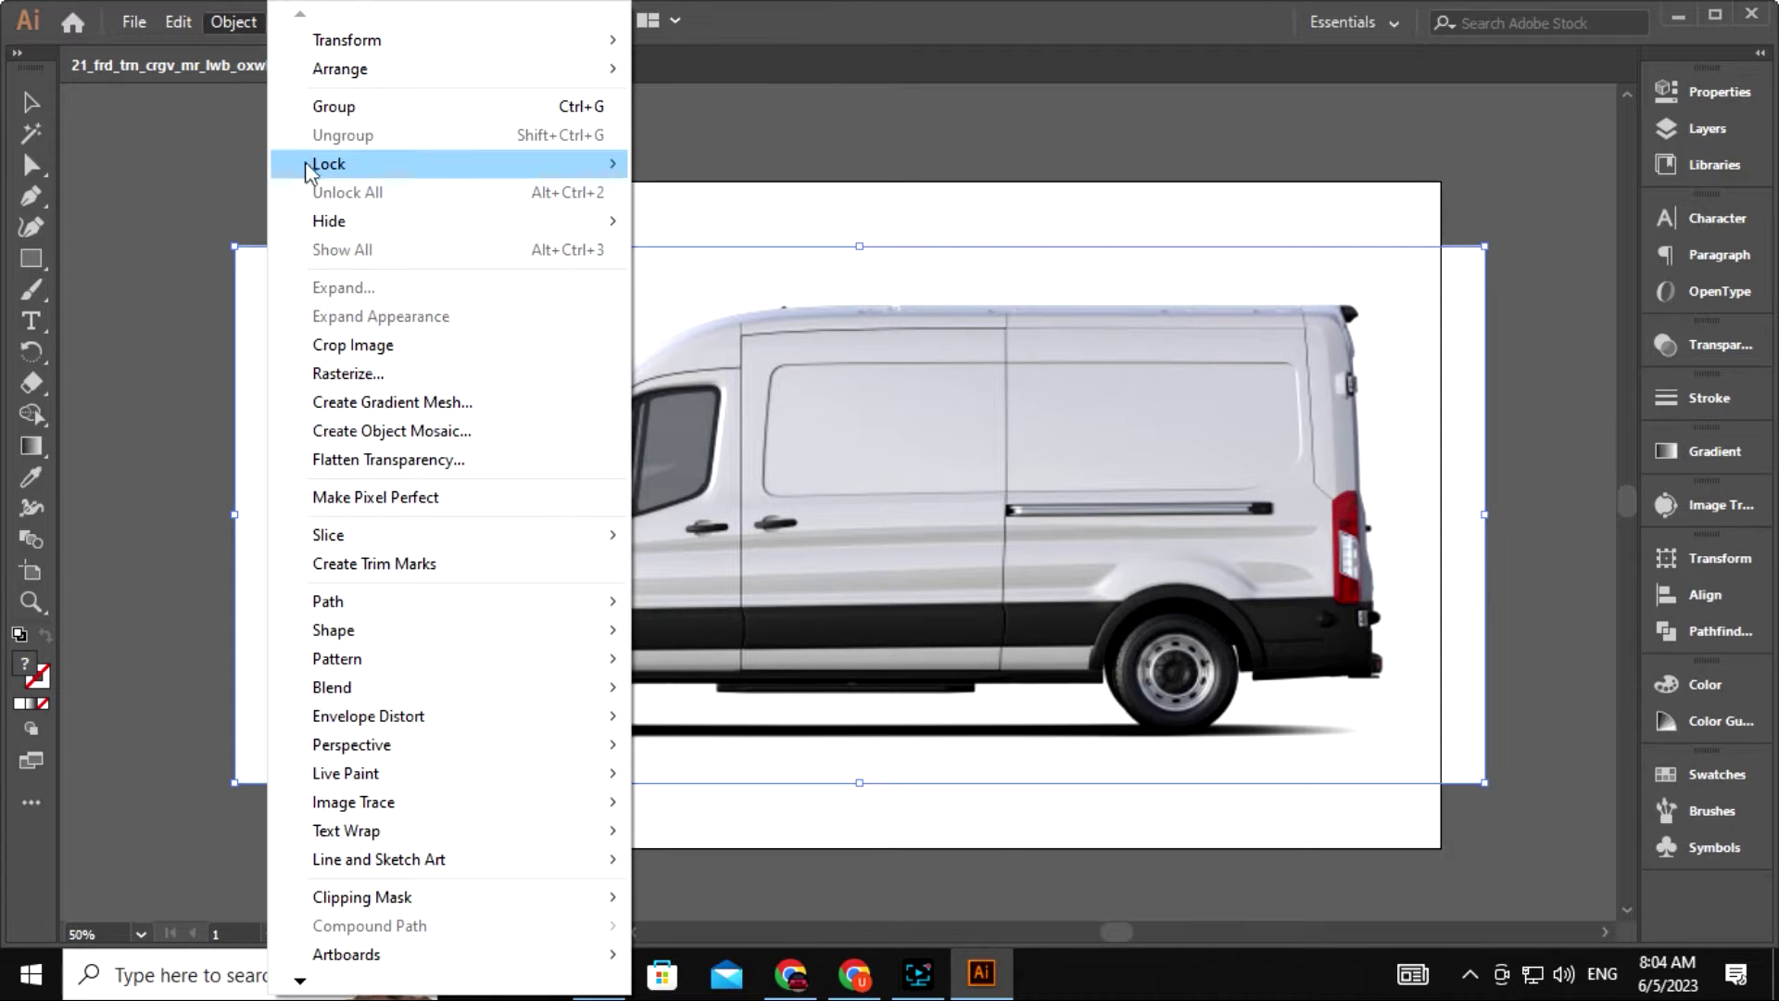
{"action": "mouse_move", "coordinate": [593, 167]}
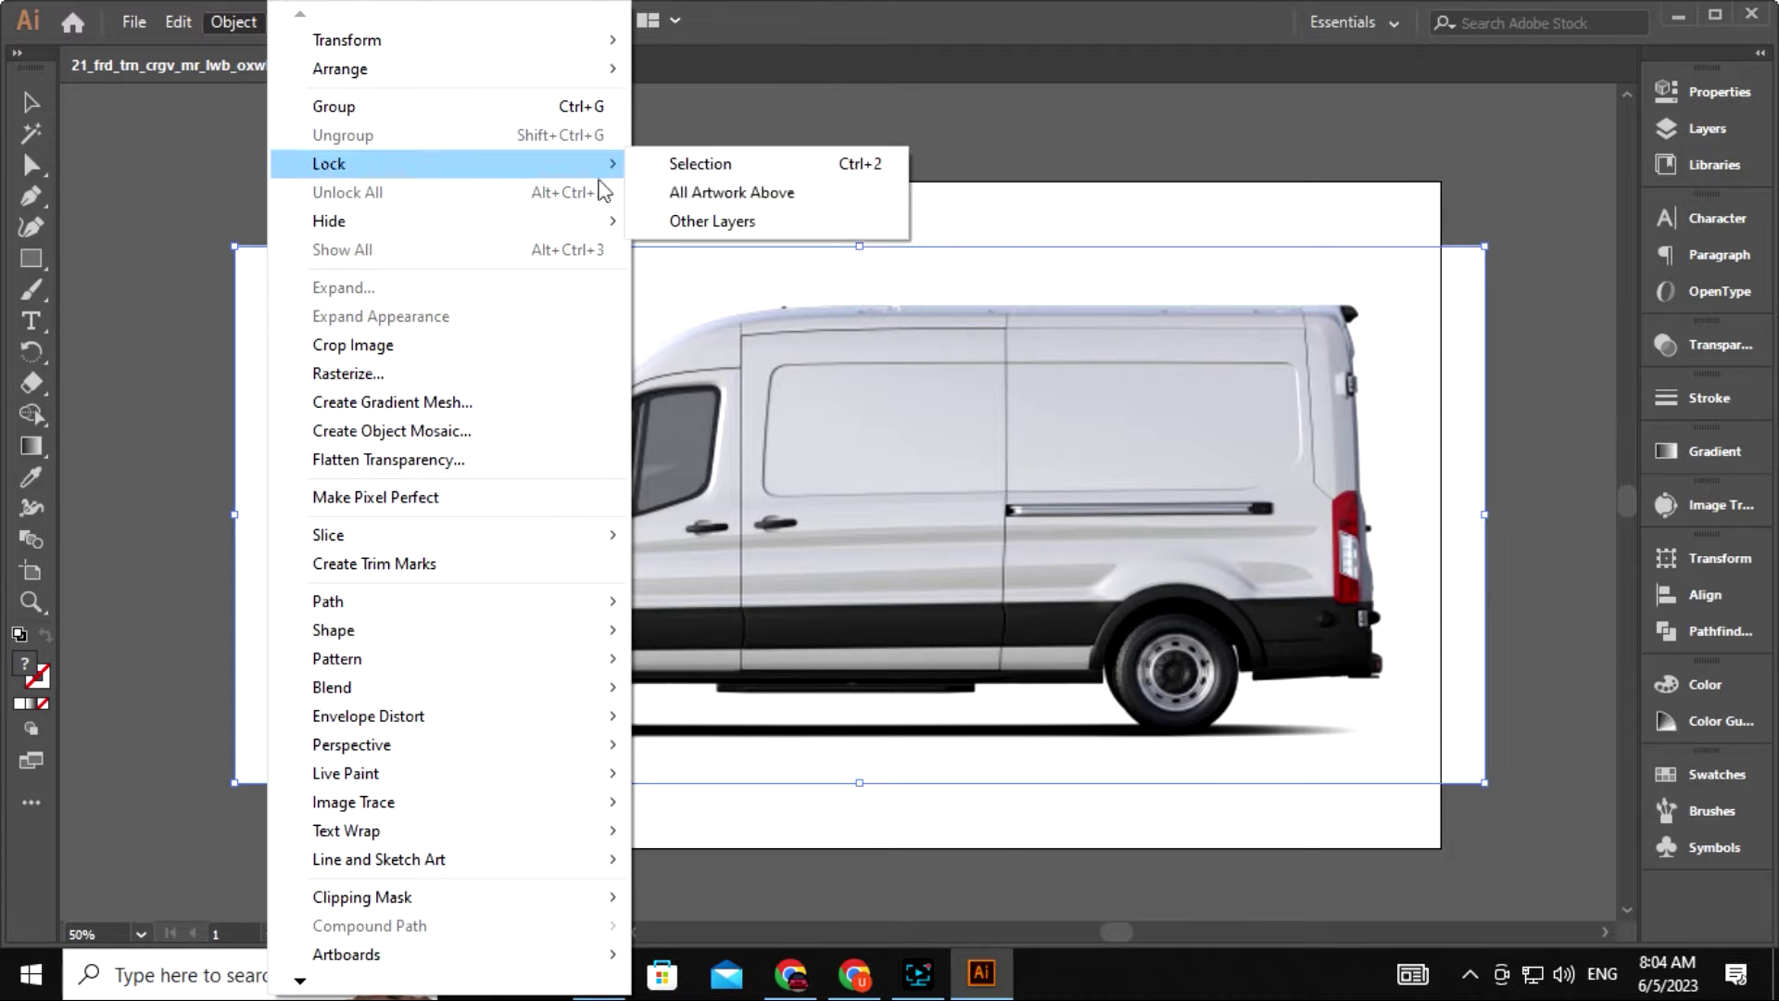
{"action": "left_click", "coordinate": [695, 165]}
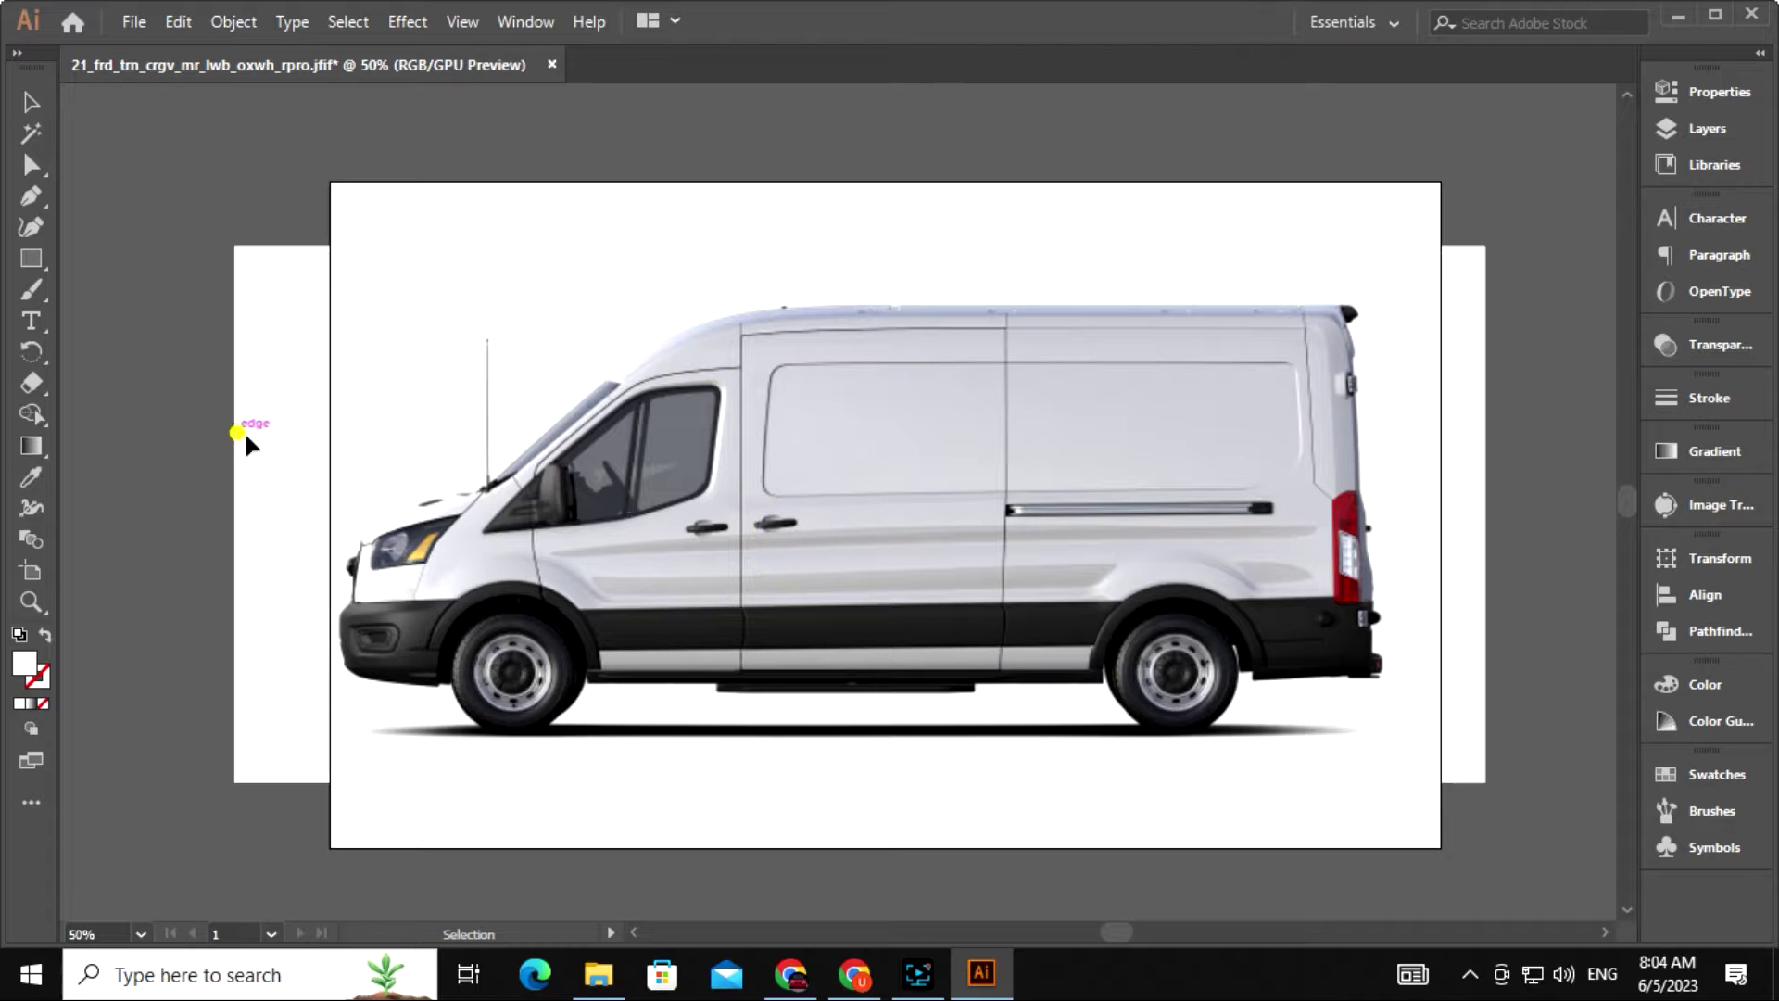
Start tracing the van's outline with the Pen tool, curving from the front tip of the hood along its upper edge.
{"action": "mouse_move", "coordinate": [892, 677]}
{"action": "left_mouse_down"}
{"action": "mouse_move", "coordinate": [840, 631]}
{"action": "mouse_move", "coordinate": [872, 658]}
{"action": "left_mouse_up"}
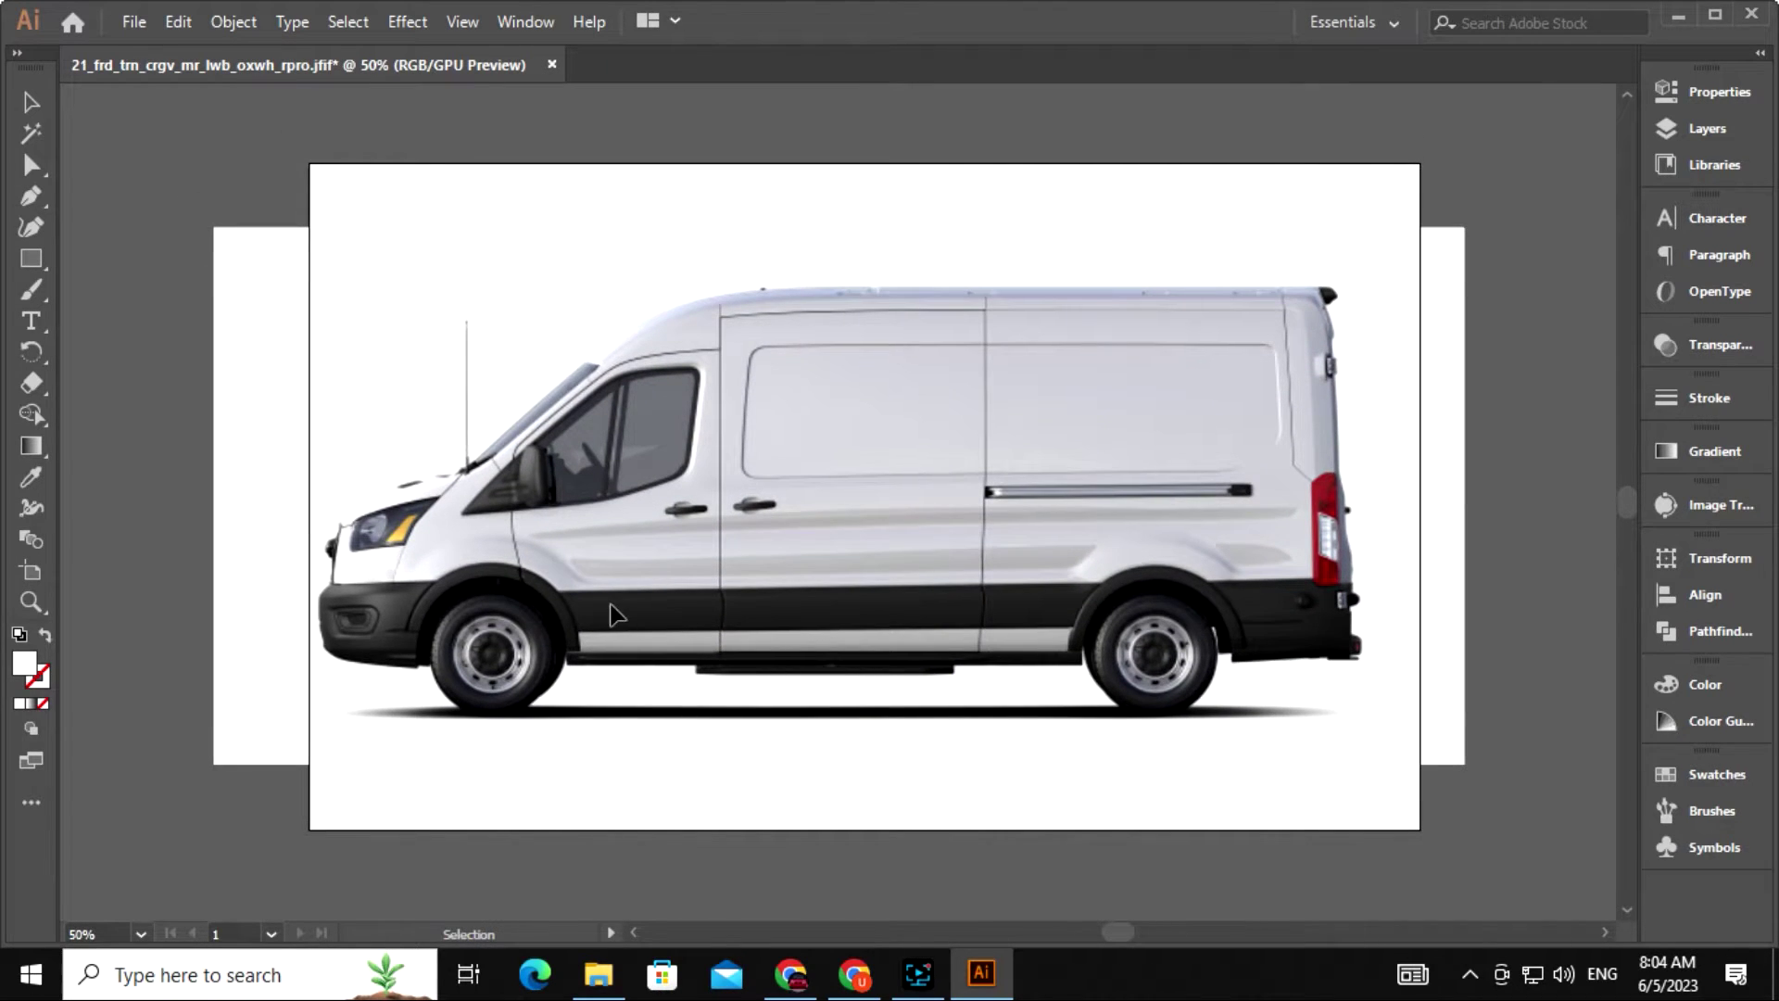
{"action": "key", "text": "z"}
{"action": "left_click_drag", "start_coordinate": [413, 524], "coordinate": [704, 649]}
{"action": "key", "text": "space"}
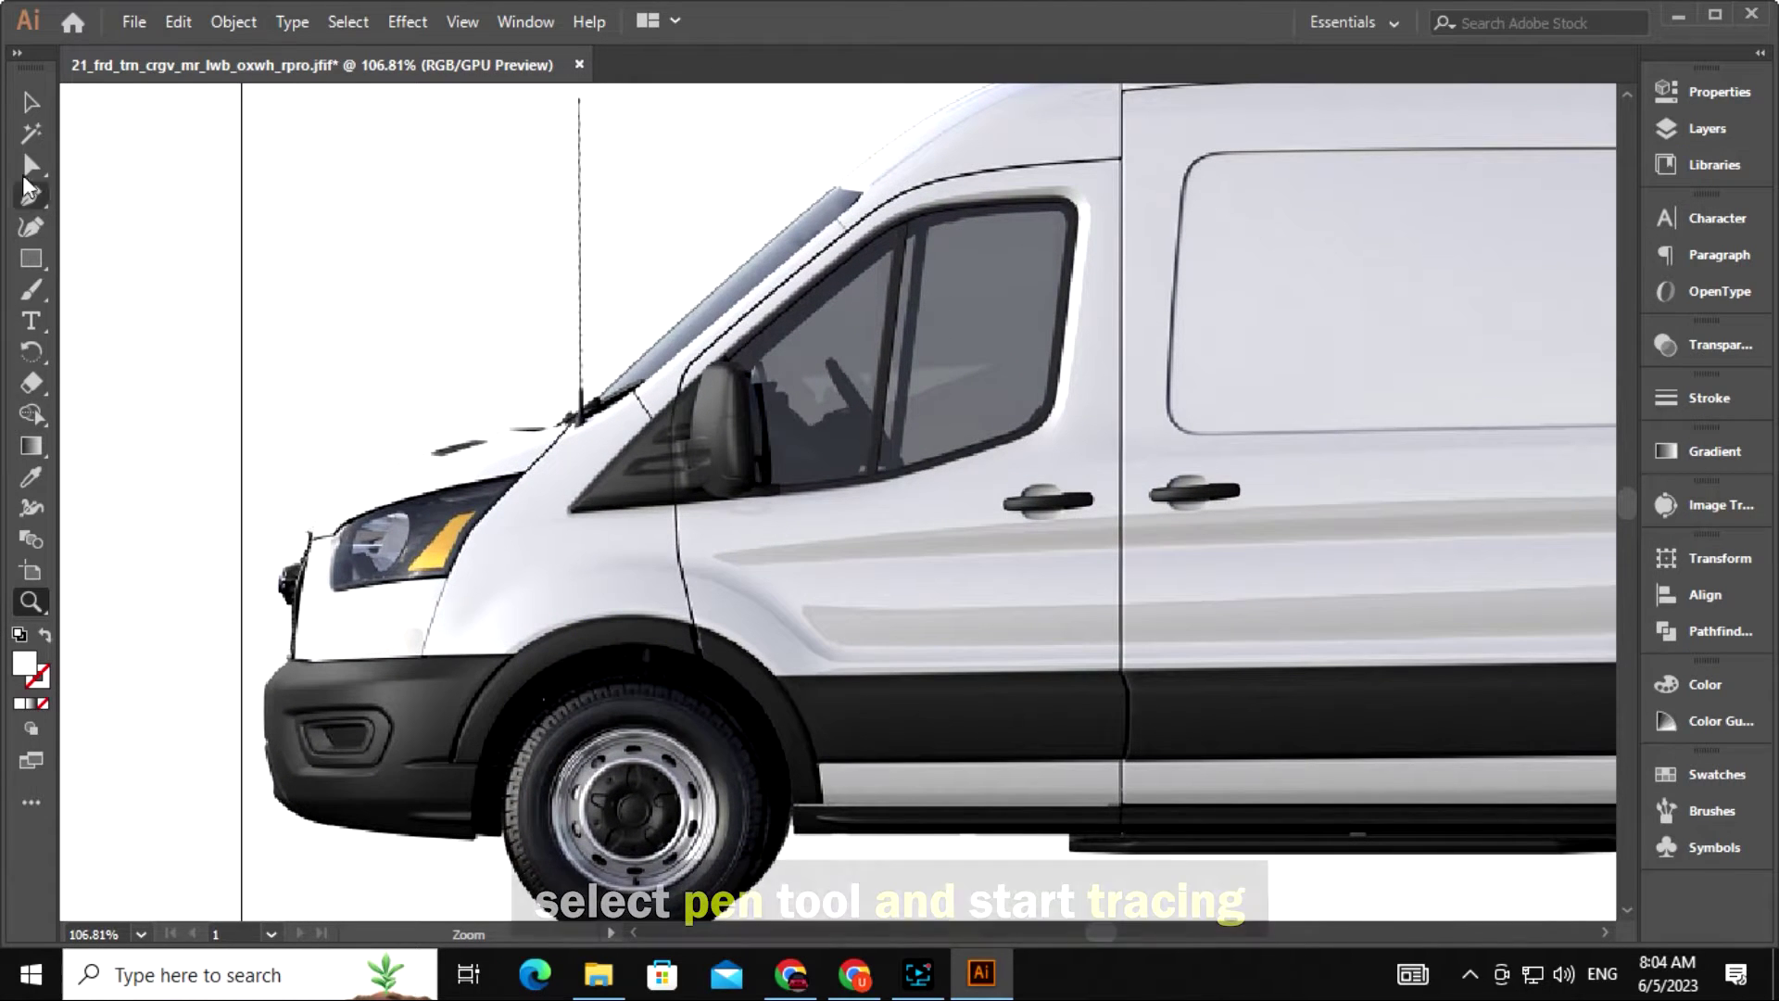
{"action": "left_click", "coordinate": [28, 103]}
{"action": "key", "text": "space"}
{"action": "mouse_move", "coordinate": [984, 677]}
{"action": "left_mouse_down"}
{"action": "mouse_move", "coordinate": [826, 703]}
{"action": "mouse_move", "coordinate": [795, 676]}
{"action": "mouse_move", "coordinate": [952, 641]}
{"action": "mouse_move", "coordinate": [963, 672]}
{"action": "left_mouse_up"}
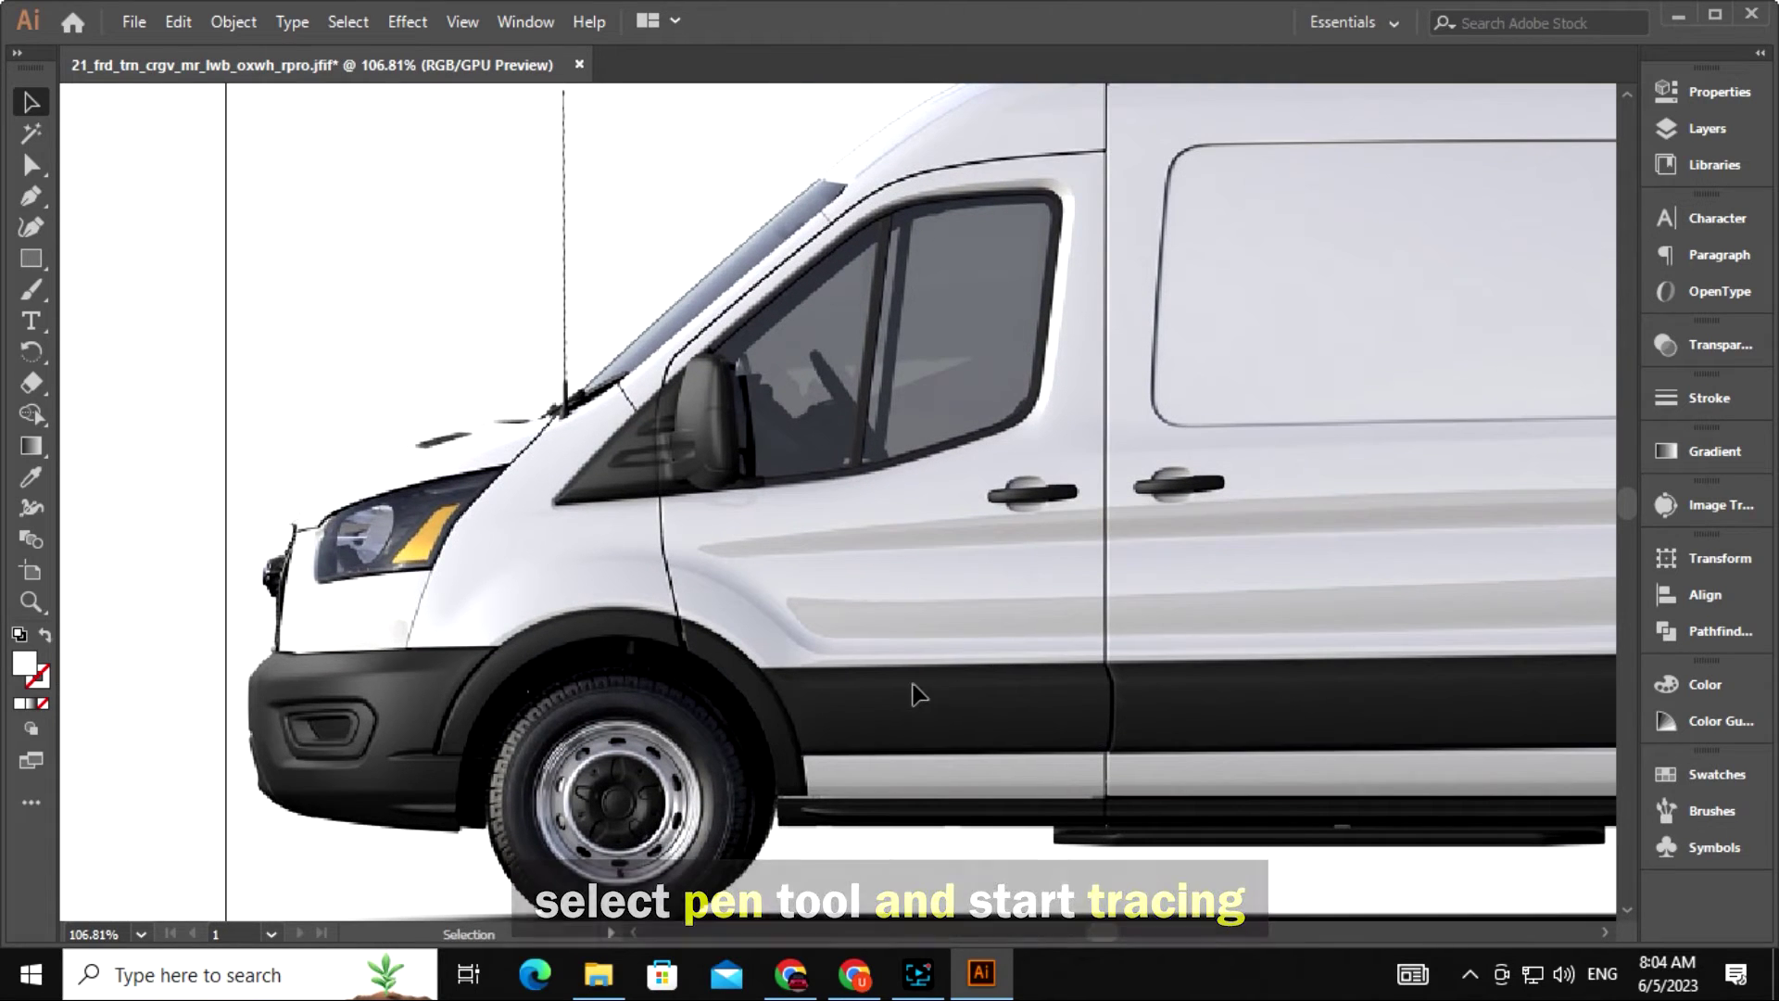
{"action": "right_click", "coordinate": [37, 203]}
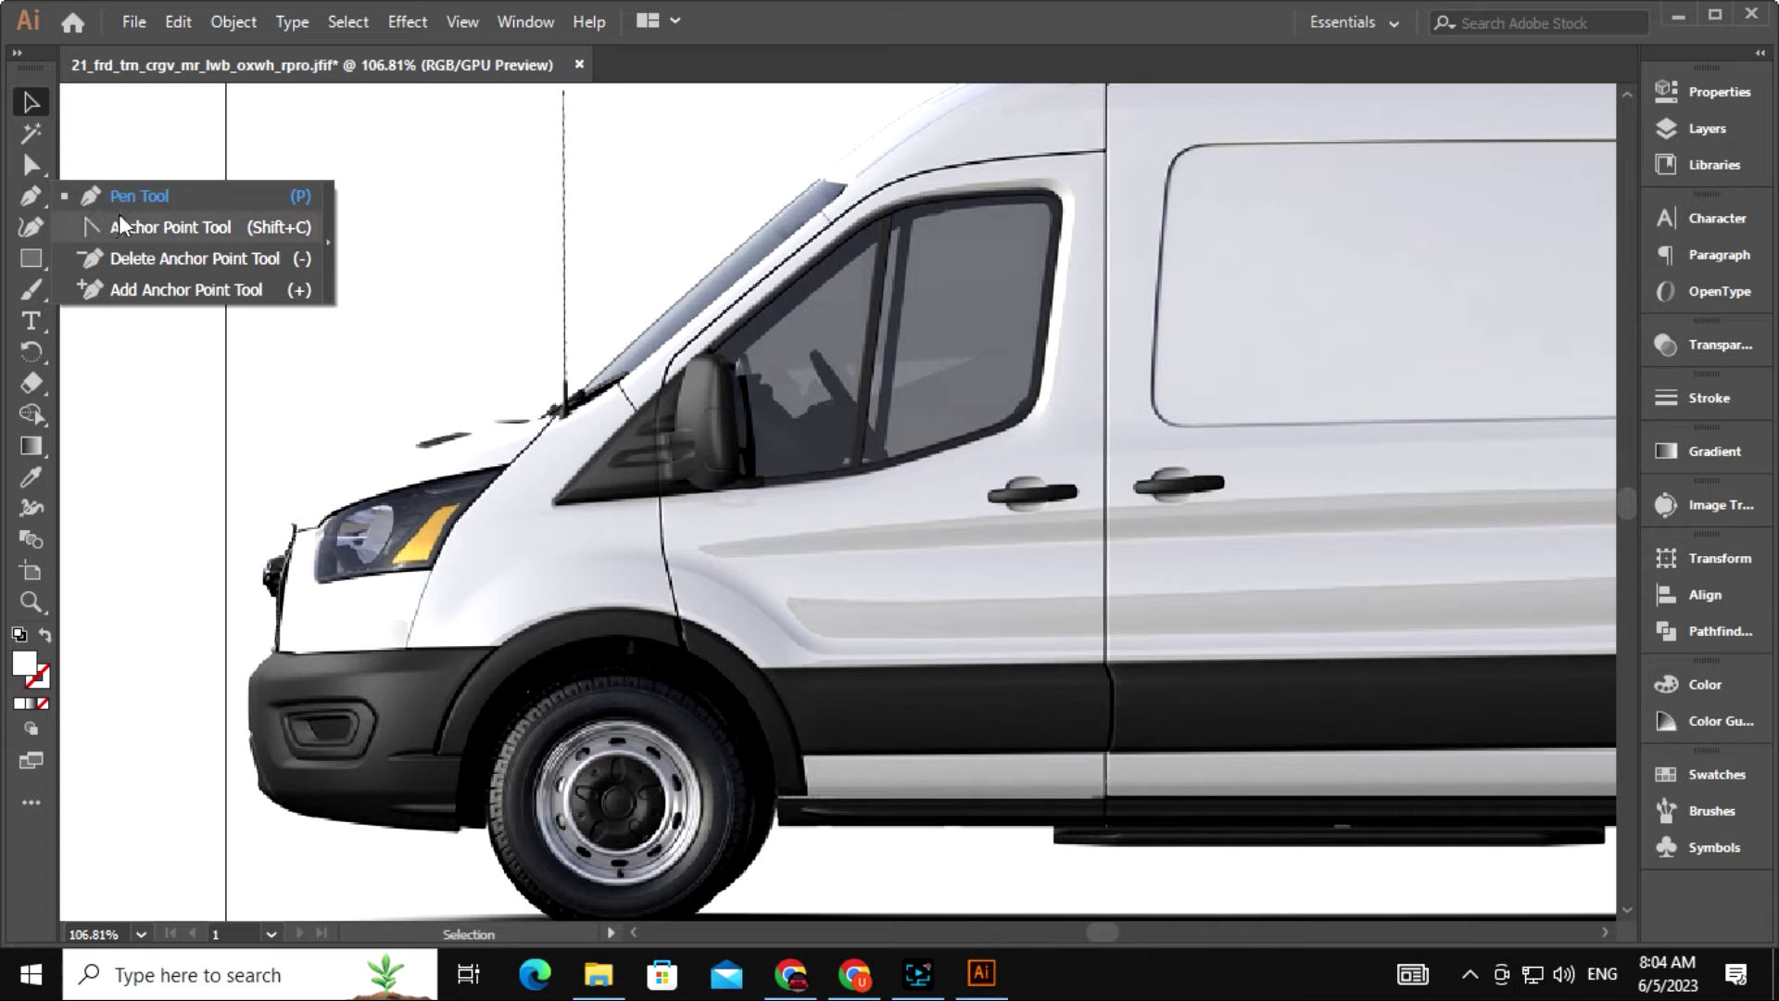
{"action": "left_click", "coordinate": [166, 197]}
{"action": "left_click_drag", "start_coordinate": [166, 200], "coordinate": [163, 195]}
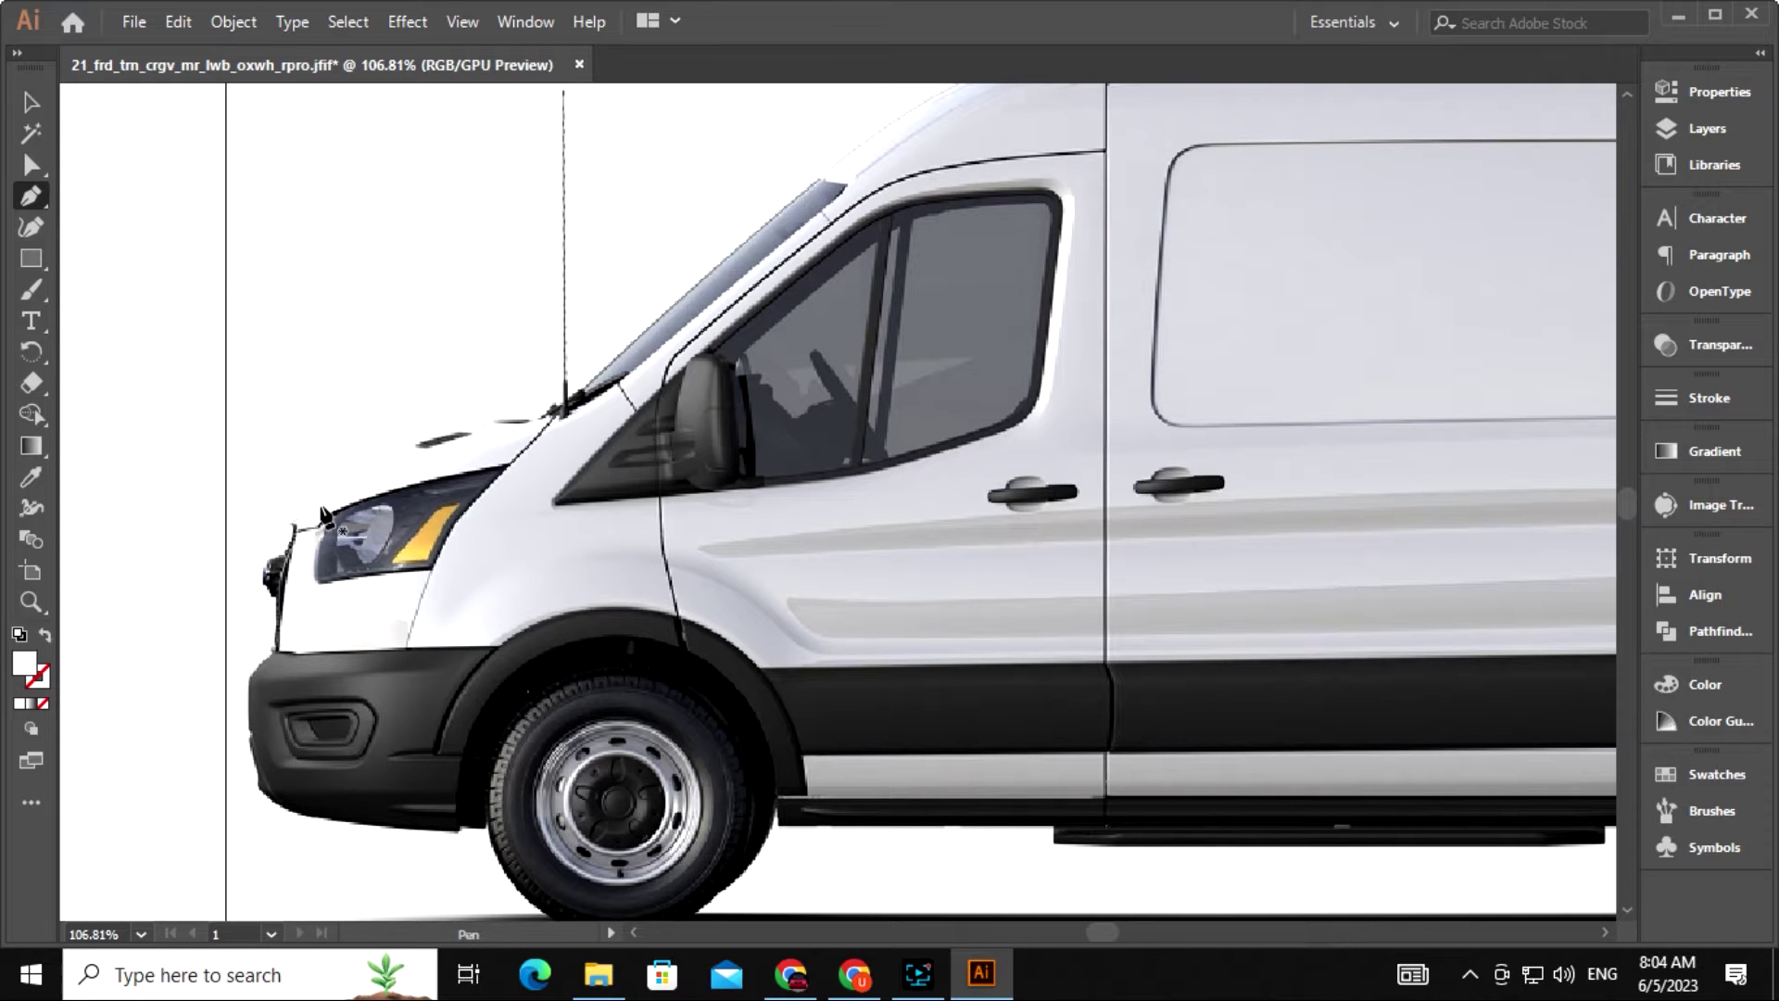
{"action": "key", "text": "ctrl+plus"}
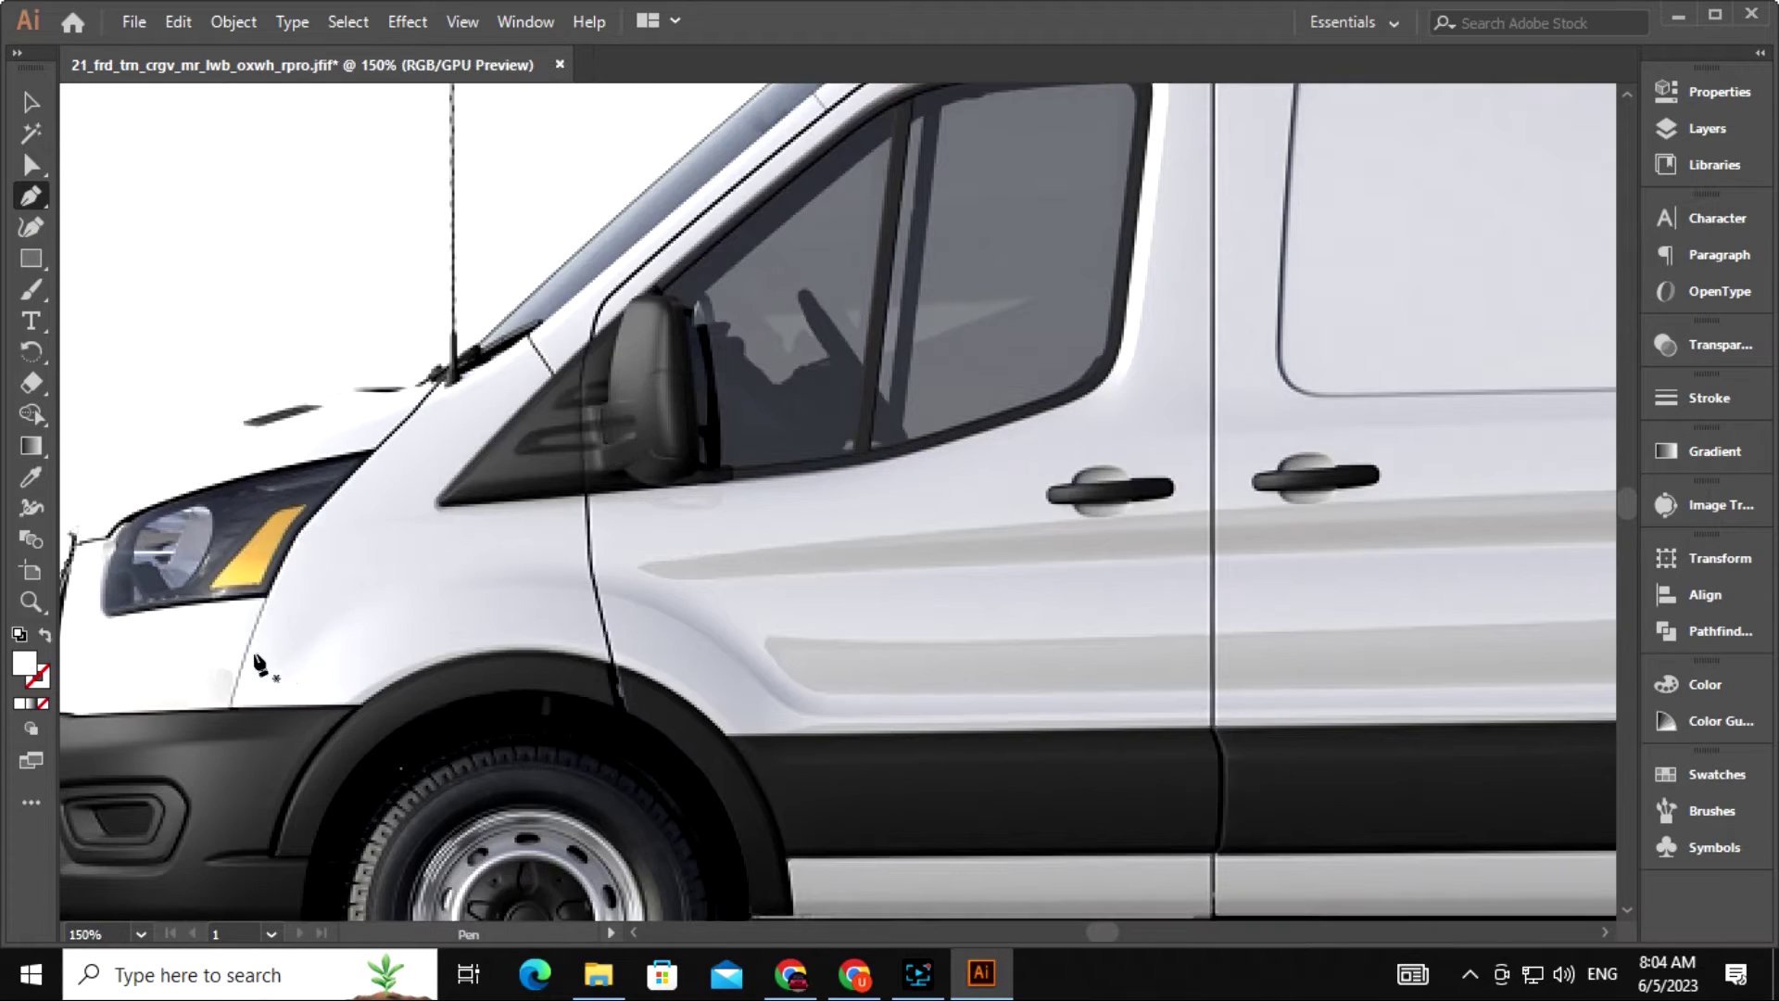
{"action": "left_click_drag", "start_coordinate": [262, 667], "coordinate": [549, 679]}
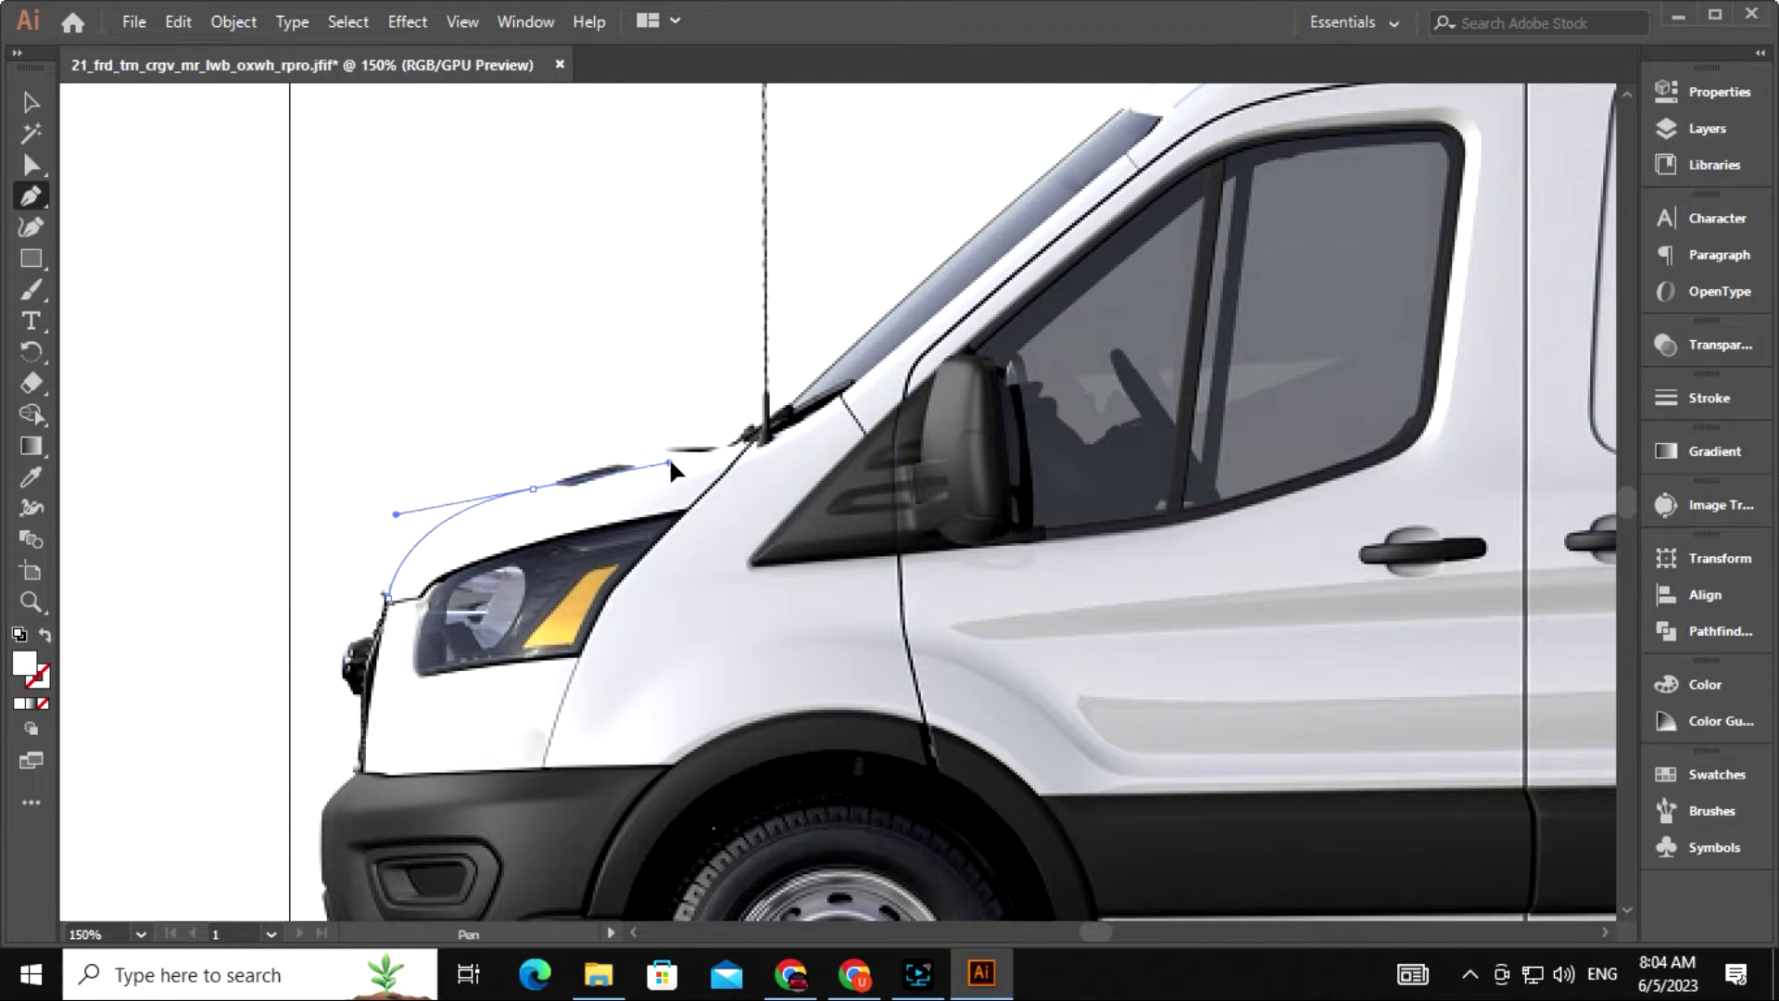
{"action": "left_click_drag", "start_coordinate": [669, 462], "coordinate": [676, 455]}
{"action": "left_click", "coordinate": [533, 489]}
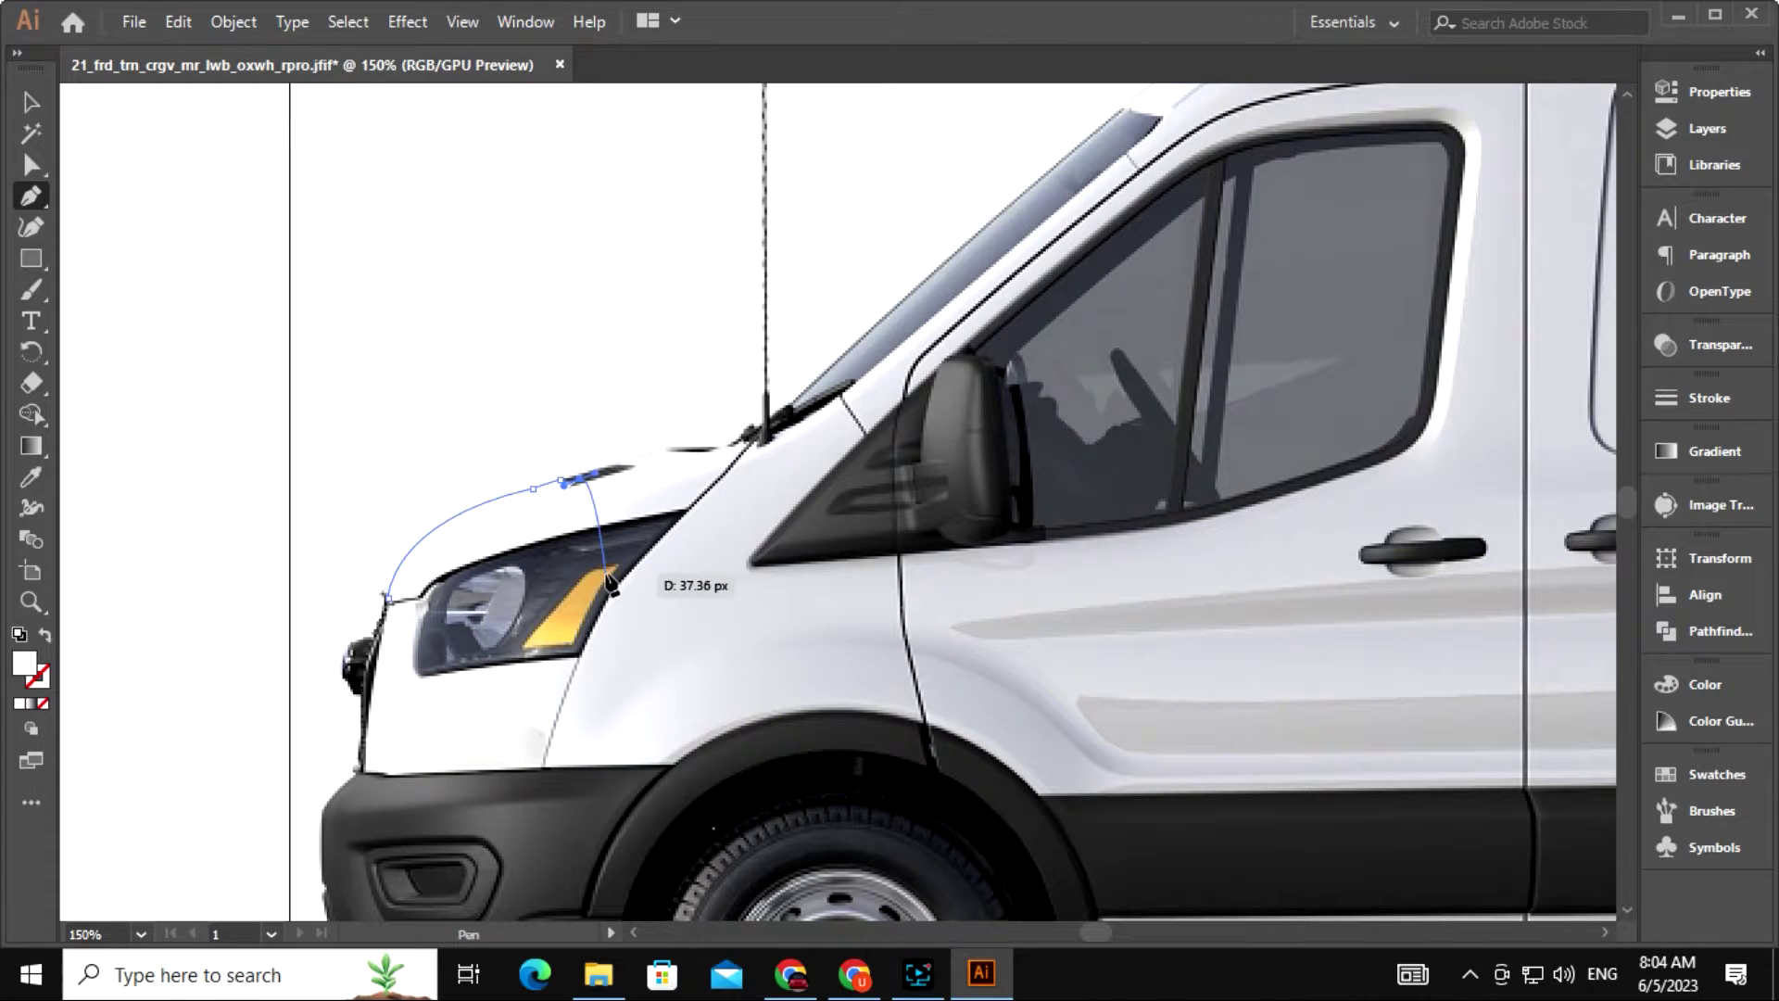
Undo the last badly placed hood point and continue the path around the front black vent on the hood.
{"action": "key", "text": "ctrl+plus"}
{"action": "key", "text": "ctrl+plus"}
{"action": "scroll", "coordinate": [929, 699], "scroll_direction": "right", "scroll_amount": 3}
{"action": "key", "text": "ctrl+z"}
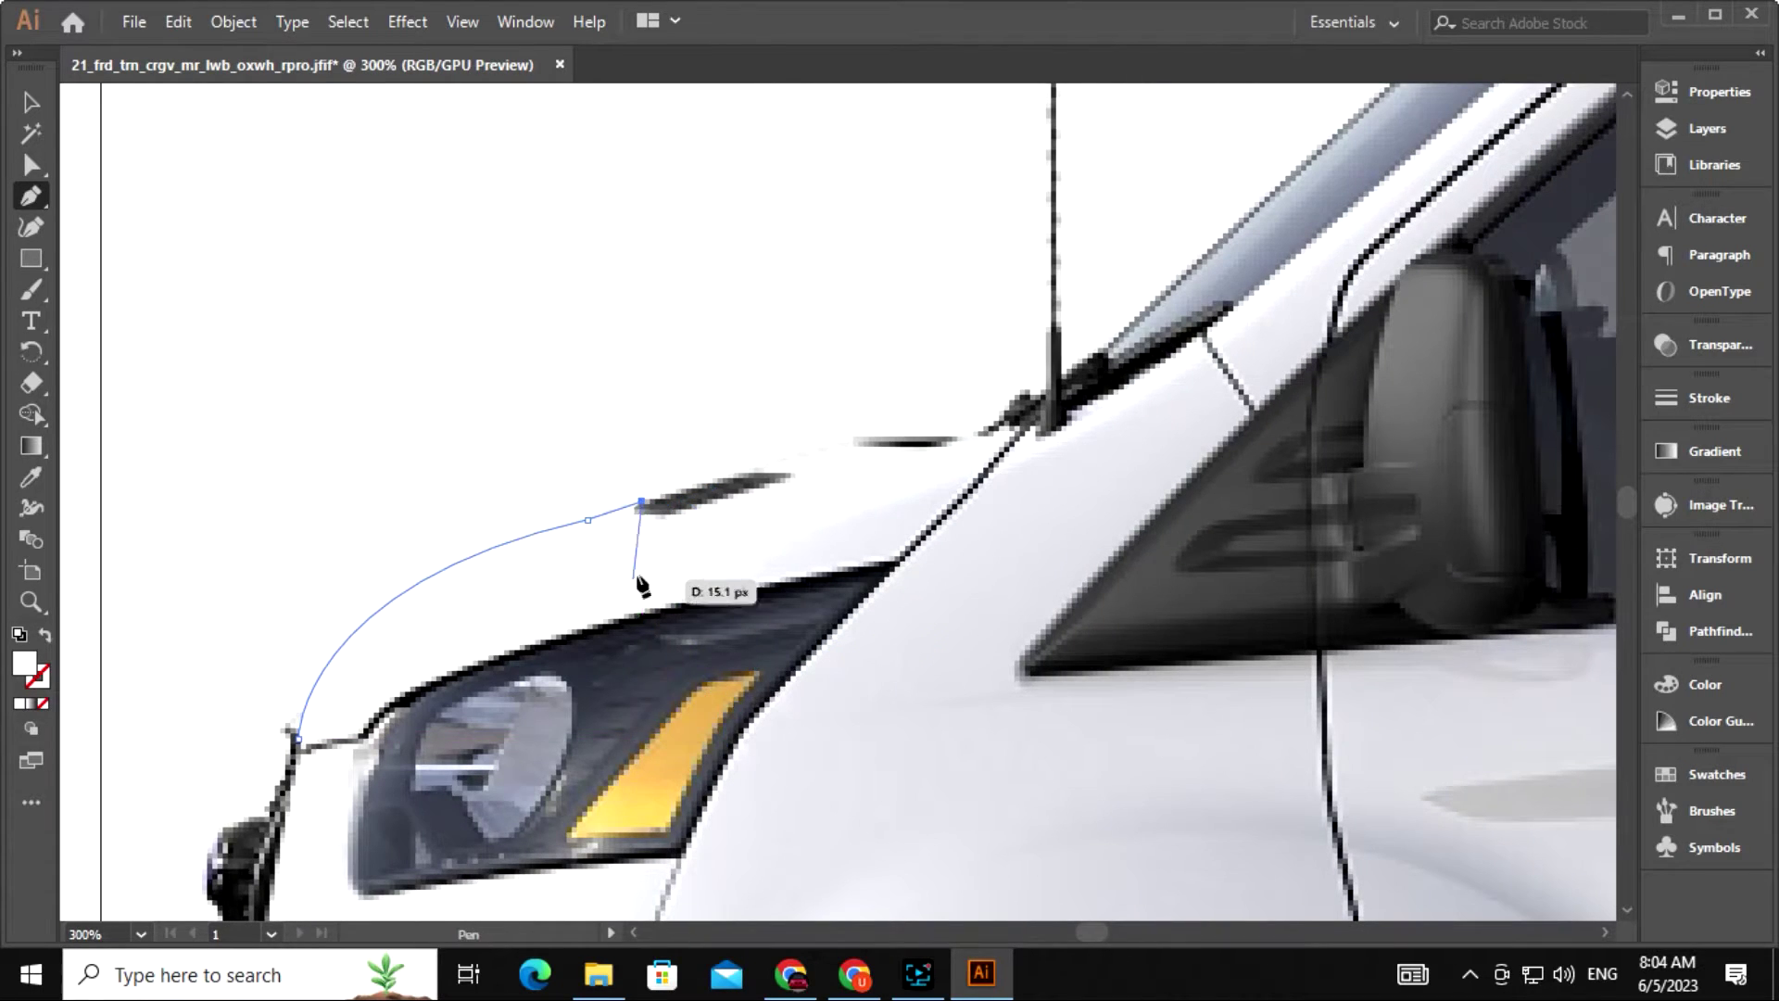
{"action": "left_click_drag", "start_coordinate": [714, 508], "coordinate": [603, 631]}
{"action": "left_click", "coordinate": [672, 513]}
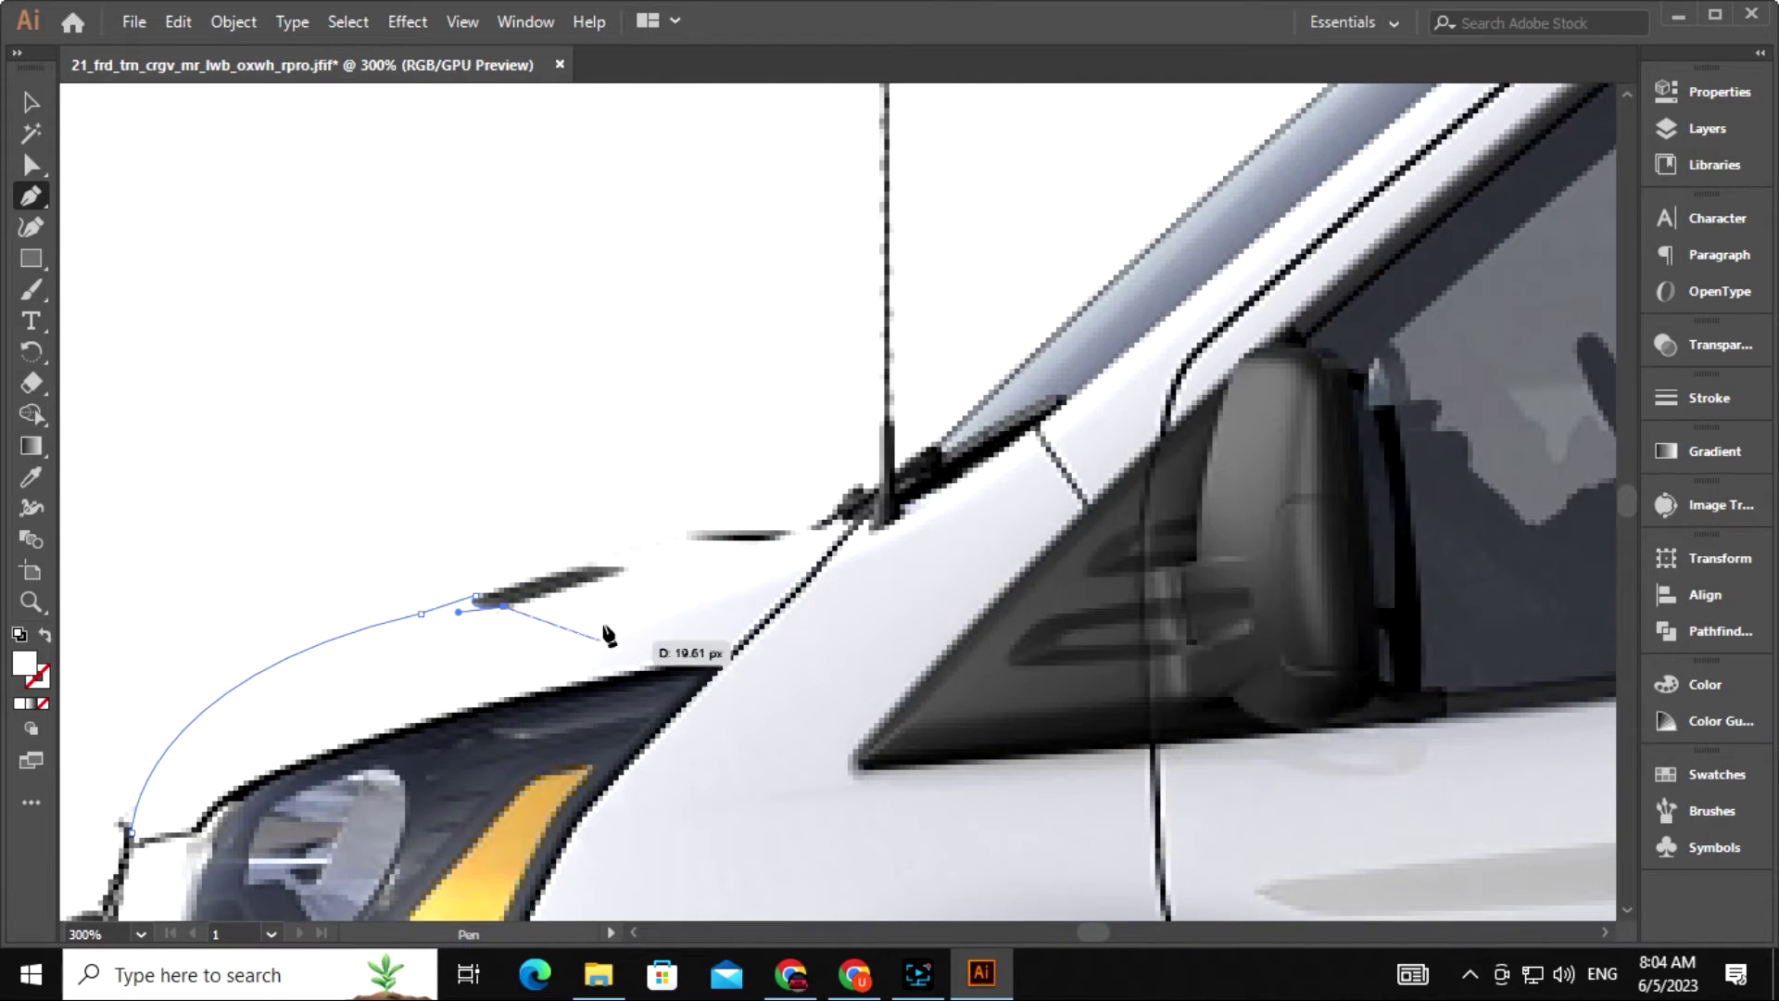
{"action": "left_click_drag", "start_coordinate": [675, 552], "coordinate": [557, 559]}
{"action": "left_click", "coordinate": [620, 572]}
{"action": "left_click", "coordinate": [593, 565]}
Extend the traced path along the hood's upper edge past the second vent toward the base of the windshield.
{"action": "left_click_drag", "start_coordinate": [676, 624], "coordinate": [531, 695]}
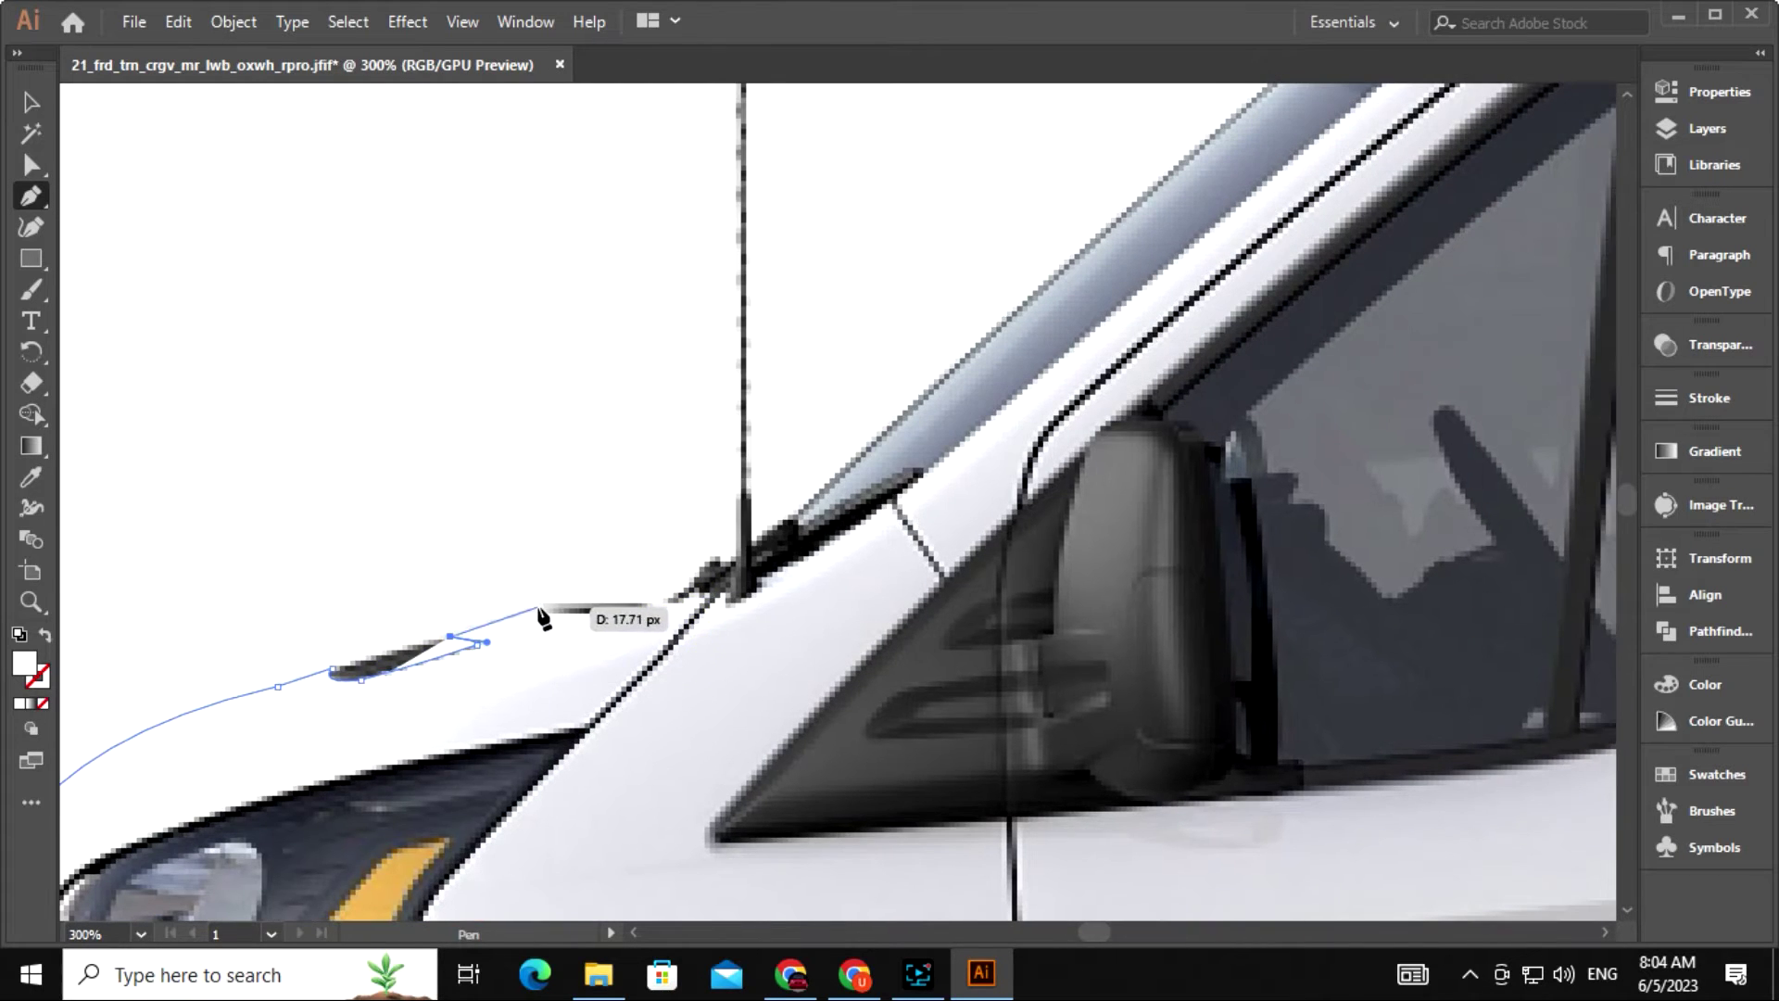
{"action": "left_click_drag", "start_coordinate": [538, 609], "coordinate": [588, 604]}
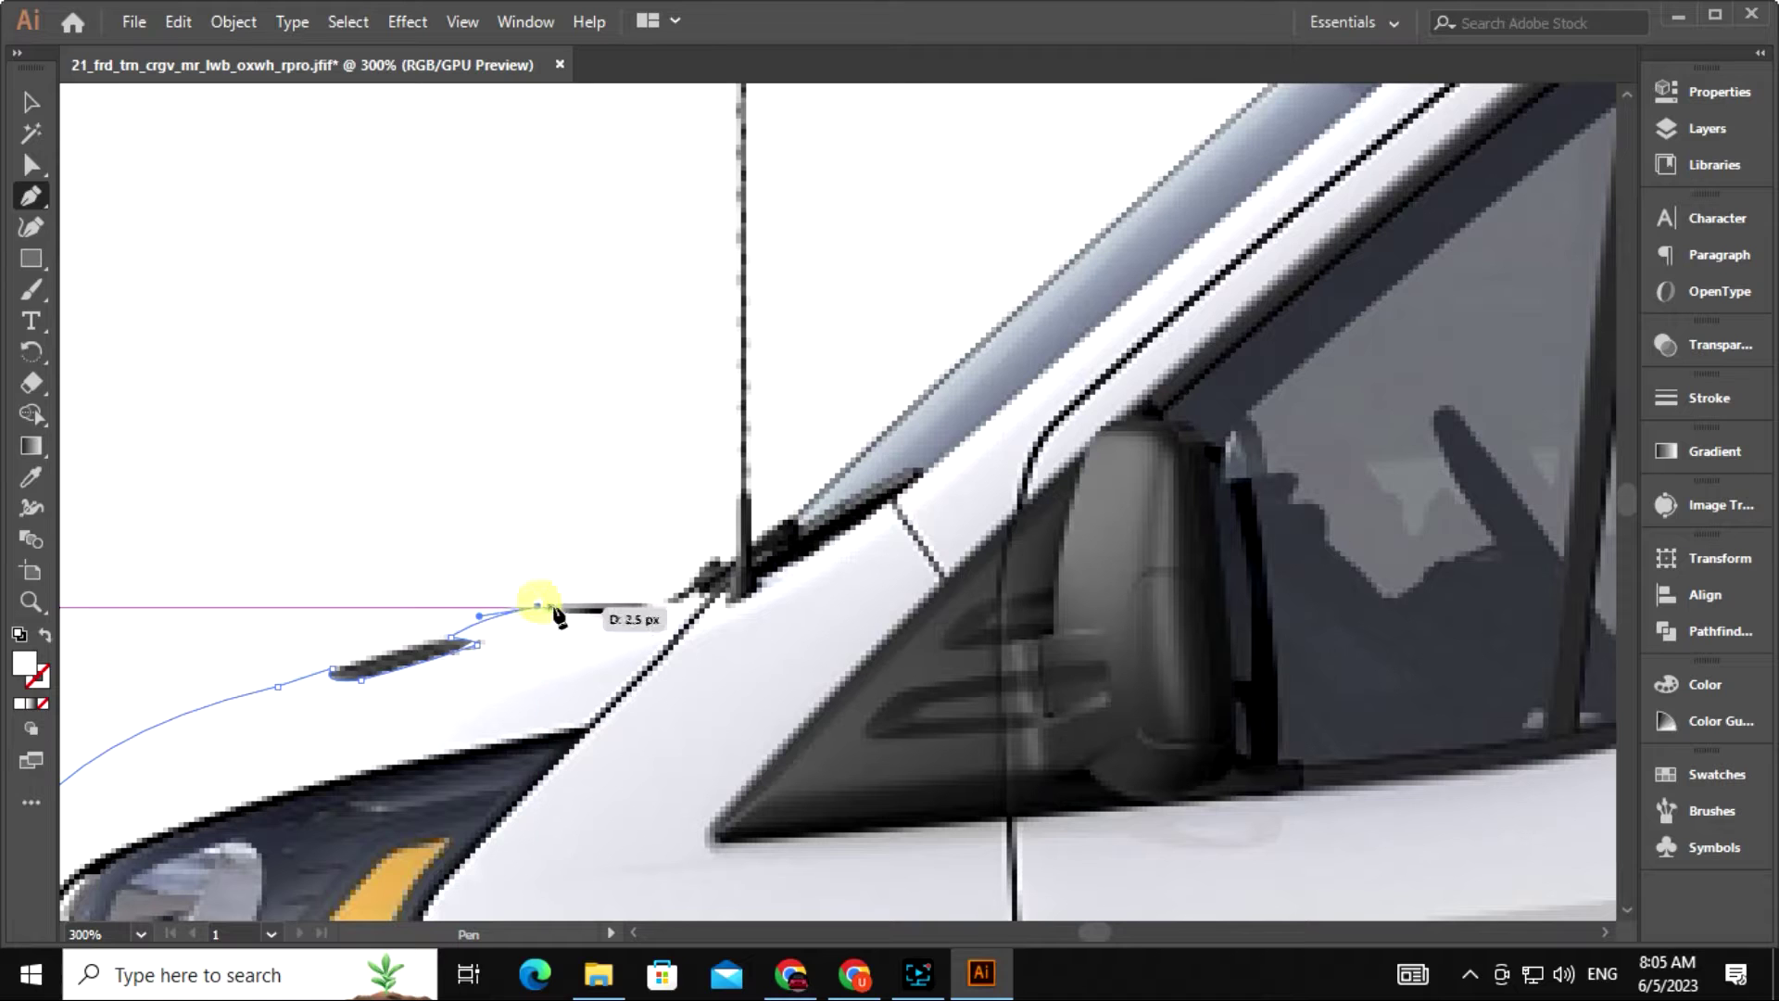
{"action": "left_click", "coordinate": [578, 607]}
{"action": "left_click_drag", "start_coordinate": [631, 654], "coordinate": [444, 760]}
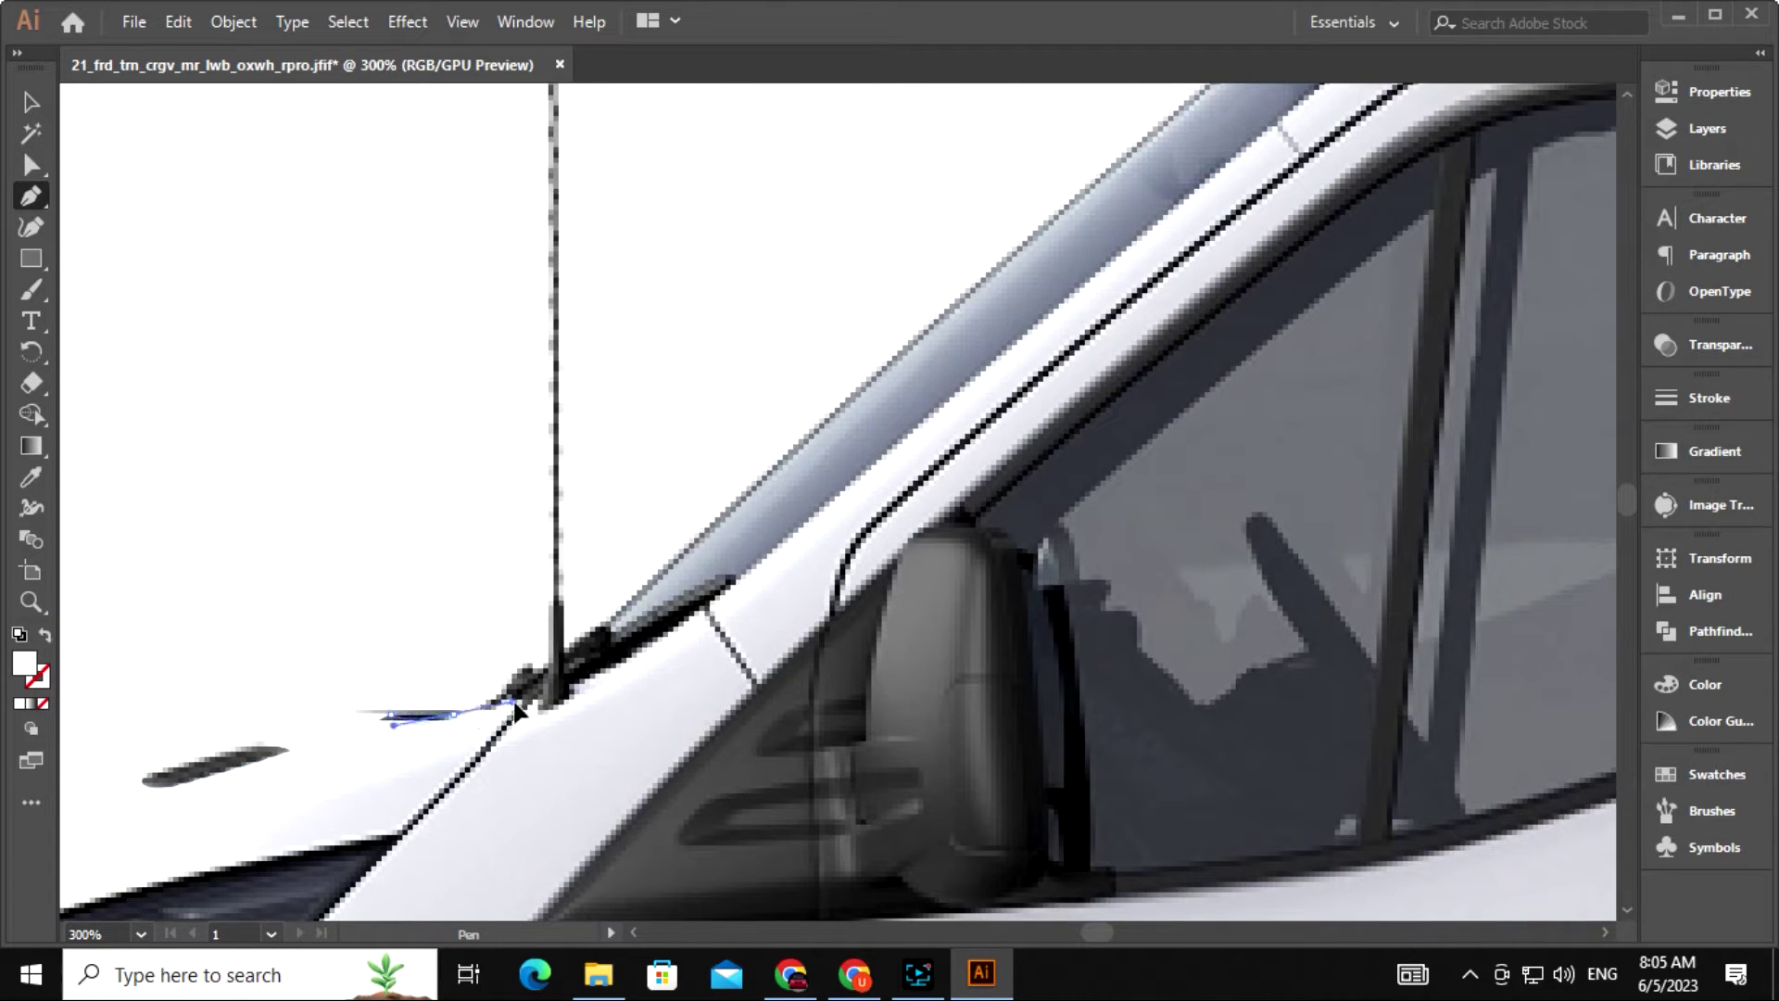
Trace the lower edge of the windshield up to its top end and set the path's fill to none.
{"action": "left_click_drag", "start_coordinate": [542, 704], "coordinate": [710, 479]}
{"action": "left_click", "coordinate": [570, 613]}
{"action": "left_click_drag", "start_coordinate": [571, 614], "coordinate": [354, 840]}
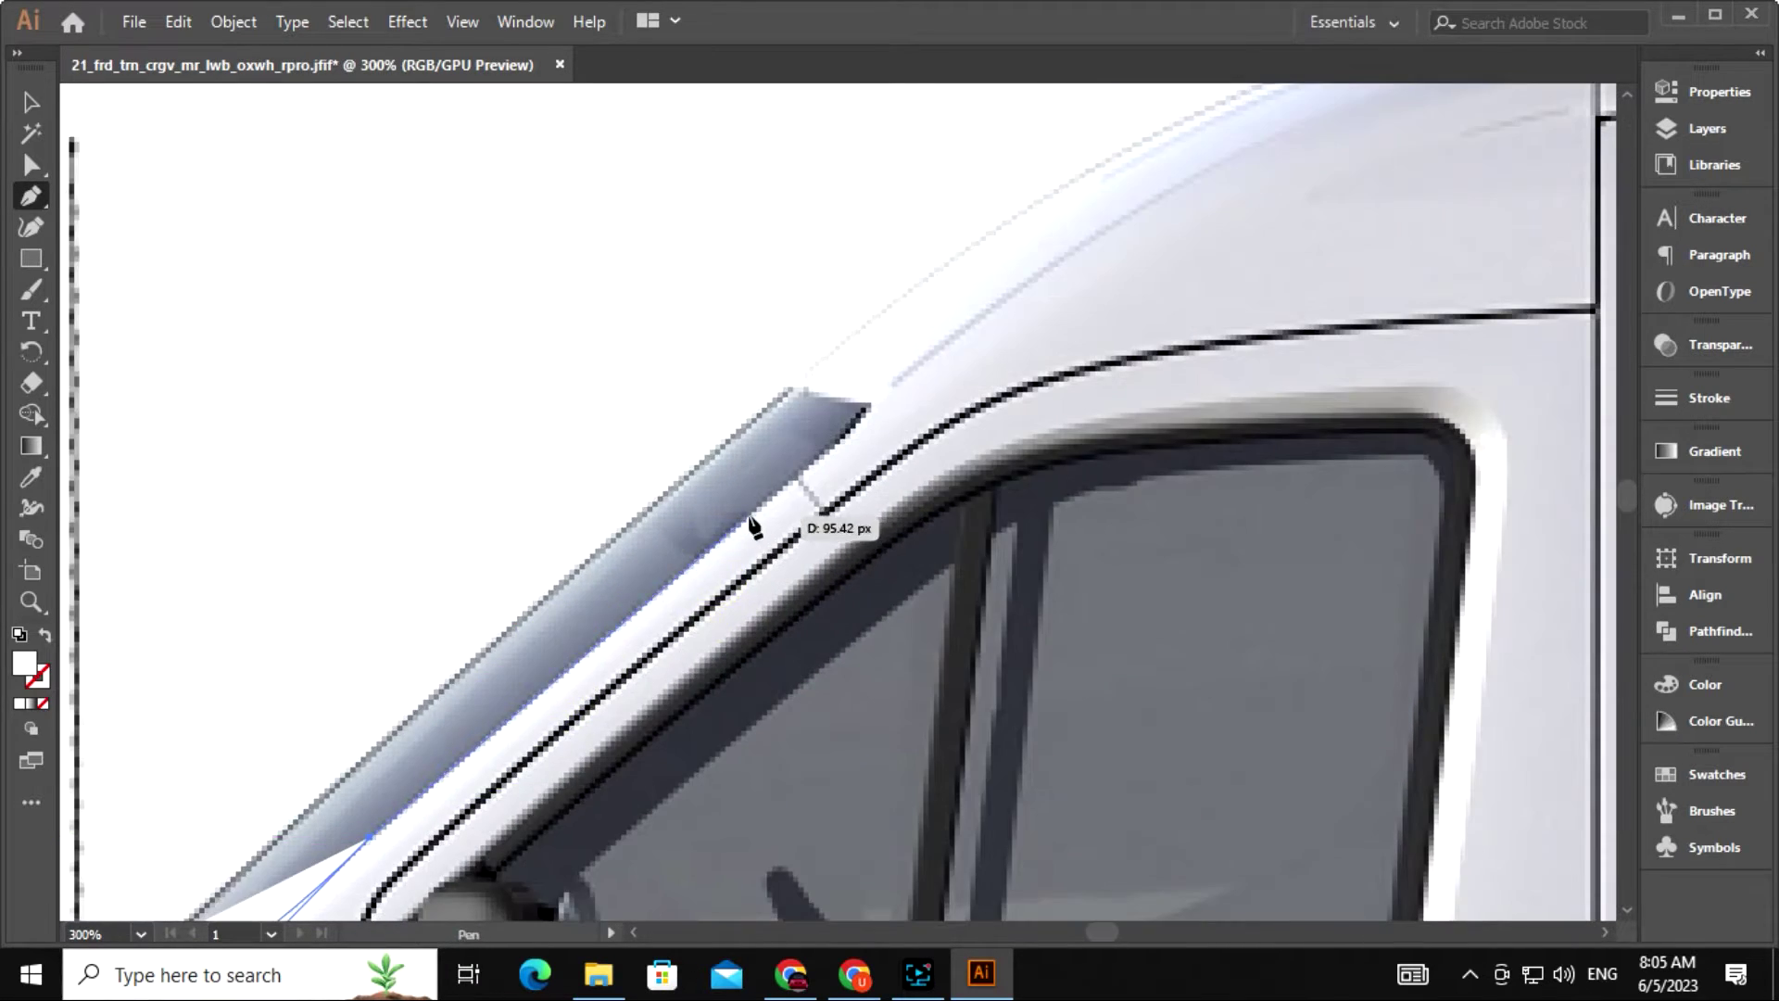
{"action": "left_click", "coordinate": [737, 515]}
{"action": "left_click_drag", "start_coordinate": [741, 515], "coordinate": [519, 713]}
{"action": "left_click", "coordinate": [42, 703]}
{"action": "left_click", "coordinate": [569, 530]}
{"action": "left_click_drag", "start_coordinate": [580, 655], "coordinate": [689, 670]}
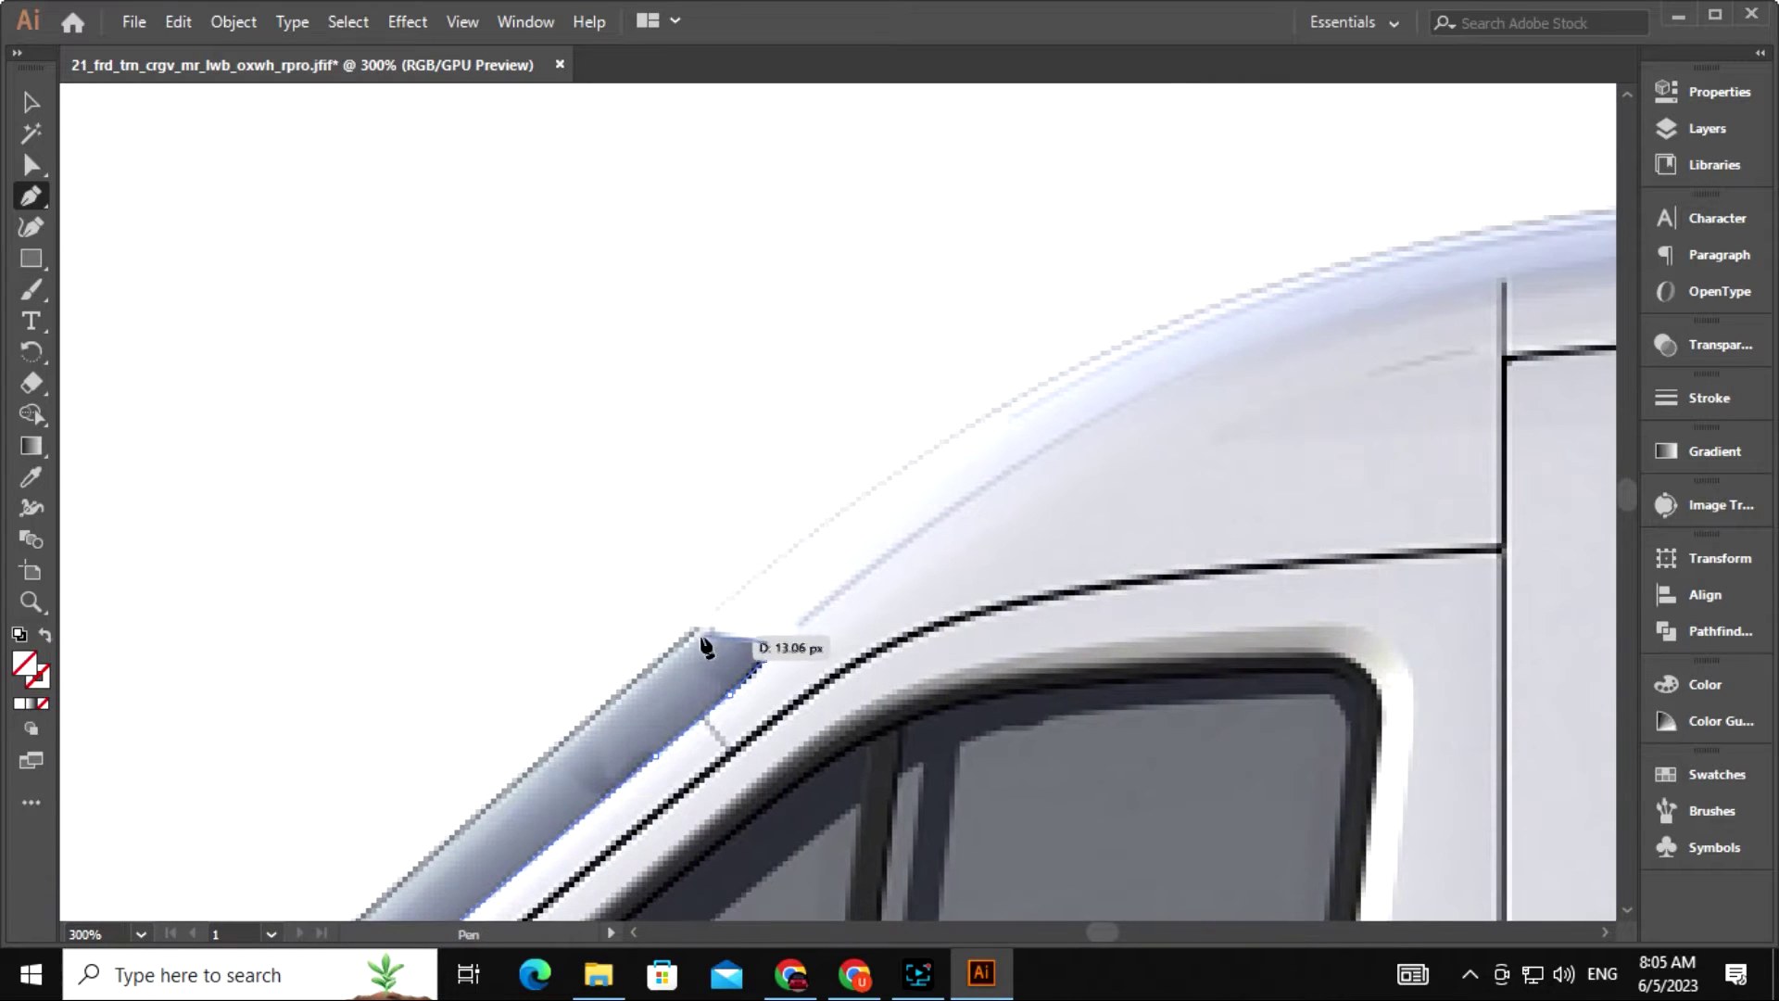
Curve the path from the top of the windshield over the rounded front of the roof to the flat section.
{"action": "left_click", "coordinate": [718, 605]}
{"action": "left_click_drag", "start_coordinate": [1264, 471], "coordinate": [769, 458]}
{"action": "left_click_drag", "start_coordinate": [911, 228], "coordinate": [1279, 155]}
{"action": "left_click", "coordinate": [912, 228]}
{"action": "key", "text": "ctrl+minus"}
{"action": "left_click_drag", "start_coordinate": [1106, 563], "coordinate": [483, 472]}
{"action": "left_click_drag", "start_coordinate": [839, 366], "coordinate": [1275, 371]}
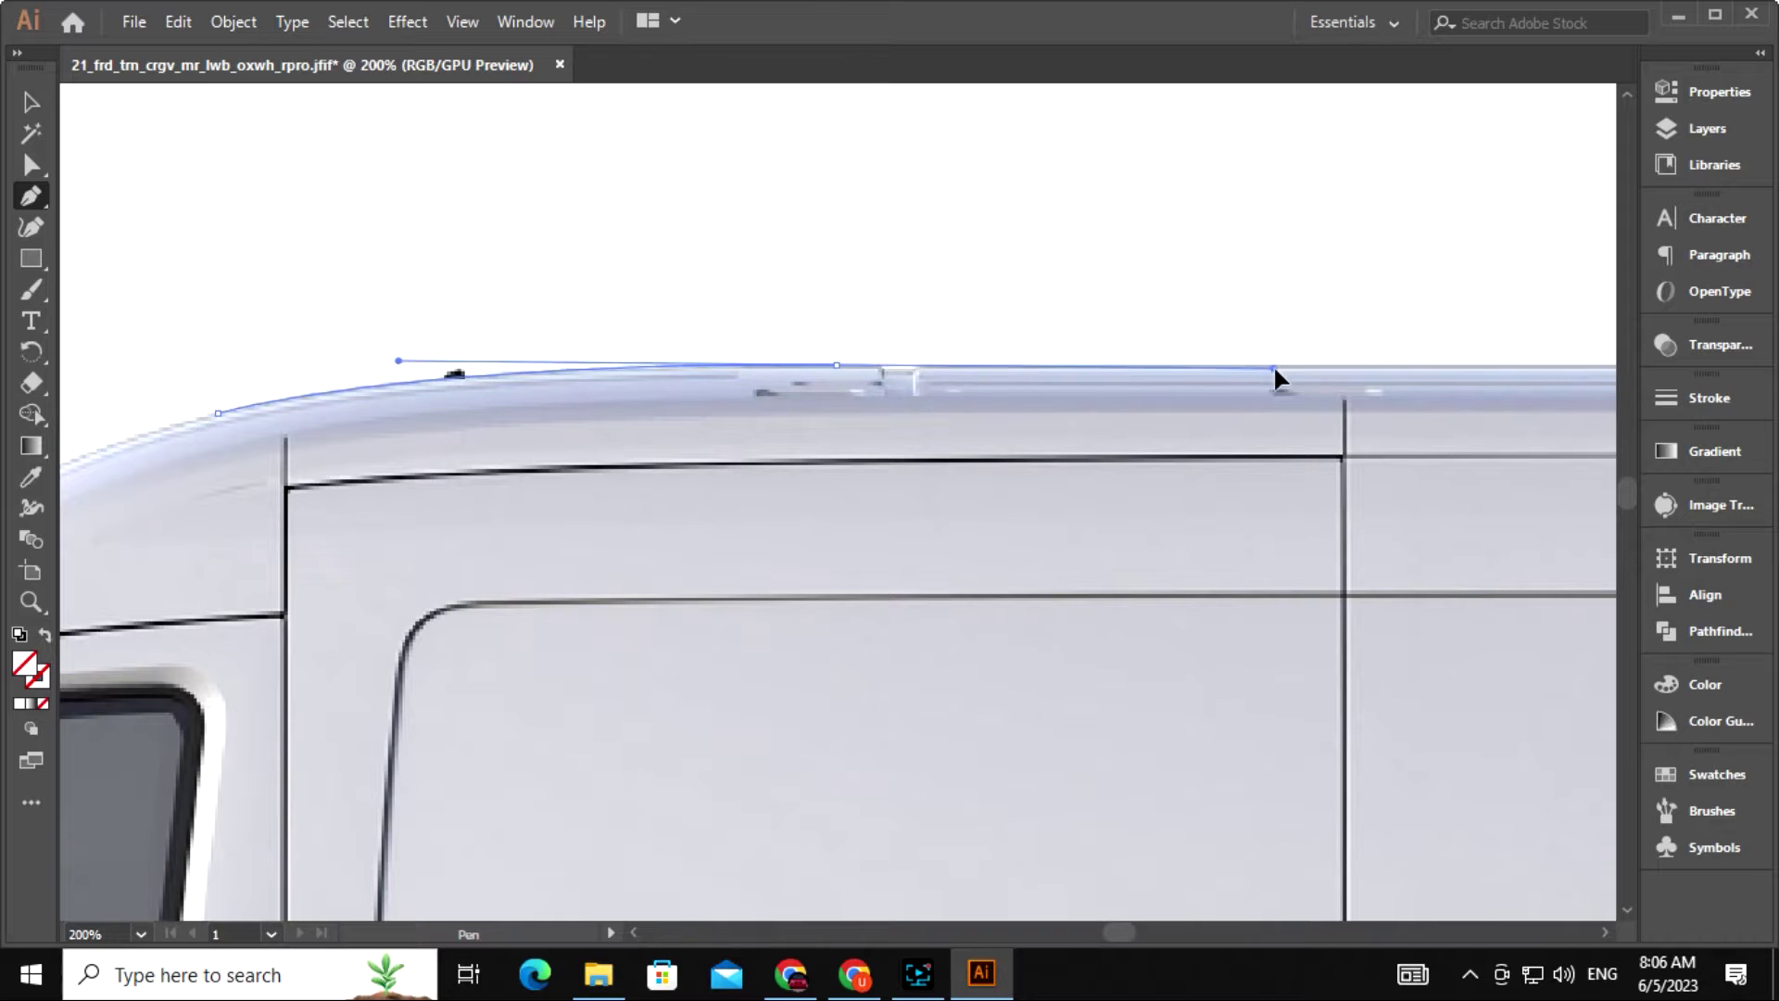
{"action": "left_click", "coordinate": [838, 366]}
Continue the path along the roof edge and follow the small notch near the middle of the roof.
{"action": "left_click_drag", "start_coordinate": [973, 377], "coordinate": [584, 346]}
{"action": "left_click", "coordinate": [492, 334]}
{"action": "key", "text": "ctrl+plus"}
{"action": "left_click_drag", "start_coordinate": [538, 426], "coordinate": [403, 403]}
{"action": "left_click", "coordinate": [703, 486]}
{"action": "left_click", "coordinate": [753, 484]}
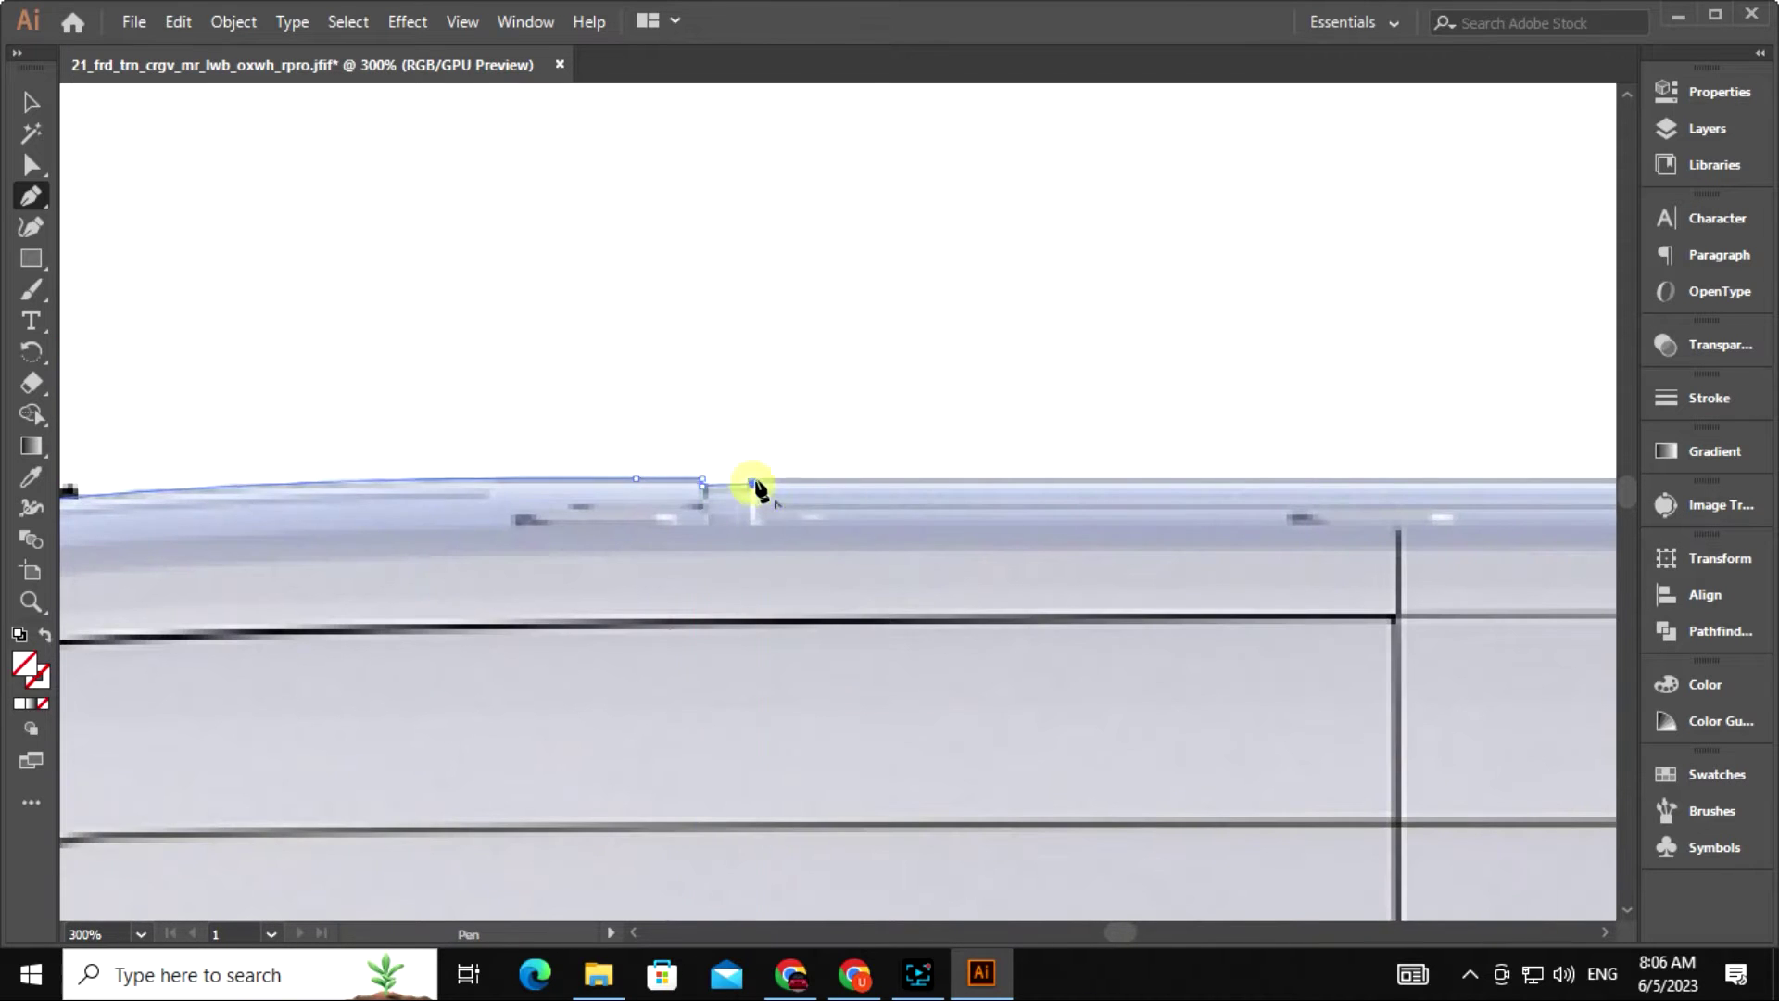
{"action": "left_click", "coordinate": [762, 477]}
Trace the straight rear part of the roof, following the small dip before the rear edge up to the black spoiler.
{"action": "left_click_drag", "start_coordinate": [1372, 556], "coordinate": [705, 491]}
{"action": "left_click", "coordinate": [1192, 396]}
{"action": "key", "text": "ctrl+minus"}
{"action": "left_click_drag", "start_coordinate": [1170, 655], "coordinate": [730, 654]}
{"action": "left_click", "coordinate": [832, 501]}
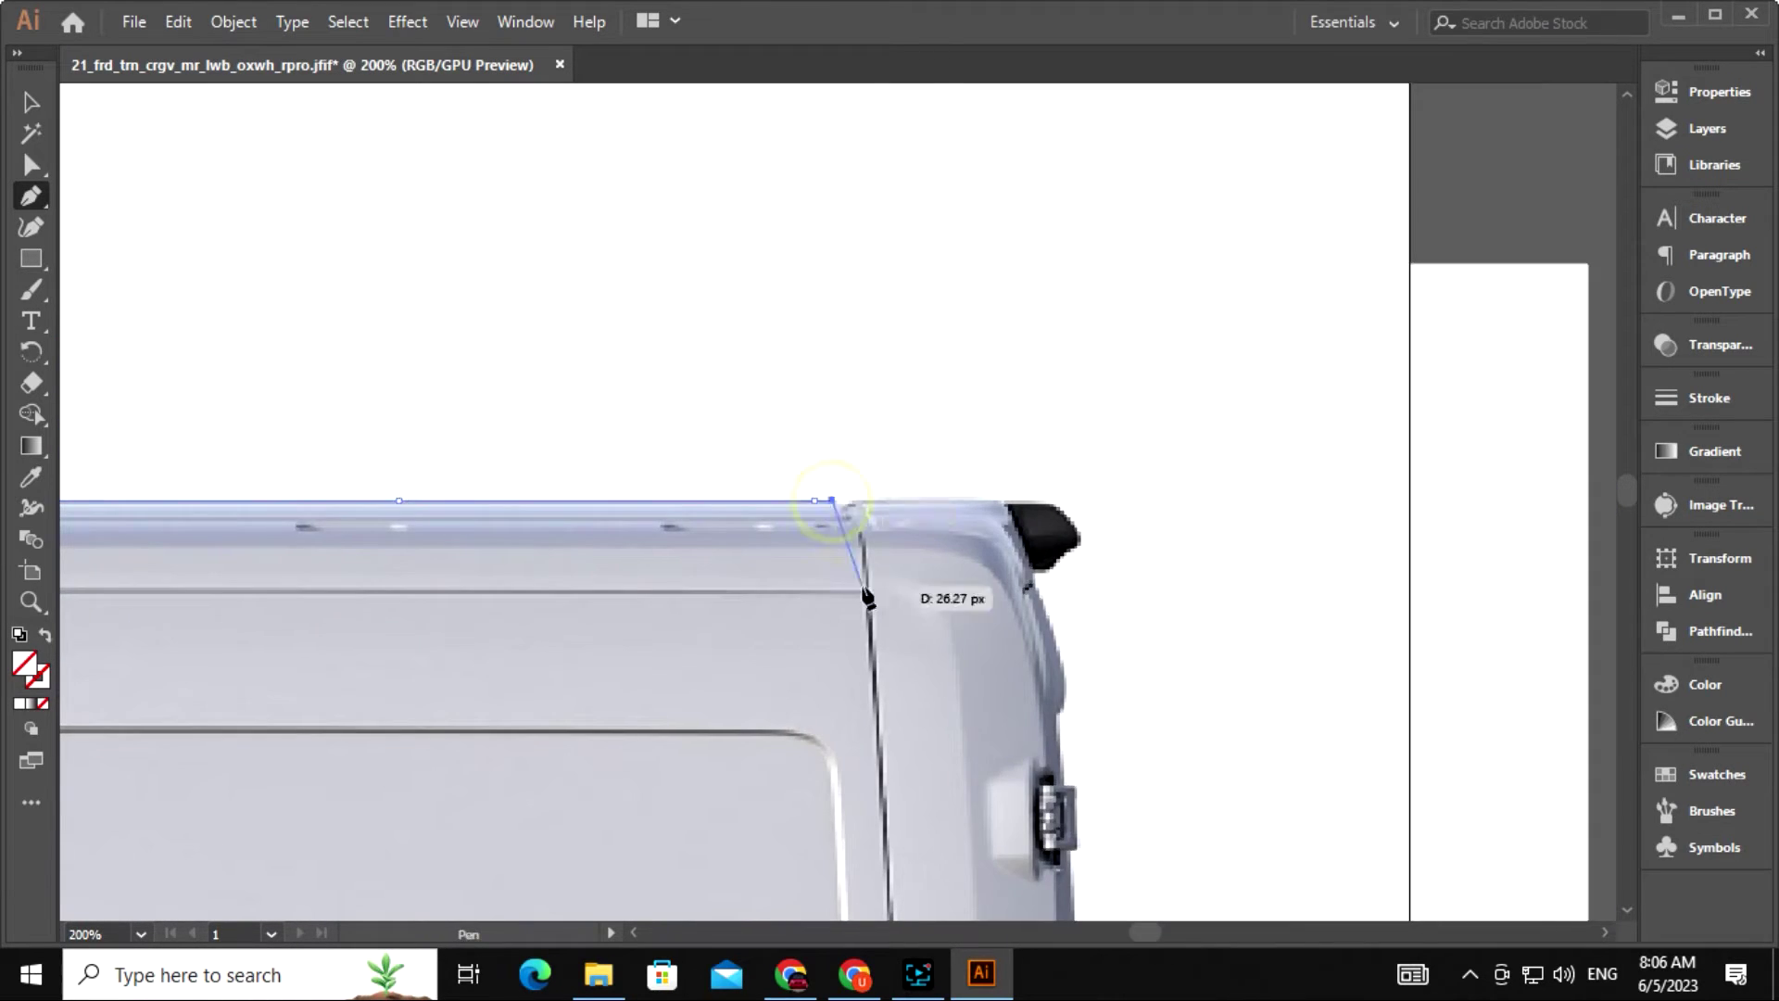
{"action": "key", "text": "ctrl+plus"}
{"action": "key", "text": "ctrl+plus"}
{"action": "left_click_drag", "start_coordinate": [878, 501], "coordinate": [891, 483]}
{"action": "left_click", "coordinate": [878, 502]}
{"action": "left_click", "coordinate": [1157, 502]}
Curve the path around the roof's rear corner, behind the black spoiler, and down the upper rear edge of the van.
{"action": "left_click_drag", "start_coordinate": [1223, 598], "coordinate": [667, 410]}
{"action": "left_click_drag", "start_coordinate": [660, 393], "coordinate": [688, 487]}
{"action": "left_click", "coordinate": [661, 393]}
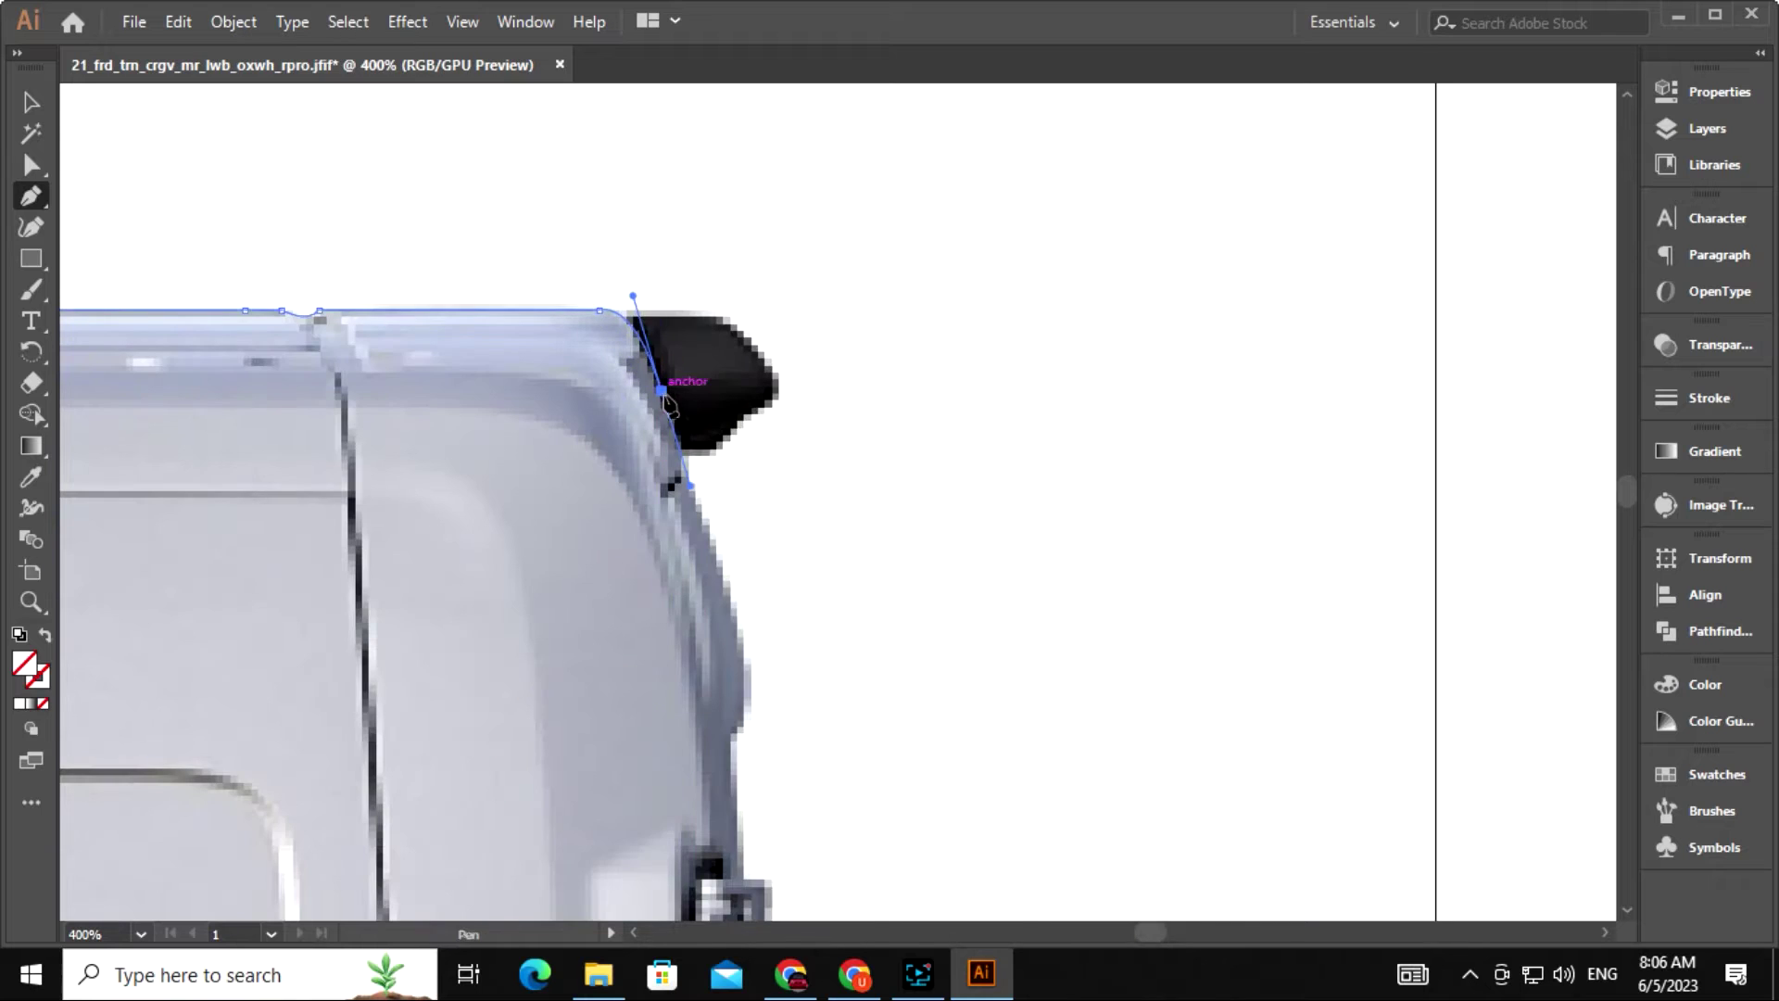
{"action": "left_click_drag", "start_coordinate": [709, 593], "coordinate": [941, 414]}
{"action": "left_click_drag", "start_coordinate": [974, 537], "coordinate": [965, 618]}
{"action": "left_click", "coordinate": [974, 541]}
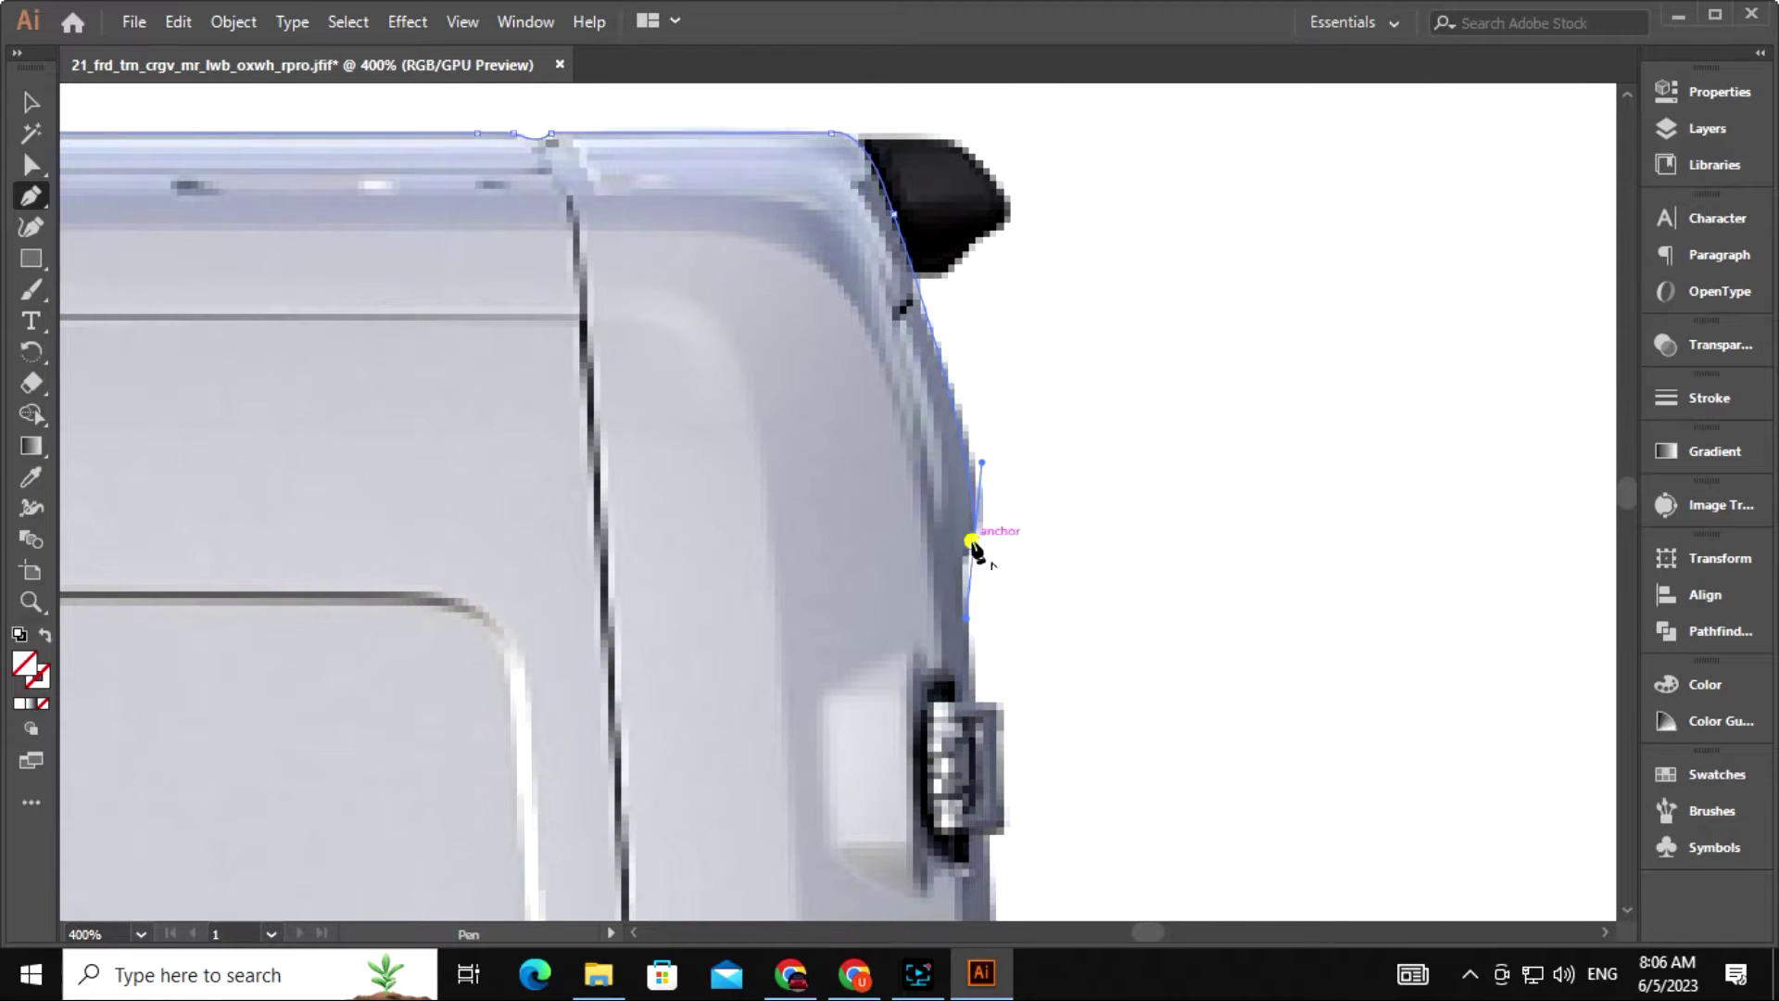
Follow the small step in the rear edge, trace around the protruding upper door hinge, and continue straight down.
{"action": "left_click", "coordinate": [961, 556]}
{"action": "left_click_drag", "start_coordinate": [975, 701], "coordinate": [887, 428]}
{"action": "left_click", "coordinate": [908, 428]}
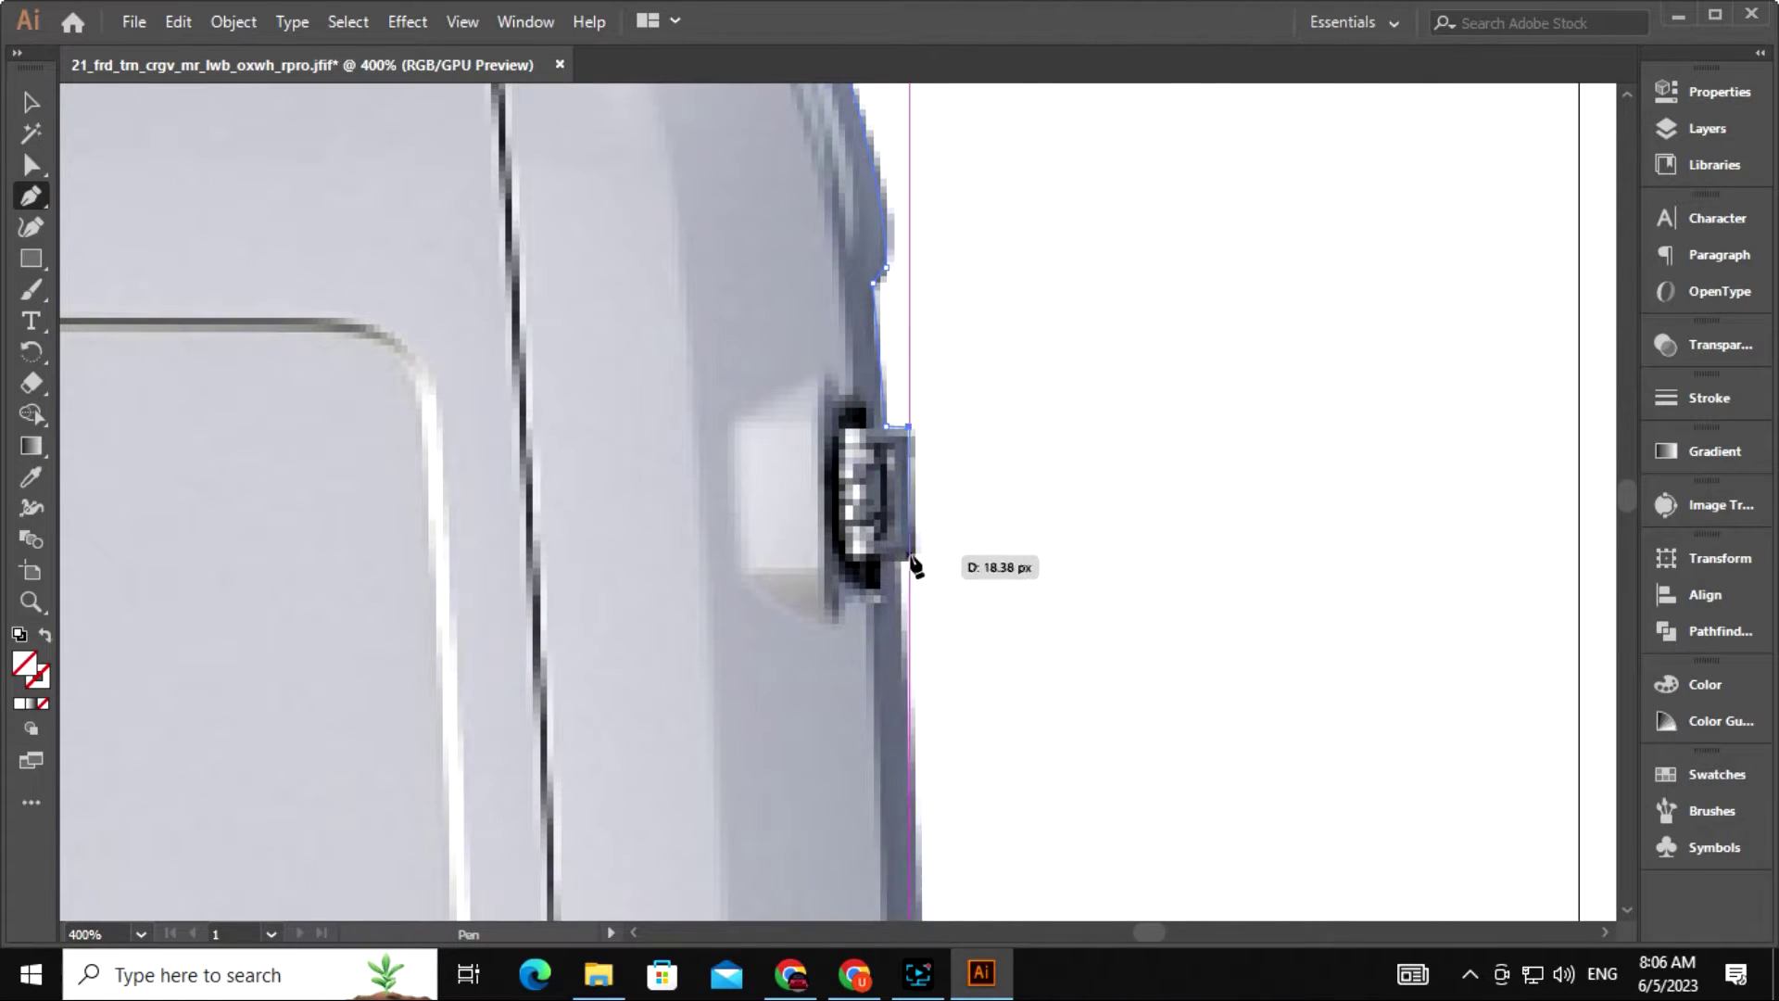
{"action": "left_click", "coordinate": [915, 557]}
{"action": "left_click_drag", "start_coordinate": [908, 603], "coordinate": [817, 251]}
{"action": "left_click", "coordinate": [834, 727]}
Trace the rear edge beside the tail light down to the body's lower rear corner above the black bumper.
{"action": "scroll", "coordinate": [843, 416], "scroll_direction": "down", "scroll_amount": 5}
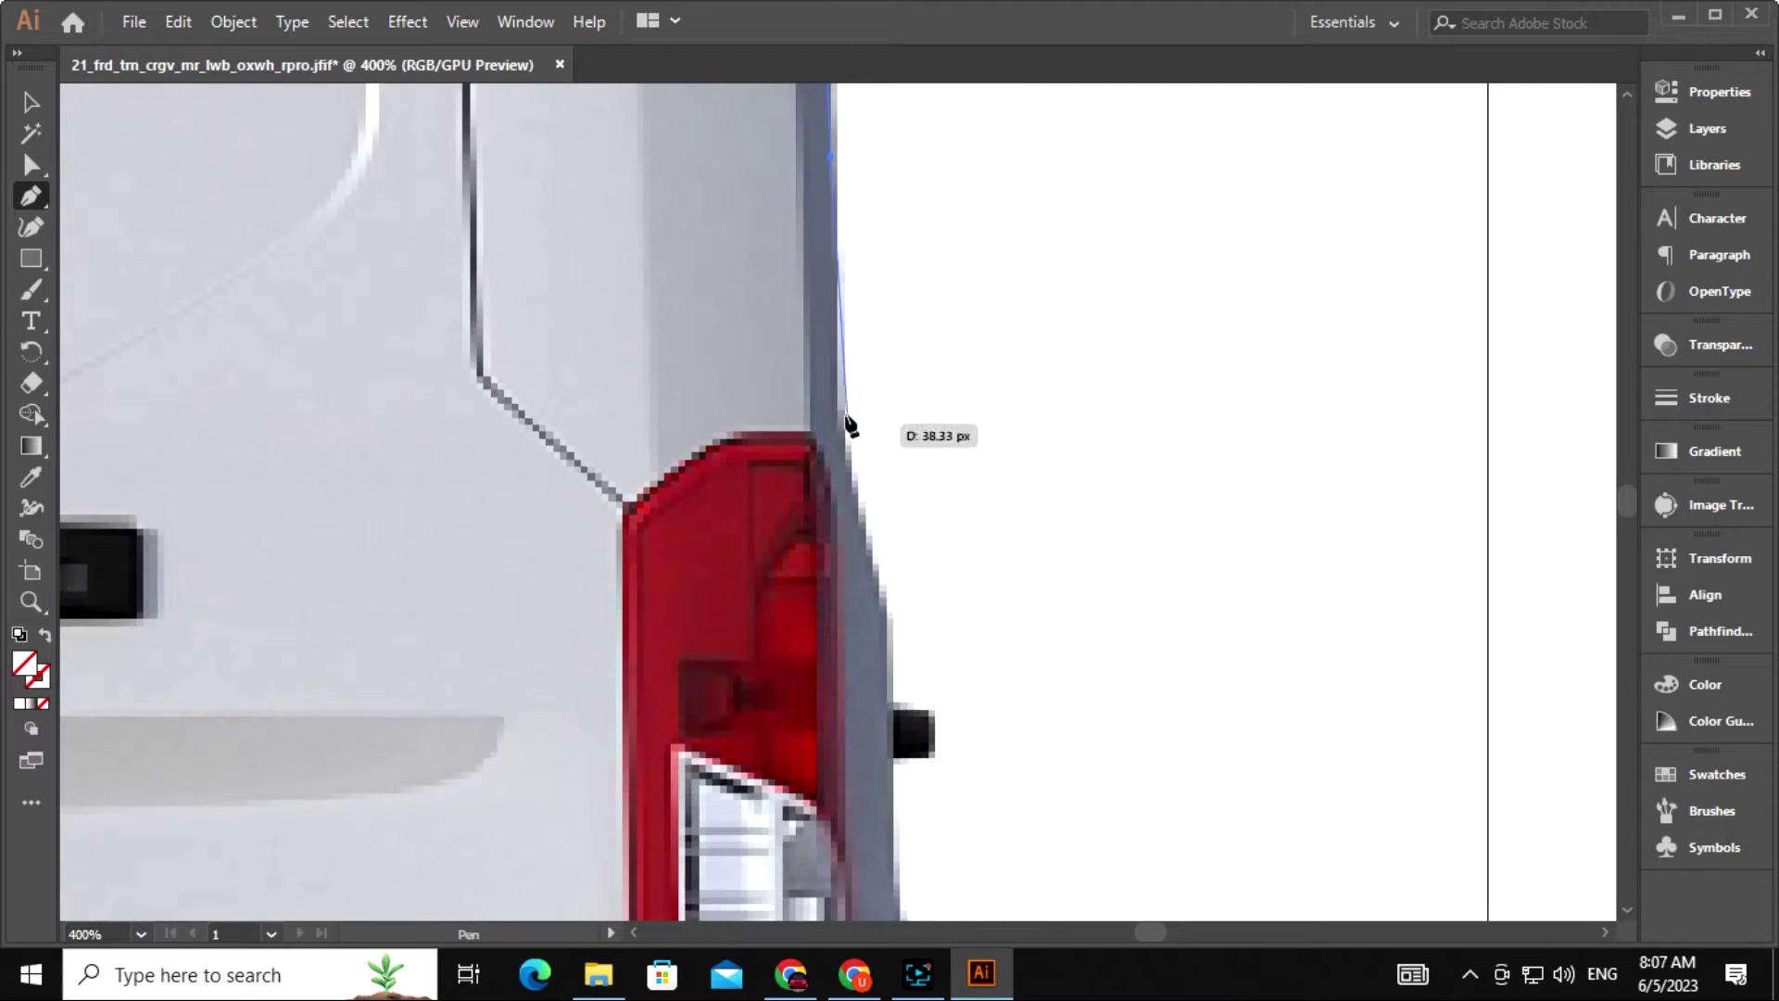
{"action": "scroll", "coordinate": [845, 417], "scroll_direction": "up", "scroll_amount": 5}
{"action": "scroll", "coordinate": [842, 587], "scroll_direction": "down", "scroll_amount": 2}
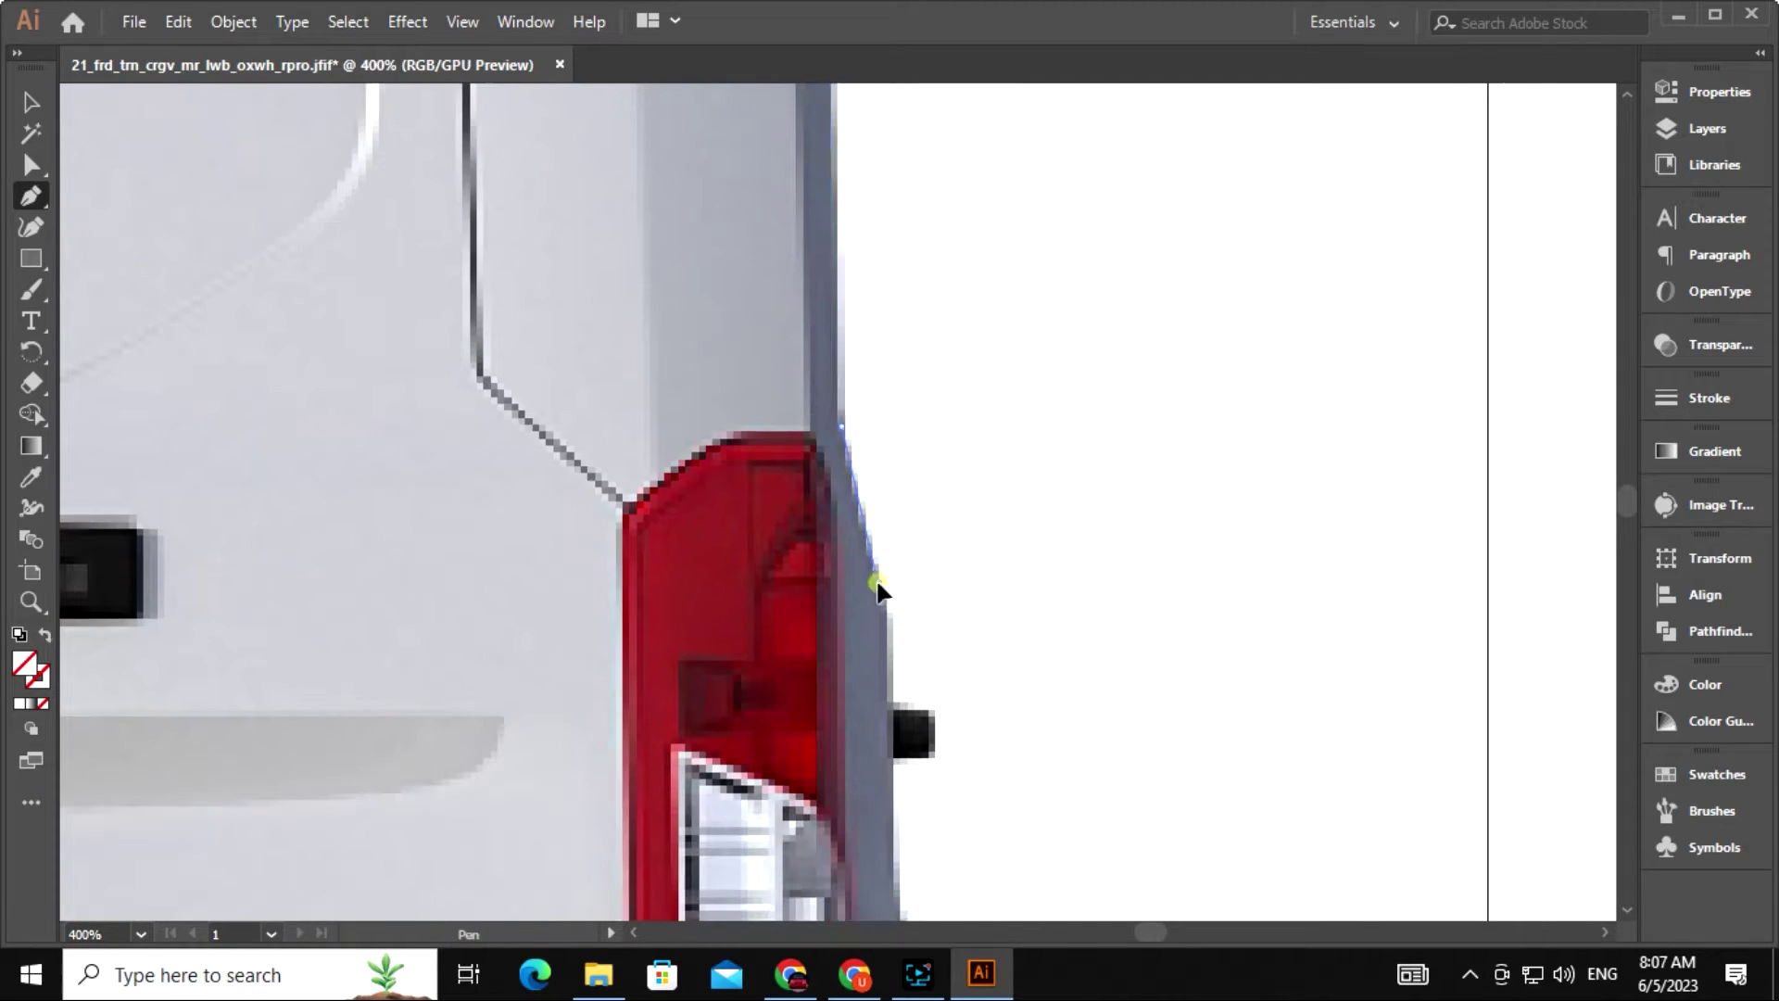
{"action": "scroll", "coordinate": [876, 586], "scroll_direction": "down", "scroll_amount": 6}
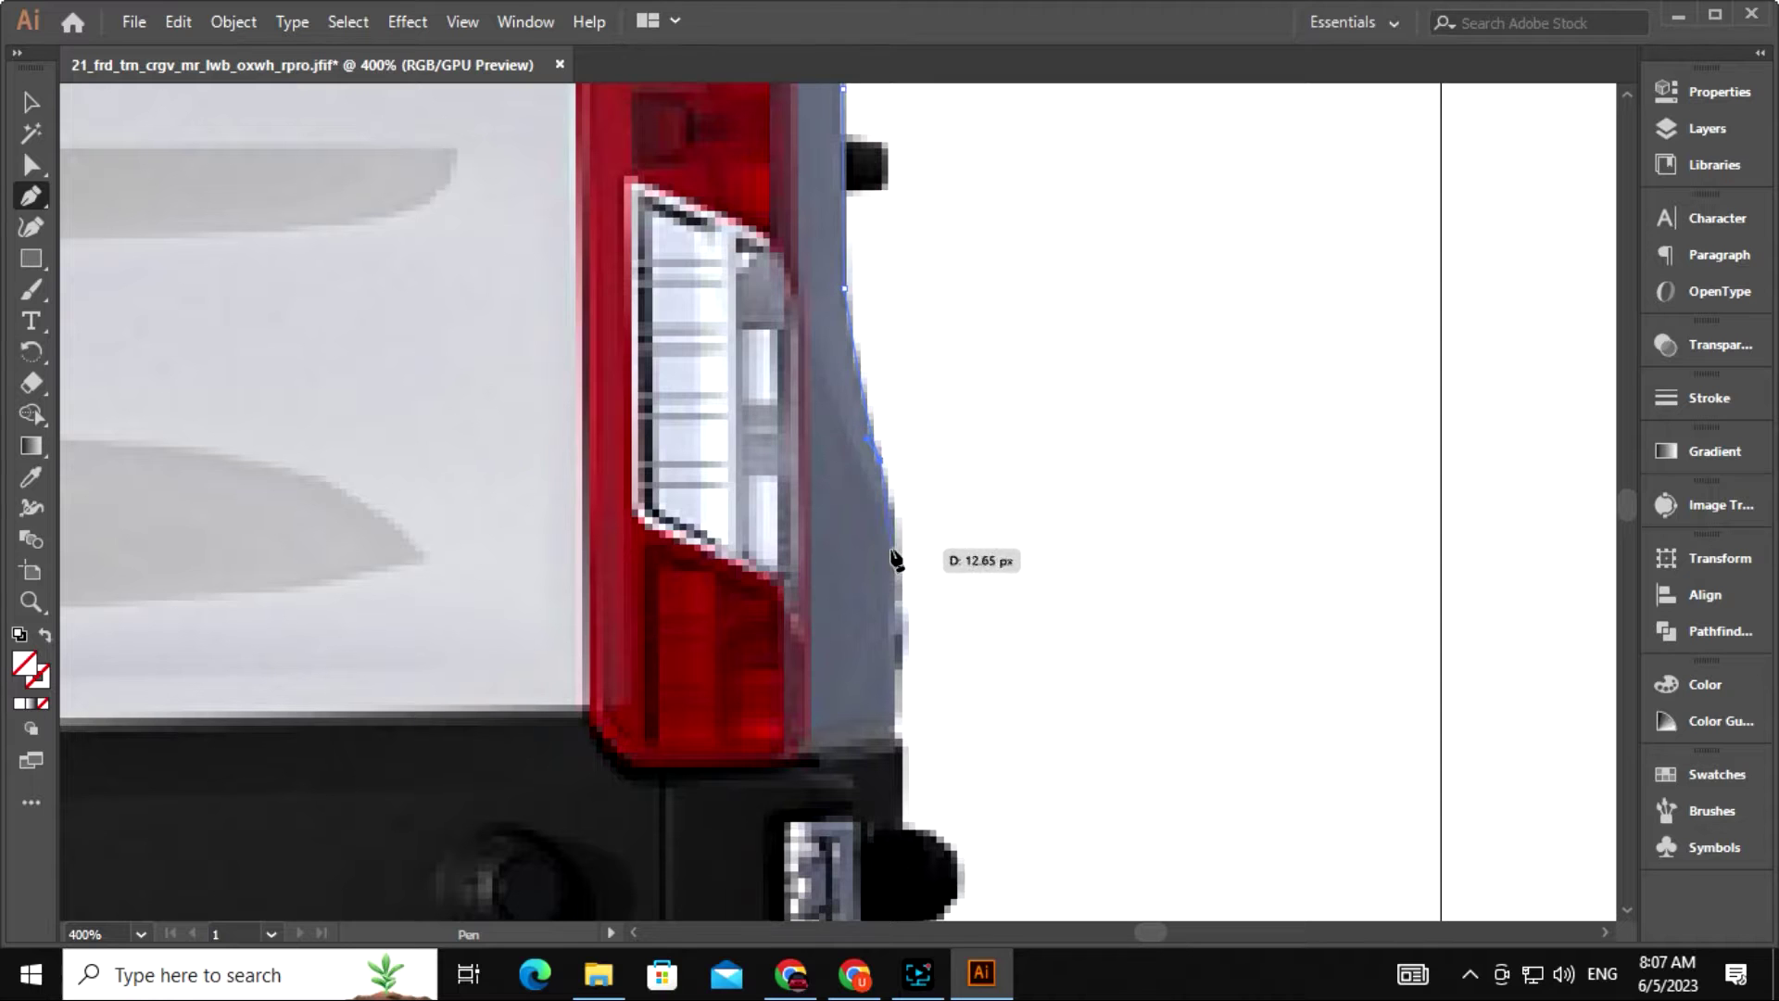
{"action": "left_click", "coordinate": [893, 550]}
{"action": "scroll", "coordinate": [892, 556], "scroll_direction": "down", "scroll_amount": 4}
{"action": "left_click_drag", "start_coordinate": [614, 389], "coordinate": [849, 429]}
{"action": "left_click", "coordinate": [1125, 408]}
Continue the path along the bumper line to the tail light and up the light's rear edge to its top.
{"action": "left_click_drag", "start_coordinate": [1038, 423], "coordinate": [981, 425]}
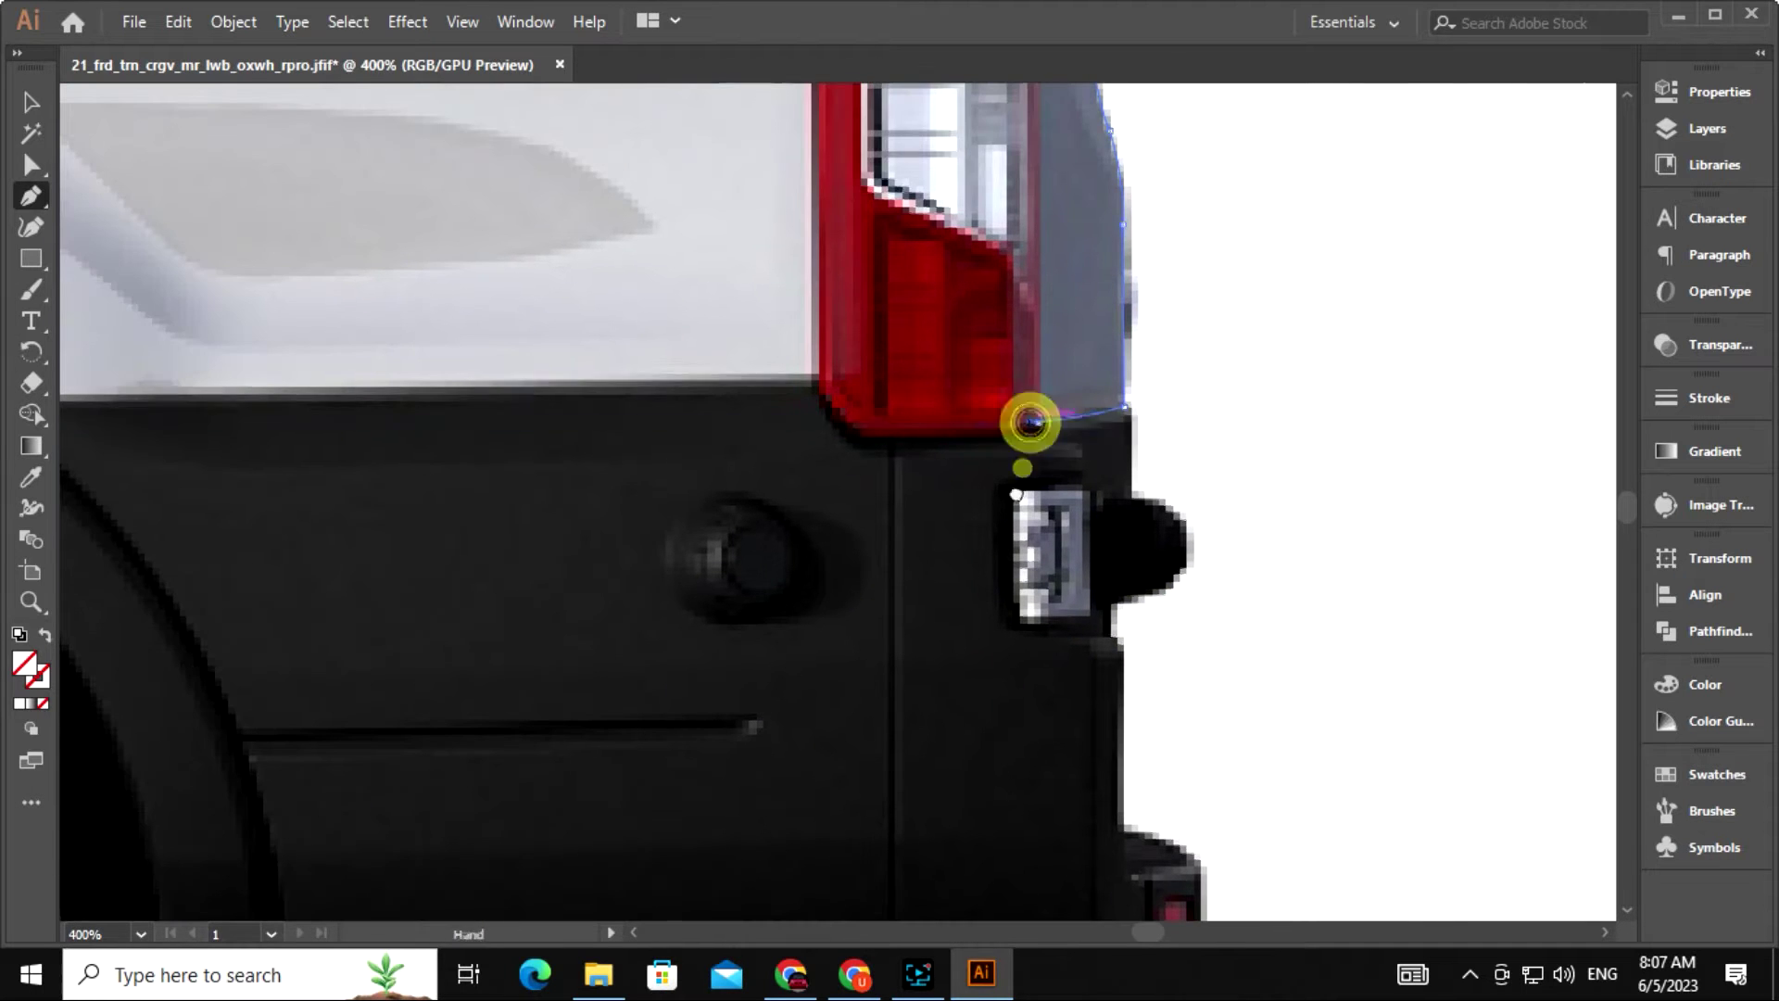
{"action": "left_click_drag", "start_coordinate": [1017, 495], "coordinate": [840, 743]}
{"action": "scroll", "coordinate": [844, 649], "scroll_direction": "up", "scroll_amount": 3}
{"action": "left_click", "coordinate": [836, 338]}
{"action": "left_click_drag", "start_coordinate": [836, 338], "coordinate": [775, 687]}
{"action": "left_click_drag", "start_coordinate": [737, 429], "coordinate": [686, 374]}
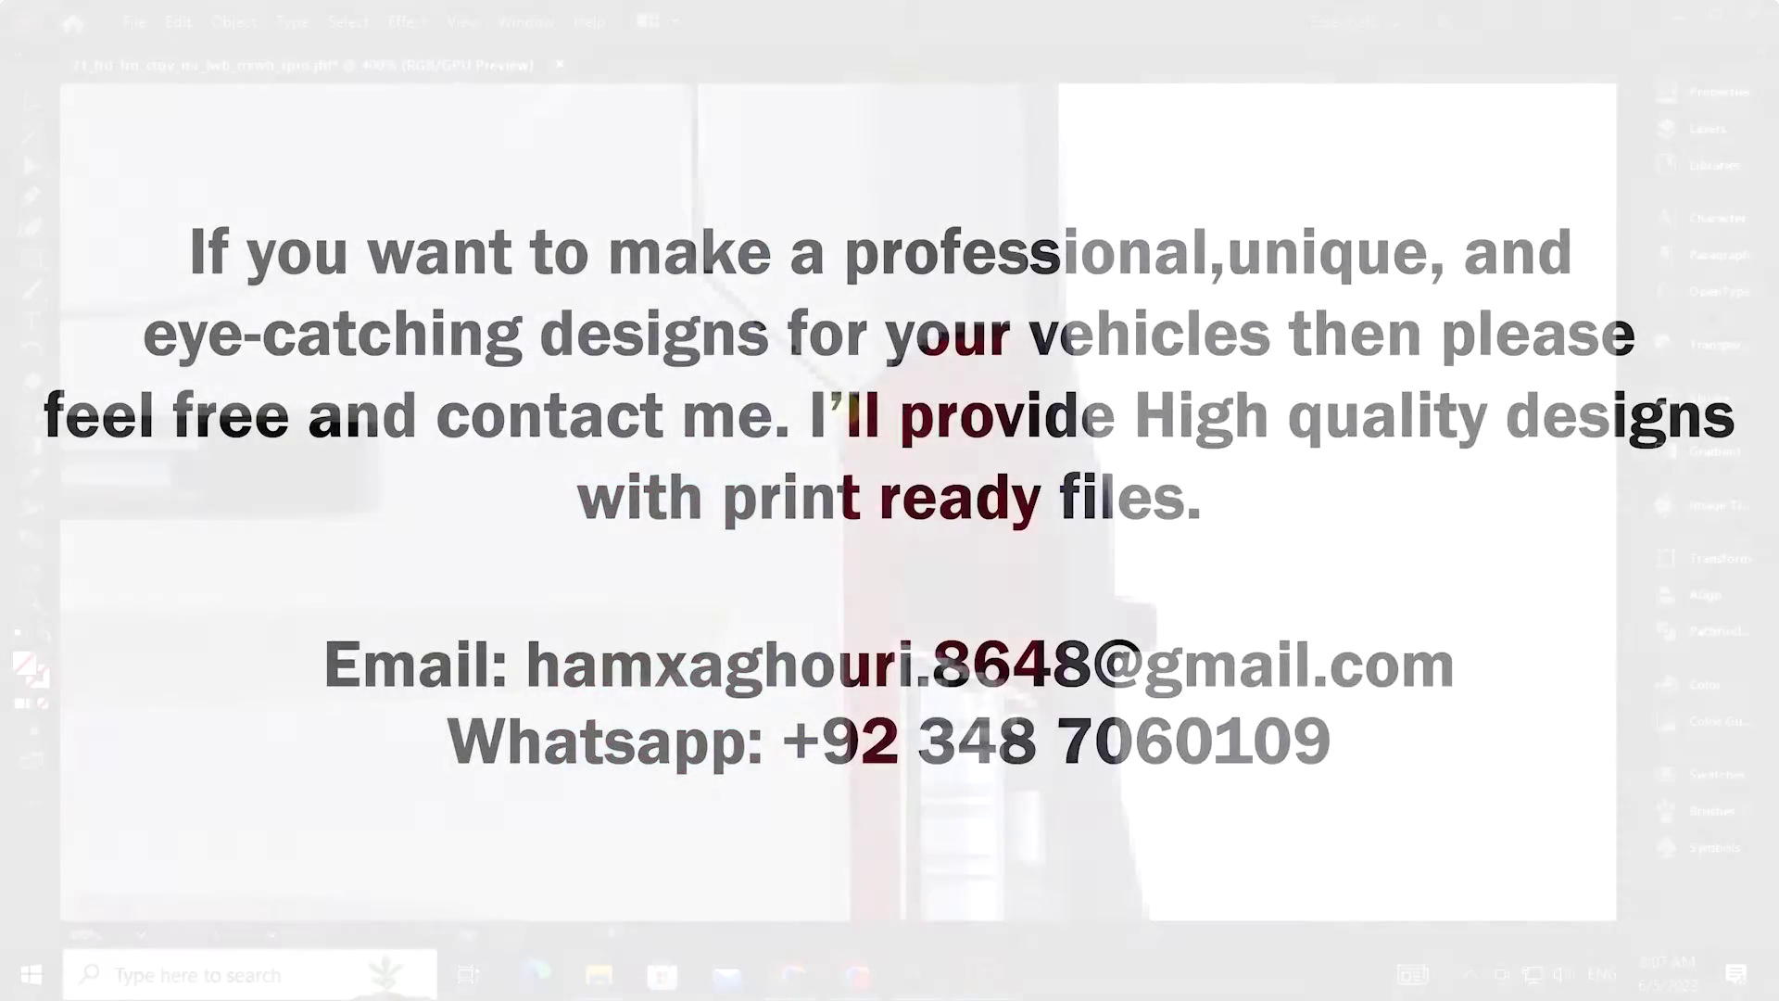
Trace down the front edge of the tail light to the white body's lower edge.
{"action": "left_click_drag", "start_coordinate": [850, 413], "coordinate": [787, 118]}
{"action": "left_click", "coordinate": [794, 685]}
{"action": "scroll", "coordinate": [794, 685], "scroll_direction": "down", "scroll_amount": 3}
{"action": "left_click", "coordinate": [794, 687]}
{"action": "left_click_drag", "start_coordinate": [775, 719], "coordinate": [1215, 600]}
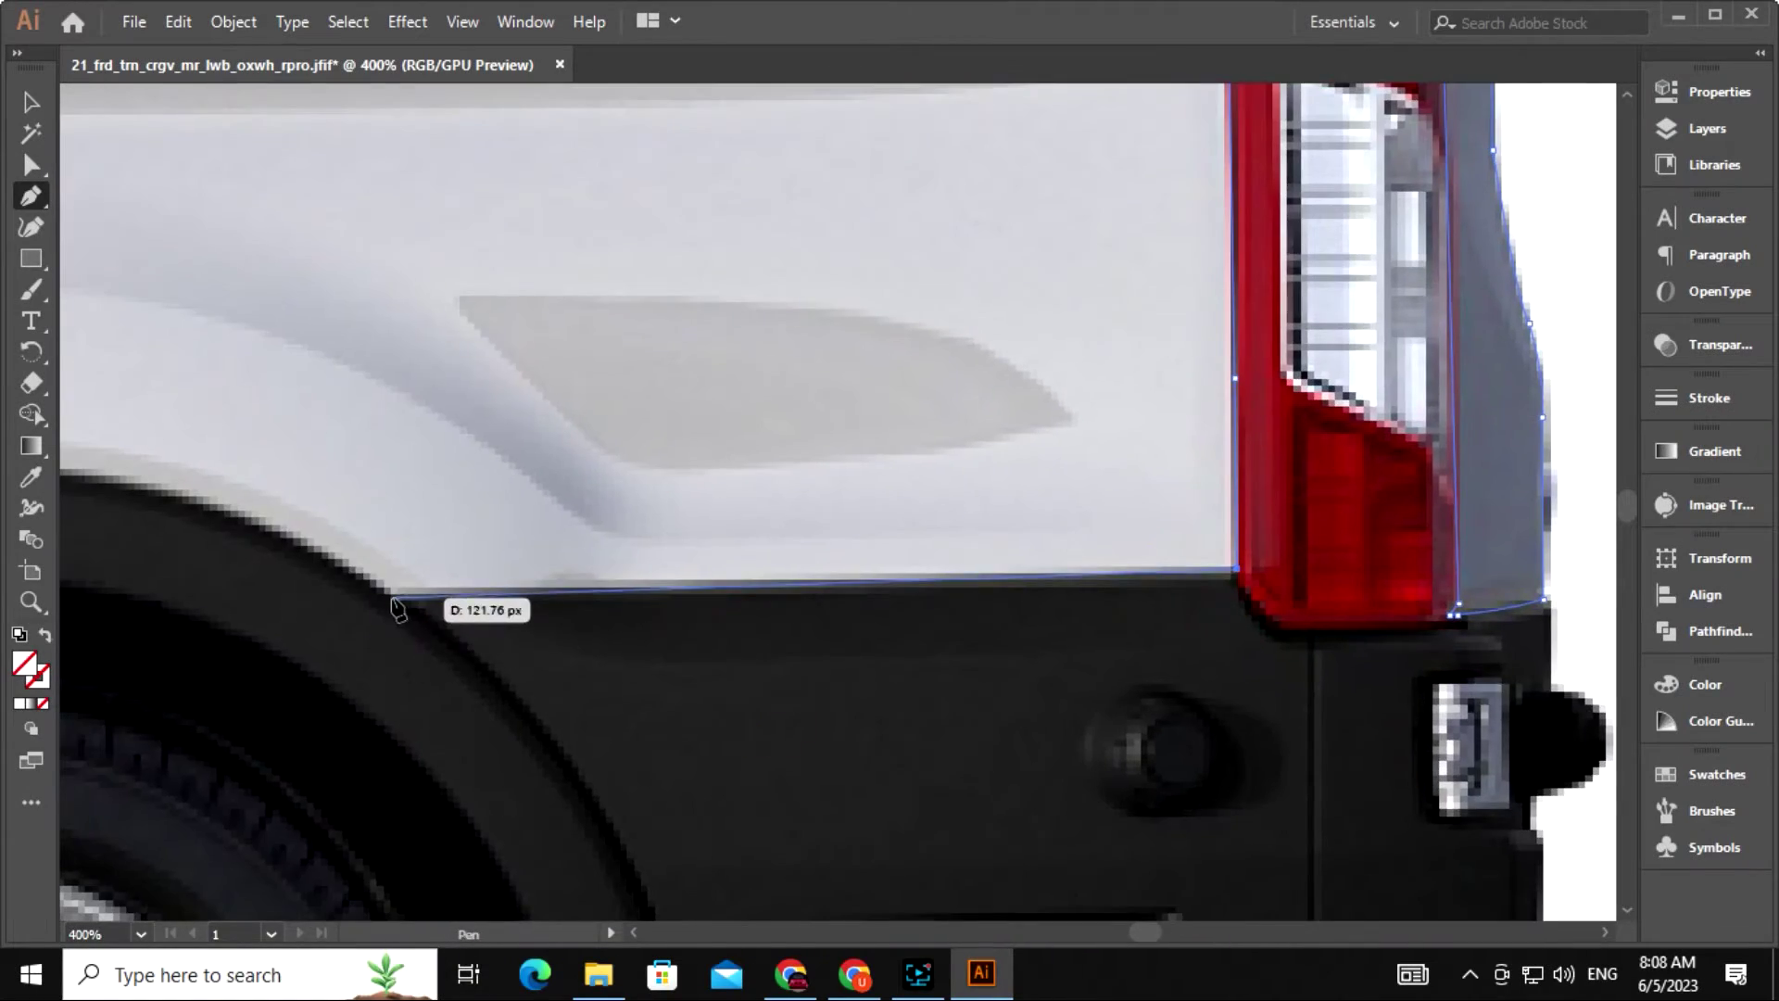
Trace the lower body edge above the black trim past both wheel arches and close the body outline at the front.
{"action": "scroll", "coordinate": [398, 607], "scroll_direction": "down", "scroll_amount": 2}
{"action": "scroll", "coordinate": [398, 603], "scroll_direction": "left", "scroll_amount": 10}
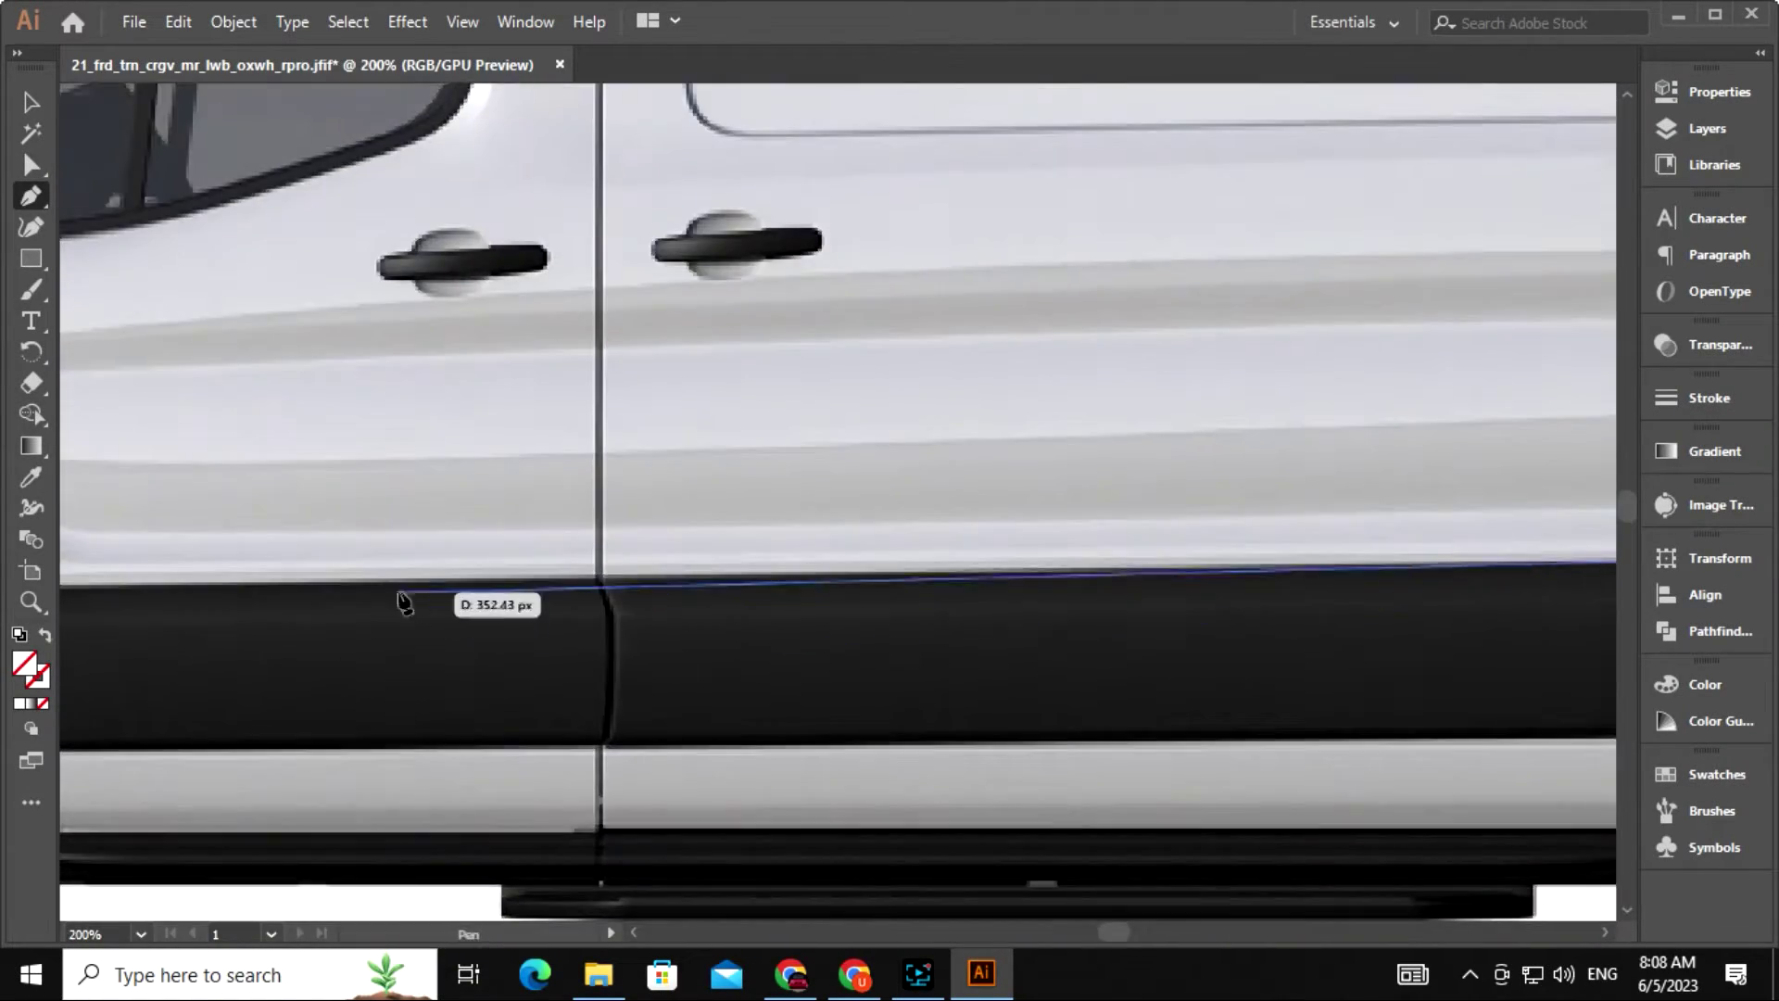
{"action": "left_click", "coordinate": [398, 591]}
{"action": "left_click_drag", "start_coordinate": [398, 593], "coordinate": [1283, 610]}
{"action": "left_click", "coordinate": [851, 629]}
{"action": "left_click_drag", "start_coordinate": [851, 629], "coordinate": [1315, 594]}
{"action": "left_click", "coordinate": [861, 570]}
{"action": "left_click_drag", "start_coordinate": [862, 570], "coordinate": [365, 745]}
{"action": "left_click", "coordinate": [821, 578]}
{"action": "left_click", "coordinate": [1000, 620]}
{"action": "left_click_drag", "start_coordinate": [395, 510], "coordinate": [418, 422]}
{"action": "left_click_drag", "start_coordinate": [1026, 781], "coordinate": [770, 382]}
Bend the straight segment over the rear wheel to follow the arch using the Anchor Point tool.
{"action": "key", "text": "shift+c"}
{"action": "scroll", "coordinate": [1057, 575], "scroll_direction": "right", "scroll_amount": 15}
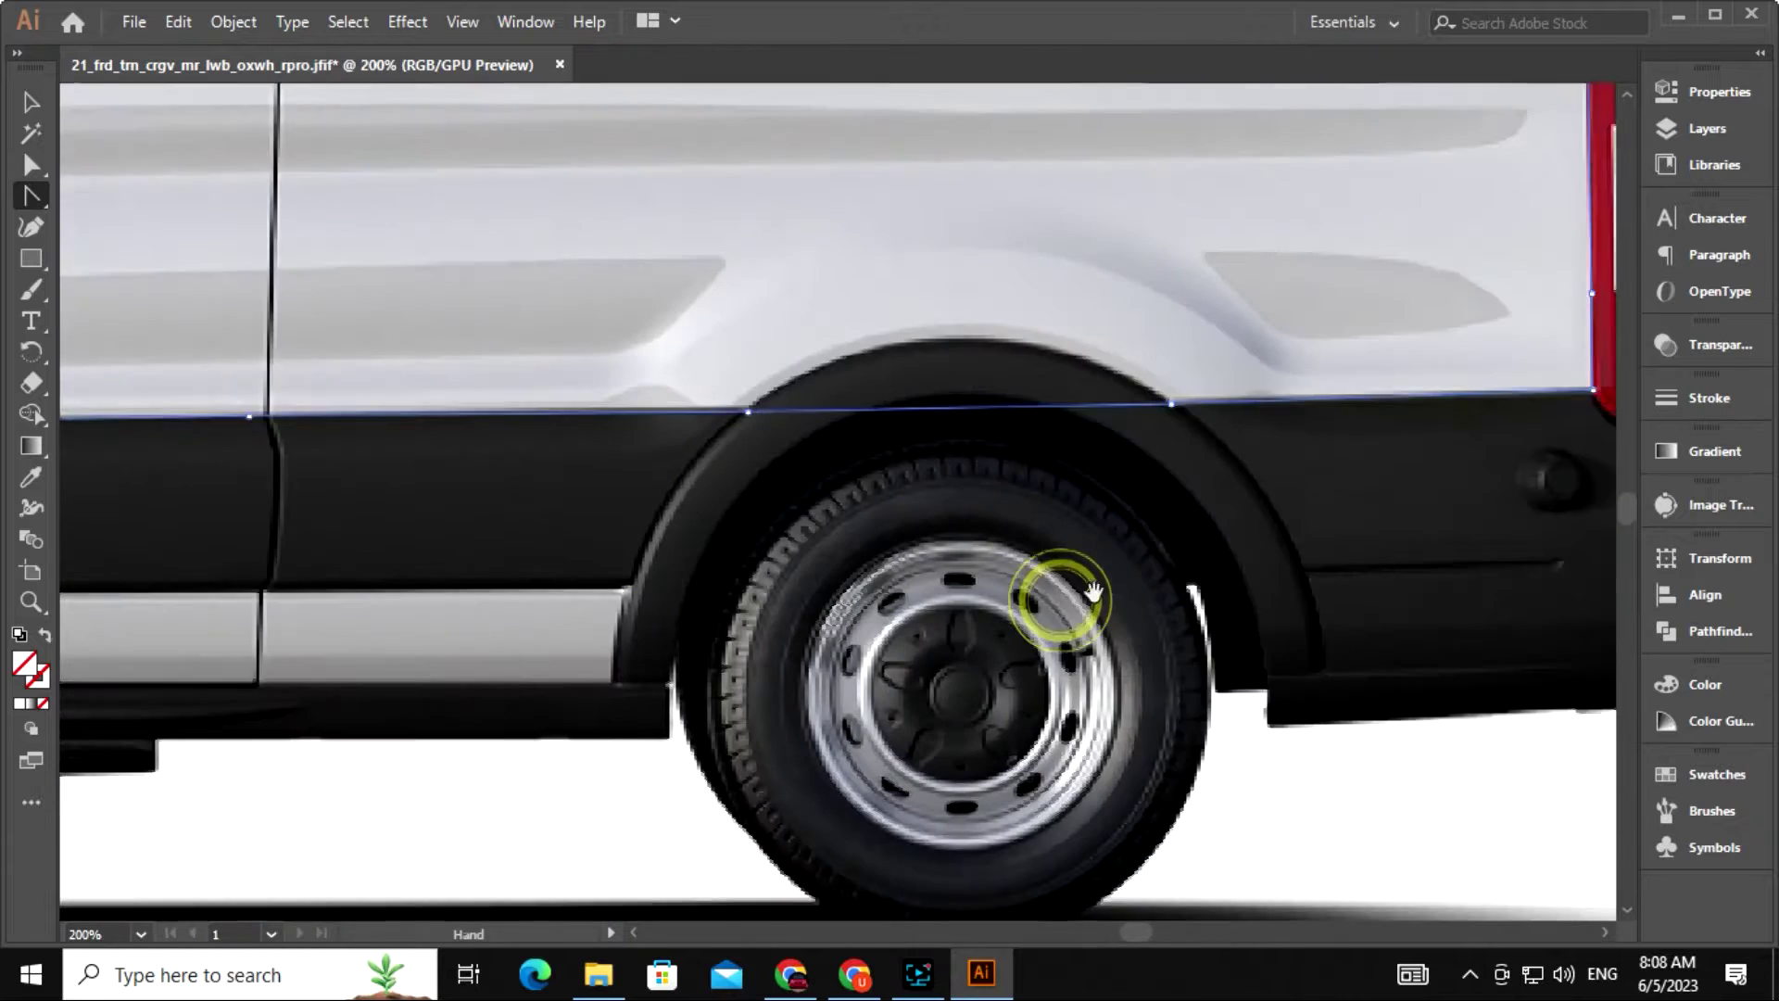
{"action": "left_click_drag", "start_coordinate": [750, 481], "coordinate": [752, 417]}
Fill the closed van body outline with bright purple, CE00F9.
{"action": "key", "text": "ctrl+minus"}
{"action": "key", "text": "ctrl+minus"}
{"action": "key", "text": "ctrl+minus"}
{"action": "key", "text": "ctrl+minus"}
{"action": "key", "text": "ctrl+minus"}
{"action": "key", "text": "ctrl+minus"}
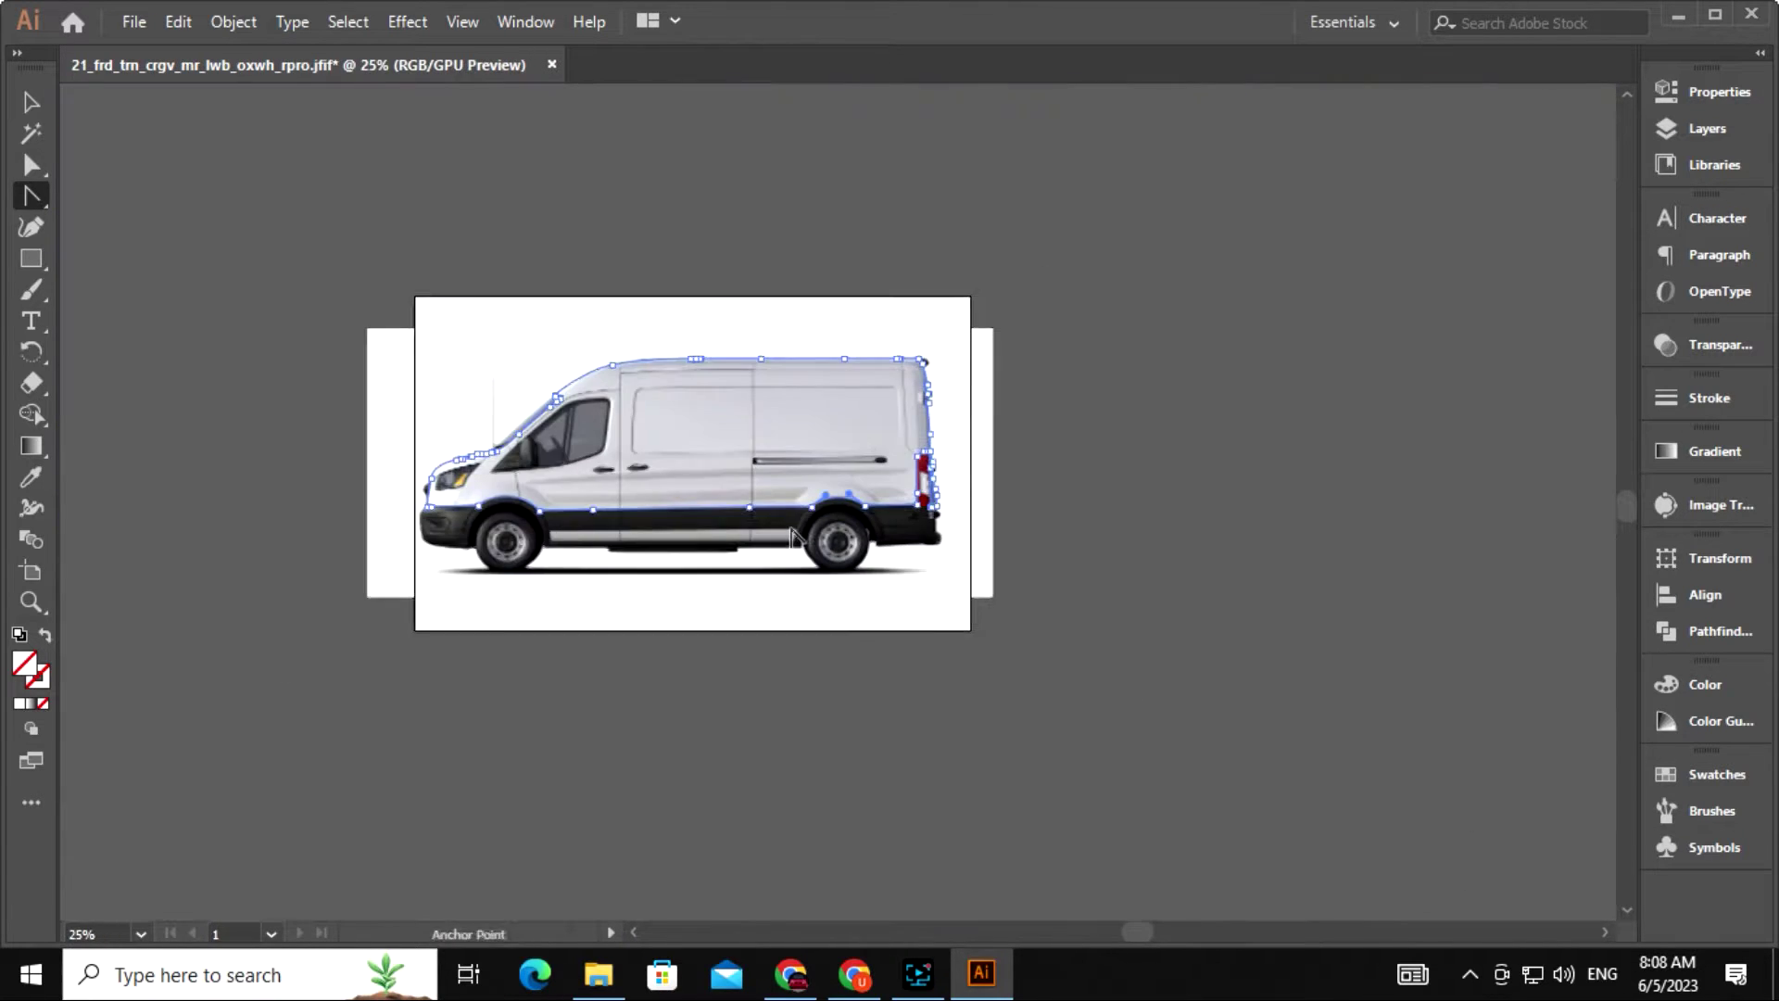
{"action": "key", "text": "ctrl+plus"}
{"action": "left_click_drag", "start_coordinate": [792, 537], "coordinate": [879, 543]}
{"action": "left_click", "coordinate": [19, 703]}
{"action": "double_click", "coordinate": [24, 663]}
{"action": "left_click", "coordinate": [930, 448]}
{"action": "left_click_drag", "start_coordinate": [932, 448], "coordinate": [930, 387]}
{"action": "left_click", "coordinate": [877, 330]}
{"action": "left_click", "coordinate": [1121, 338]}
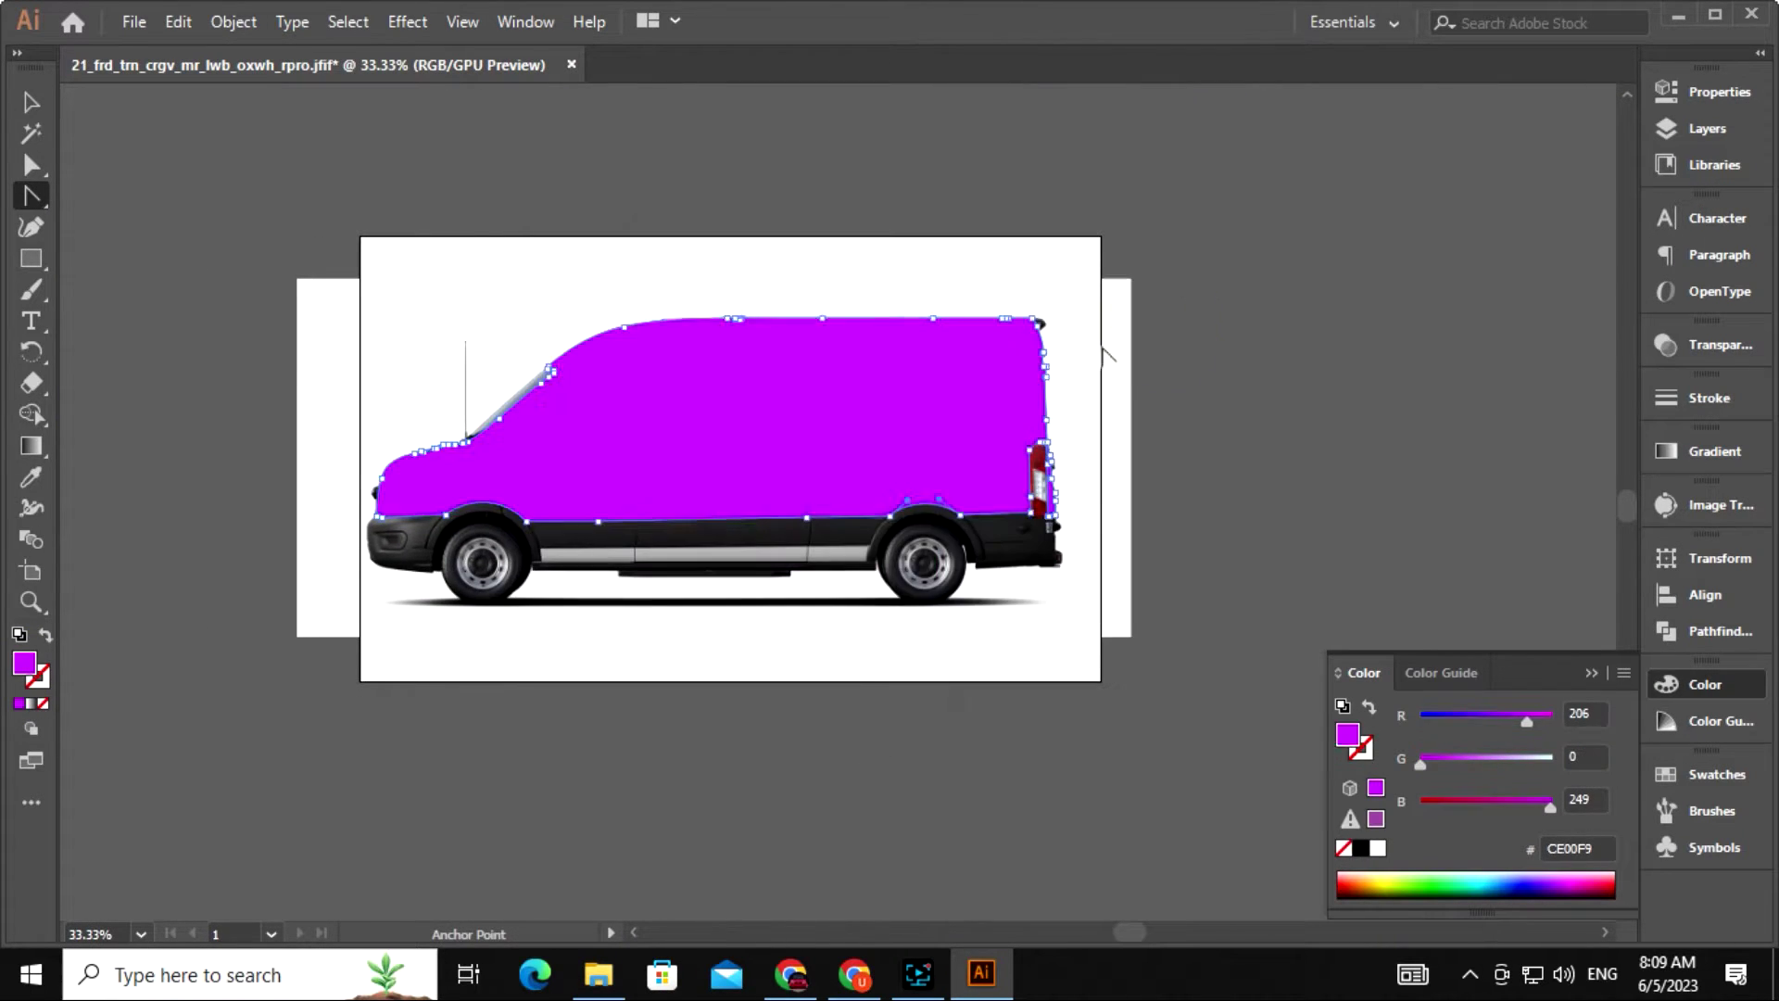
Start a new Pen path along the top edge and rear end of the grey sill strip between the wheels.
{"action": "left_click", "coordinate": [32, 102]}
{"action": "left_click", "coordinate": [544, 639]}
{"action": "scroll", "coordinate": [575, 640], "scroll_direction": "up", "scroll_amount": 3}
{"action": "scroll", "coordinate": [913, 385], "scroll_direction": "up", "scroll_amount": 1}
{"action": "key", "text": "p"}
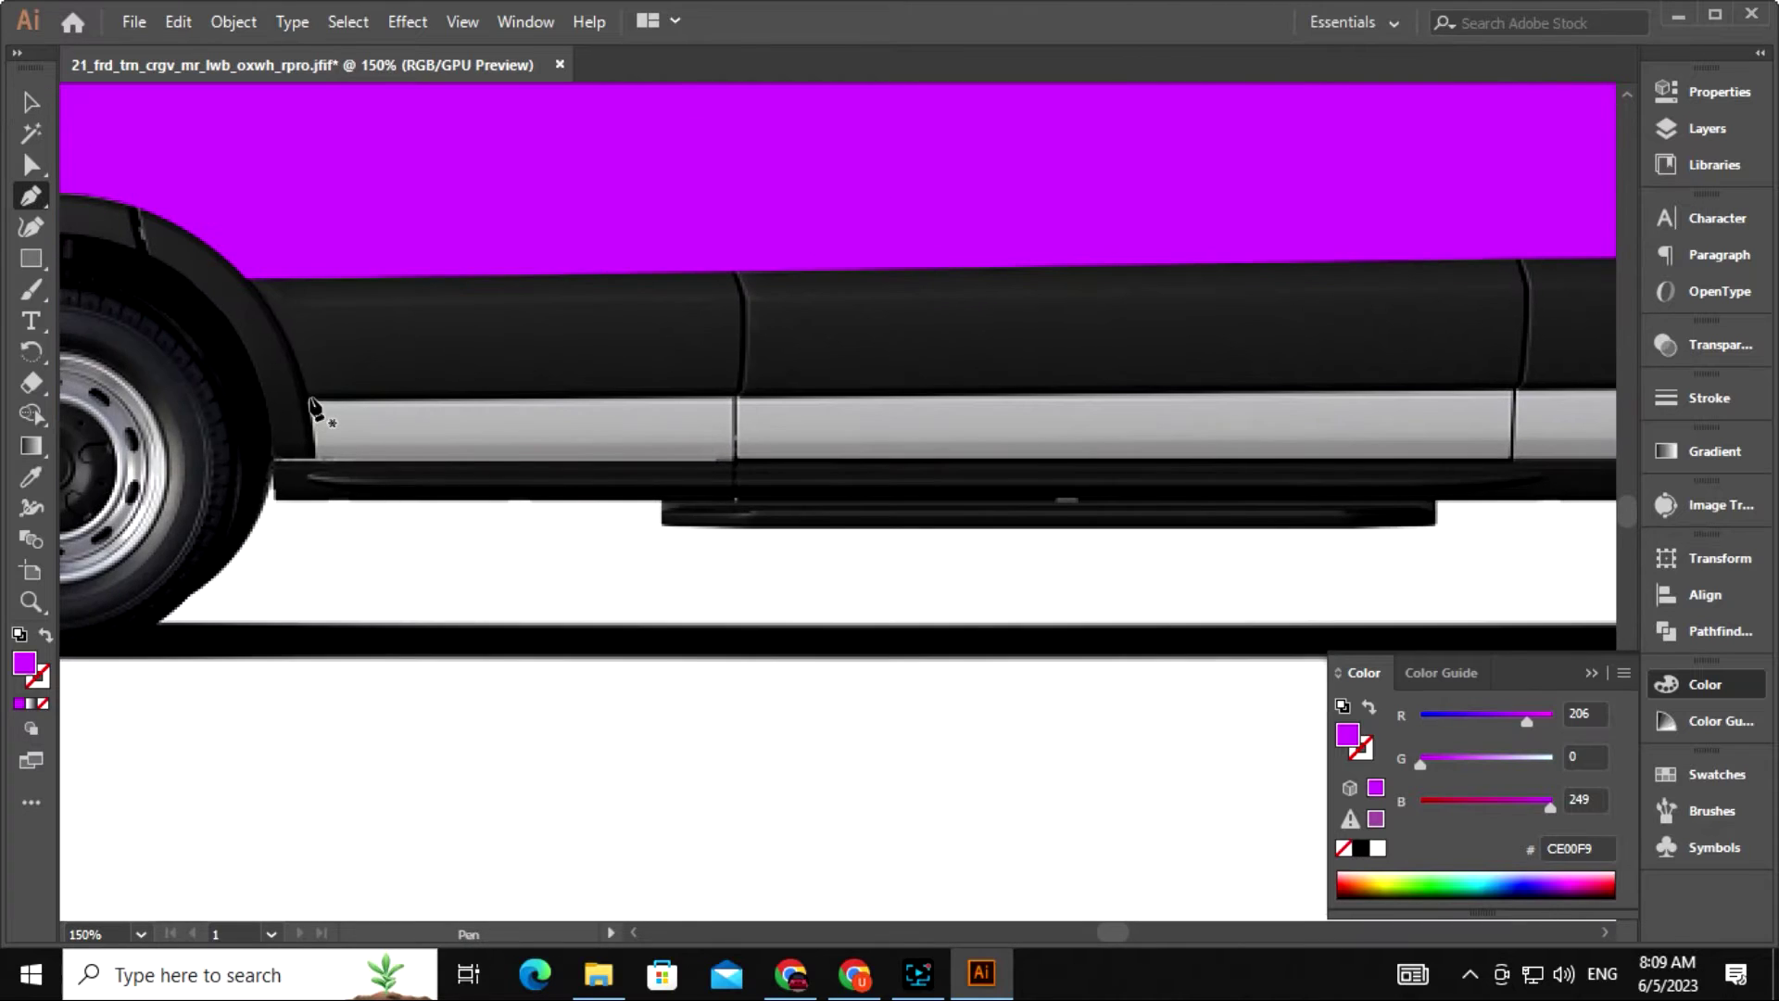
{"action": "scroll", "coordinate": [834, 417], "scroll_direction": "right", "scroll_amount": 5}
{"action": "scroll", "coordinate": [834, 417], "scroll_direction": "up", "scroll_amount": 1}
{"action": "left_click", "coordinate": [1359, 448]}
{"action": "left_click", "coordinate": [1346, 519]}
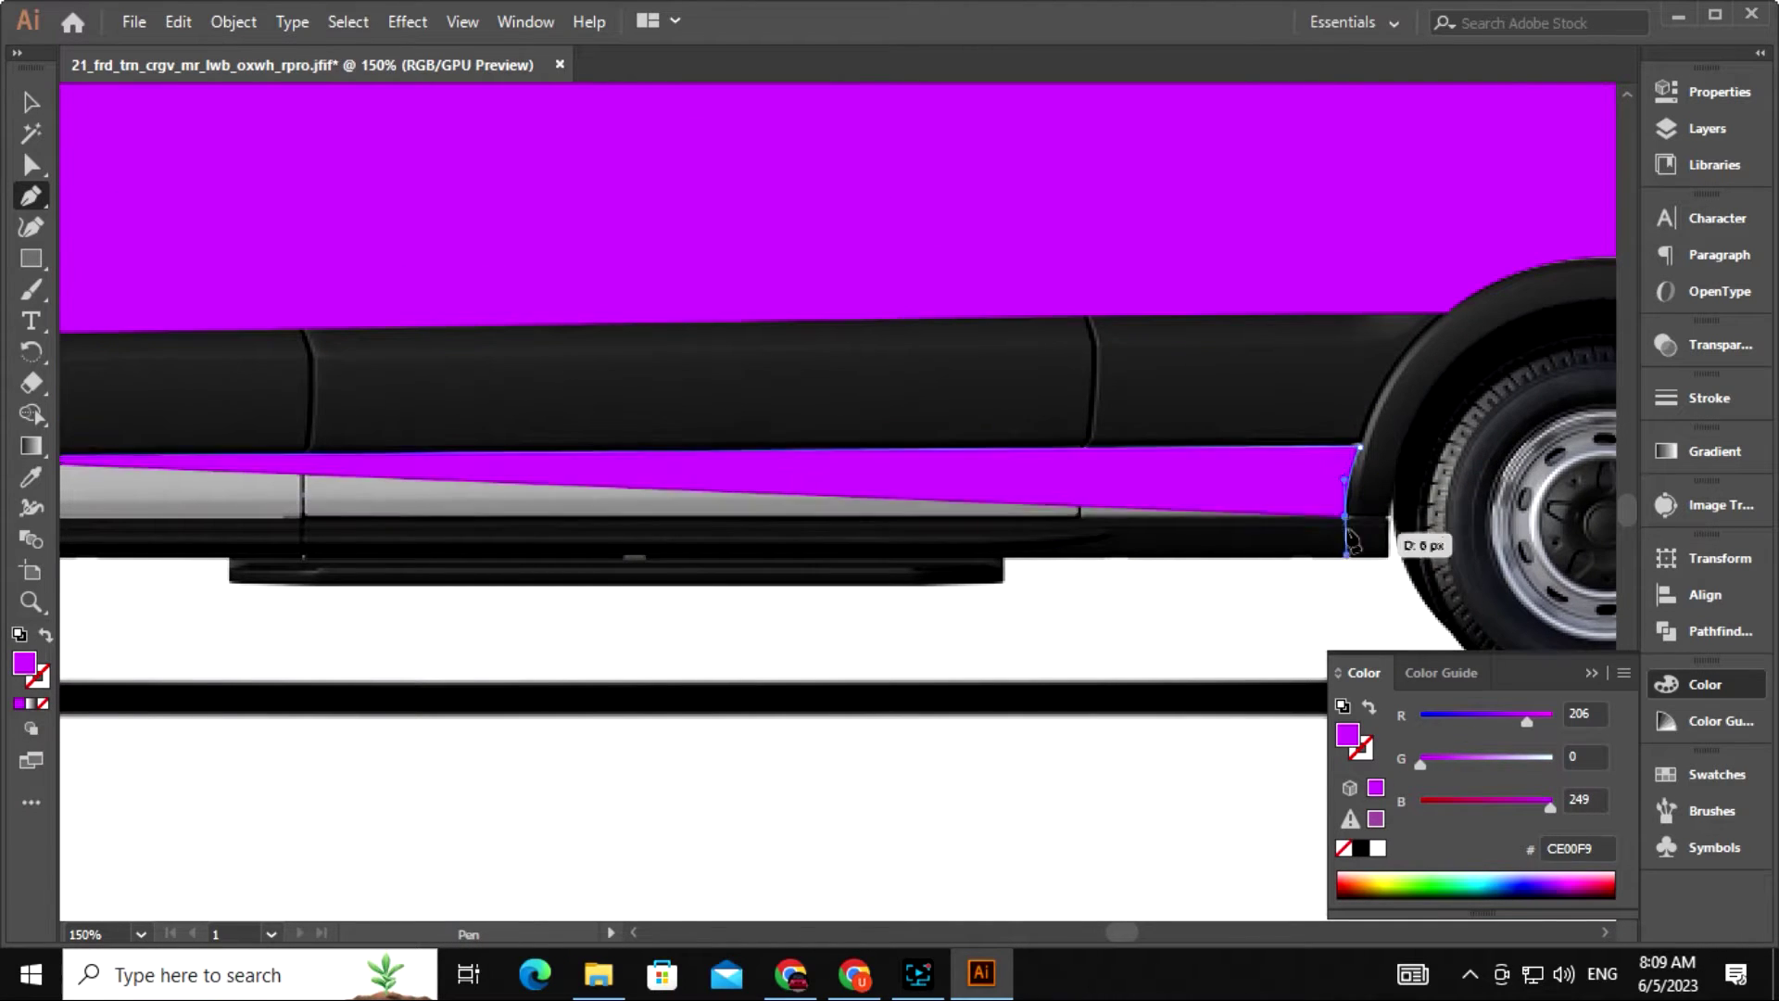
Trace the bottom edge of the sill strip, set the path's fill to none, and close it at the front end.
{"action": "left_click_drag", "start_coordinate": [742, 525], "coordinate": [1112, 478]}
{"action": "left_click", "coordinate": [251, 467]}
{"action": "left_click", "coordinate": [43, 704]}
{"action": "left_click", "coordinate": [248, 408]}
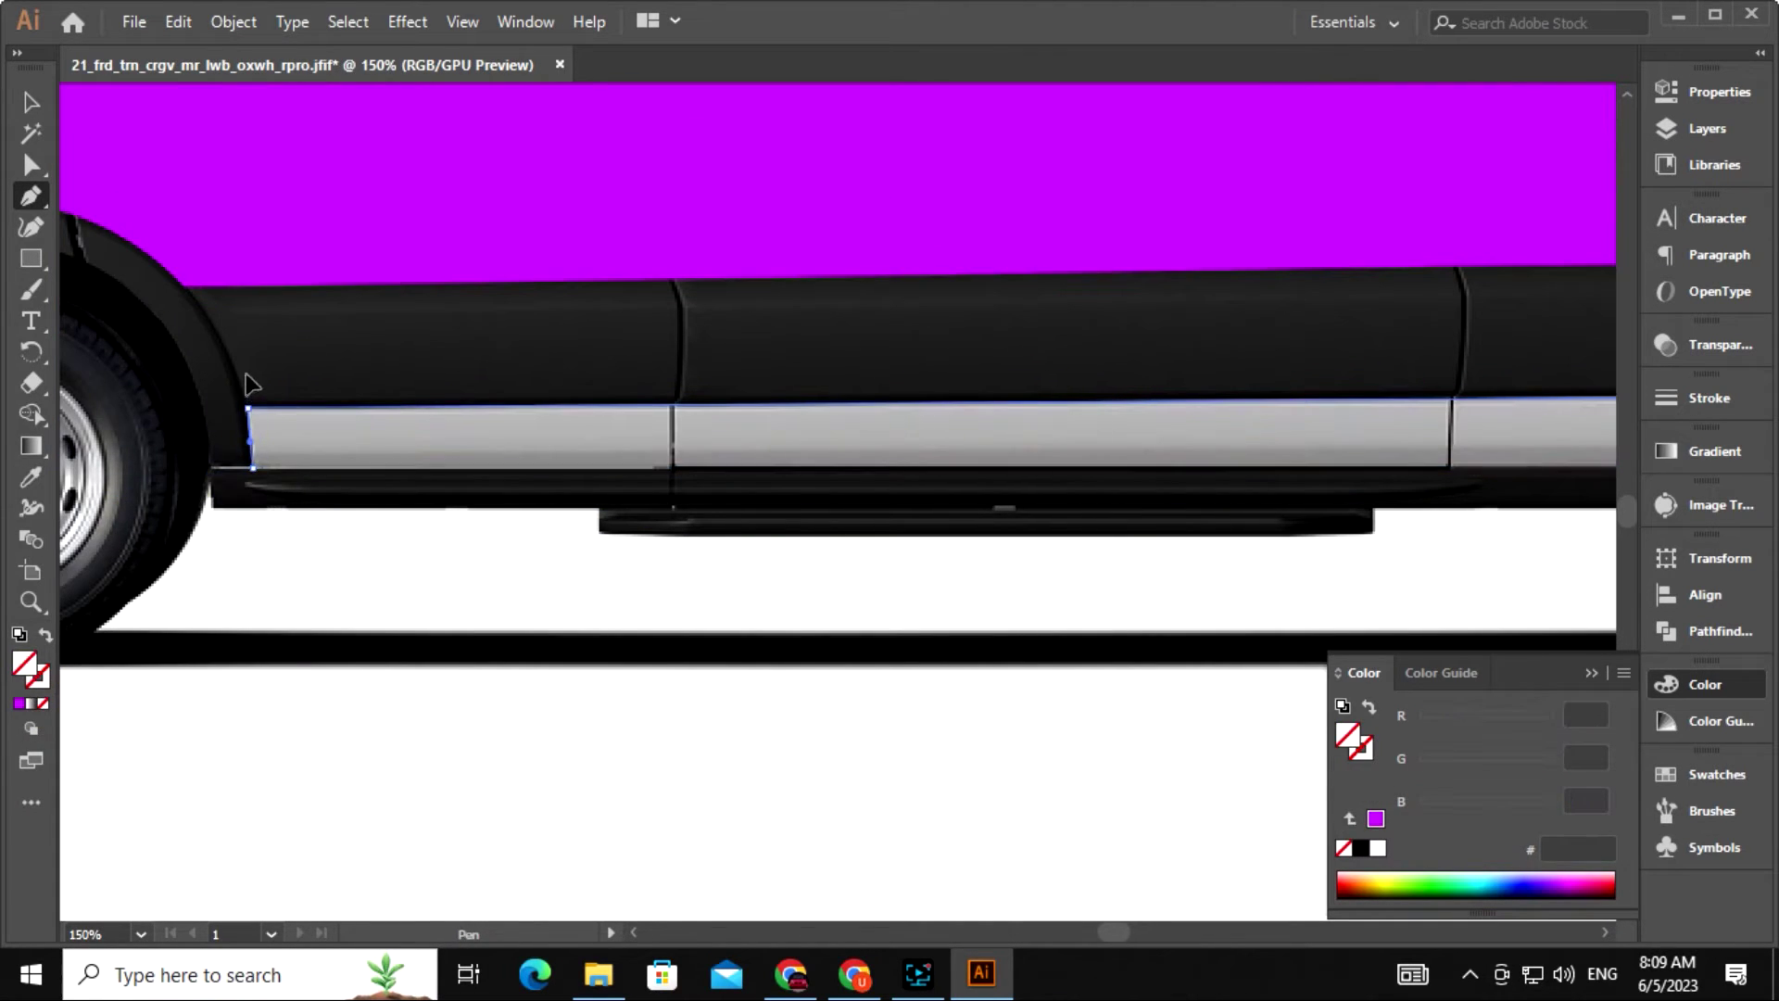
Fill the sill strip with the body's purple using the Eyedropper and fit the whole artboard in view.
{"action": "key", "text": "i"}
{"action": "left_click", "coordinate": [462, 263]}
{"action": "left_click", "coordinate": [31, 102]}
{"action": "key", "text": "ctrl+0"}
{"action": "left_click", "coordinate": [1592, 672]}
Set the fill of both the van body outline and the sill strip to none.
{"action": "left_click", "coordinate": [786, 437]}
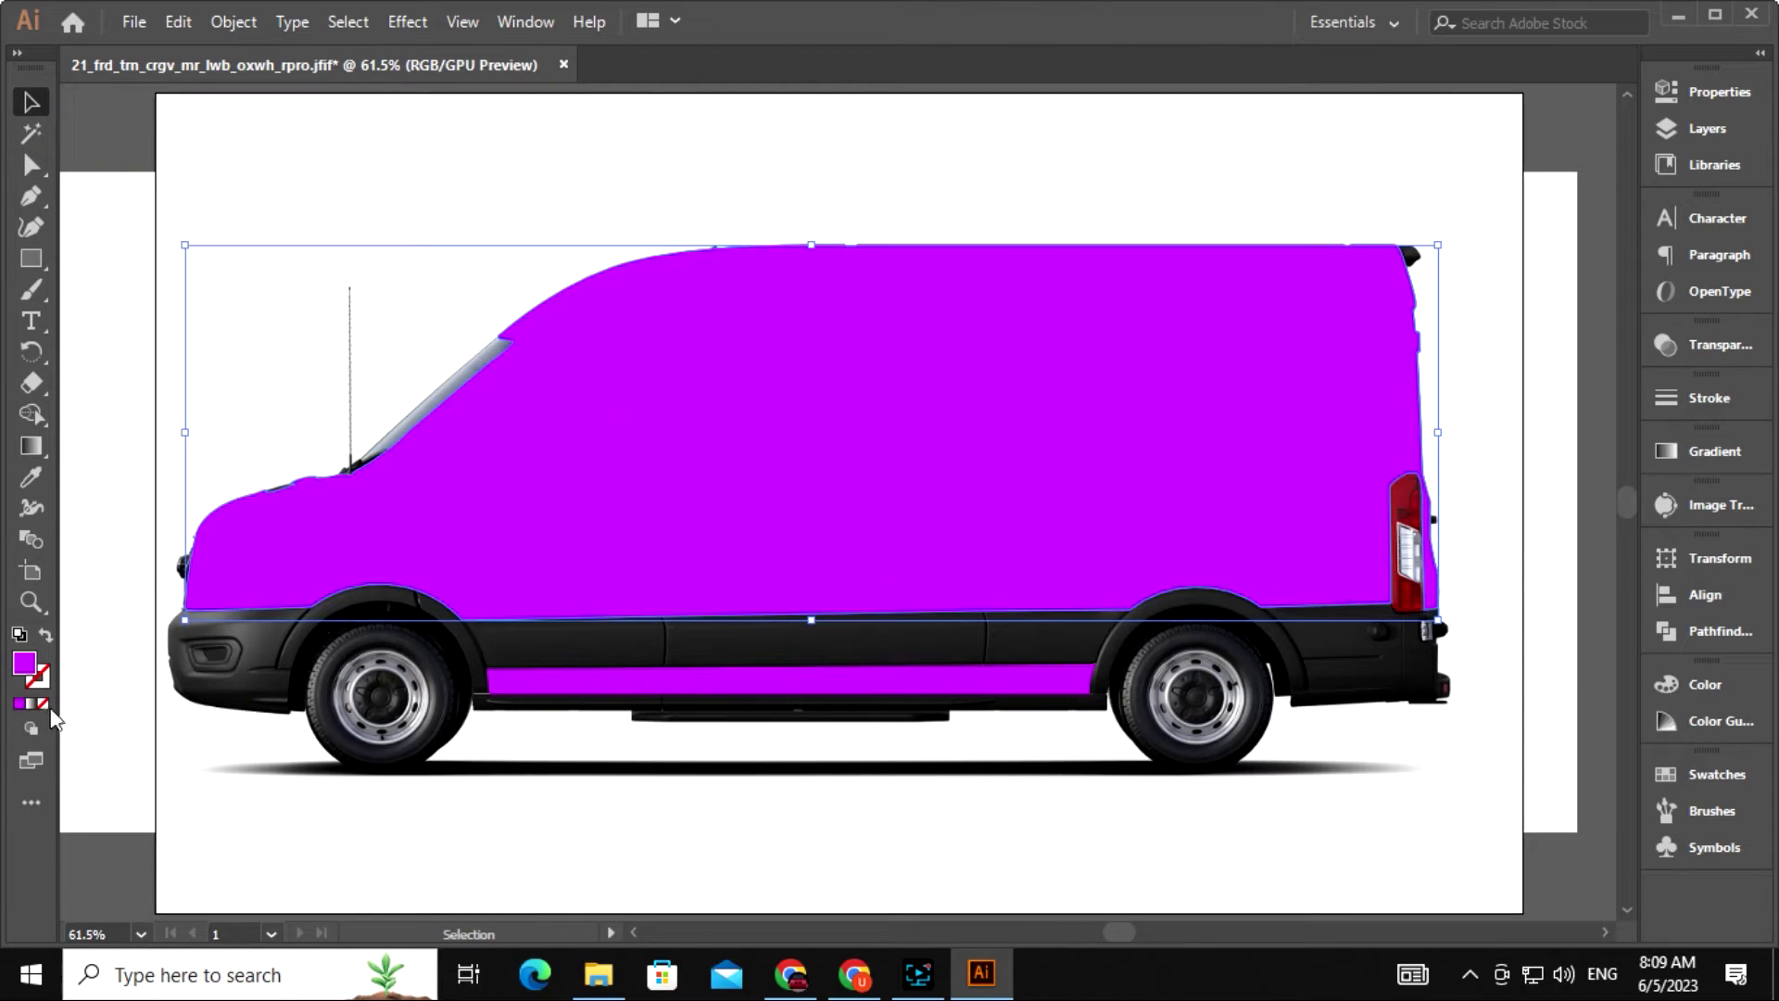
{"action": "left_click", "coordinate": [43, 703]}
{"action": "left_click", "coordinate": [556, 684]}
{"action": "left_click", "coordinate": [43, 704]}
{"action": "left_click", "coordinate": [583, 804]}
{"action": "left_click", "coordinate": [668, 697]}
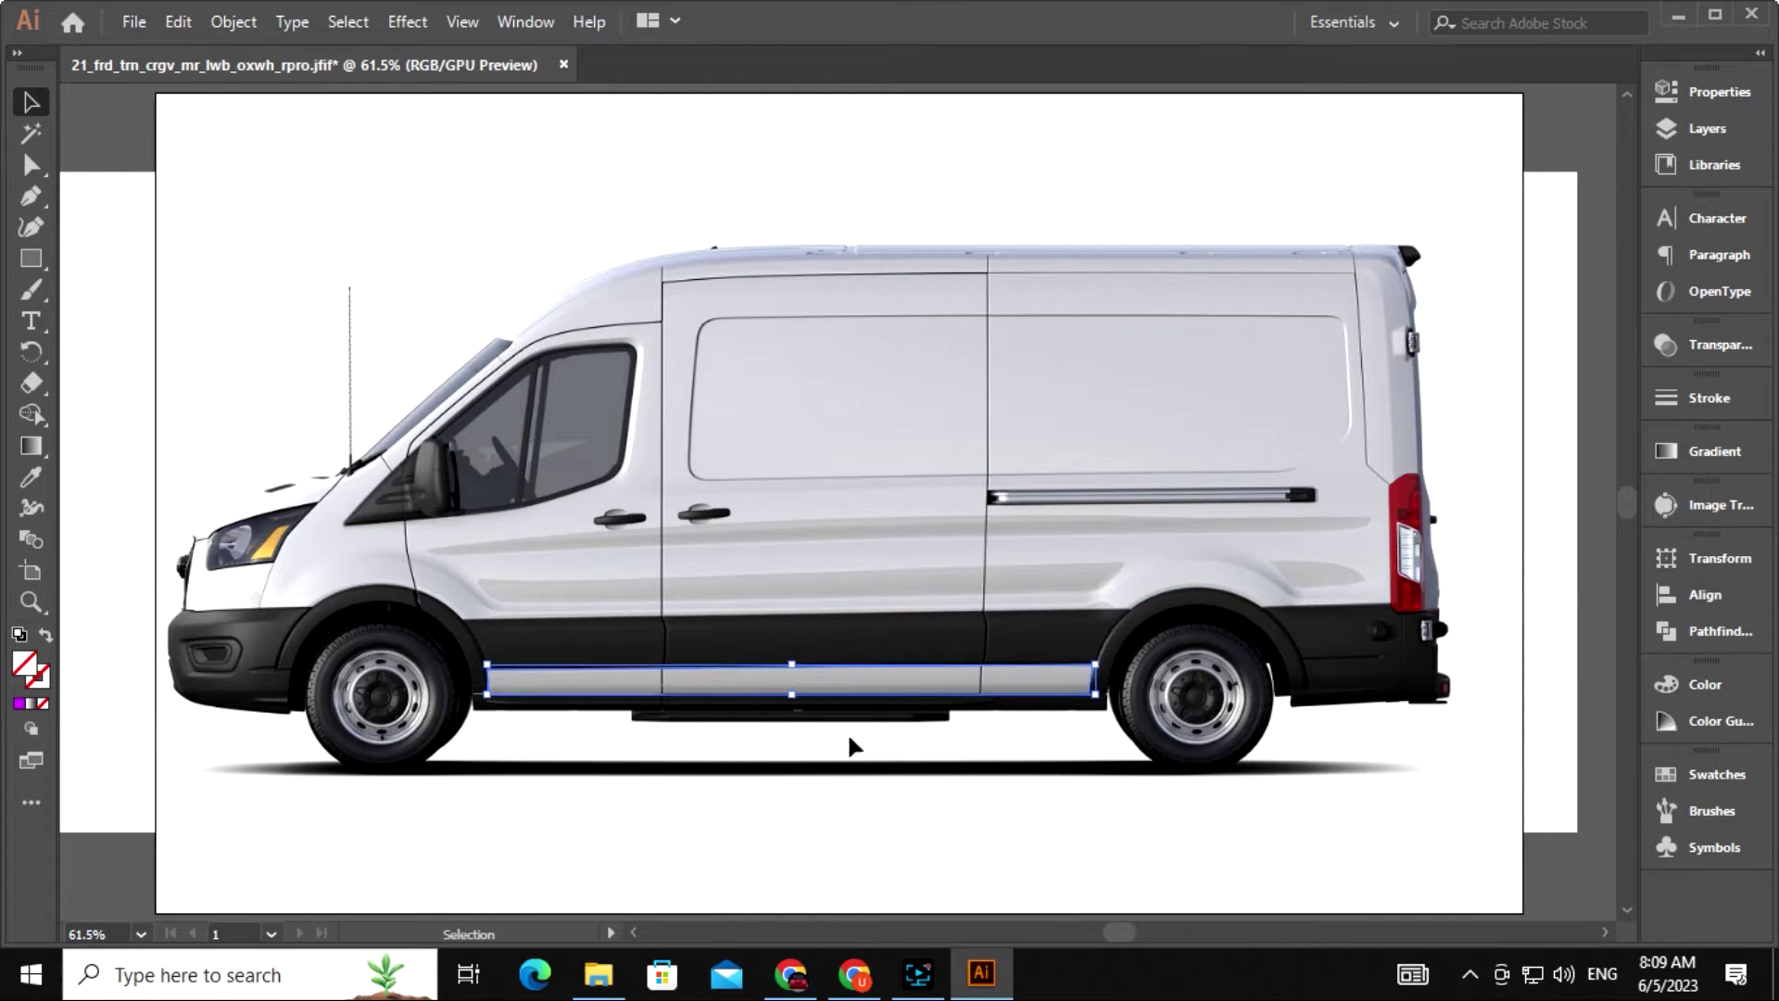
{"action": "left_click", "coordinate": [747, 616]}
{"action": "left_click", "coordinate": [19, 704]}
{"action": "left_click", "coordinate": [42, 703]}
Start a Pen path at the front tip of the black mirror triangle and trace the window's sloping front edge.
{"action": "key", "text": "ctrl+equal"}
{"action": "key", "text": "ctrl+equal"}
{"action": "key", "text": "ctrl+equal"}
{"action": "key", "text": "ctrl+equal"}
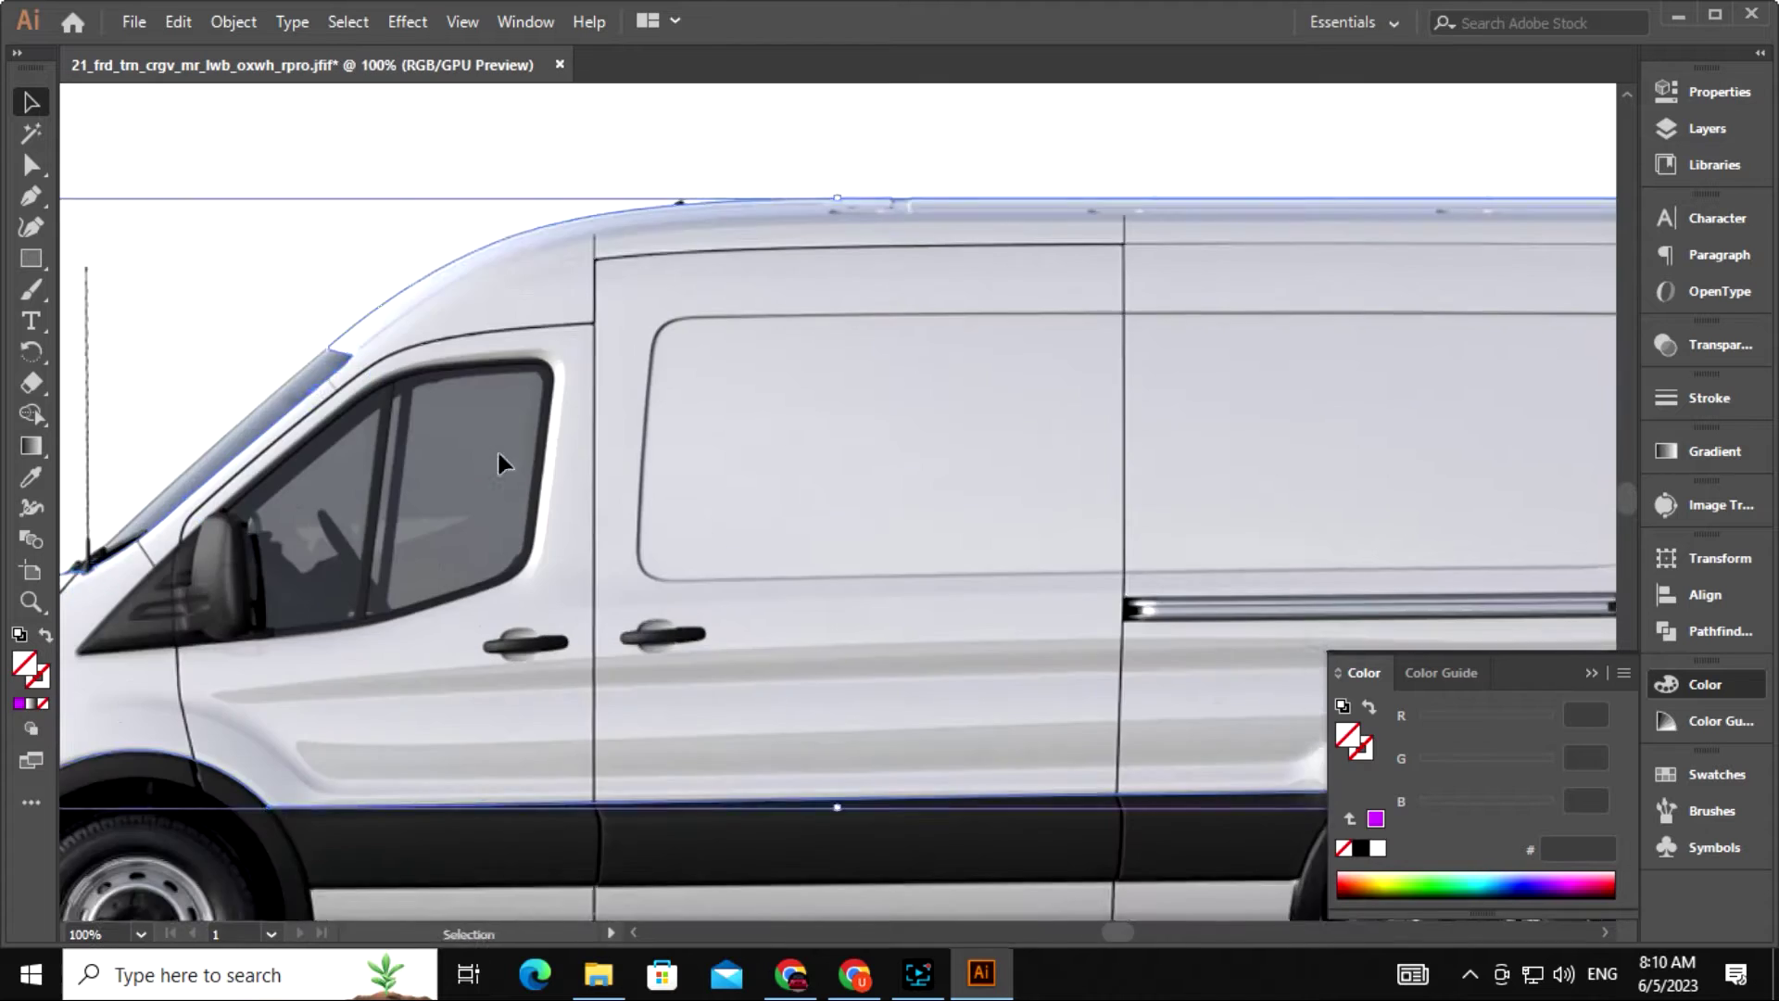
{"action": "left_click_drag", "start_coordinate": [119, 612], "coordinate": [1053, 572]}
{"action": "key", "text": "p"}
{"action": "left_click", "coordinate": [265, 736]}
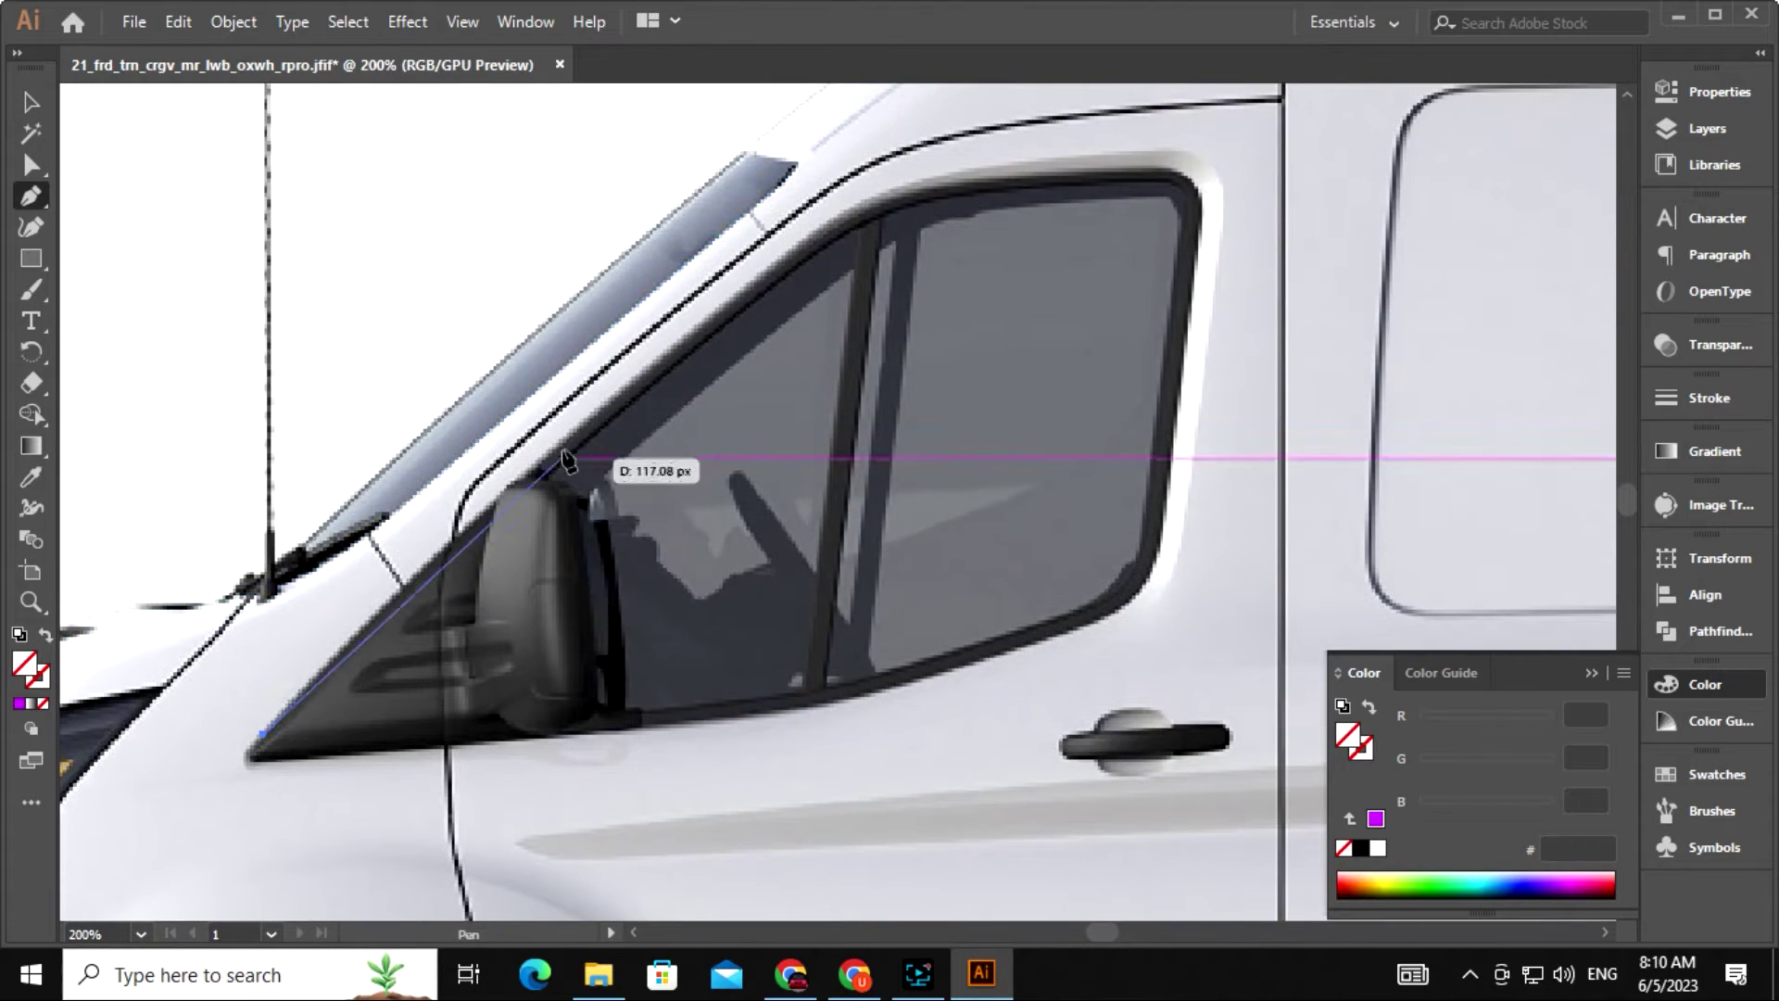
{"action": "left_click", "coordinate": [575, 431]}
{"action": "left_click", "coordinate": [575, 431]}
{"action": "left_click_drag", "start_coordinate": [773, 273], "coordinate": [582, 493]}
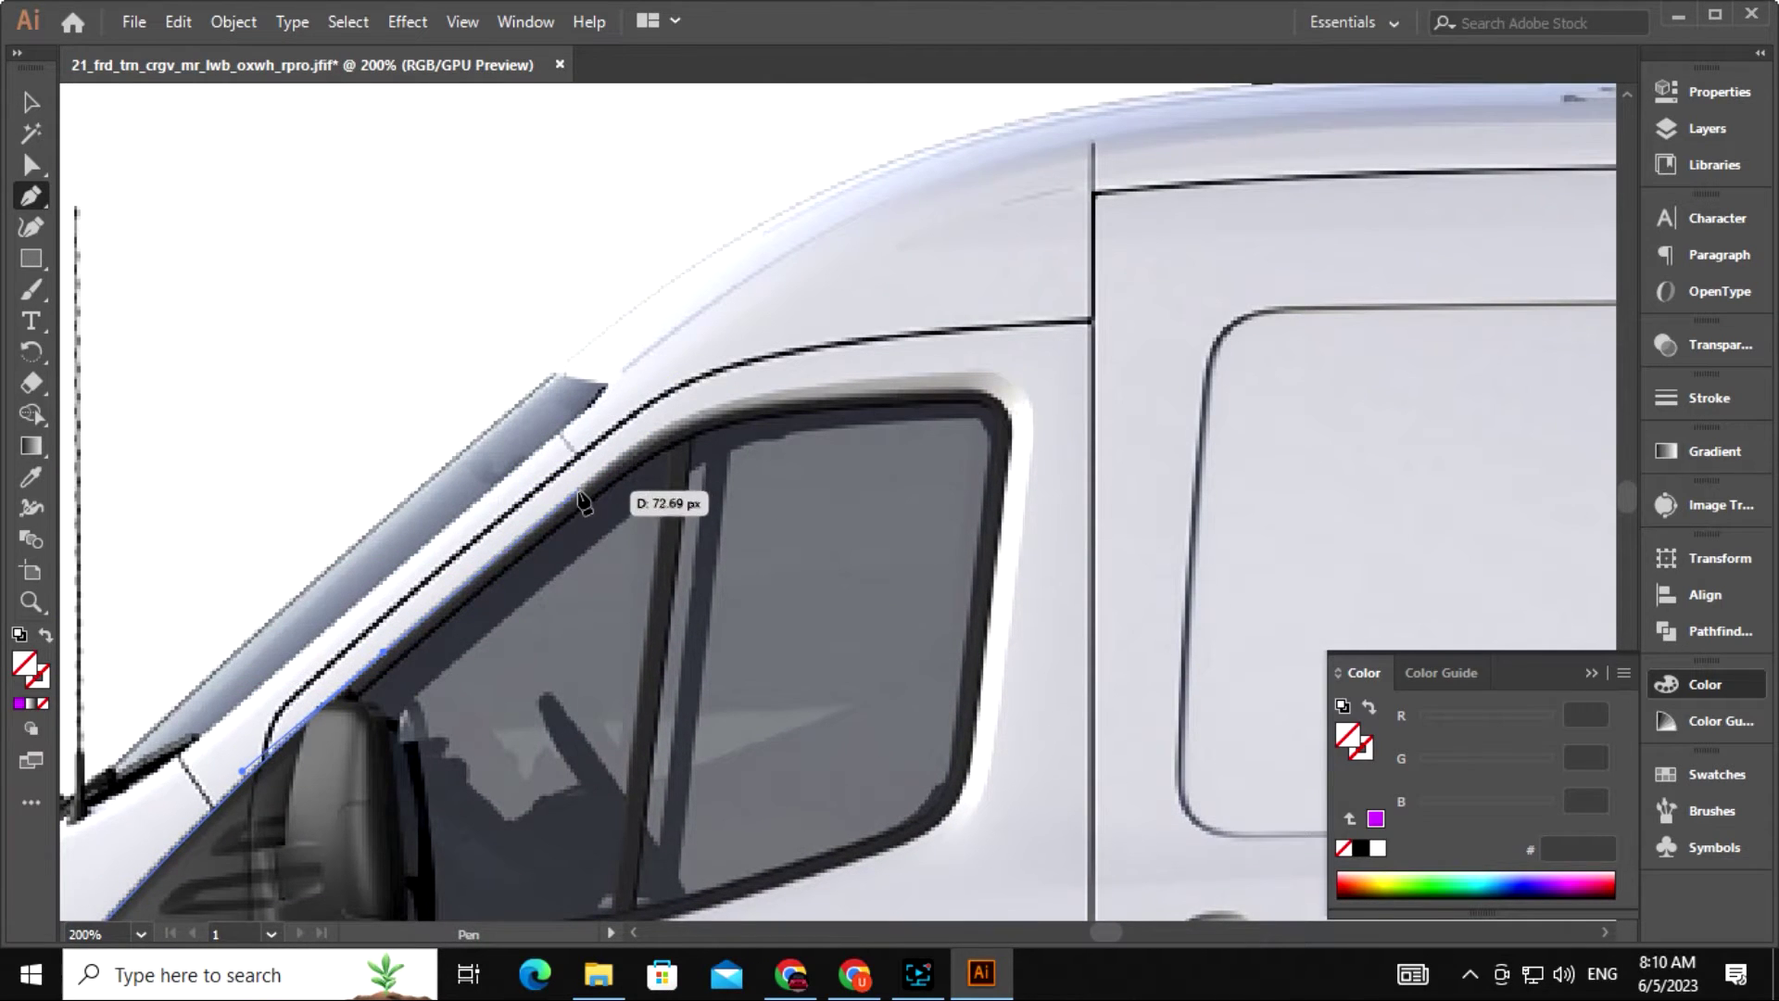
{"action": "left_click", "coordinate": [535, 526]}
Curve the path along the window's top edge, around the upper rear corner, and down past the lower rear corner.
{"action": "left_click_drag", "start_coordinate": [797, 405], "coordinate": [918, 412]}
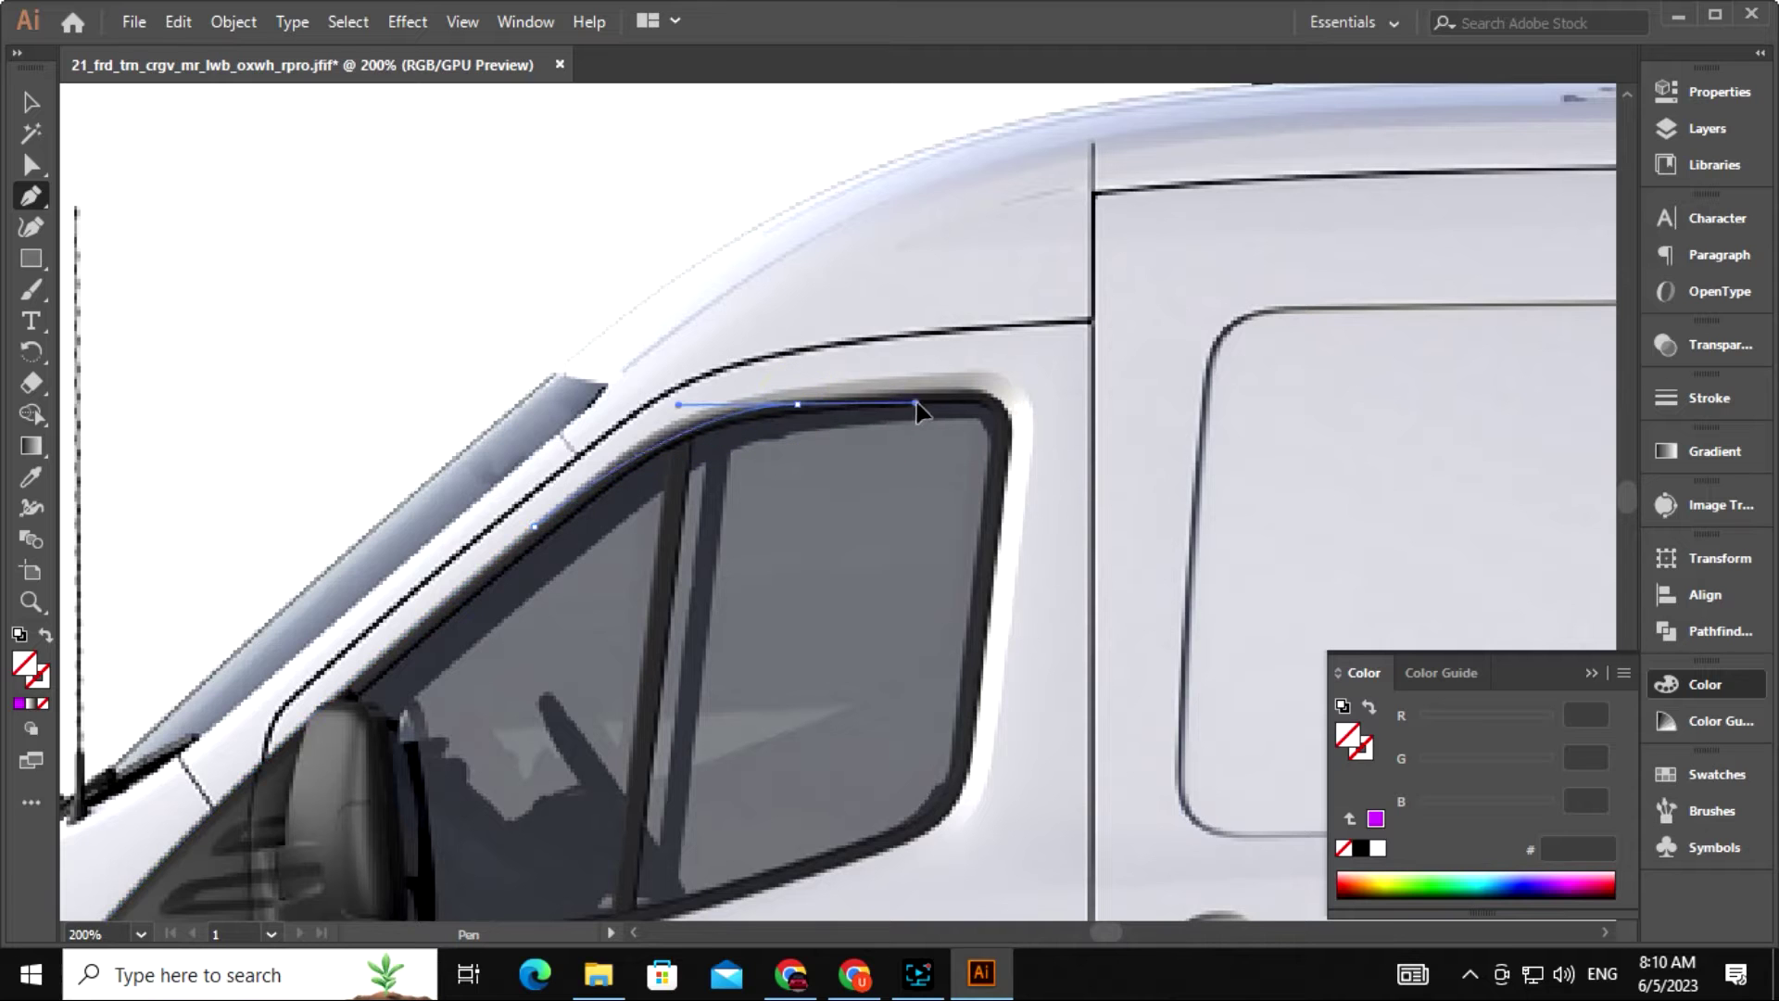
{"action": "left_click", "coordinate": [936, 392]}
{"action": "left_click", "coordinate": [1012, 434]}
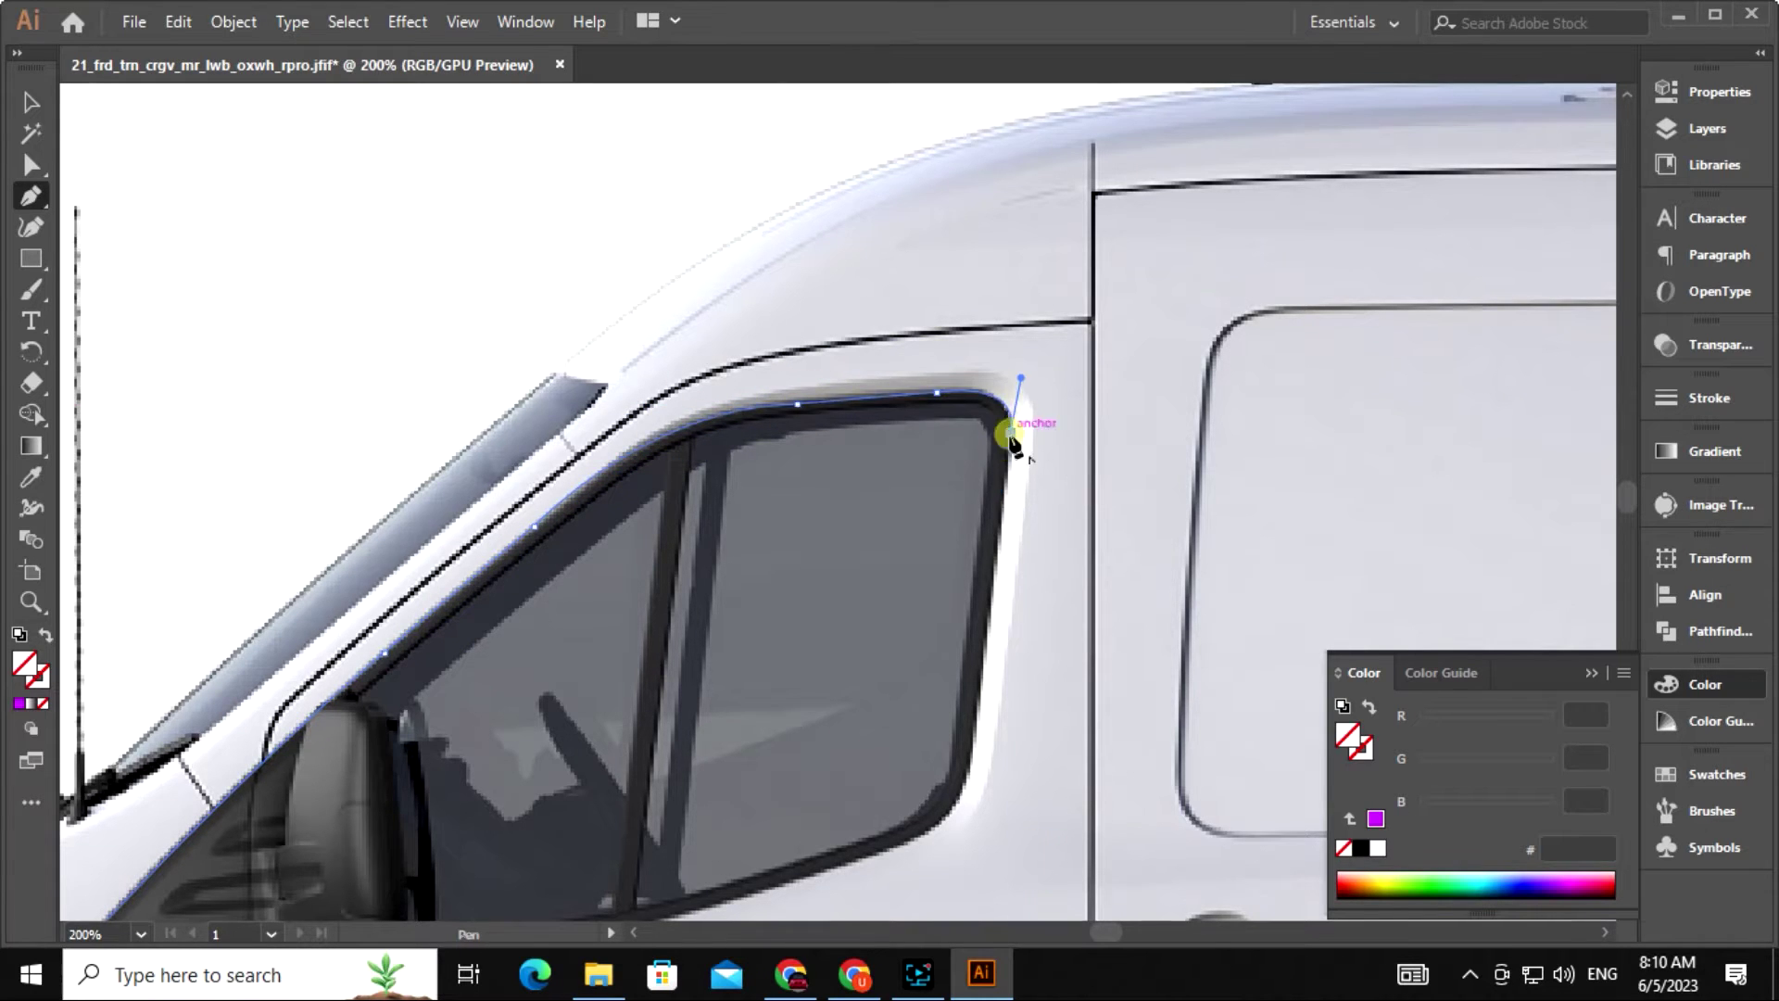
{"action": "left_click_drag", "start_coordinate": [974, 730], "coordinate": [986, 454]}
{"action": "left_click_drag", "start_coordinate": [877, 581], "coordinate": [1251, 329]}
{"action": "left_click", "coordinate": [875, 580]}
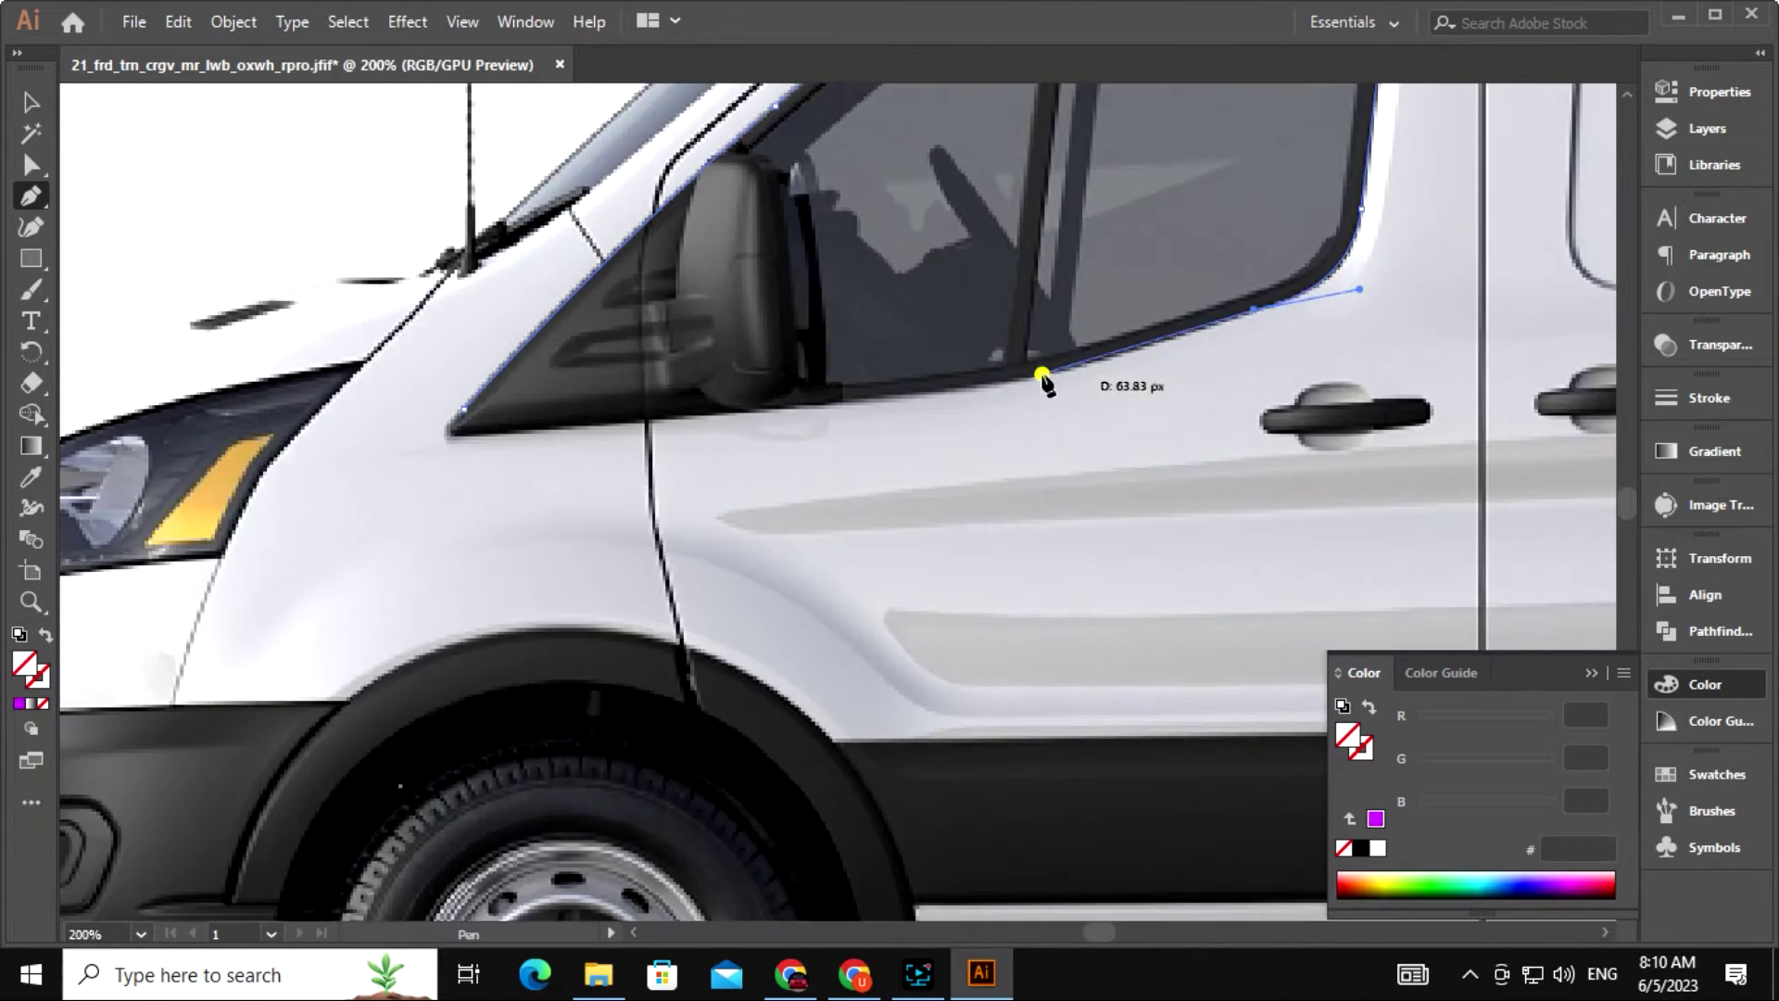
Trace the window's curved bottom edge below the mirror and close the path at the front tip.
{"action": "left_click_drag", "start_coordinate": [1041, 374], "coordinate": [910, 407]}
{"action": "left_click", "coordinate": [1042, 374]}
{"action": "left_click_drag", "start_coordinate": [654, 418], "coordinate": [504, 378]}
{"action": "left_click", "coordinate": [655, 418]}
{"action": "left_click", "coordinate": [471, 435]}
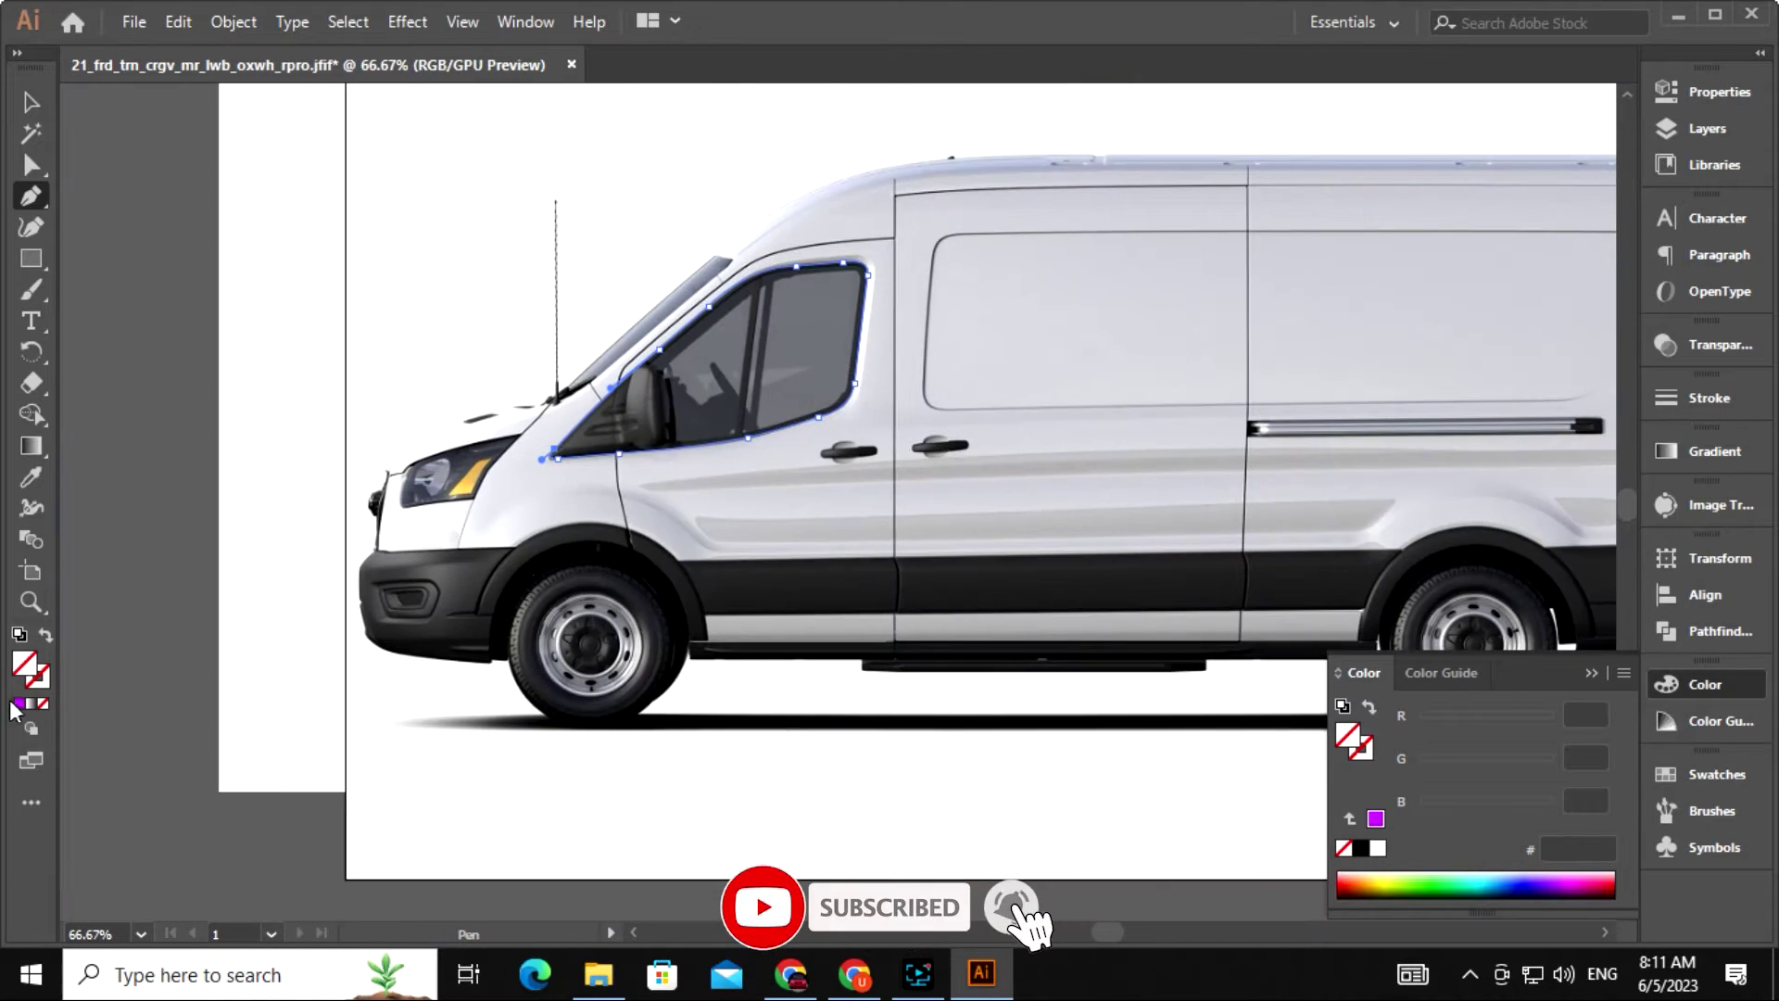
Fill the side window shape with cyan and set its opacity to 50%.
{"action": "key", "text": "Return"}
{"action": "left_click", "coordinate": [26, 101]}
{"action": "left_click_drag", "start_coordinate": [927, 417], "coordinate": [798, 369]}
{"action": "left_click", "coordinate": [1721, 345]}
{"action": "left_click_drag", "start_coordinate": [1571, 373], "coordinate": [1516, 373]}
{"action": "type", "text": "50"}
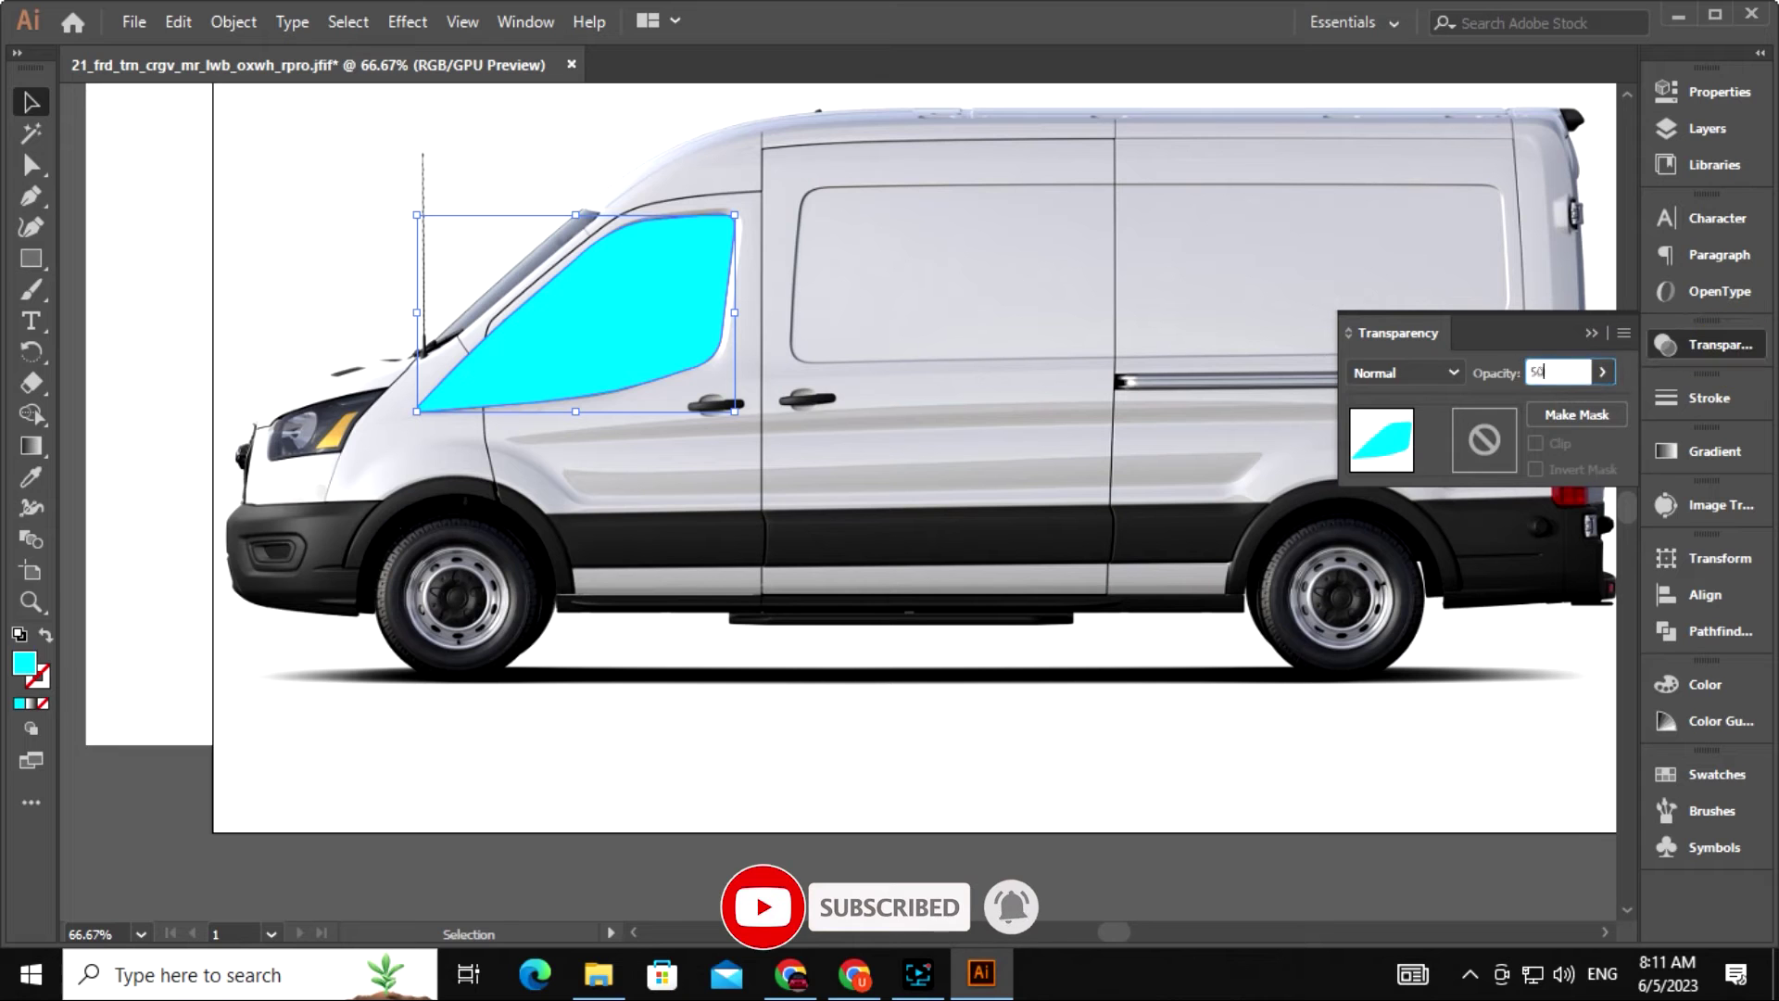
{"action": "left_click", "coordinate": [28, 104]}
{"action": "left_click", "coordinate": [500, 584]}
Start a Pen path on the headlight, set its fill to none, and trace the front and top edges.
{"action": "left_click_drag", "start_coordinate": [487, 567], "coordinate": [757, 664]}
{"action": "key", "text": "ctrl+plus"}
{"action": "key", "text": "ctrl+plus"}
{"action": "key", "text": "ctrl+plus"}
{"action": "key", "text": "ctrl+plus"}
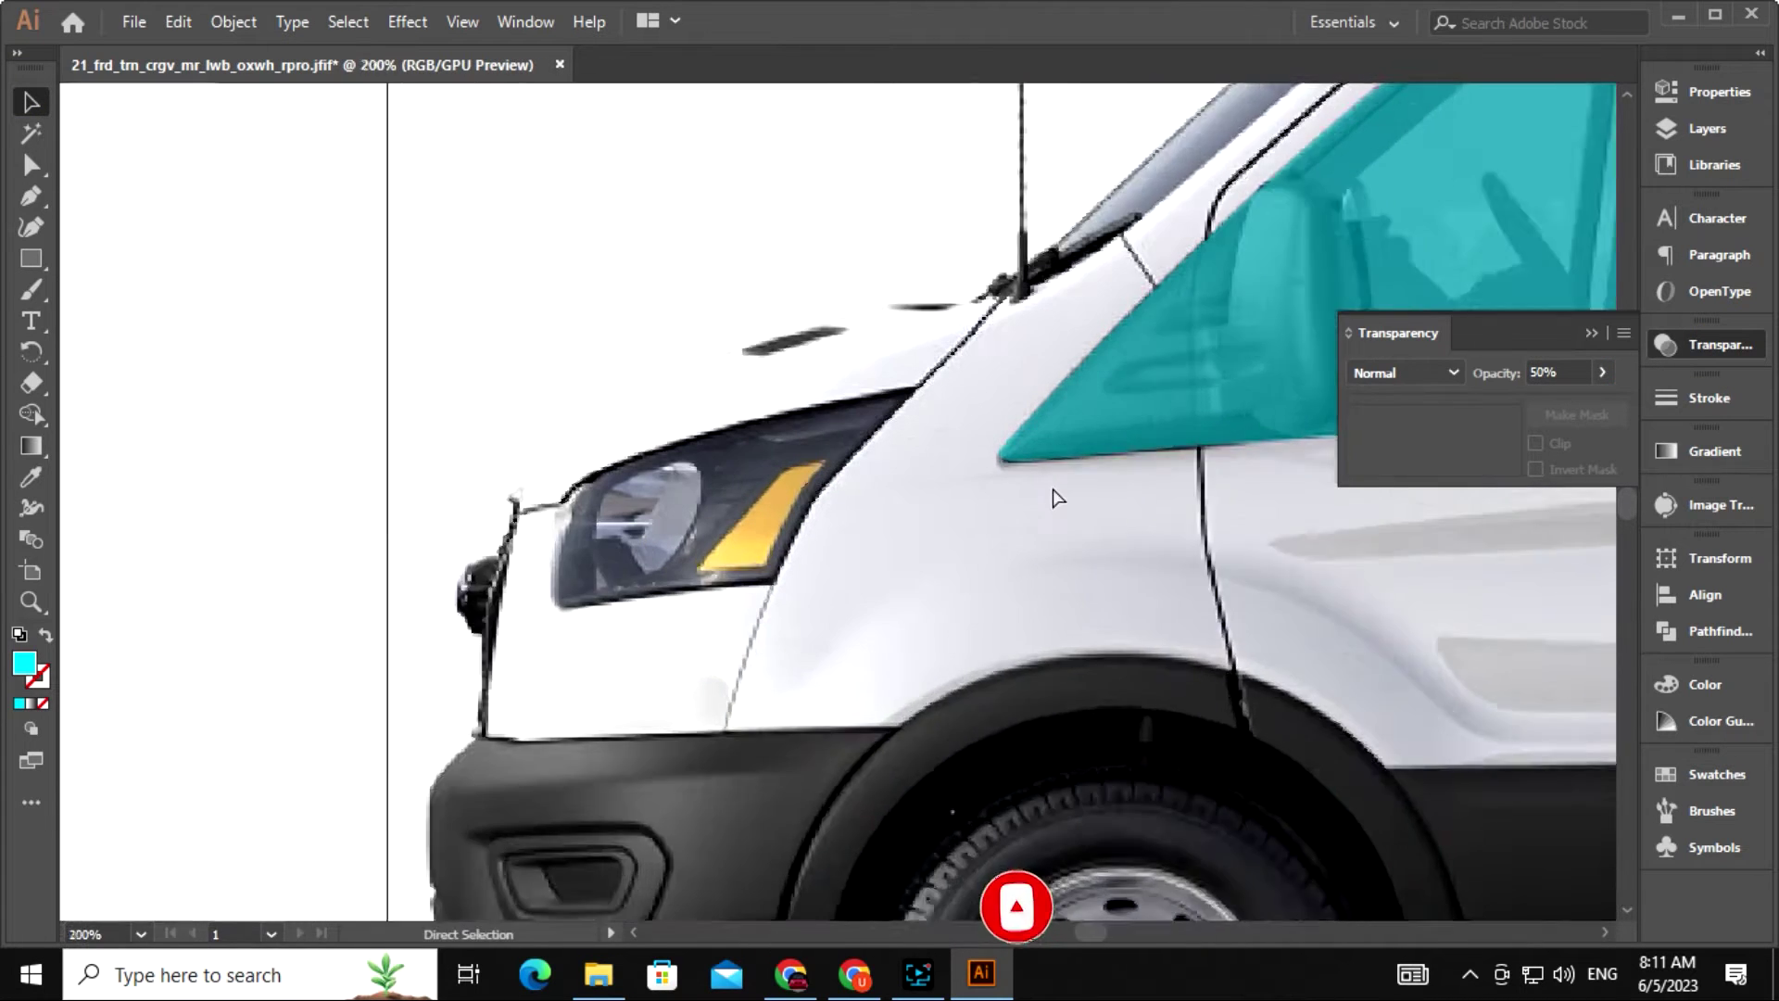
{"action": "key", "text": "p"}
{"action": "left_click", "coordinate": [408, 626]}
{"action": "left_click_drag", "start_coordinate": [435, 527], "coordinate": [452, 507]}
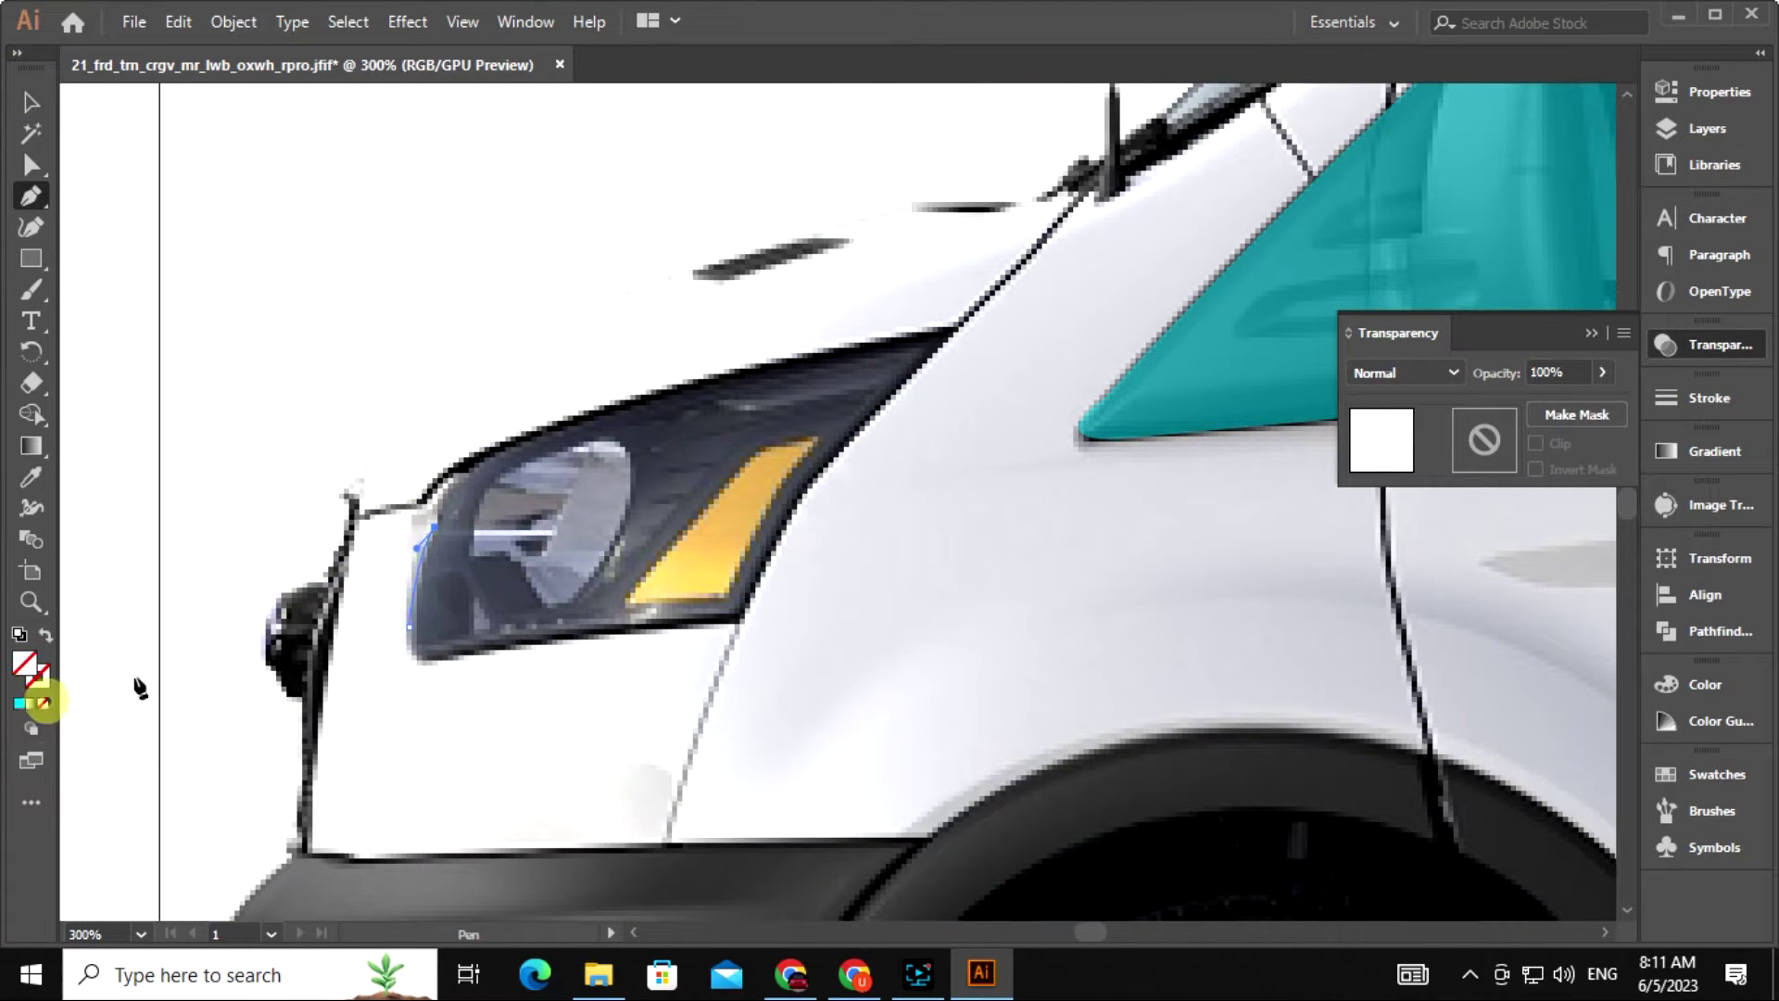
{"action": "left_click_drag", "start_coordinate": [504, 443], "coordinate": [503, 443]}
{"action": "left_click_drag", "start_coordinate": [955, 334], "coordinate": [1034, 312]}
Trace the rear and bottom edges of the headlight and close the path at its front lower corner.
{"action": "left_click", "coordinate": [764, 353]}
{"action": "left_click", "coordinate": [658, 464]}
{"action": "left_click_drag", "start_coordinate": [596, 554], "coordinate": [579, 589]}
{"action": "left_click", "coordinate": [556, 638]}
{"action": "left_click_drag", "start_coordinate": [253, 682], "coordinate": [503, 567]}
{"action": "left_click", "coordinate": [610, 537], "text": "alt"}
{"action": "left_click_drag", "start_coordinate": [583, 507], "coordinate": [597, 460]}
{"action": "left_click_drag", "start_coordinate": [831, 548], "coordinate": [763, 565]}
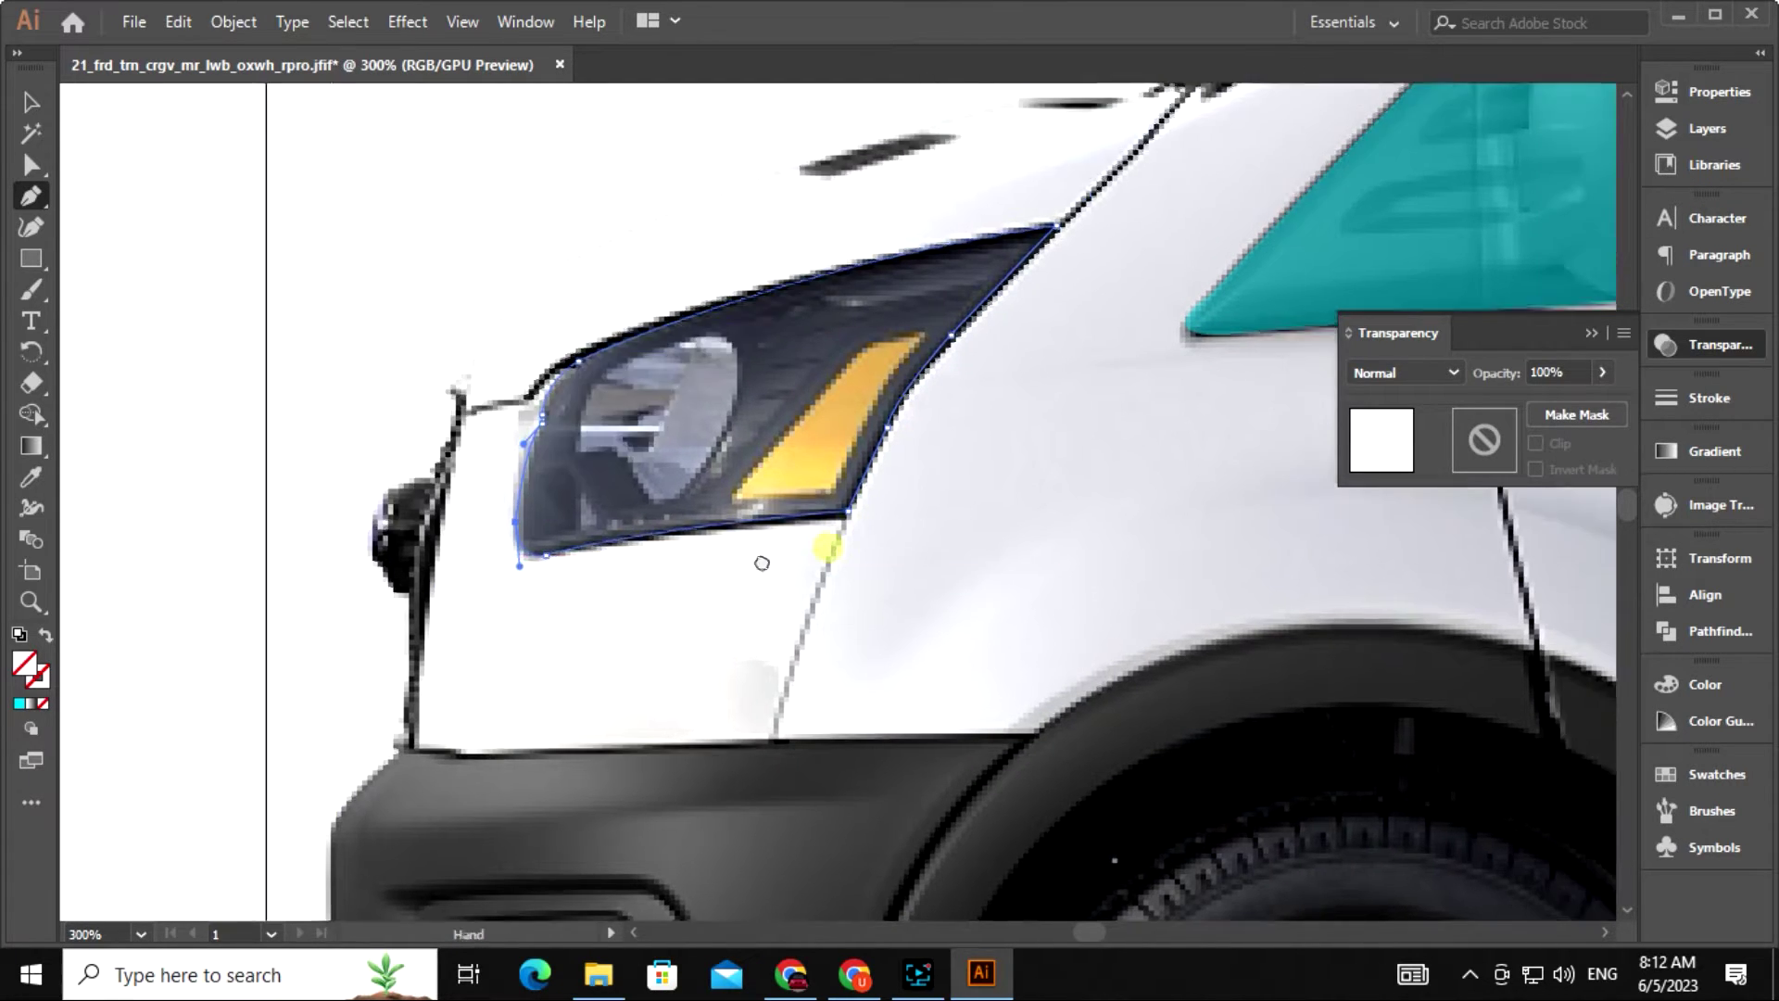
Copy the side window's cyan 50% opacity appearance to the headlight shape with the Eyedropper.
{"action": "key", "text": "v"}
{"action": "key", "text": "i"}
{"action": "left_click", "coordinate": [1335, 290]}
{"action": "key", "text": "v"}
Examine the remaining details along the van's side, ending at the two front door handles.
{"action": "left_click_drag", "start_coordinate": [636, 527], "coordinate": [576, 557]}
{"action": "key", "text": "ctrl+minus"}
{"action": "key", "text": "ctrl+minus"}
{"action": "left_click_drag", "start_coordinate": [800, 617], "coordinate": [937, 556]}
{"action": "left_click_drag", "start_coordinate": [1205, 612], "coordinate": [445, 649]}
{"action": "left_click_drag", "start_coordinate": [1056, 703], "coordinate": [519, 697]}
{"action": "left_click_drag", "start_coordinate": [623, 596], "coordinate": [1159, 519]}
{"action": "key", "text": "ctrl+plus"}
{"action": "left_click_drag", "start_coordinate": [1446, 556], "coordinate": [817, 637]}
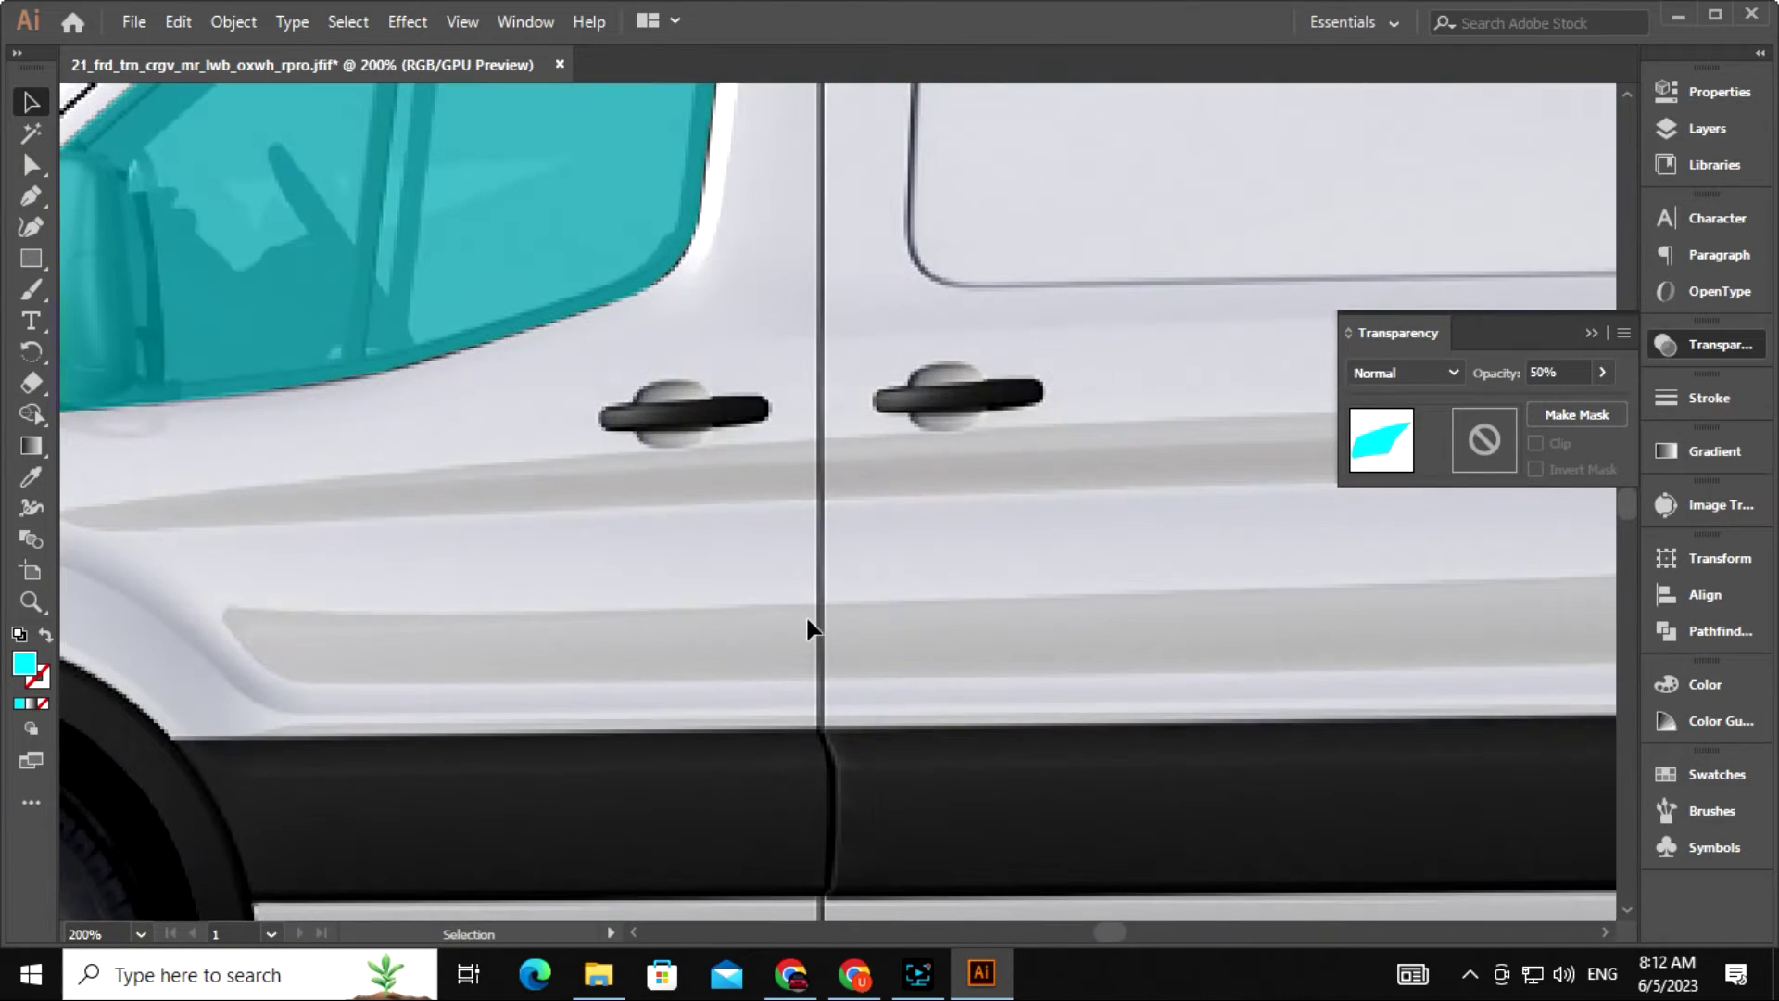
Trace the front door handle as a closed Pen path and curve its end with the Anchor Point tool.
{"action": "key", "text": "p"}
{"action": "left_click", "coordinate": [607, 432]}
{"action": "left_click", "coordinate": [607, 408]}
{"action": "left_click", "coordinate": [759, 396]}
{"action": "left_click", "coordinate": [759, 422]}
{"action": "left_click", "coordinate": [607, 432]}
{"action": "key", "text": "ctrl+plus"}
{"action": "key", "text": "shift+c"}
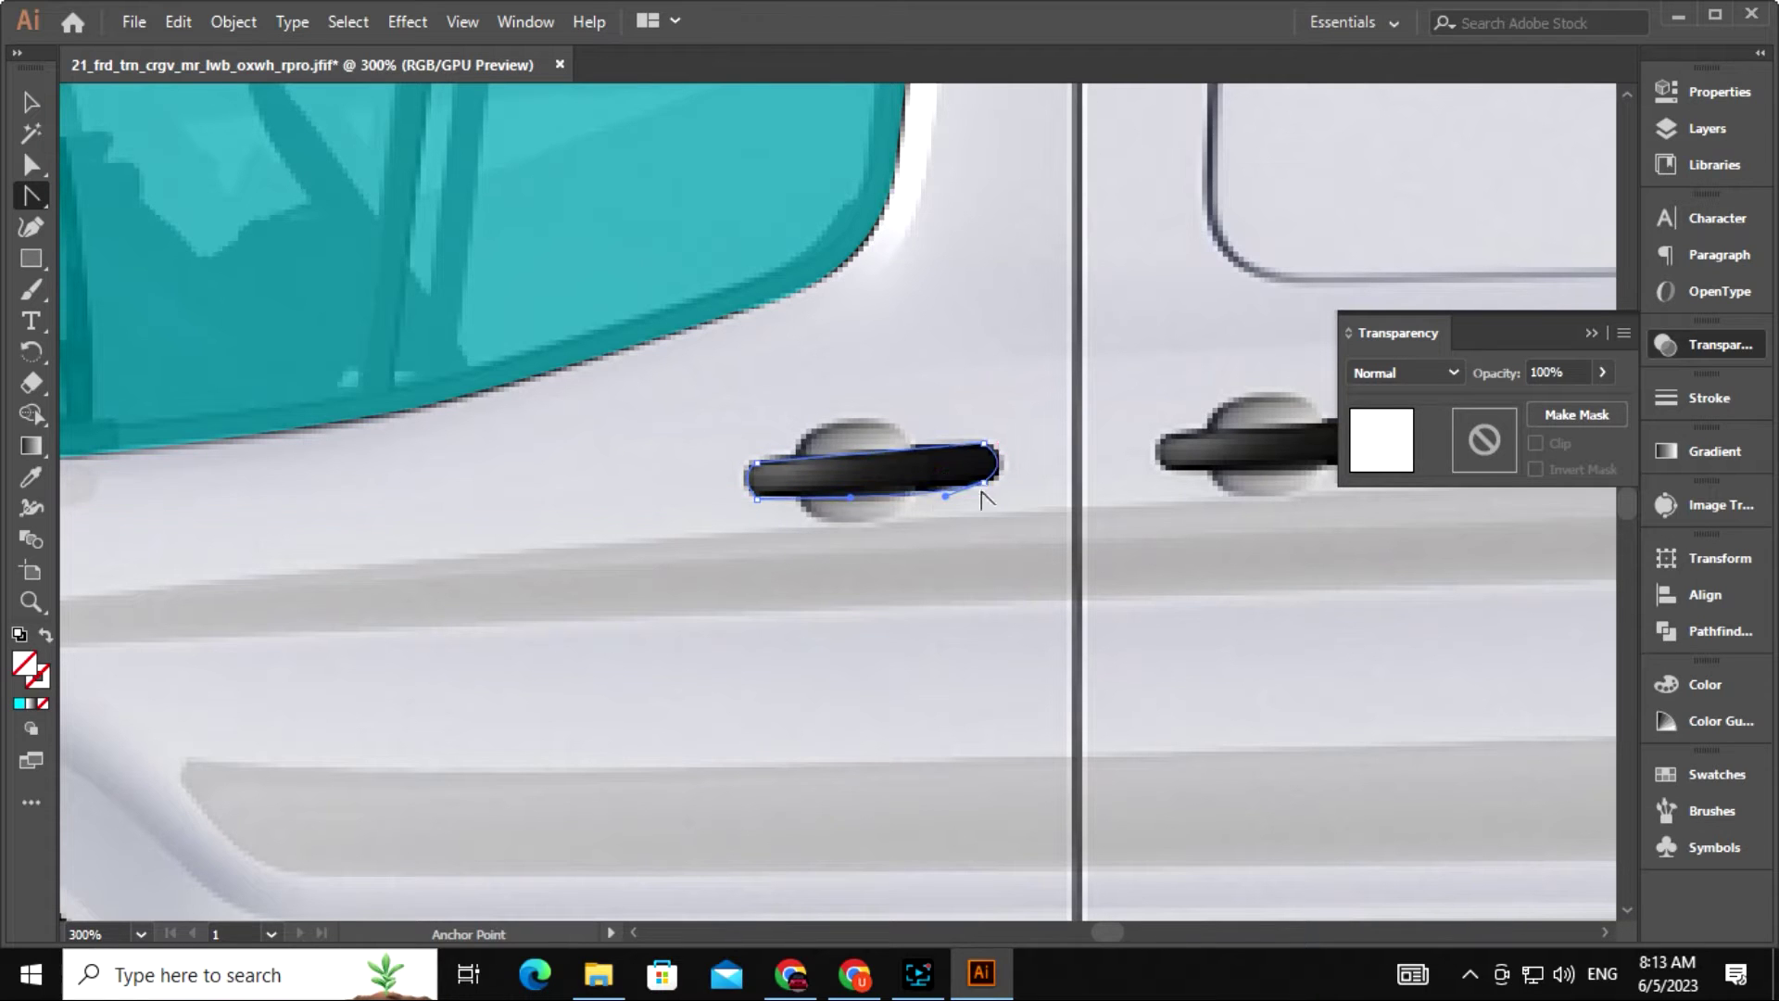
Duplicate the front door handle outline onto the second door handle, offset about 80 px horizontally and -5.45 px vertically.
{"action": "left_click_drag", "start_coordinate": [1291, 683], "coordinate": [914, 723]}
{"action": "key", "text": "v"}
{"action": "key", "text": "ctrl+z"}
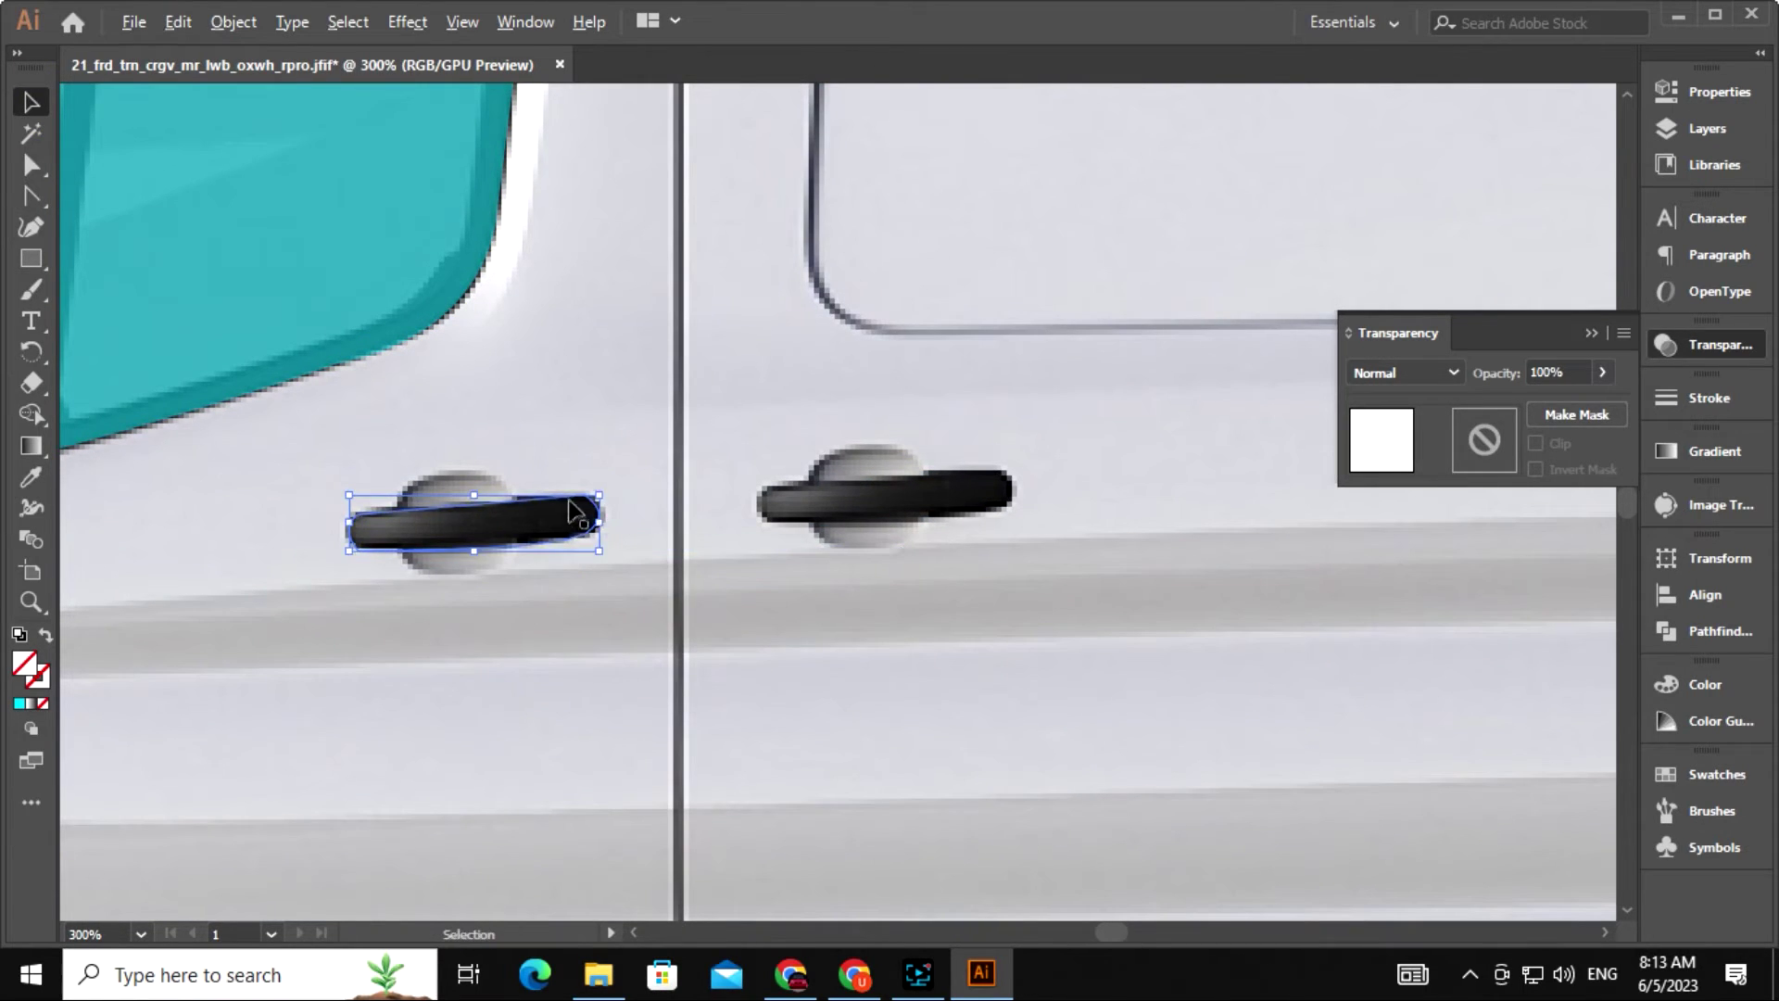
{"action": "left_click", "coordinate": [515, 893]}
{"action": "left_click", "coordinate": [33, 102]}
{"action": "left_click_drag", "start_coordinate": [454, 549], "coordinate": [870, 529], "text": "alt"}
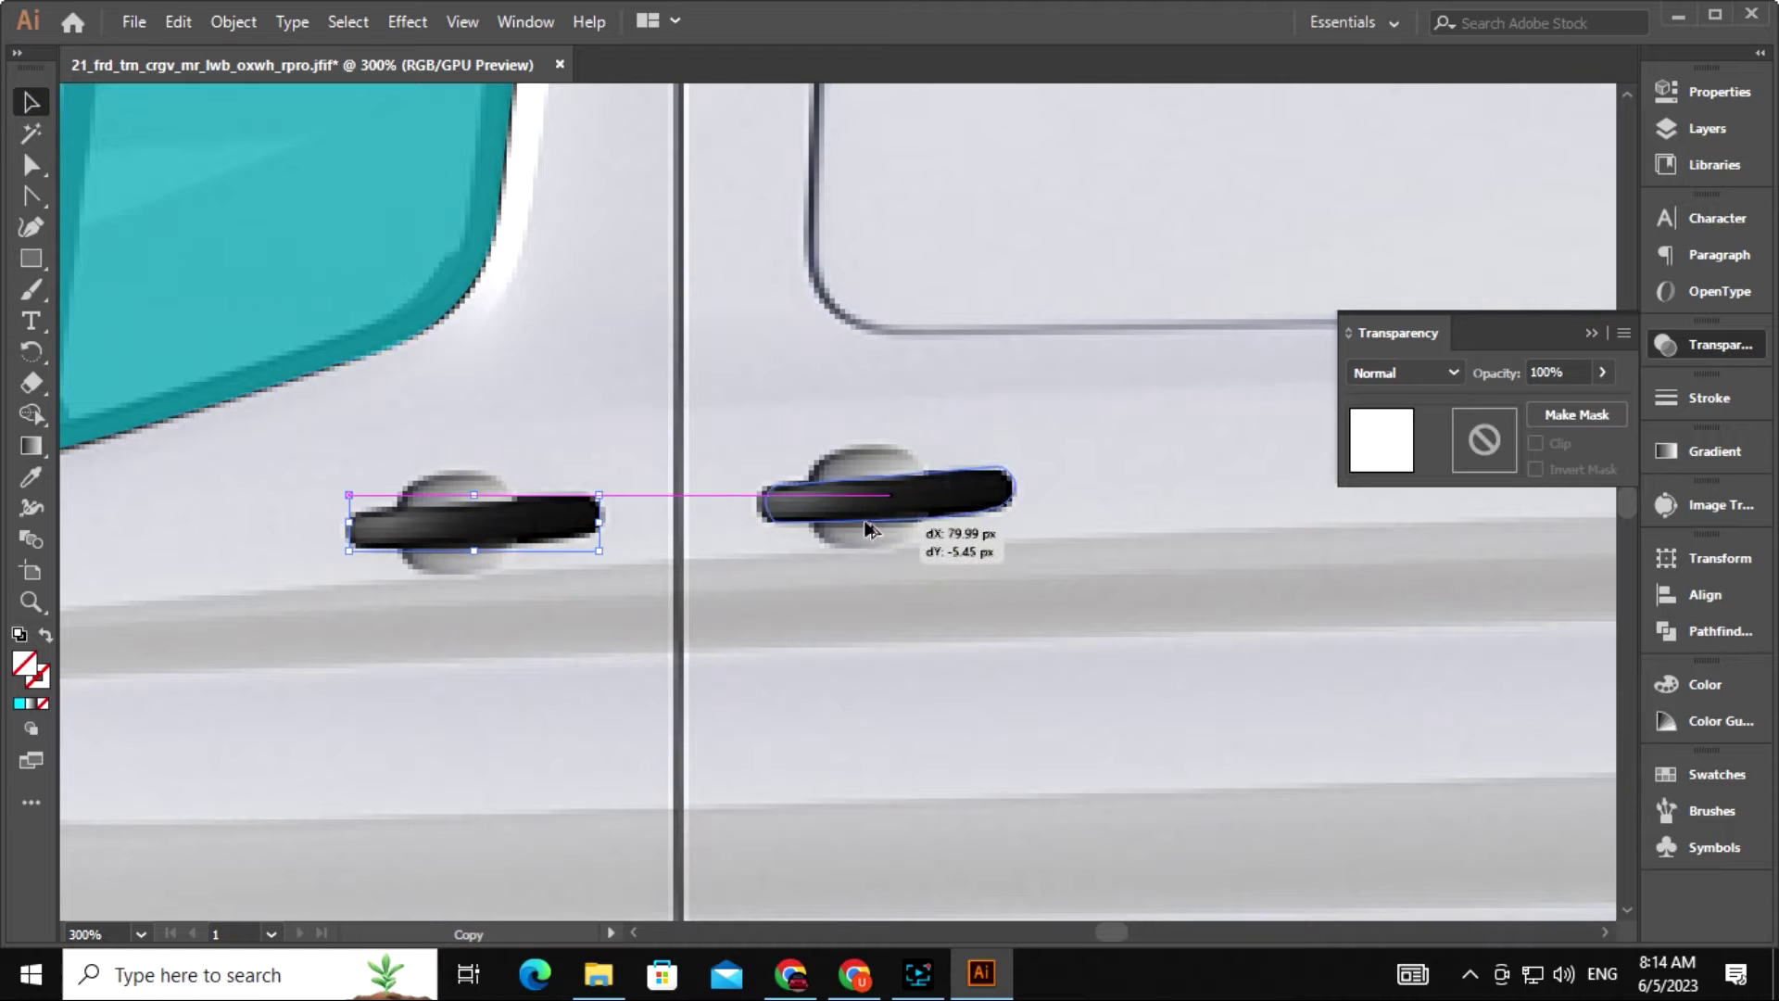
{"action": "left_click", "coordinate": [1077, 661]}
Give both door handle shapes the side window's cyan fill at 50% opacity.
{"action": "left_click", "coordinate": [454, 549]}
{"action": "key", "text": "v"}
{"action": "left_click", "coordinate": [927, 494]}
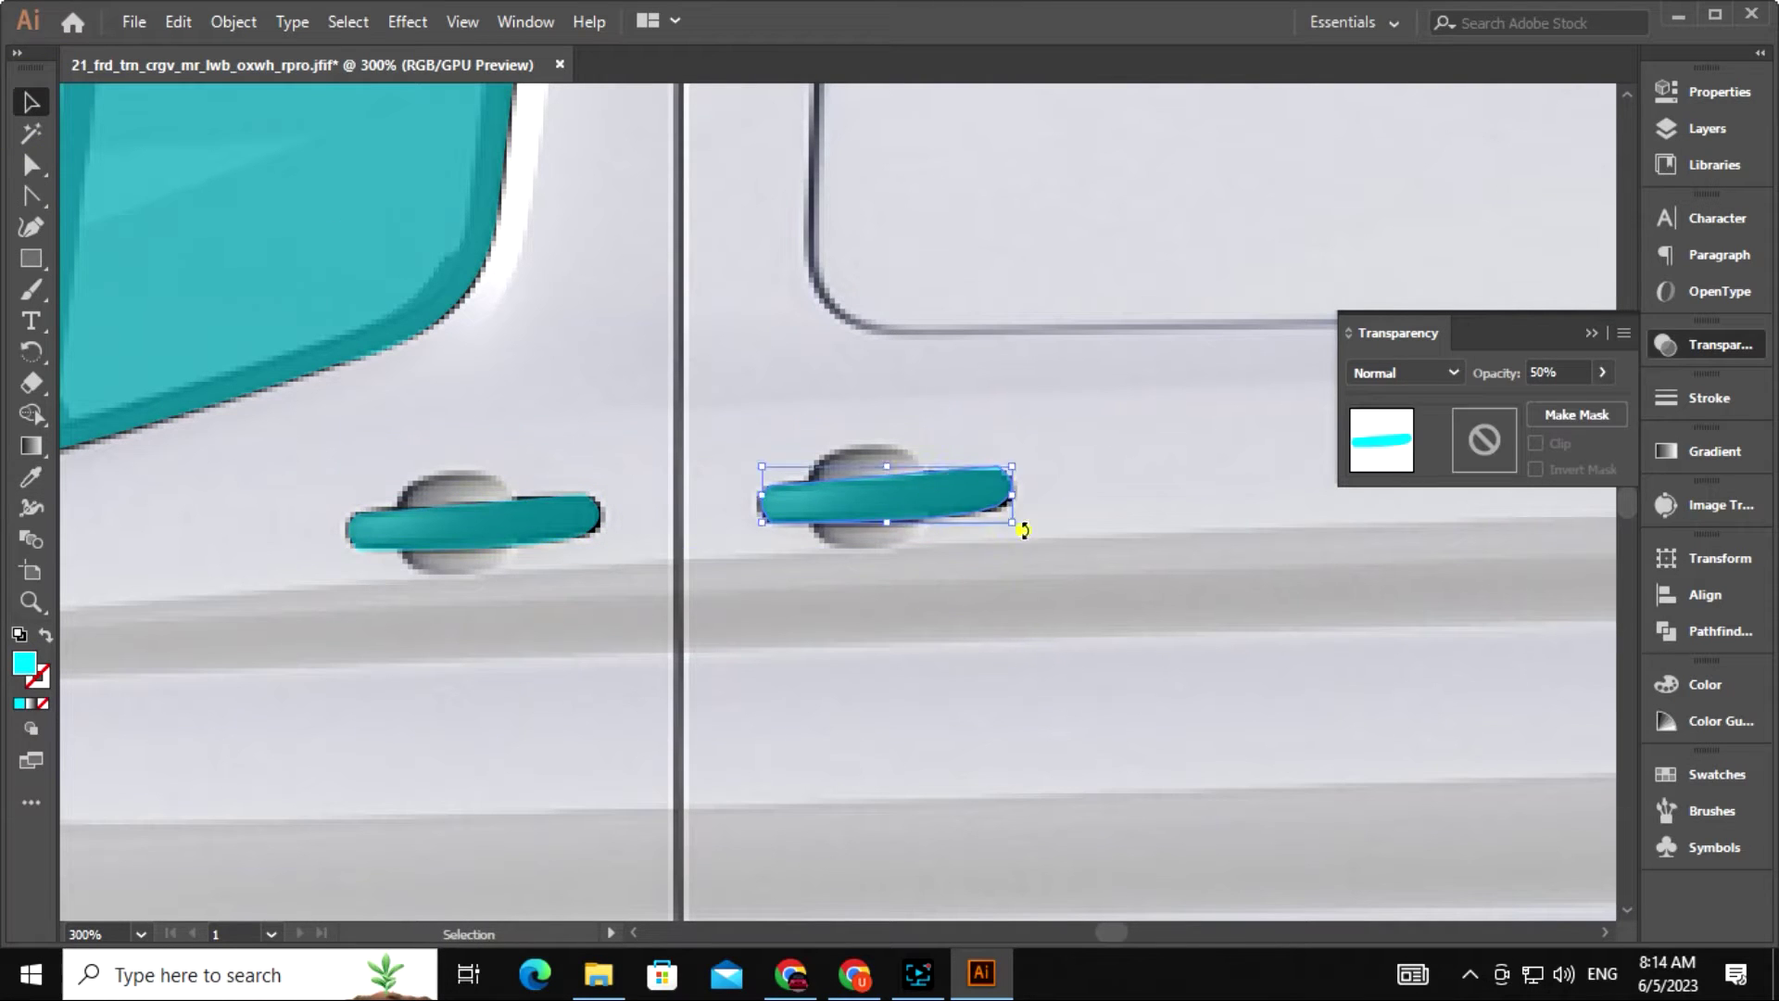
{"action": "left_click", "coordinate": [1032, 598]}
Select the van's body outline and fill it with solid bright purple.
{"action": "key", "text": "ctrl+minus"}
{"action": "key", "text": "ctrl+minus"}
{"action": "key", "text": "ctrl+minus"}
{"action": "key", "text": "ctrl+minus"}
{"action": "key", "text": "ctrl+minus"}
{"action": "left_click_drag", "start_coordinate": [1033, 598], "coordinate": [876, 554]}
{"action": "left_click_drag", "start_coordinate": [259, 187], "coordinate": [1302, 731]}
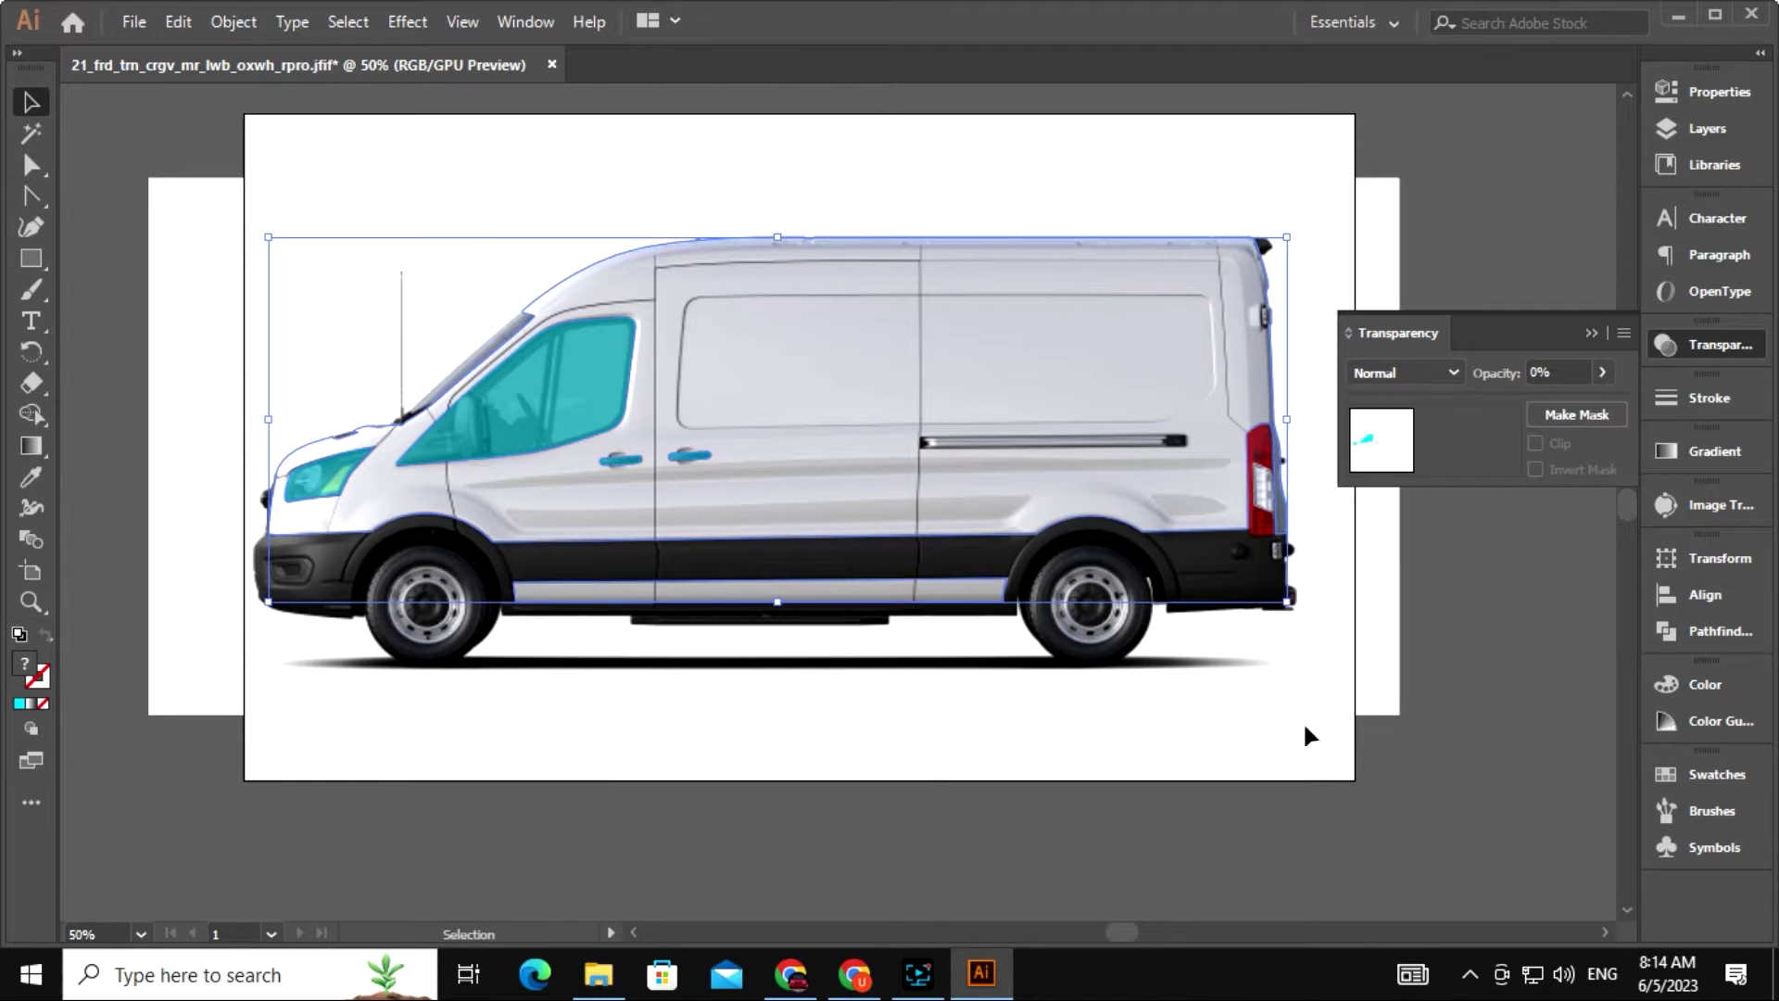
{"action": "left_click", "coordinate": [1288, 763]}
{"action": "left_click", "coordinate": [1219, 240]}
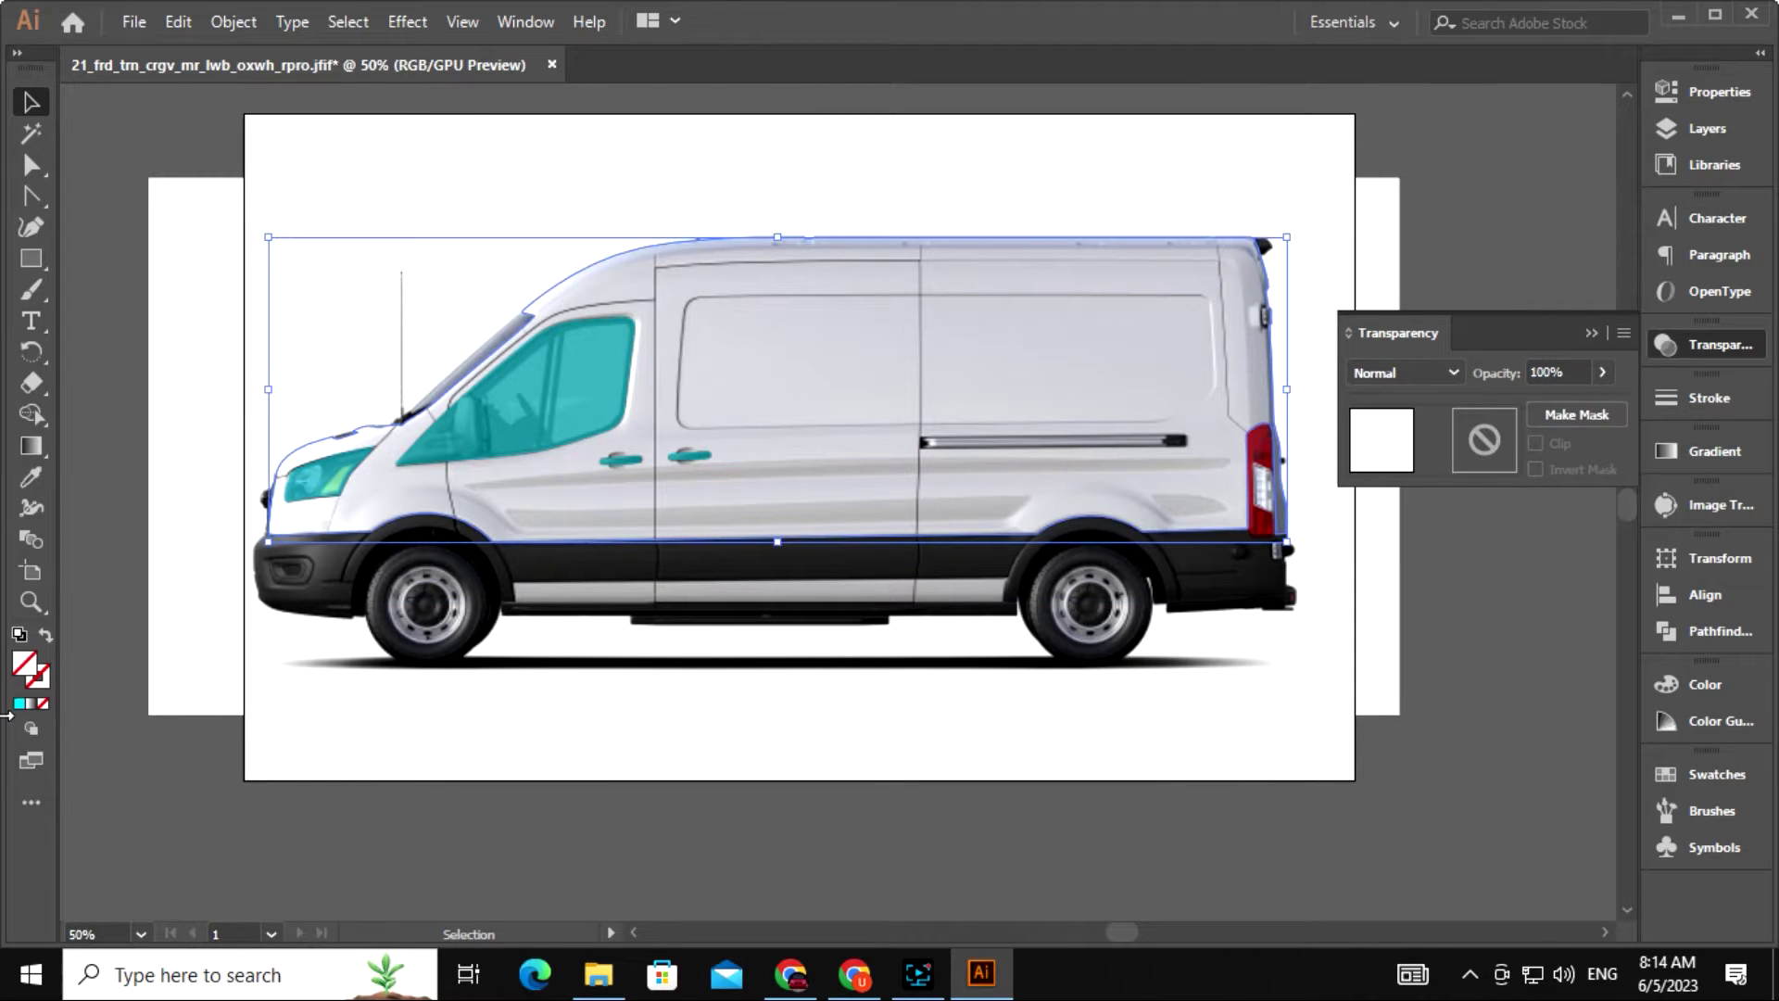
{"action": "double_click", "coordinate": [24, 663]}
{"action": "left_click_drag", "start_coordinate": [842, 361], "coordinate": [876, 343]}
{"action": "left_click", "coordinate": [1124, 347]}
{"action": "left_click", "coordinate": [1040, 767]}
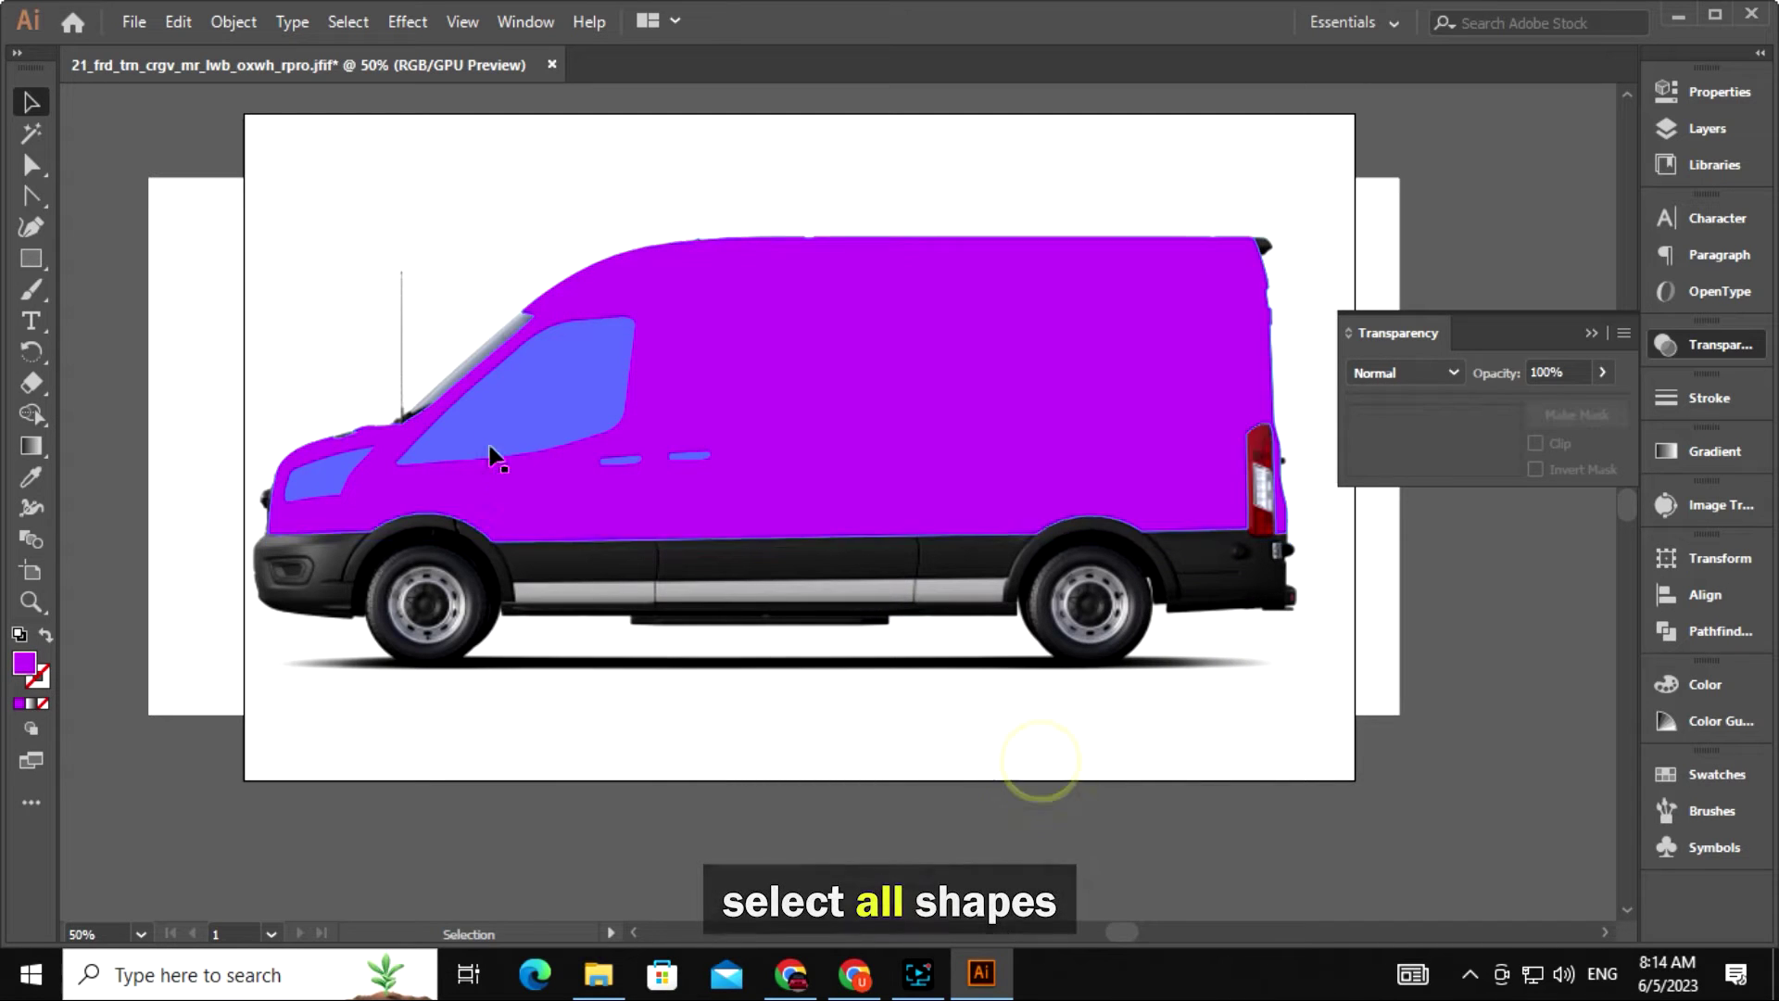
Select all the traced shapes and subtract the side window from the van body with the Shape Builder tool.
{"action": "left_click", "coordinate": [498, 383]}
{"action": "left_click", "coordinate": [320, 489]}
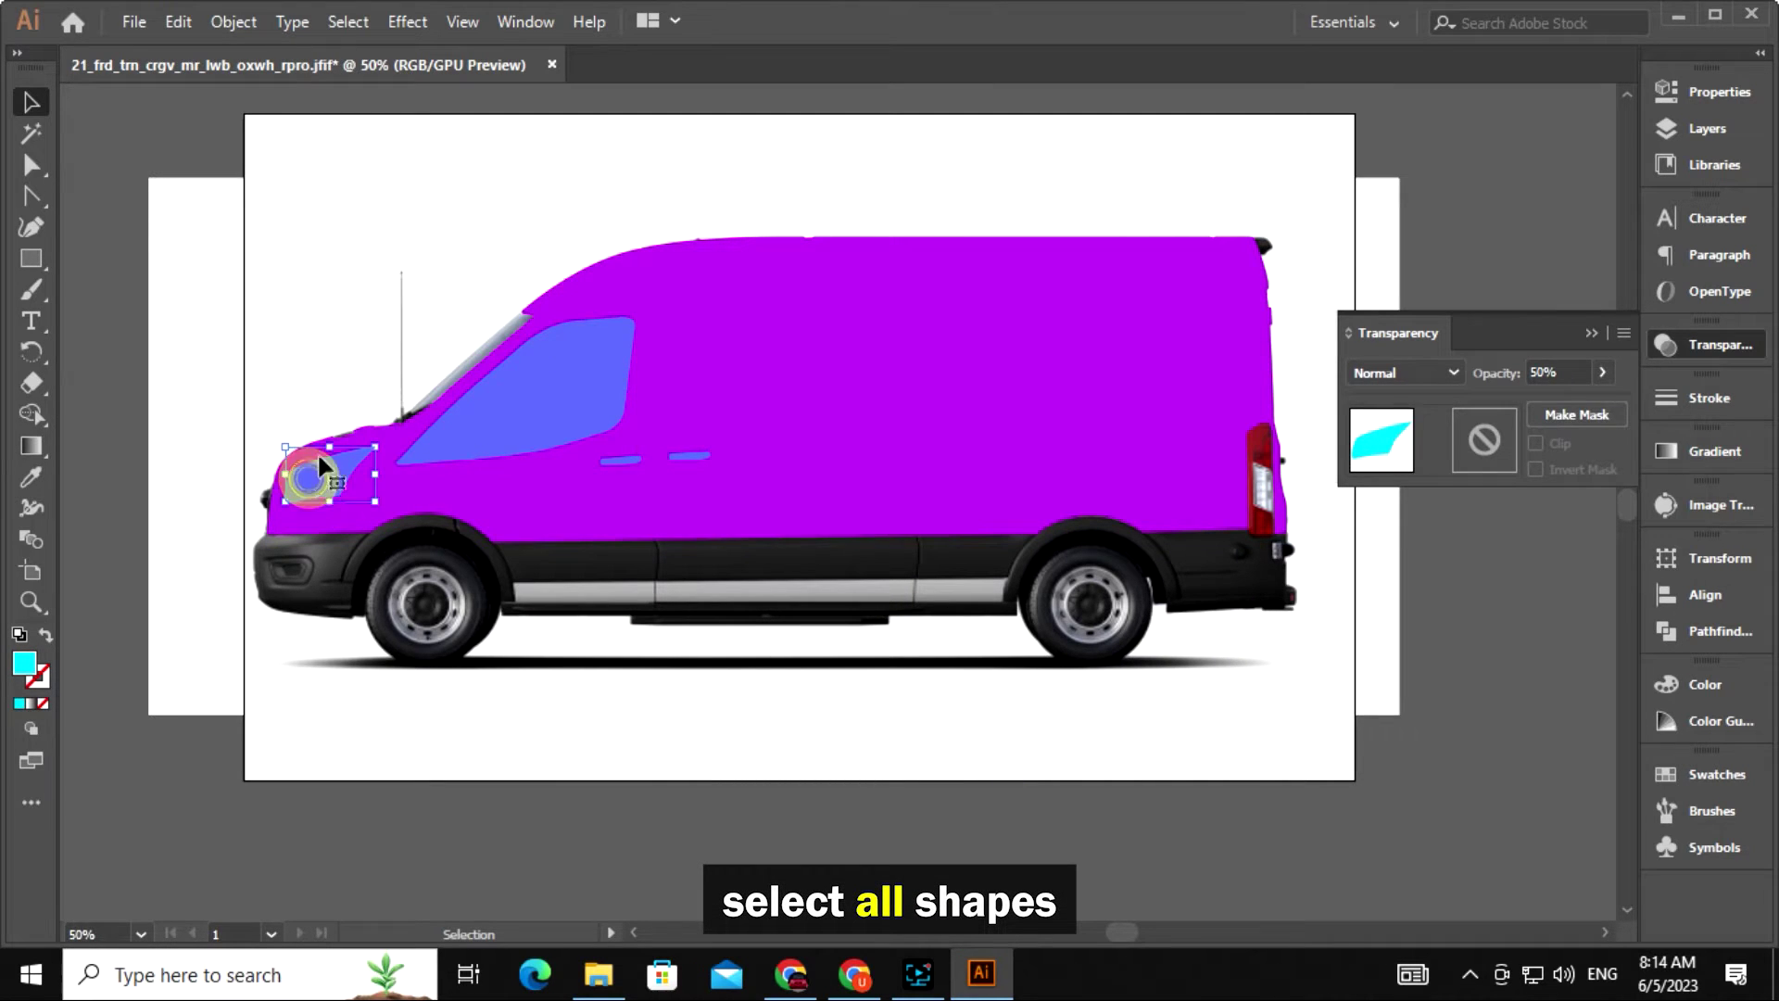
{"action": "left_click", "coordinate": [287, 266]}
{"action": "left_click_drag", "start_coordinate": [216, 176], "coordinate": [1320, 657]}
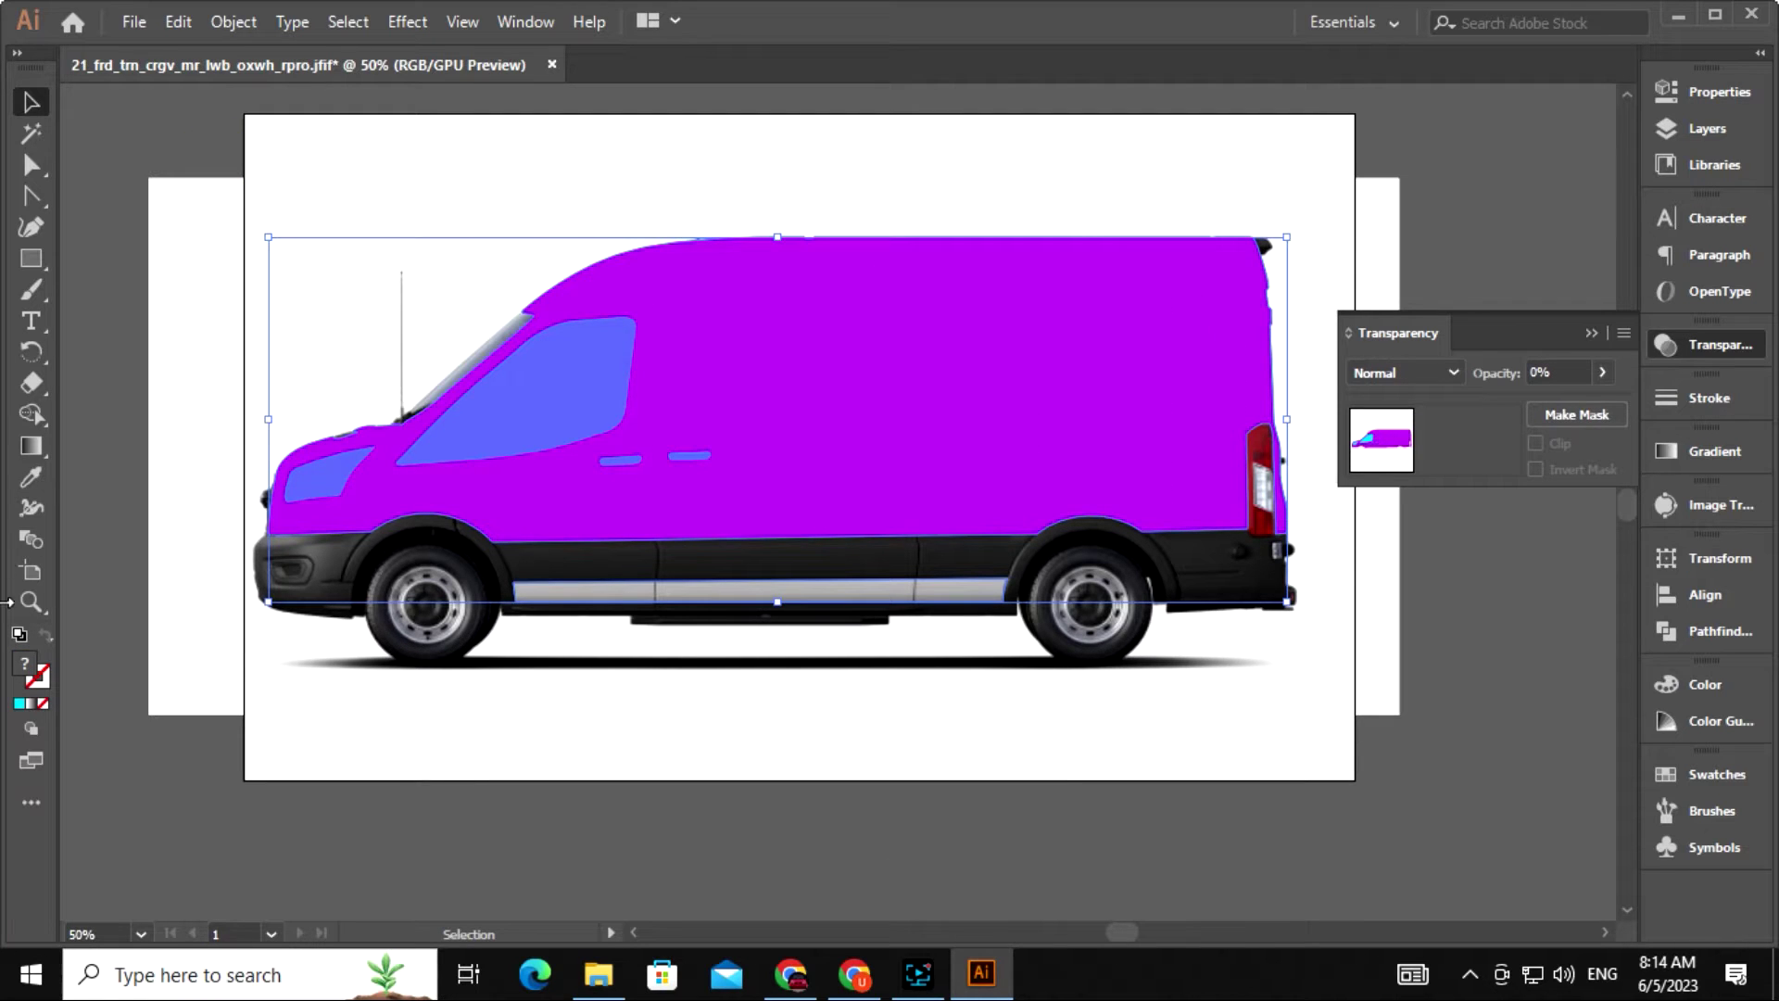
{"action": "left_click", "coordinate": [31, 413]}
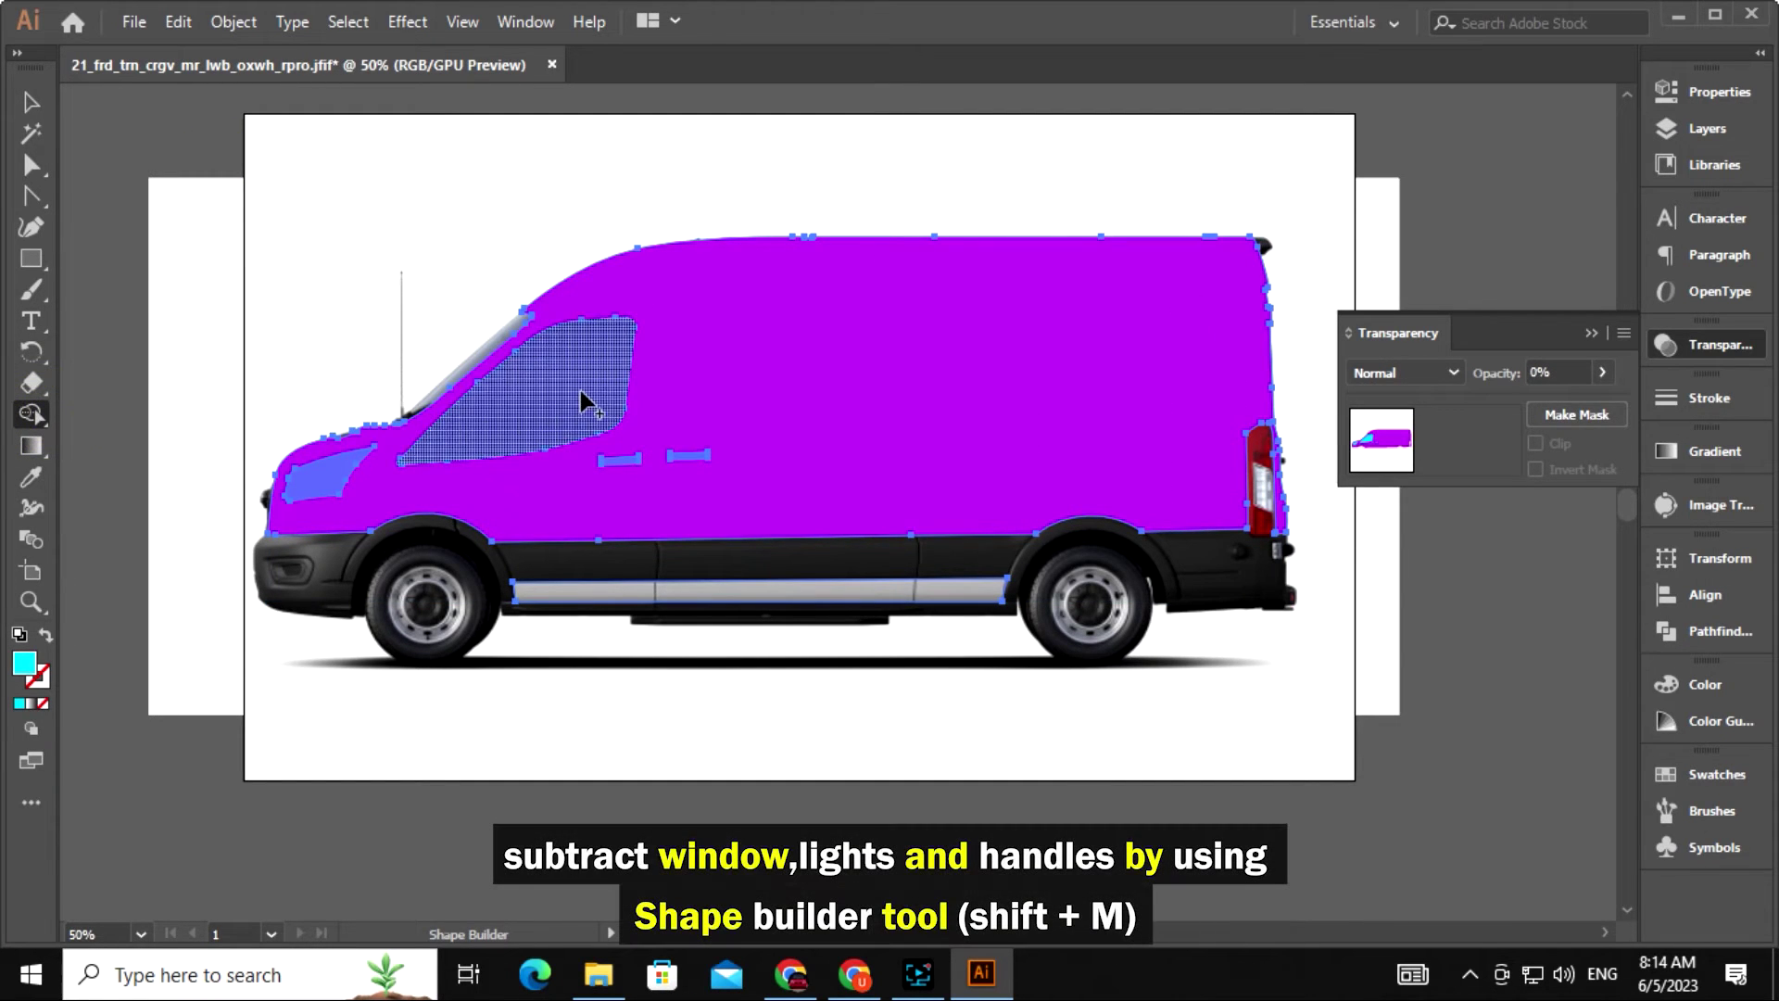
{"action": "key", "text": "ctrl+equal"}
{"action": "key", "text": "ctrl+equal"}
{"action": "key", "text": "space"}
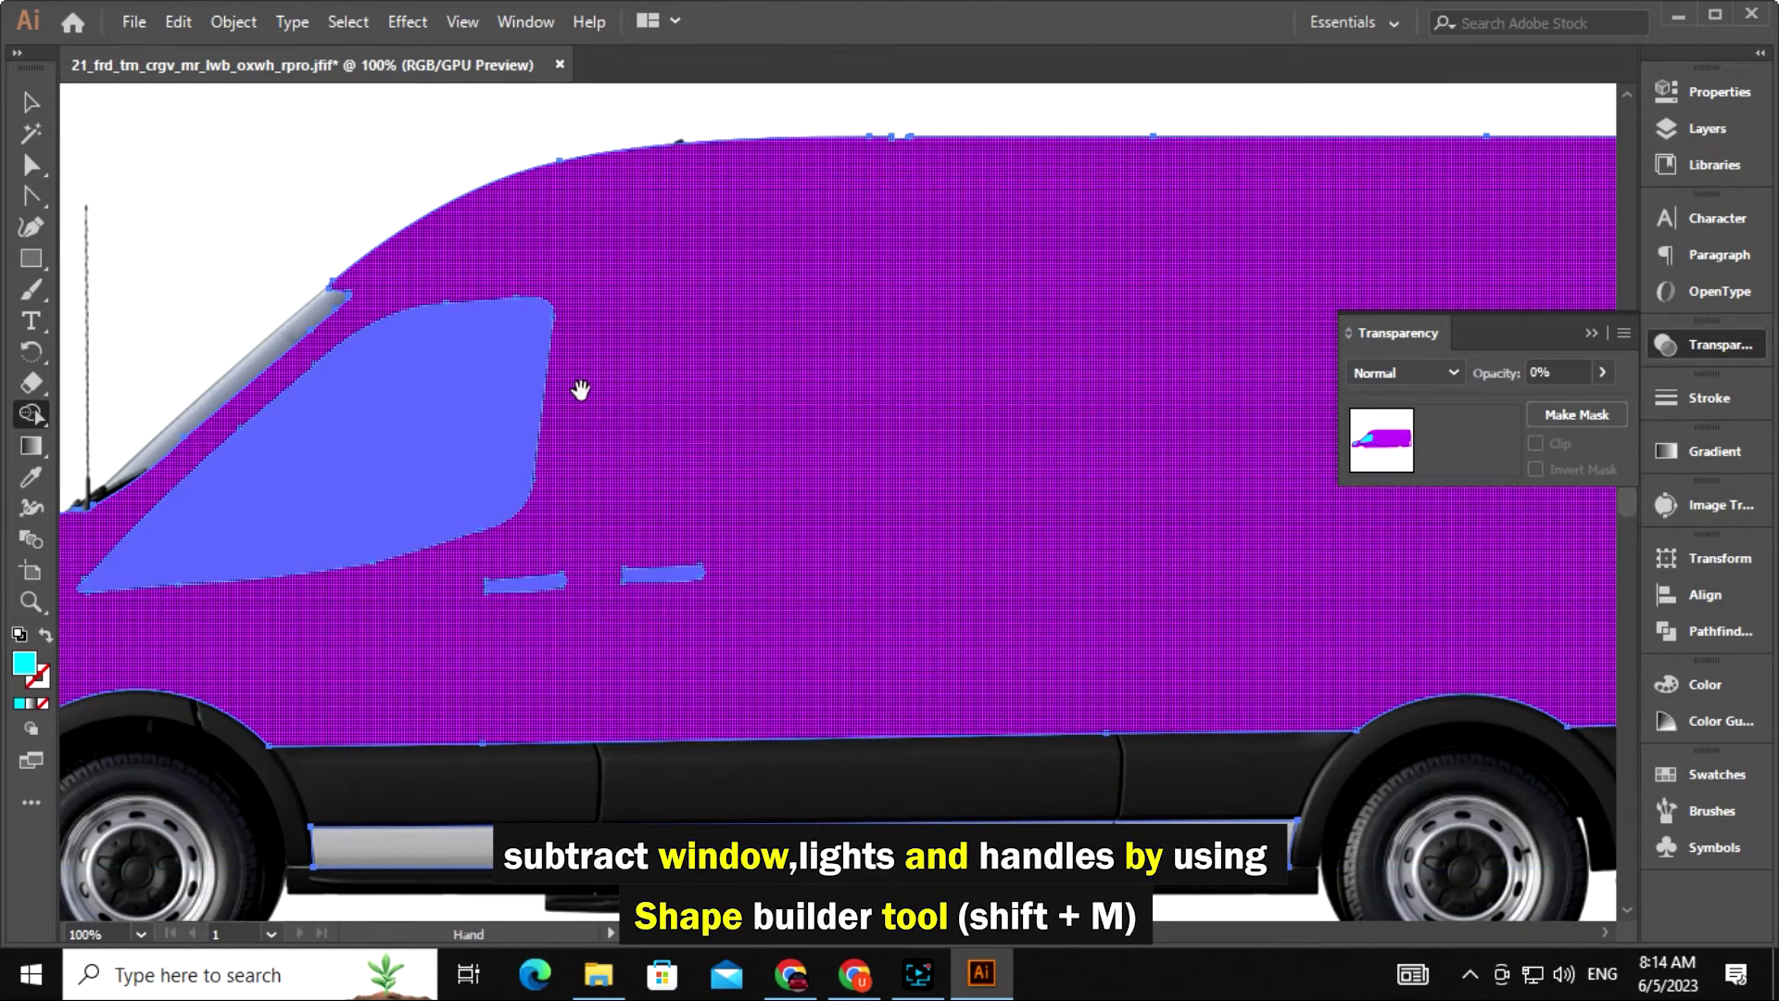
{"action": "left_click_drag", "start_coordinate": [581, 391], "coordinate": [1030, 304]}
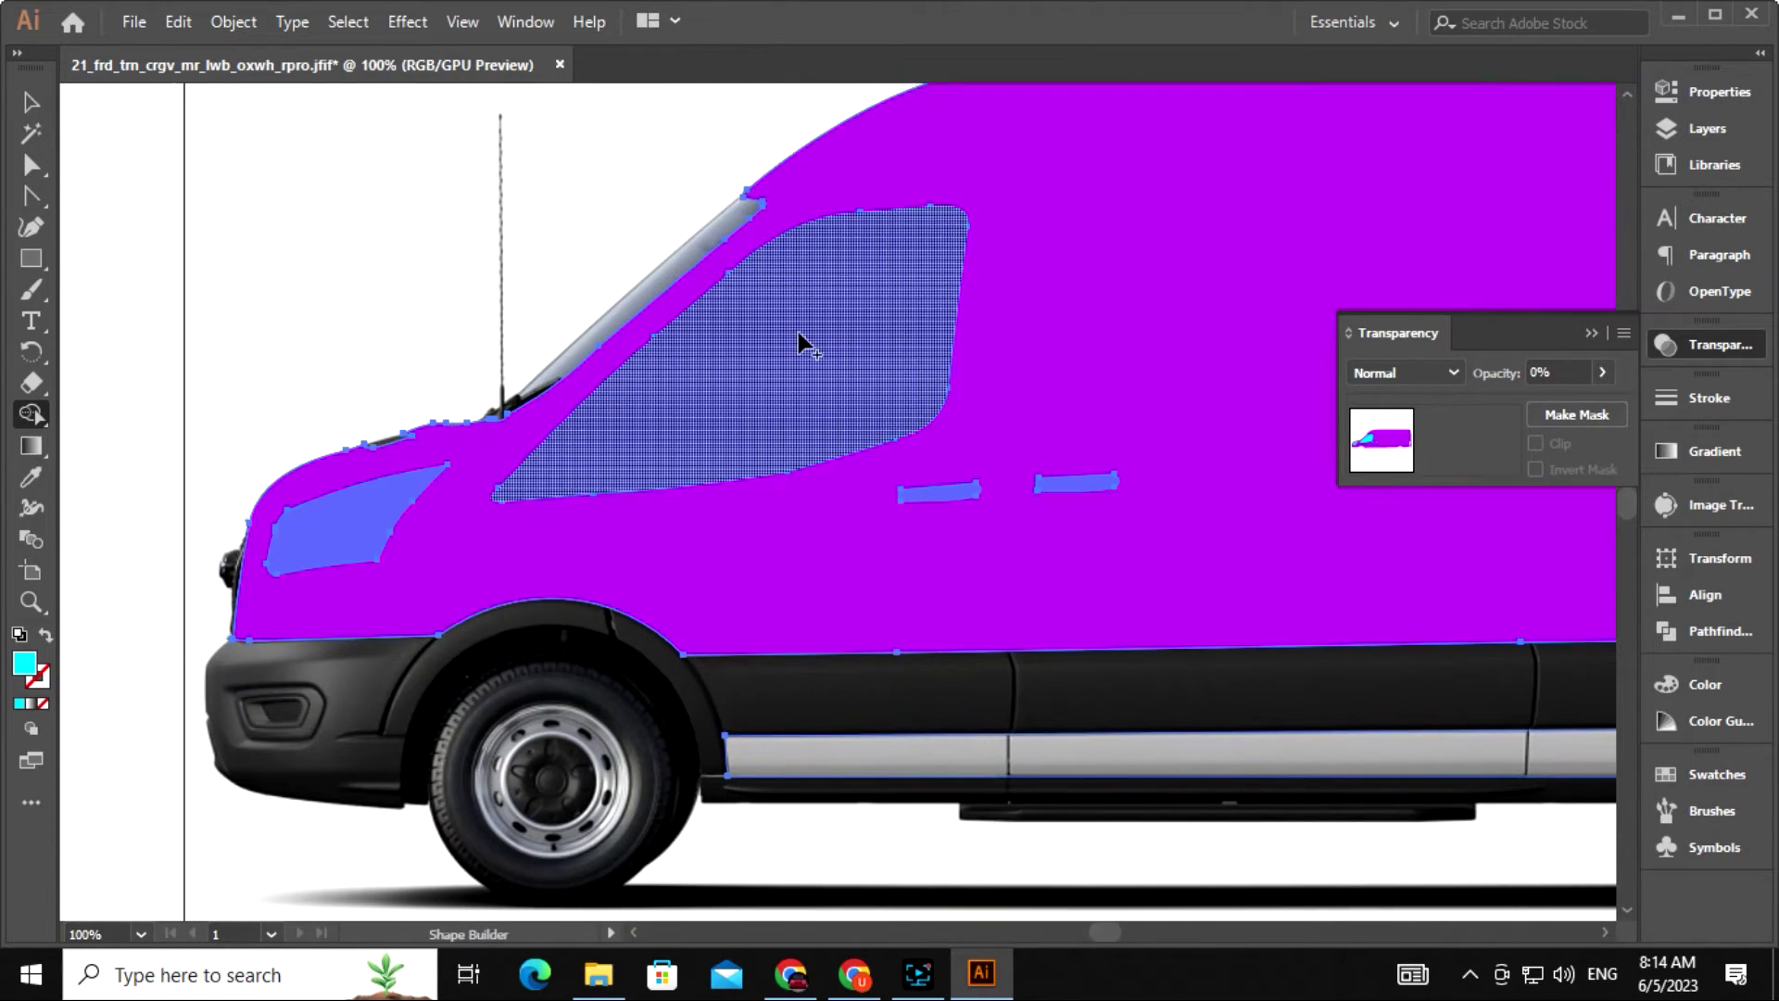
{"action": "key", "text": "alt"}
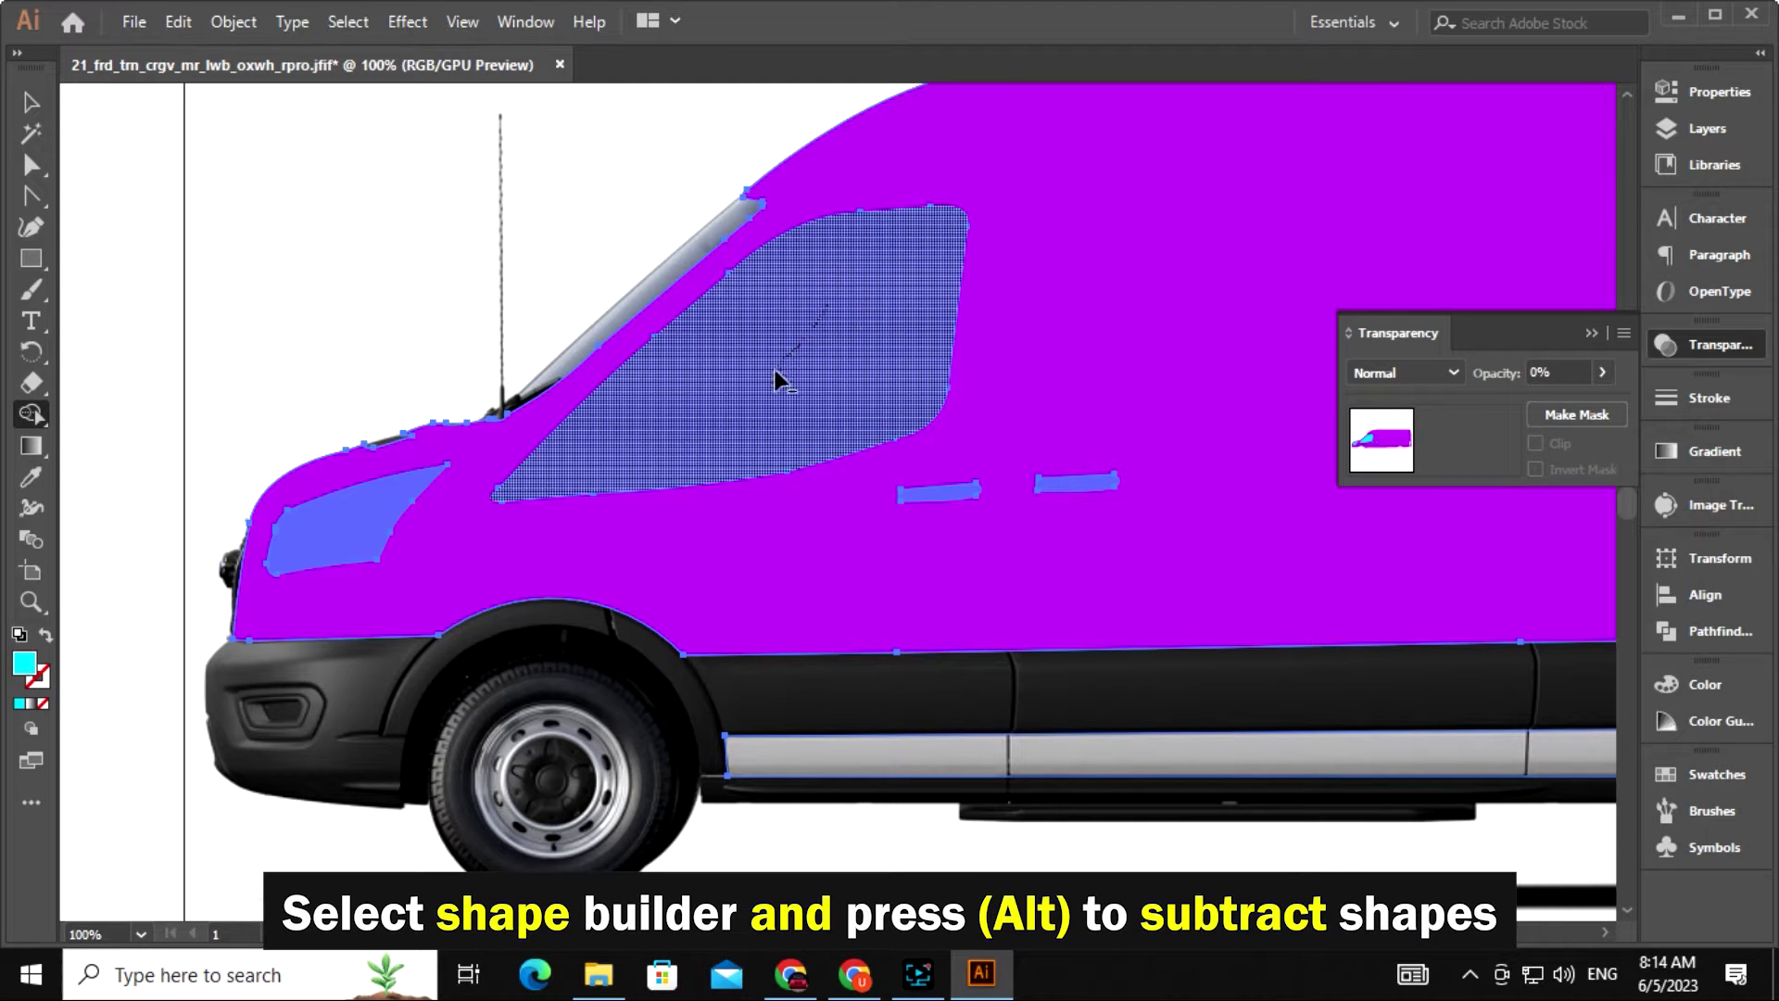
{"action": "left_click_drag", "start_coordinate": [777, 380], "coordinate": [718, 404]}
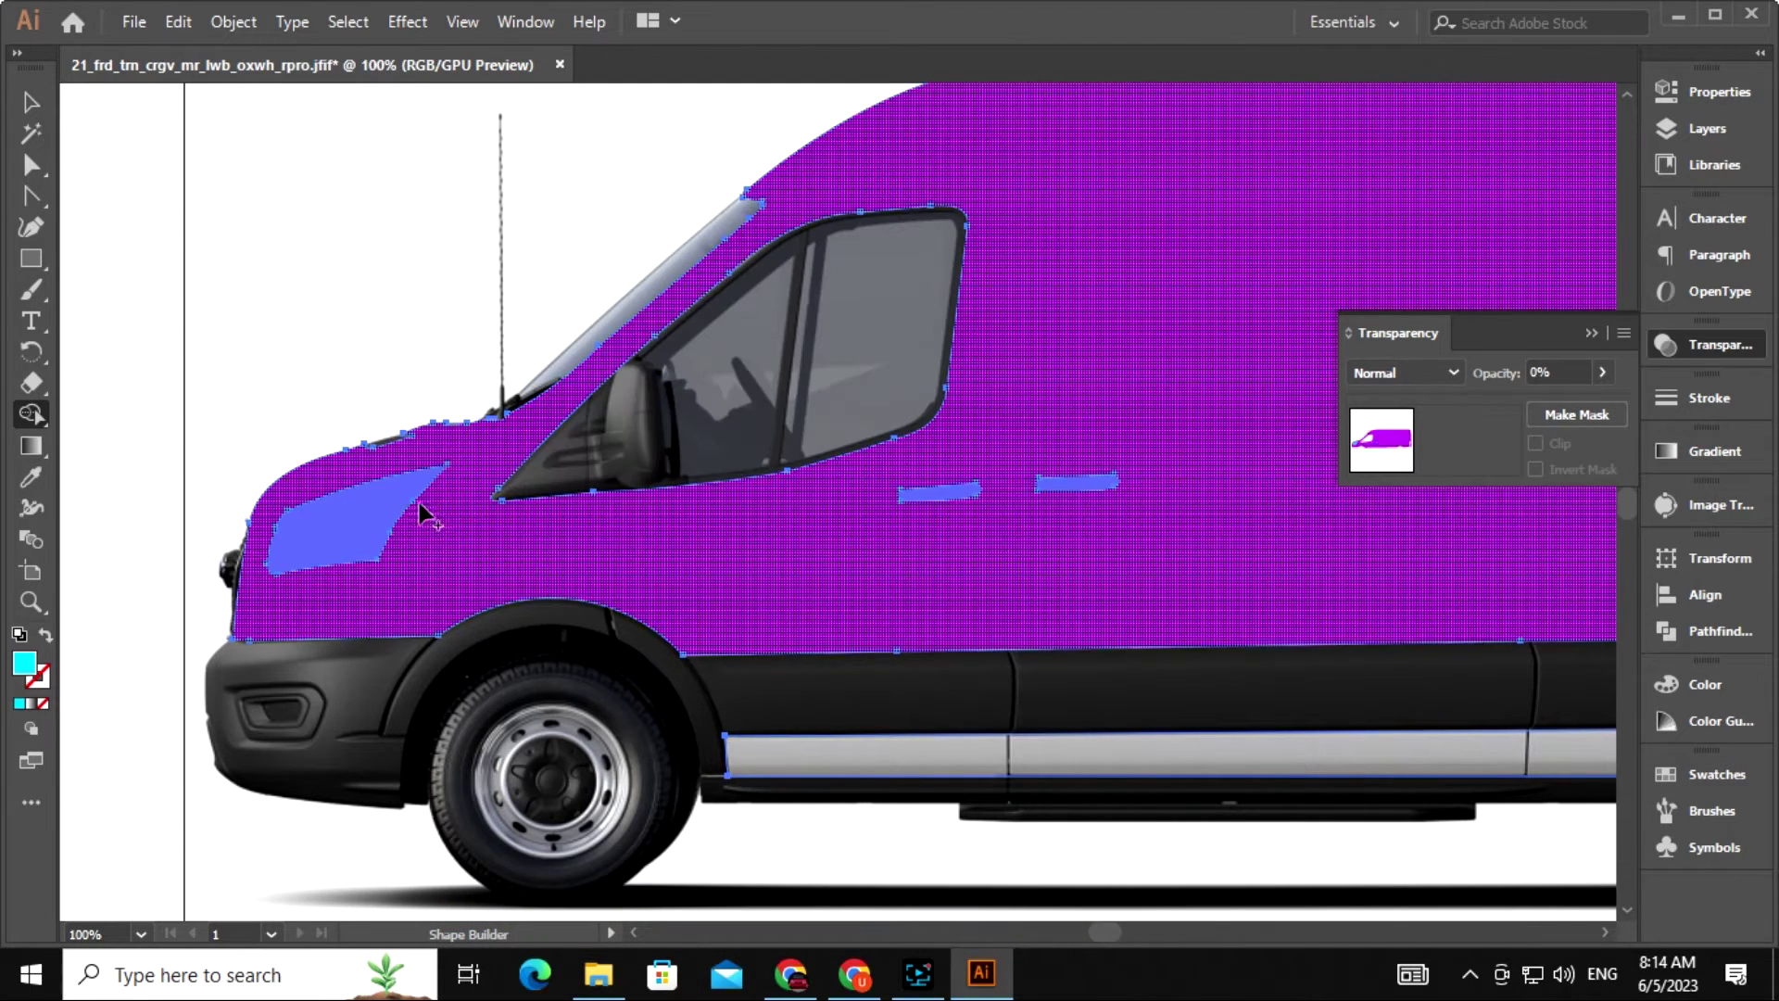
Subtract the headlight and both door handles from the van body with the Shape Builder, and deselect the shapes.
{"action": "key", "text": "alt"}
{"action": "left_click", "coordinate": [316, 529], "text": "alt"}
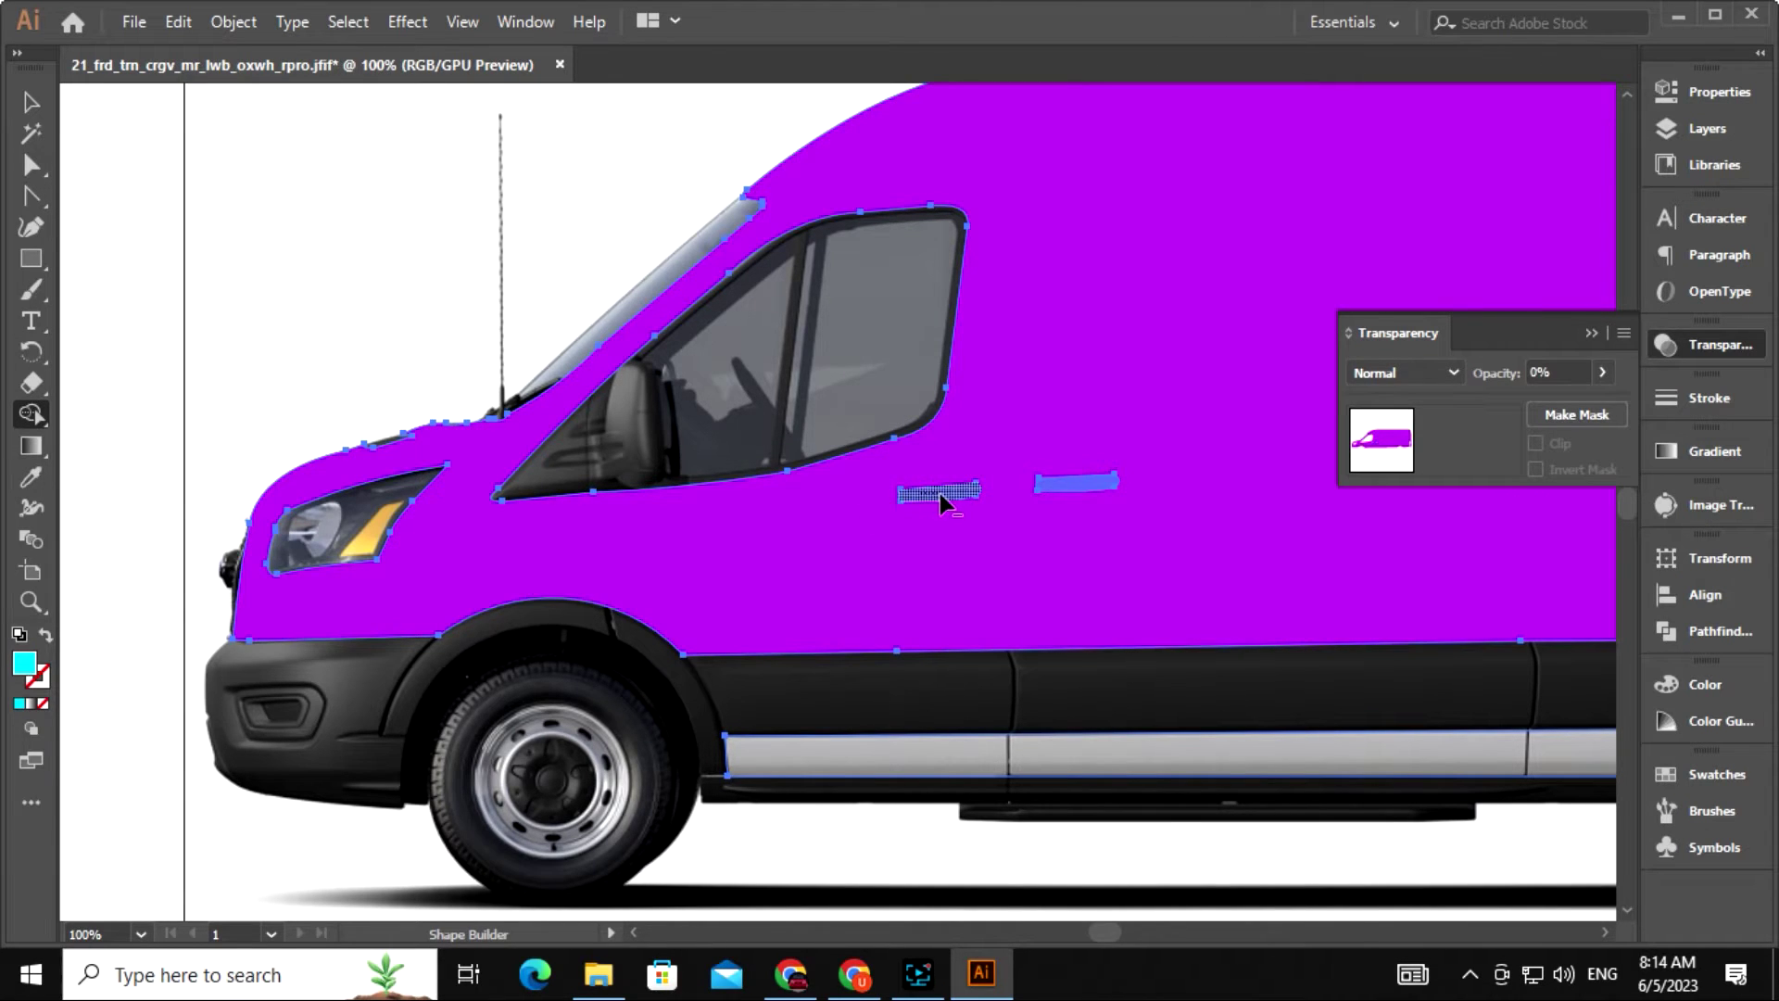
{"action": "left_click", "coordinate": [939, 493], "text": "alt"}
{"action": "left_click", "coordinate": [1057, 485], "text": "alt"}
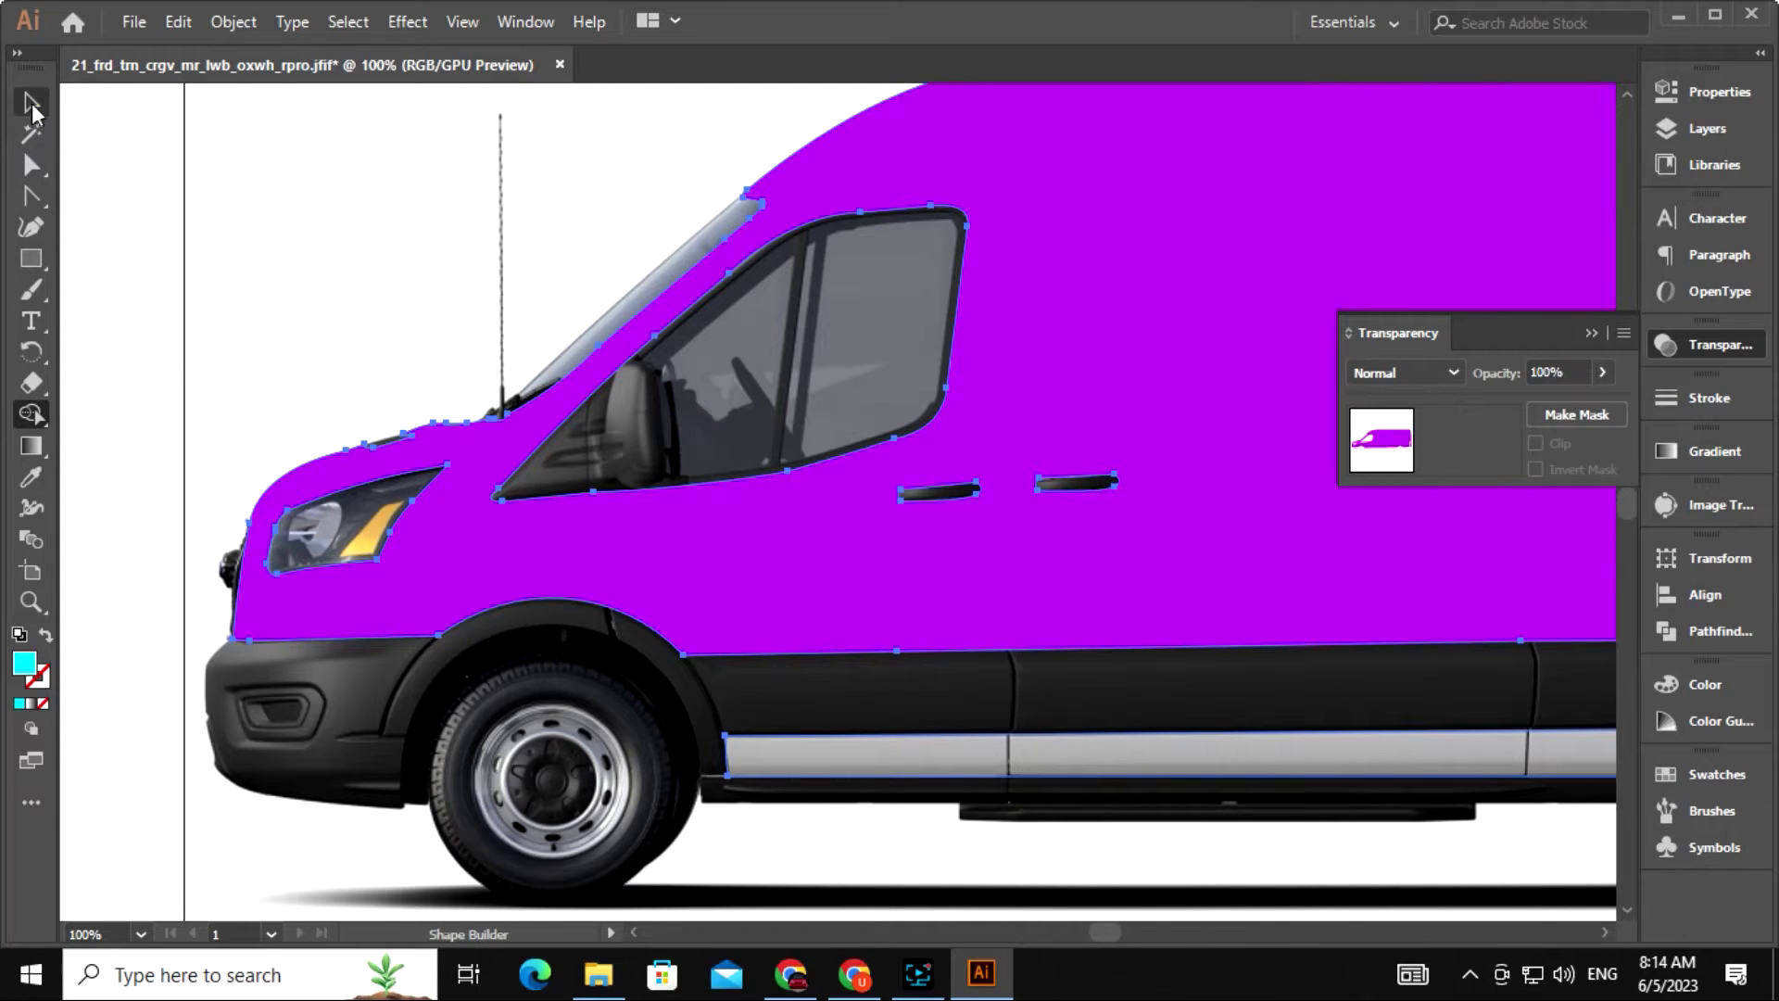
{"action": "left_click", "coordinate": [31, 102]}
{"action": "left_click", "coordinate": [179, 364]}
Fit the whole artboard in view and collapse the Transparency options.
{"action": "key", "text": "ctrl+minus"}
{"action": "key", "text": "ctrl+minus"}
{"action": "key", "text": "ctrl+minus"}
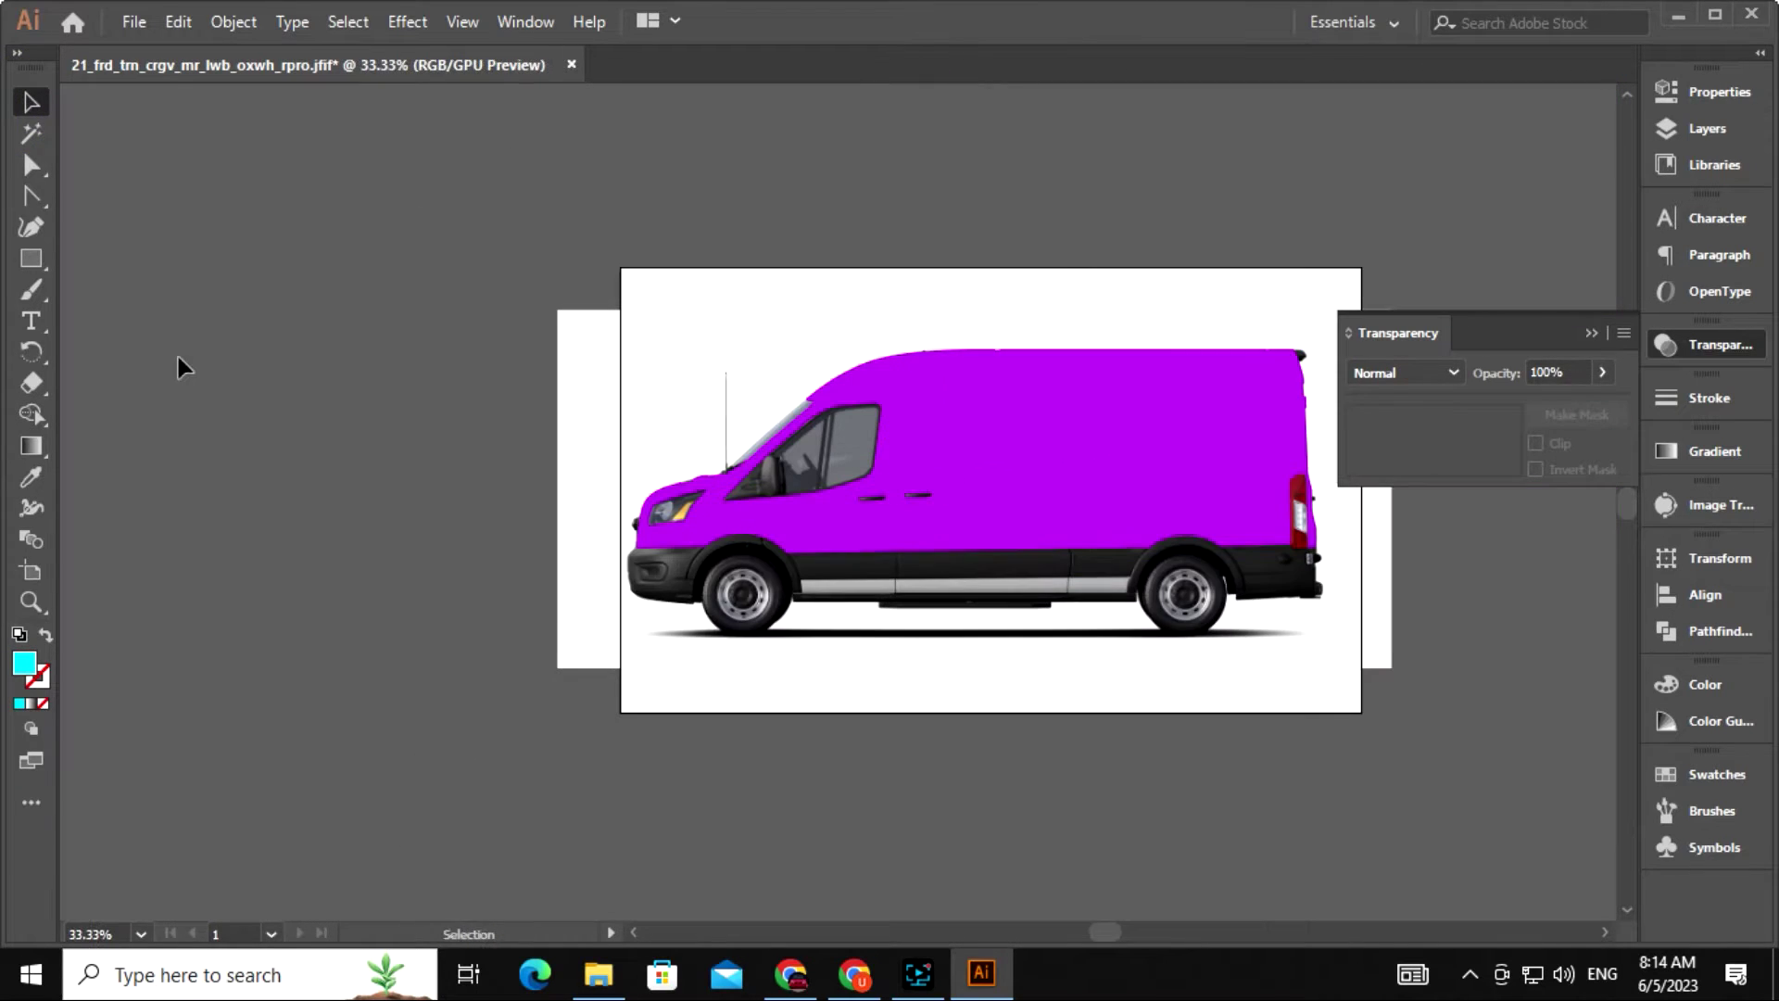
{"action": "key", "text": "space"}
{"action": "left_click_drag", "start_coordinate": [814, 627], "coordinate": [657, 601]}
{"action": "key", "text": "ctrl+0"}
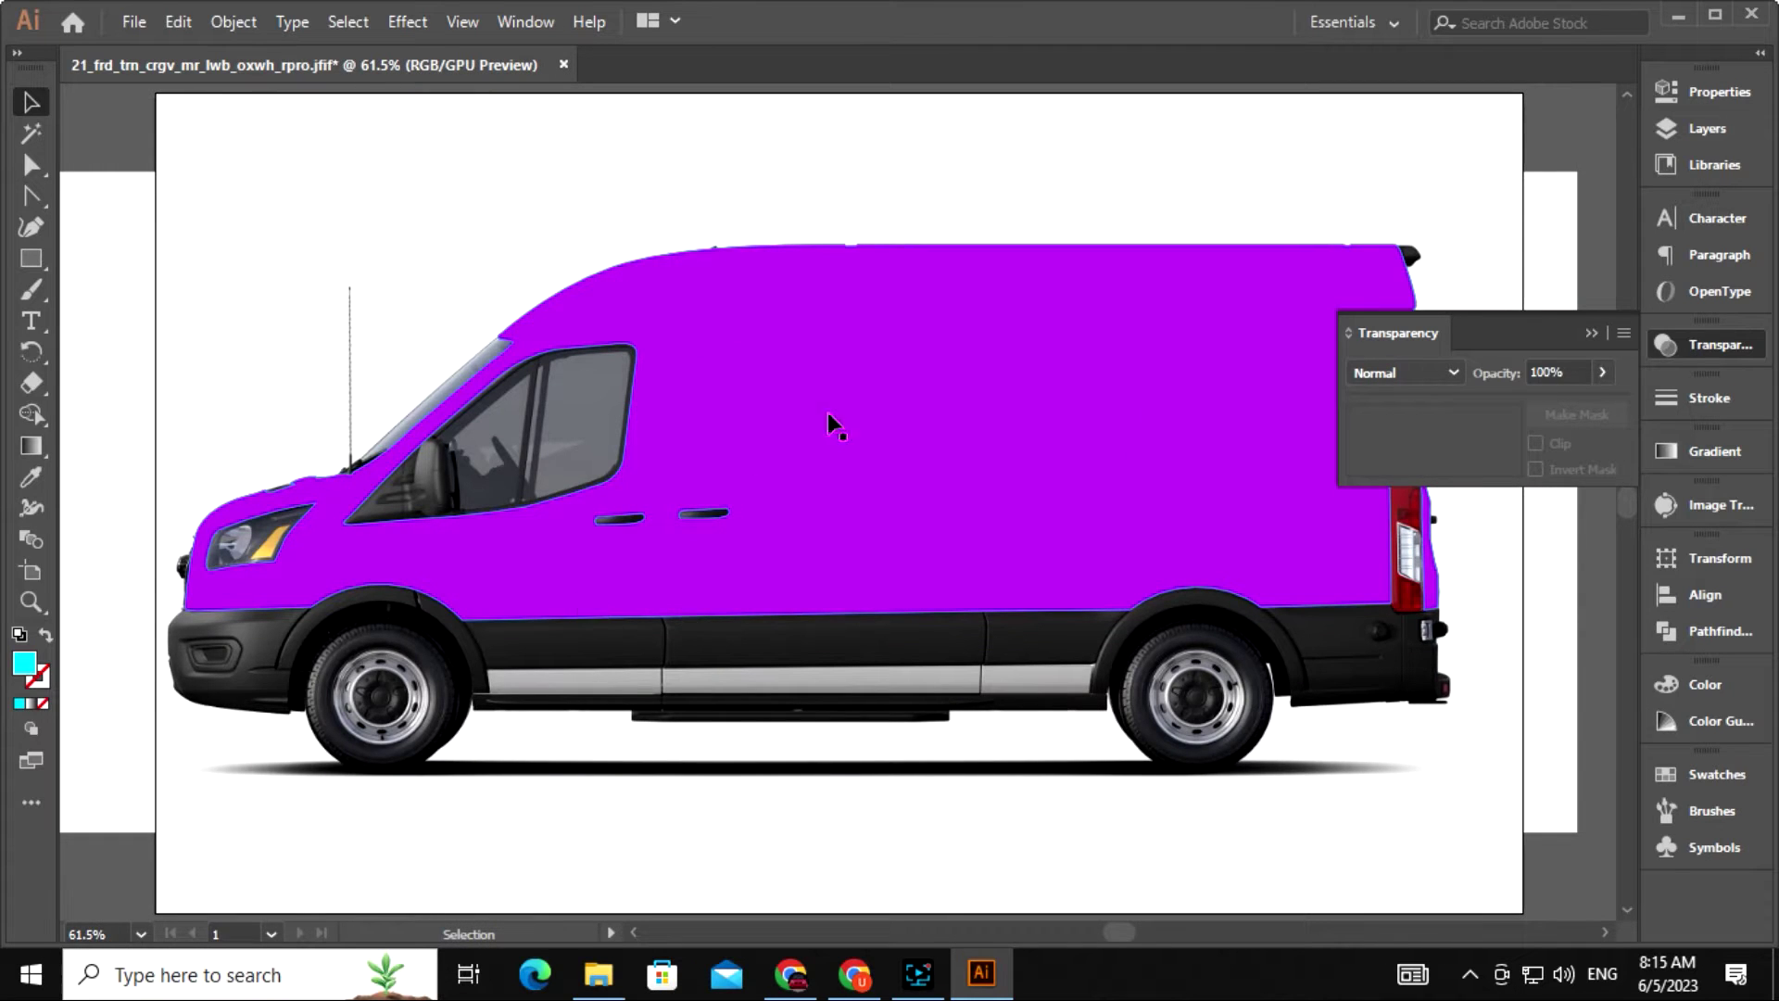
{"action": "left_click", "coordinate": [1603, 336]}
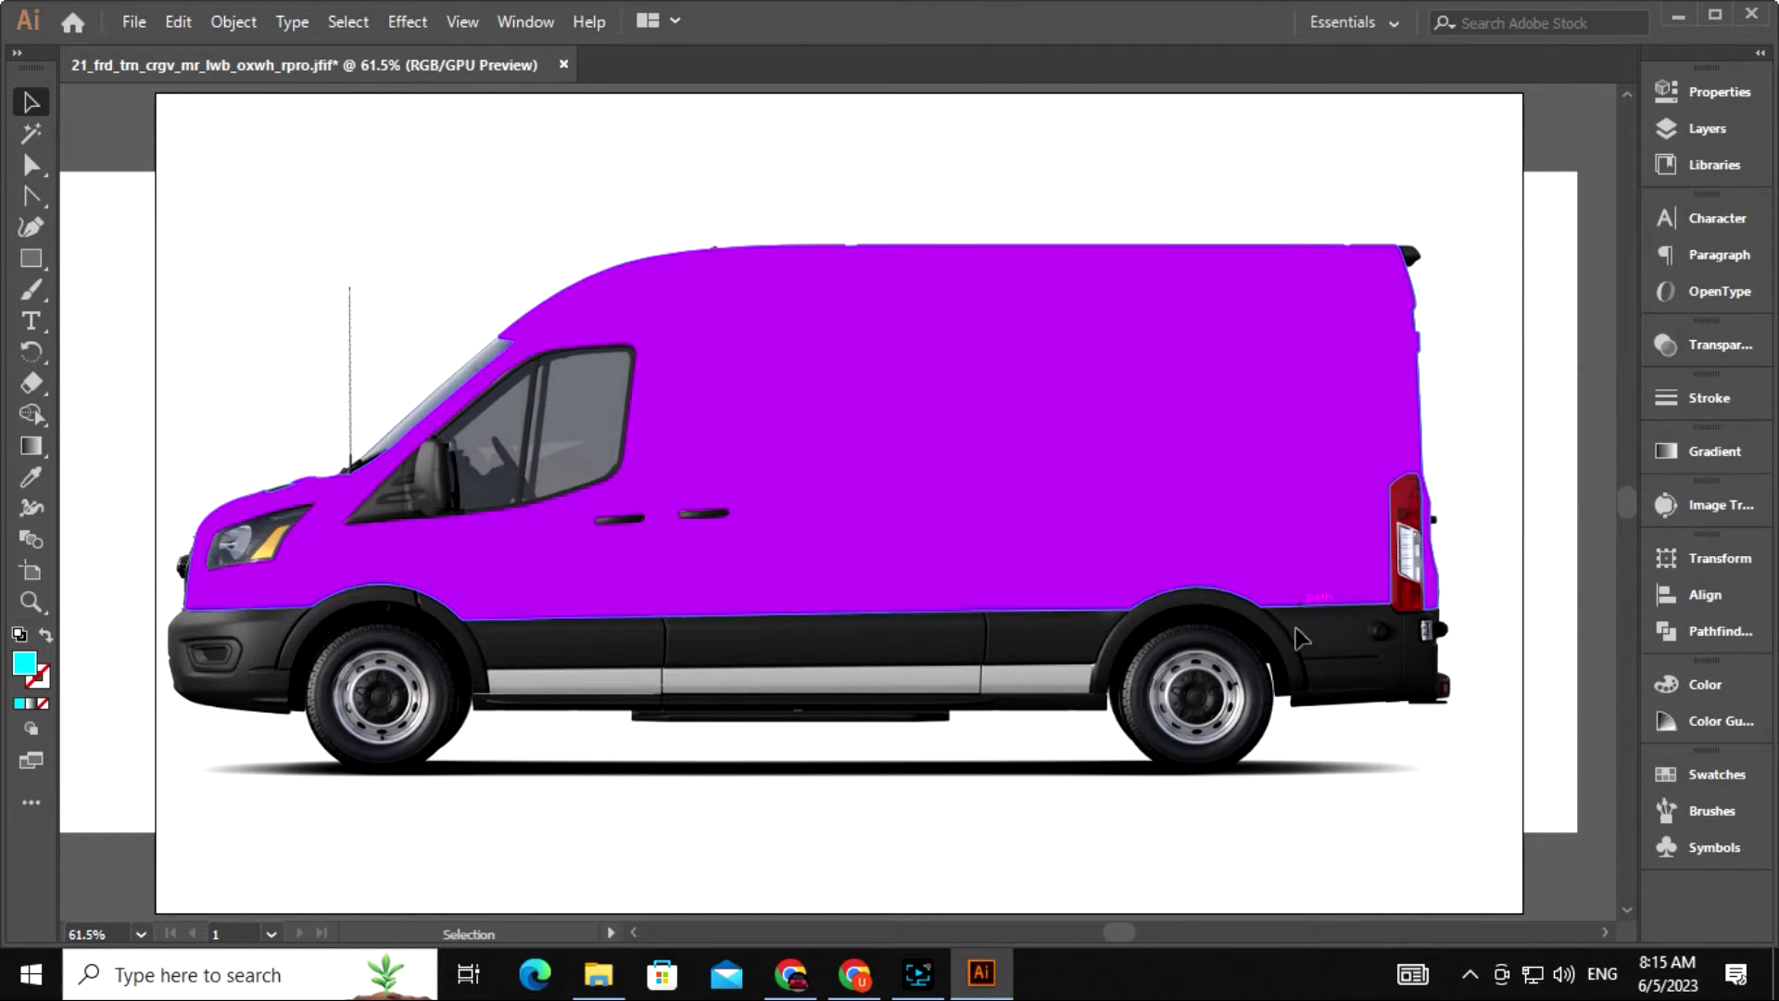
Copy the body's purple fill to the sill strip with the Eyedropper and deselect it.
{"action": "scroll", "coordinate": [1217, 704], "scroll_direction": "down", "scroll_amount": 2}
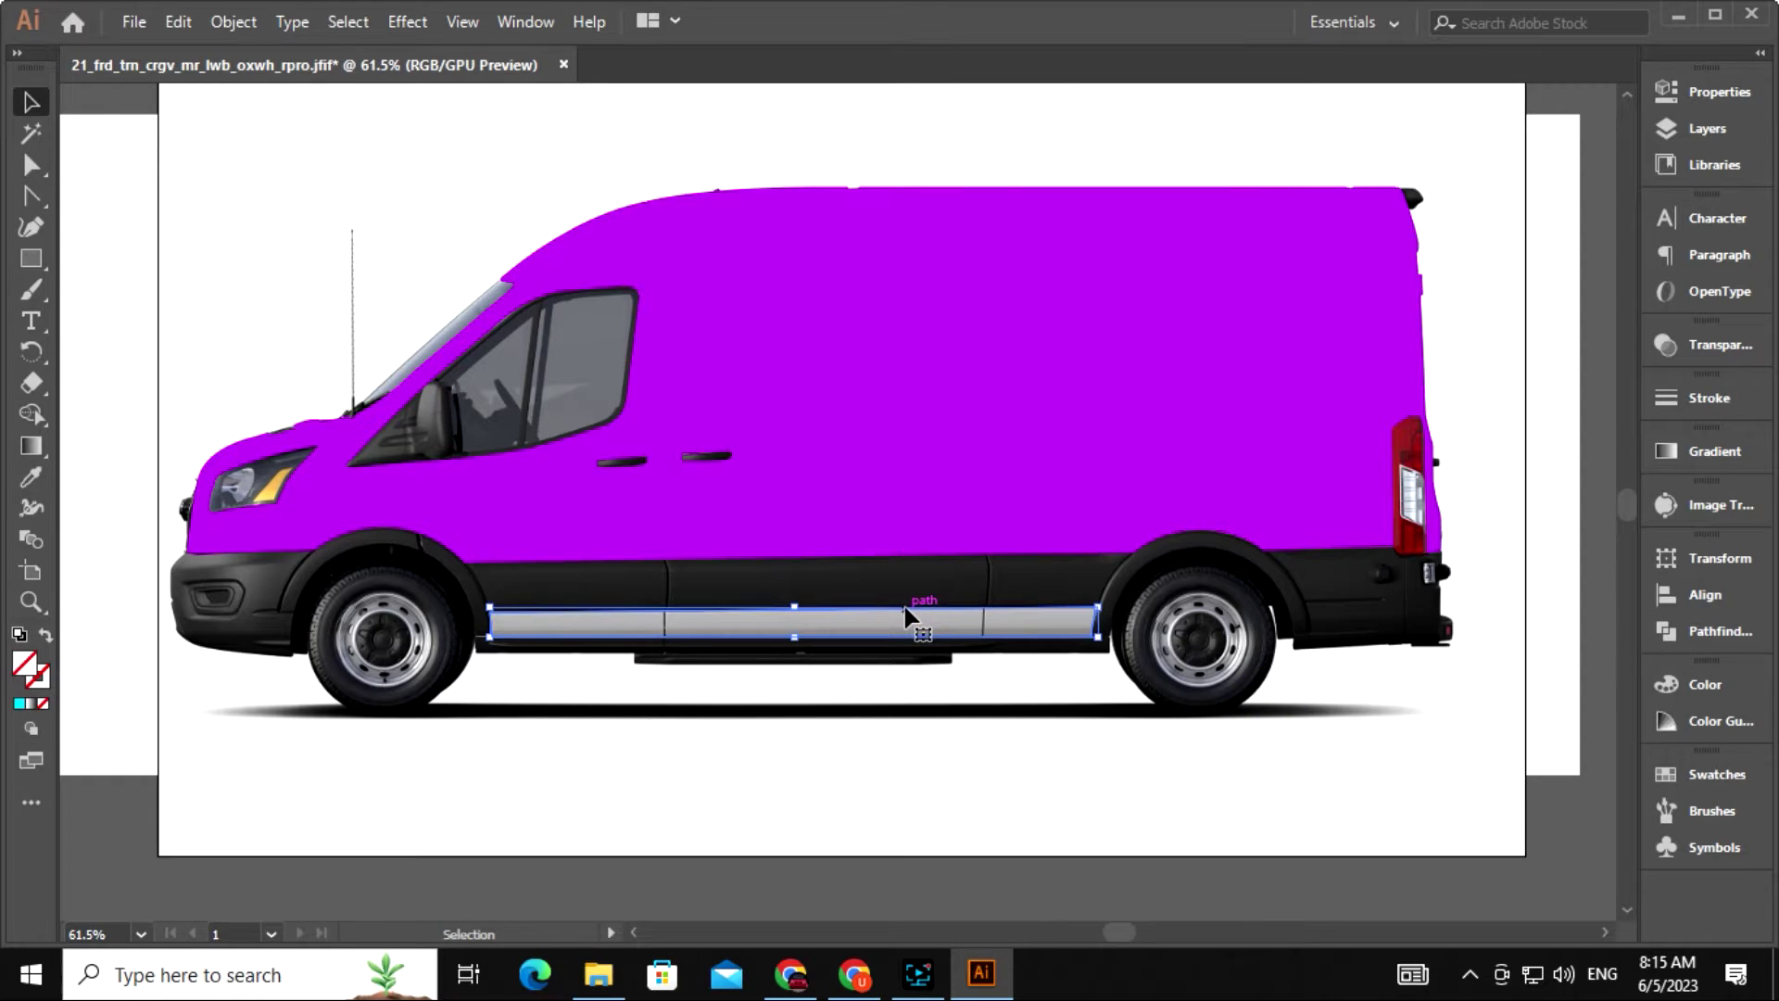
{"action": "key", "text": "i"}
{"action": "left_click", "coordinate": [894, 472]}
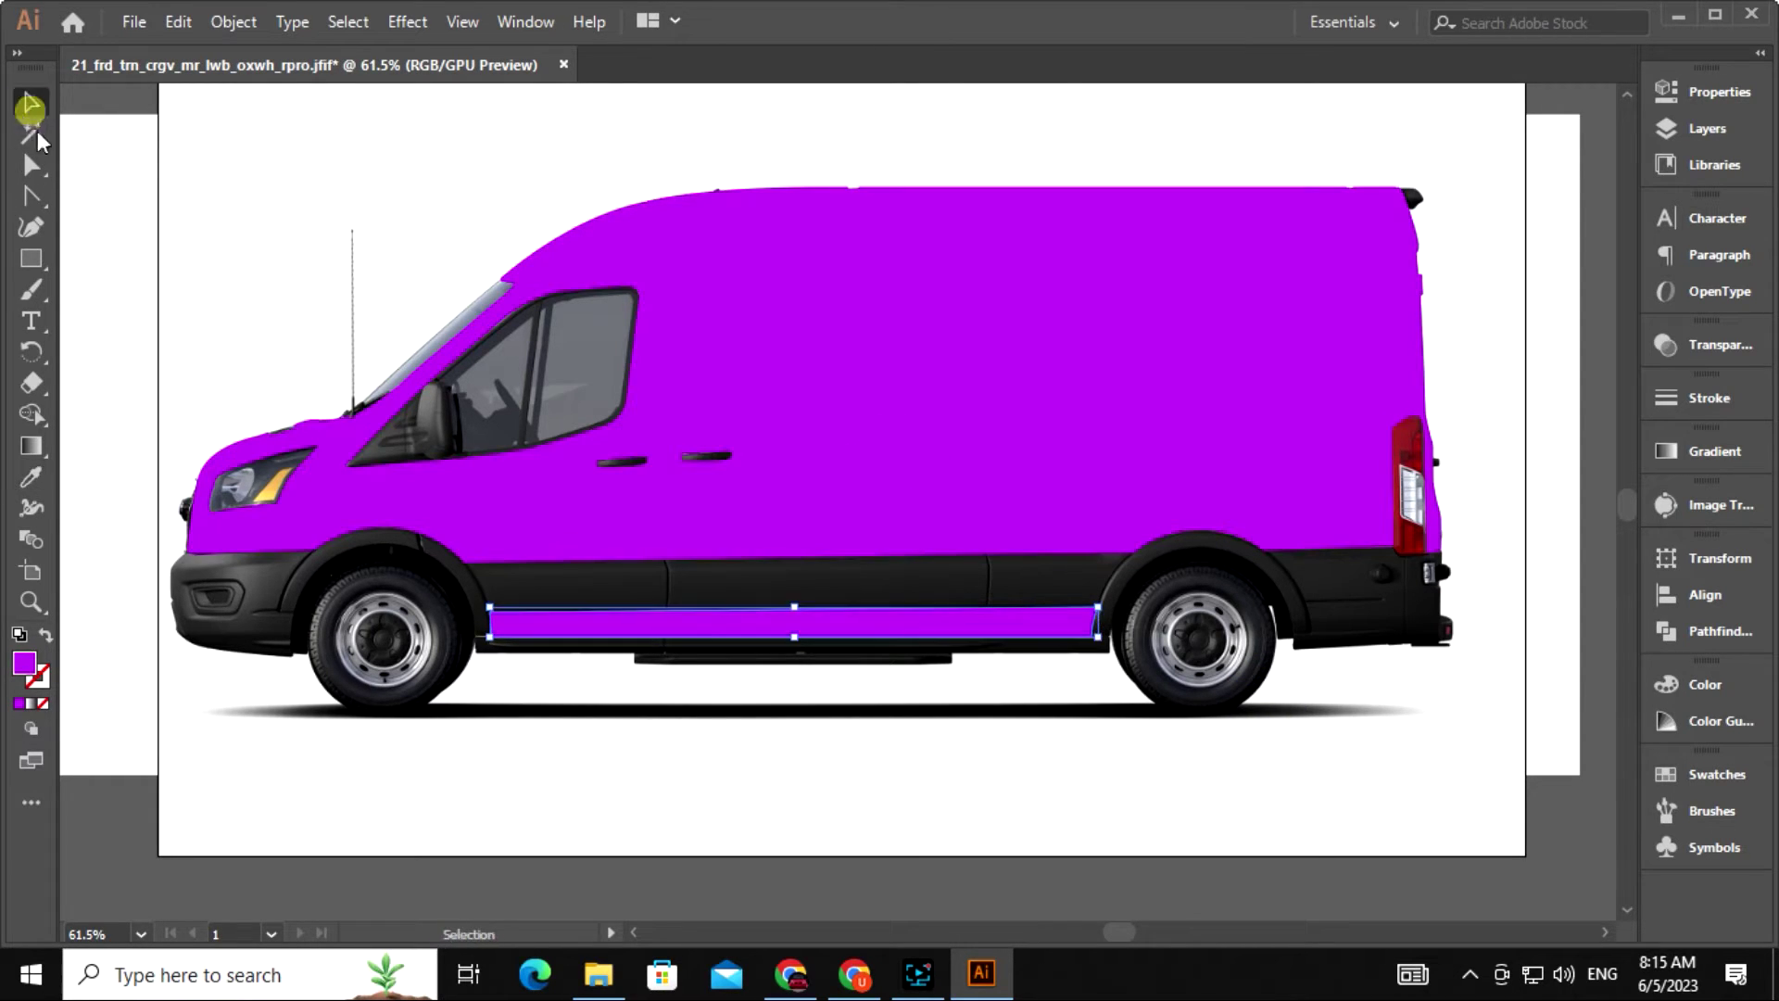
{"action": "left_click", "coordinate": [185, 431]}
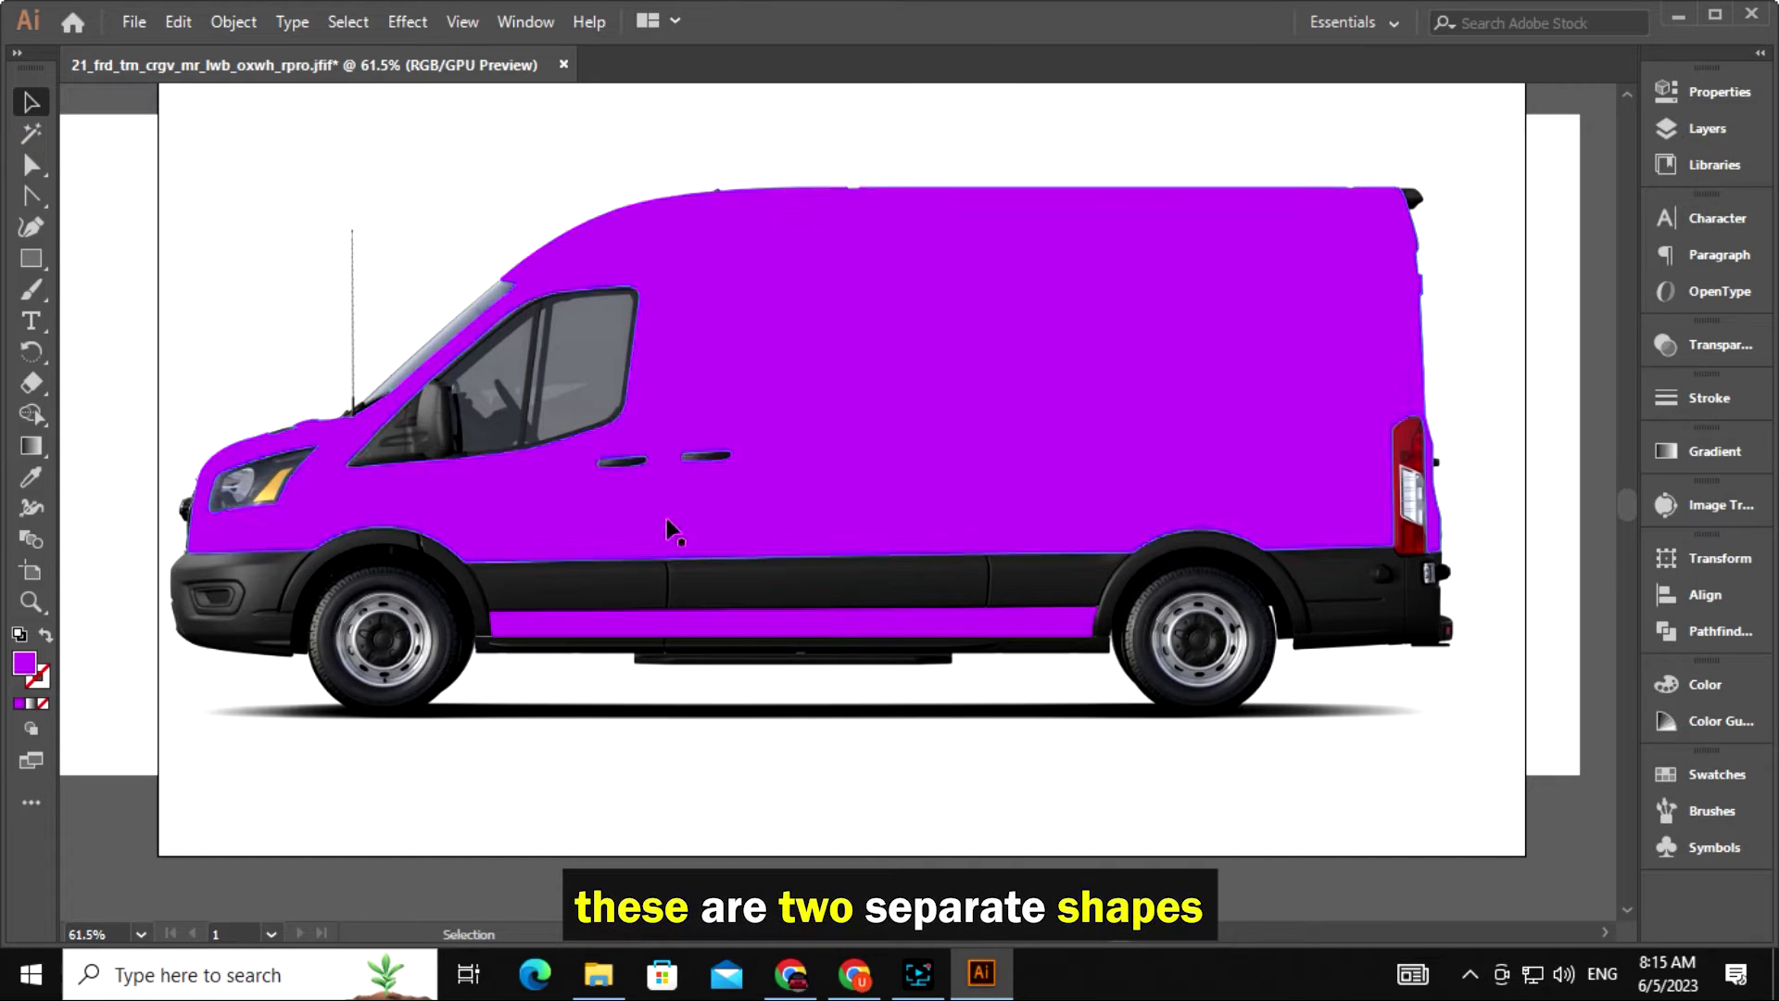
Combine the sill strip and the van body into a single compound path.
{"action": "left_click", "coordinate": [783, 630]}
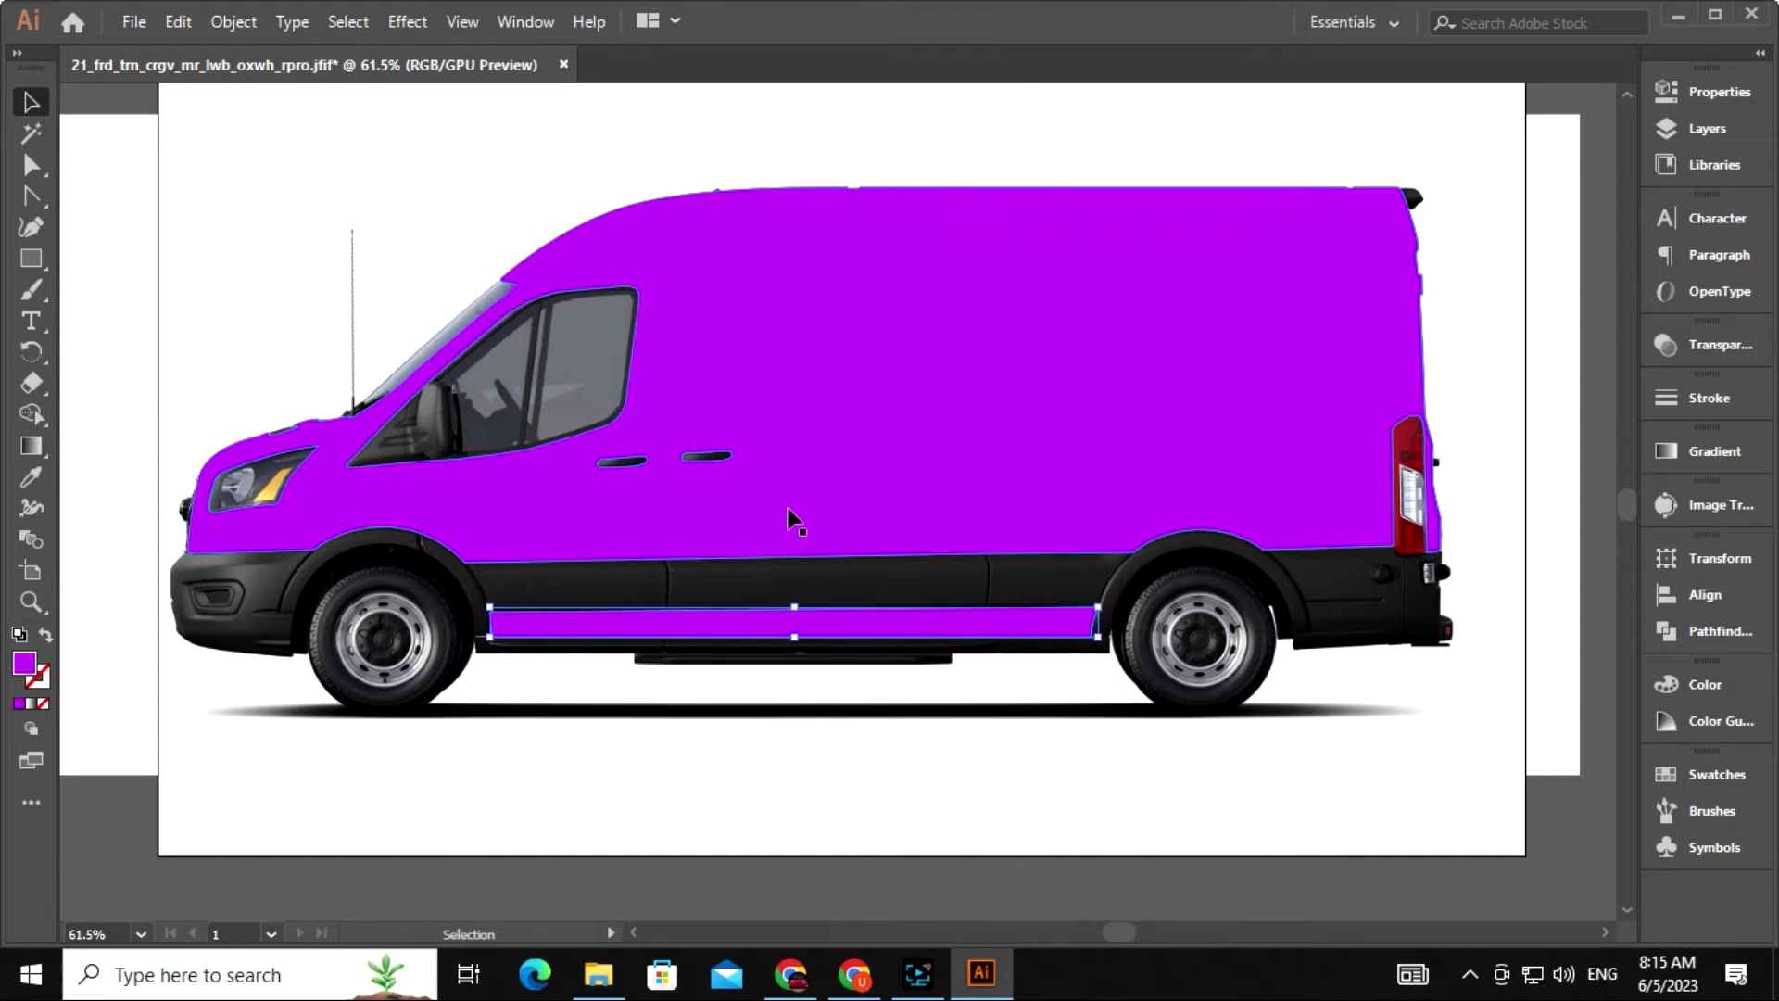
{"action": "left_click", "coordinate": [788, 517], "text": "shift"}
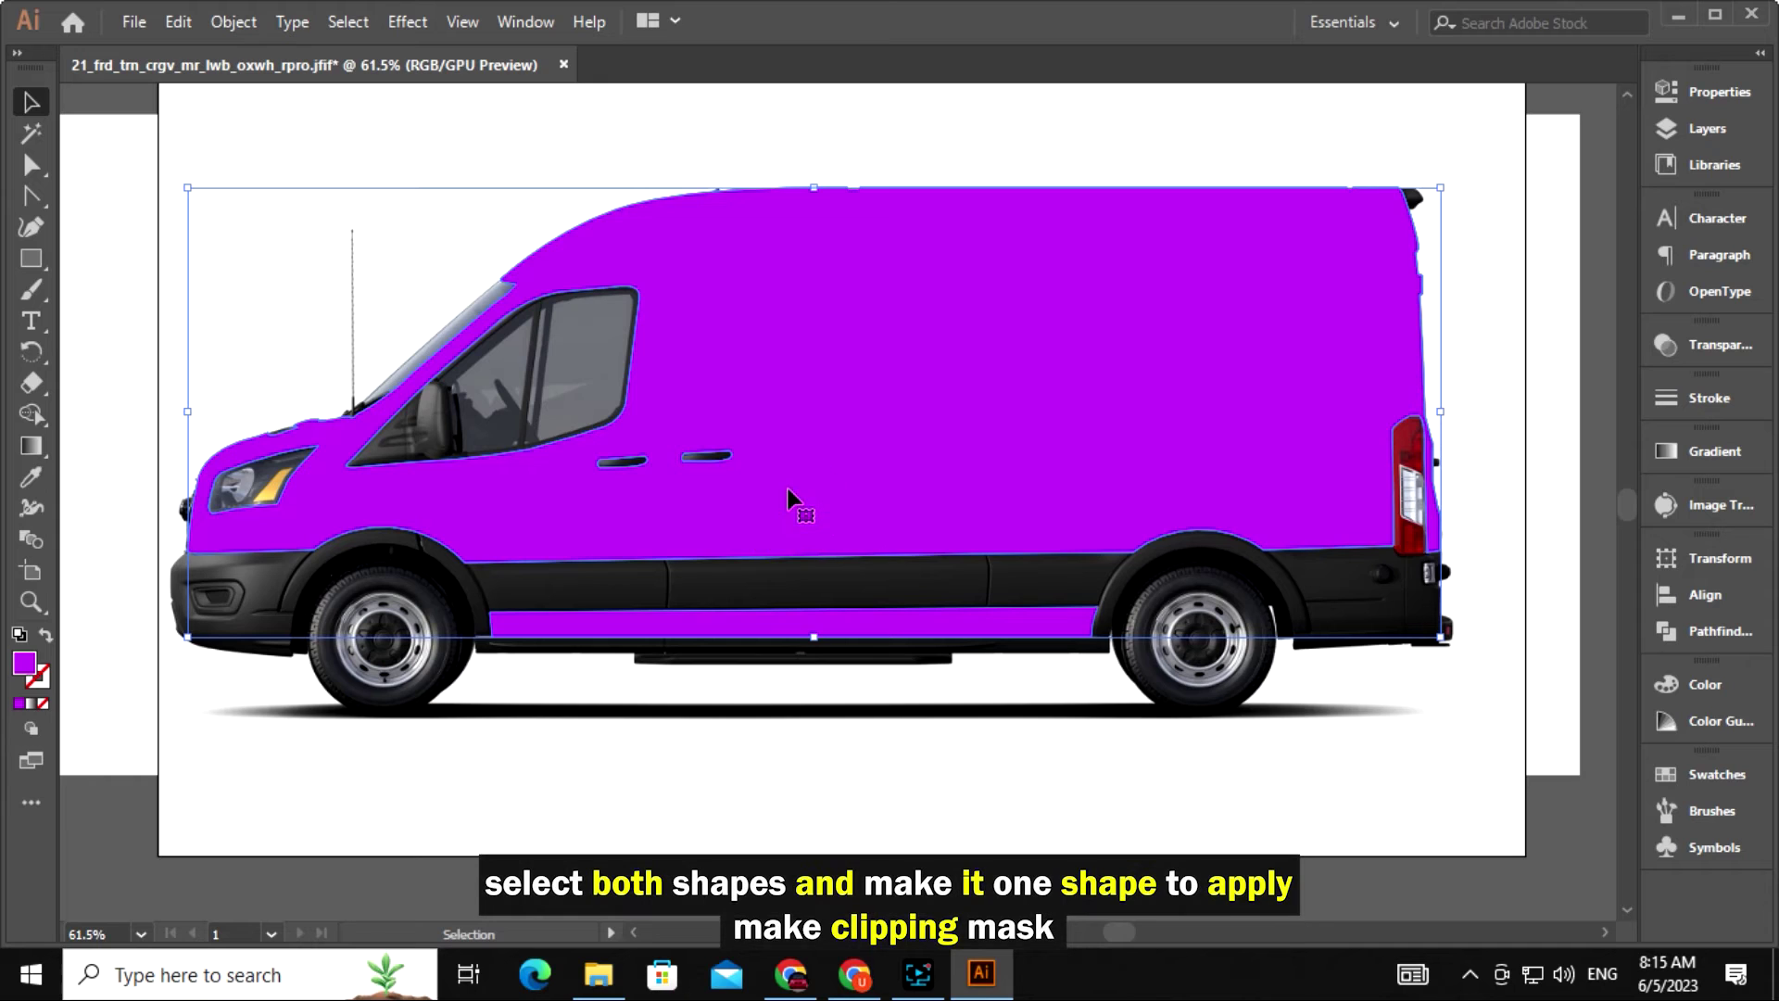
{"action": "left_click", "coordinate": [238, 22]}
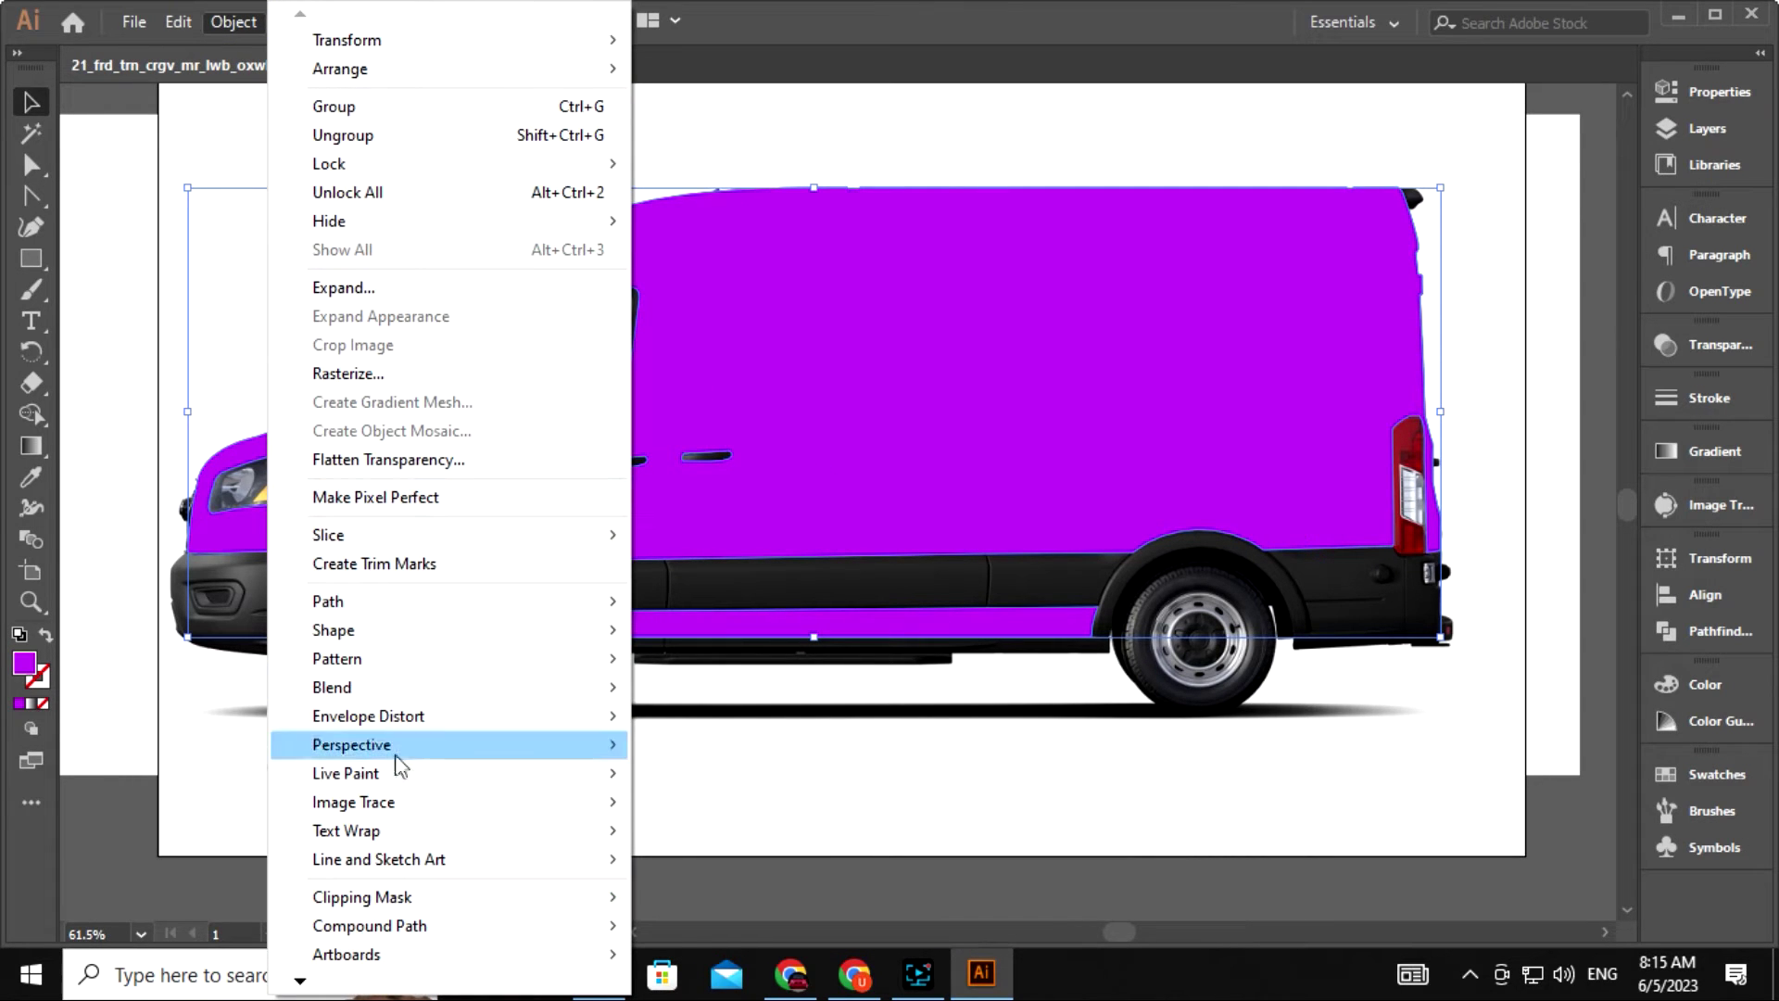
{"action": "mouse_move", "coordinate": [454, 926]}
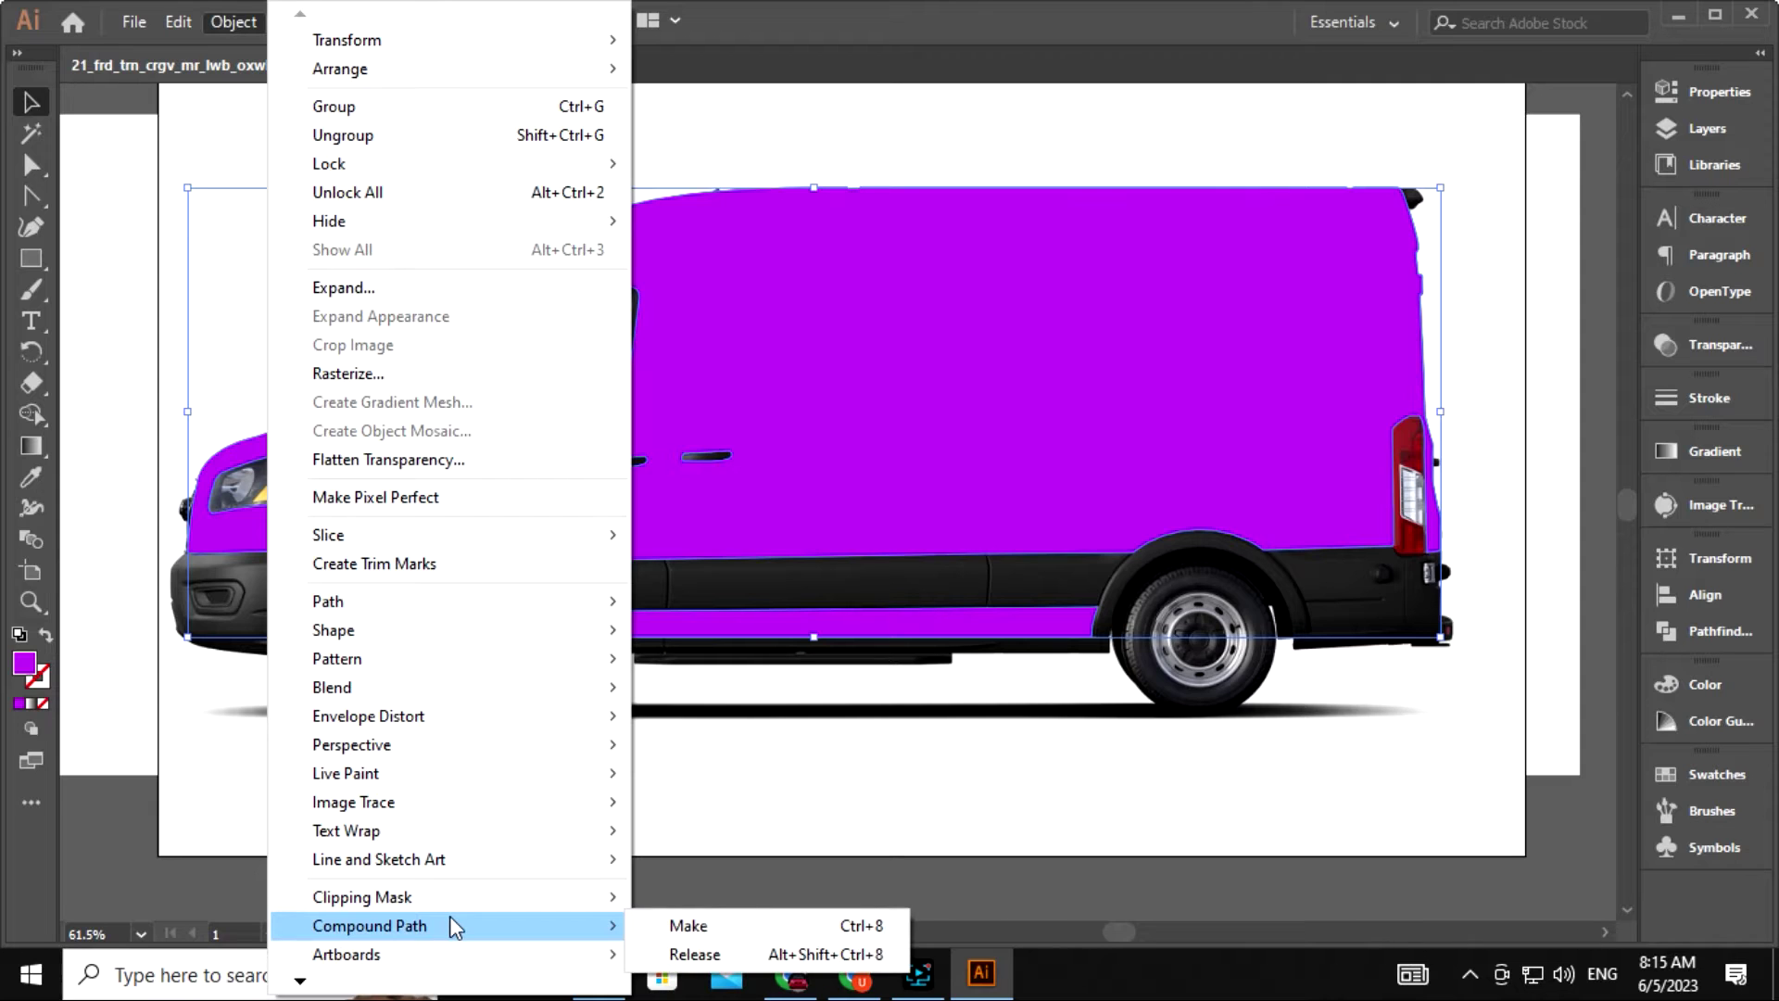
{"action": "left_click", "coordinate": [654, 926]}
{"action": "left_click", "coordinate": [791, 779]}
Check by selecting the sill strip and the body whether they behave as one shape.
{"action": "left_click", "coordinate": [758, 623]}
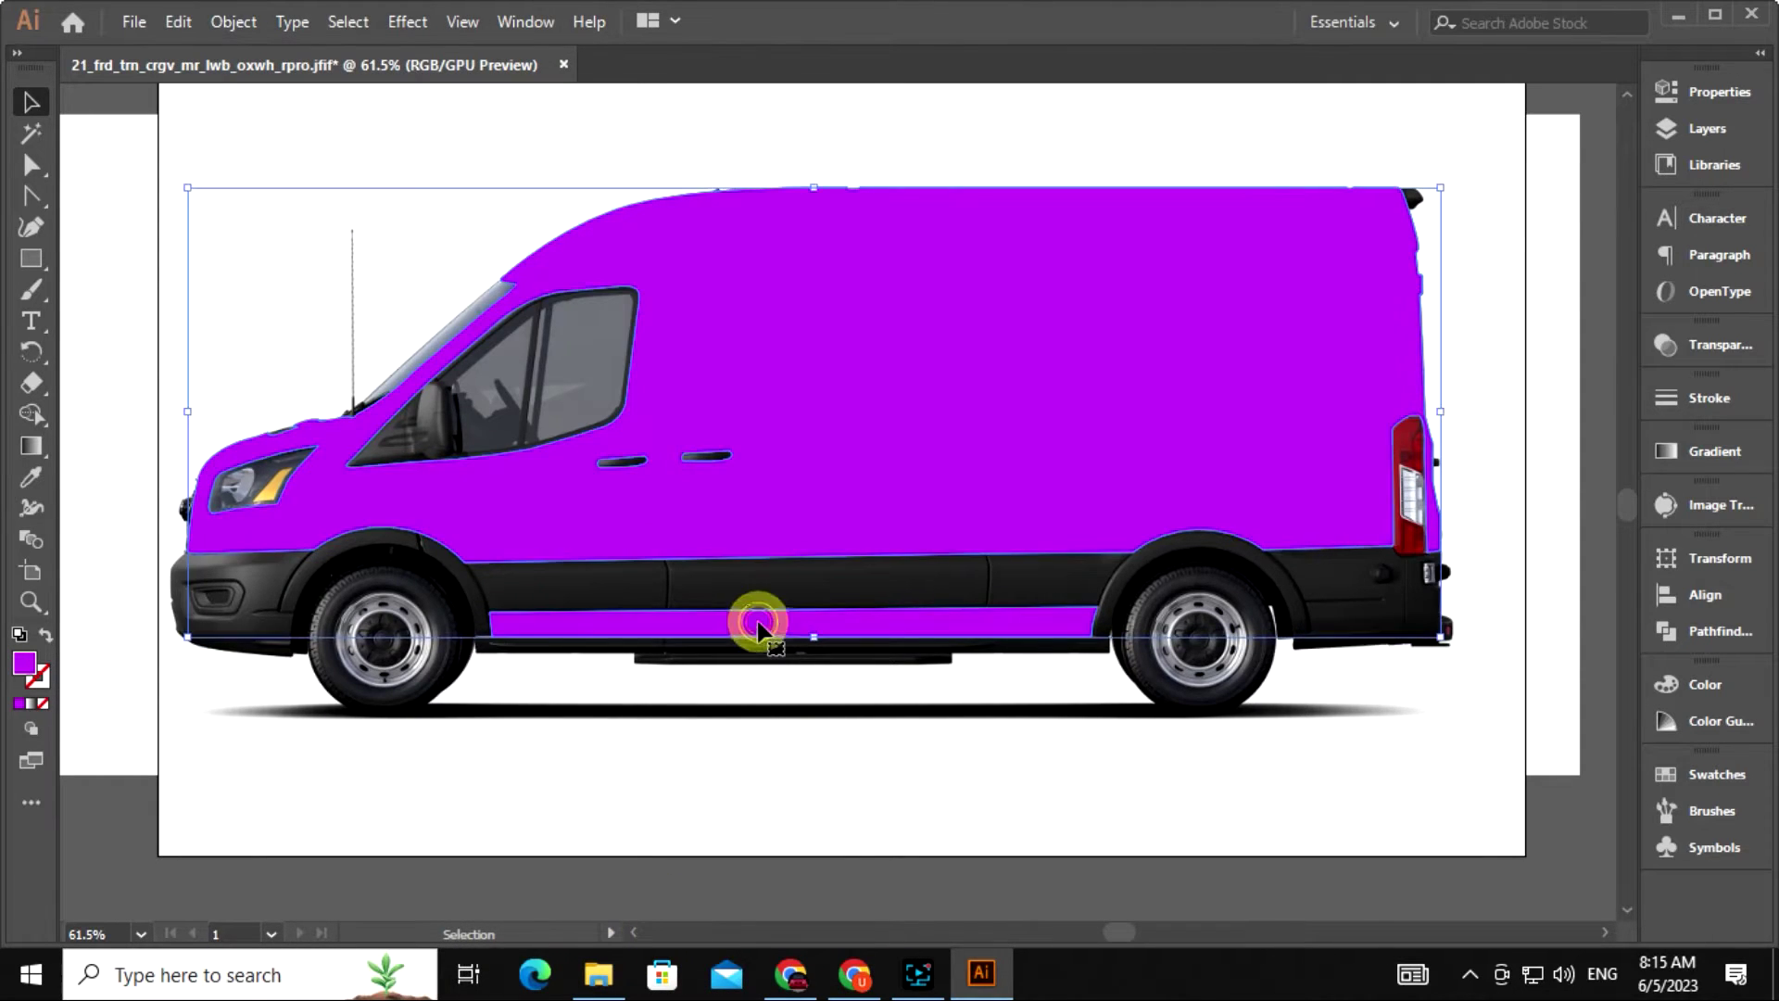
{"action": "left_click", "coordinate": [739, 714]}
{"action": "left_click", "coordinate": [775, 616]}
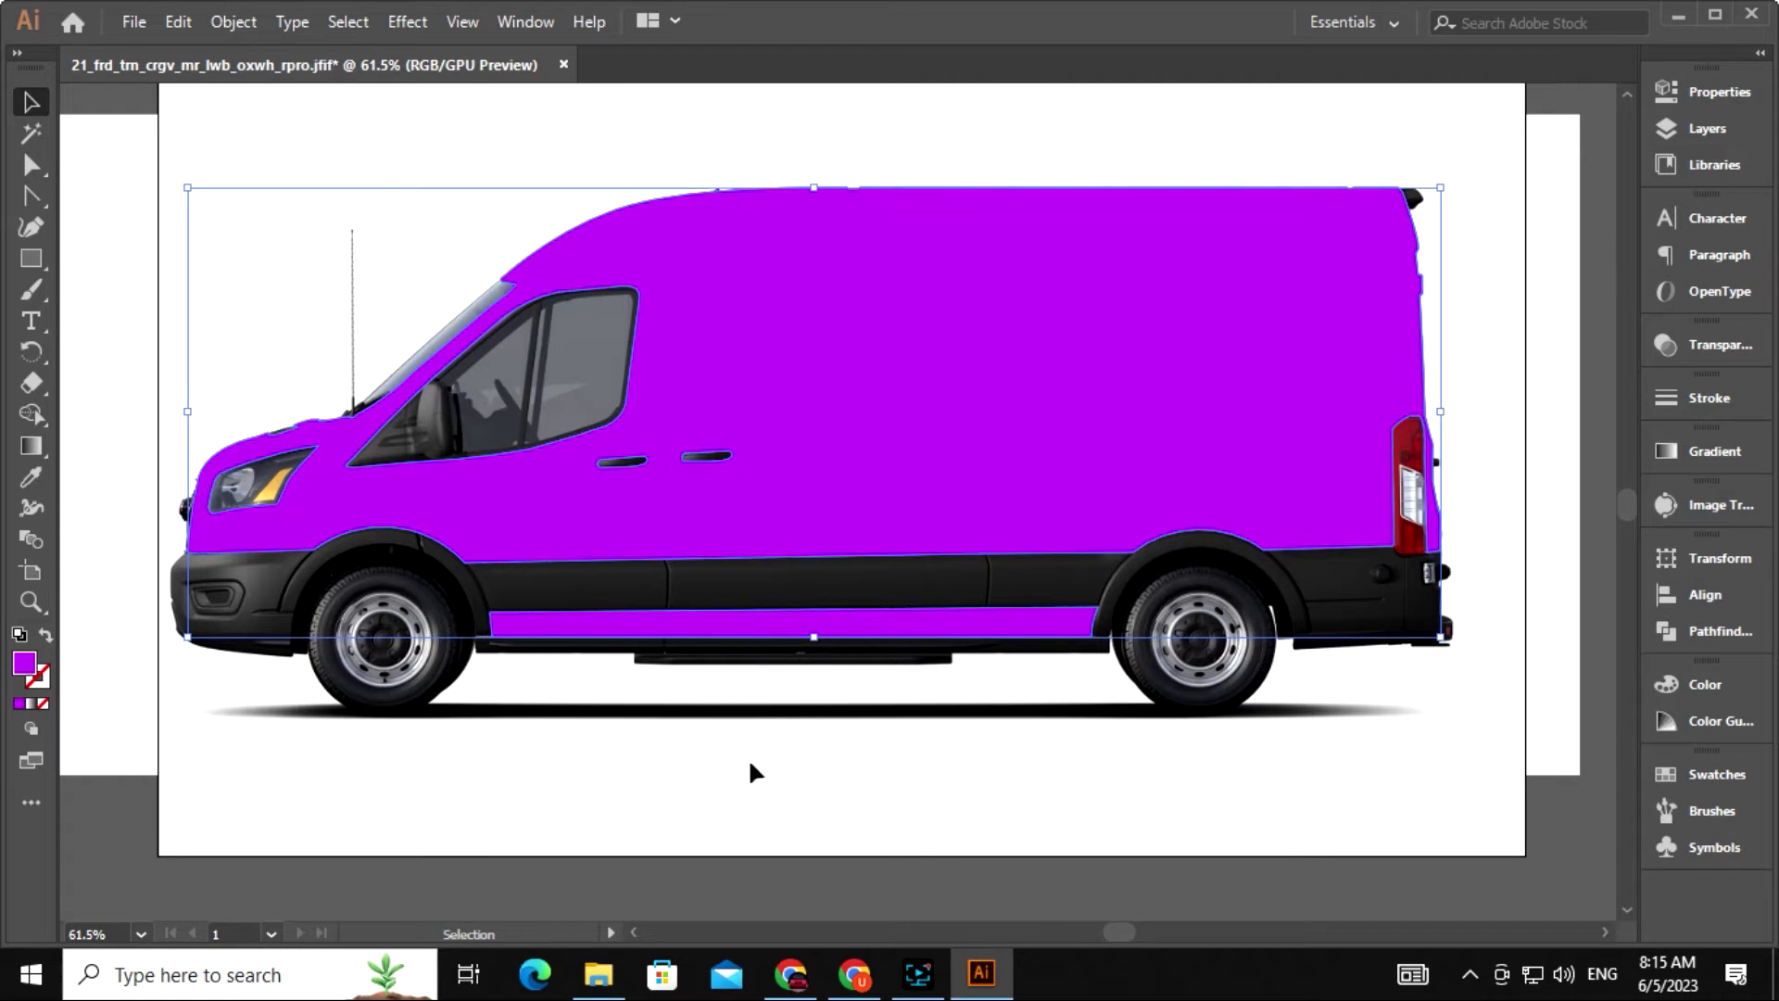
{"action": "left_click", "coordinate": [781, 748]}
{"action": "left_click_drag", "start_coordinate": [804, 761], "coordinate": [791, 766]}
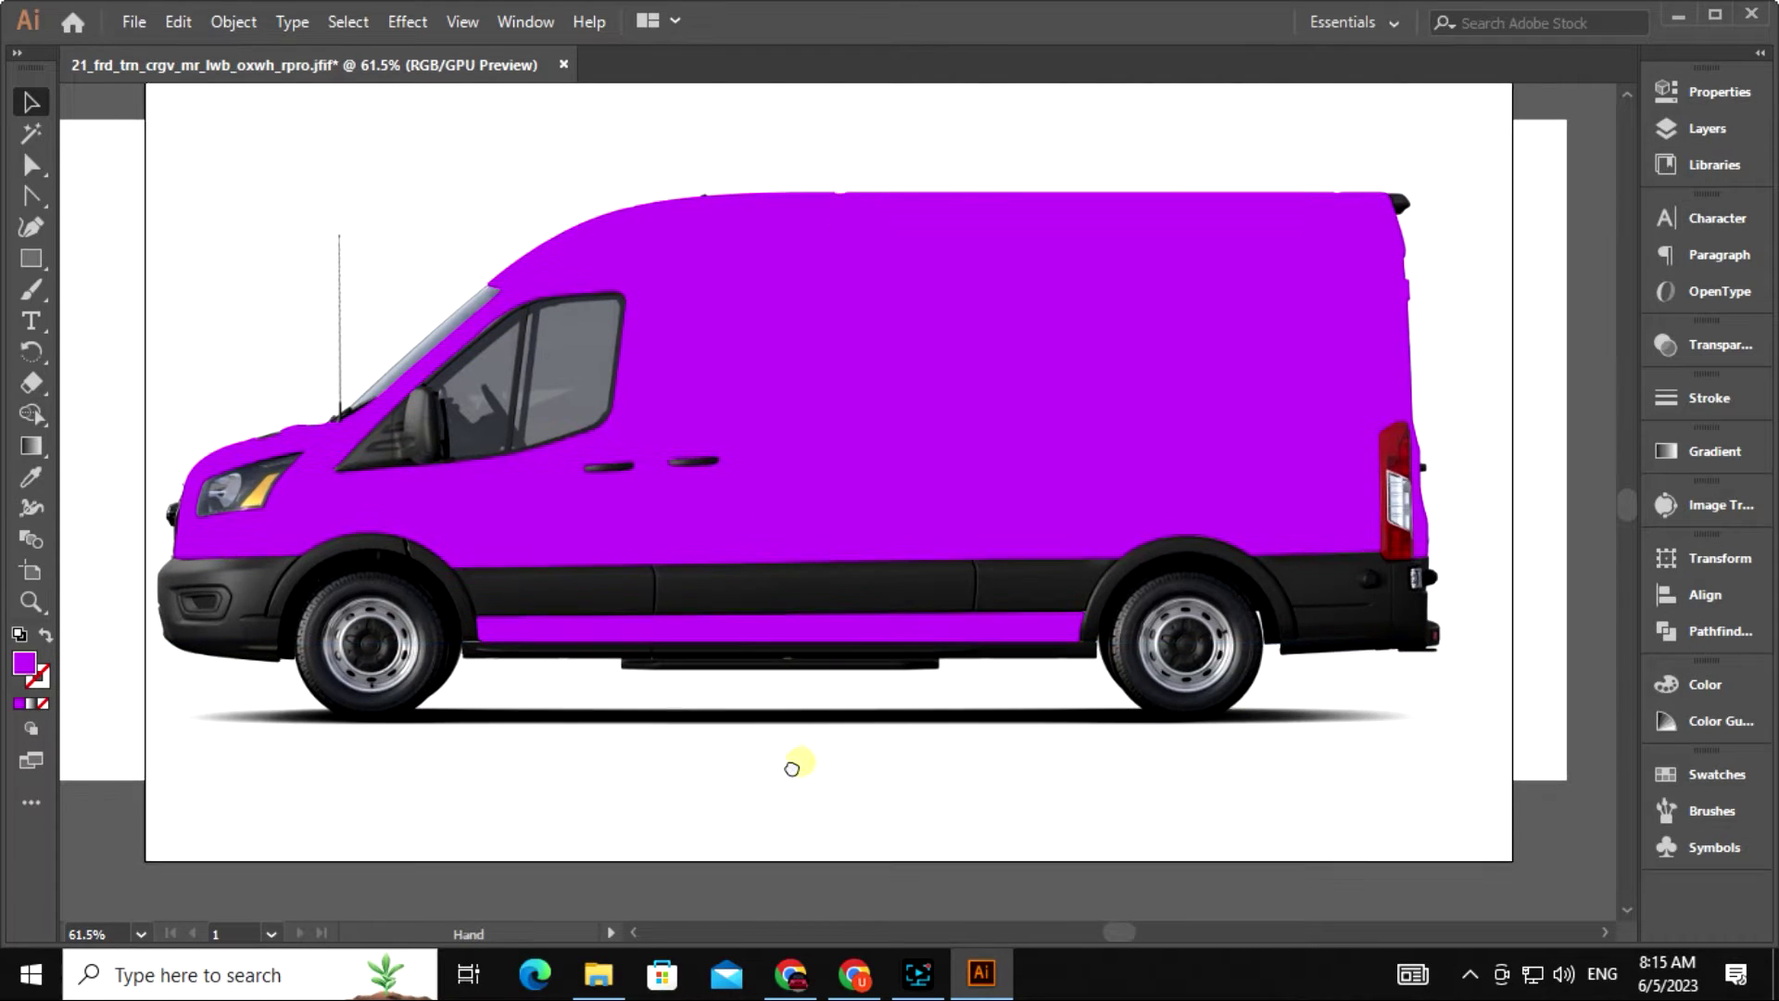
{"action": "left_click", "coordinate": [775, 511]}
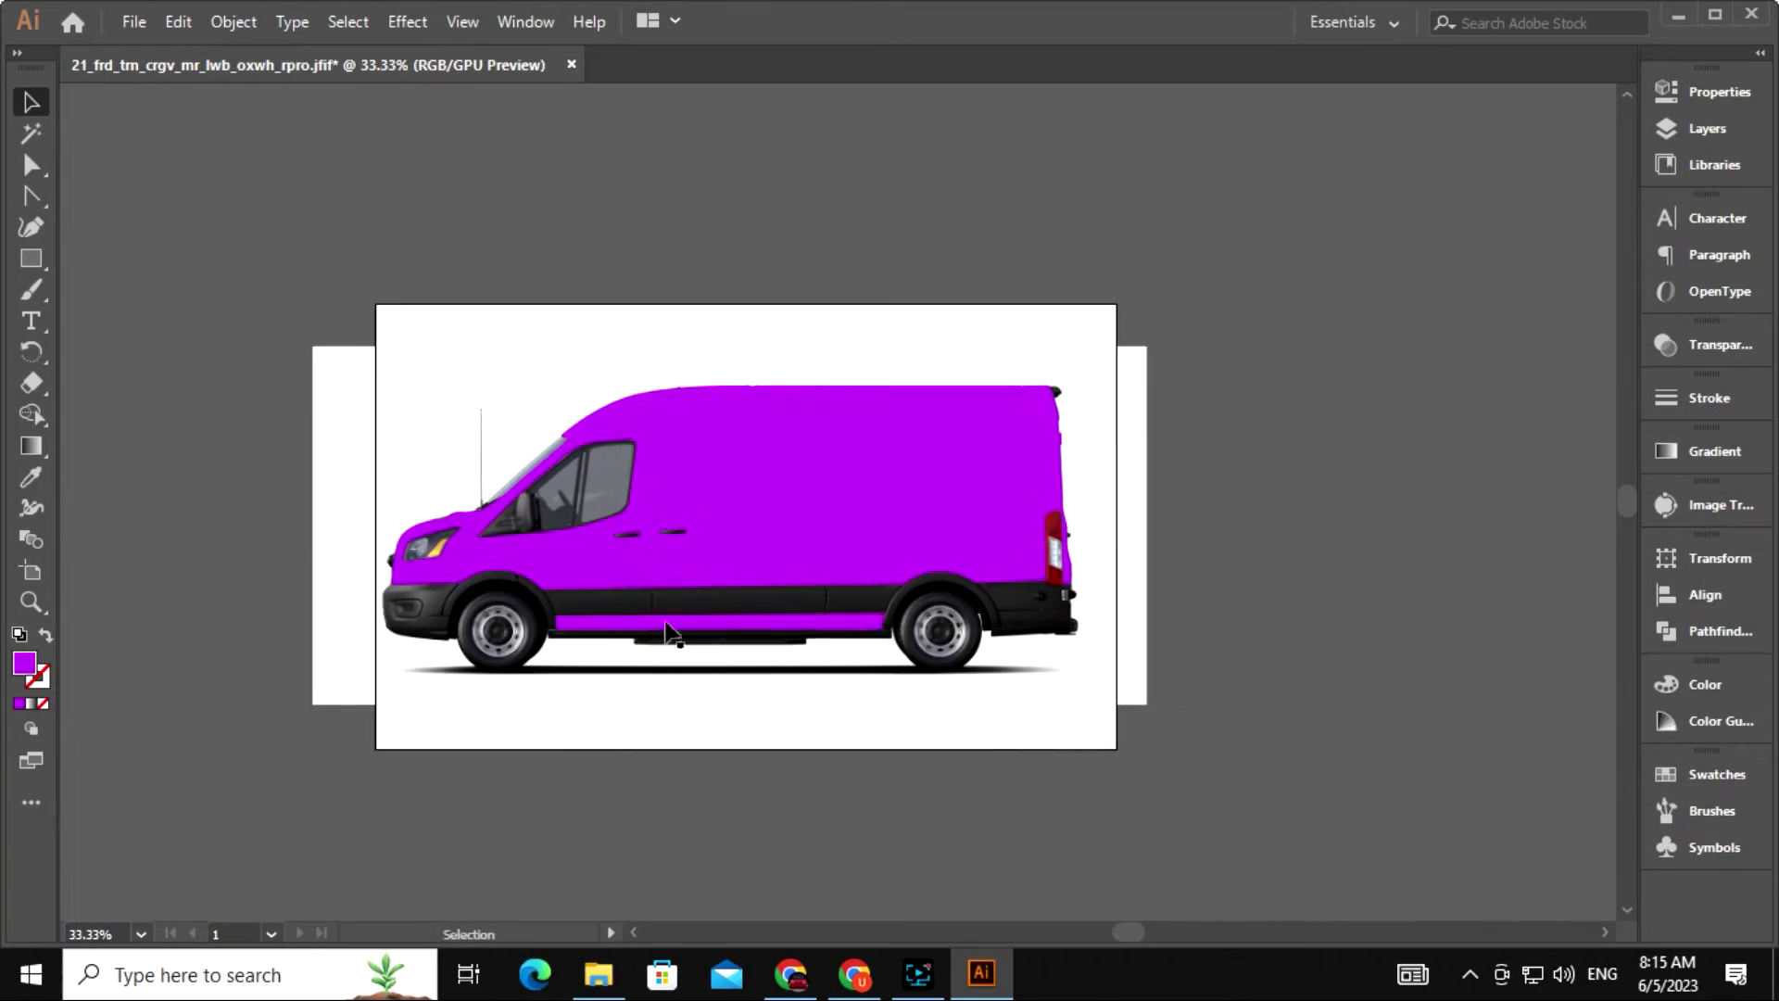
Draw a long horizontal rectangle across the van's lower body, extending past both ends, and fill it with red ED001D.
{"action": "key", "text": "m"}
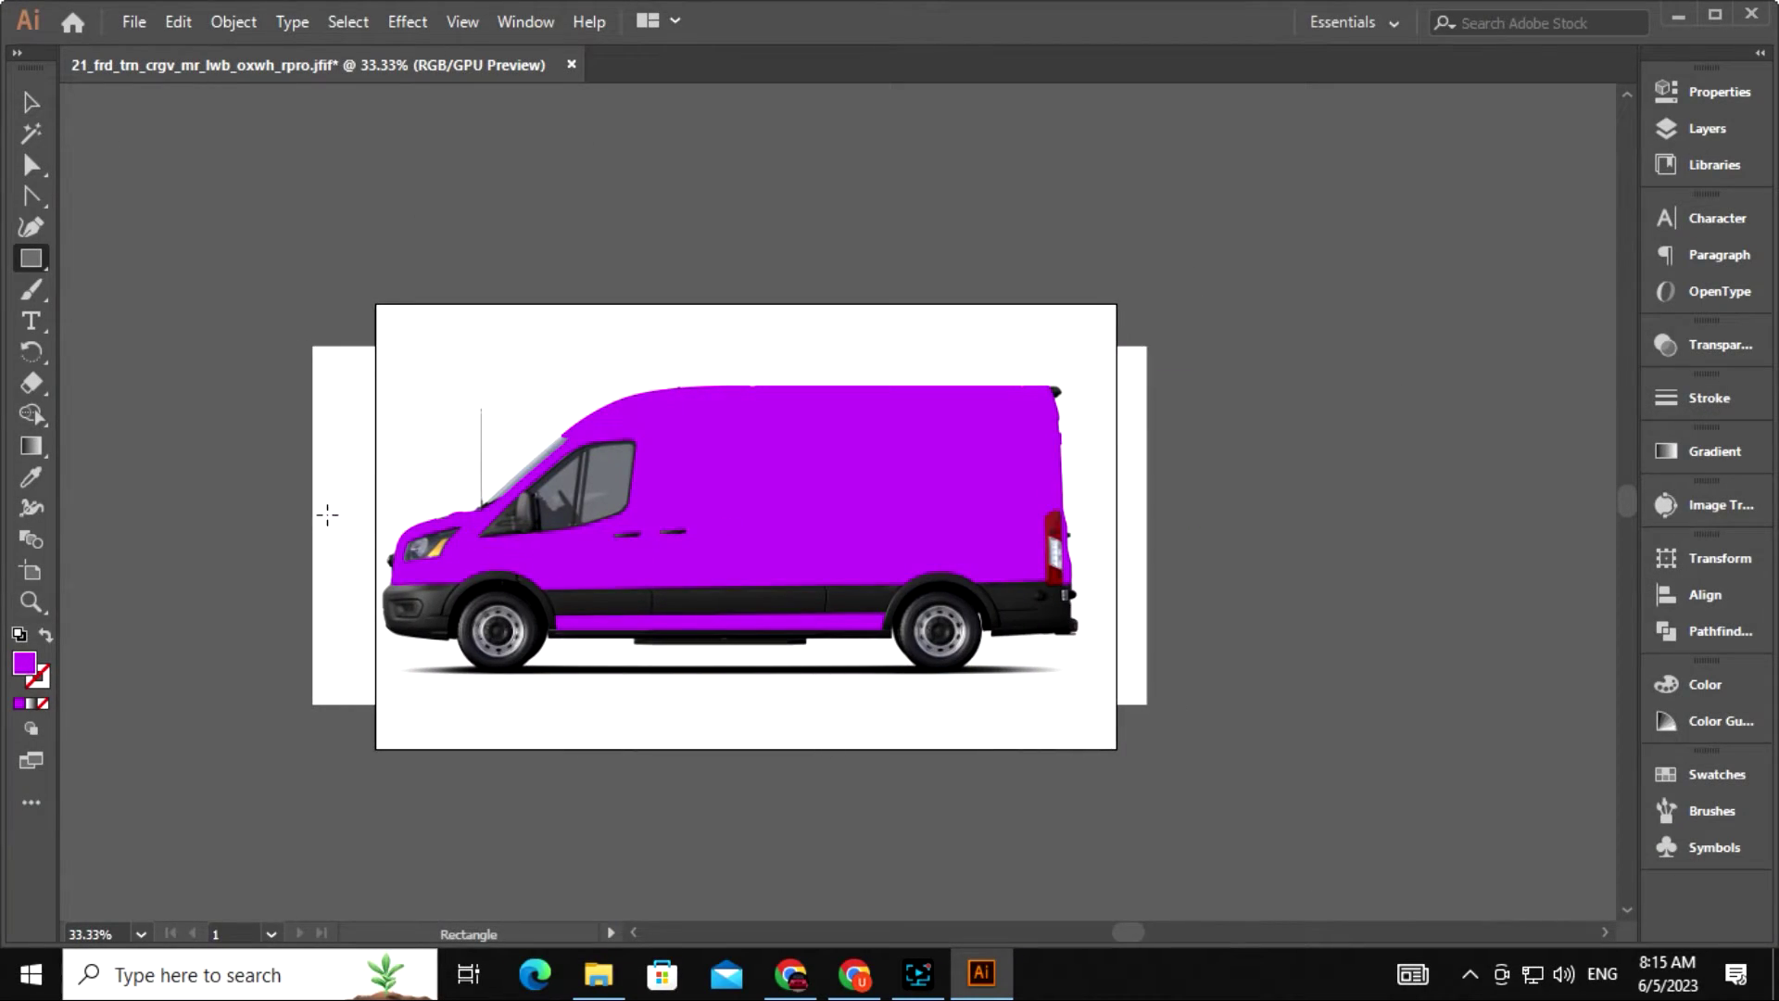
{"action": "left_click_drag", "start_coordinate": [339, 506], "coordinate": [1134, 576]}
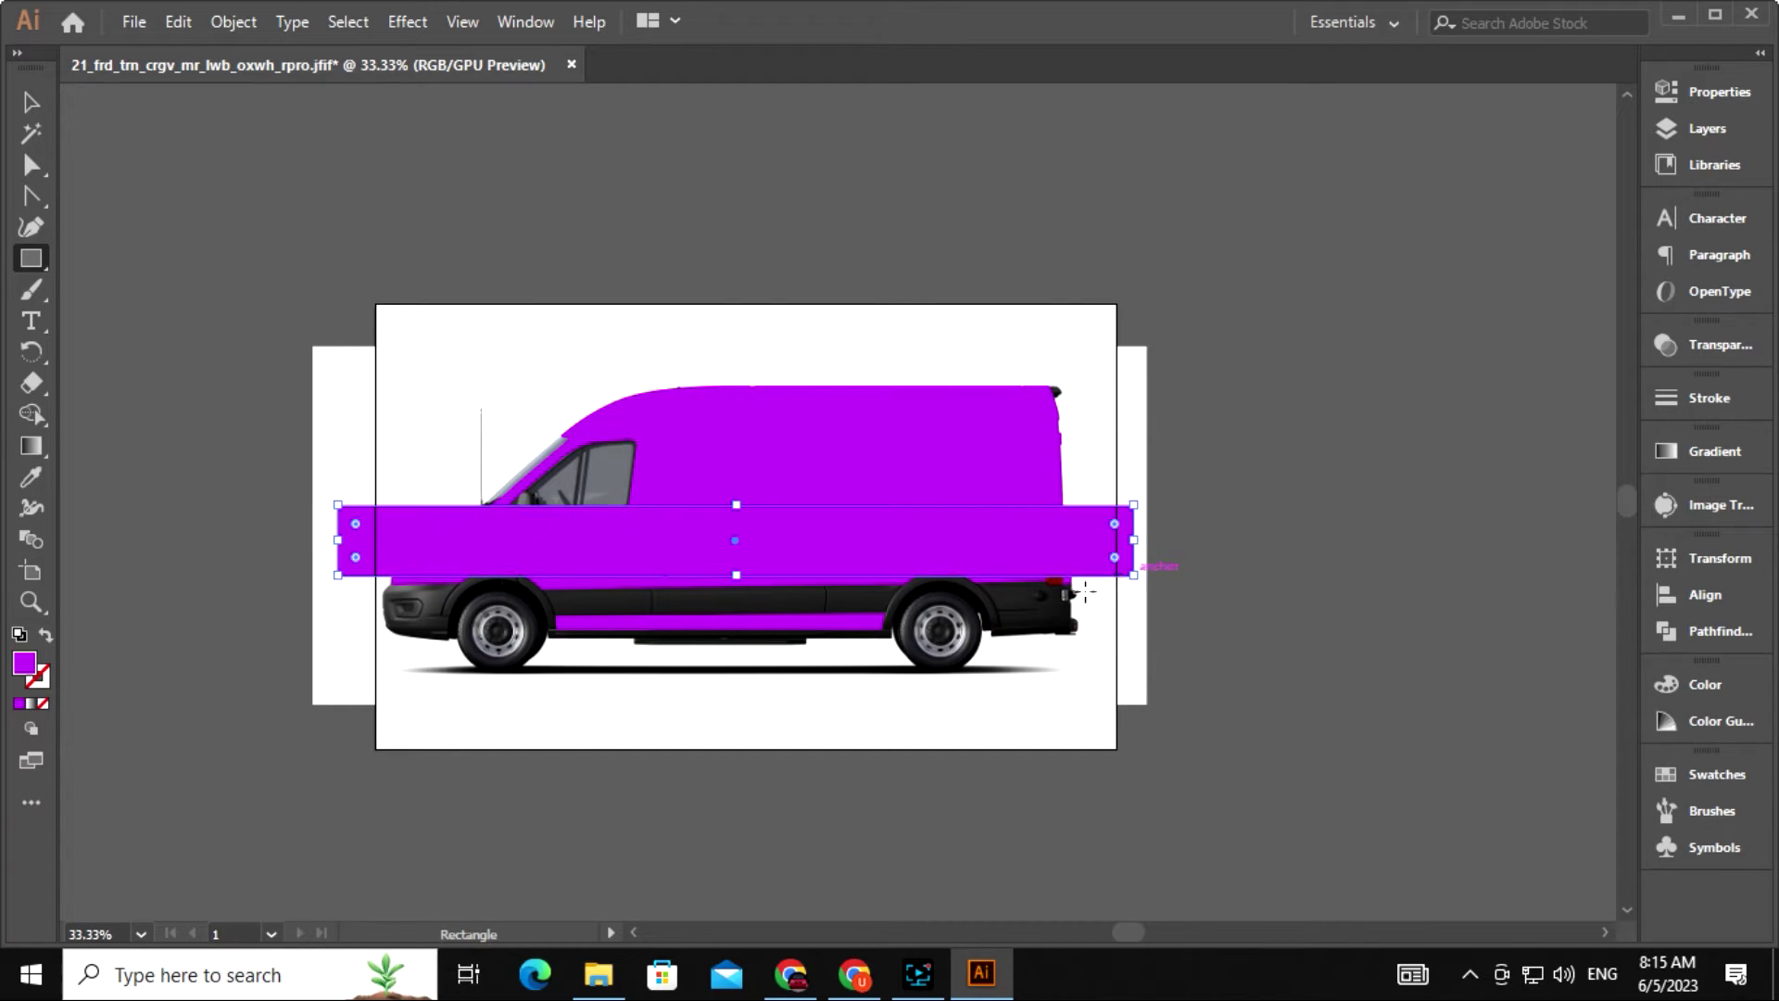
{"action": "left_click", "coordinate": [30, 102]}
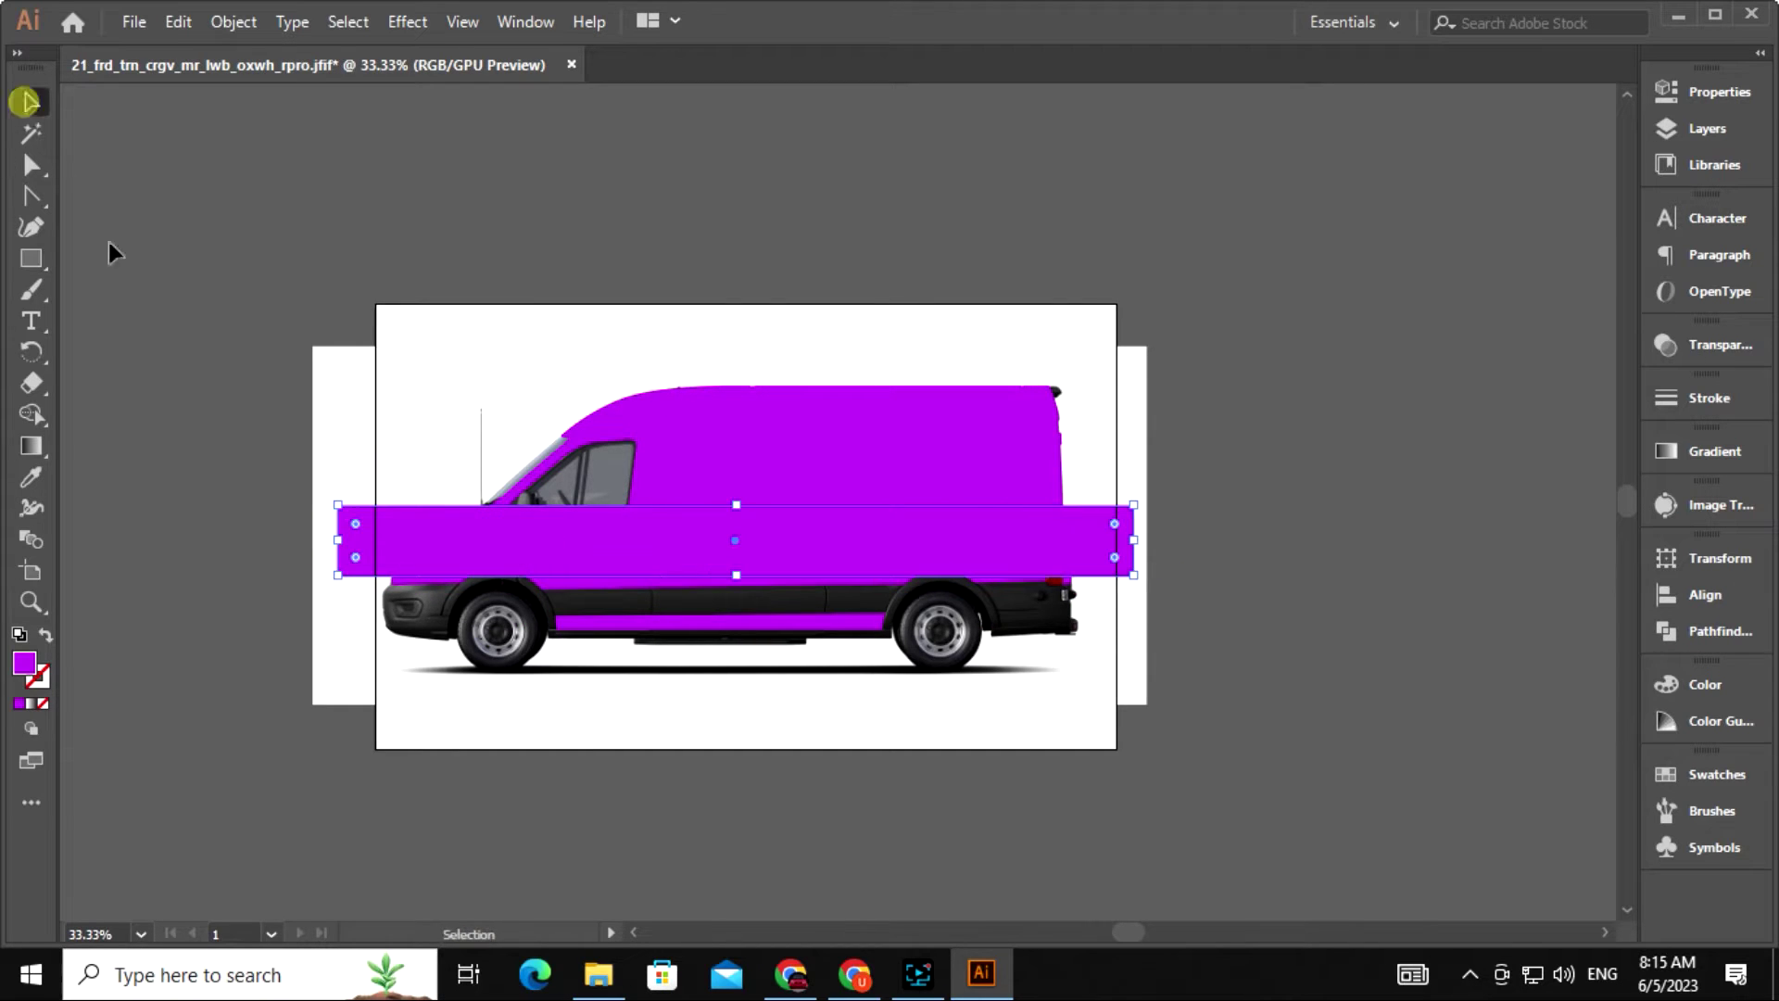
{"action": "double_click", "coordinate": [24, 664]}
{"action": "left_click", "coordinate": [921, 339]}
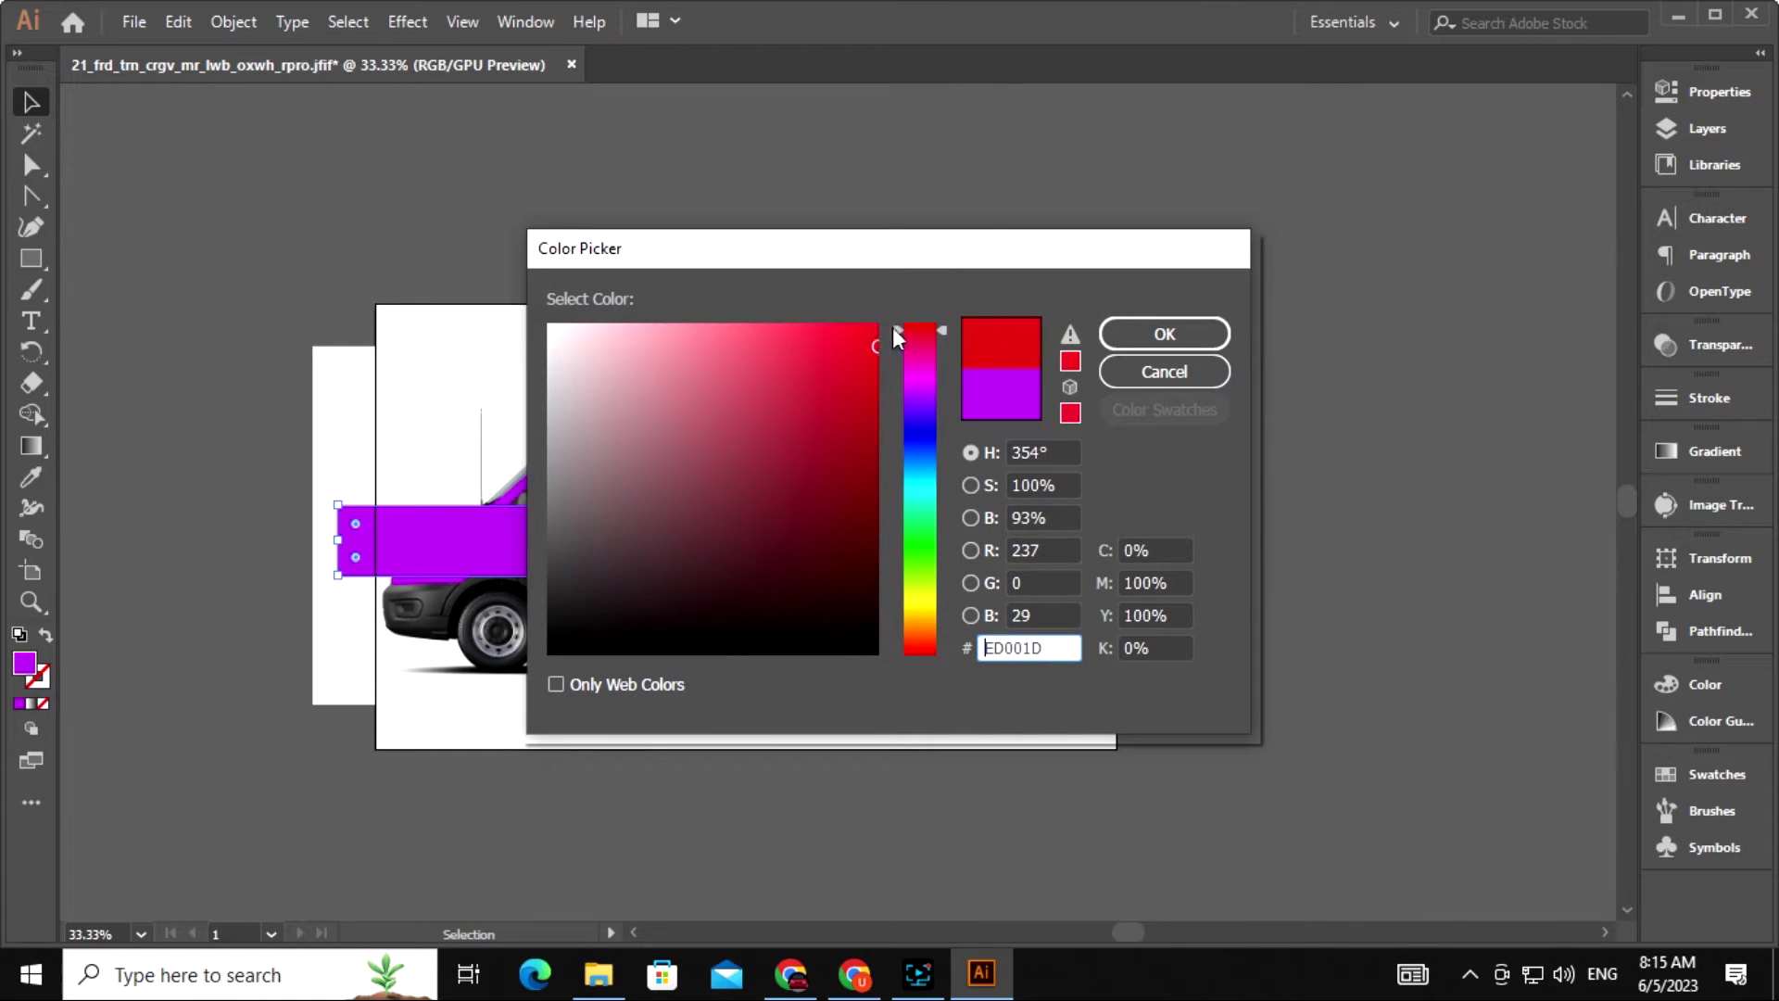
{"action": "left_click", "coordinate": [1112, 336]}
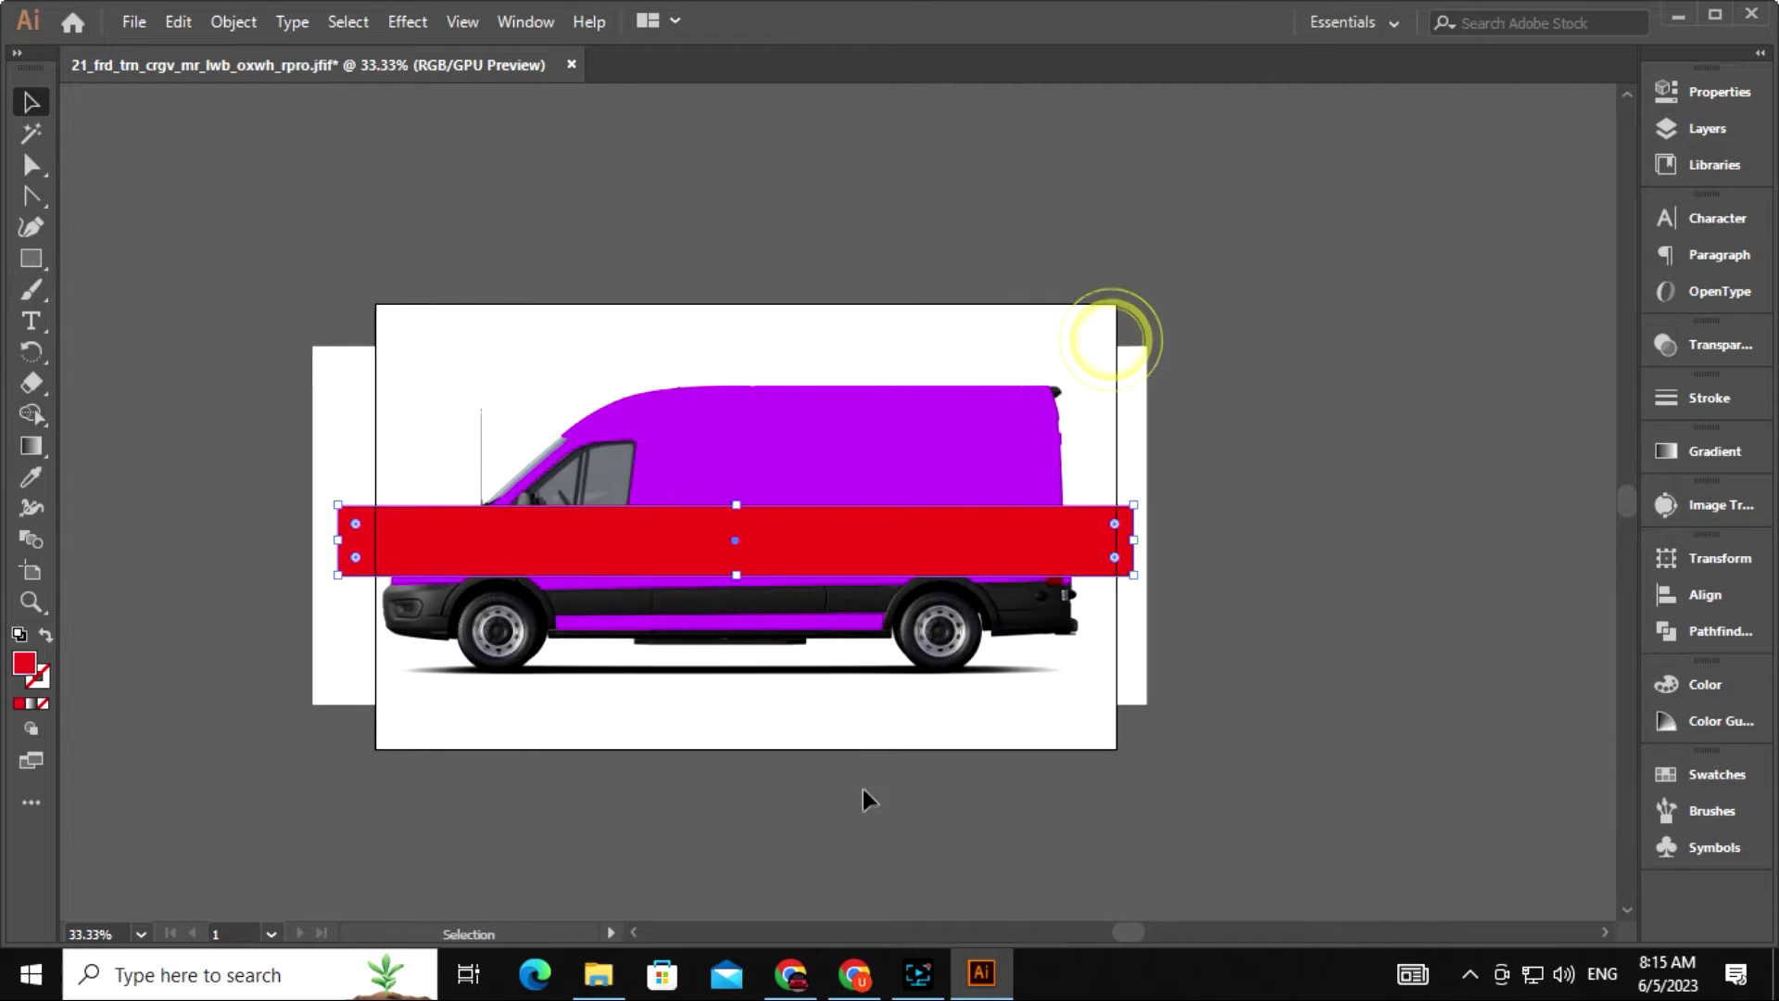
Shift the red rectangle slightly toward the van's front, send it behind the purple body, and clip it to the body shape.
{"action": "left_click_drag", "start_coordinate": [891, 544], "coordinate": [873, 543]}
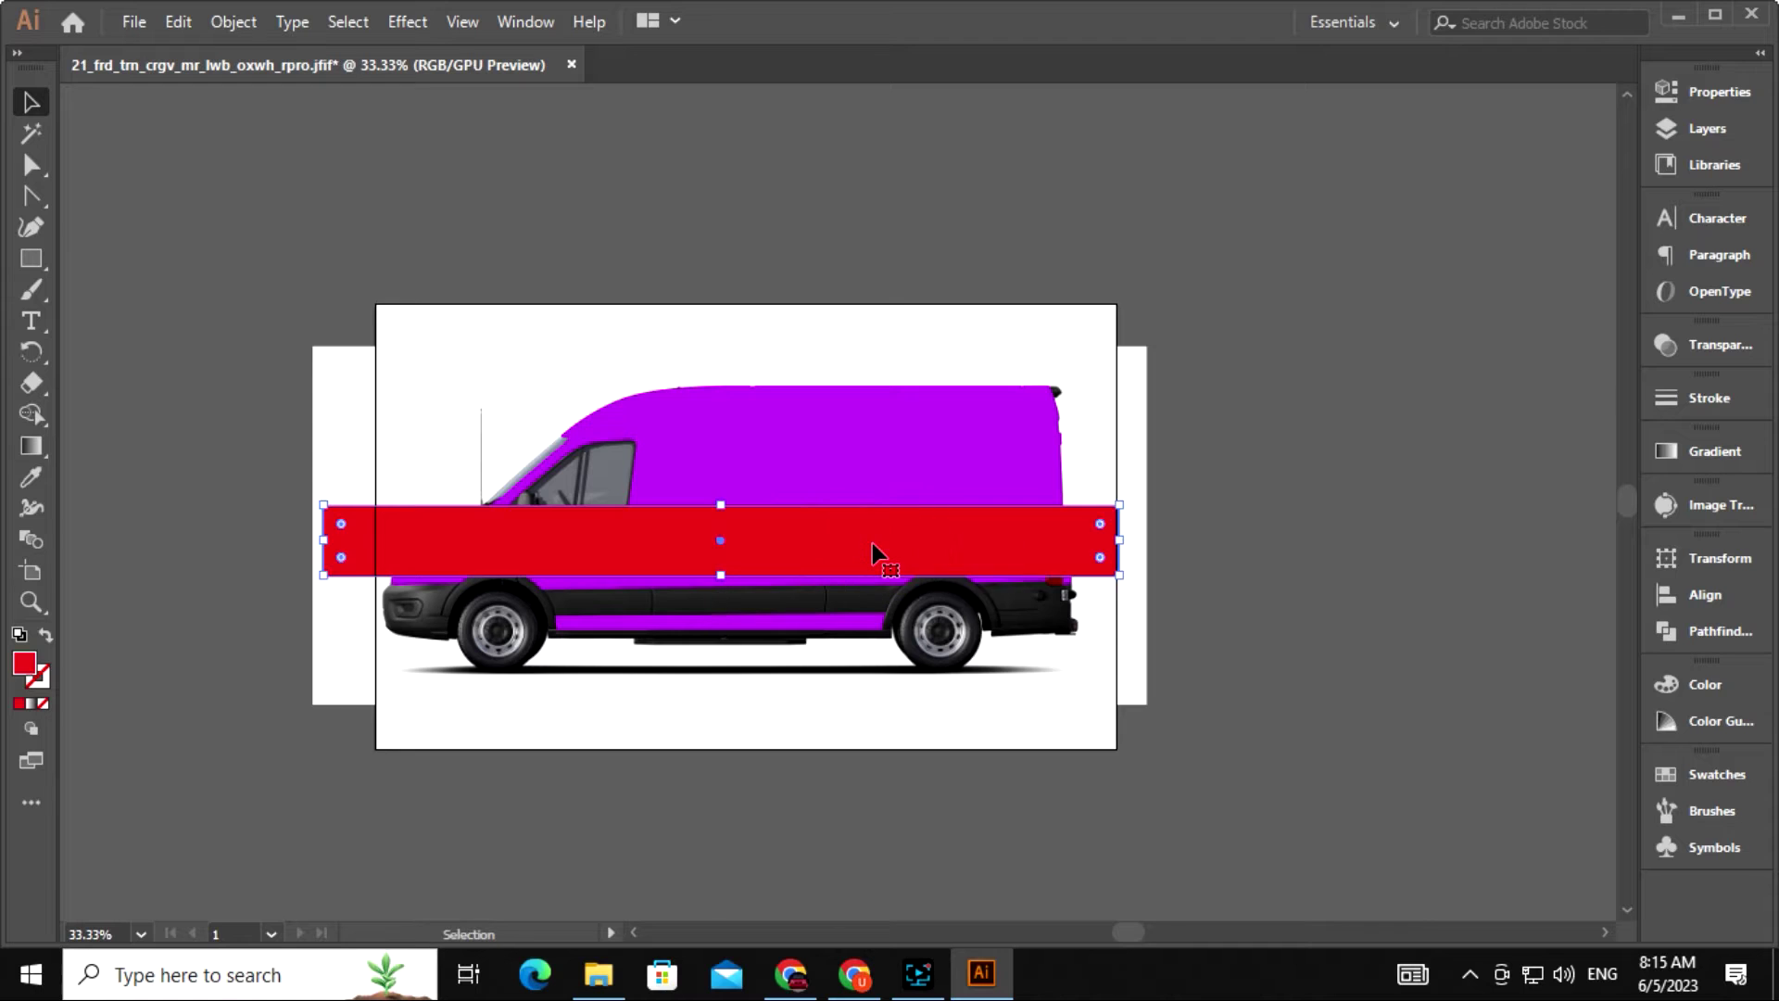
{"action": "key", "text": "ctrl+bracketleft"}
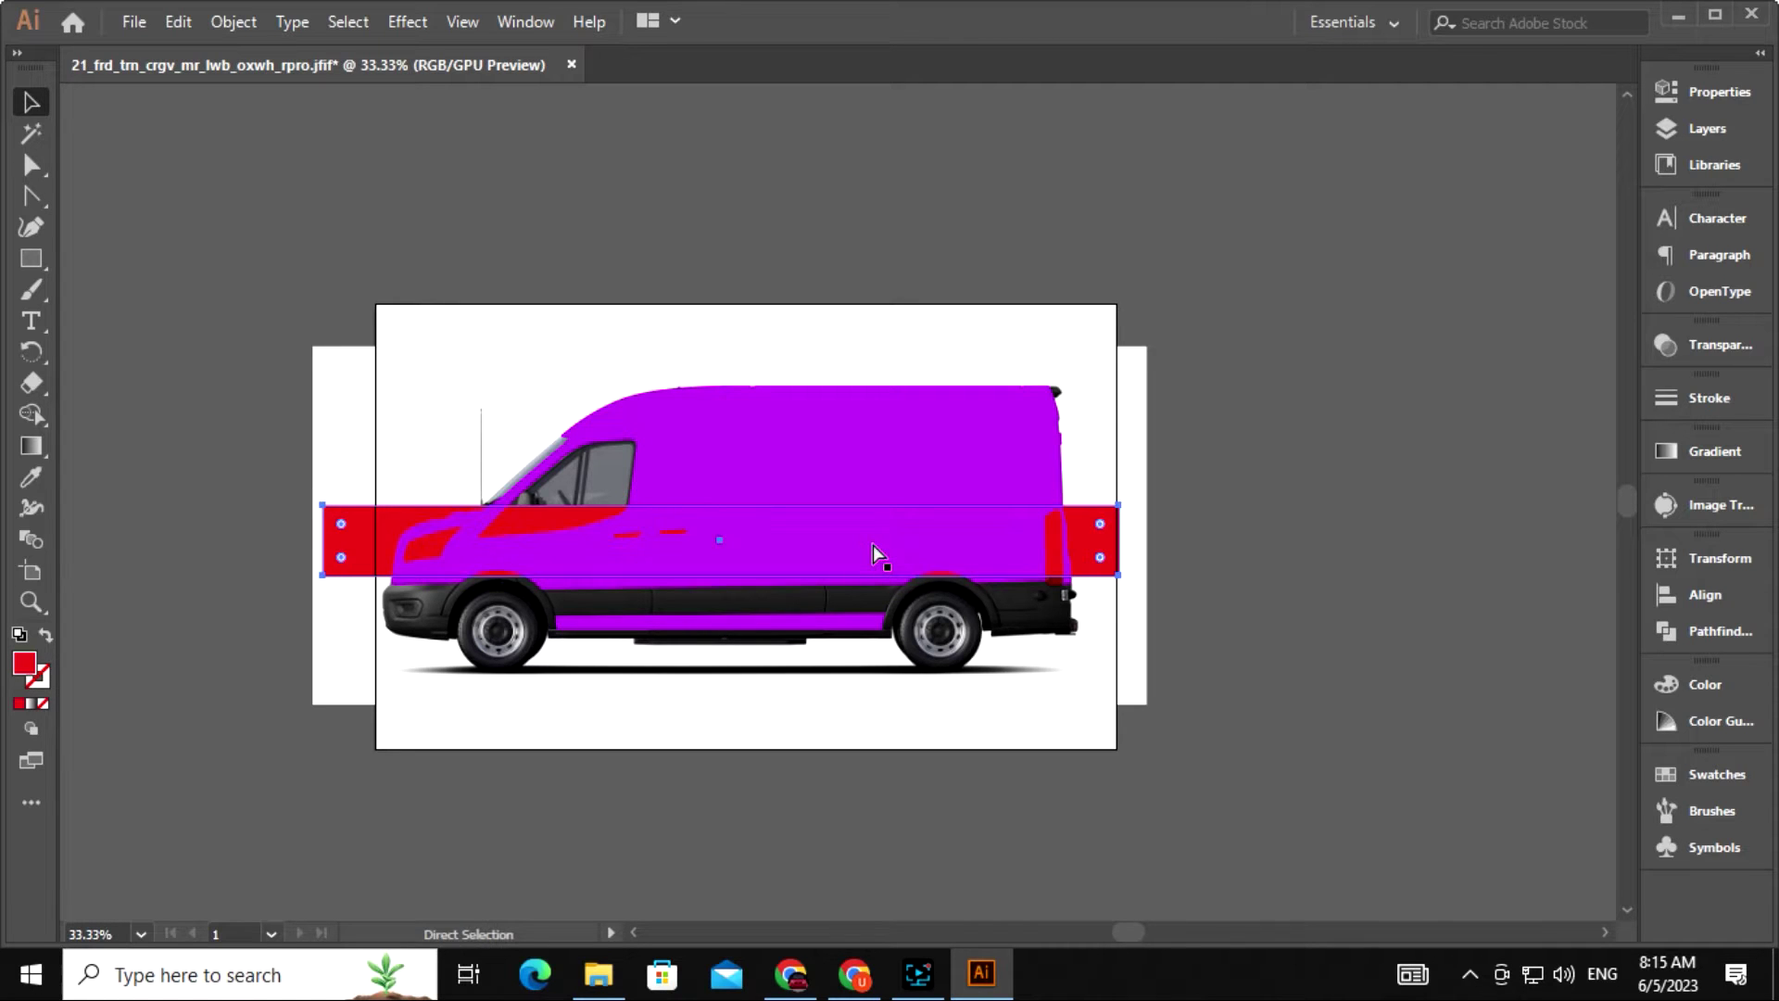
{"action": "left_click", "coordinate": [1099, 754]}
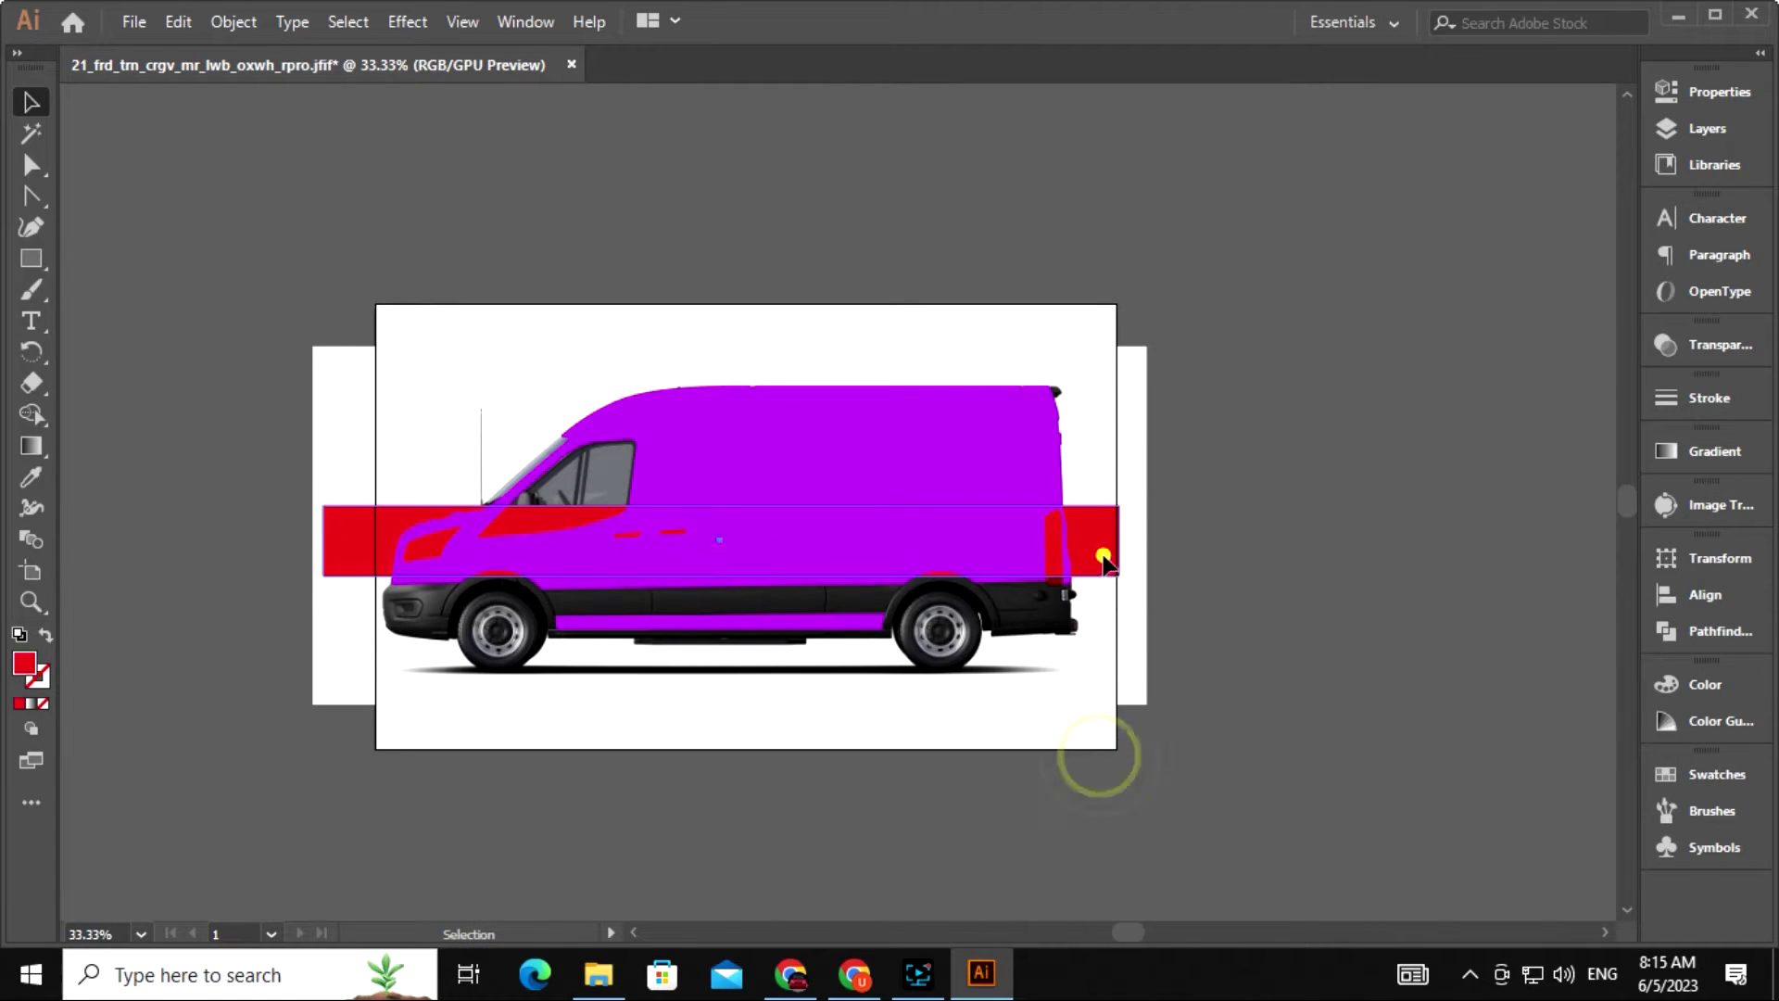
{"action": "left_click", "coordinate": [1100, 554]}
{"action": "left_click", "coordinate": [898, 452], "text": "shift"}
{"action": "right_click", "coordinate": [899, 451]}
{"action": "left_click", "coordinate": [1010, 640]}
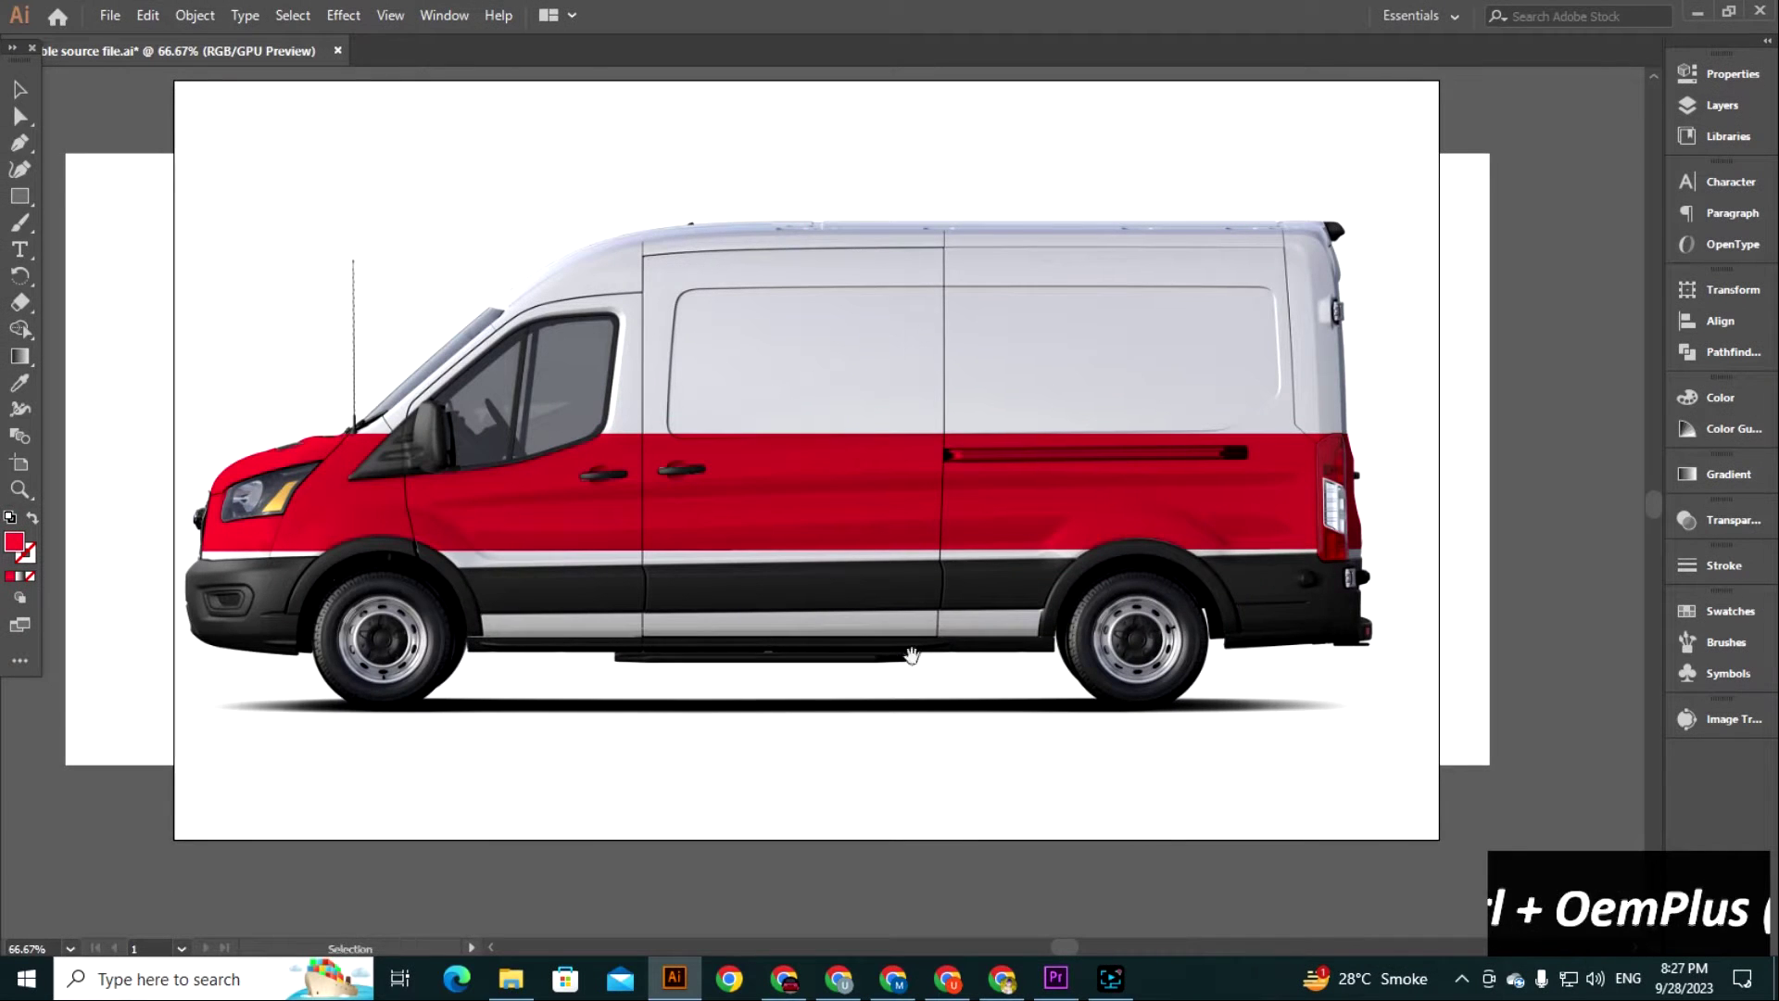
Isolate the van's clipping group and stretch the red rectangle from above the roof to below the sill.
{"action": "left_click_drag", "start_coordinate": [888, 646], "coordinate": [927, 651]}
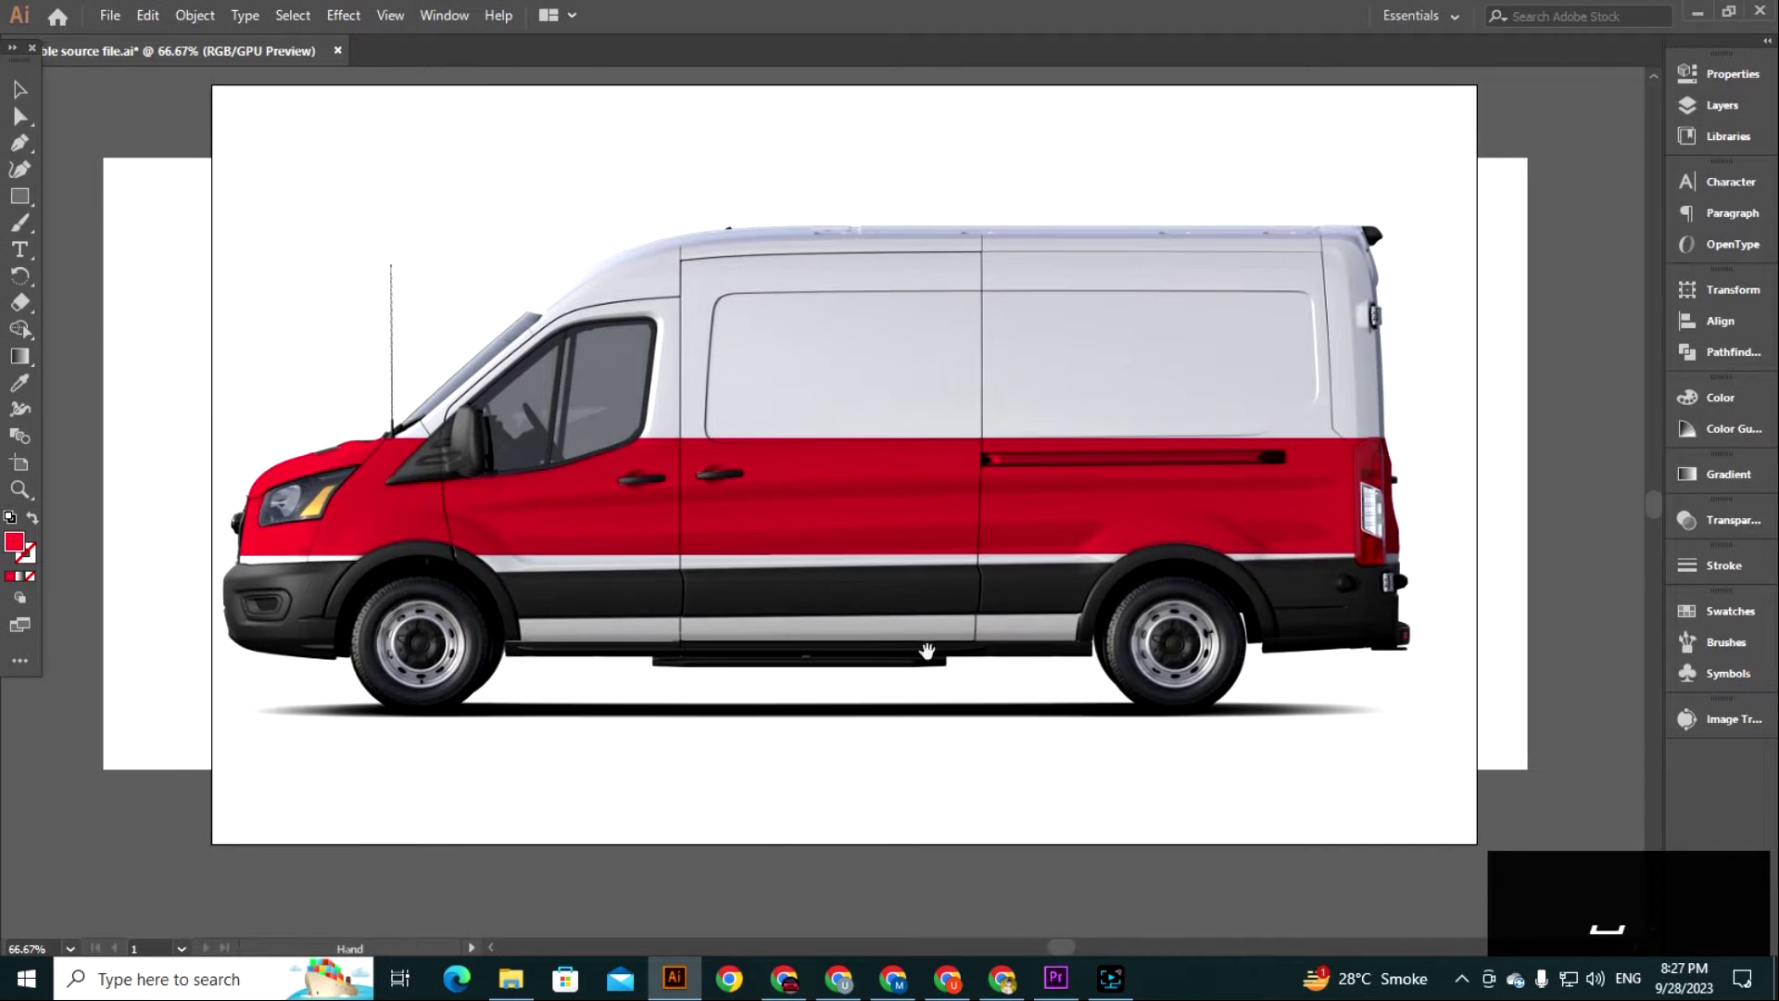
{"action": "left_click", "coordinate": [893, 528]}
{"action": "right_click", "coordinate": [895, 522]}
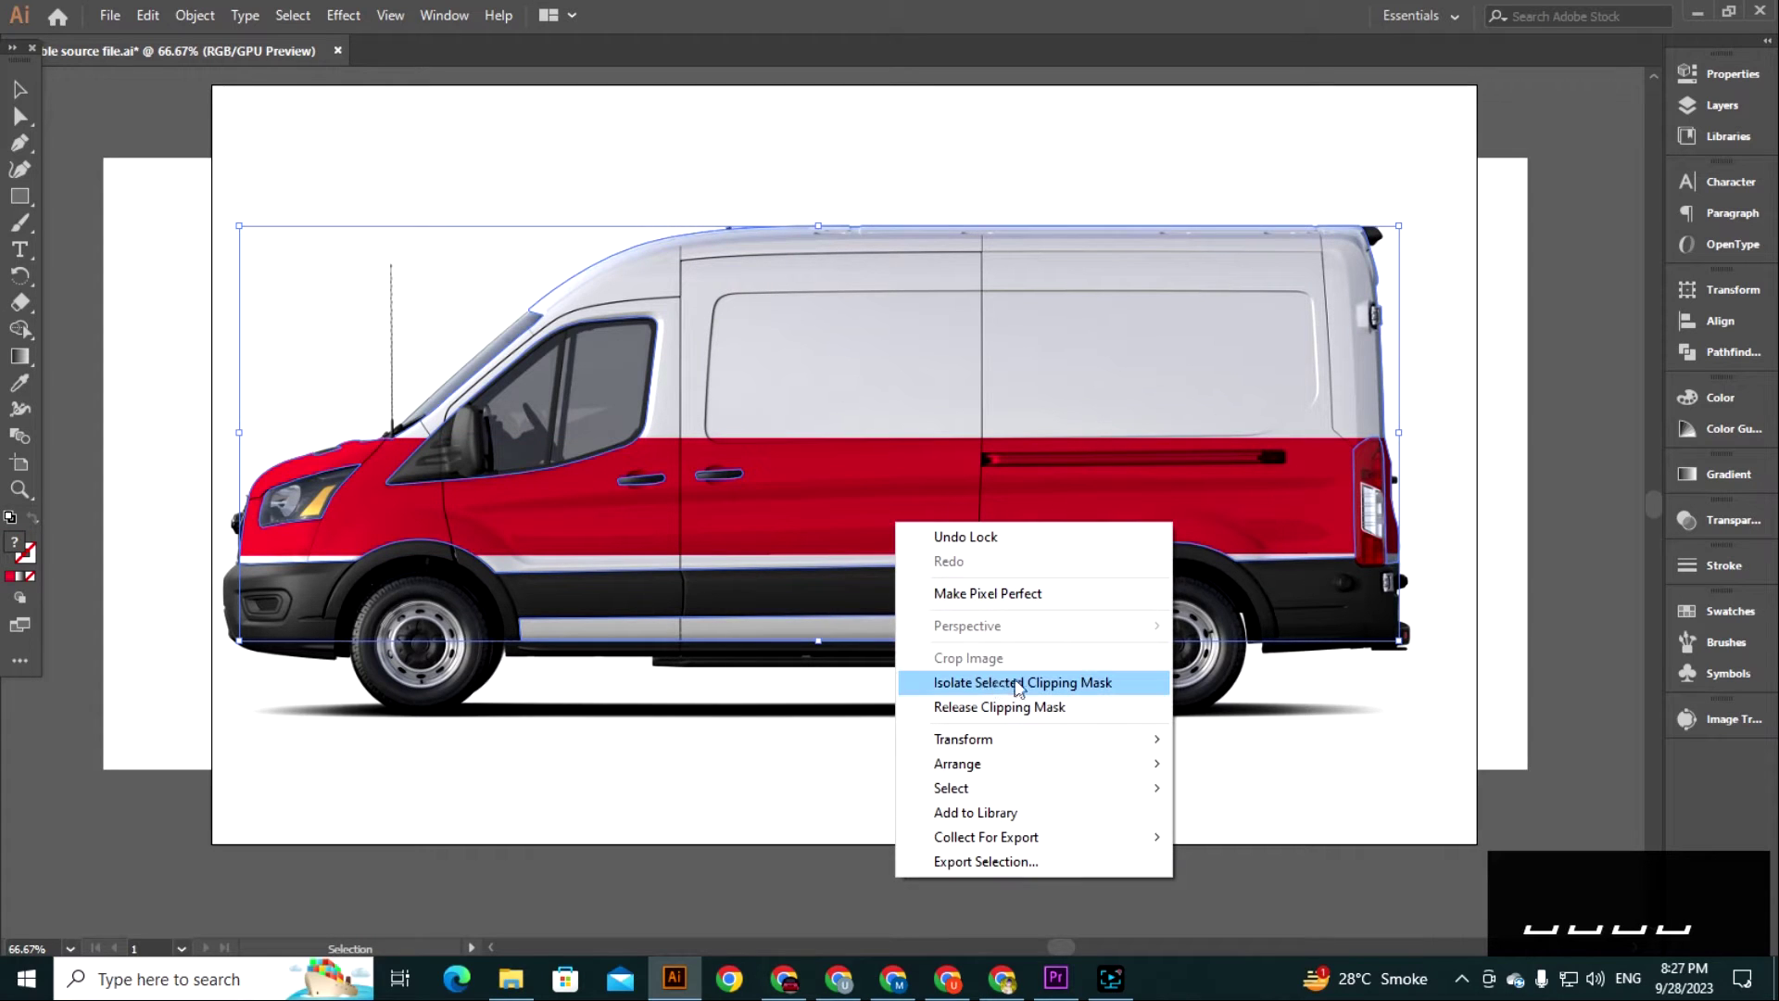
{"action": "left_click", "coordinate": [1003, 683]}
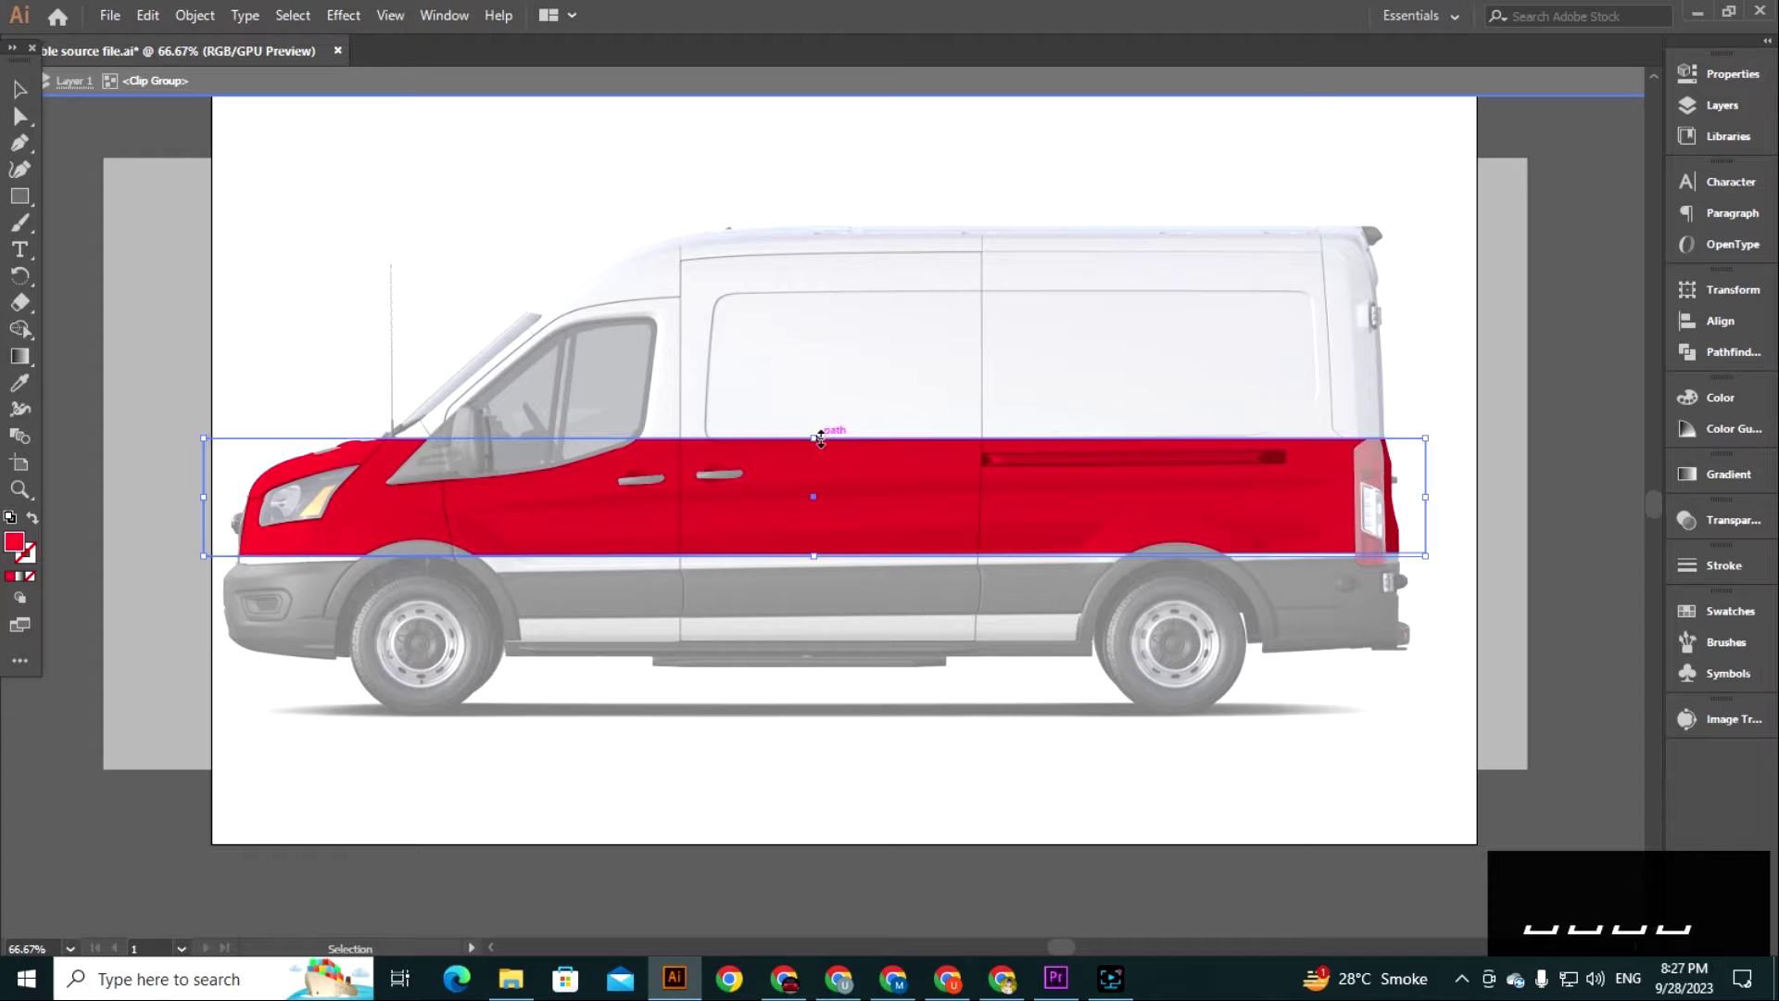
{"action": "left_click_drag", "start_coordinate": [820, 439], "coordinate": [870, 206]}
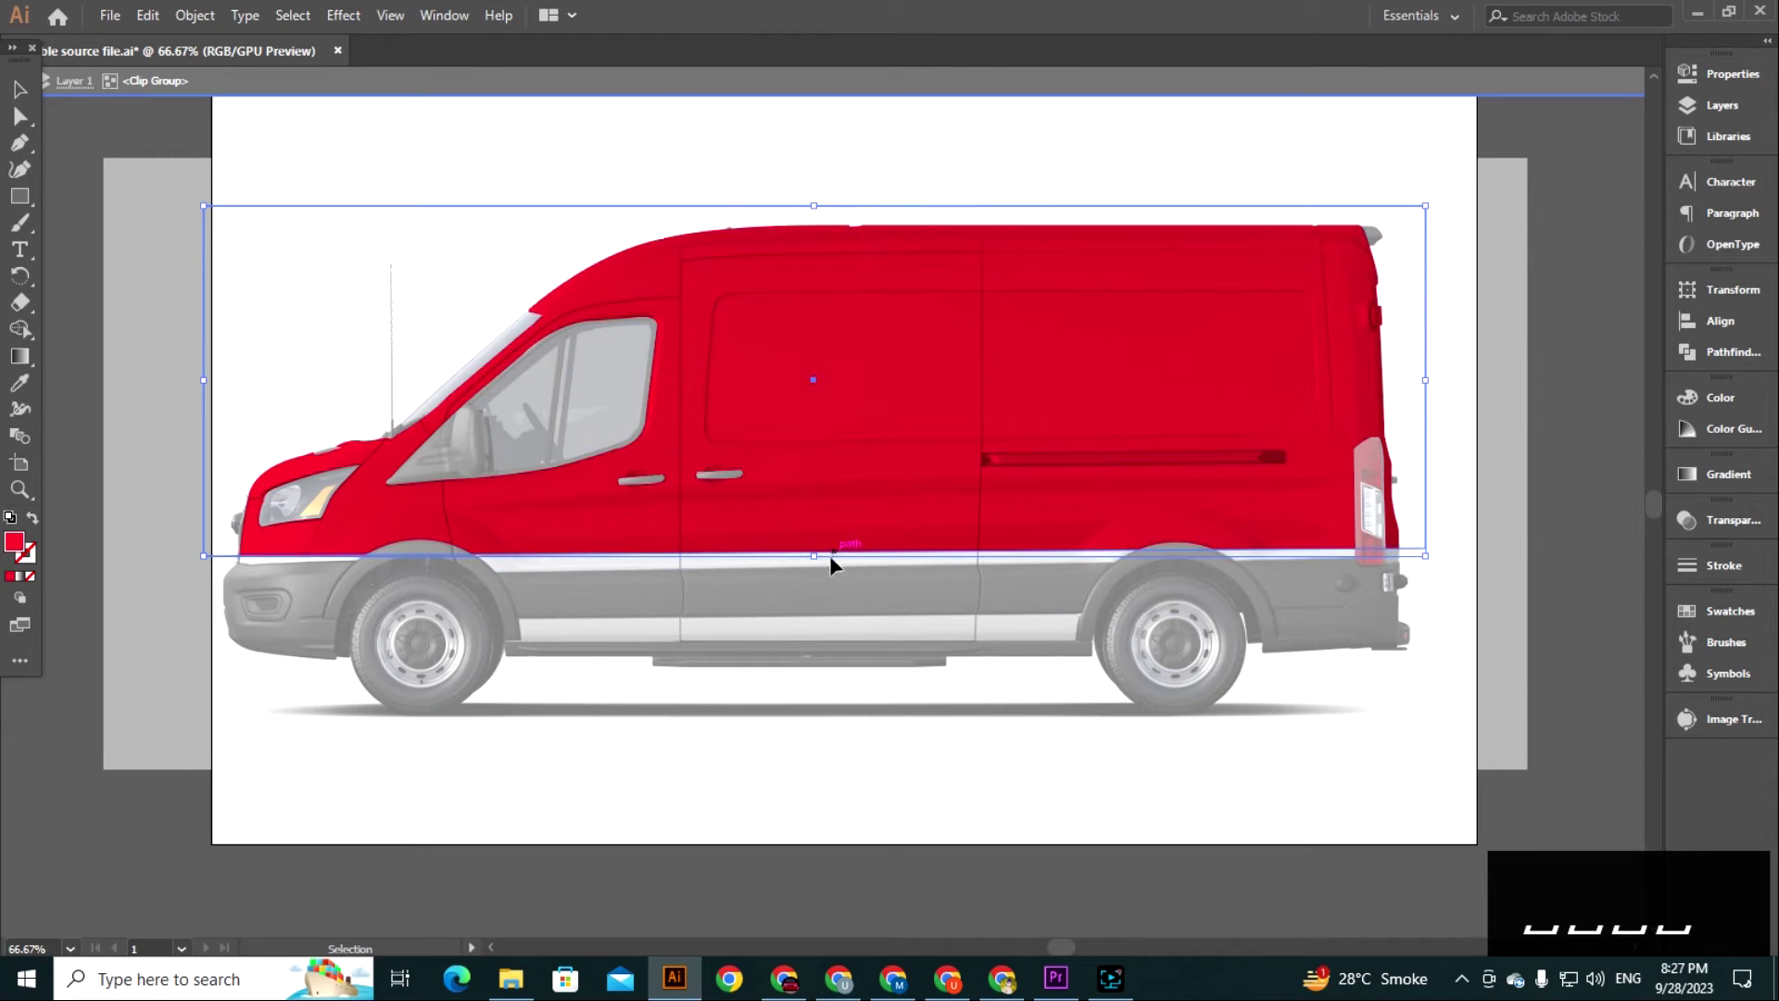
{"action": "left_click_drag", "start_coordinate": [818, 561], "coordinate": [835, 684]}
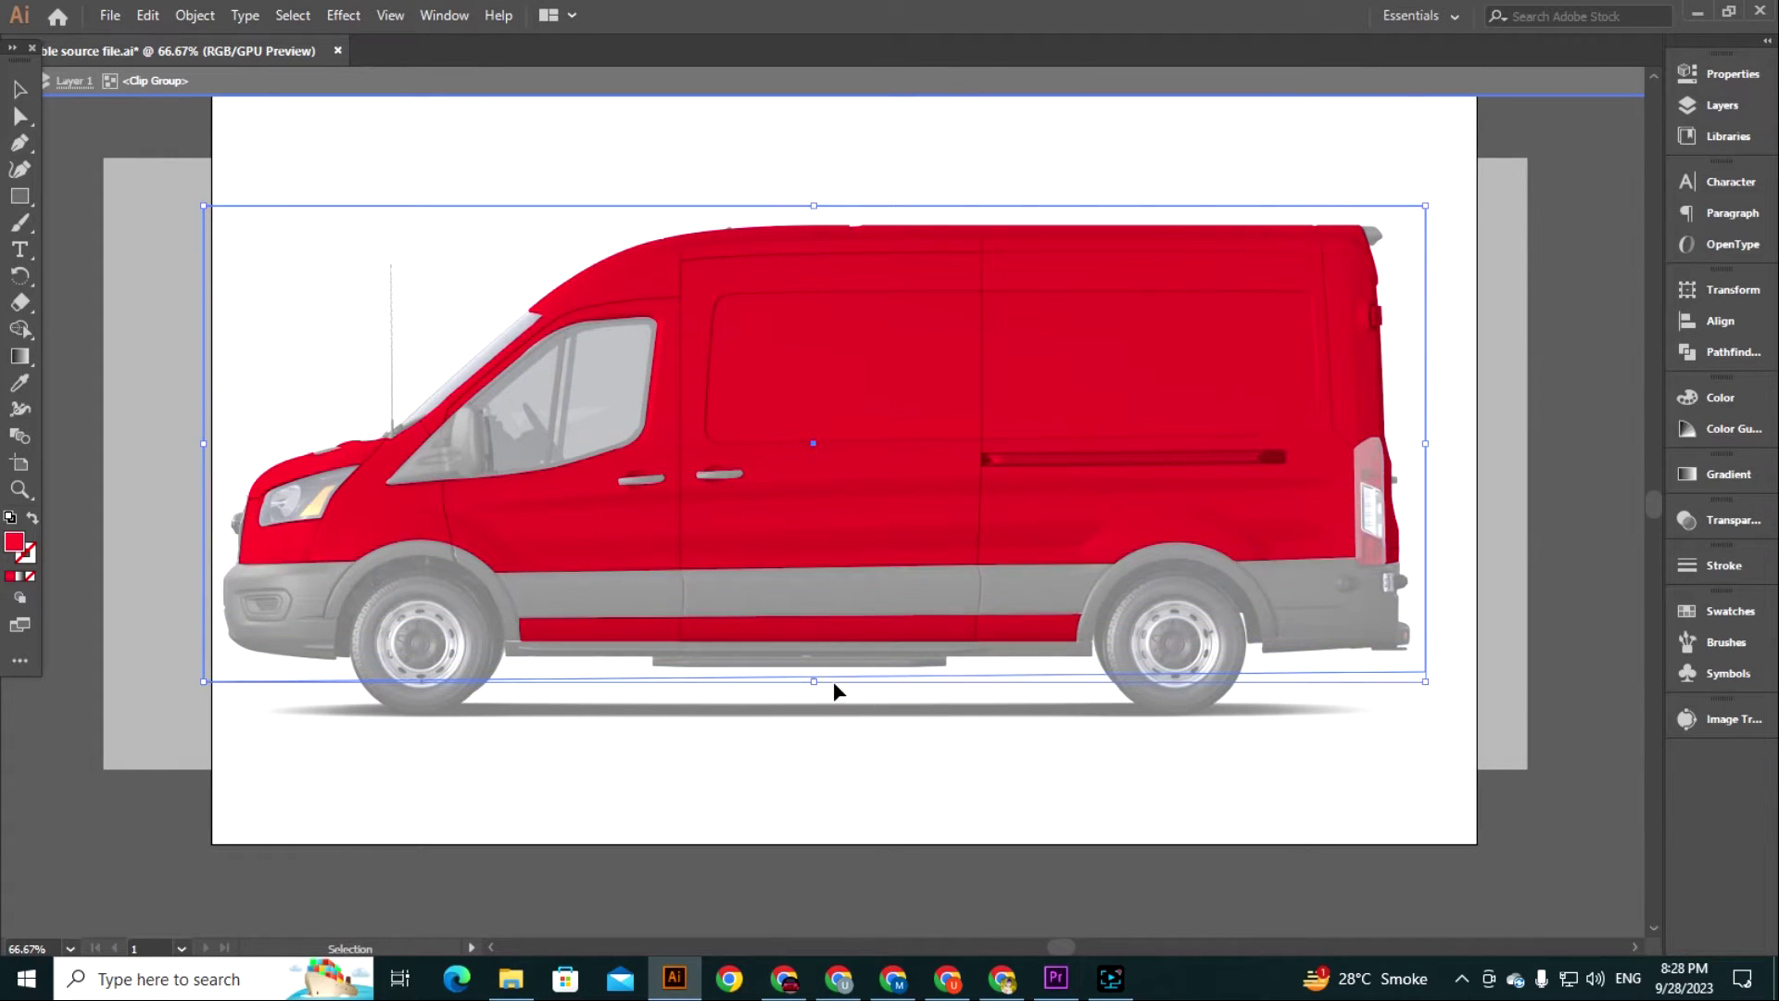
Set the stretched rectangle's fill to 9A771A and isolate the van's clipping group again.
{"action": "double_click", "coordinate": [25, 549]}
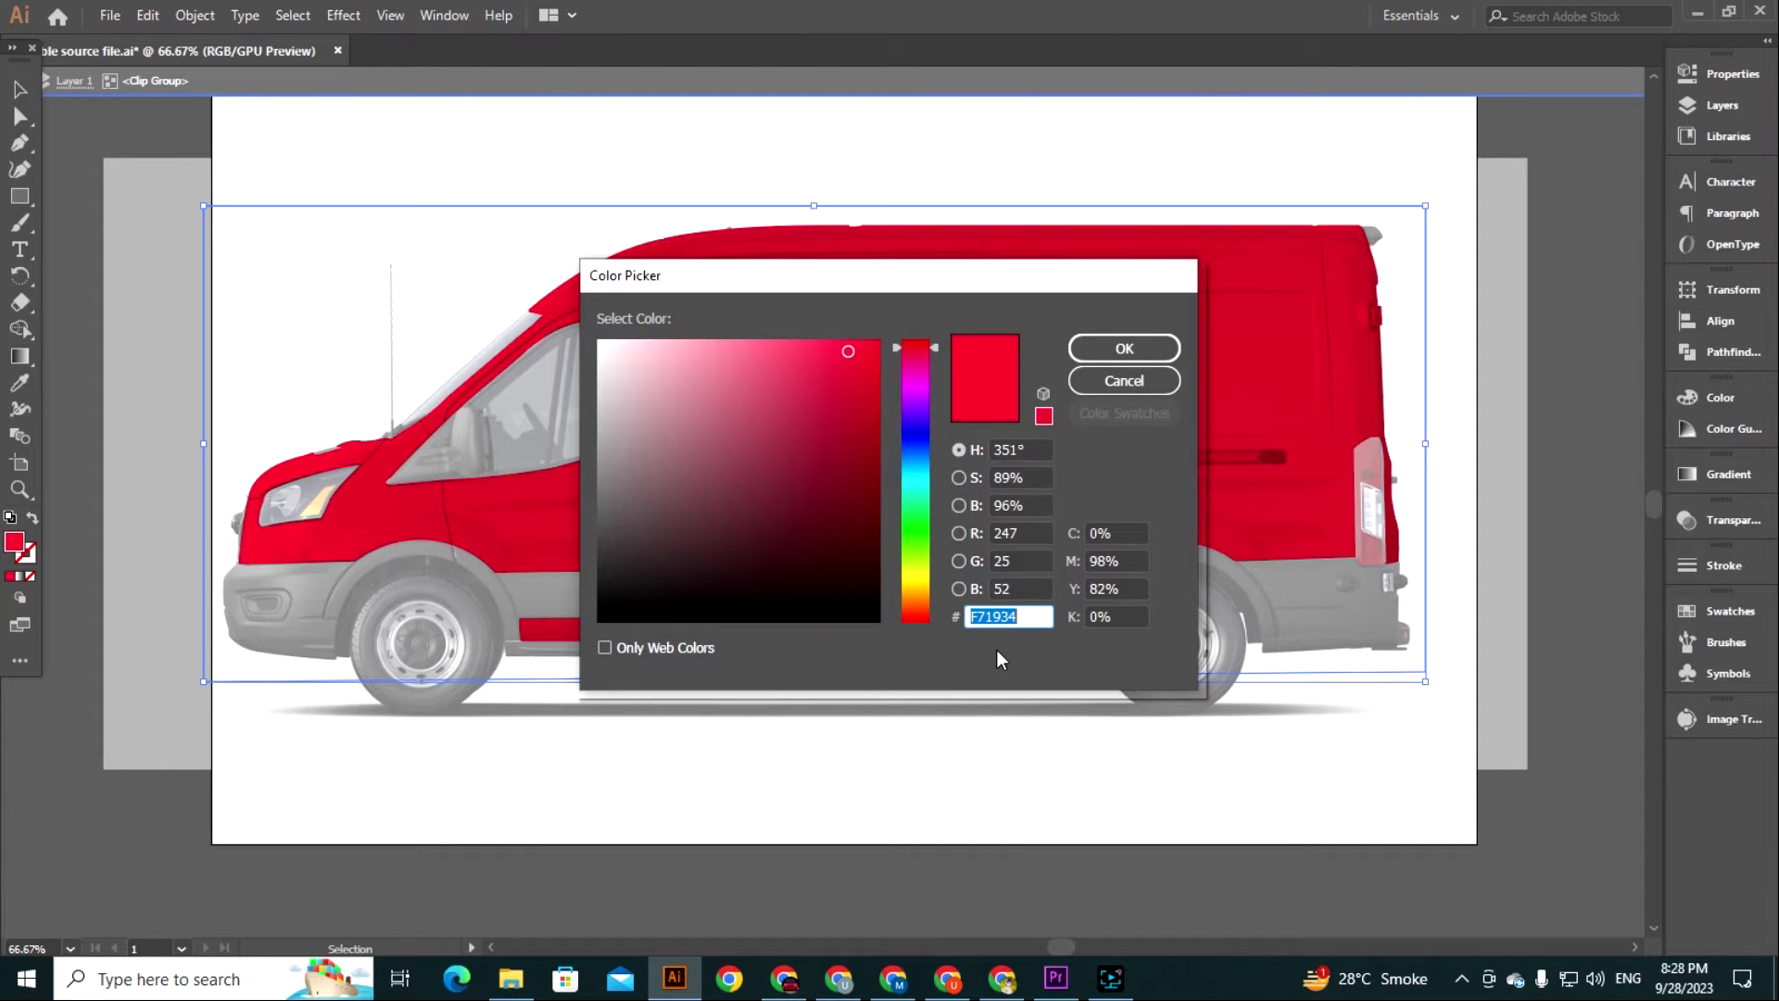
{"action": "type", "text": "9"}
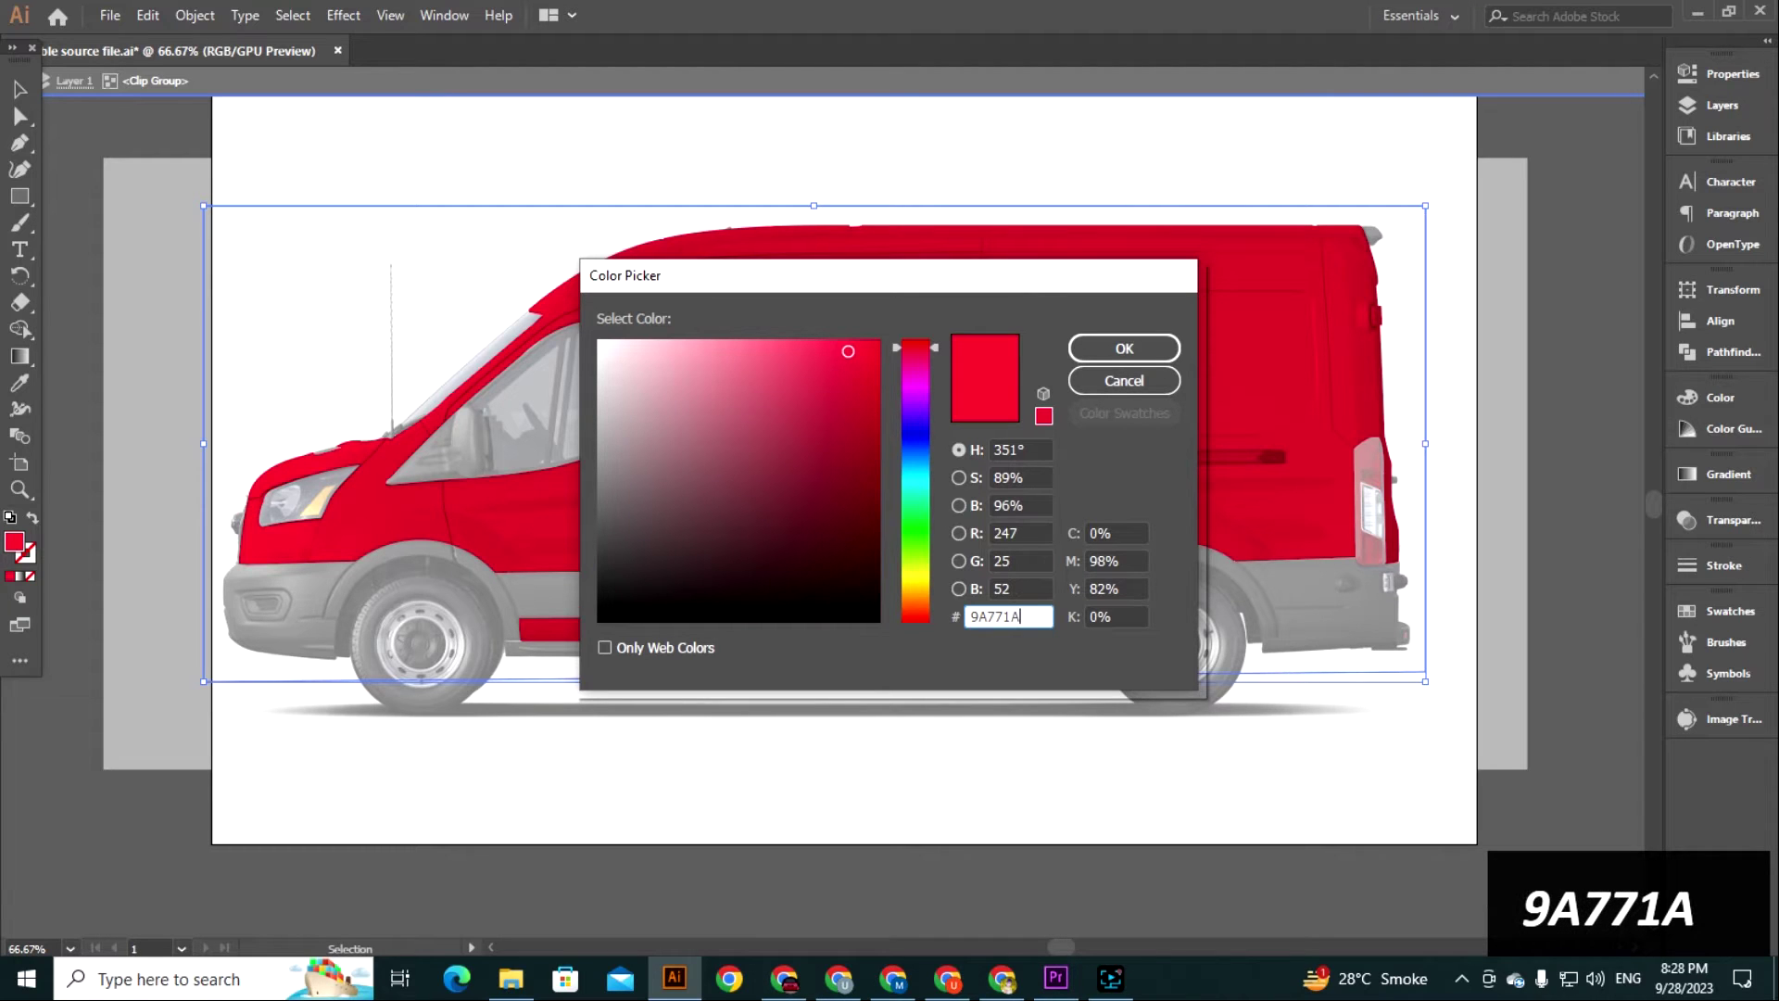
{"action": "type", "text": "A771A"}
{"action": "left_click", "coordinate": [1124, 349]}
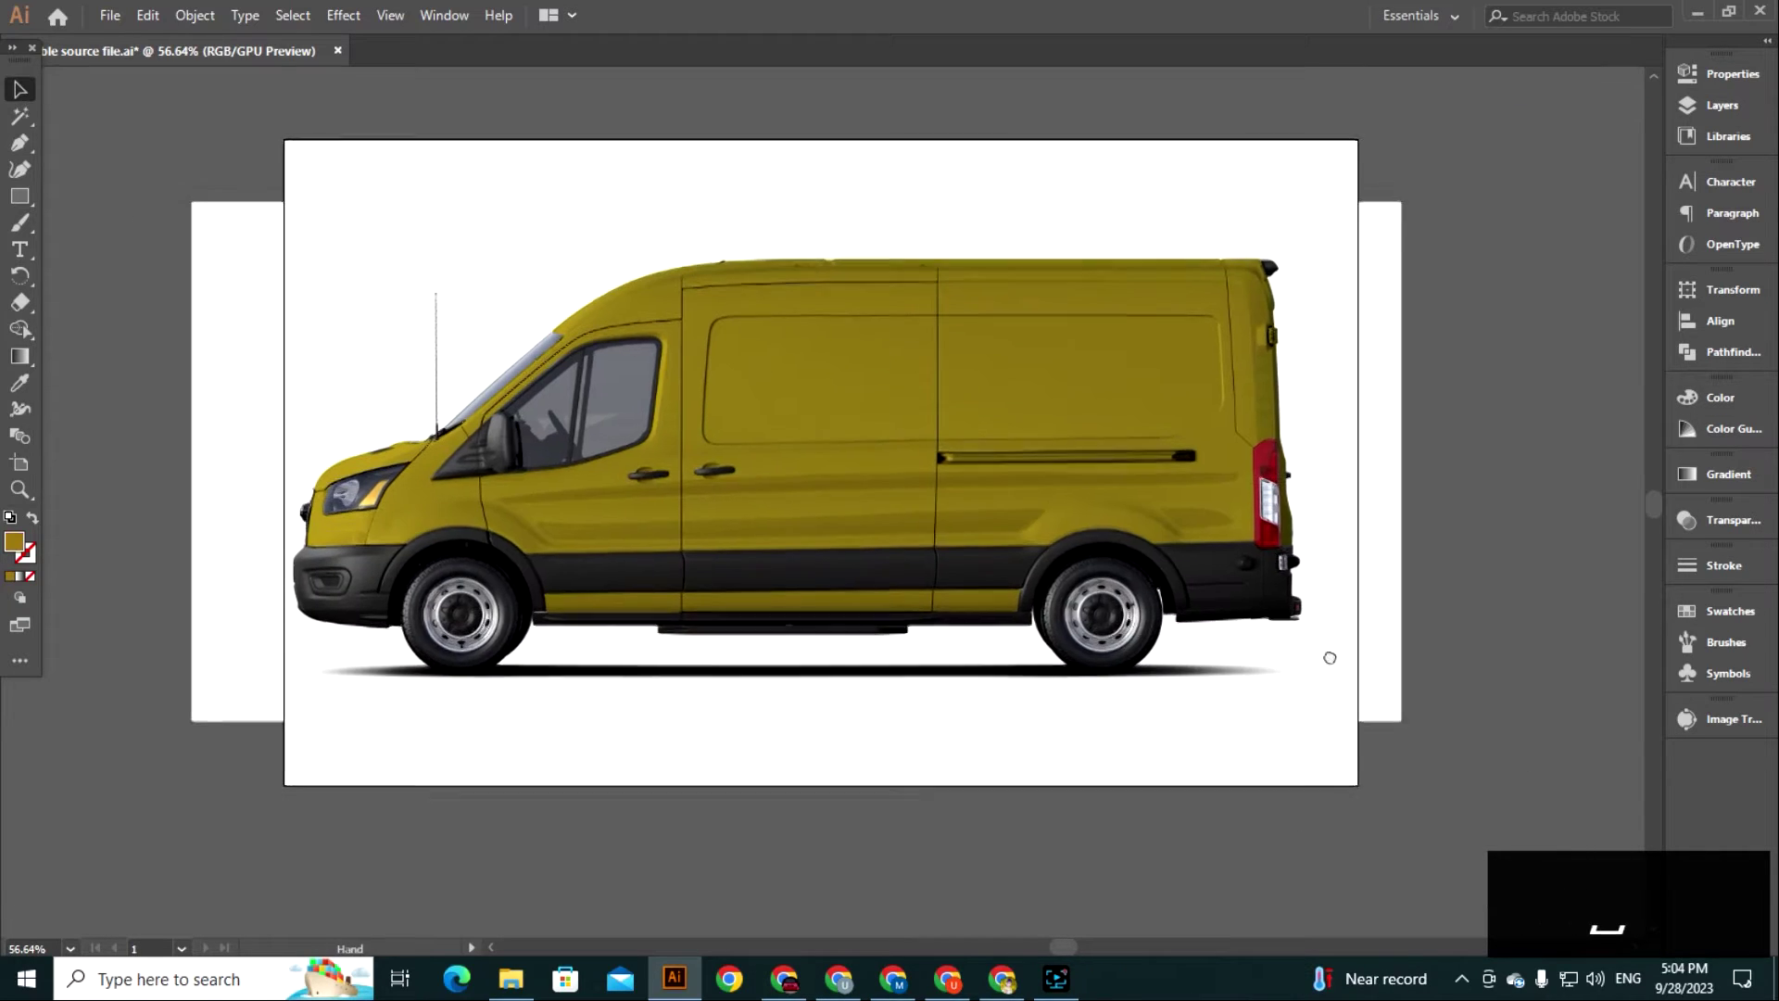
{"action": "right_click", "coordinate": [897, 479]}
{"action": "left_click", "coordinate": [1019, 636]}
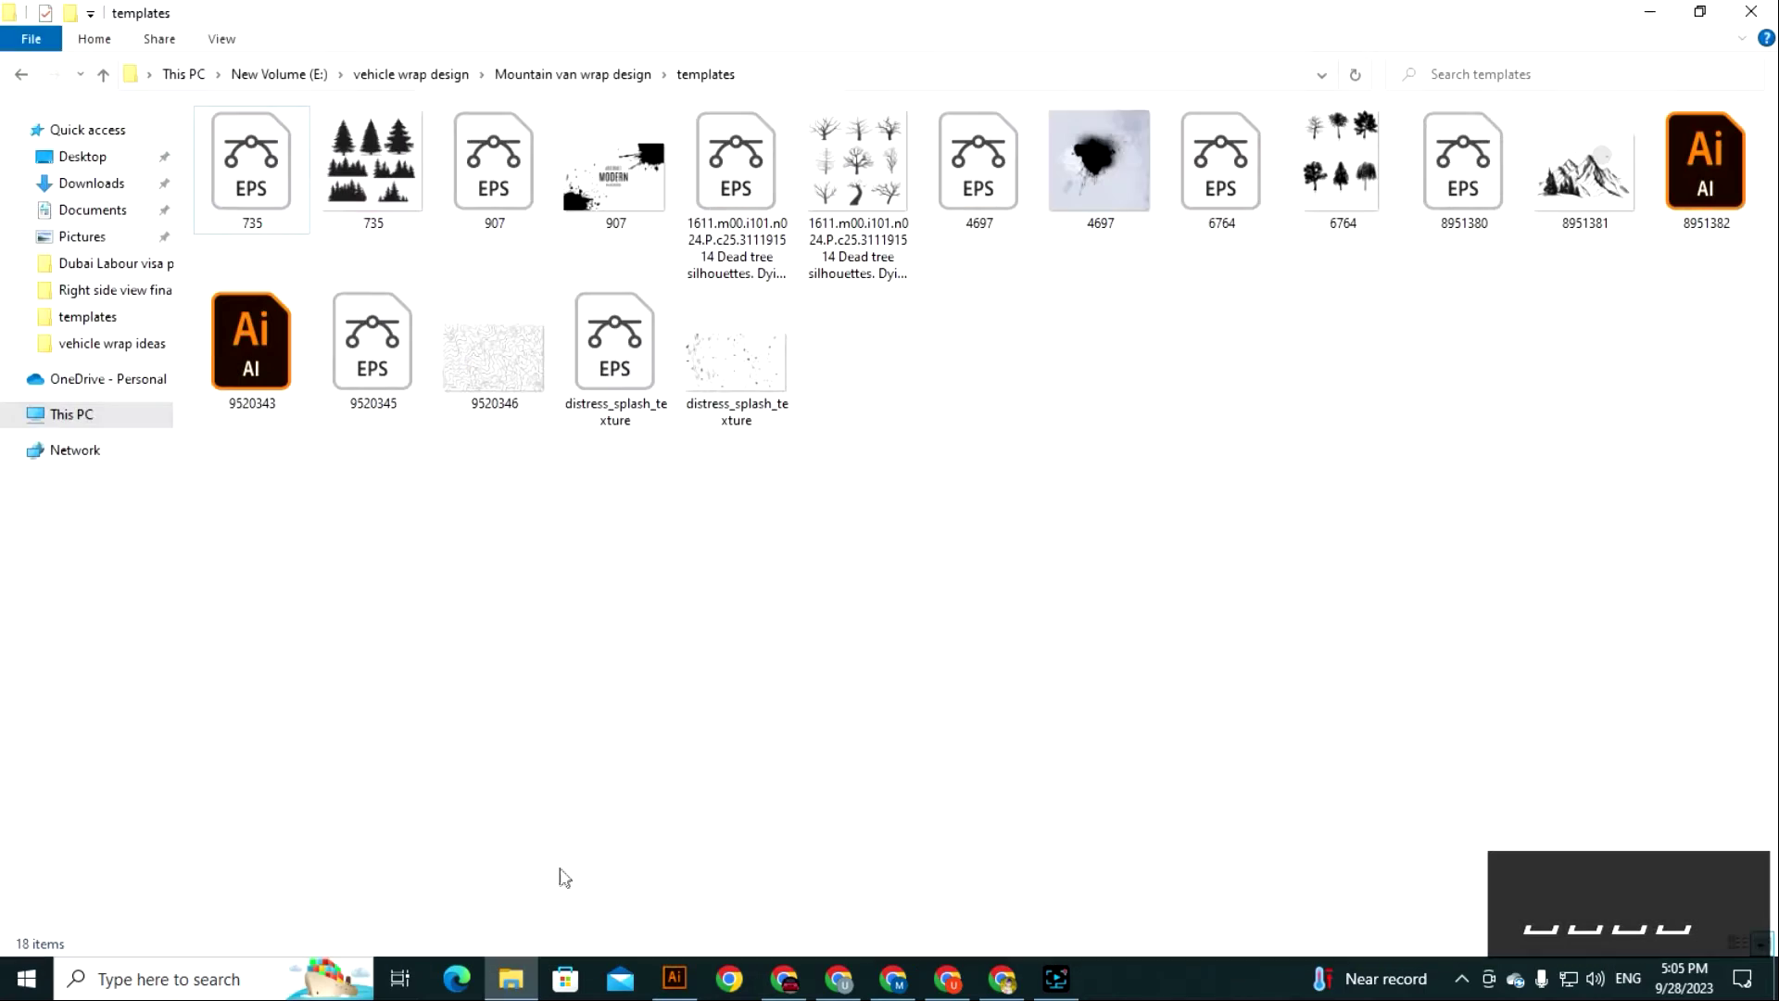
Open 9520345.eps from the templates folder and copy its wavy contour-line pattern.
{"action": "double_click", "coordinate": [373, 371]}
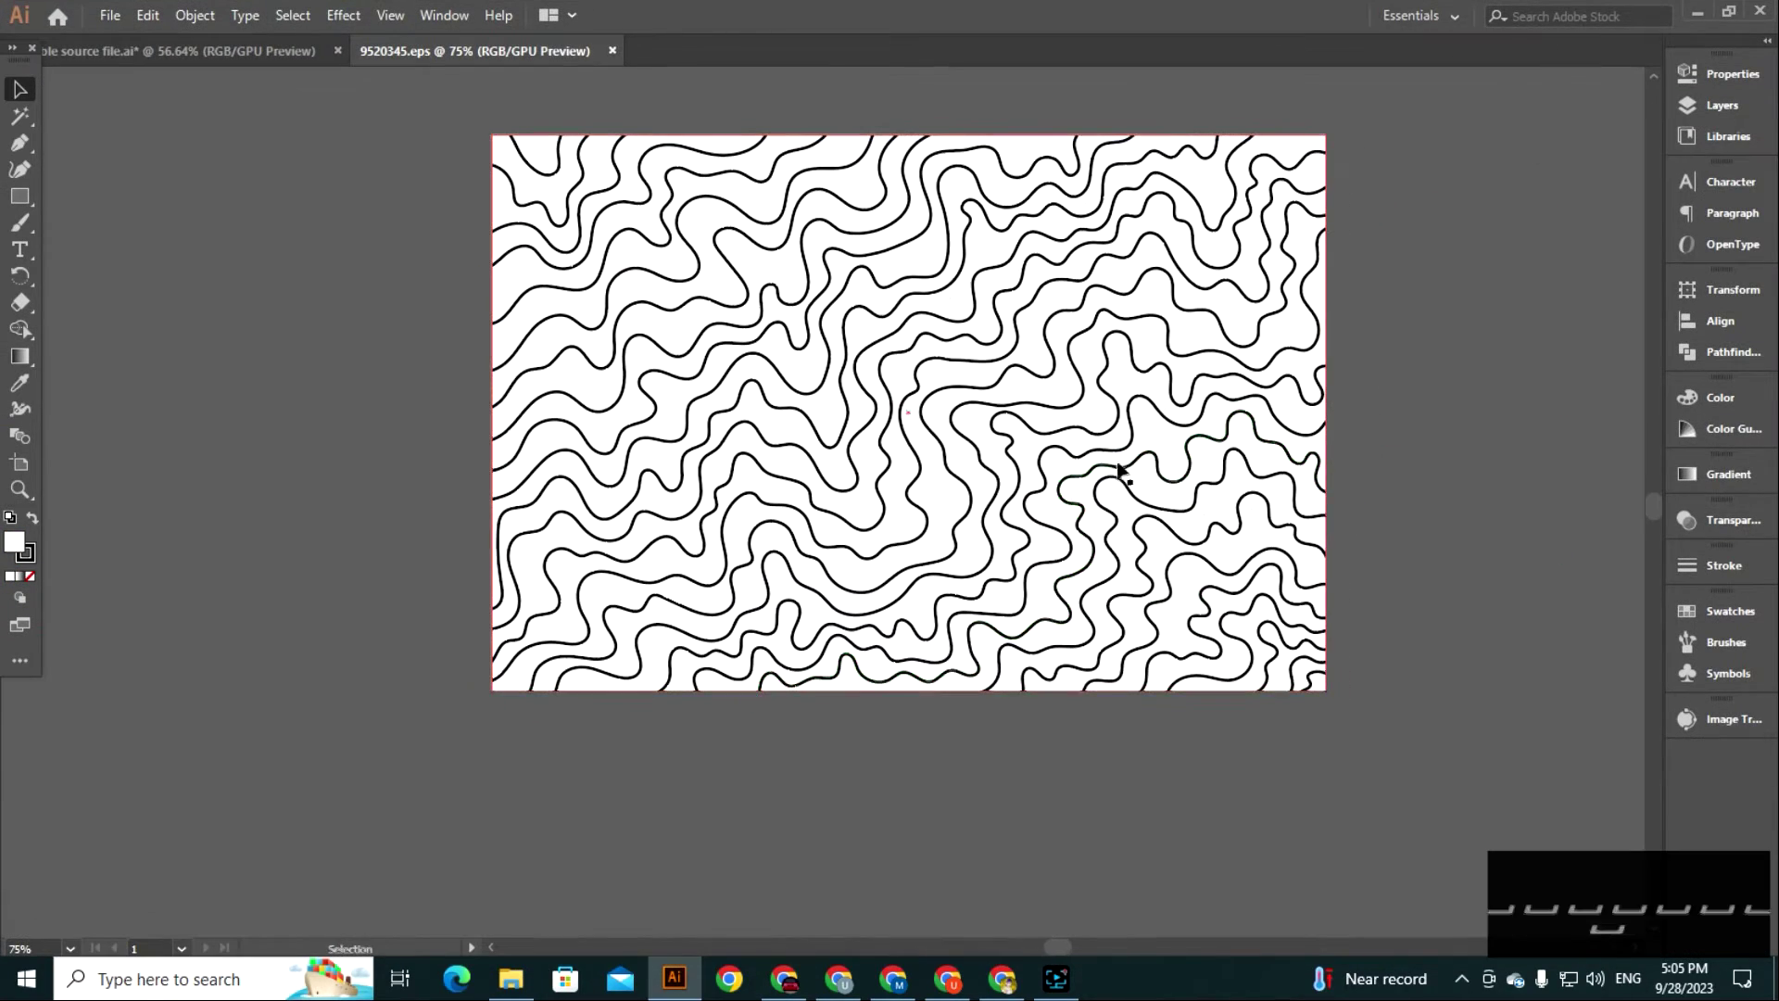
{"action": "left_click_drag", "start_coordinate": [1119, 468], "coordinate": [860, 471]}
{"action": "key", "text": "space"}
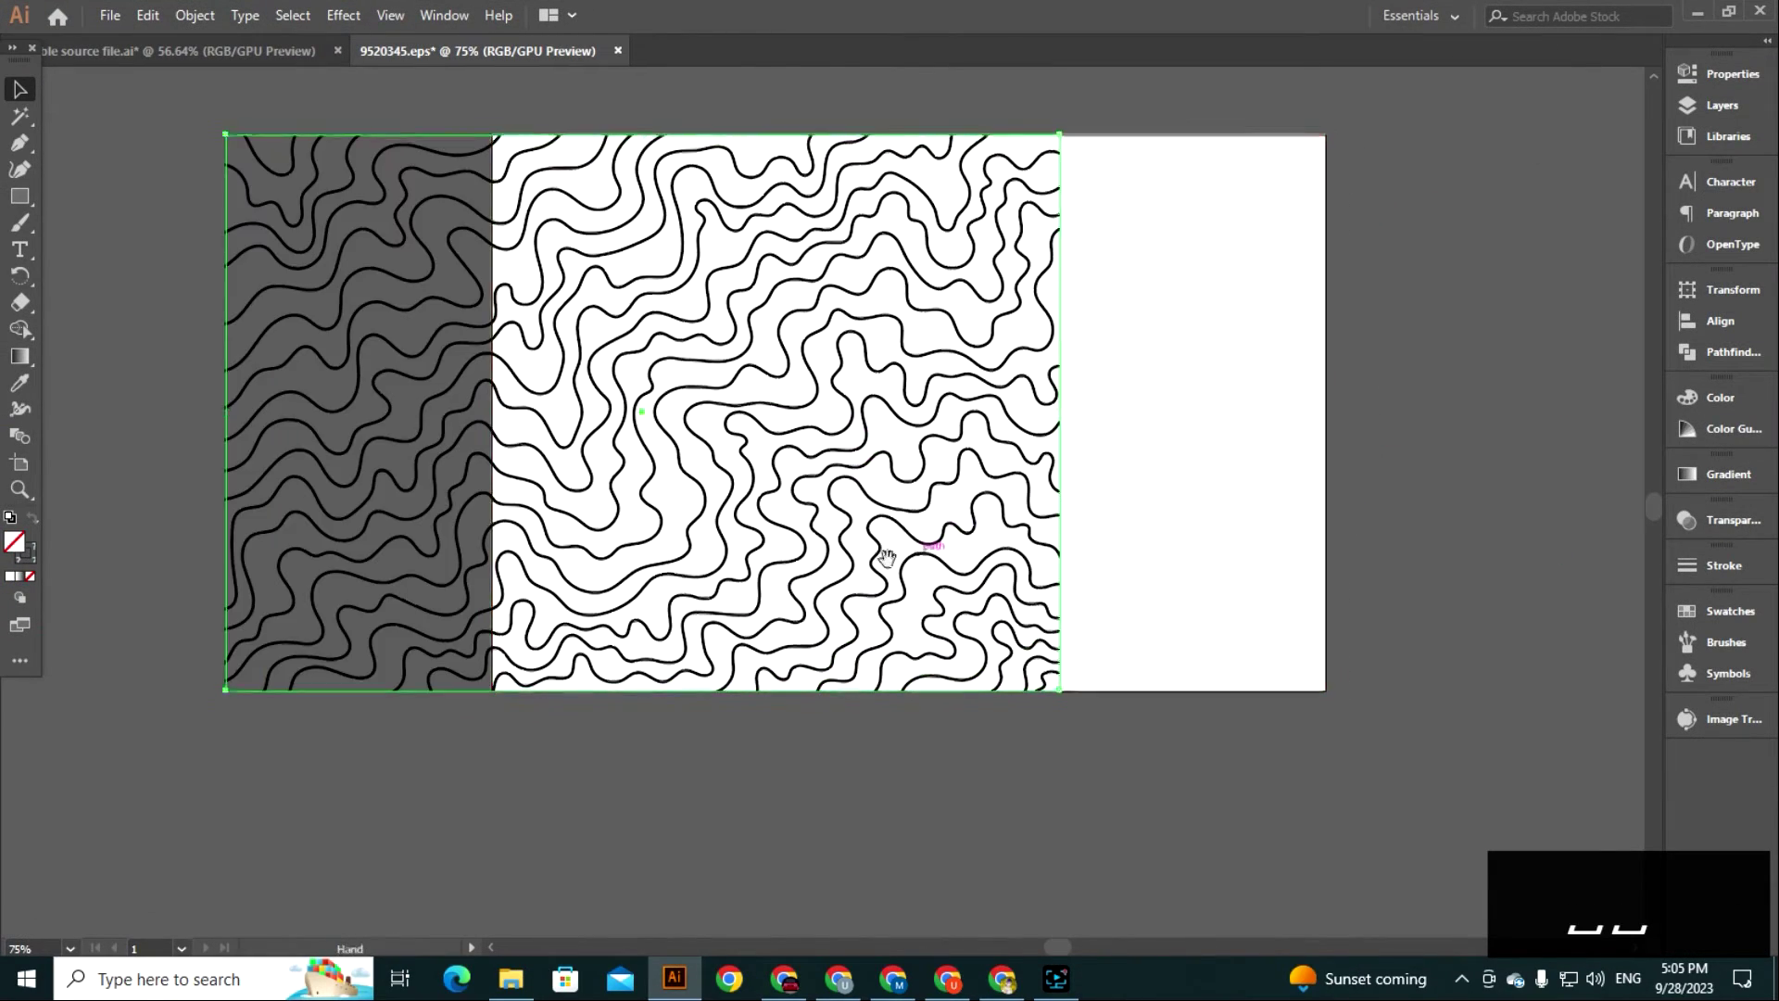
{"action": "left_click_drag", "start_coordinate": [463, 504], "coordinate": [1016, 409]}
{"action": "left_click_drag", "start_coordinate": [1017, 409], "coordinate": [398, 499]}
Return to the van document, isolate its clipping group, and paste the contour-line pattern inside.
{"action": "left_click", "coordinate": [186, 50]}
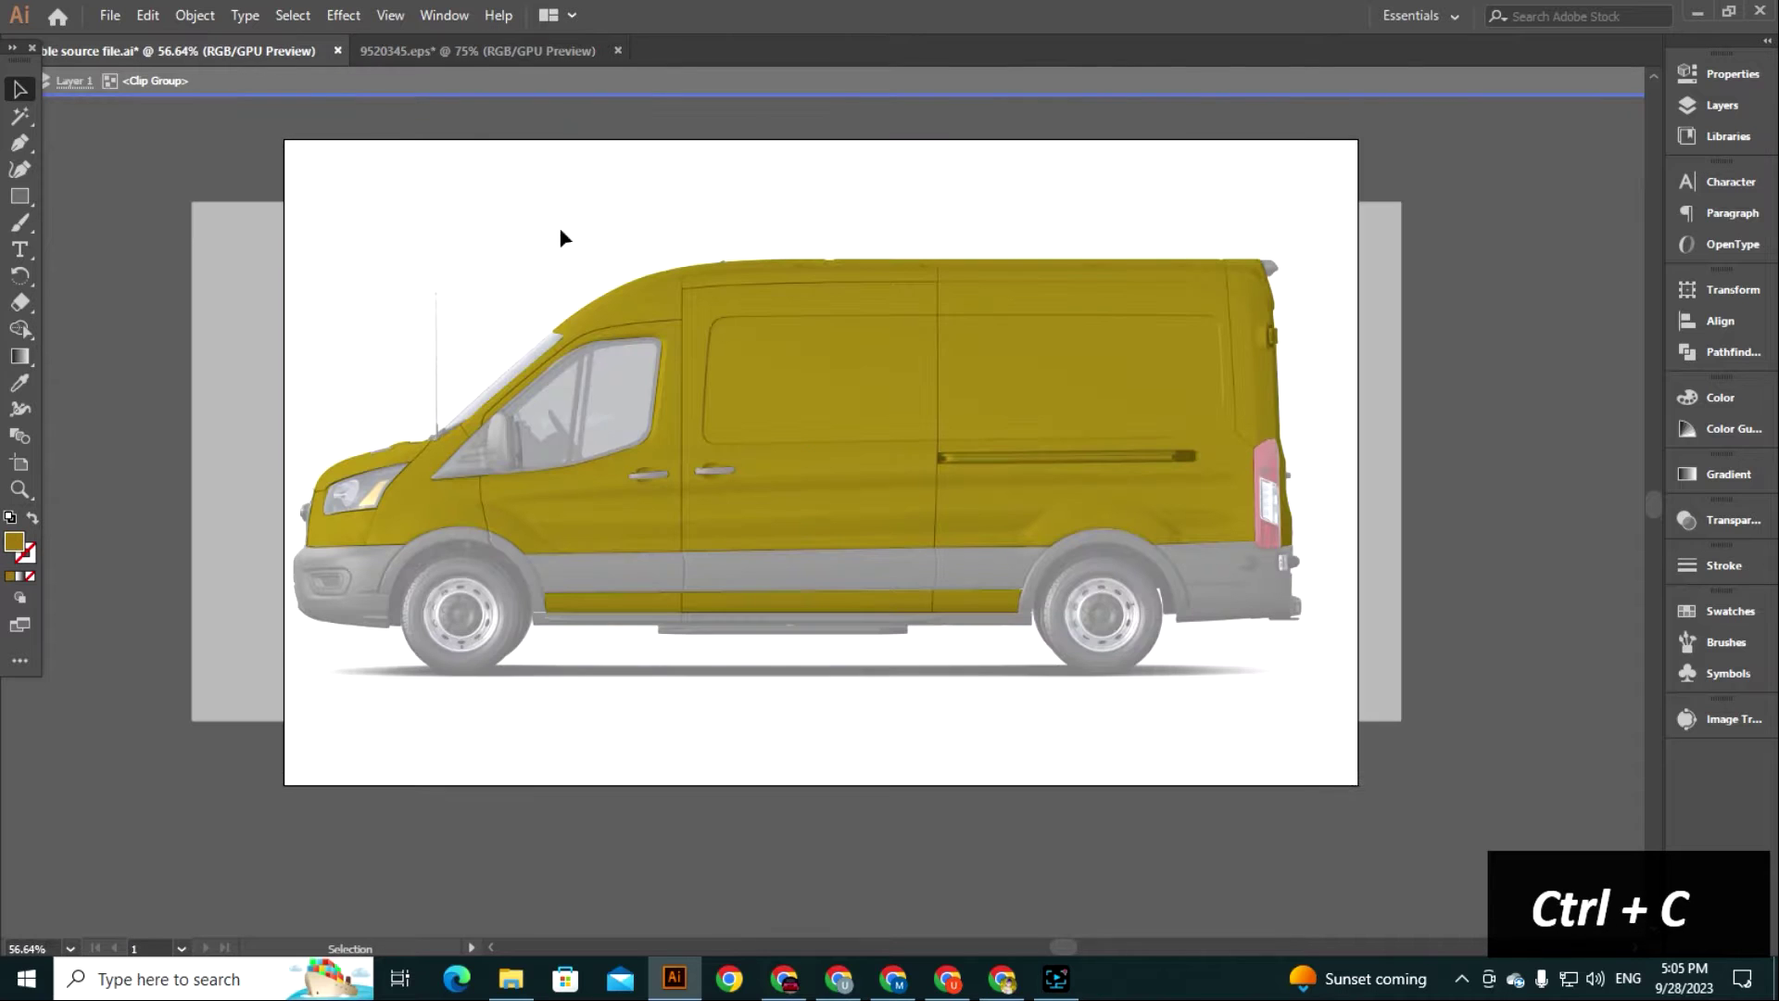
{"action": "left_click", "coordinate": [779, 370]}
{"action": "double_click", "coordinate": [1065, 825]}
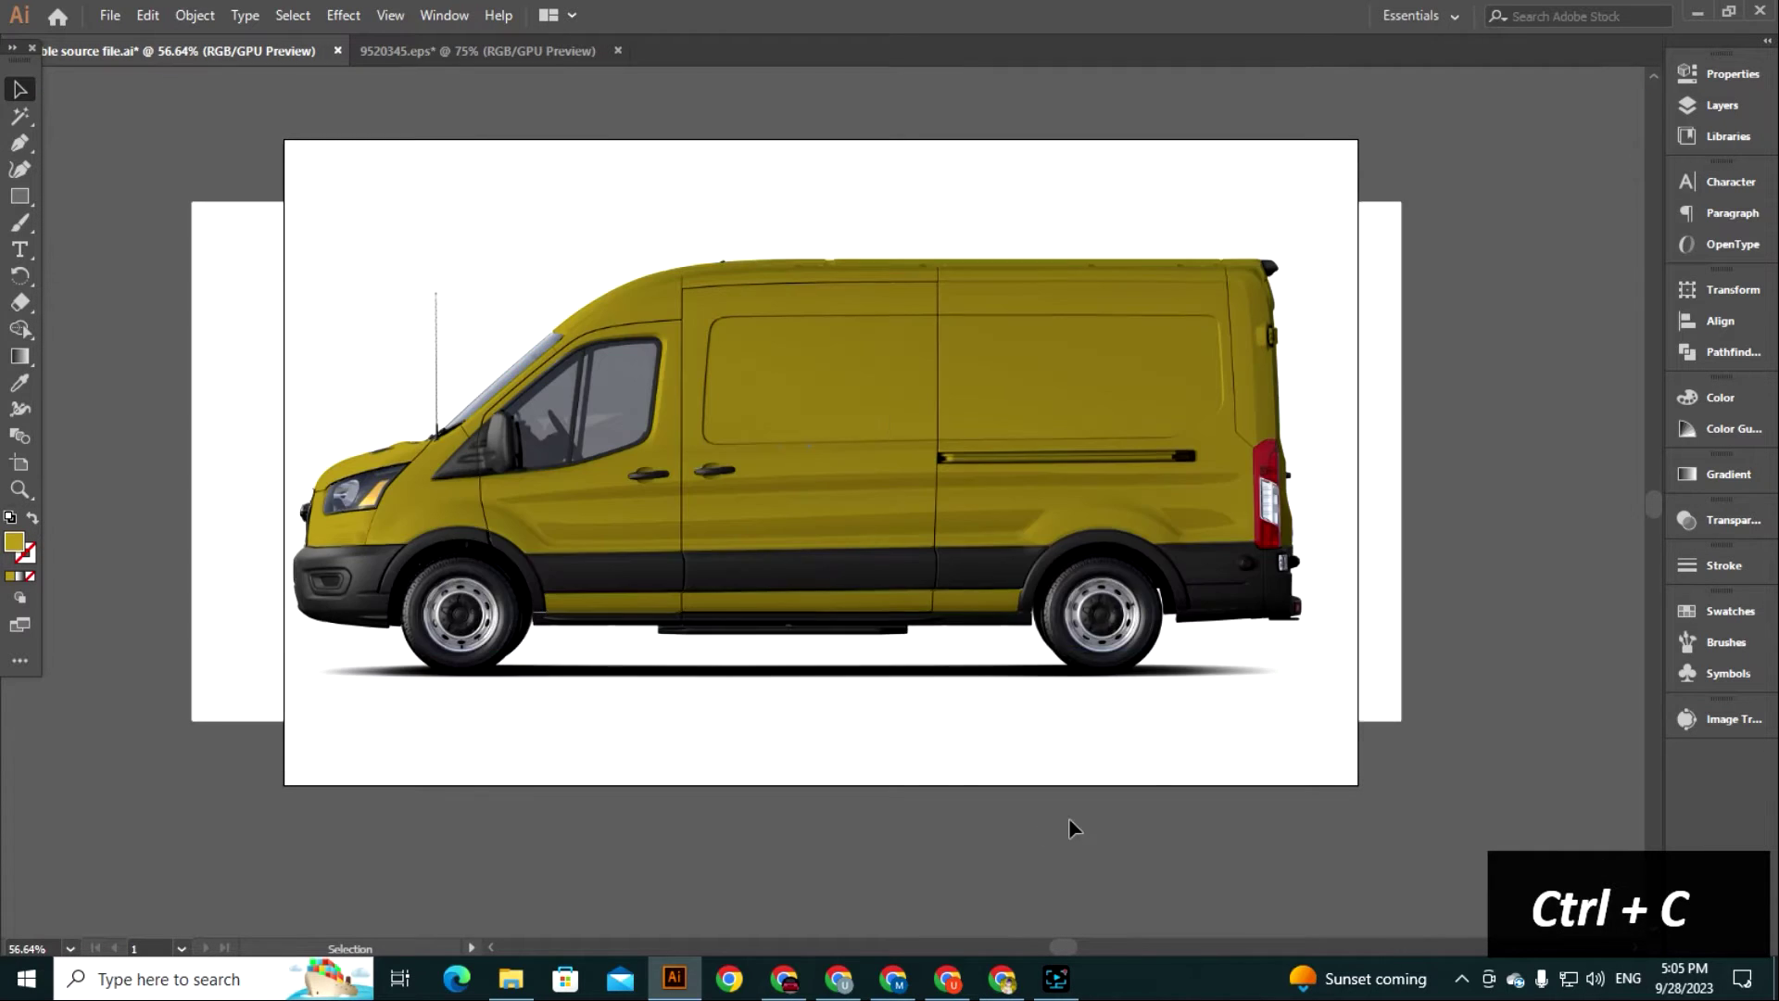
{"action": "right_click", "coordinate": [882, 417]}
{"action": "left_click", "coordinate": [990, 569]}
{"action": "key", "text": "ctrl+v"}
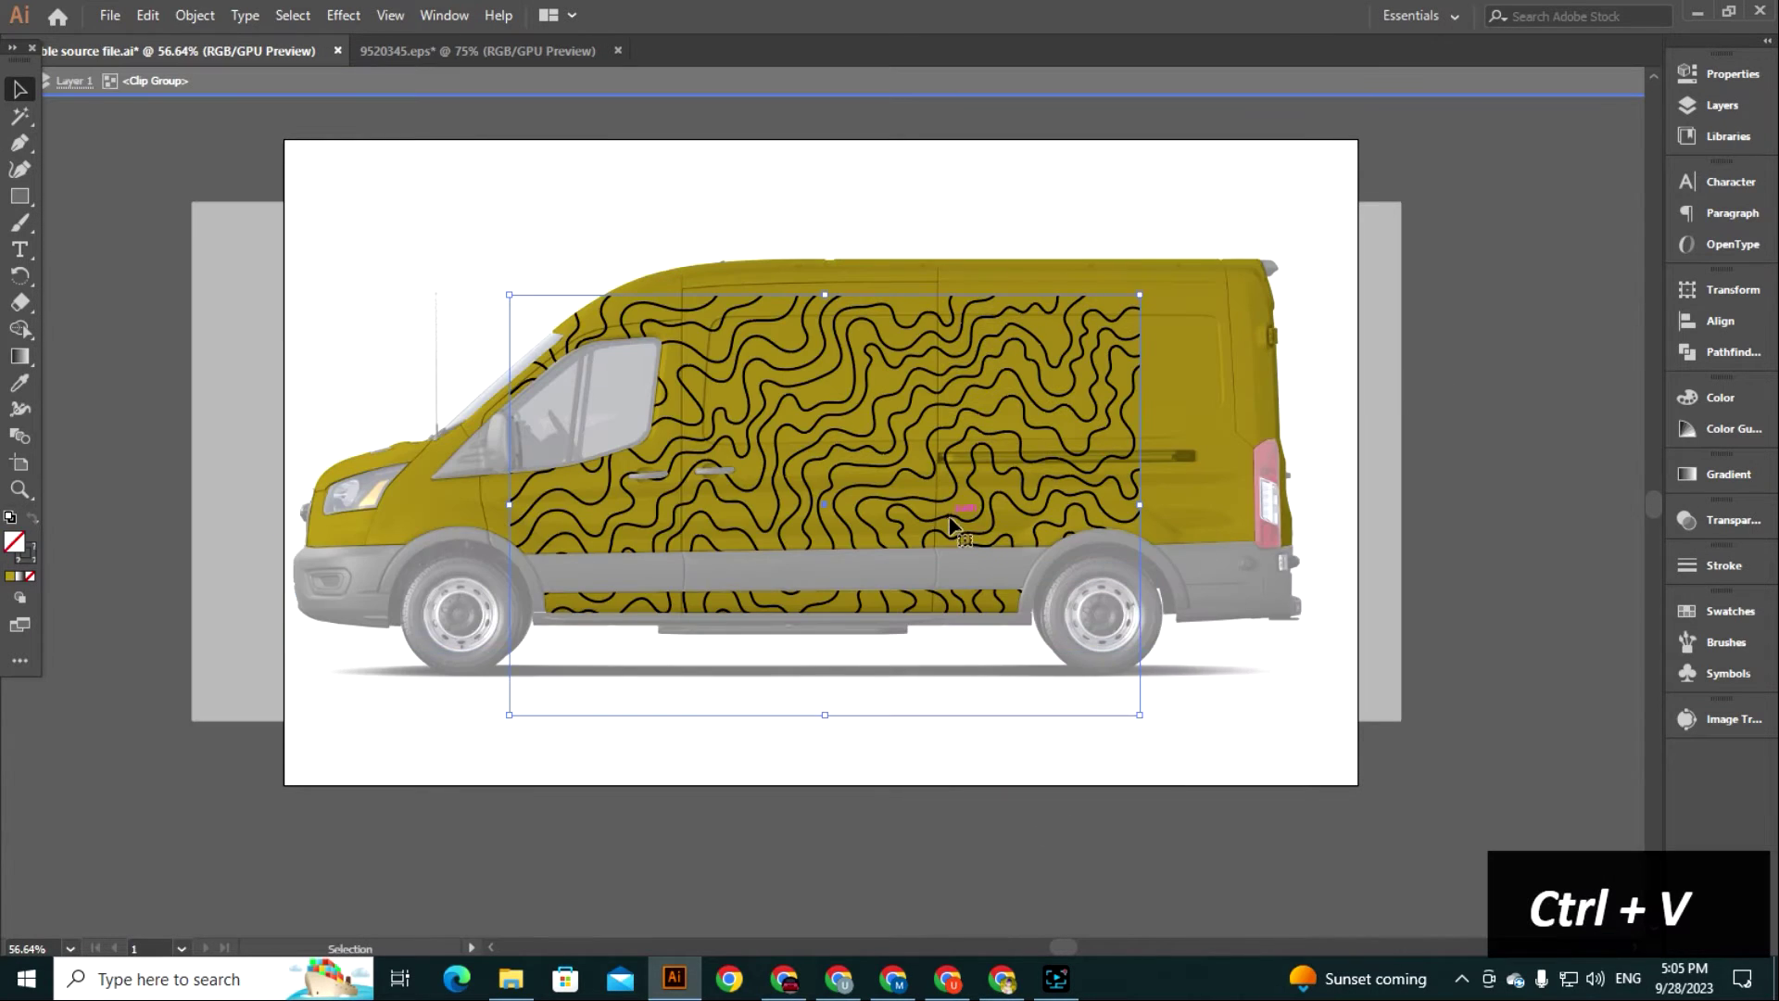
Move the pasted line pattern over the van's front half and scale it down slightly to fit the body height.
{"action": "mouse_move", "coordinate": [950, 519]}
{"action": "left_mouse_down"}
{"action": "mouse_move", "coordinate": [733, 490]}
{"action": "mouse_move", "coordinate": [736, 462]}
{"action": "left_mouse_up"}
{"action": "left_click_drag", "start_coordinate": [925, 660], "coordinate": [910, 646]}
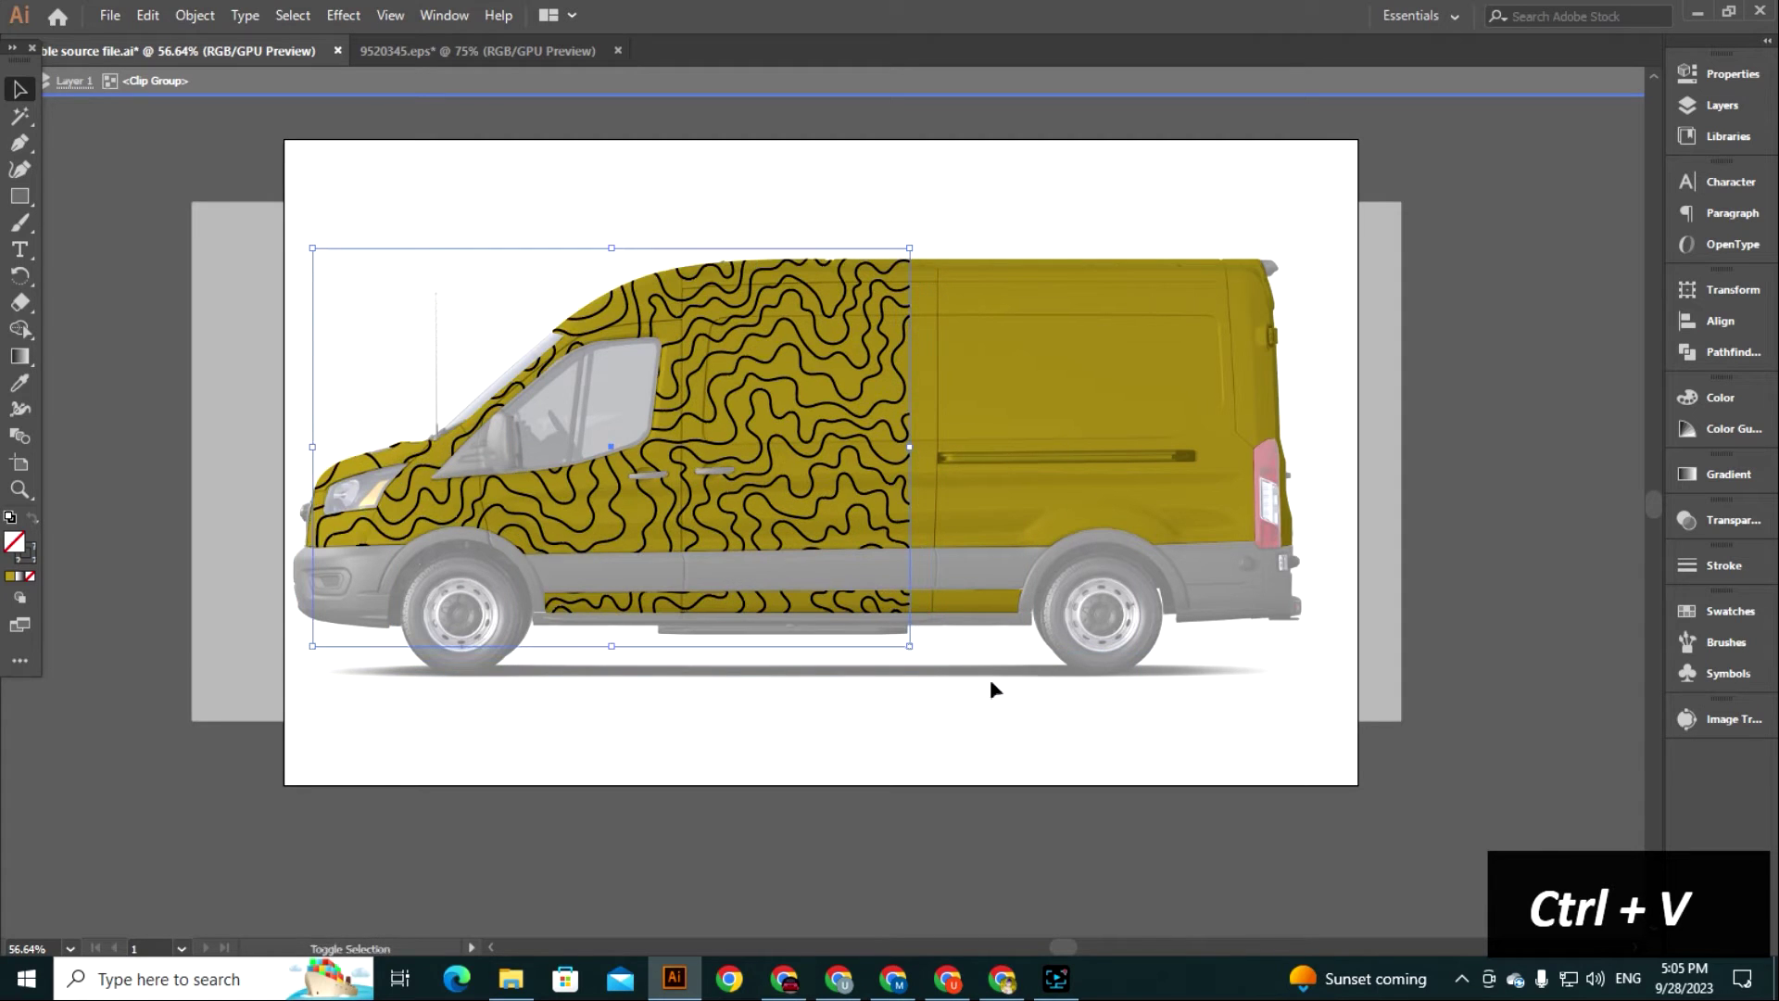
{"action": "key", "text": "shift+Left"}
{"action": "key", "text": "shift+Left"}
{"action": "key", "text": "shift+Left"}
{"action": "key", "text": "ctrl+plus"}
Create a left-right mirrored copy of the contour-line pattern with Reflect.
{"action": "right_click", "coordinate": [584, 330]}
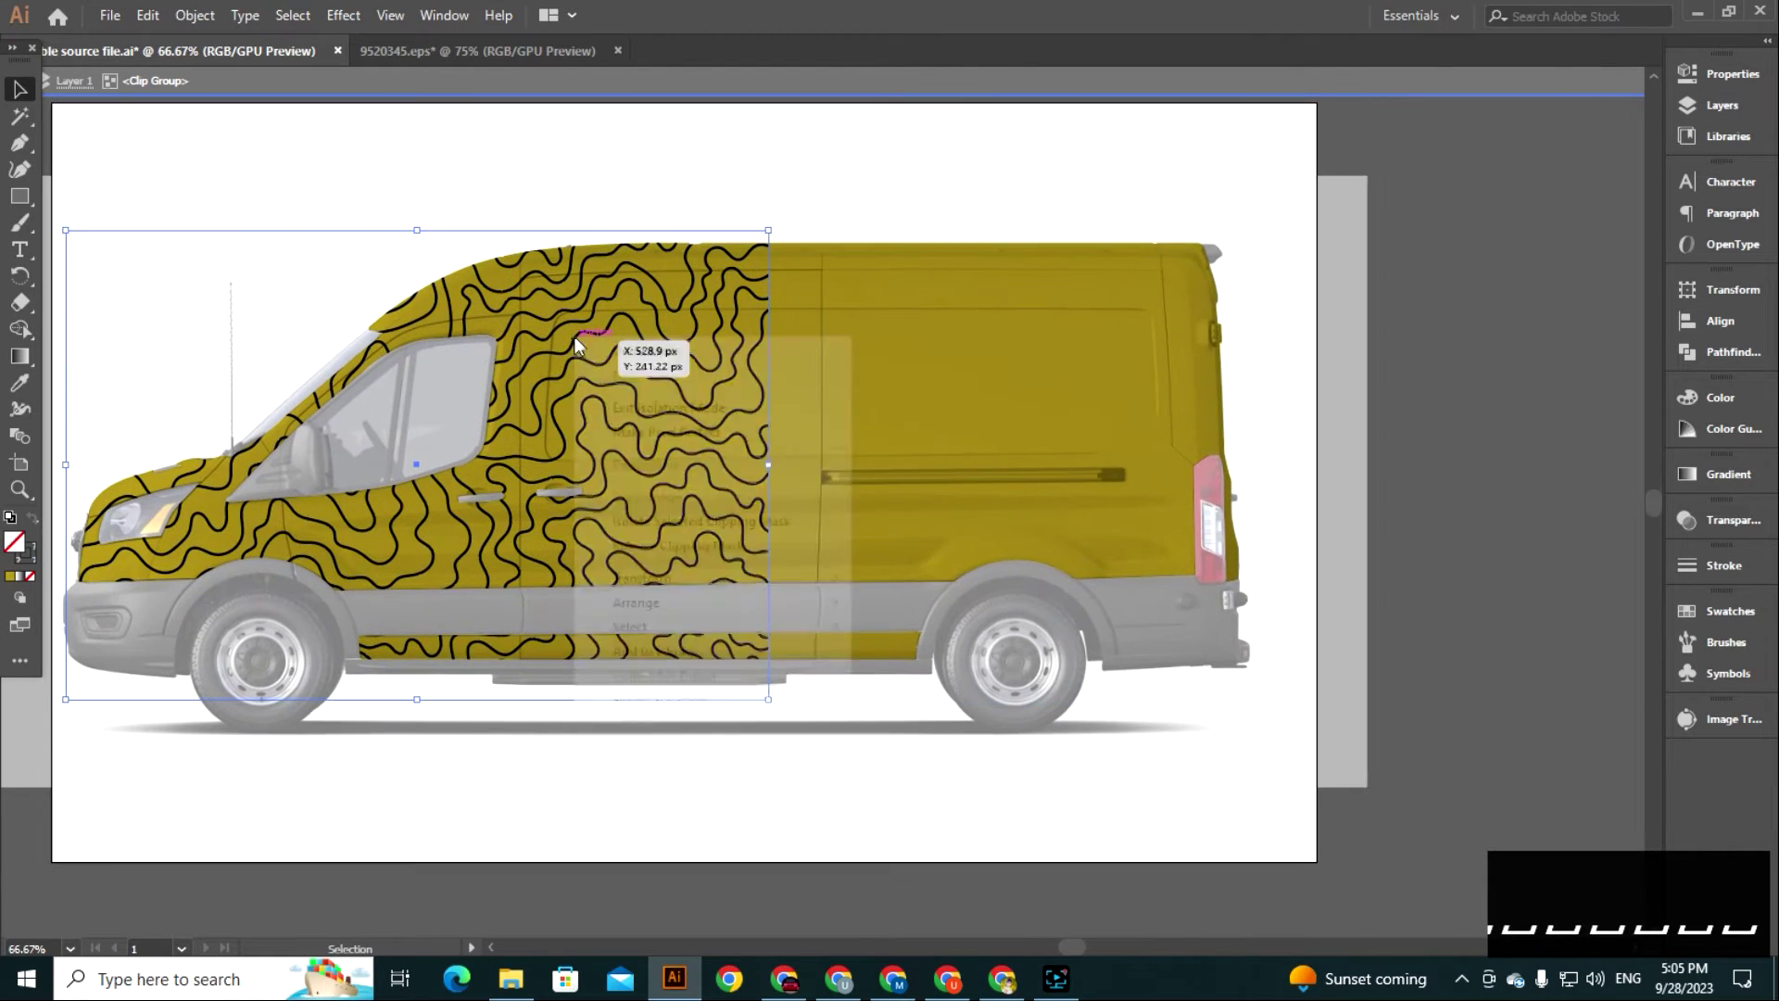
{"action": "mouse_move", "coordinate": [794, 580]}
{"action": "left_click", "coordinate": [964, 660]}
{"action": "left_click", "coordinate": [1205, 581]}
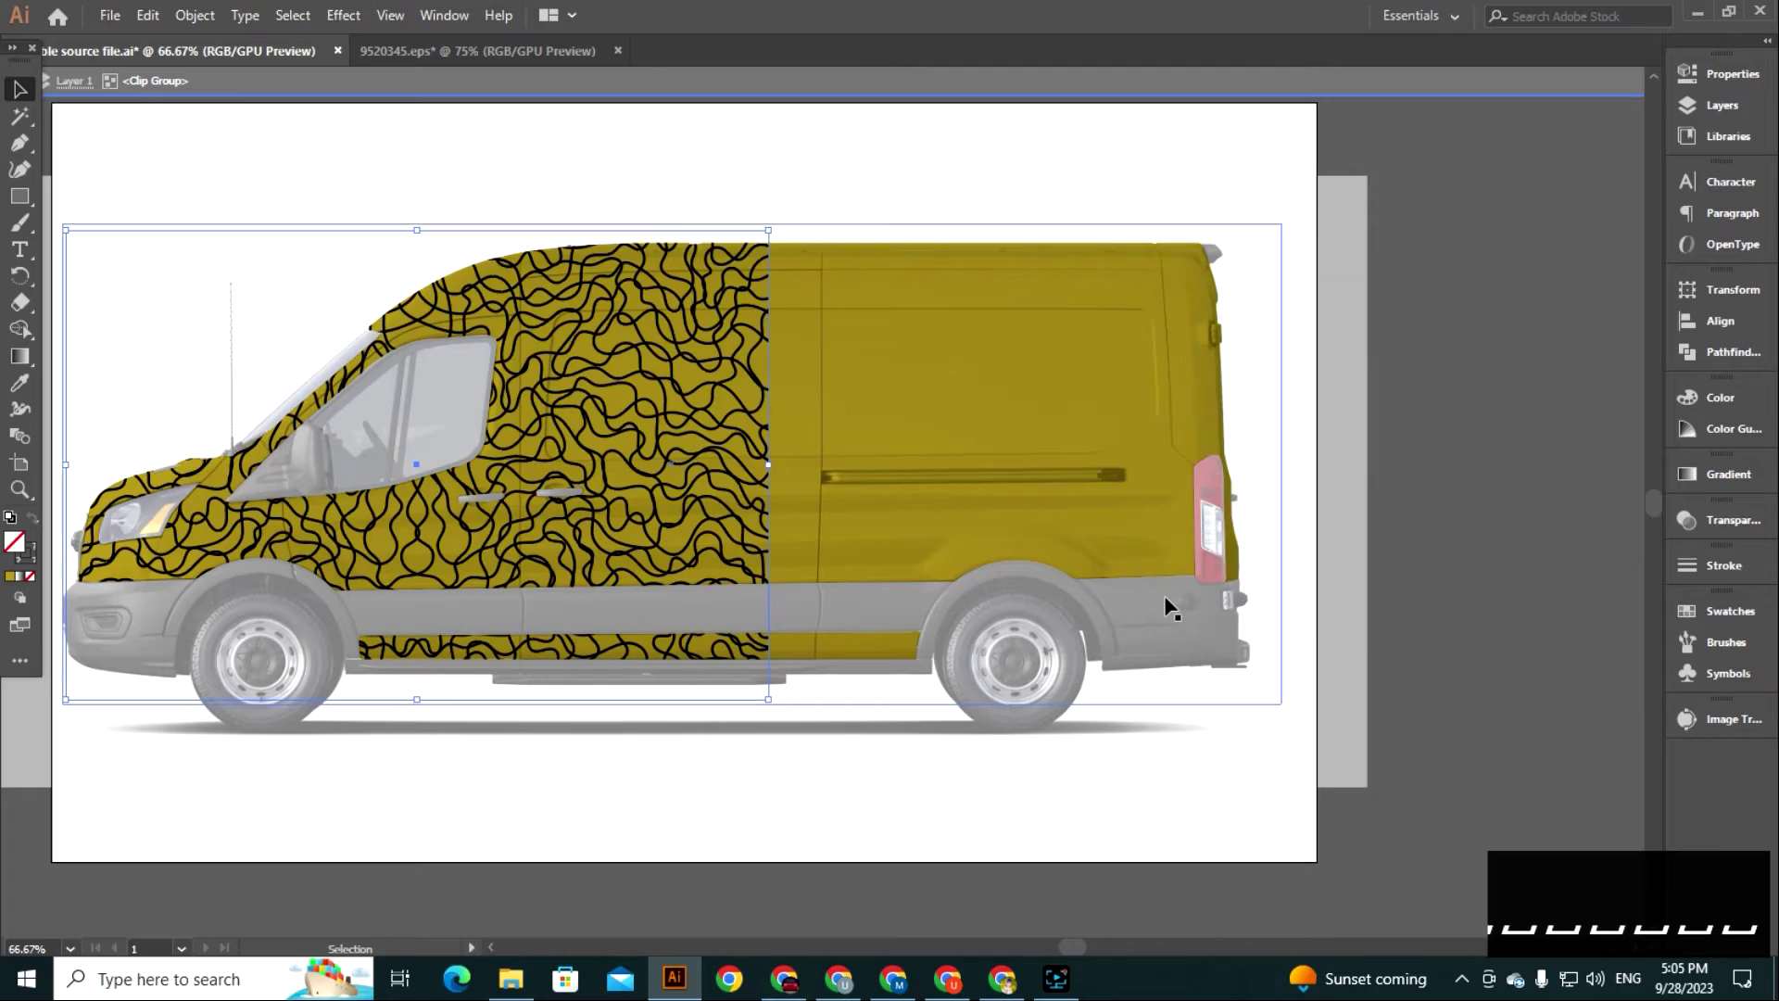
Shift the mirrored pattern copy horizontally onto the van's rear half so it meets the original pattern mid-body.
{"action": "key", "text": "shift+Right"}
{"action": "key", "text": "shift+Right"}
{"action": "key", "text": "shift+Right"}
{"action": "key", "text": "shift+Right"}
{"action": "key", "text": "shift+Right"}
{"action": "key", "text": "shift+Right"}
{"action": "key", "text": "shift+Right"}
{"action": "key", "text": "shift+Right"}
{"action": "key", "text": "shift+Right"}
{"action": "key", "text": "shift+Right"}
{"action": "key", "text": "shift+Right"}
{"action": "key", "text": "shift+Right"}
{"action": "key", "text": "shift+Right"}
{"action": "key", "text": "shift+Right"}
{"action": "key", "text": "shift+Right"}
{"action": "key", "text": "shift+Right"}
{"action": "key", "text": "shift+Right"}
{"action": "key", "text": "shift+Right"}
{"action": "key", "text": "shift+Right"}
{"action": "key", "text": "shift+Right"}
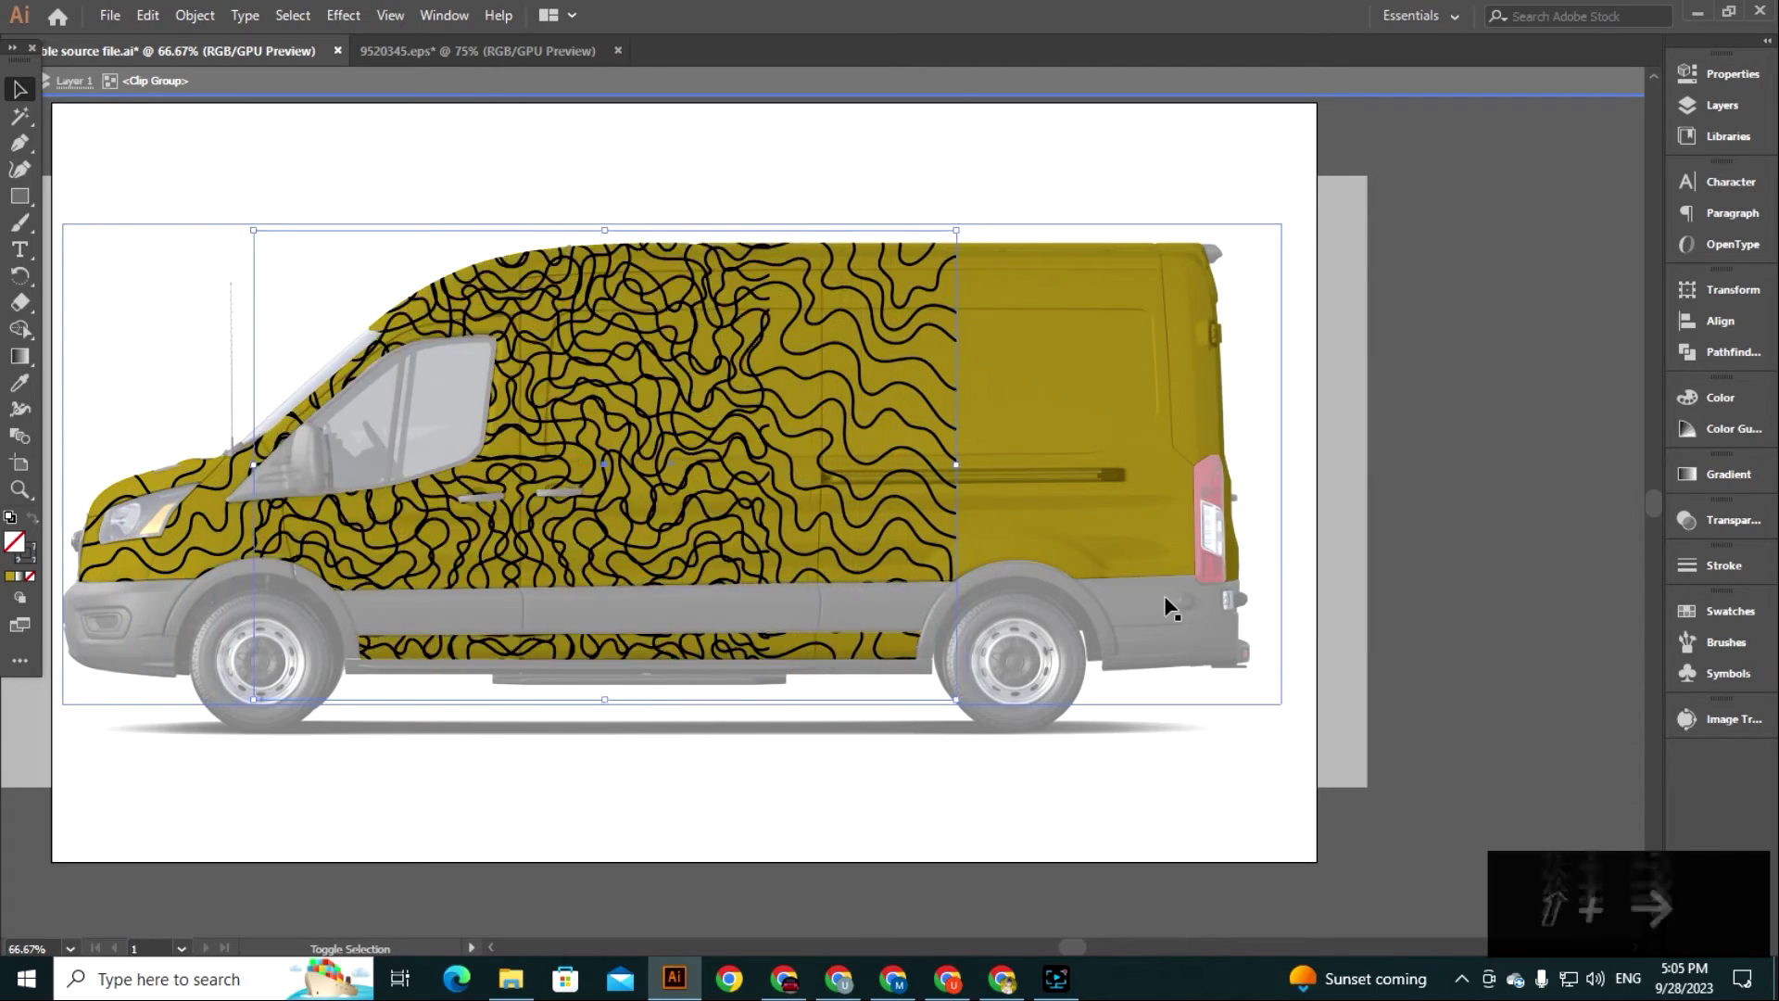
{"action": "key", "text": "shift+Right"}
{"action": "key", "text": "shift+Right"}
{"action": "key", "text": "shift+Right"}
{"action": "key", "text": "shift+Right"}
{"action": "key", "text": "shift+Right"}
{"action": "key", "text": "shift+Right"}
{"action": "key", "text": "shift+Right"}
{"action": "key", "text": "shift+Right"}
{"action": "key", "text": "shift+Right"}
{"action": "key", "text": "shift+Right"}
{"action": "key", "text": "shift+Right"}
{"action": "key", "text": "shift+Right"}
{"action": "key", "text": "shift+Right"}
{"action": "key", "text": "shift+Right"}
{"action": "key", "text": "shift+Right"}
{"action": "key", "text": "shift+Right"}
{"action": "key", "text": "shift+Right"}
{"action": "key", "text": "shift+Right"}
{"action": "key", "text": "shift+Right"}
{"action": "key", "text": "shift+Right"}
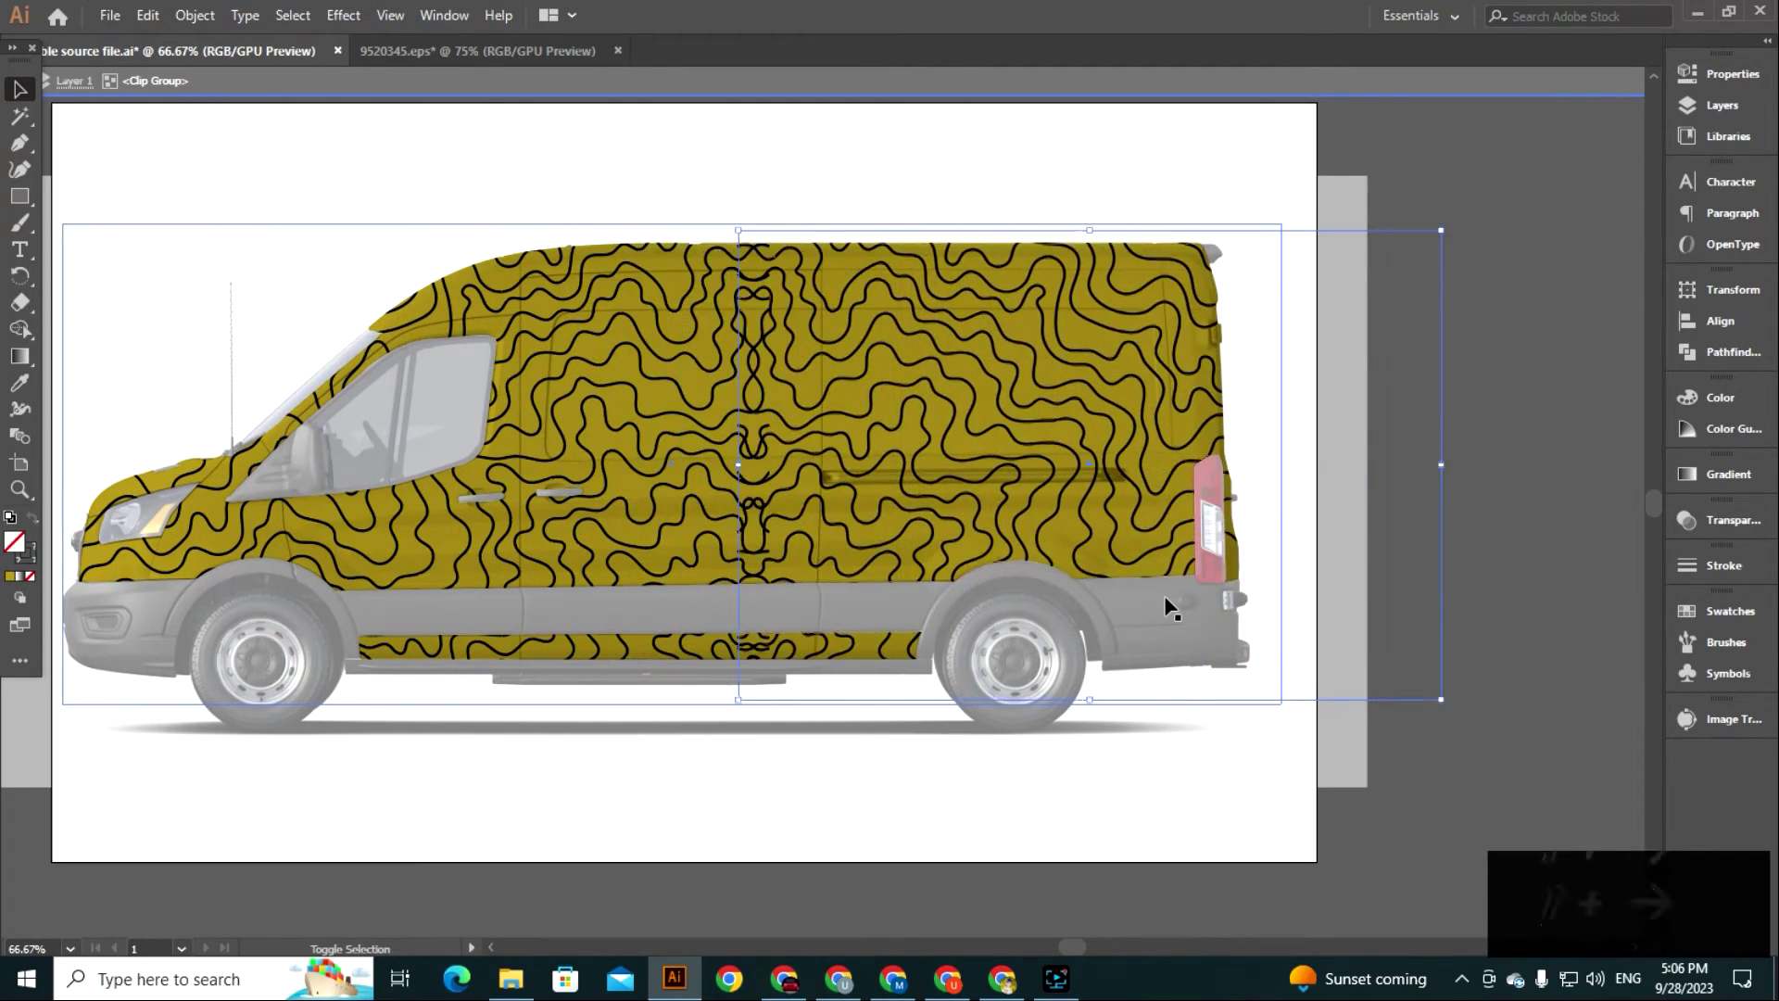
Nudge the mirrored pattern toward the front until its lines join the original pattern along the seam.
{"action": "key", "text": "ctrl+plus"}
{"action": "key", "text": "ctrl+plus"}
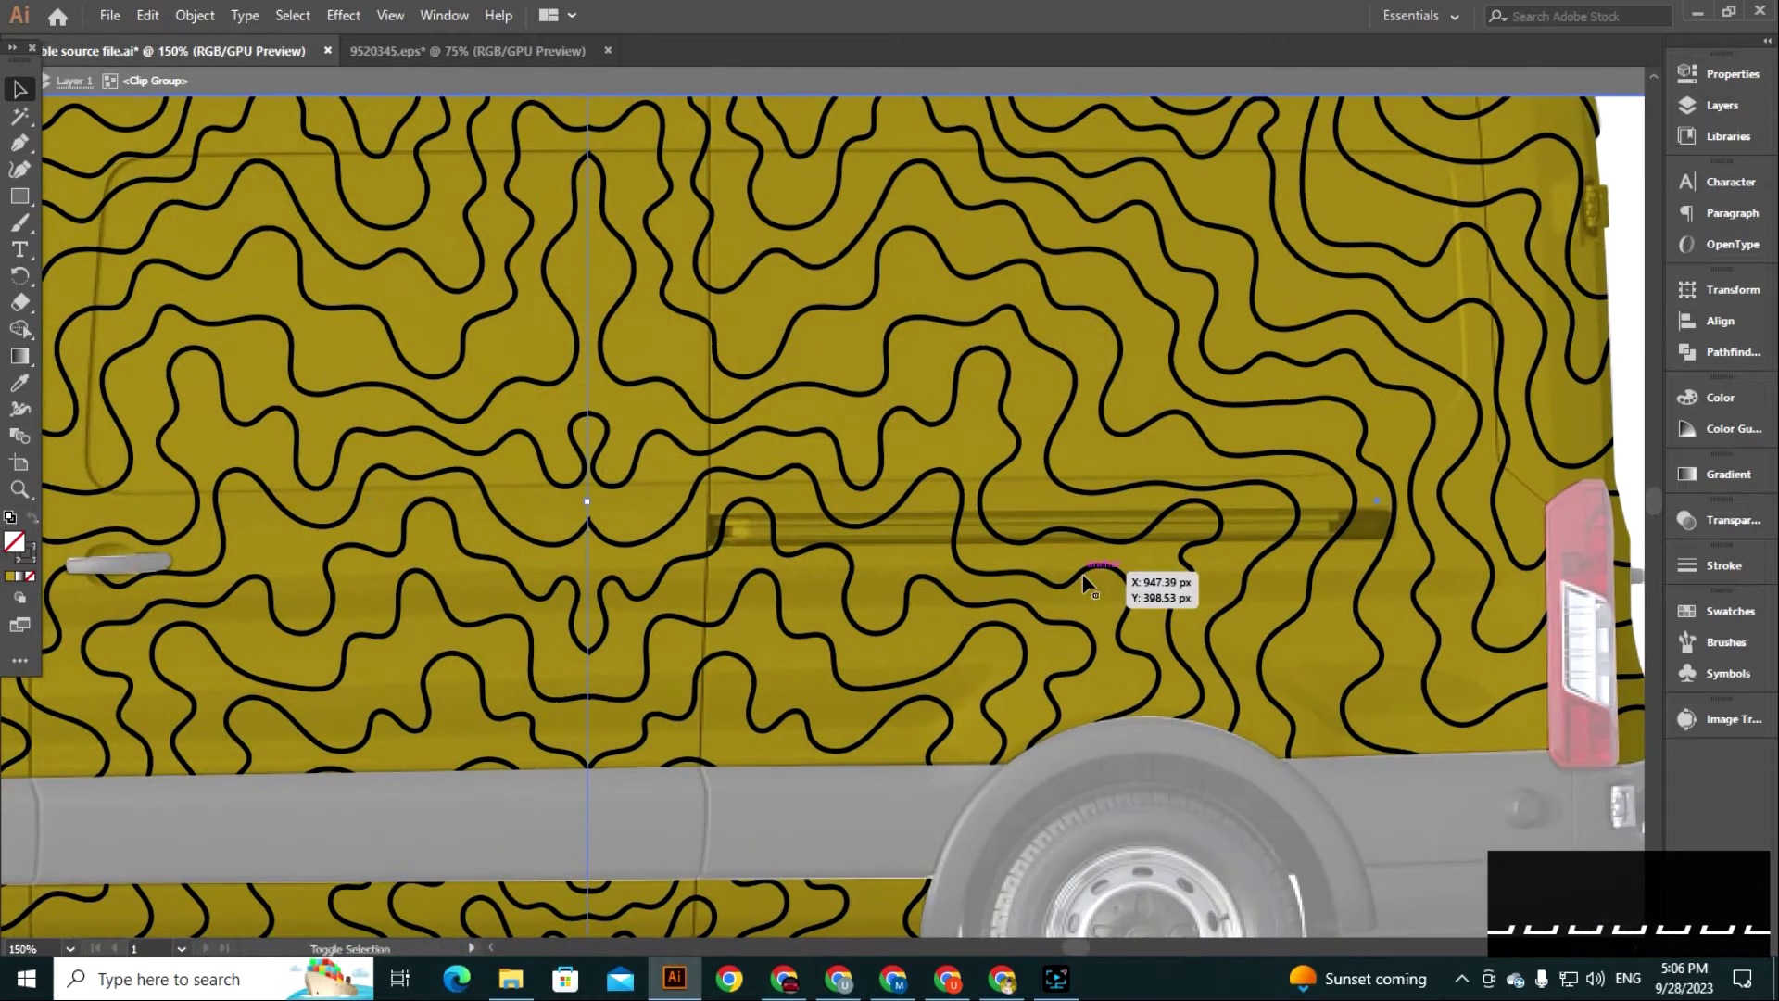
{"action": "key", "text": "Left"}
{"action": "key", "text": "Left"}
{"action": "key", "text": "Left"}
{"action": "key", "text": "Left"}
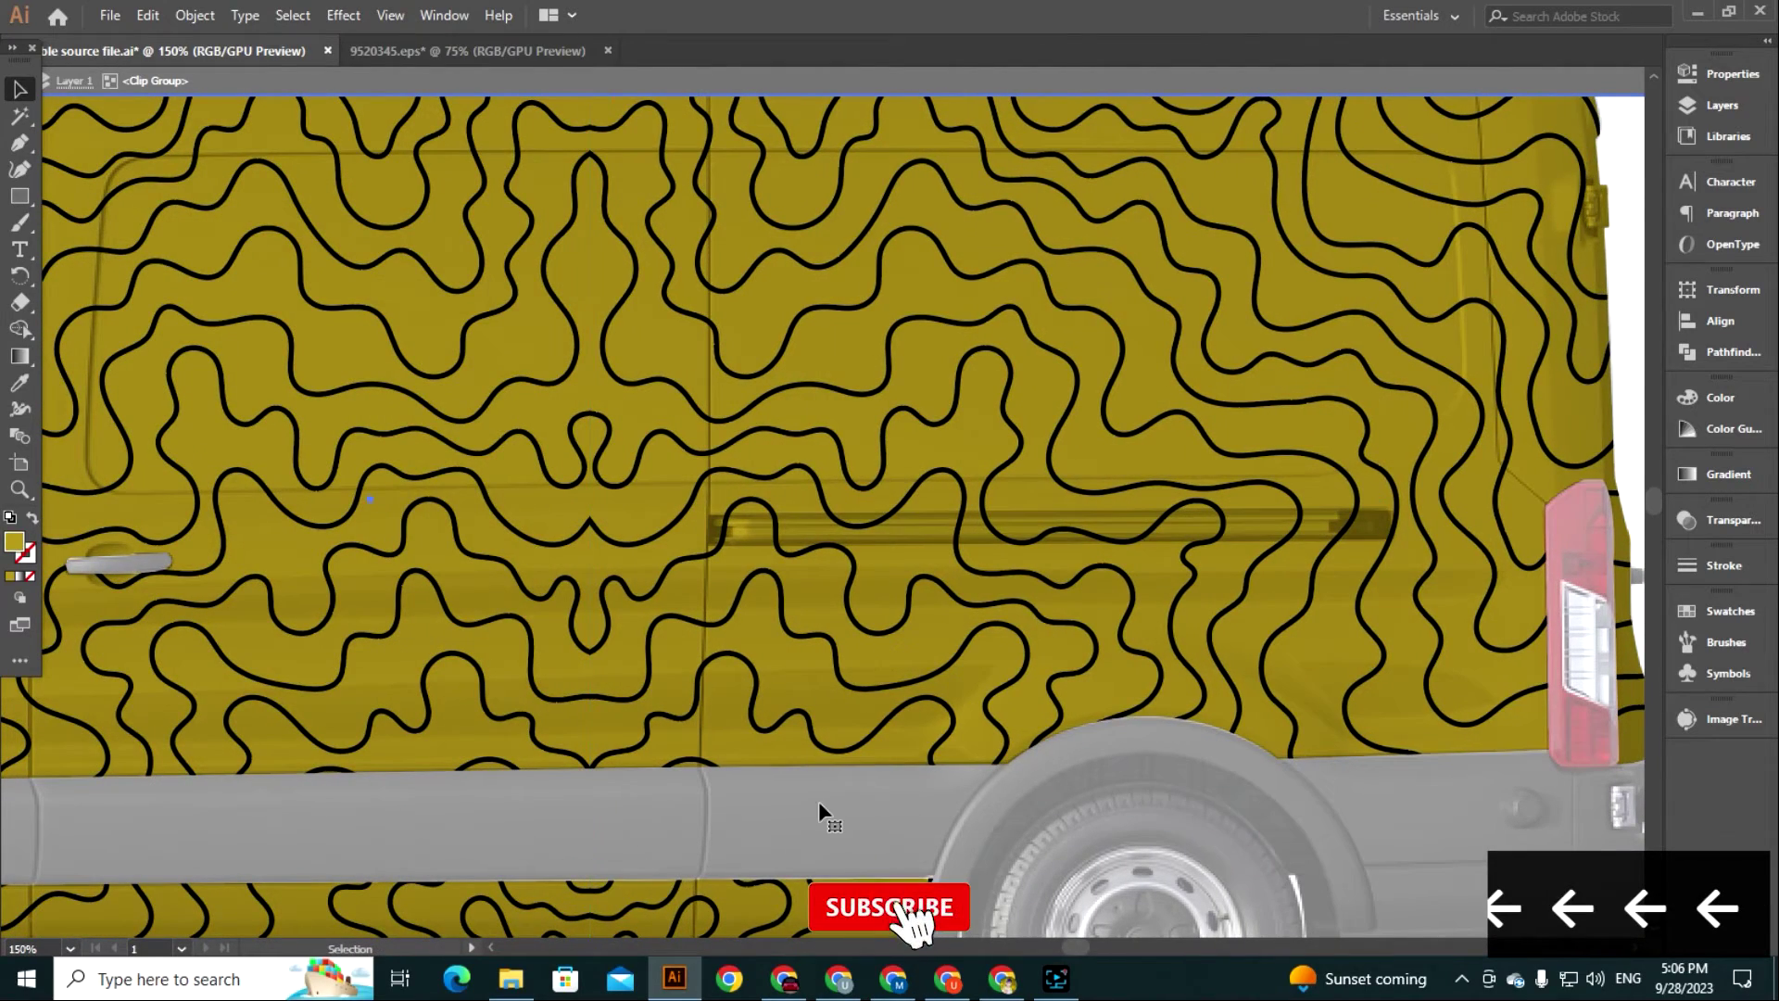
{"action": "key", "text": "ctrl+minus"}
{"action": "key", "text": "ctrl+minus"}
{"action": "key", "text": "ctrl+minus"}
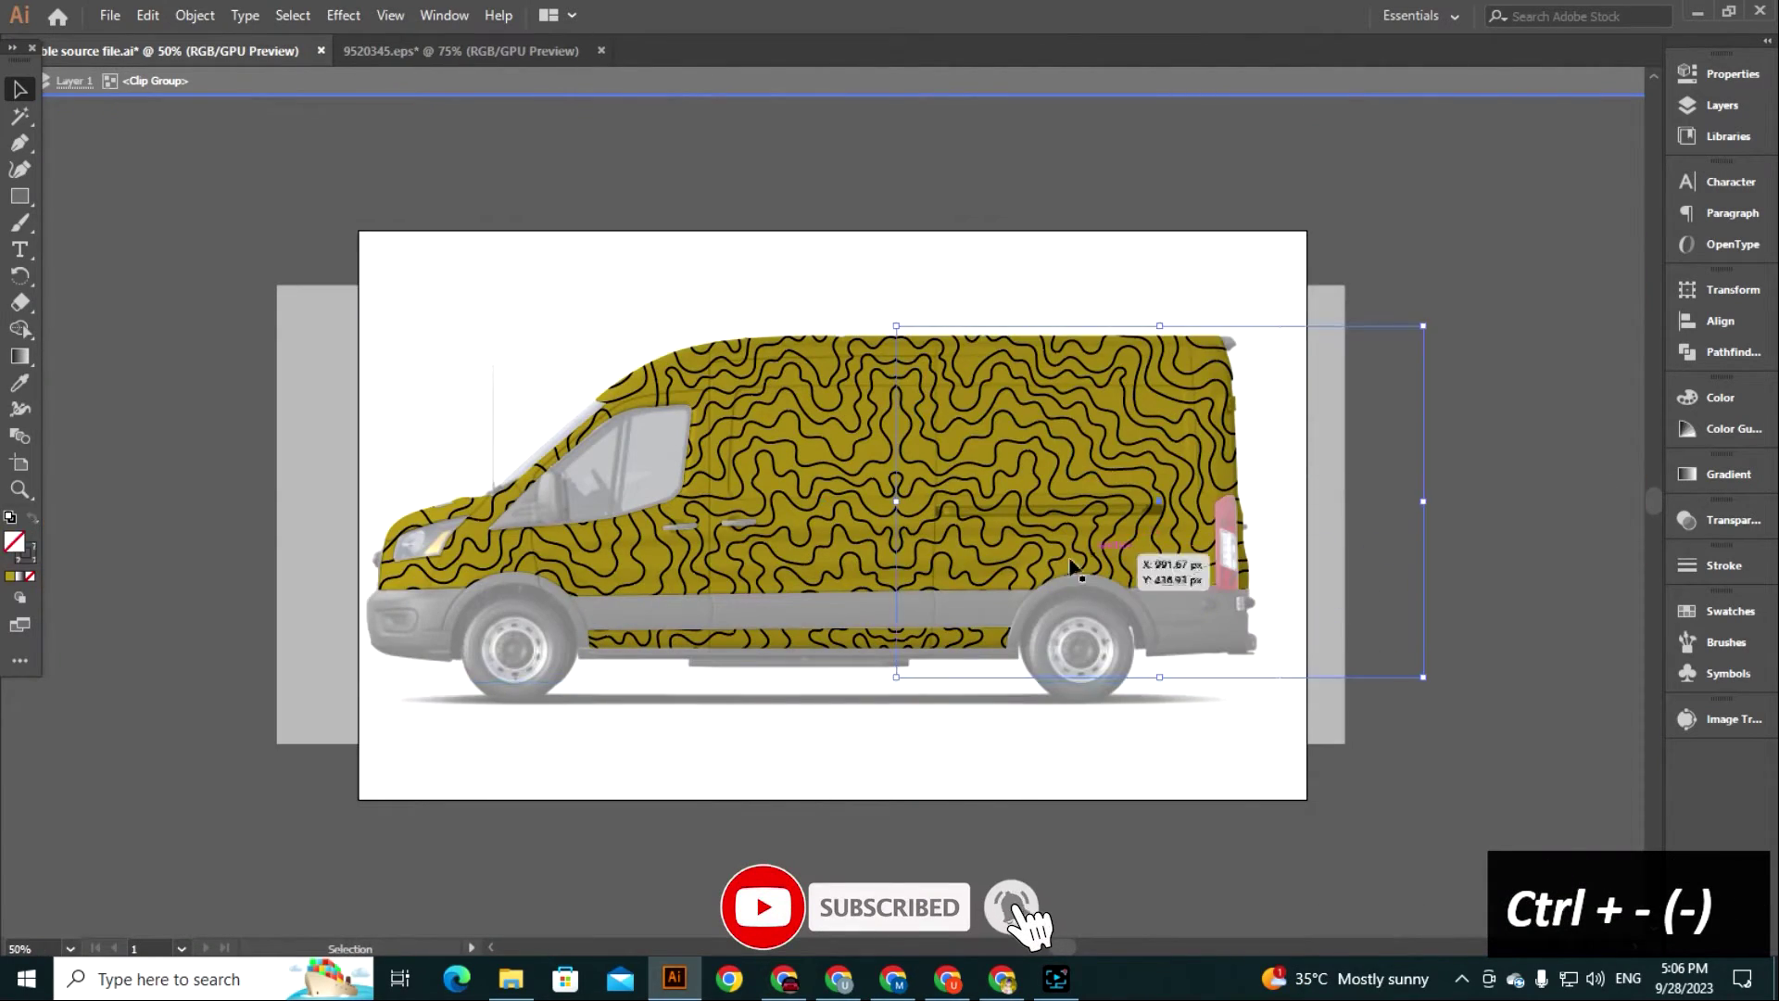
Set the opacity of both contour-line pattern halves to 10% and exit the clipping group's isolation.
{"action": "left_click", "coordinate": [195, 14]}
{"action": "left_click", "coordinate": [227, 96]}
{"action": "left_click", "coordinate": [1298, 581]}
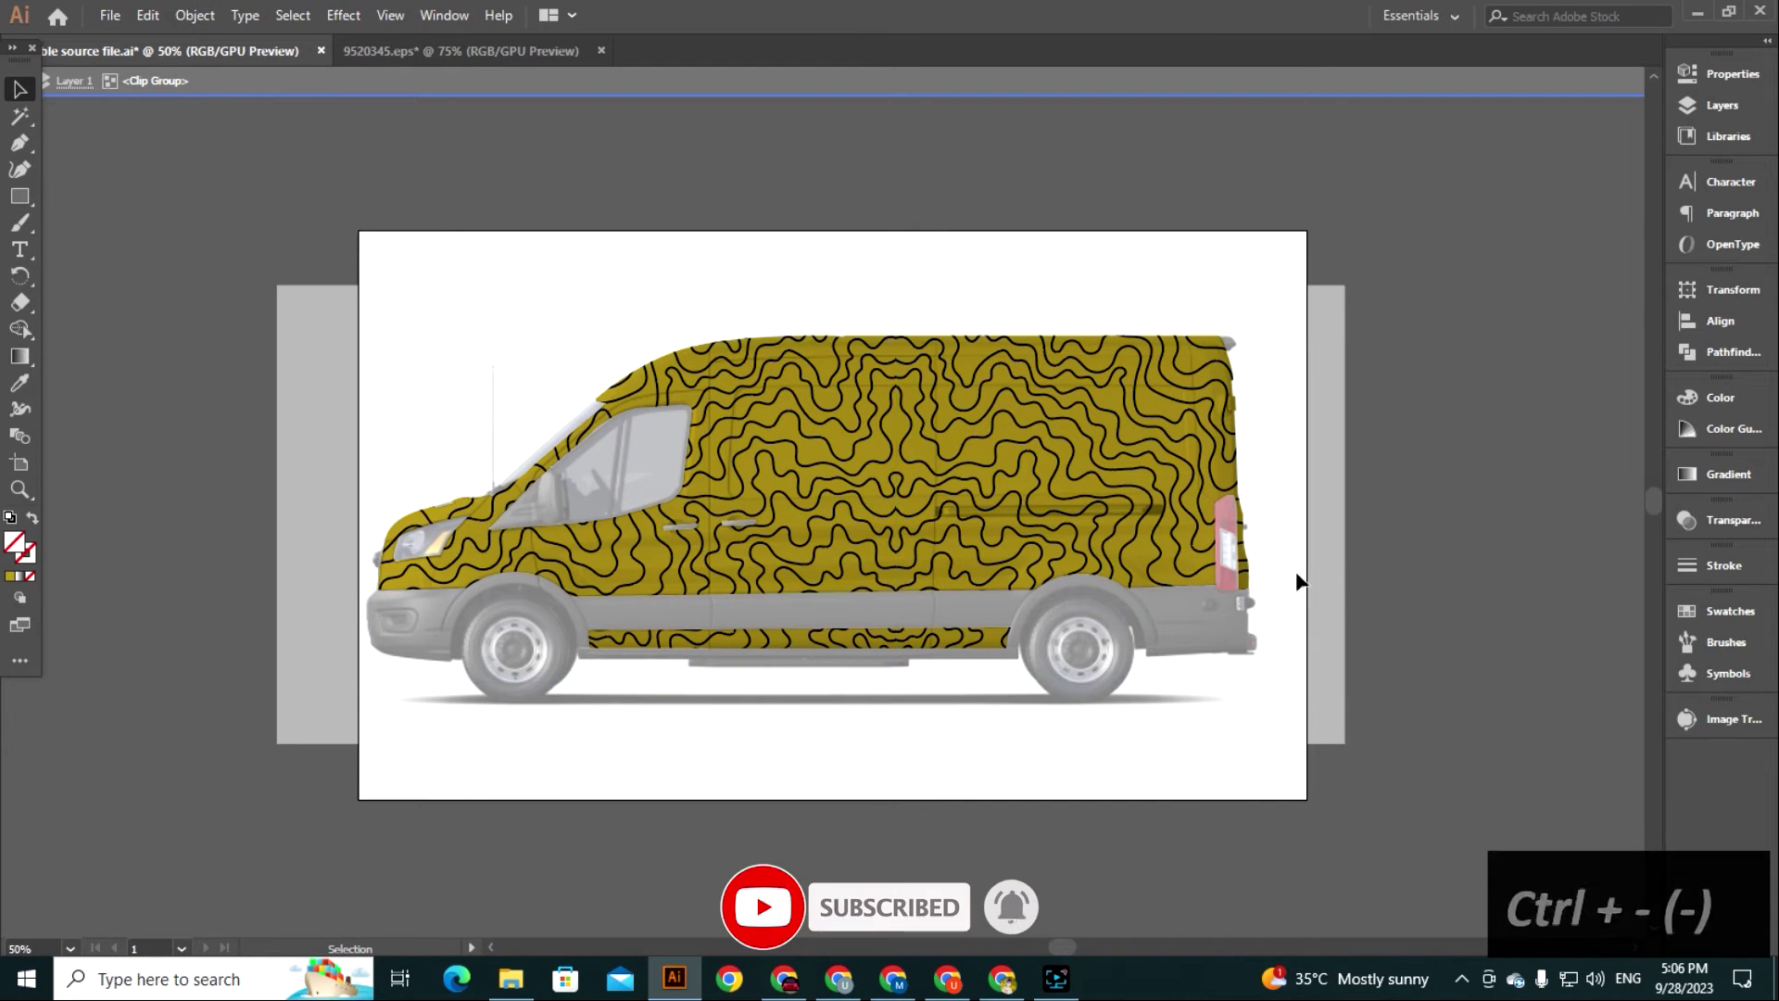
{"action": "left_click", "coordinate": [1281, 575]}
{"action": "left_click", "coordinate": [1247, 569]}
{"action": "left_click", "coordinate": [1720, 520]}
{"action": "left_click_drag", "start_coordinate": [1615, 543], "coordinate": [1530, 547]}
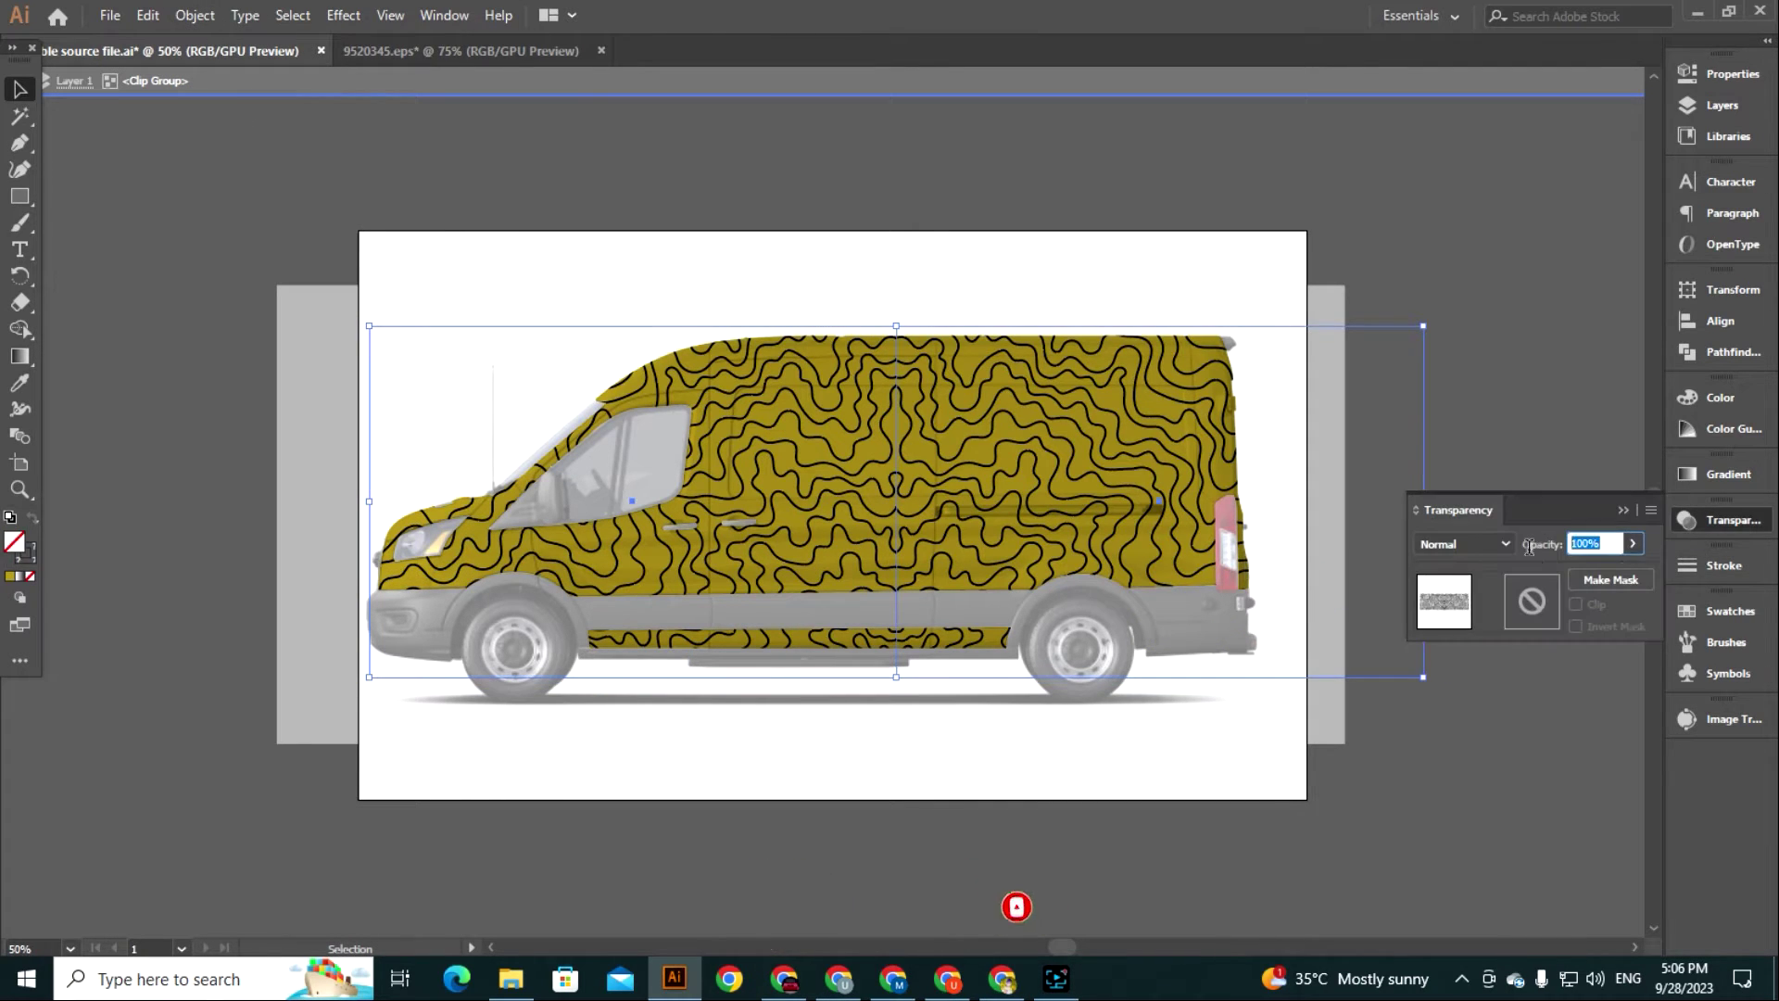
{"action": "type", "text": "10"}
{"action": "key", "text": "Return"}
{"action": "double_click", "coordinate": [1476, 377]}
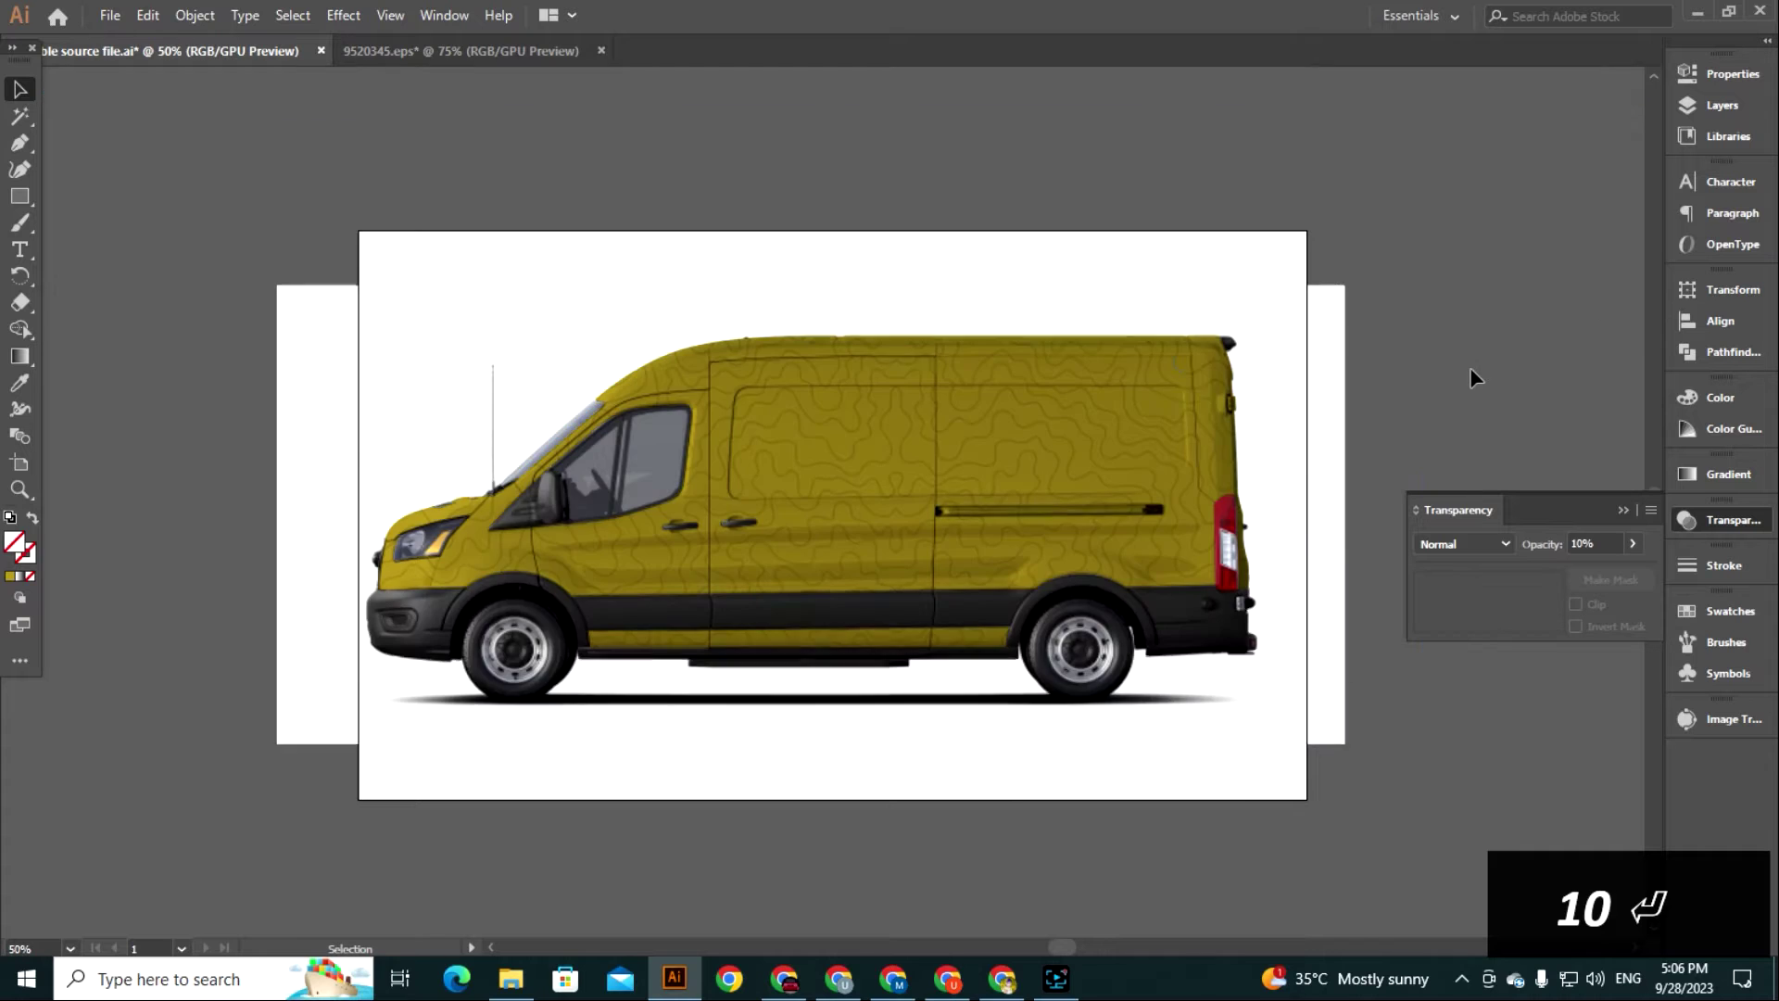
Examine the faint contour-line pattern across the van's front, side panels and rear.
{"action": "left_click_drag", "start_coordinate": [892, 468], "coordinate": [964, 491]}
{"action": "left_click_drag", "start_coordinate": [547, 561], "coordinate": [602, 574]}
{"action": "left_click_drag", "start_coordinate": [1010, 653], "coordinate": [862, 567]}
{"action": "key", "text": "space"}
{"action": "left_click_drag", "start_coordinate": [1080, 661], "coordinate": [874, 530]}
{"action": "left_click_drag", "start_coordinate": [917, 633], "coordinate": [882, 584]}
{"action": "left_click_drag", "start_coordinate": [838, 398], "coordinate": [849, 496]}
{"action": "key", "text": "z"}
{"action": "left_click_drag", "start_coordinate": [850, 496], "coordinate": [926, 540]}
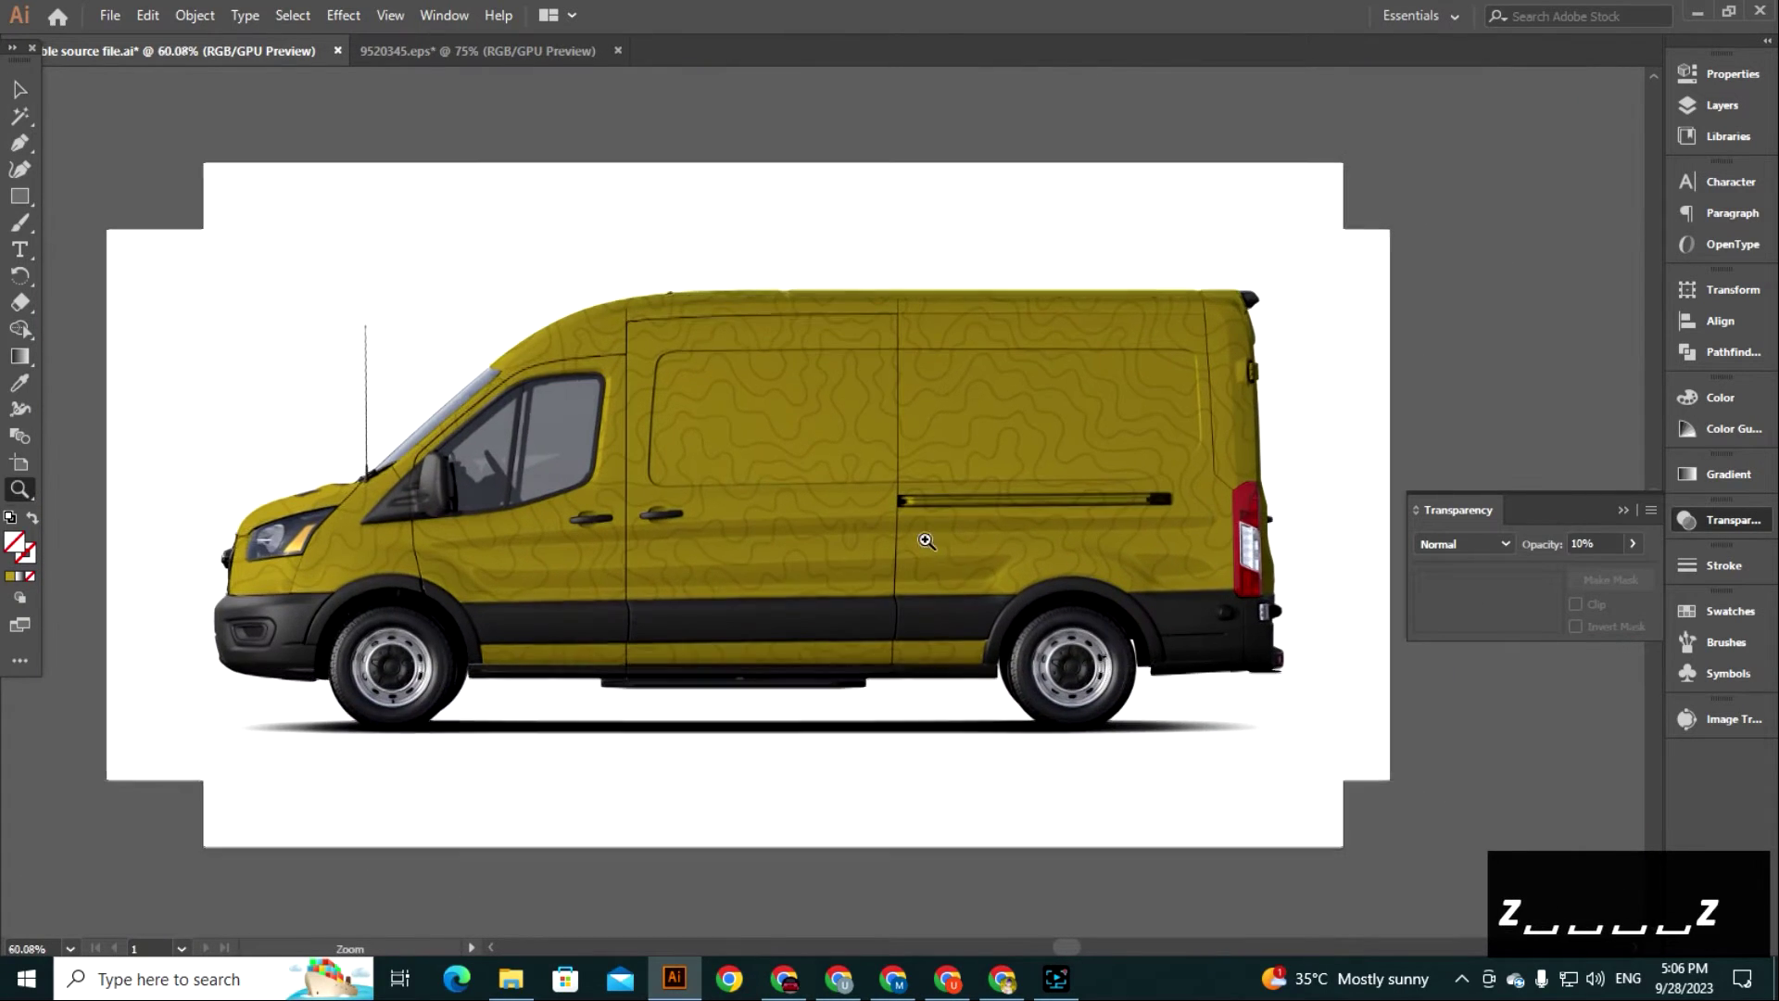
Open the mountain illustration 8951380.eps from the templates folder.
{"action": "key", "text": "alt+Tab"}
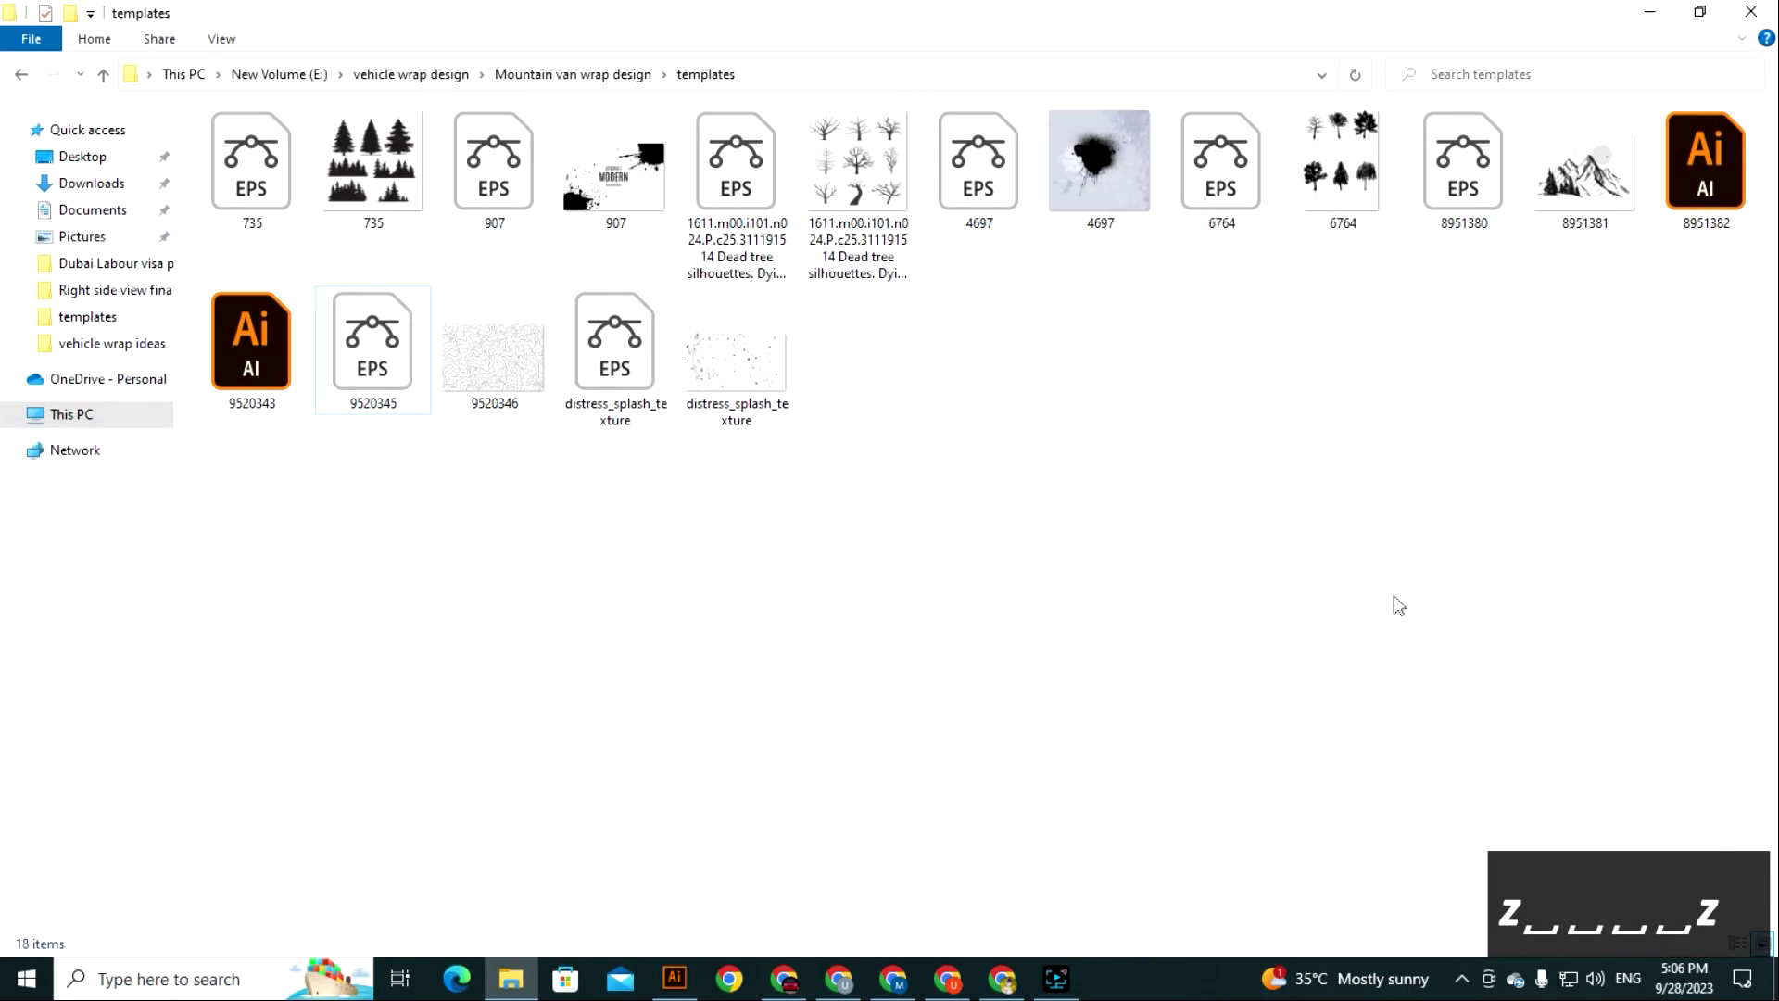
{"action": "double_click", "coordinate": [1495, 181]}
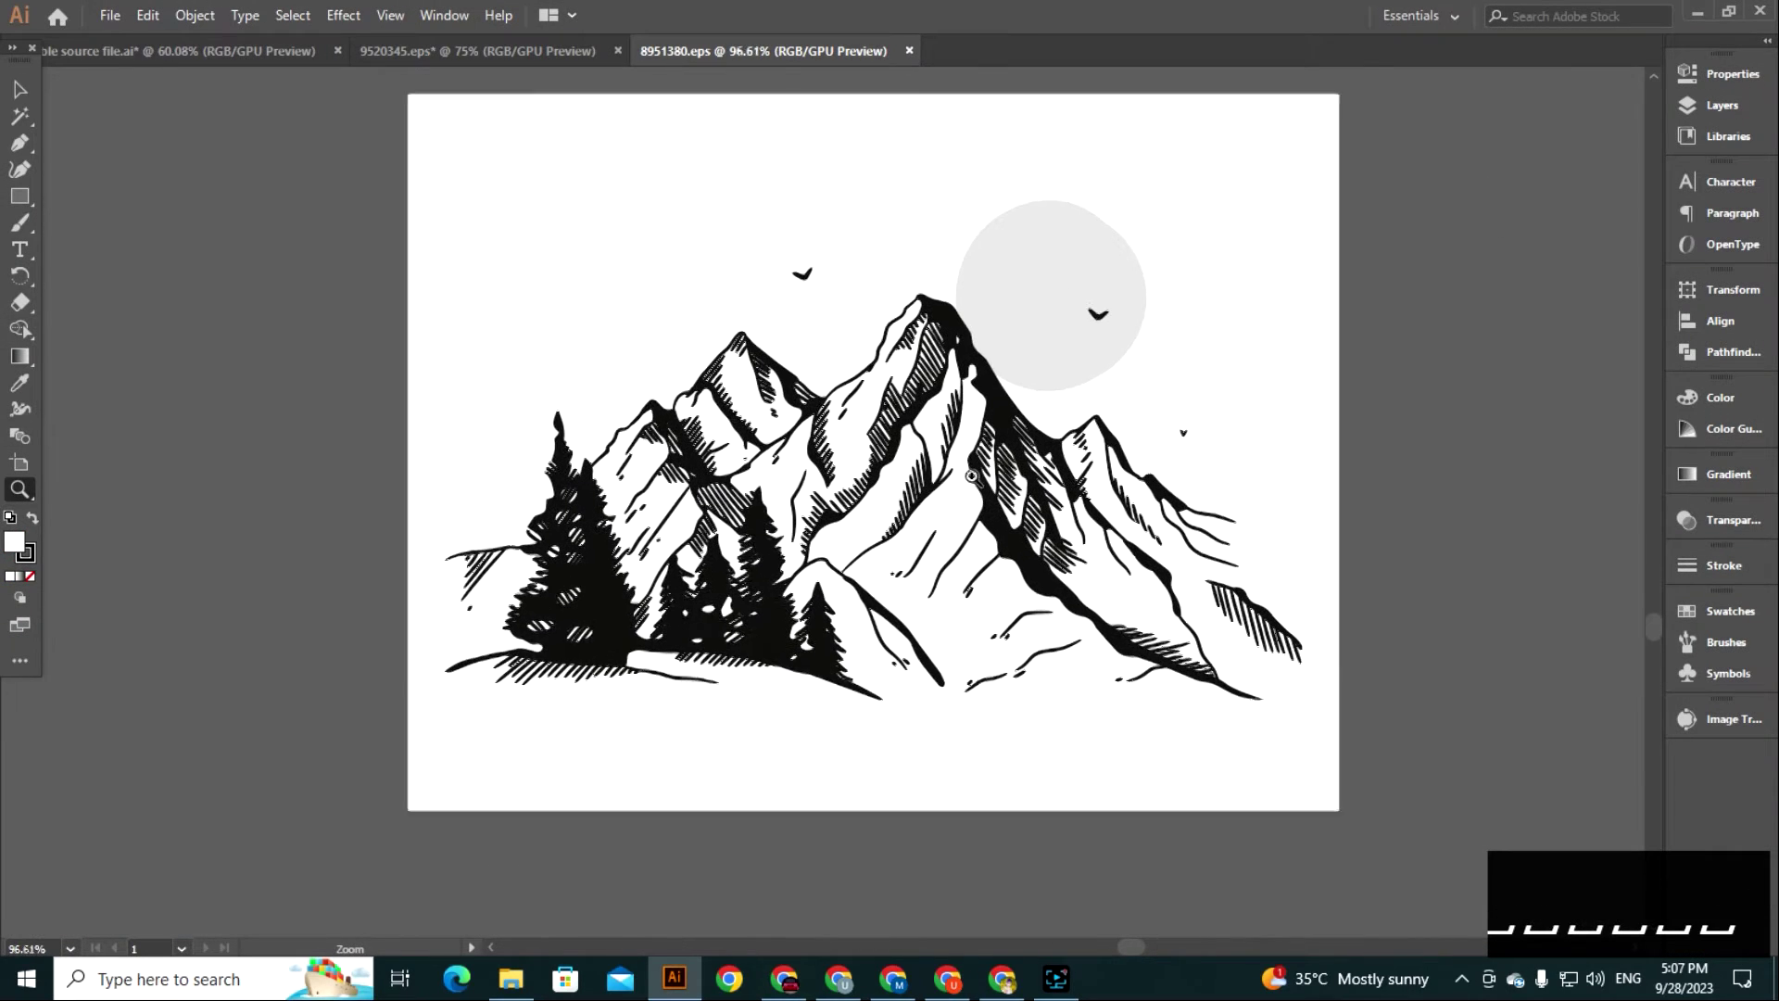
{"action": "left_click_drag", "start_coordinate": [972, 476], "coordinate": [990, 477]}
Move the mountain and tree artwork off the artboard onto the empty canvas beside it.
{"action": "left_click", "coordinate": [20, 90]}
{"action": "left_click", "coordinate": [919, 570]}
{"action": "left_click_drag", "start_coordinate": [919, 570], "coordinate": [1318, 561]}
{"action": "left_click_drag", "start_coordinate": [1318, 561], "coordinate": [461, 528]}
{"action": "left_click_drag", "start_coordinate": [607, 702], "coordinate": [1053, 683]}
{"action": "left_click_drag", "start_coordinate": [1053, 593], "coordinate": [878, 593]}
{"action": "left_click", "coordinate": [1291, 544]}
{"action": "left_click_drag", "start_coordinate": [1292, 544], "coordinate": [1379, 556]}
Isolate the mountain group, select its white fill areas with the Magic Wand, and delete them.
{"action": "left_click", "coordinate": [859, 529]}
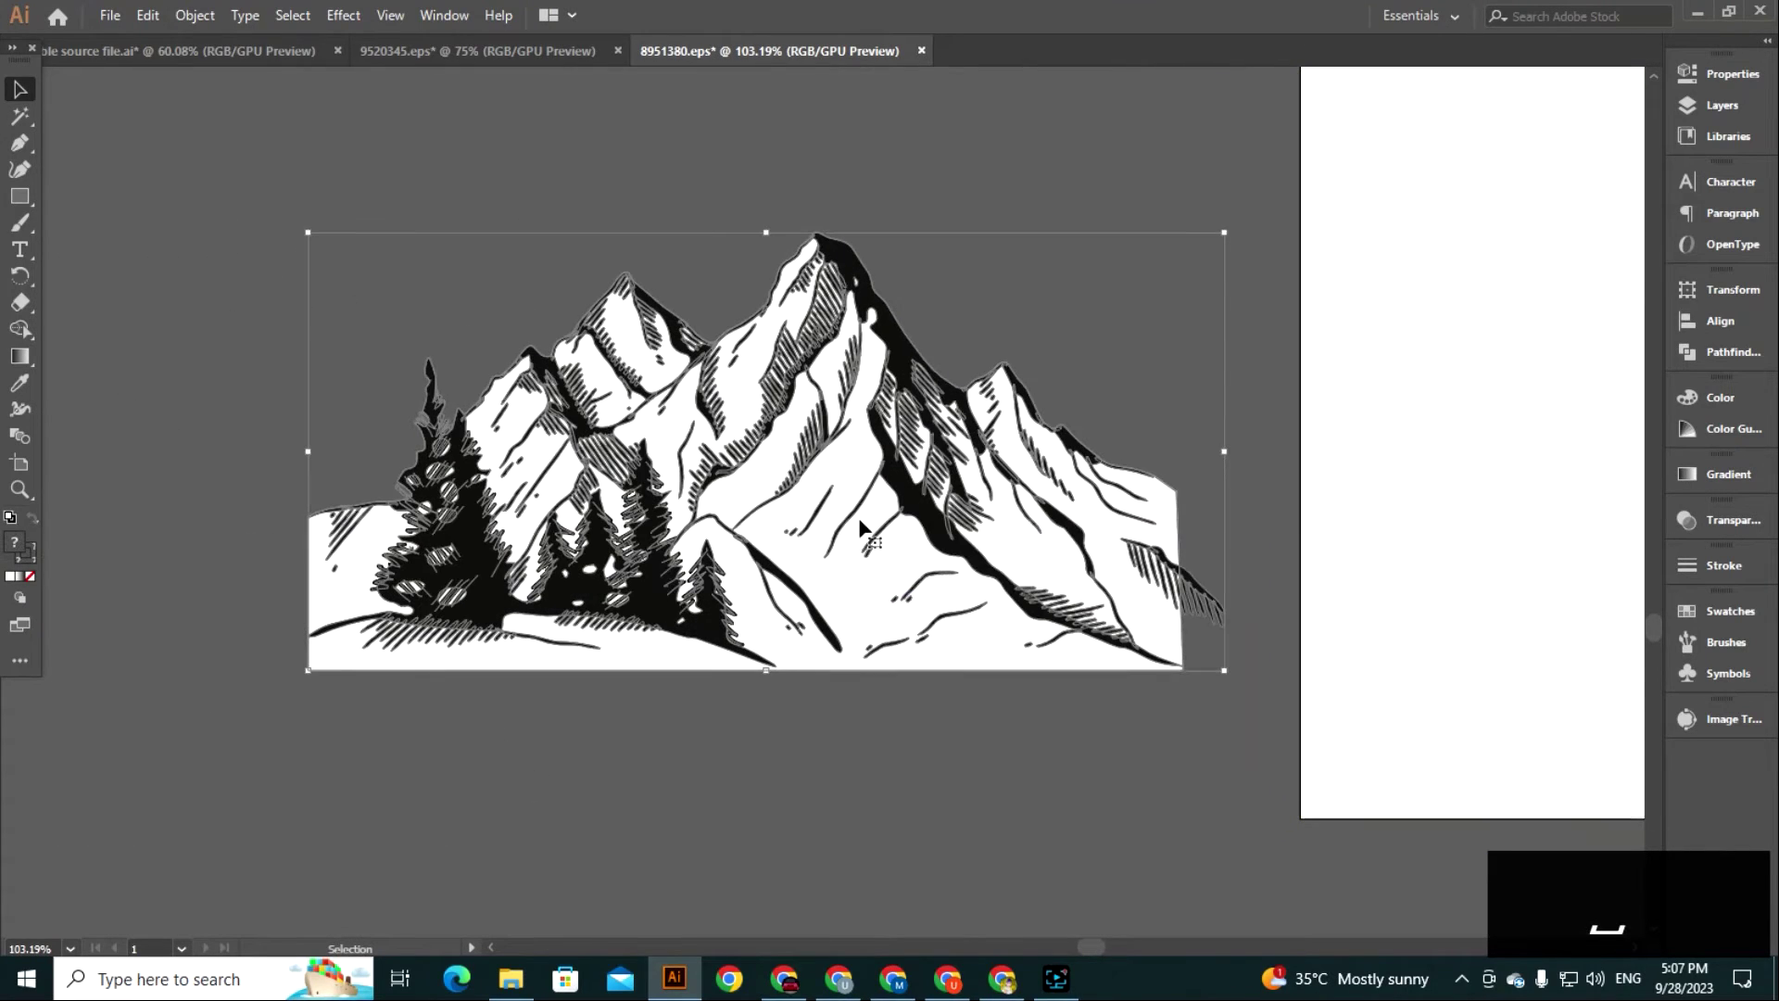
{"action": "right_click", "coordinate": [859, 528]}
{"action": "left_click", "coordinate": [927, 683]}
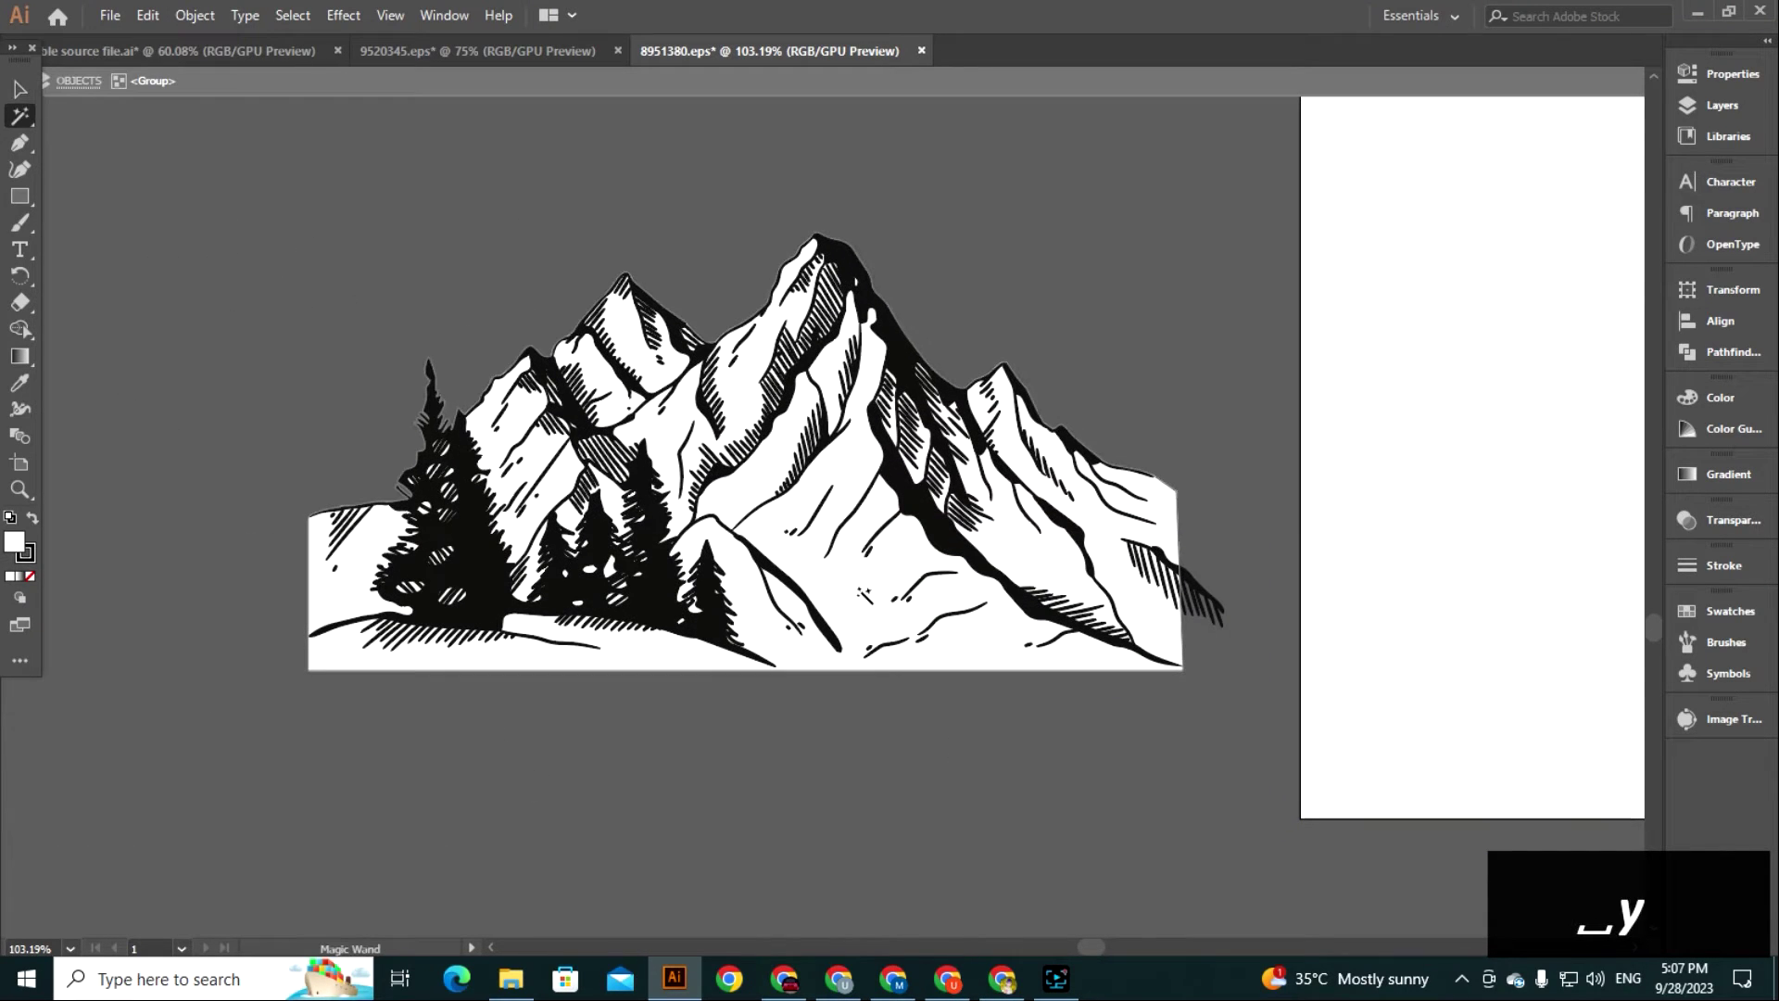
{"action": "key", "text": "Delete"}
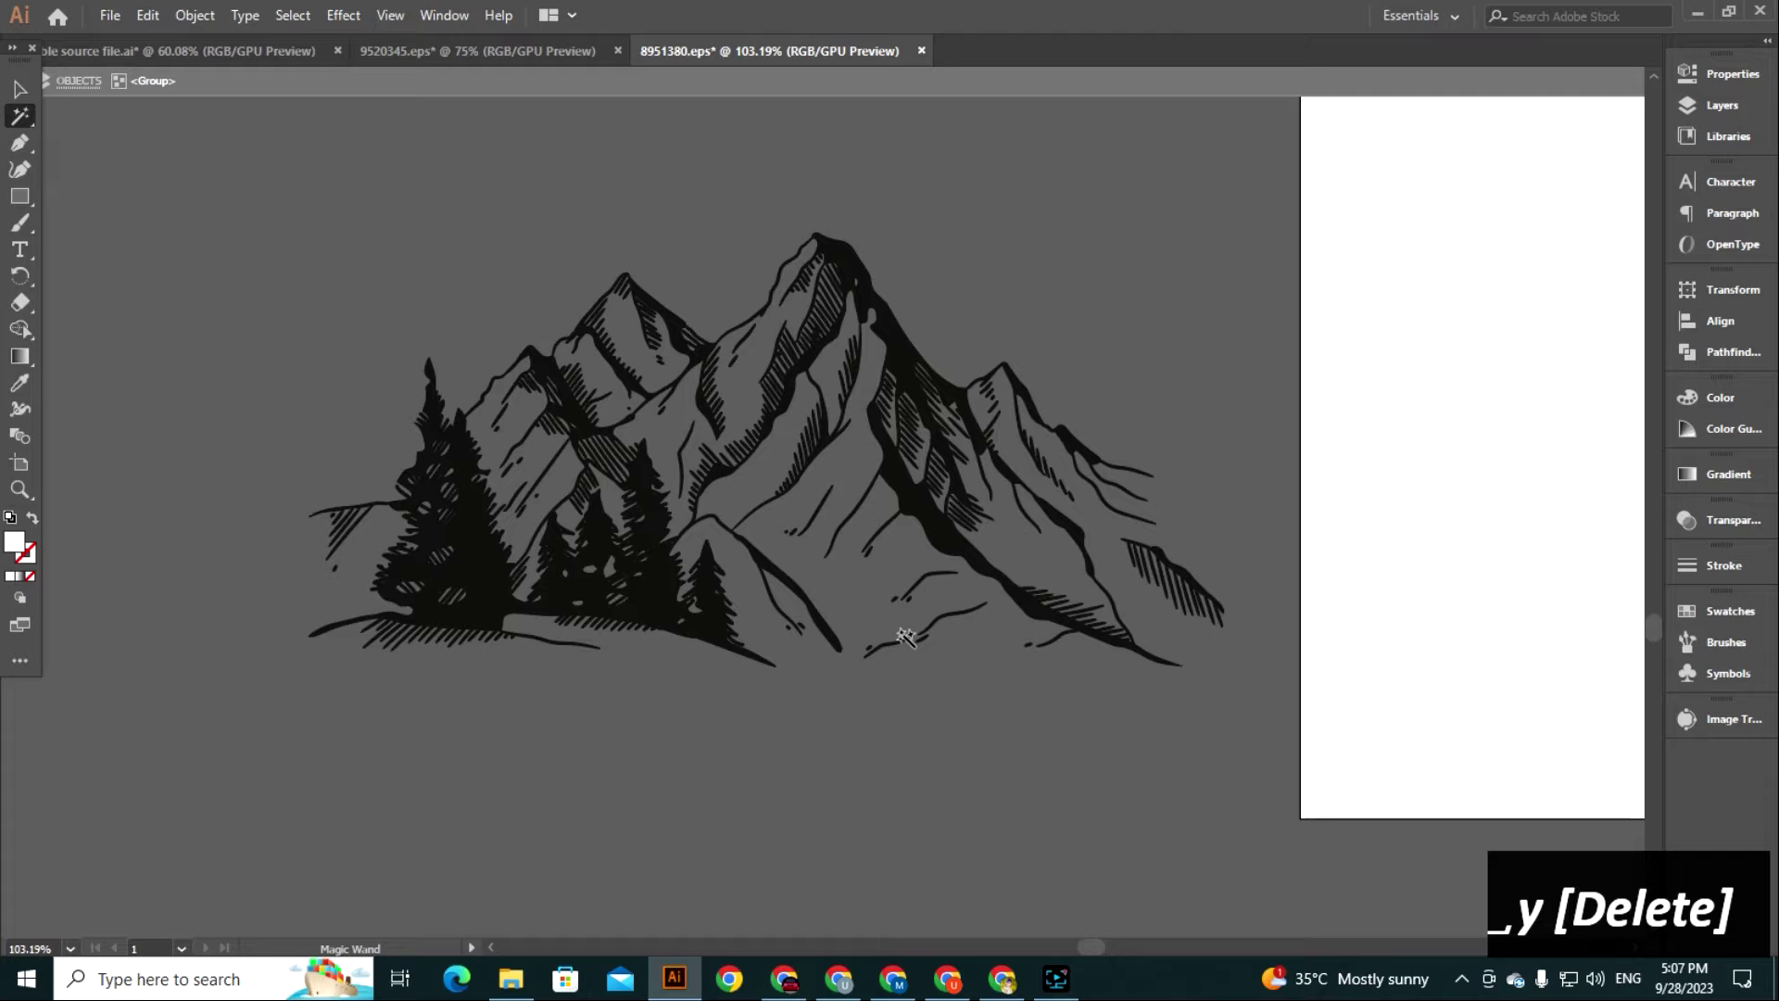
Leave the mountain group's isolation and copy the whole cleaned mountain and tree artwork.
{"action": "left_click", "coordinate": [25, 96]}
{"action": "double_click", "coordinate": [342, 405]}
{"action": "left_click", "coordinate": [587, 538]}
{"action": "key", "text": "ctrl+c"}
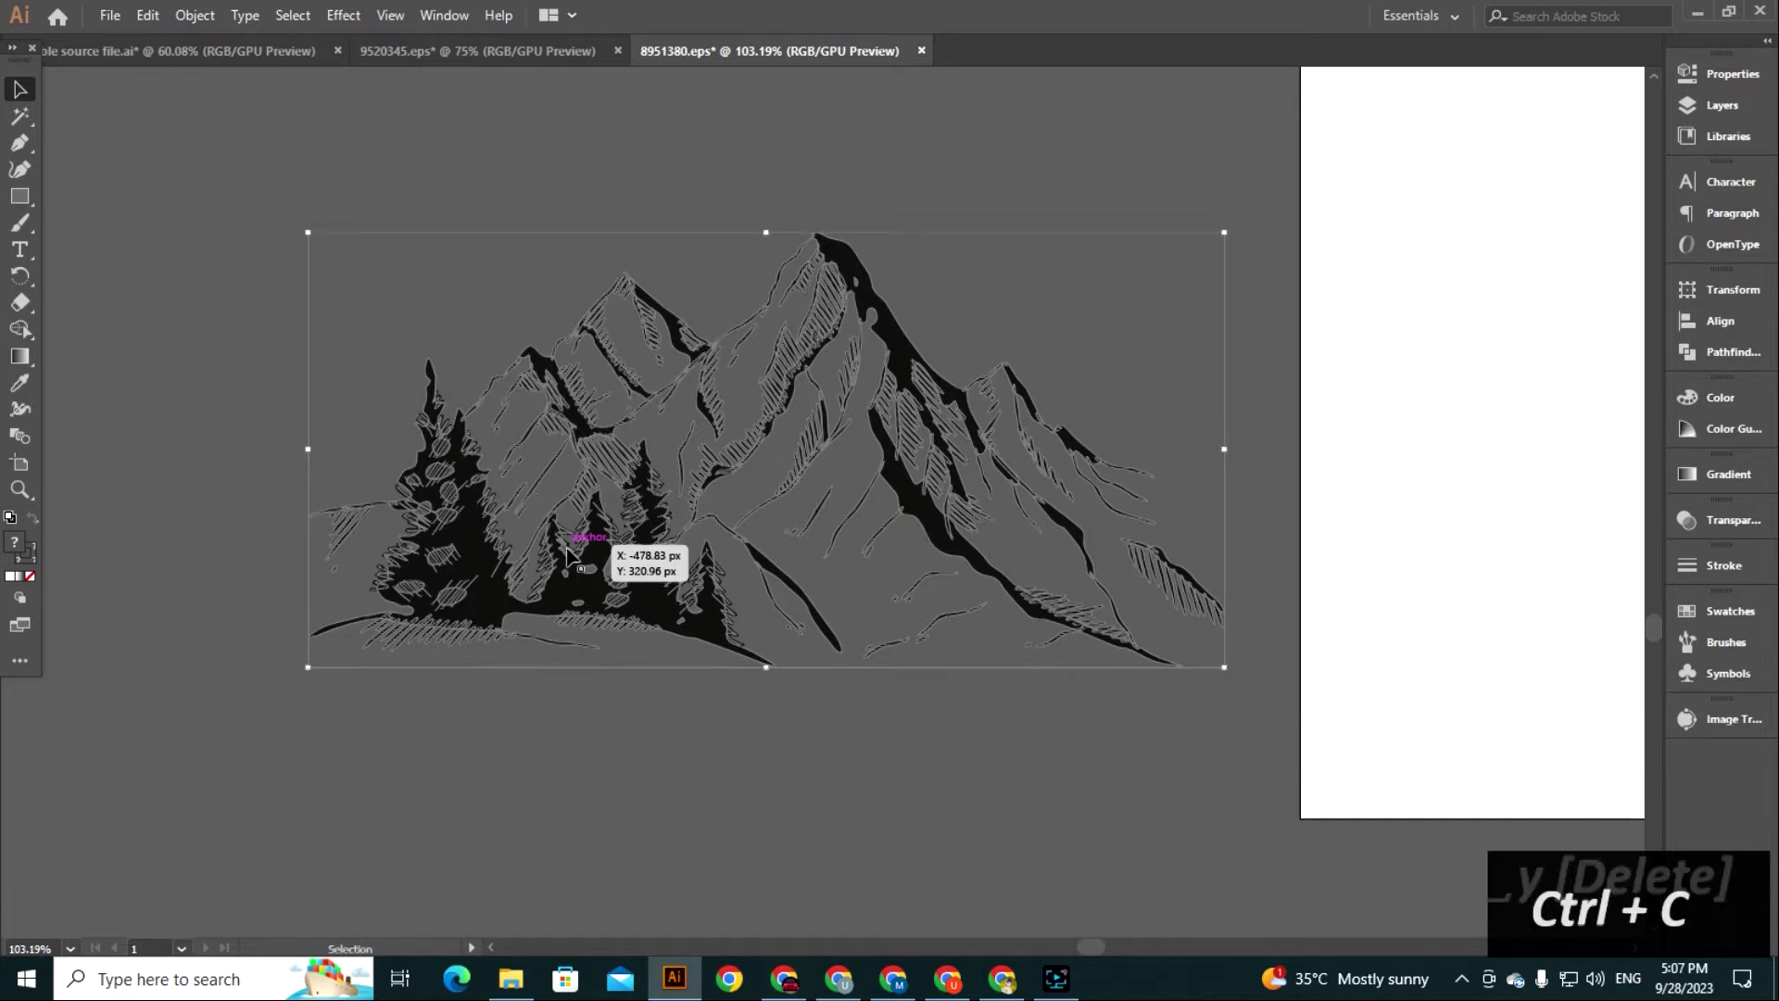
Isolate the van body's clipping mask, paste the mountain artwork into it and place it across the cargo side panels.
{"action": "left_click", "coordinate": [462, 56]}
{"action": "left_click", "coordinate": [266, 52]}
{"action": "right_click", "coordinate": [766, 438]}
{"action": "left_click", "coordinate": [828, 602]}
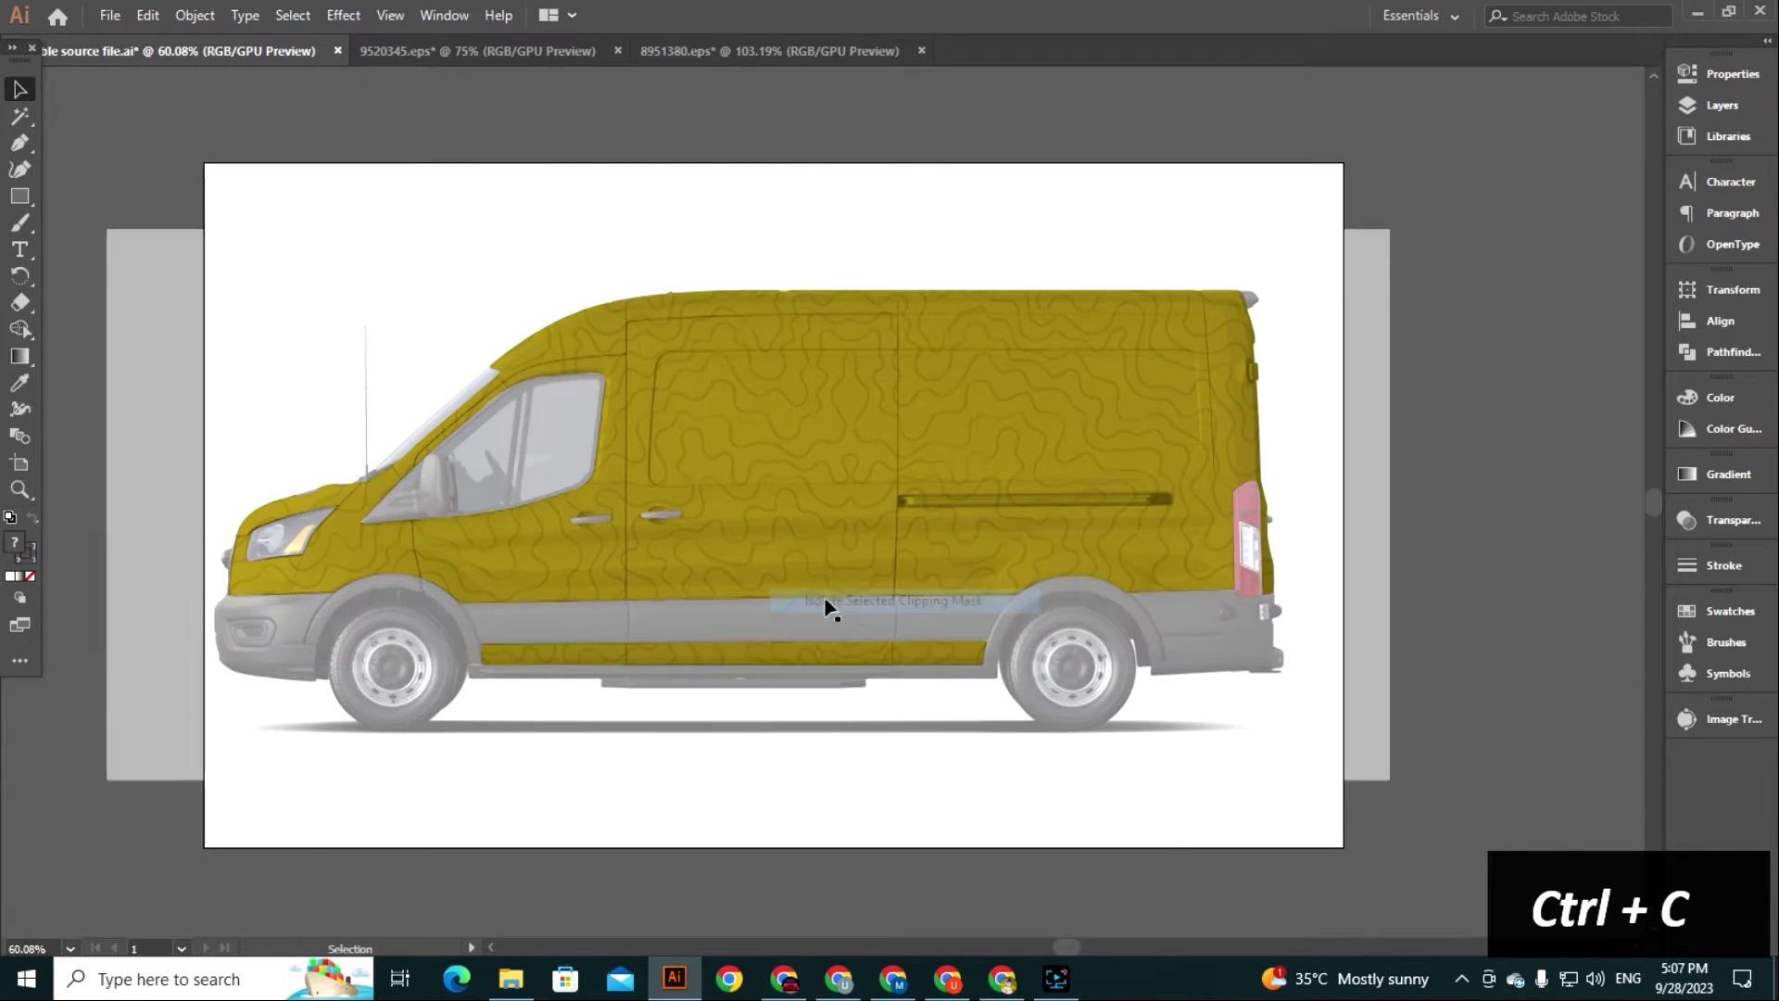
{"action": "key", "text": "ctrl+v"}
{"action": "left_click_drag", "start_coordinate": [788, 530], "coordinate": [929, 361]}
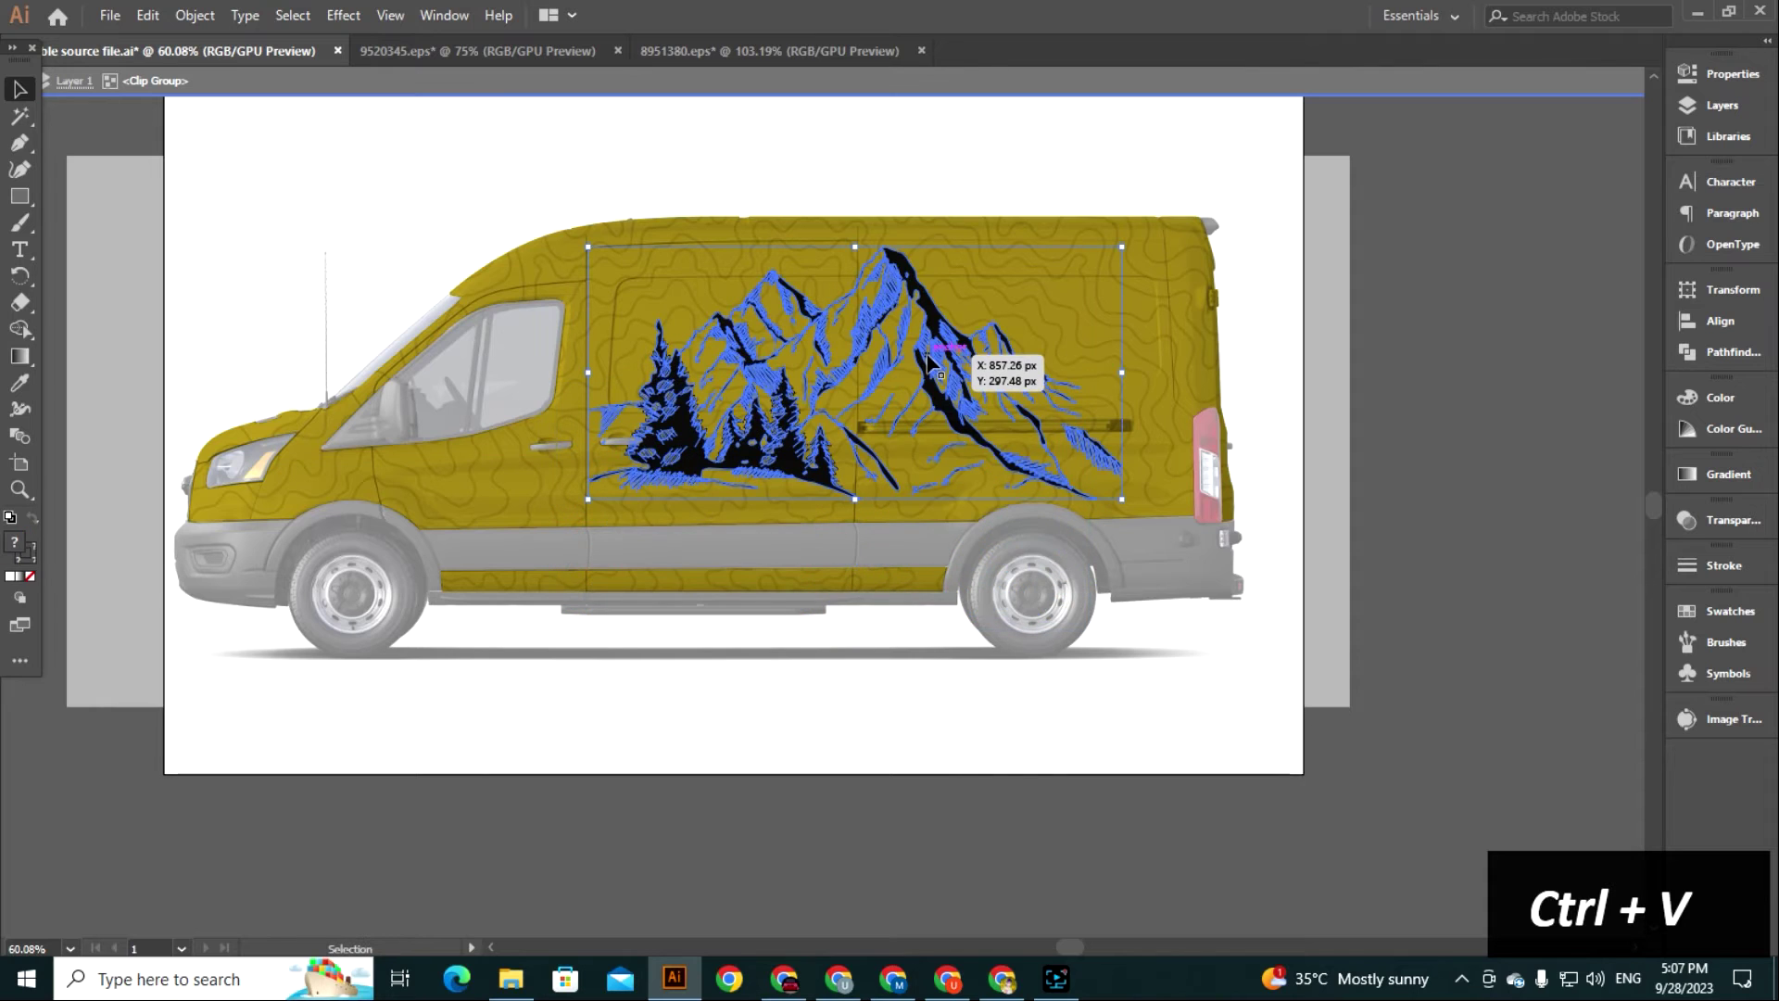
Reflect the mountain artwork so that its pine trees face the van's rear.
{"action": "right_click", "coordinate": [1038, 357]}
{"action": "mouse_move", "coordinate": [1098, 596]}
{"action": "left_click", "coordinate": [1242, 787]}
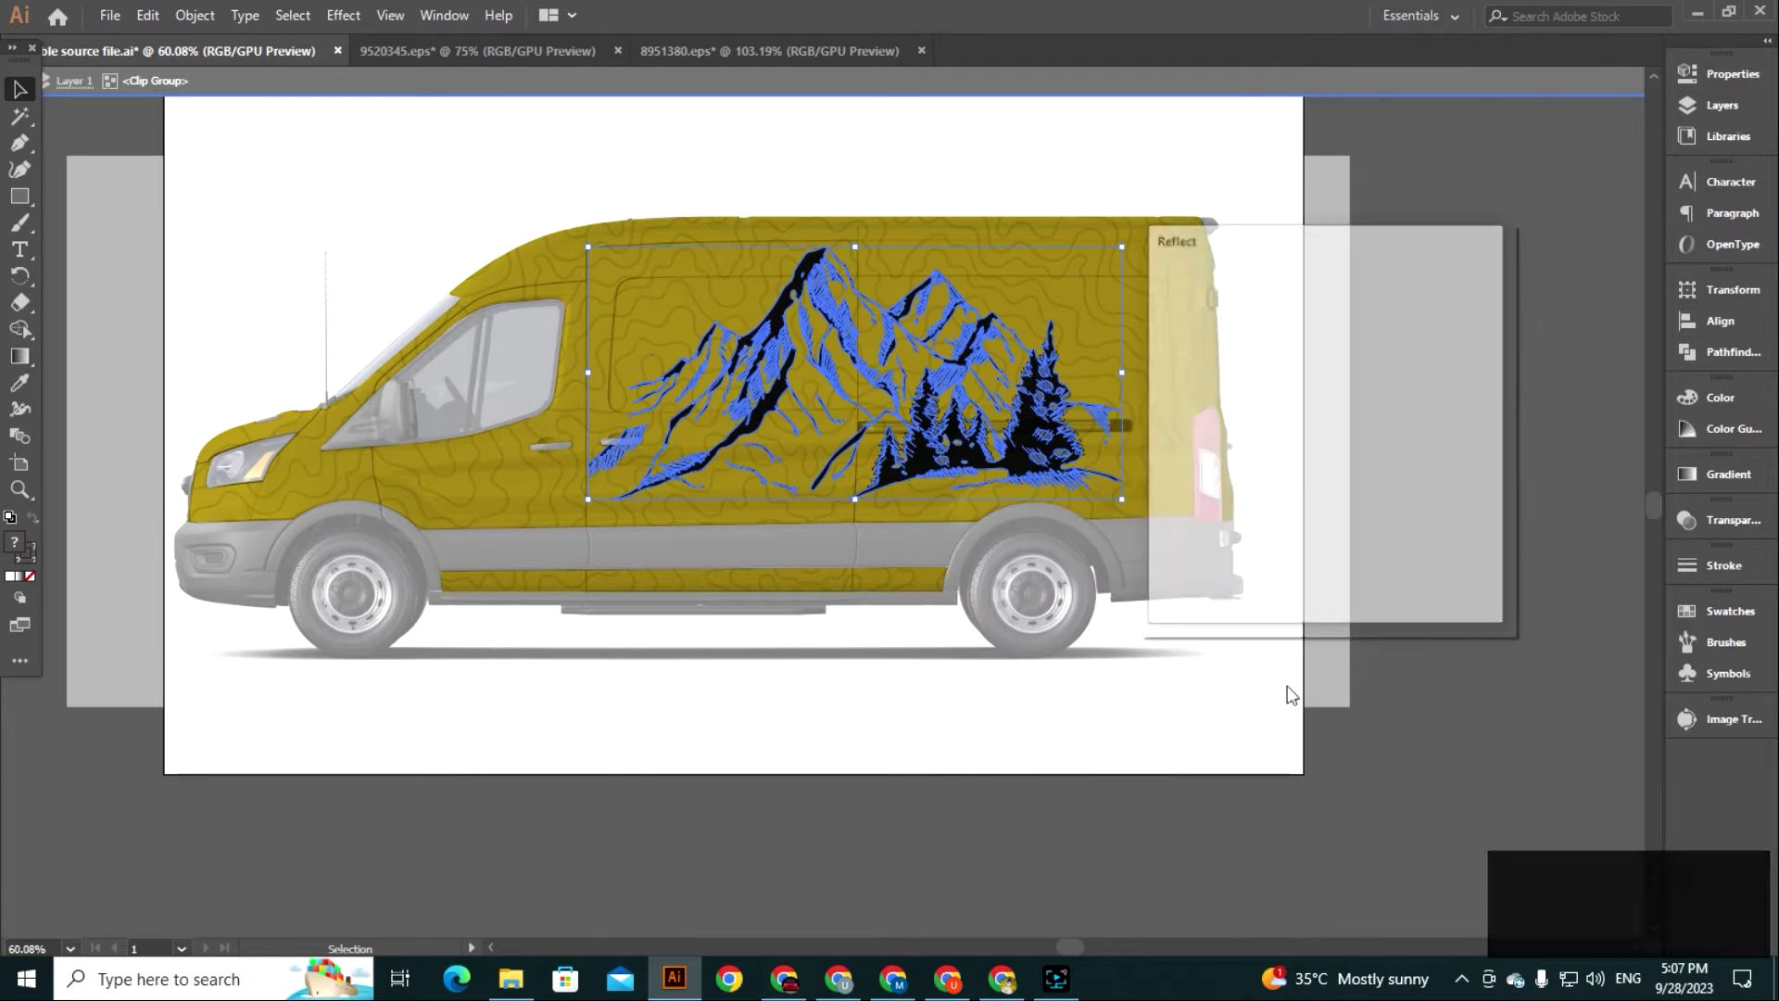
{"action": "left_click", "coordinate": [1335, 578]}
Enlarge the mountain artwork slightly and shift it toward the van's front door.
{"action": "left_click_drag", "start_coordinate": [1122, 500], "coordinate": [1157, 533]}
{"action": "key", "text": "shift+Left"}
{"action": "key", "text": "shift+Left"}
{"action": "key", "text": "shift+Left"}
{"action": "key", "text": "shift+Left"}
{"action": "key", "text": "shift+Left"}
{"action": "key", "text": "shift+Left"}
{"action": "key", "text": "shift+Left"}
{"action": "key", "text": "shift+Left"}
{"action": "left_click", "coordinate": [1561, 659]}
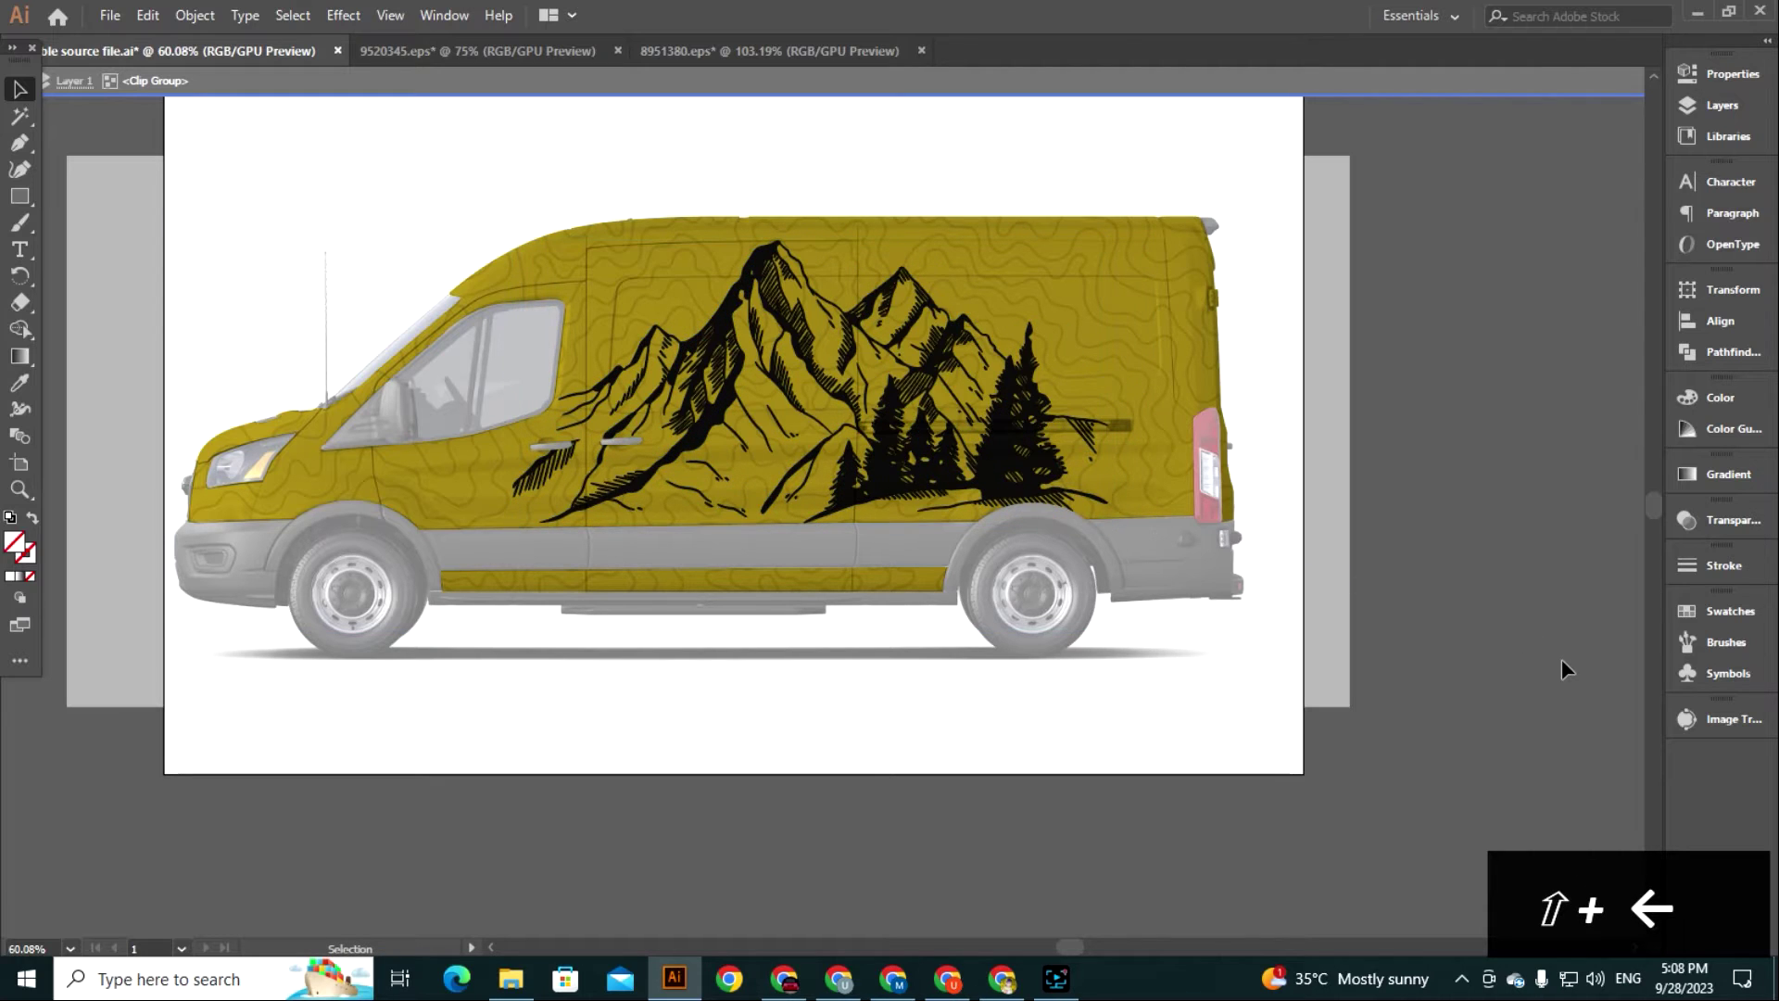
{"action": "scroll", "coordinate": [1535, 620], "scroll_direction": "up", "scroll_amount": 1}
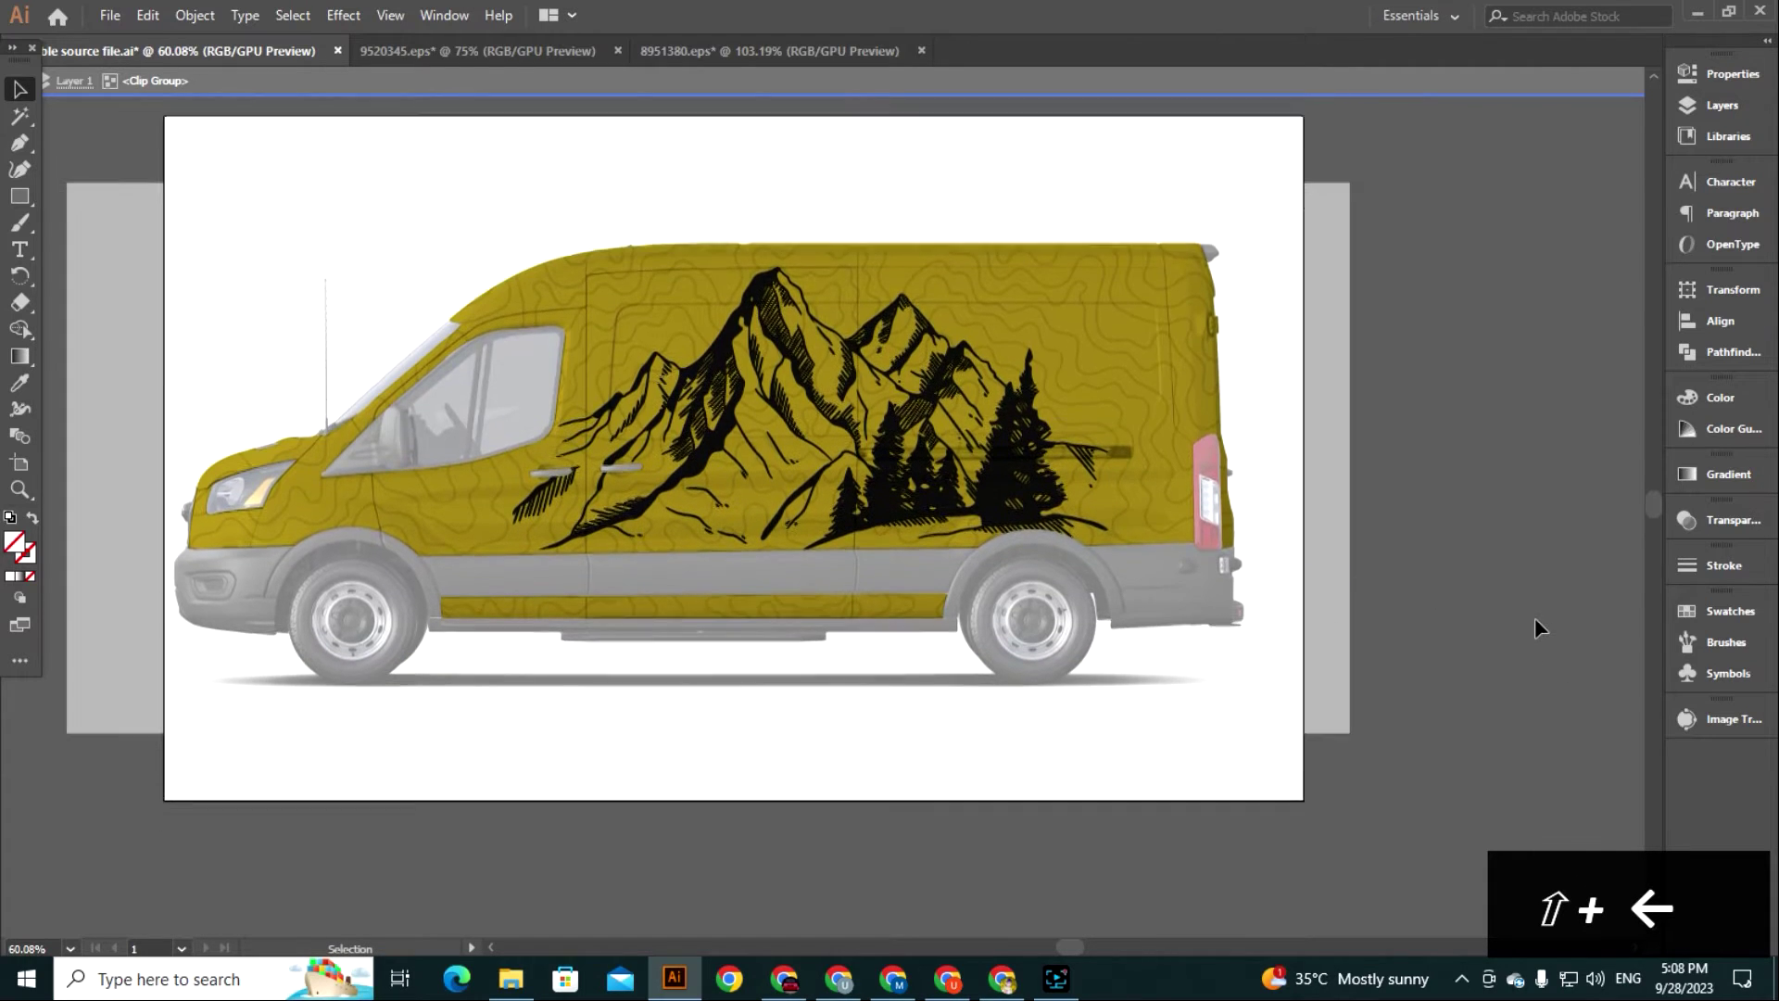
Close the contour-line file 9520345.eps and return to the van wrap document.
{"action": "left_click", "coordinate": [788, 51]}
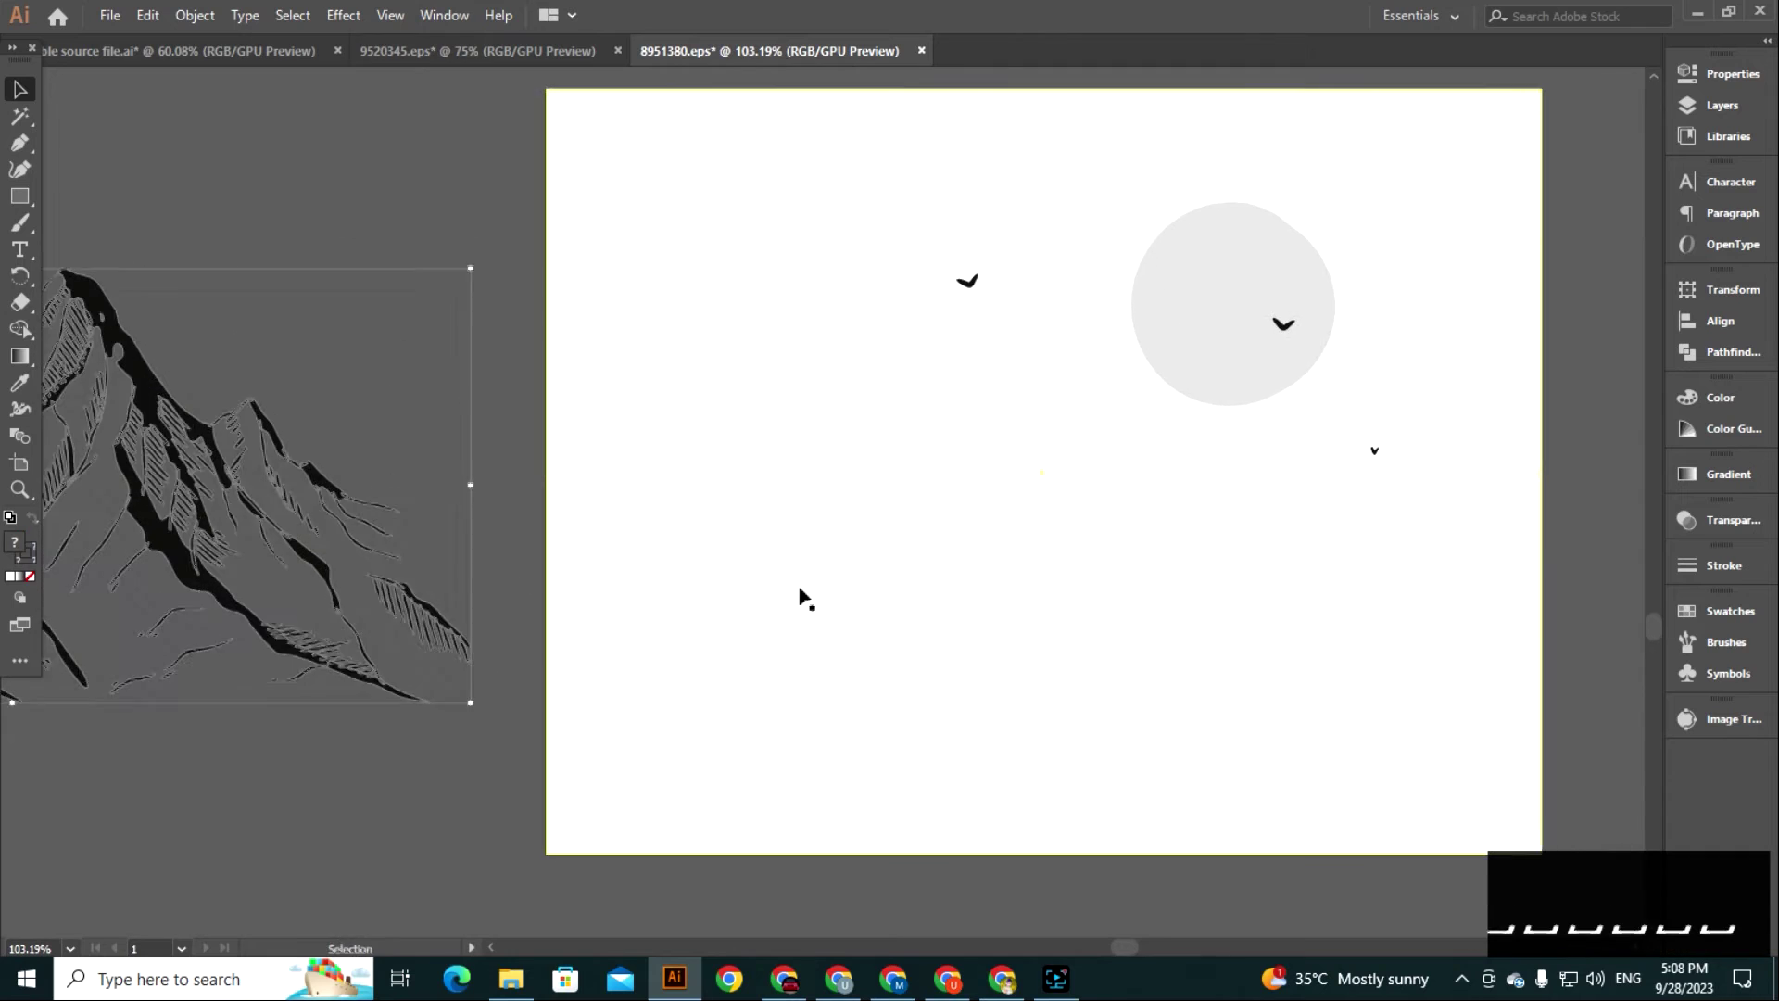
{"action": "left_click", "coordinate": [497, 55]}
{"action": "left_click", "coordinate": [618, 51]}
{"action": "left_click", "coordinate": [973, 528]}
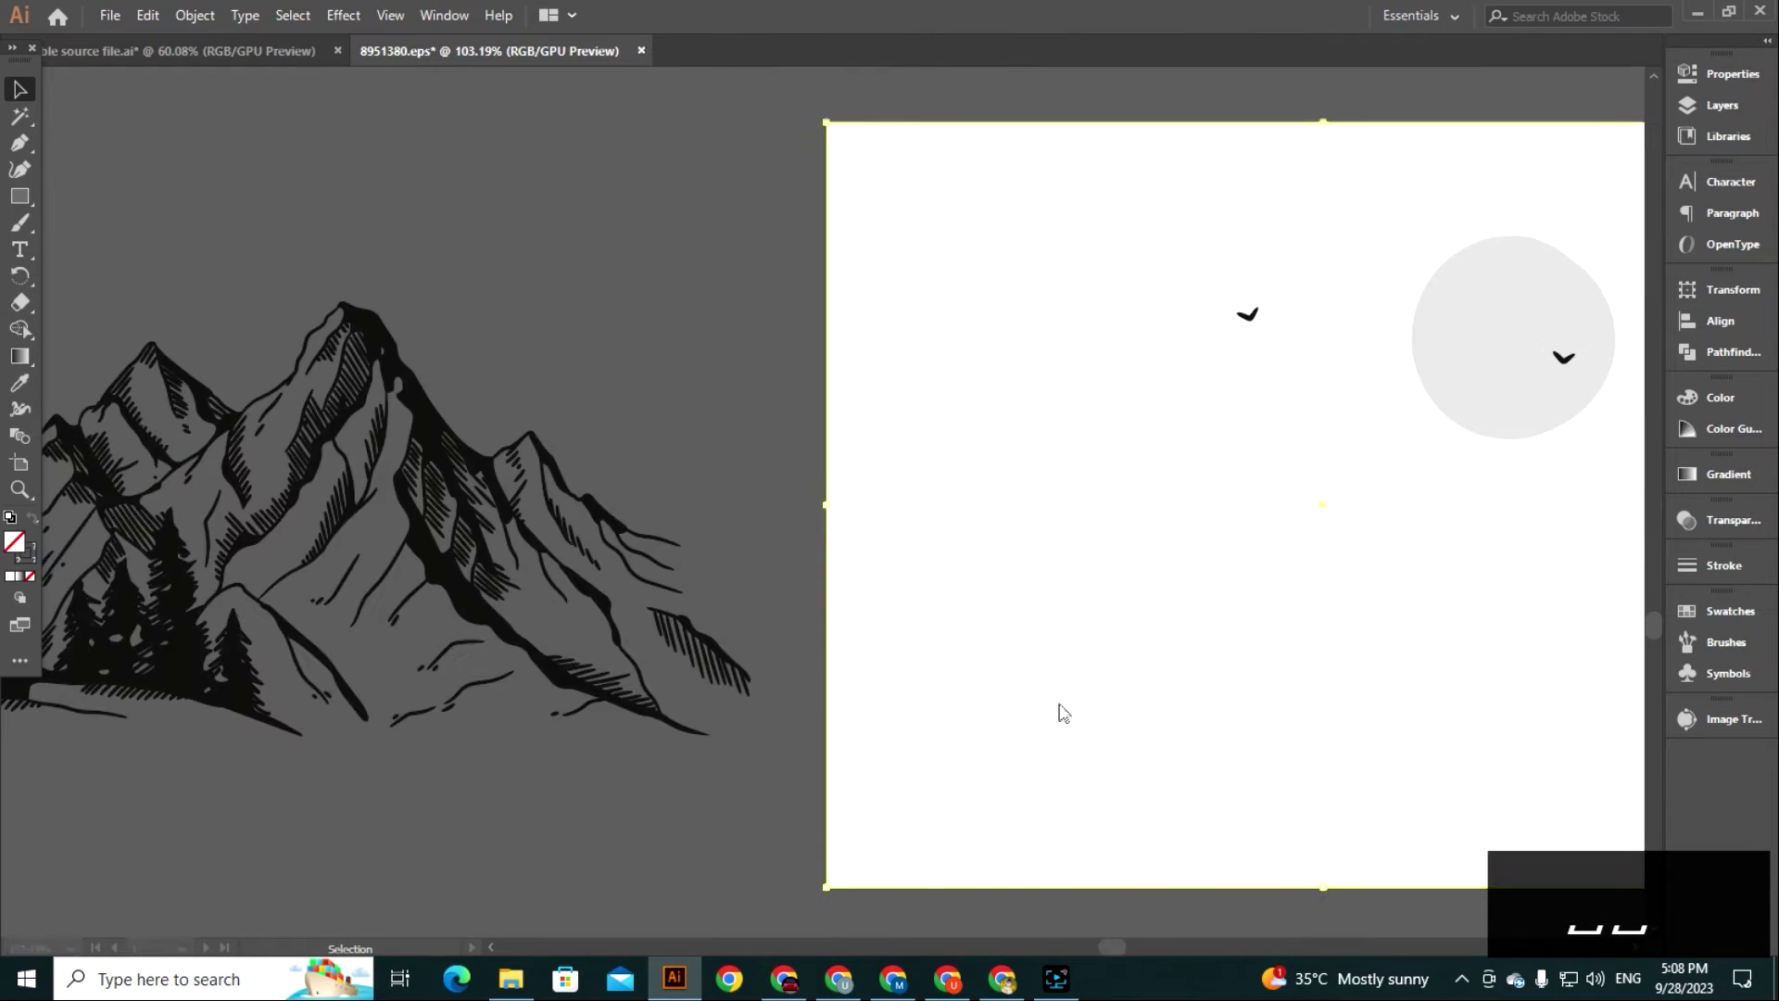
{"action": "left_click", "coordinate": [185, 51]}
{"action": "left_click_drag", "start_coordinate": [790, 854], "coordinate": [905, 833]}
Open the pine silhouettes 735.eps from the templates folder and release the clipping mask around the trees.
{"action": "left_click", "coordinate": [510, 978]}
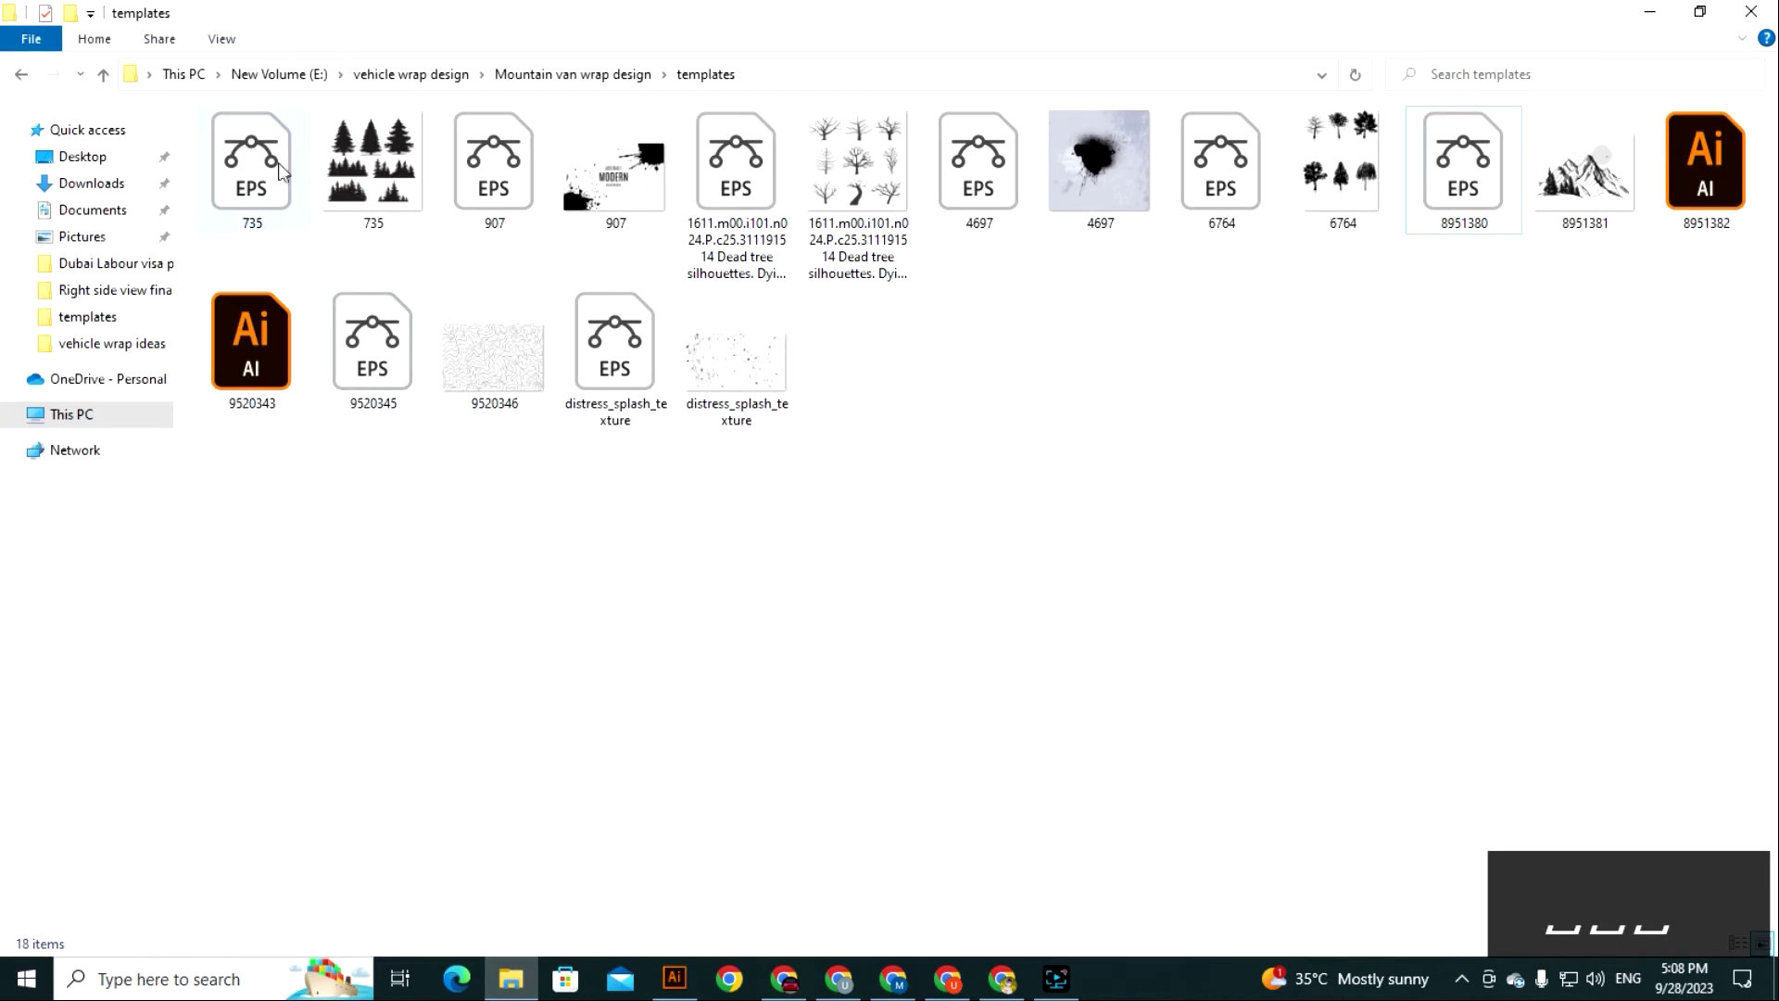
{"action": "double_click", "coordinate": [250, 163]}
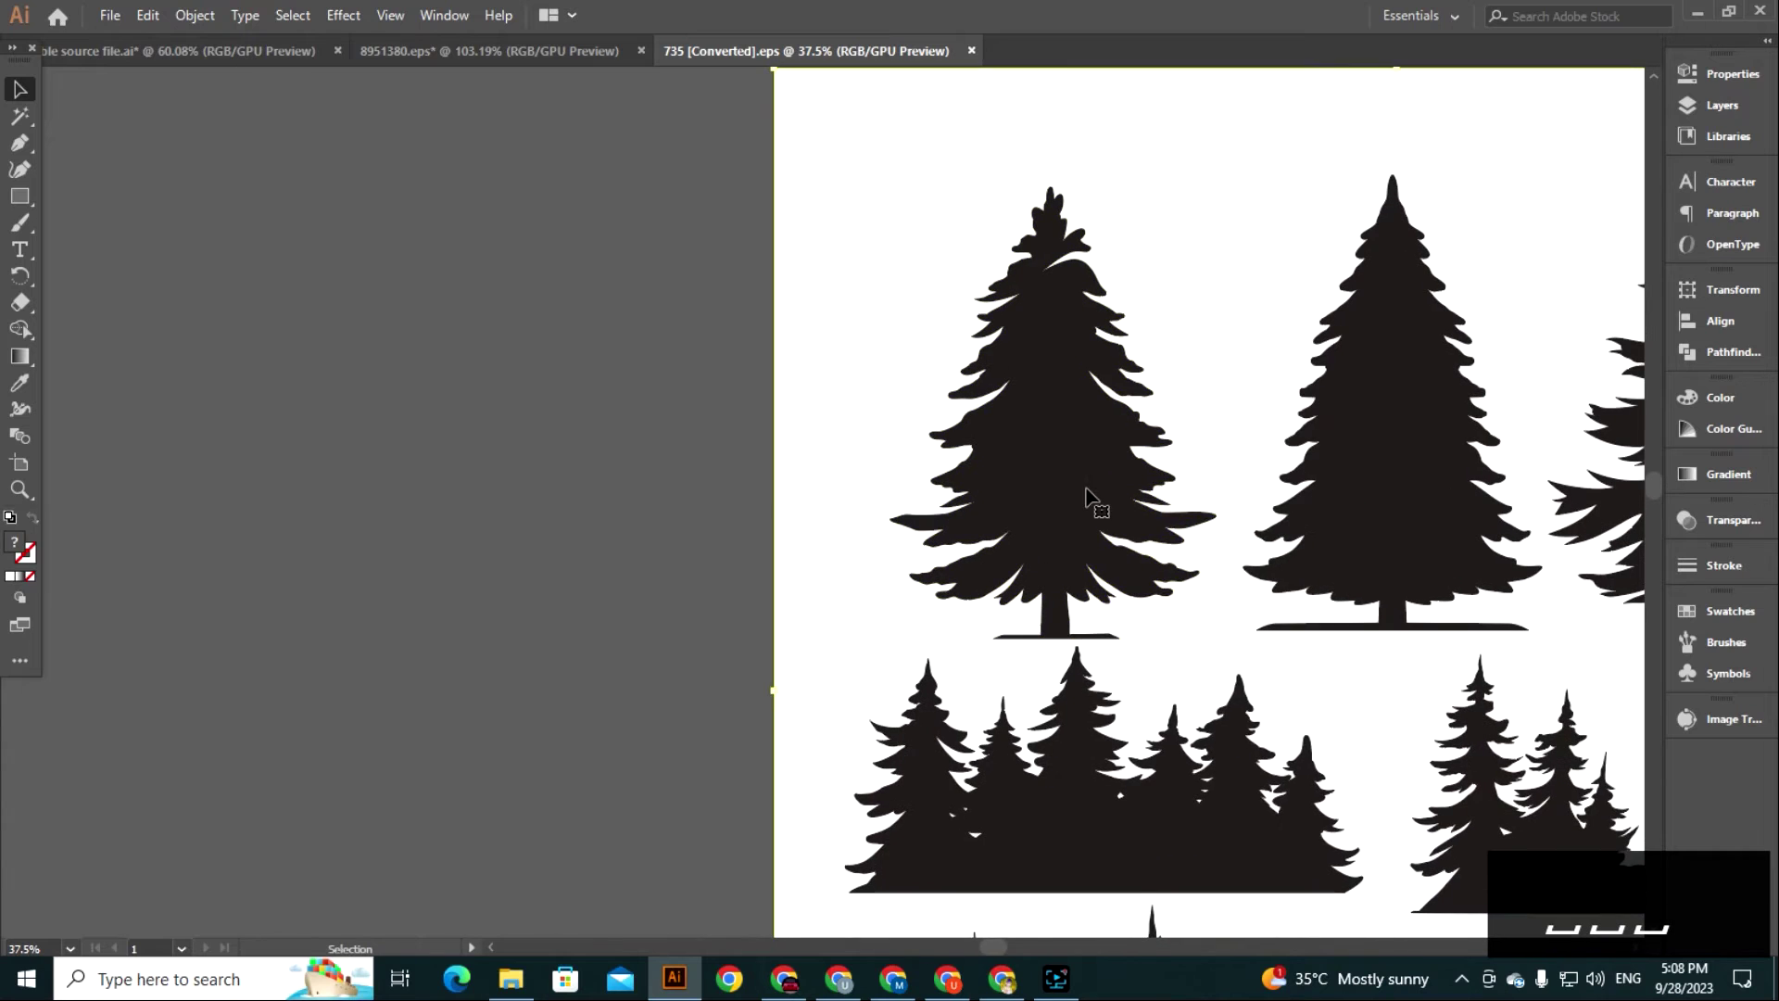
{"action": "right_click", "coordinate": [1086, 492]}
{"action": "left_click", "coordinate": [1171, 678]}
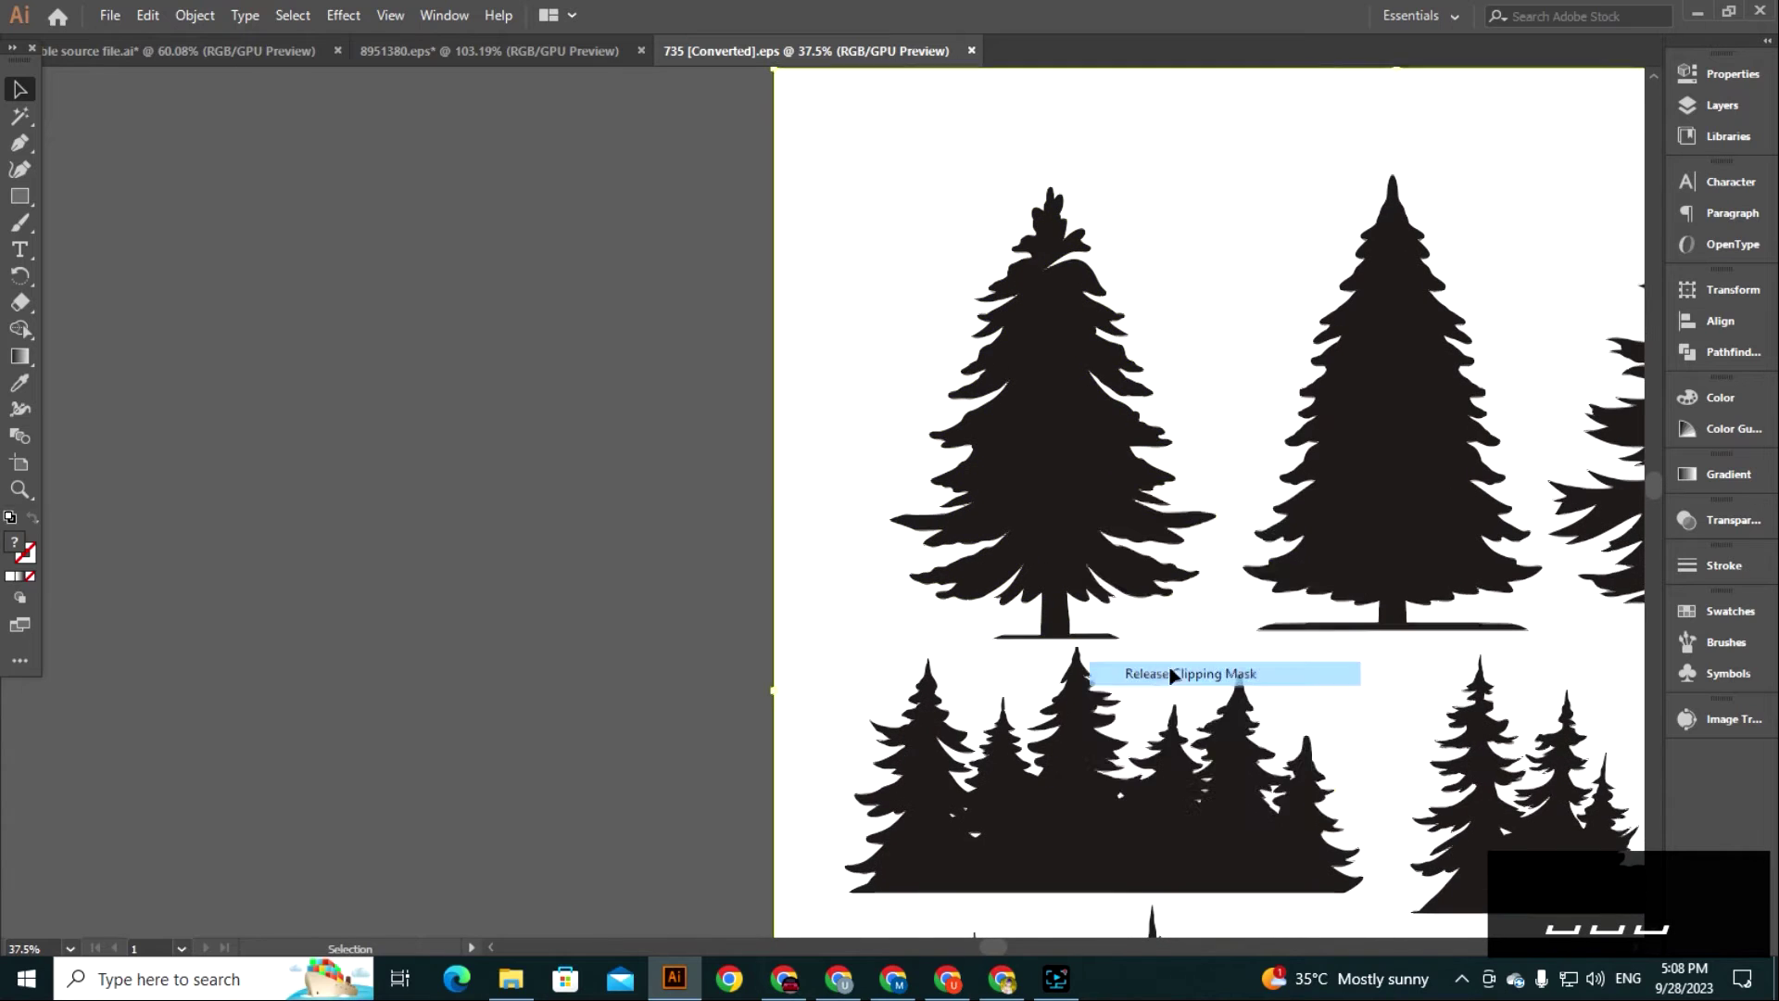
{"action": "right_click", "coordinate": [1075, 501]}
{"action": "left_click", "coordinate": [1124, 683]}
Move the two large pine trees in the upper row off the artboard onto the empty canvas beside it.
{"action": "left_click", "coordinate": [1054, 491]}
{"action": "left_click_drag", "start_coordinate": [1054, 496], "coordinate": [273, 496]}
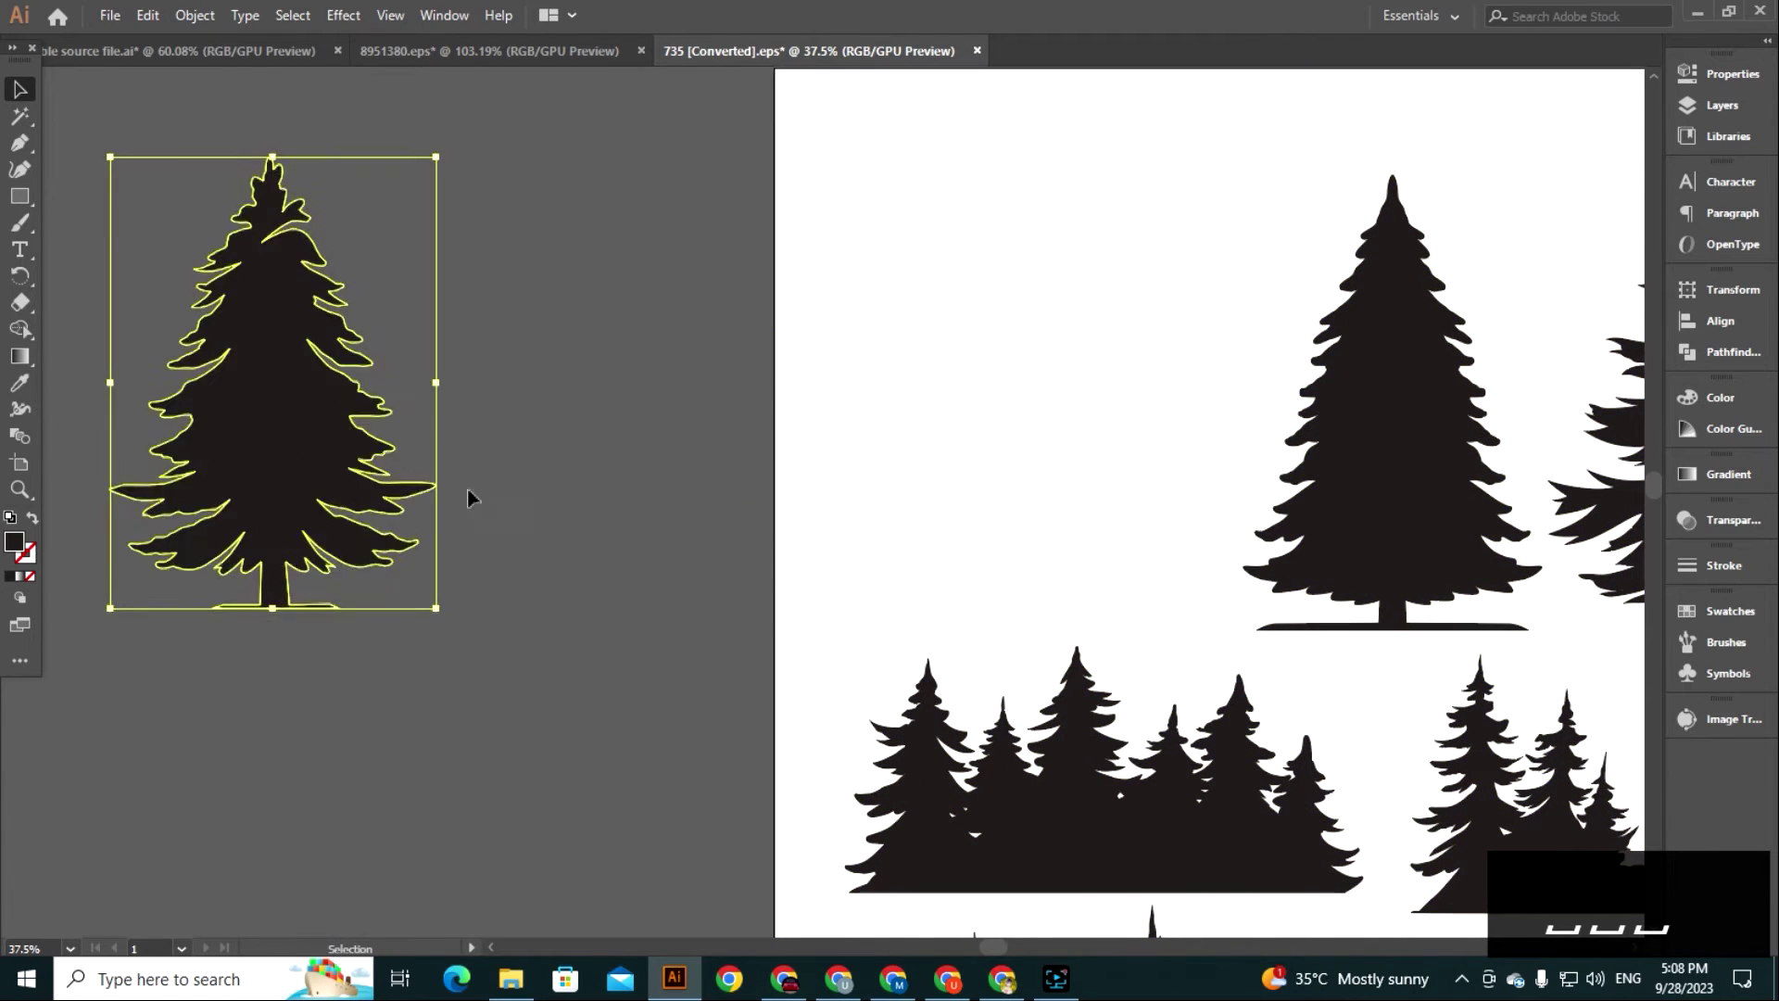
{"action": "left_click_drag", "start_coordinate": [1409, 491], "coordinate": [623, 476]}
{"action": "left_click_drag", "start_coordinate": [1338, 650], "coordinate": [704, 655]}
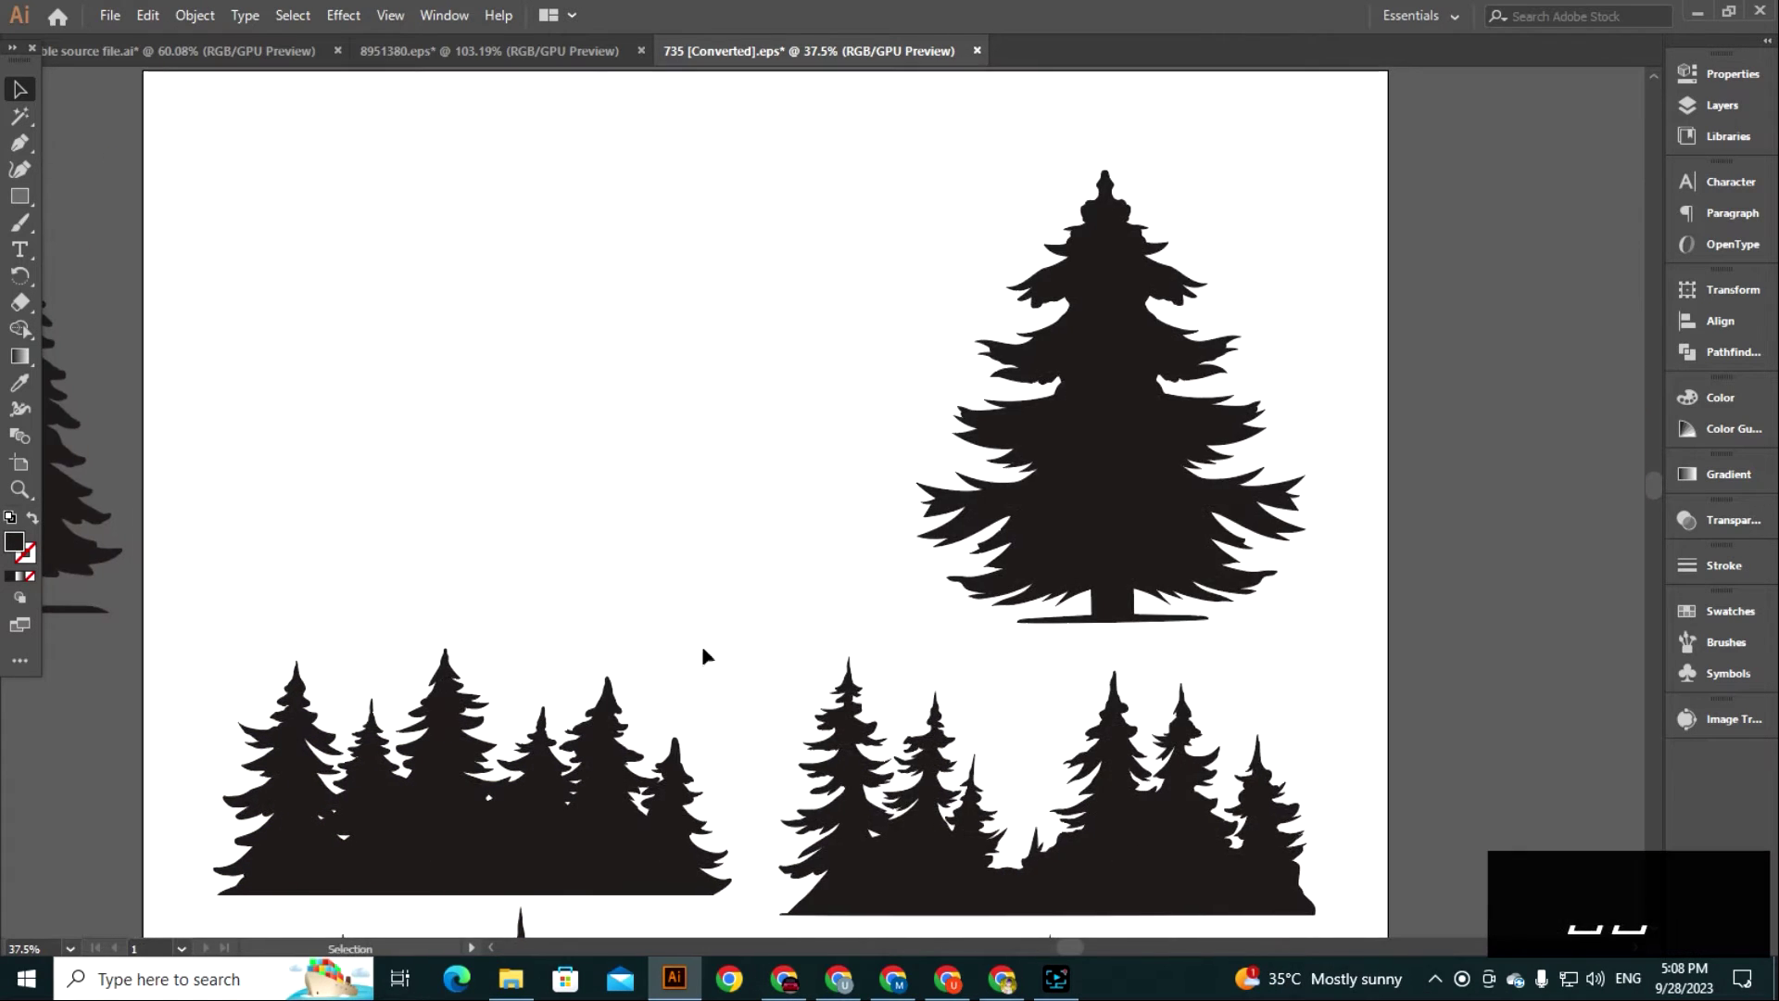
{"action": "left_click_drag", "start_coordinate": [846, 925], "coordinate": [1027, 372]}
{"action": "left_click_drag", "start_coordinate": [636, 318], "coordinate": [960, 714]}
{"action": "left_click_drag", "start_coordinate": [906, 417], "coordinate": [1234, 575]}
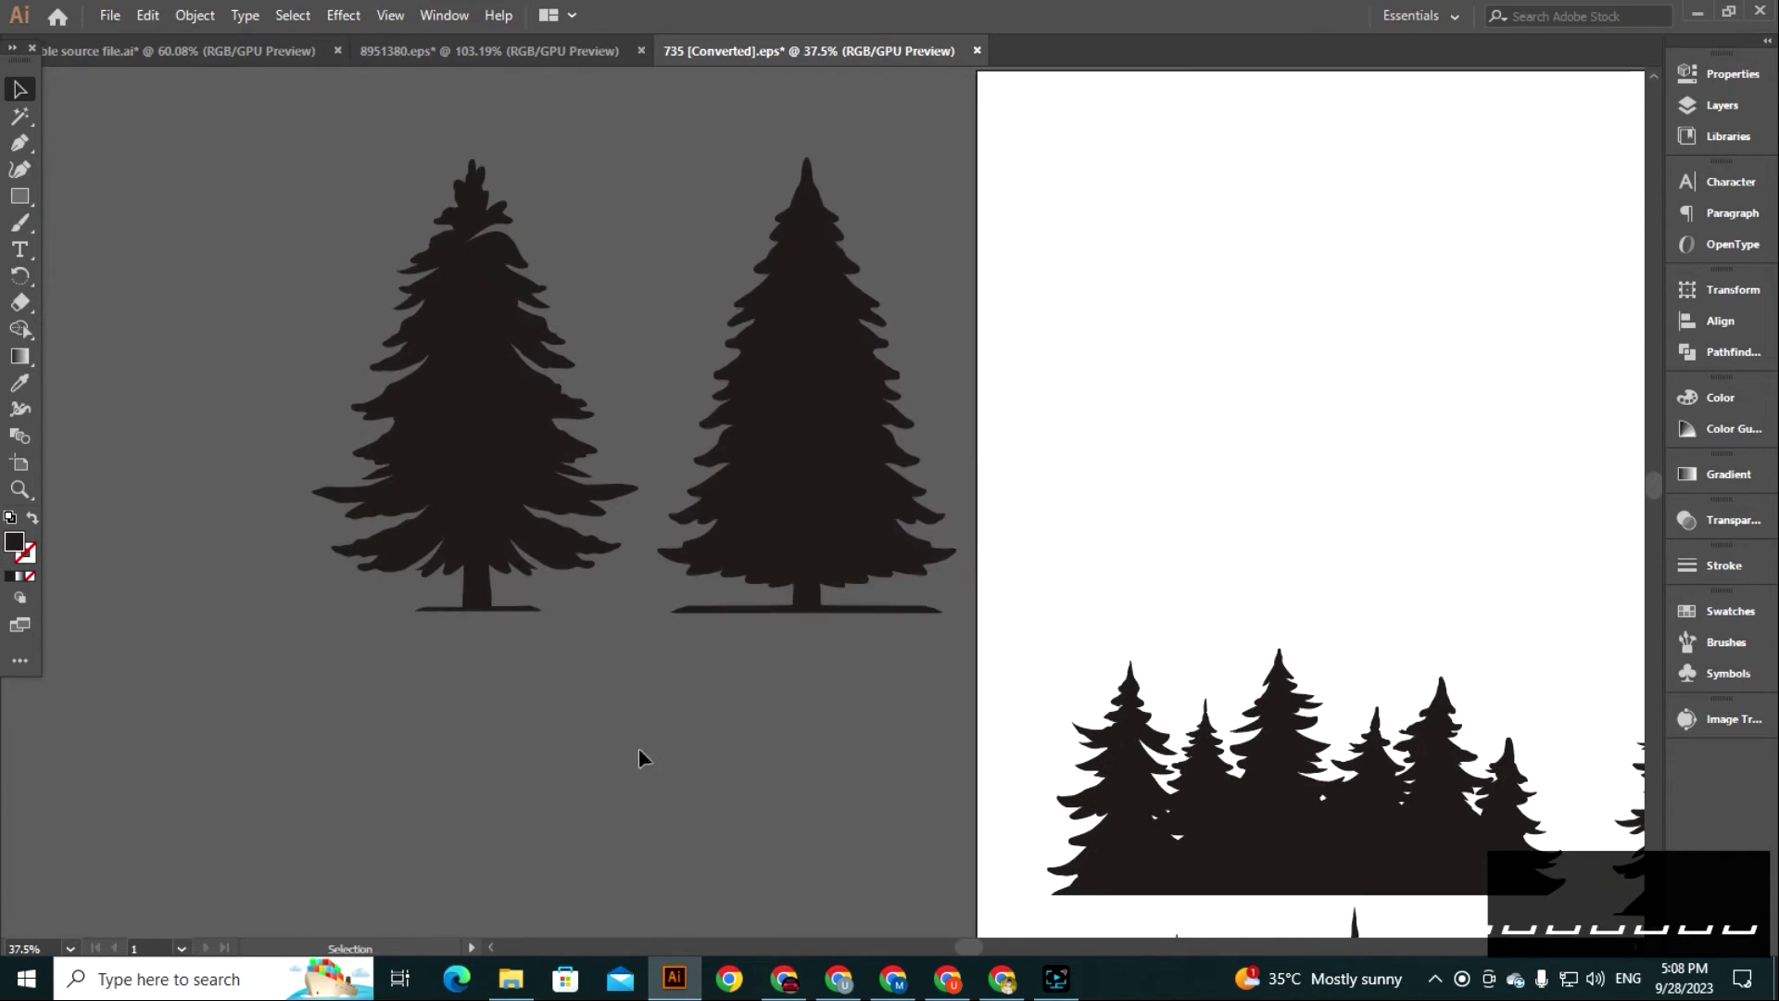
Copy the first large pine into the van's clip group and place it over the rear end of the body.
{"action": "left_click", "coordinate": [514, 426]}
{"action": "key", "text": "ctrl+c"}
{"action": "left_click", "coordinate": [348, 56]}
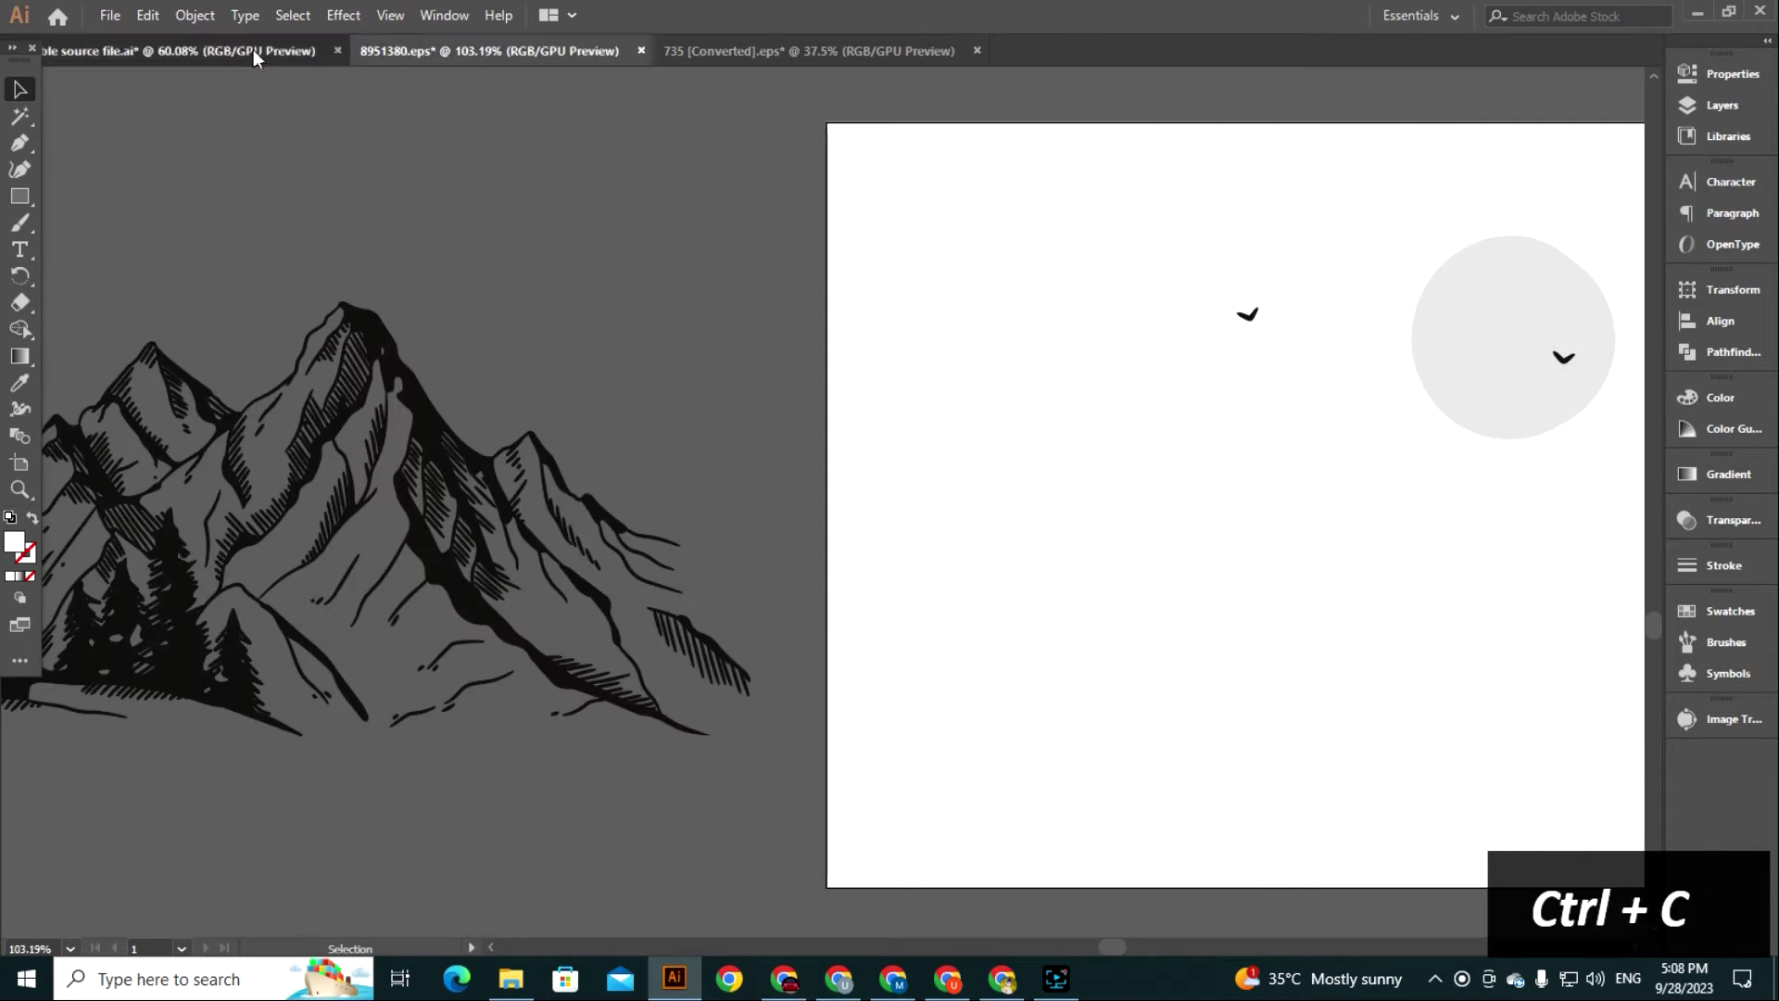
{"action": "left_click_drag", "start_coordinate": [1087, 510], "coordinate": [953, 474]}
{"action": "left_click_drag", "start_coordinate": [988, 432], "coordinate": [977, 485]}
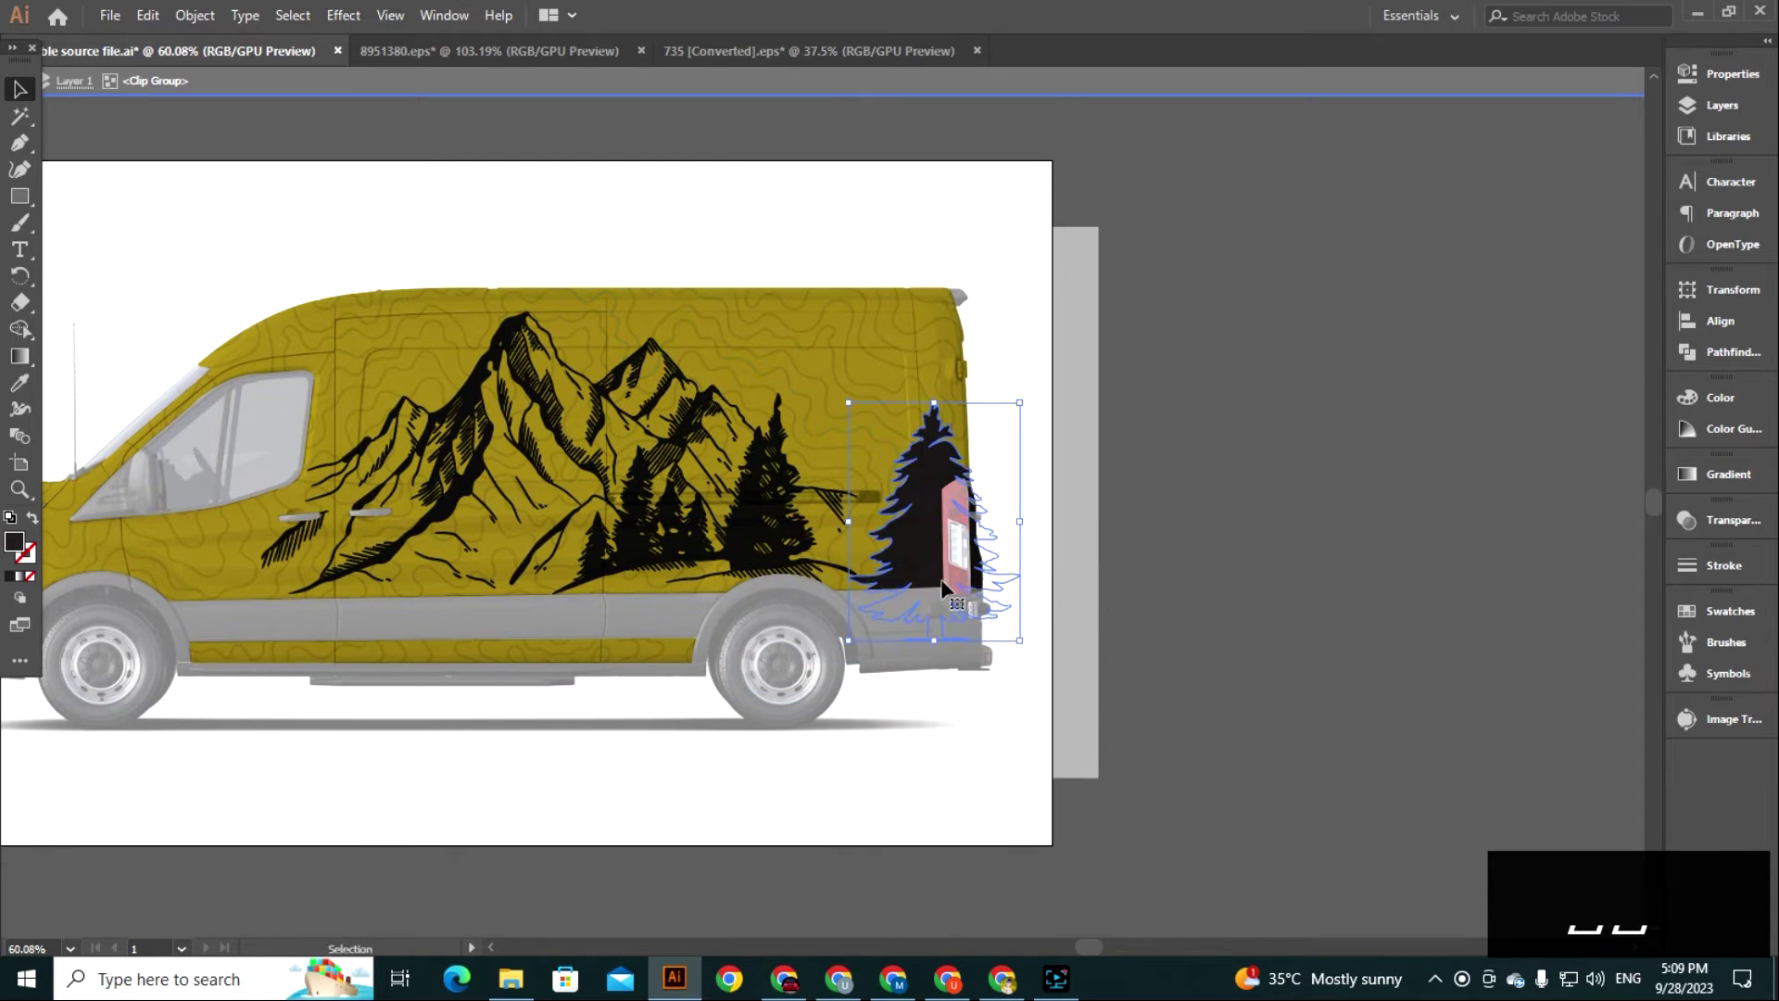
Enlarge the rear pine until its tip nearly reaches the roof and nudge it slightly toward the van's front.
{"action": "left_click_drag", "start_coordinate": [953, 313], "coordinate": [953, 299]}
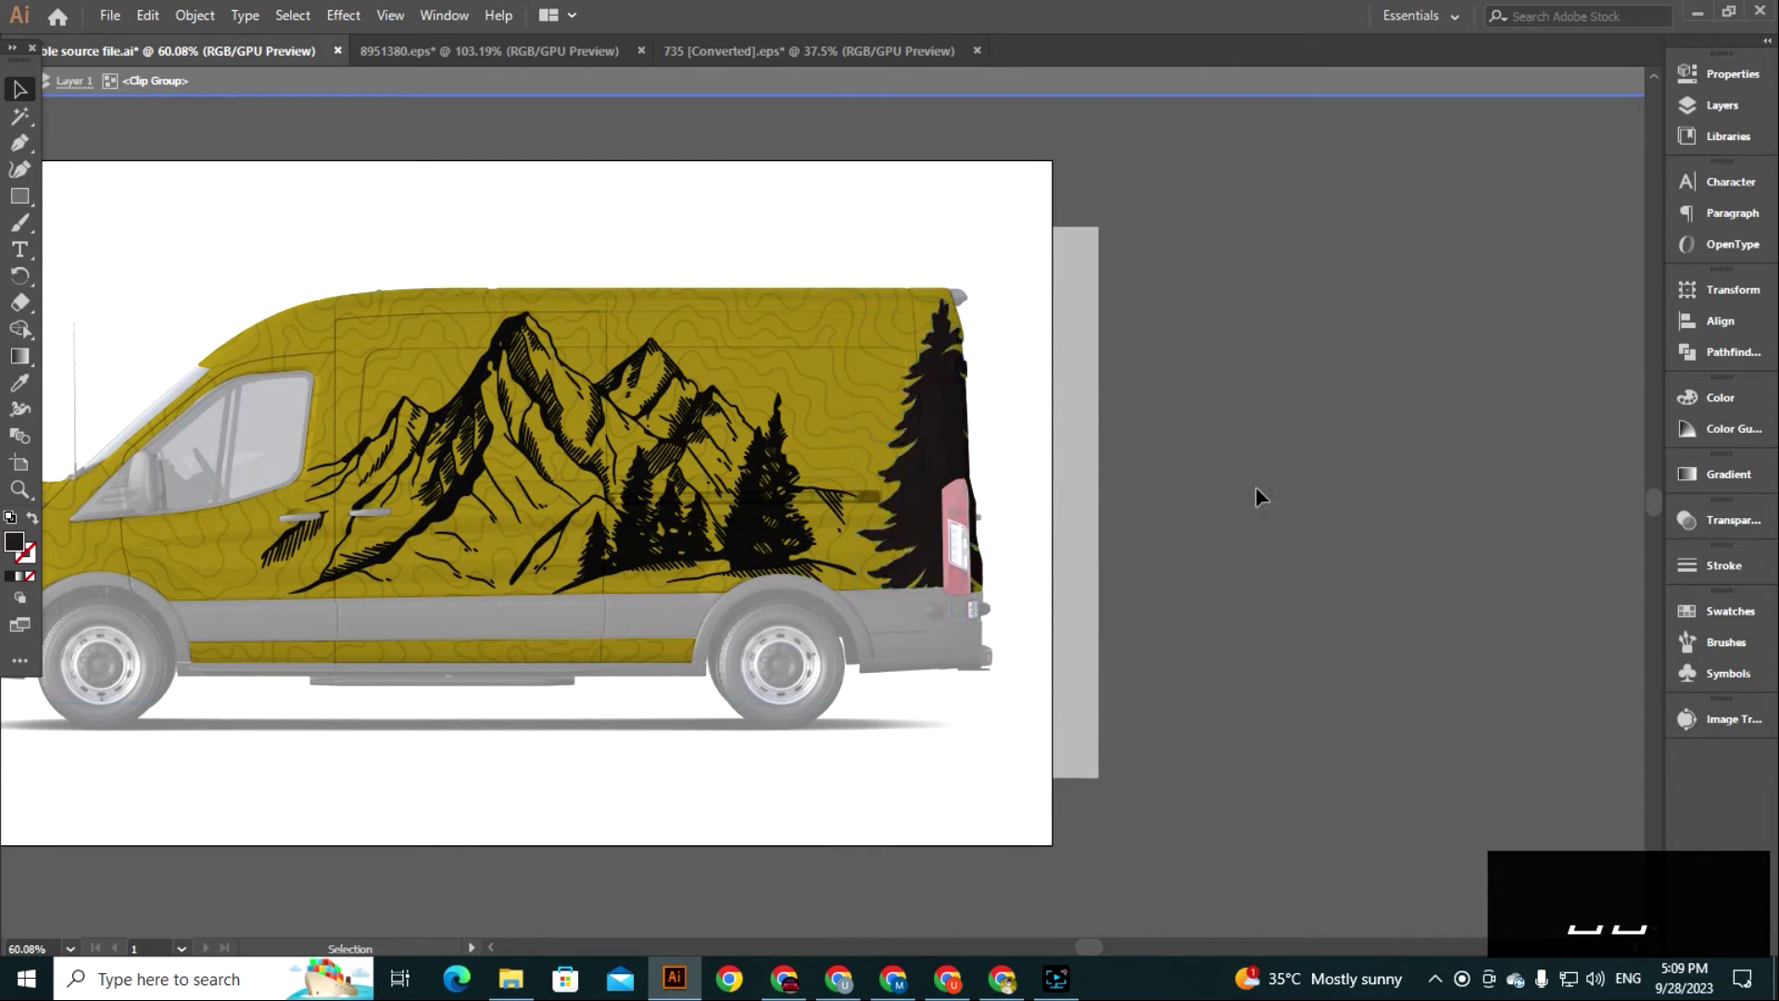
{"action": "key", "text": "Left"}
{"action": "key", "text": "Left"}
{"action": "key", "text": "Left"}
{"action": "key", "text": "Left"}
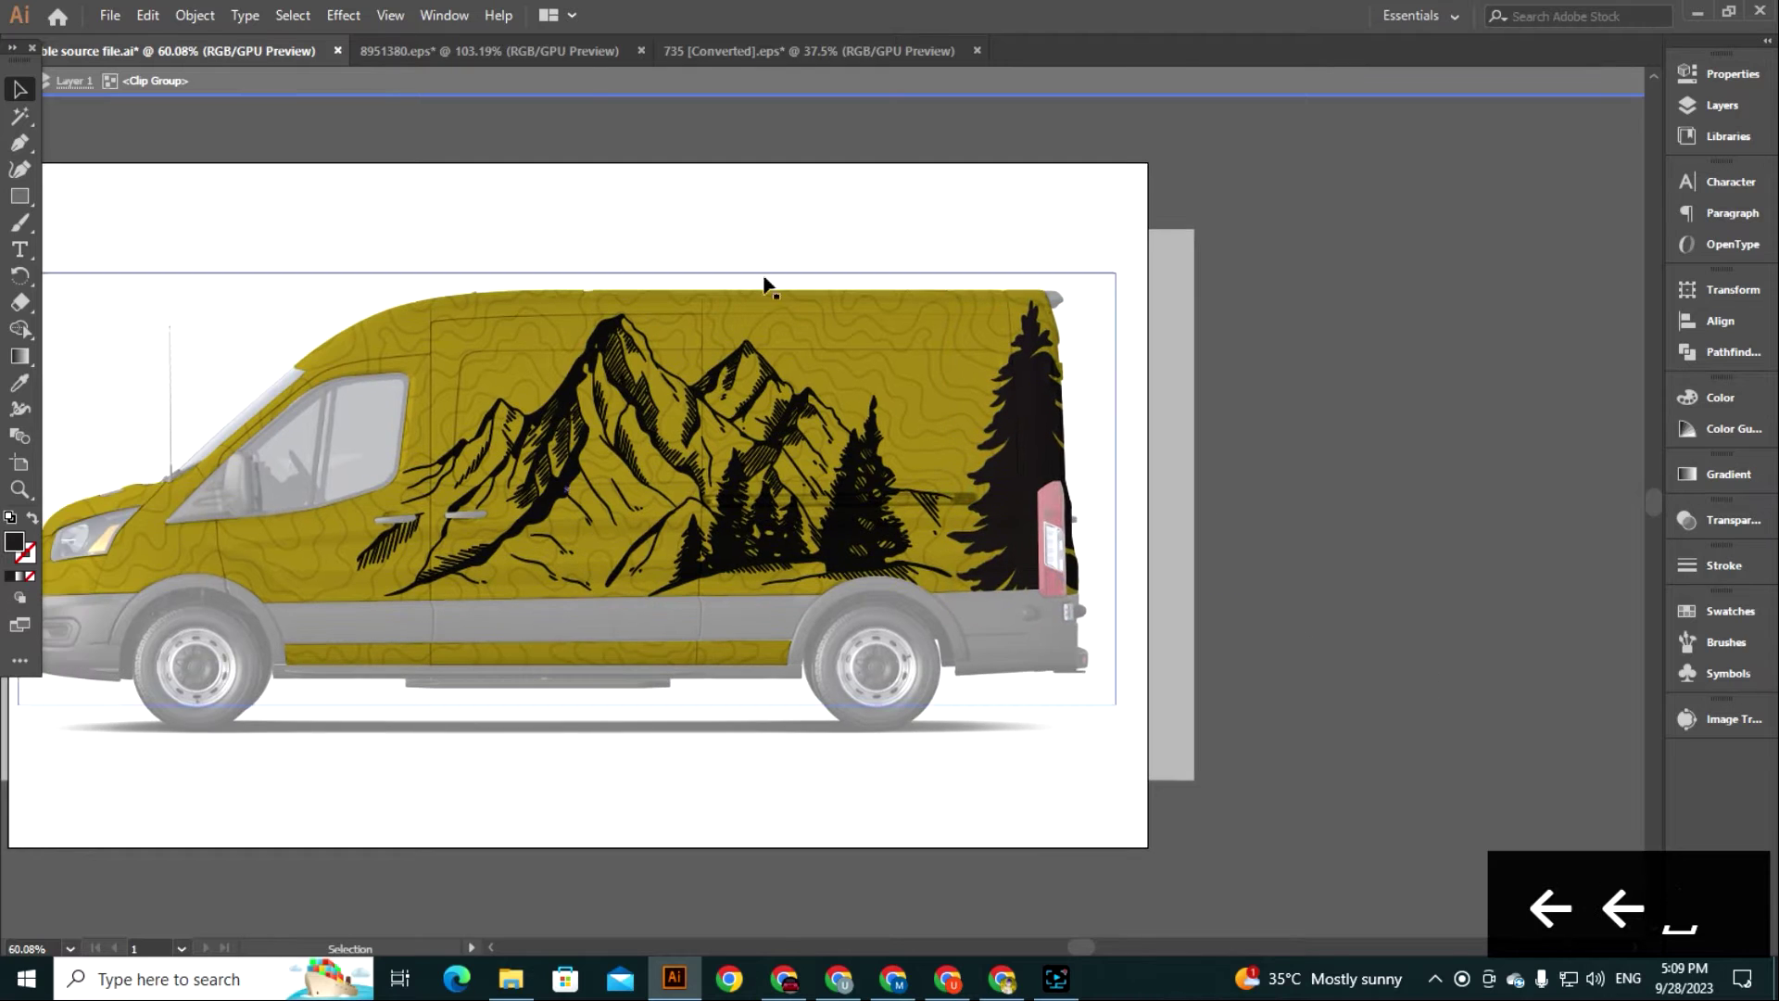
Copy the second large pine from the 735 file into the clip group and place it beside the rear pine.
{"action": "left_click", "coordinate": [809, 50]}
{"action": "left_click", "coordinate": [795, 501]}
{"action": "key", "text": "ctrl+c"}
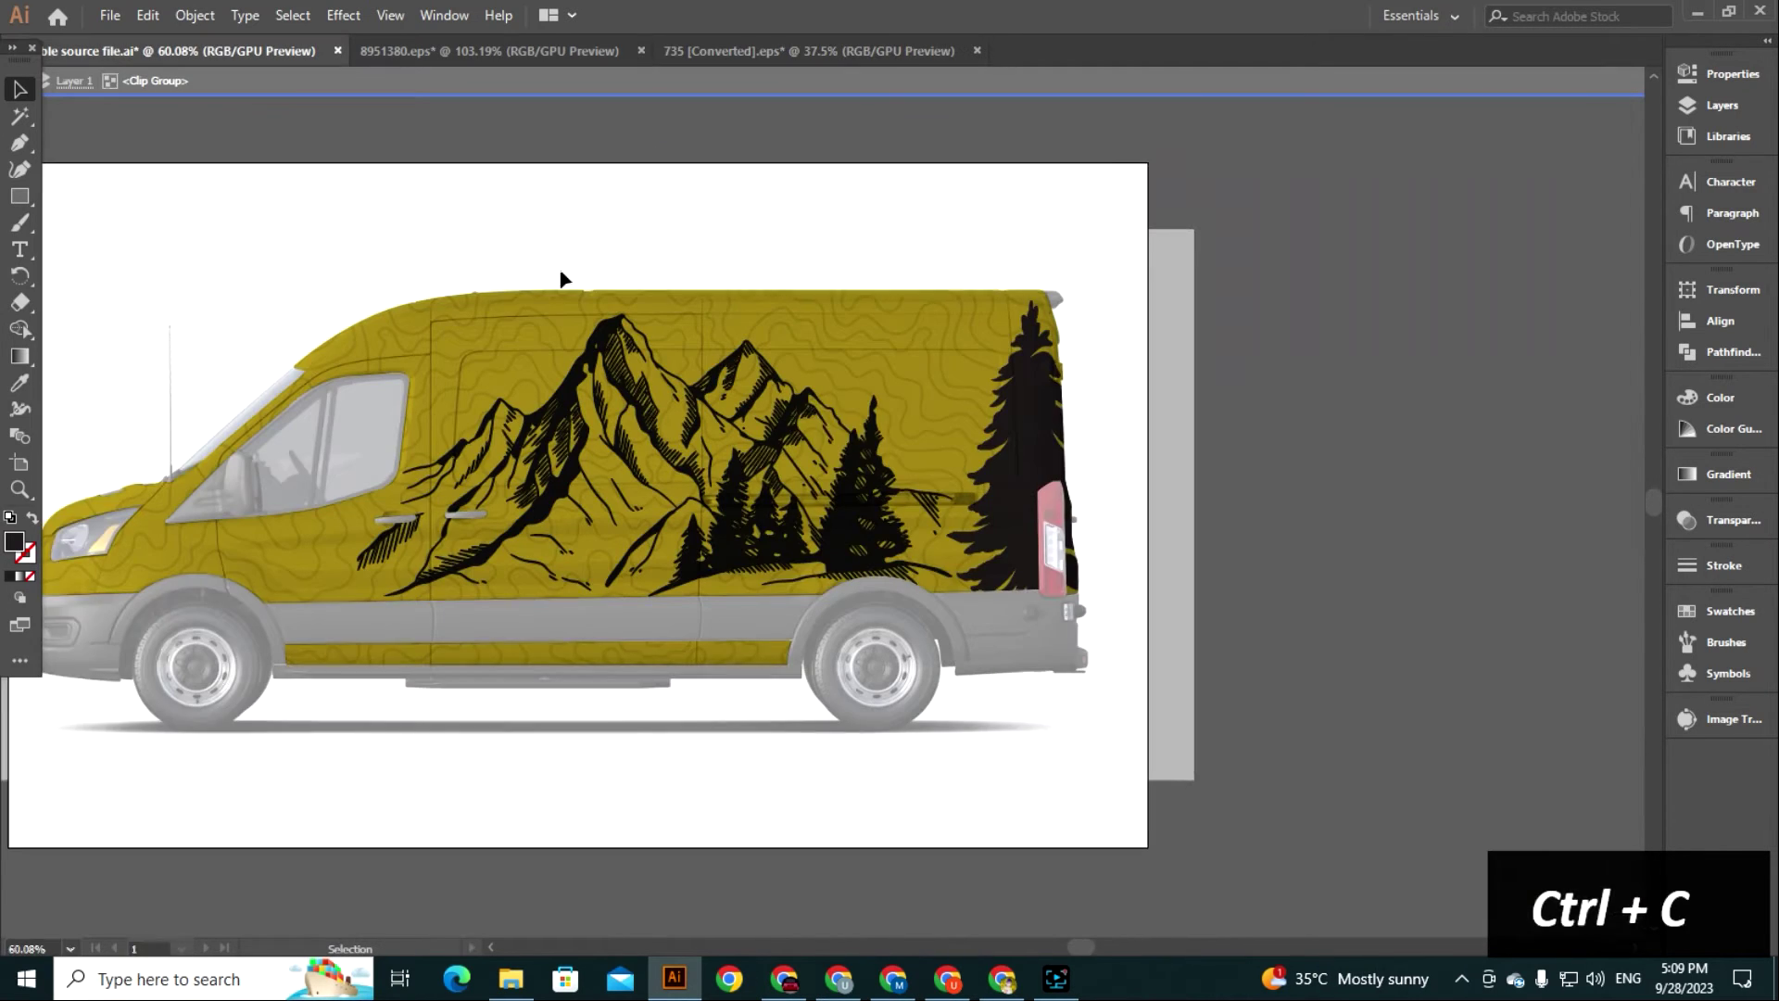
{"action": "left_click_drag", "start_coordinate": [561, 278], "coordinate": [483, 236]}
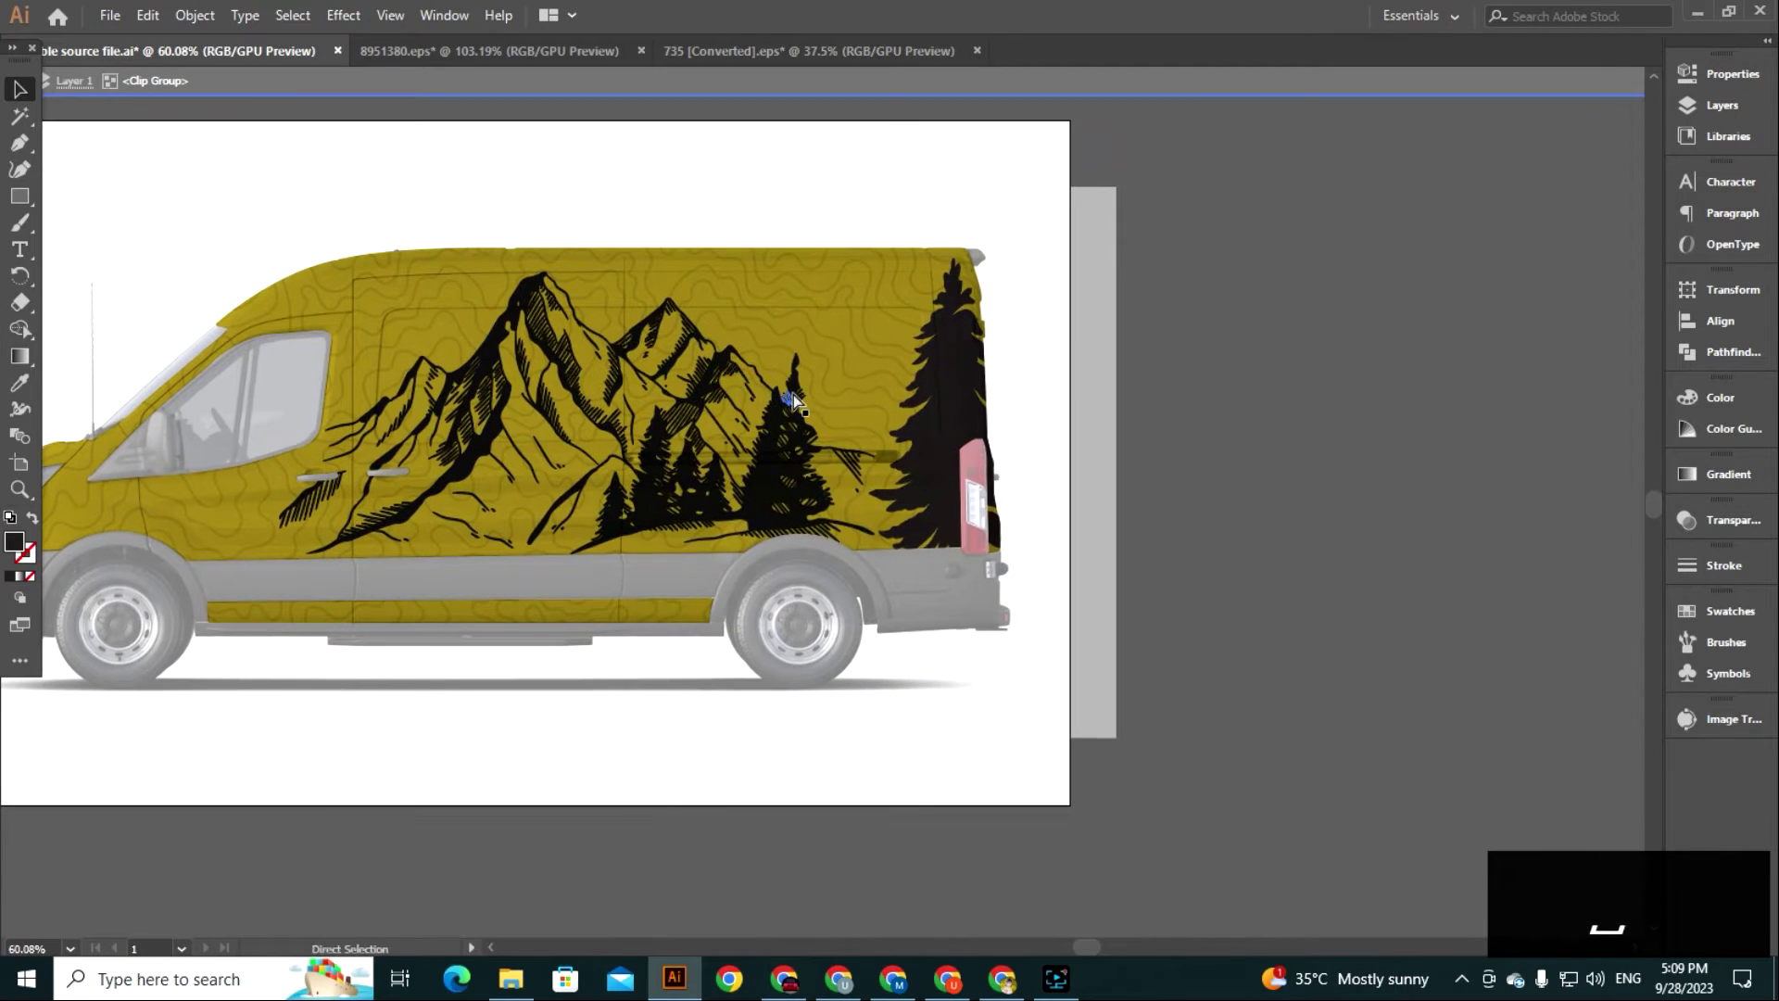
{"action": "key", "text": "ctrl+v"}
{"action": "left_click_drag", "start_coordinate": [877, 484], "coordinate": [883, 483]}
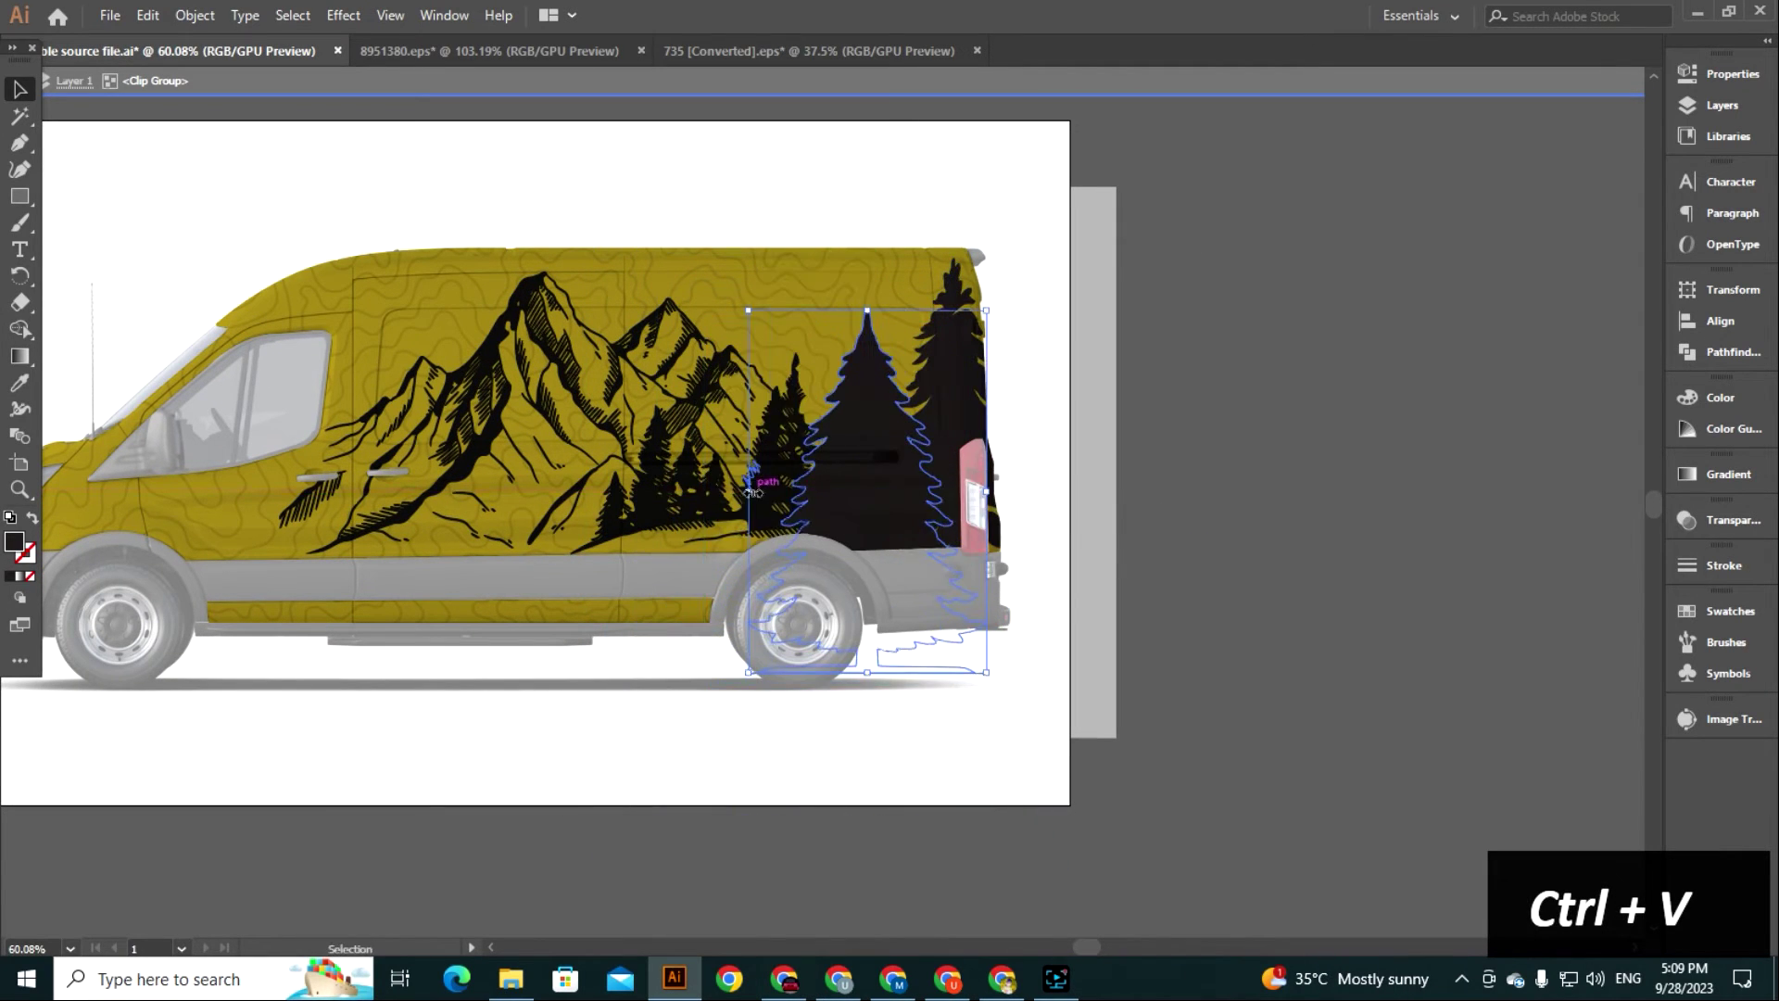
Fine-tune the second pine's position by nudging it up and toward the rear so it overlaps the rear pine.
{"action": "key", "text": "Left"}
{"action": "key", "text": "Left"}
{"action": "key", "text": "Up"}
{"action": "key", "text": "Up"}
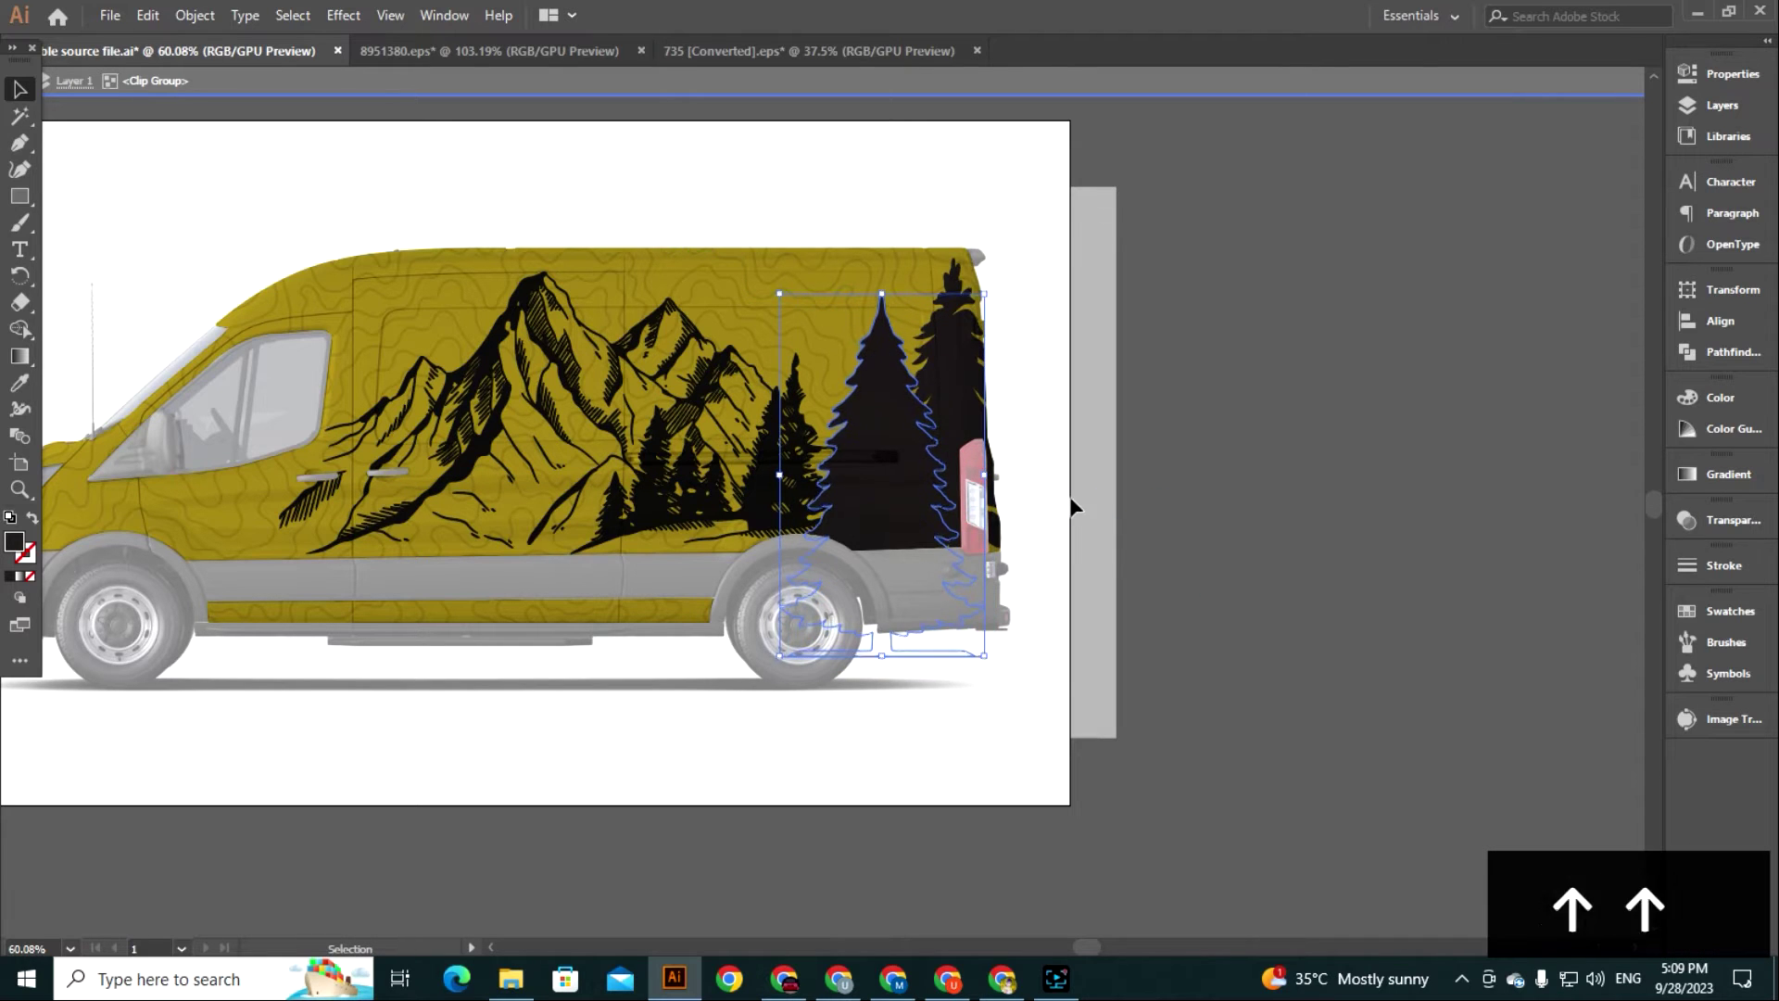
{"action": "key", "text": "Up"}
{"action": "key", "text": "Up"}
{"action": "key", "text": "Right"}
{"action": "key", "text": "Right"}
{"action": "key", "text": "Right"}
{"action": "key", "text": "Right"}
{"action": "key", "text": "Up"}
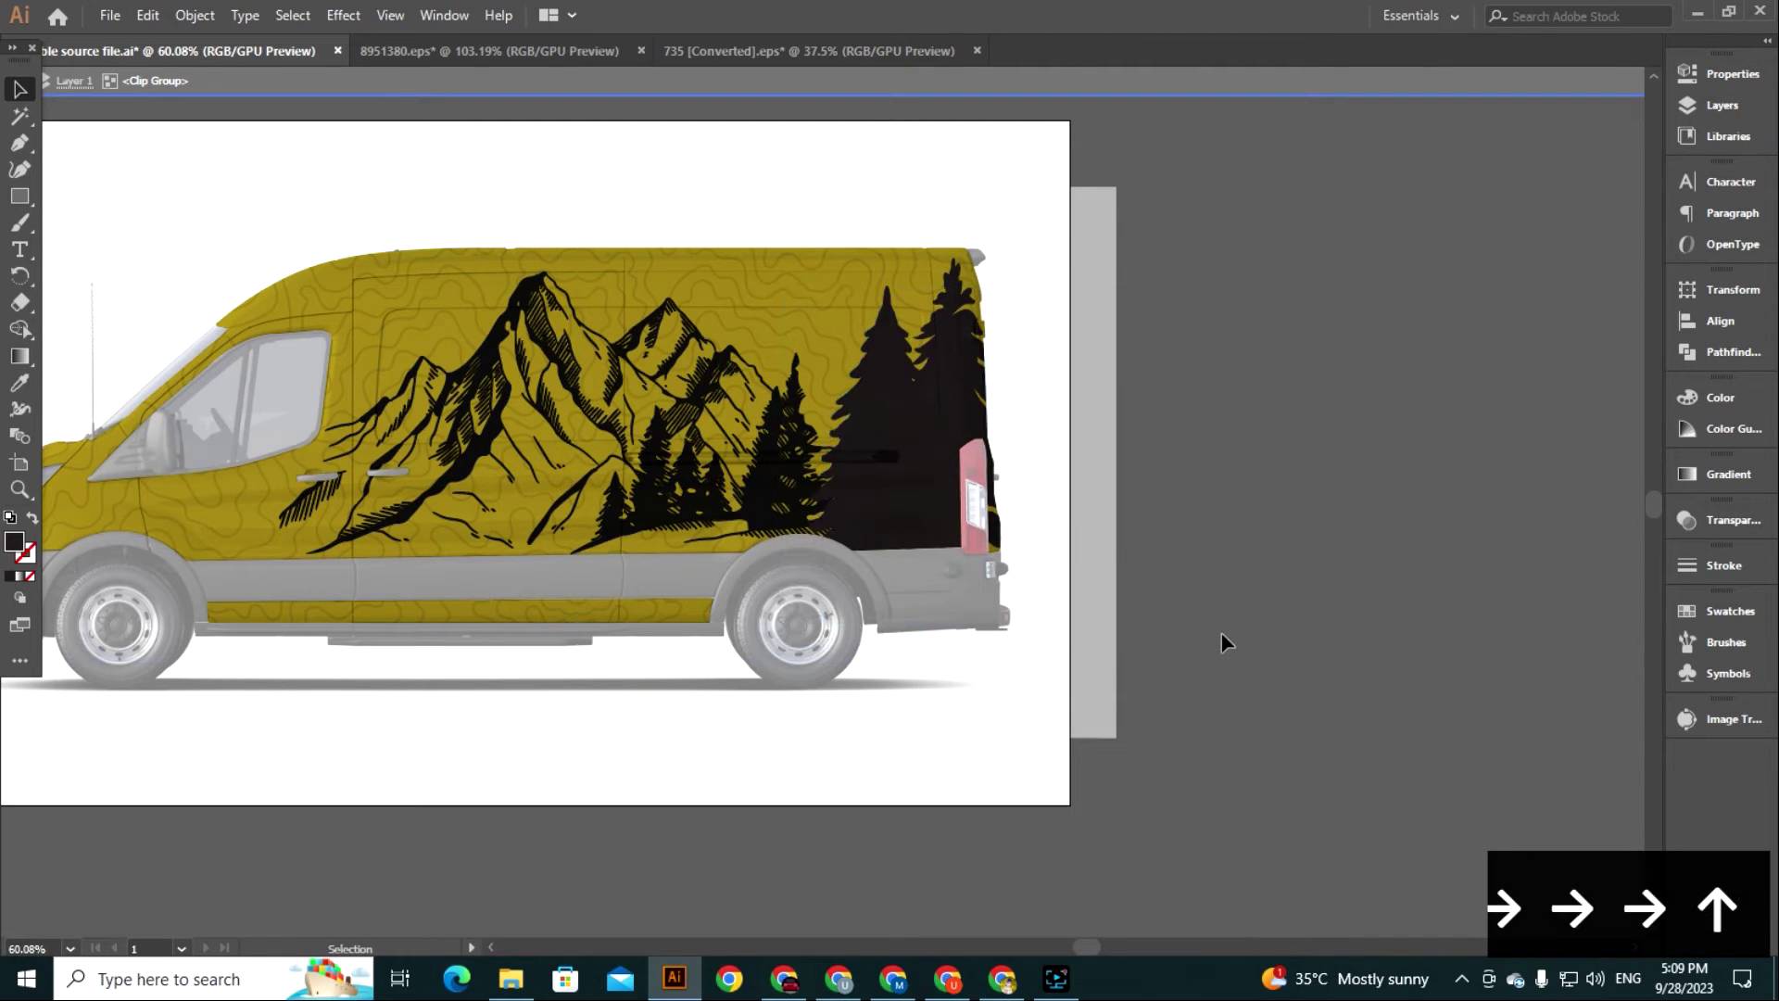
Build a descending treeline of pines from the van's rear down toward the front door.
{"action": "key", "text": "space"}
{"action": "left_click_drag", "start_coordinate": [1156, 626], "coordinate": [1289, 598]}
{"action": "key", "text": "z"}
{"action": "left_click_drag", "start_coordinate": [1047, 436], "coordinate": [1072, 446]}
{"action": "key", "text": "space"}
{"action": "left_click_drag", "start_coordinate": [1072, 447], "coordinate": [1173, 537]}
{"action": "left_click_drag", "start_coordinate": [1205, 415], "coordinate": [812, 640]}
{"action": "left_click_drag", "start_coordinate": [852, 564], "coordinate": [466, 726]}
{"action": "key", "text": "Delete"}
{"action": "left_click", "coordinate": [665, 578]}
{"action": "left_click_drag", "start_coordinate": [667, 584], "coordinate": [1172, 451]}
{"action": "key", "text": "space"}
{"action": "key", "text": "space"}
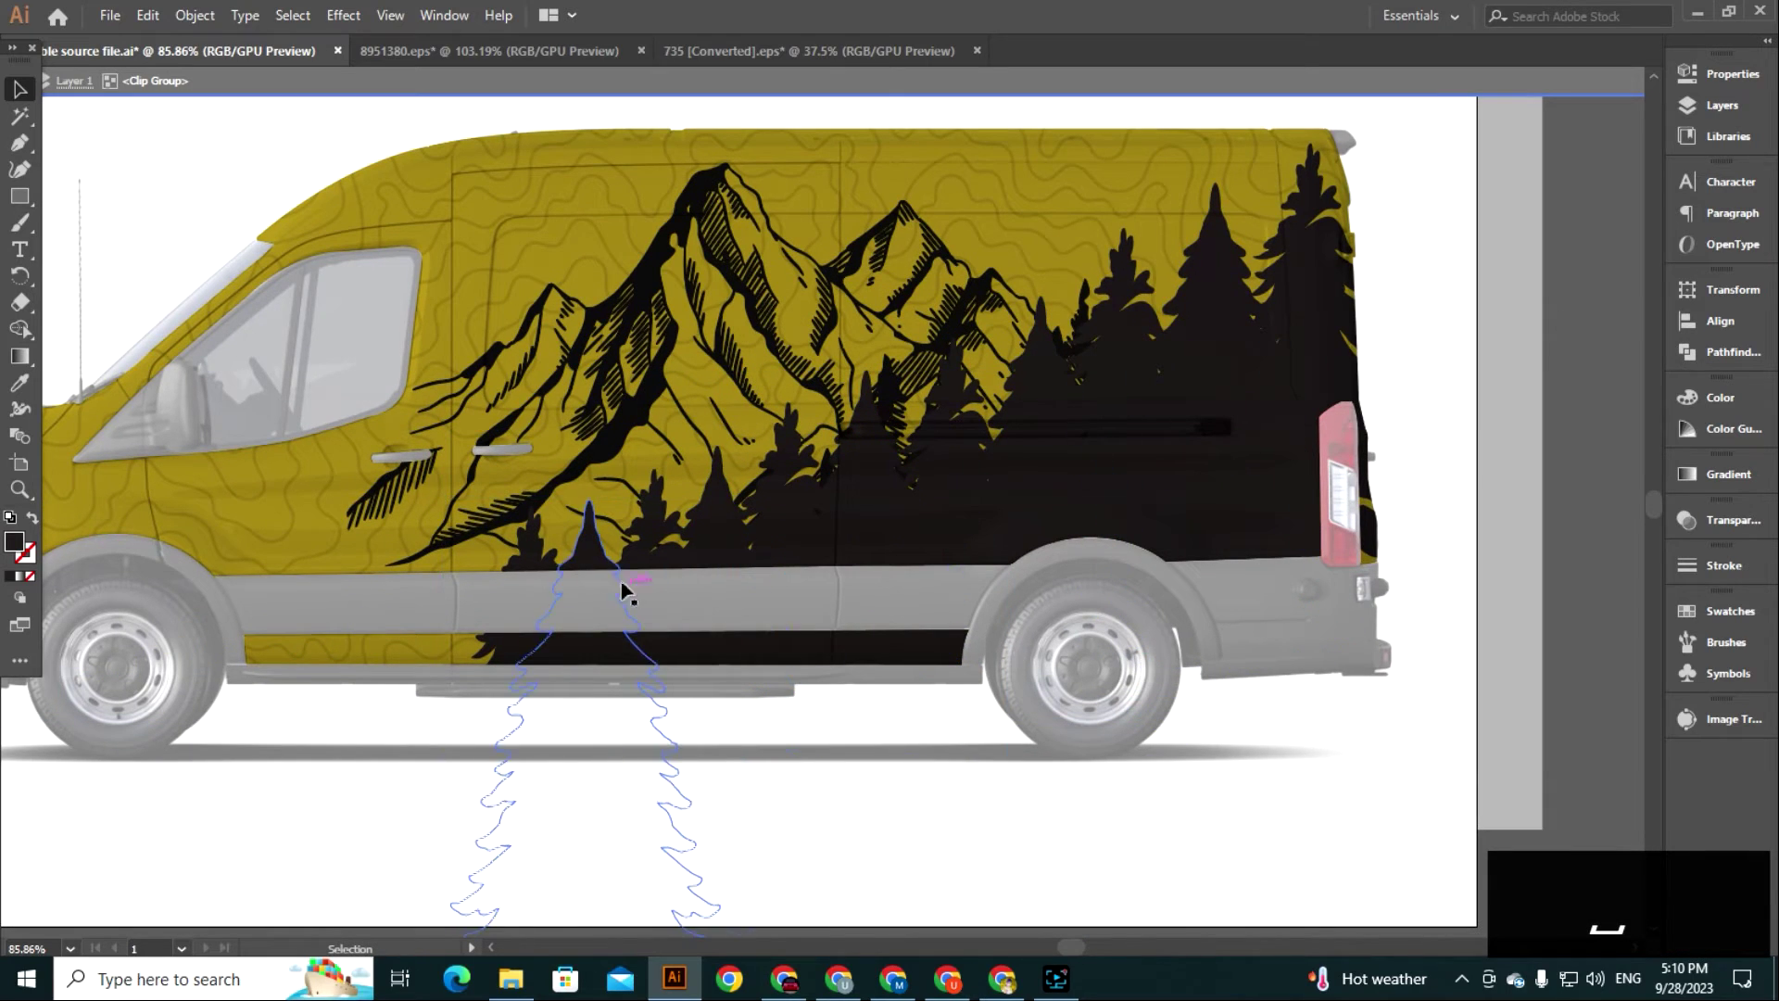
Shift the pines at the treeline's front end slightly toward the rear and leave the clip group.
{"action": "left_click_drag", "start_coordinate": [604, 654], "coordinate": [611, 657]}
{"action": "left_click_drag", "start_coordinate": [496, 707], "coordinate": [509, 714]}
{"action": "left_click", "coordinate": [358, 780]}
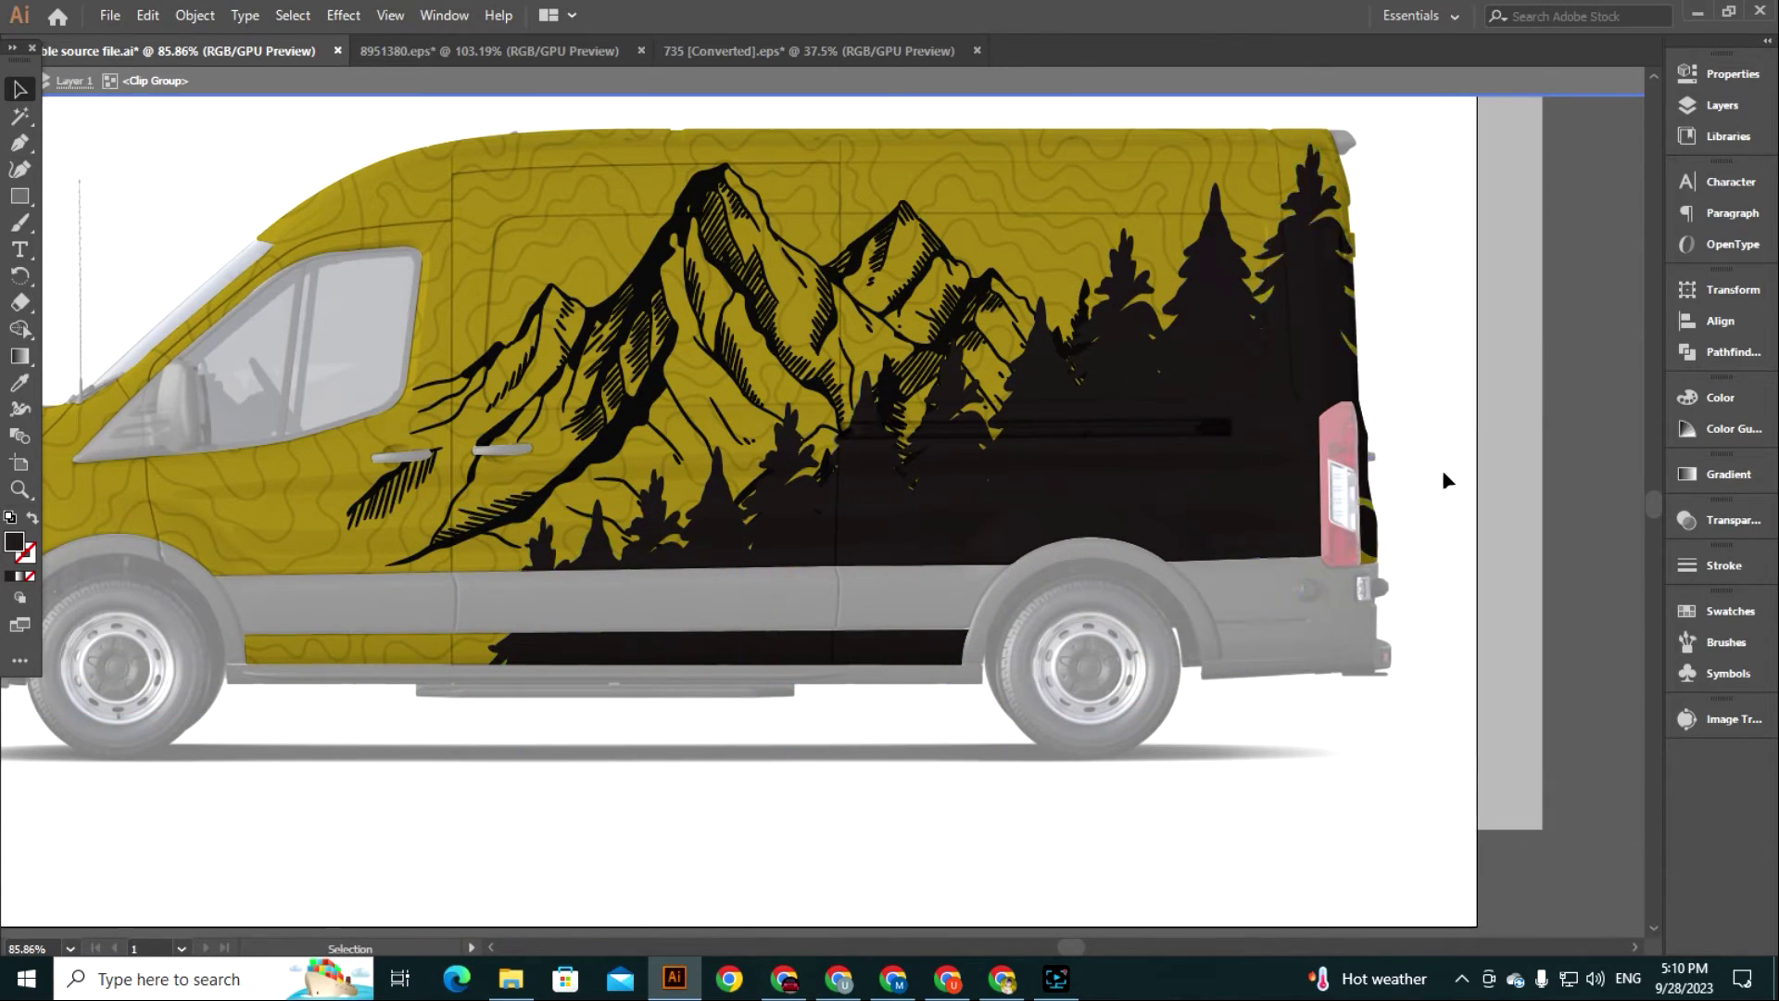
{"action": "double_click", "coordinate": [1567, 770]}
{"action": "key", "text": "ctrl+minus"}
{"action": "key", "text": "space"}
{"action": "left_click_drag", "start_coordinate": [1508, 534], "coordinate": [1594, 532]}
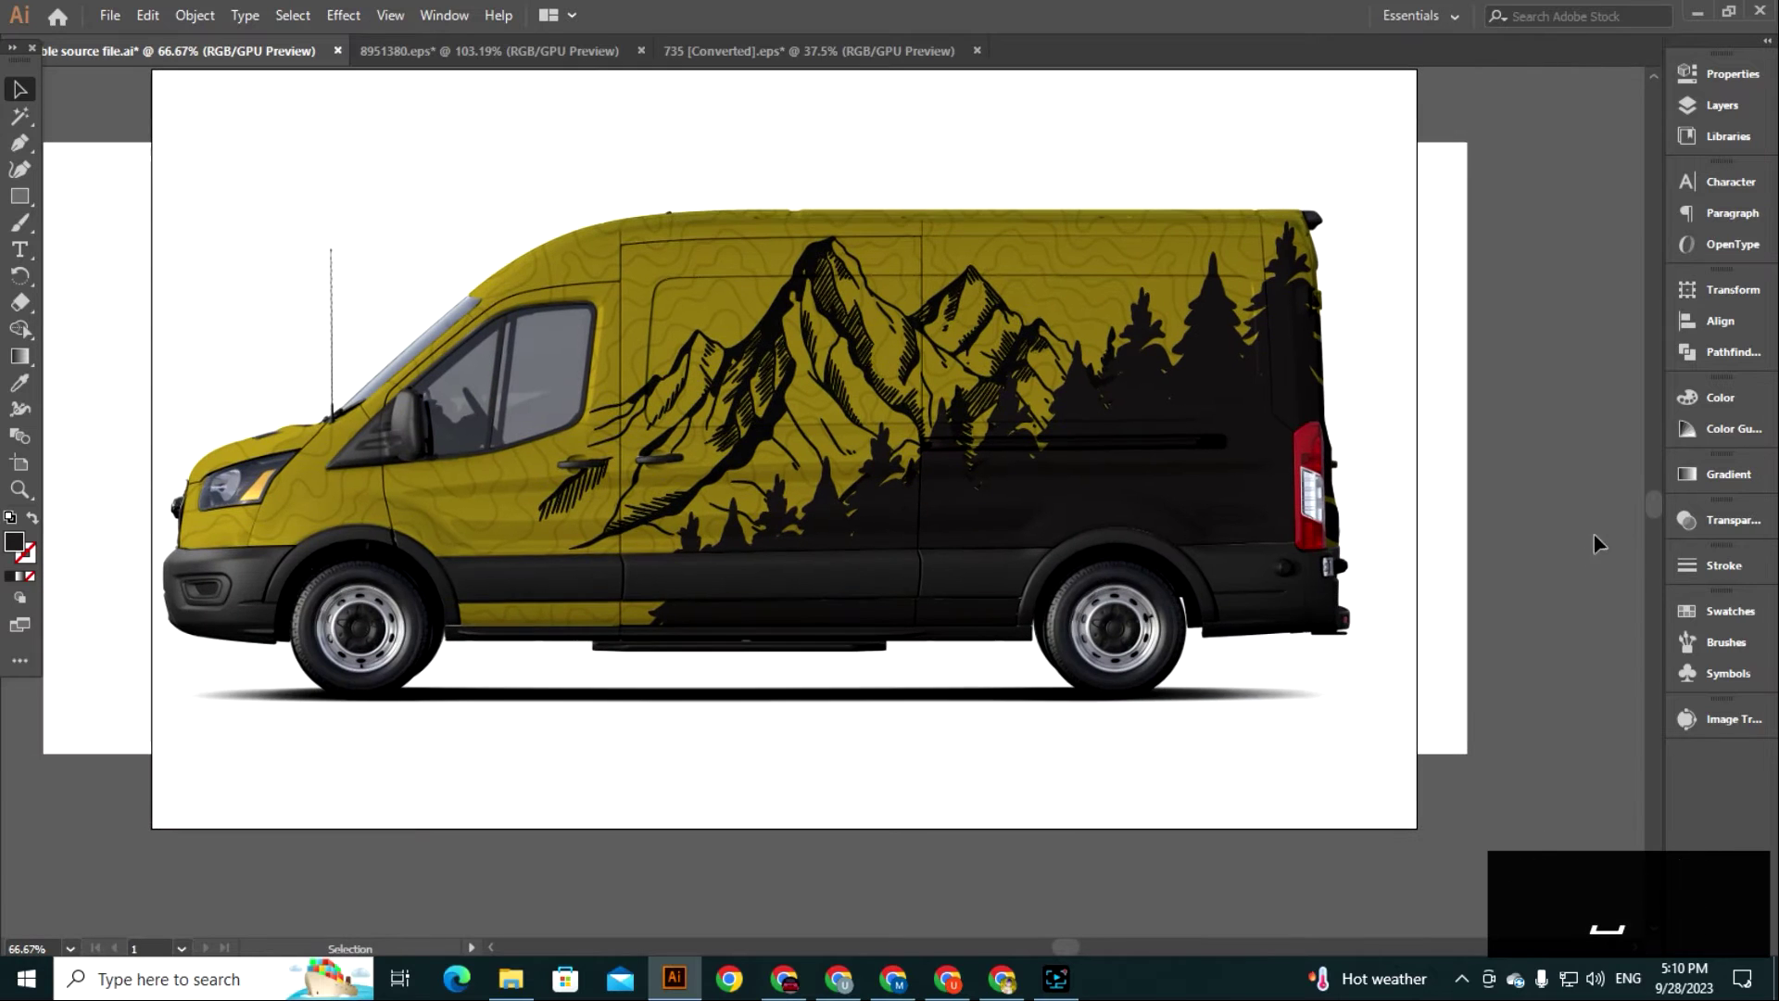
{"action": "left_click_drag", "start_coordinate": [1381, 525], "coordinate": [1314, 680]}
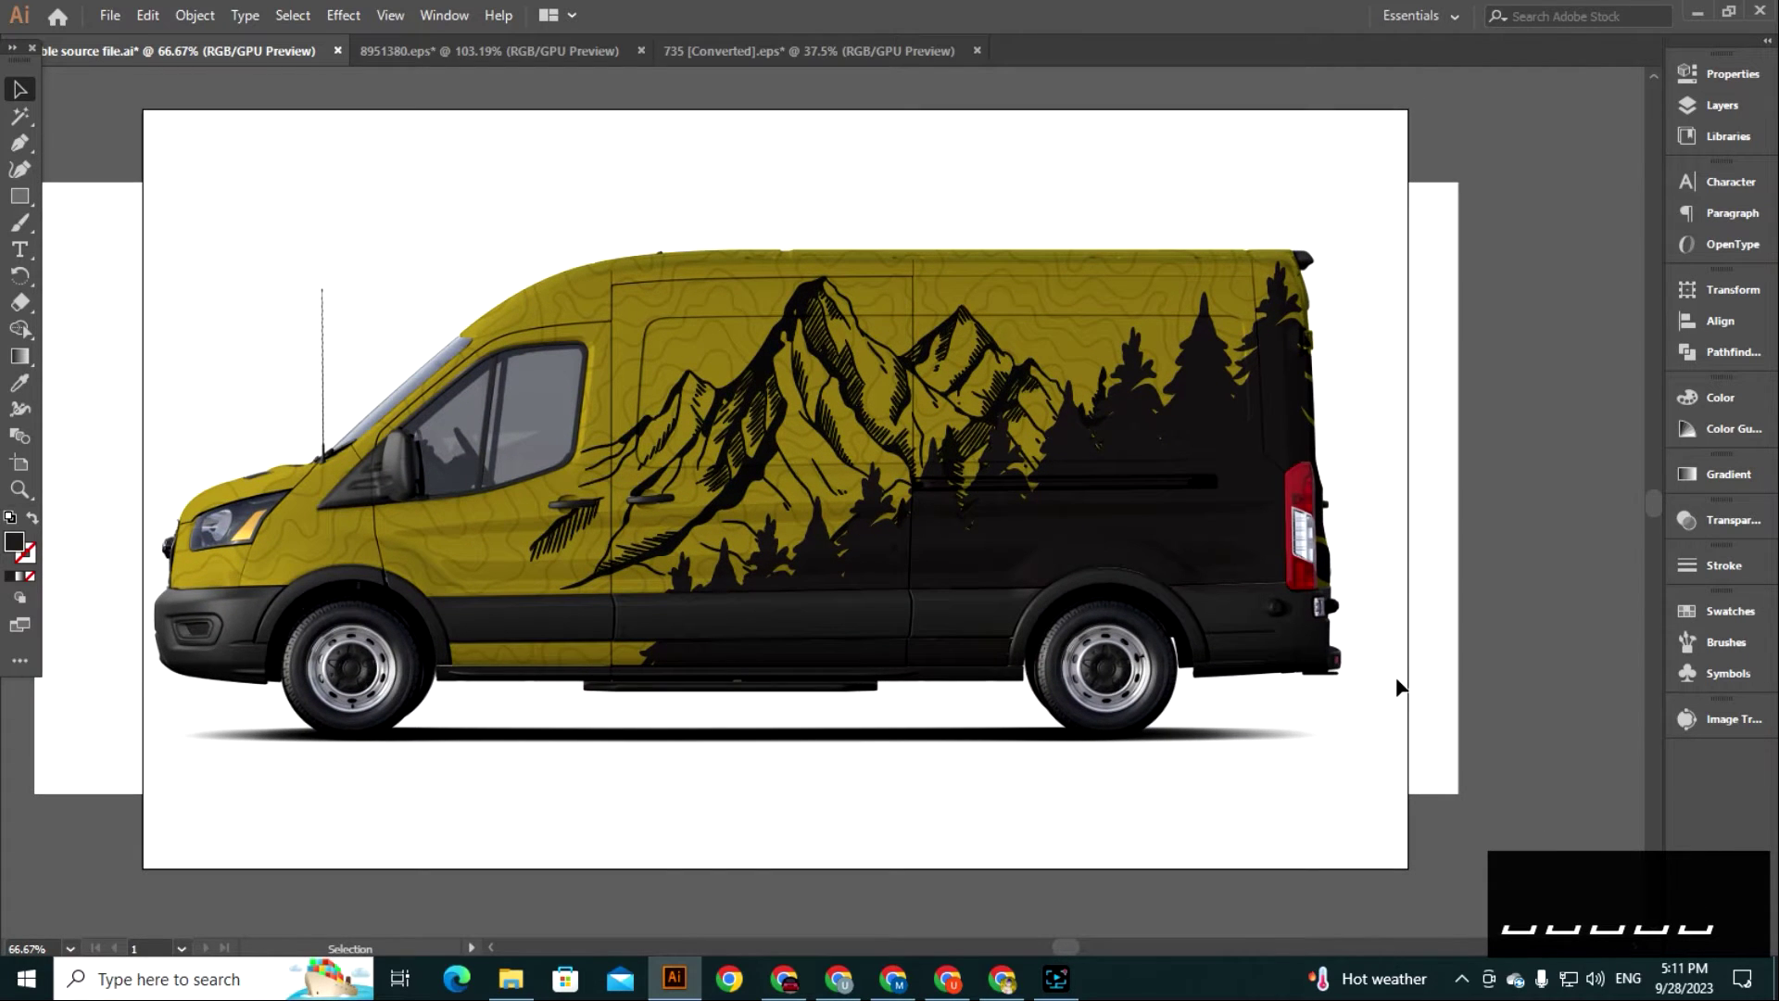
Open the tree silhouettes 6764.eps from the templates folder and copy the broad leafy tree in the lower row.
{"action": "left_click", "coordinate": [510, 977]}
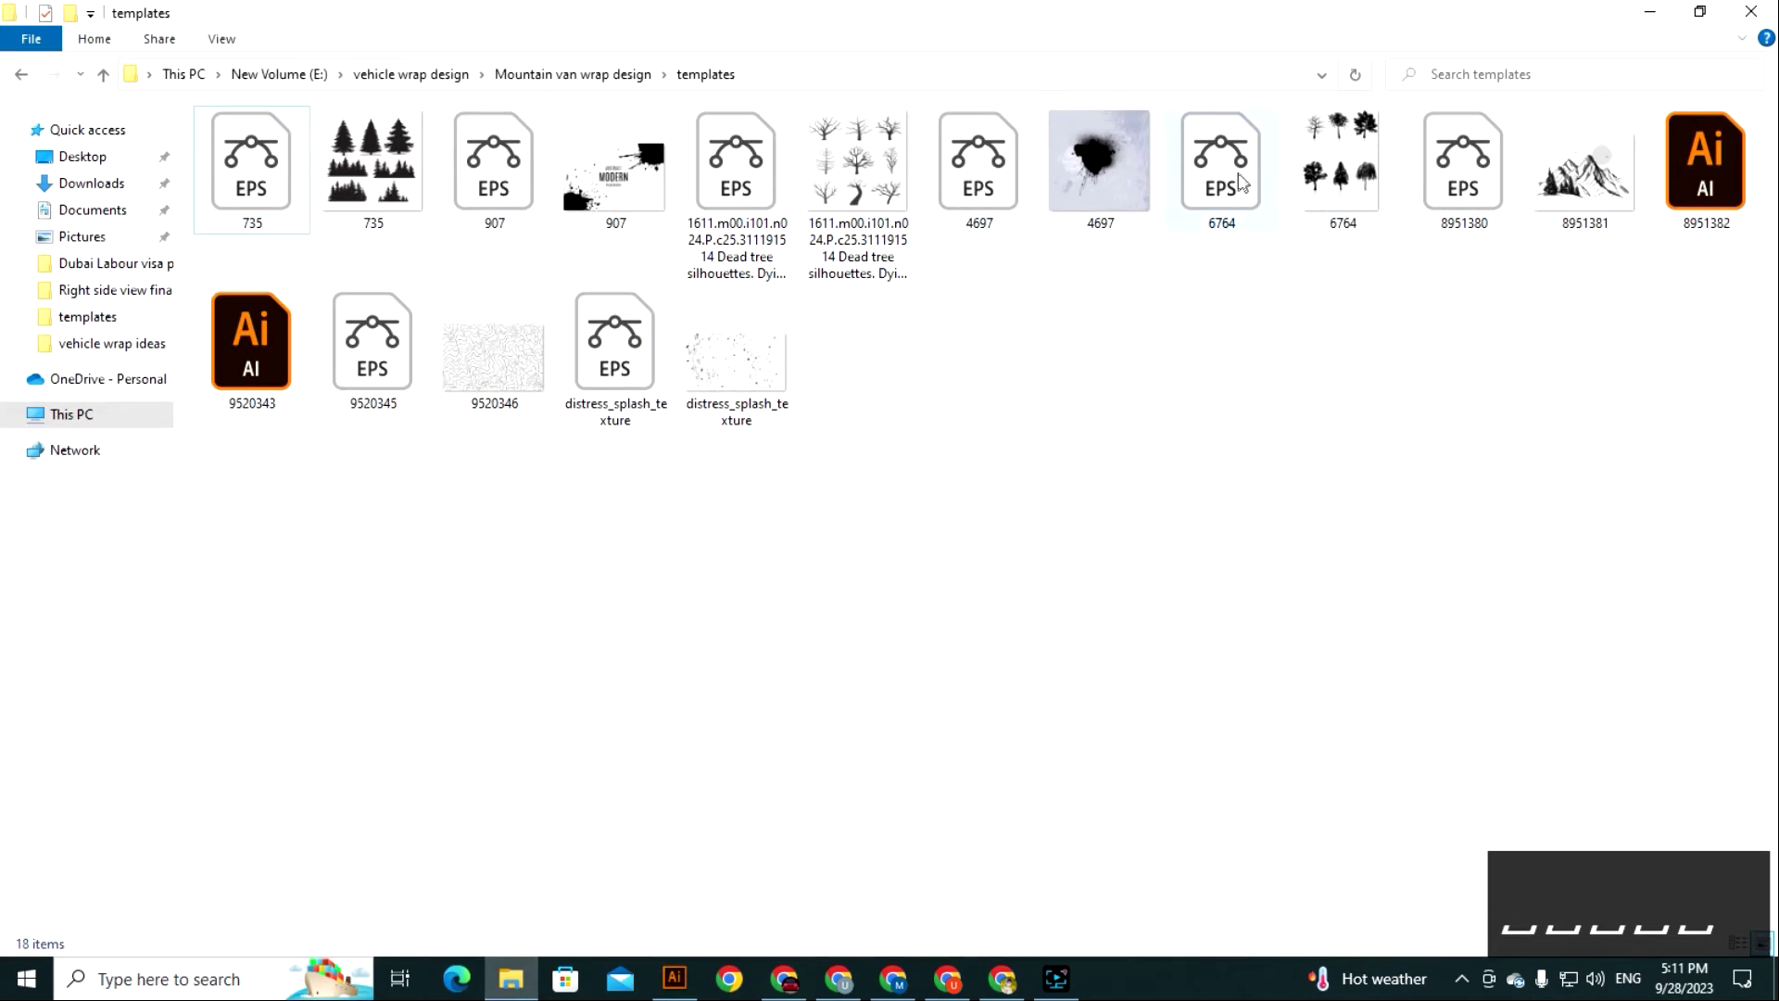
{"action": "double_click", "coordinate": [1221, 167]}
{"action": "key", "text": "z"}
{"action": "left_click", "coordinate": [773, 712]}
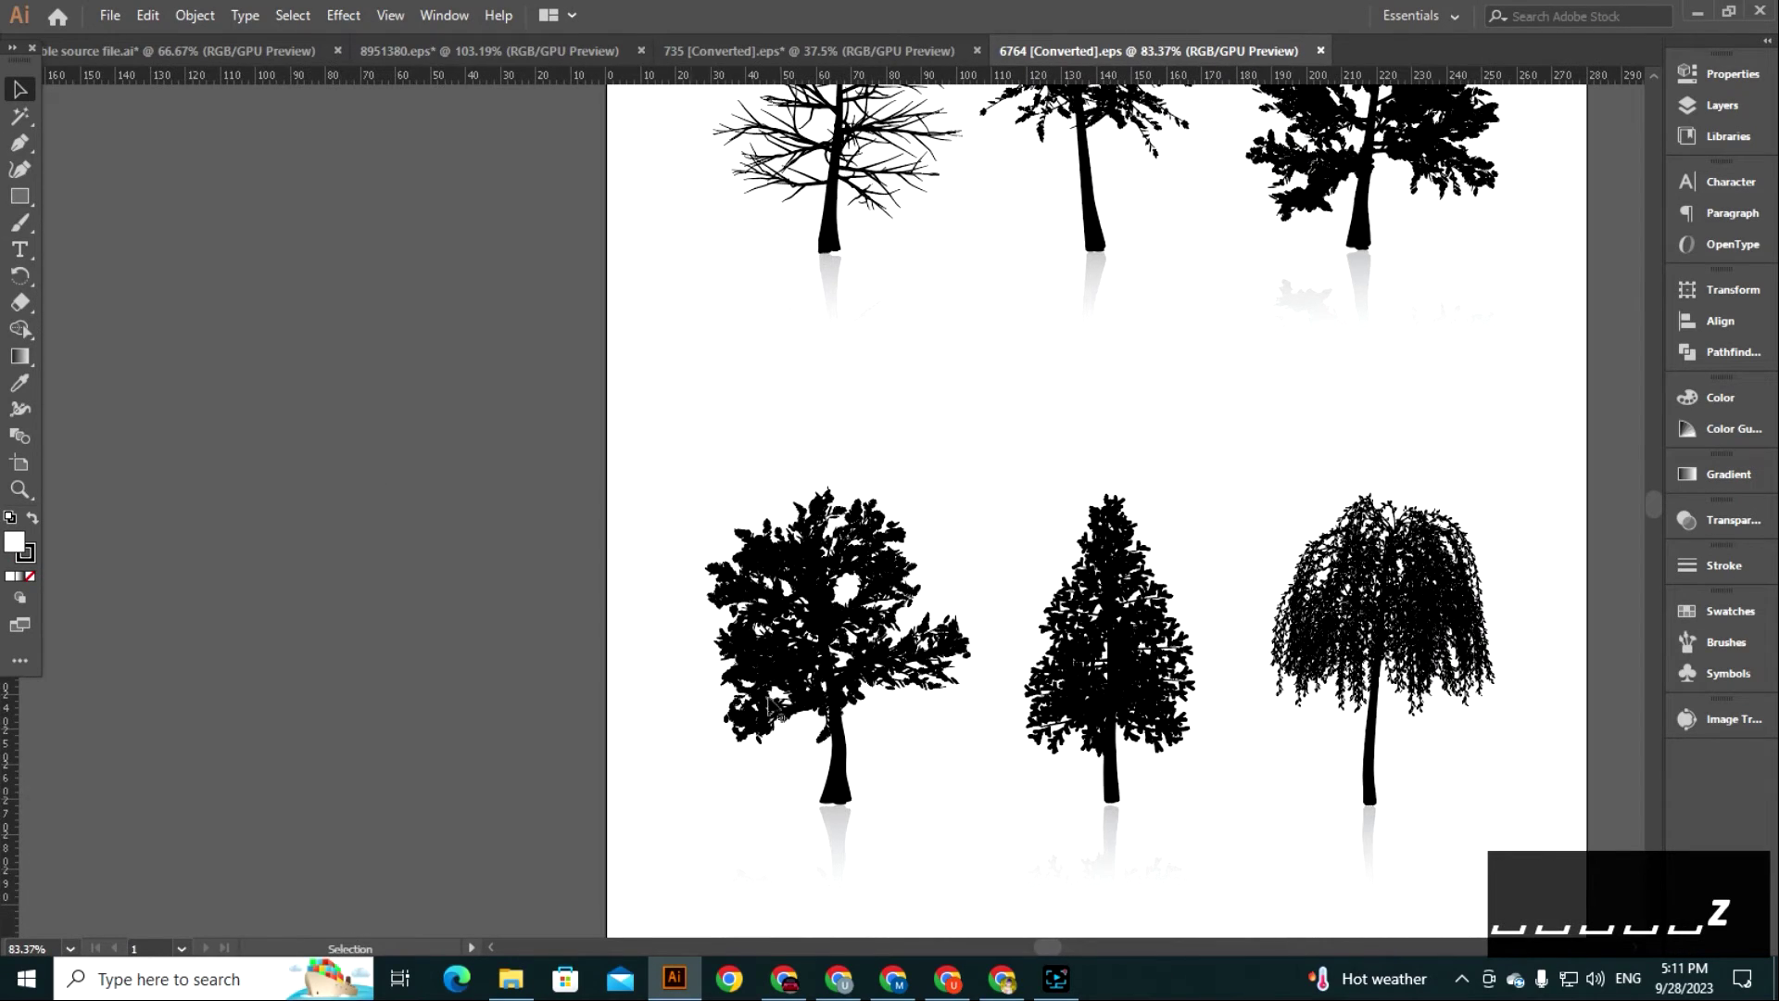
{"action": "left_click", "coordinate": [773, 712]}
{"action": "key", "text": "ctrl+c"}
{"action": "key", "text": "ctrl+Tab"}
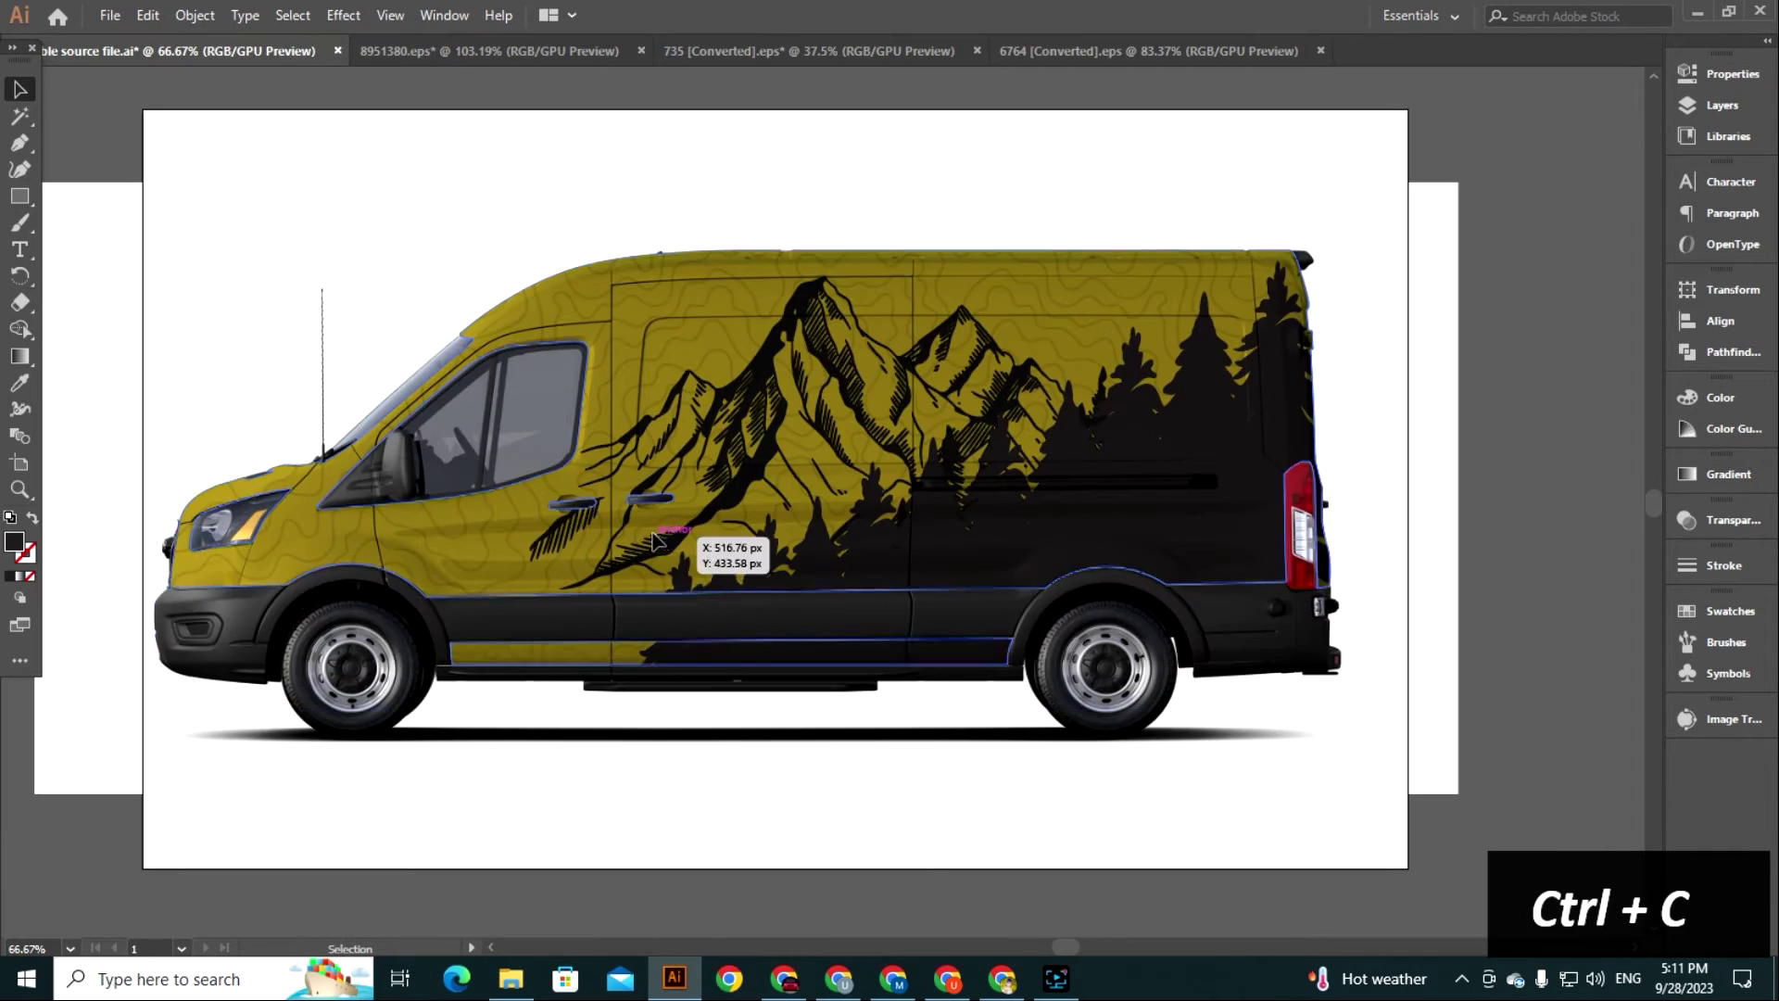
Paste the leafy tree into the van's clip group, scale it down and place it at the treeline's front end.
{"action": "double_click", "coordinate": [653, 540]}
{"action": "key", "text": "z"}
{"action": "left_click", "coordinate": [803, 648]}
{"action": "key", "text": "ctrl+v"}
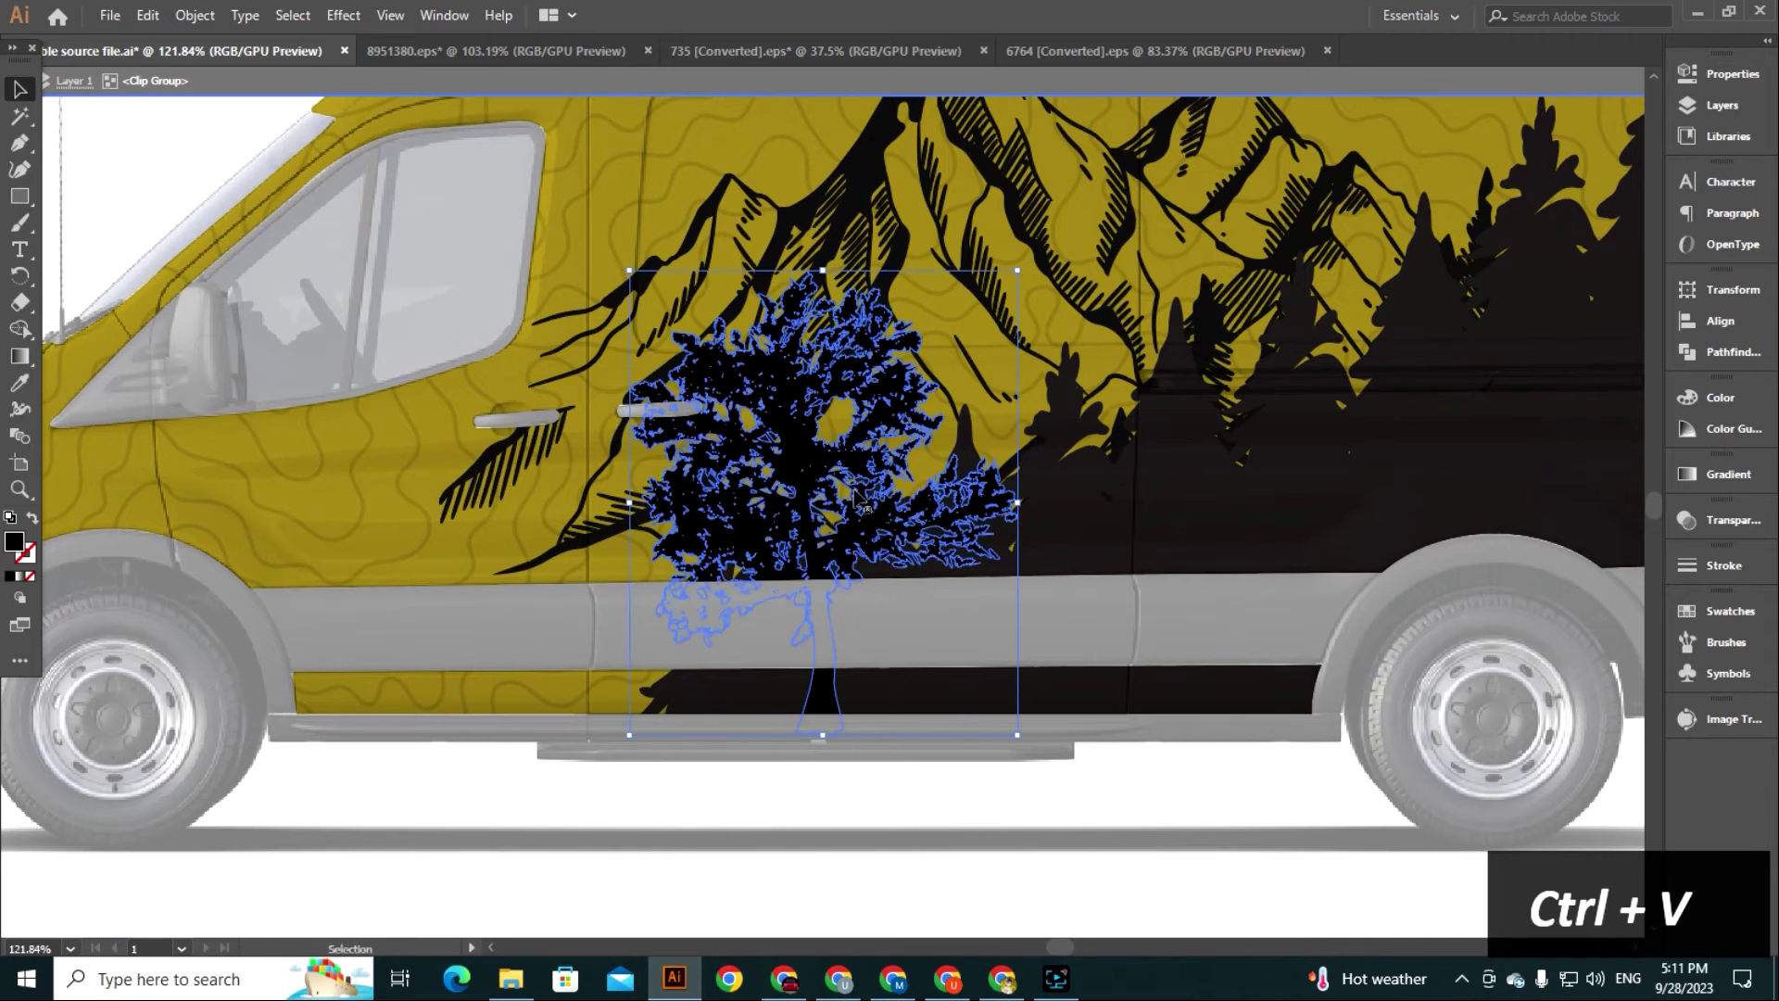
{"action": "left_click_drag", "start_coordinate": [855, 496], "coordinate": [813, 710]}
Match the leafy tree's fill to the dark colour of the pines with the Eyedropper.
{"action": "left_click", "coordinate": [1051, 844]}
{"action": "left_click", "coordinate": [686, 712]}
{"action": "key", "text": "i"}
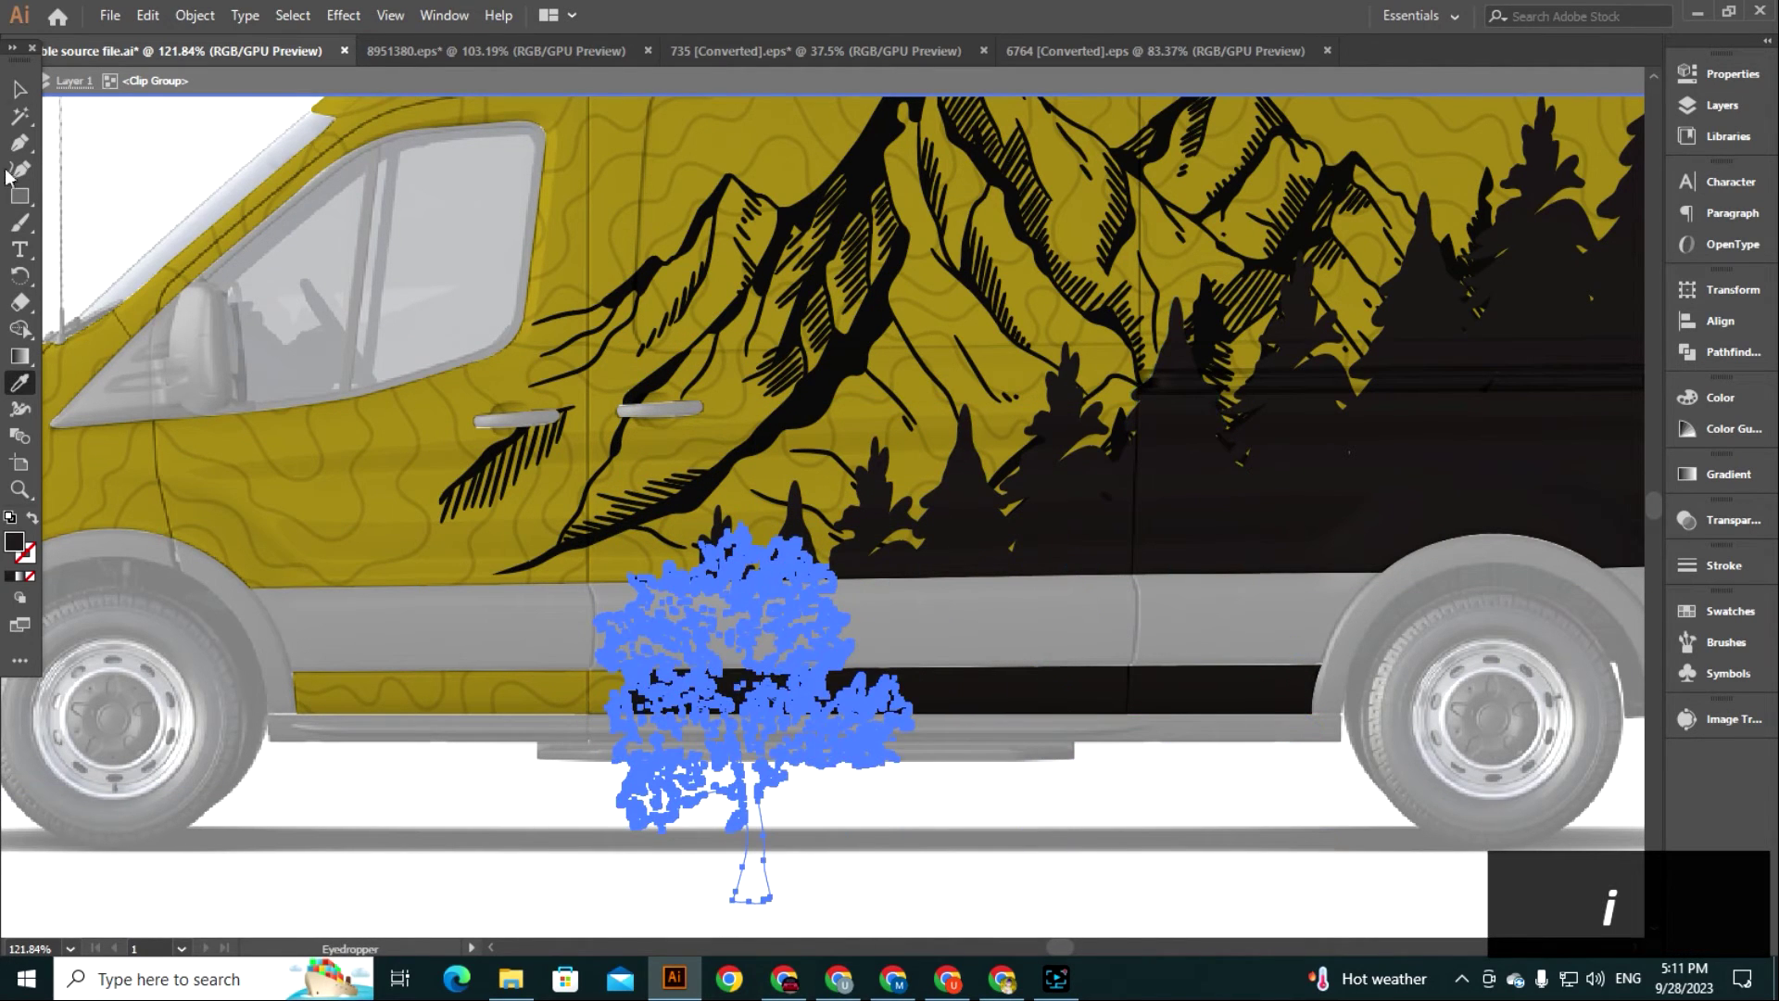
{"action": "left_click", "coordinate": [18, 90]}
{"action": "left_click", "coordinate": [480, 857]}
Nudge the leafy tree toward the van's front so its foliage softens the treeline's lower front edge.
{"action": "left_click", "coordinate": [709, 675]}
{"action": "key", "text": "shift+Left"}
{"action": "key", "text": "shift+Left"}
{"action": "left_click", "coordinate": [1082, 893]}
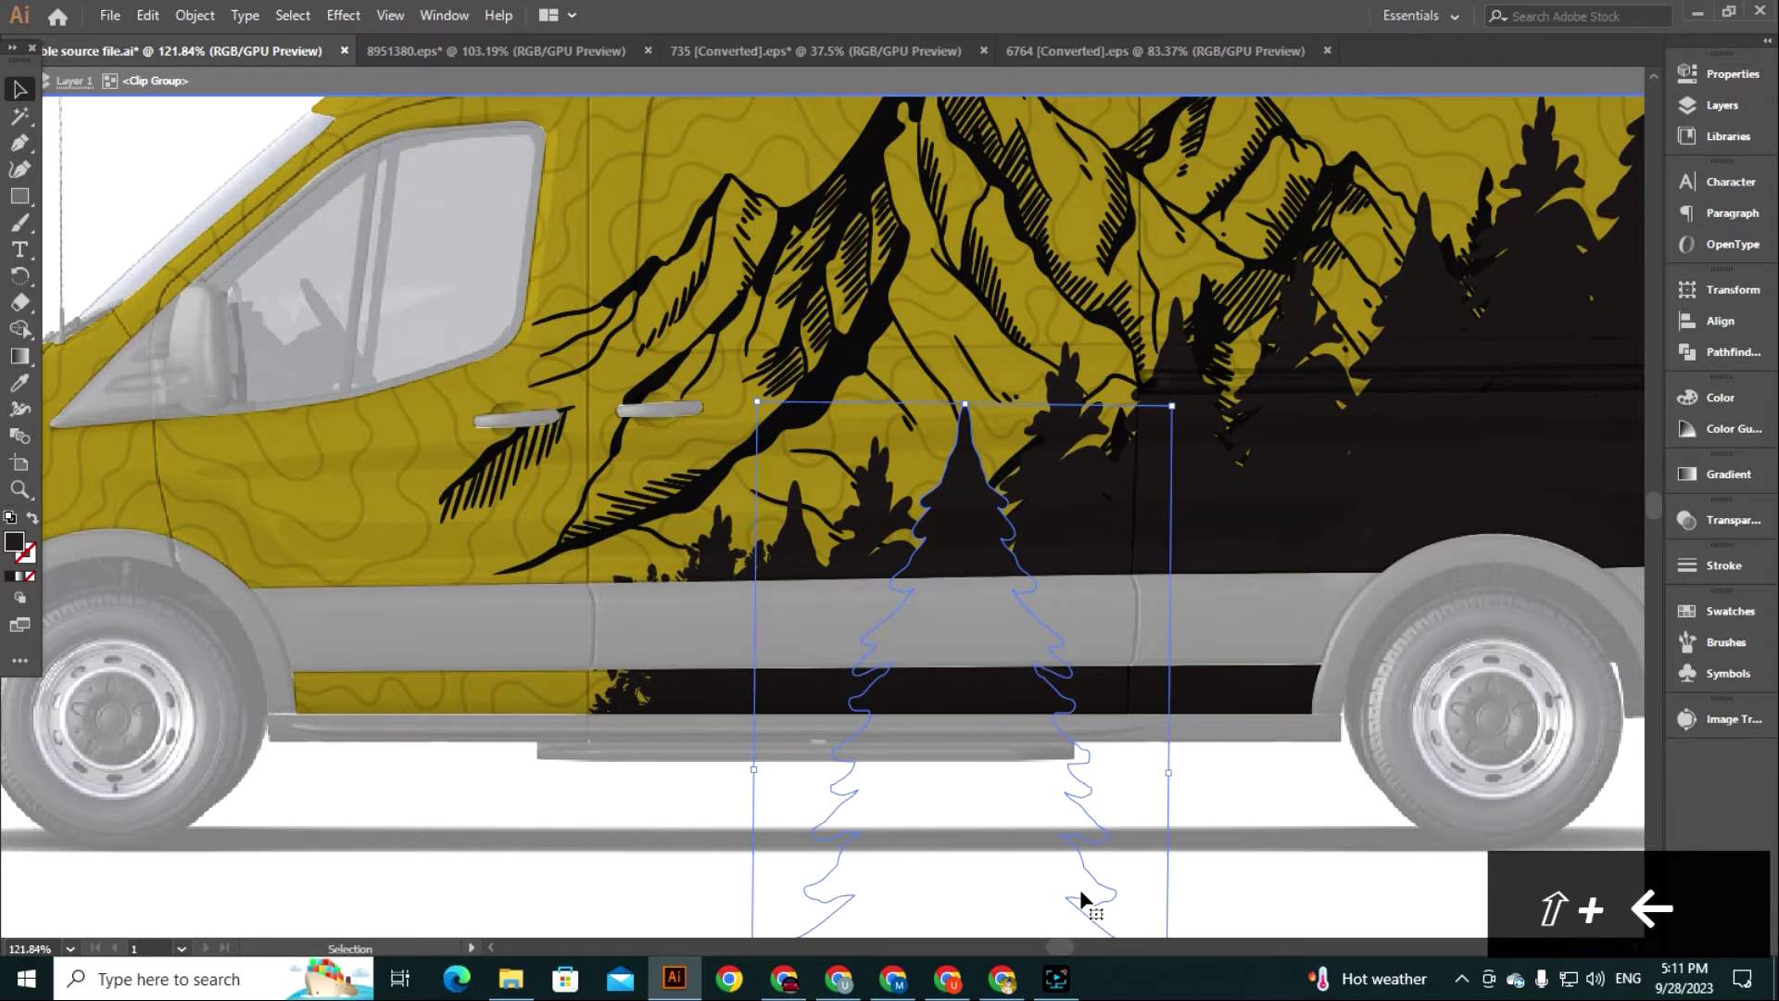
{"action": "key", "text": "ctrl+minus"}
{"action": "left_click", "coordinate": [594, 458]}
{"action": "key", "text": "shift+Left"}
{"action": "left_click", "coordinate": [1014, 821]}
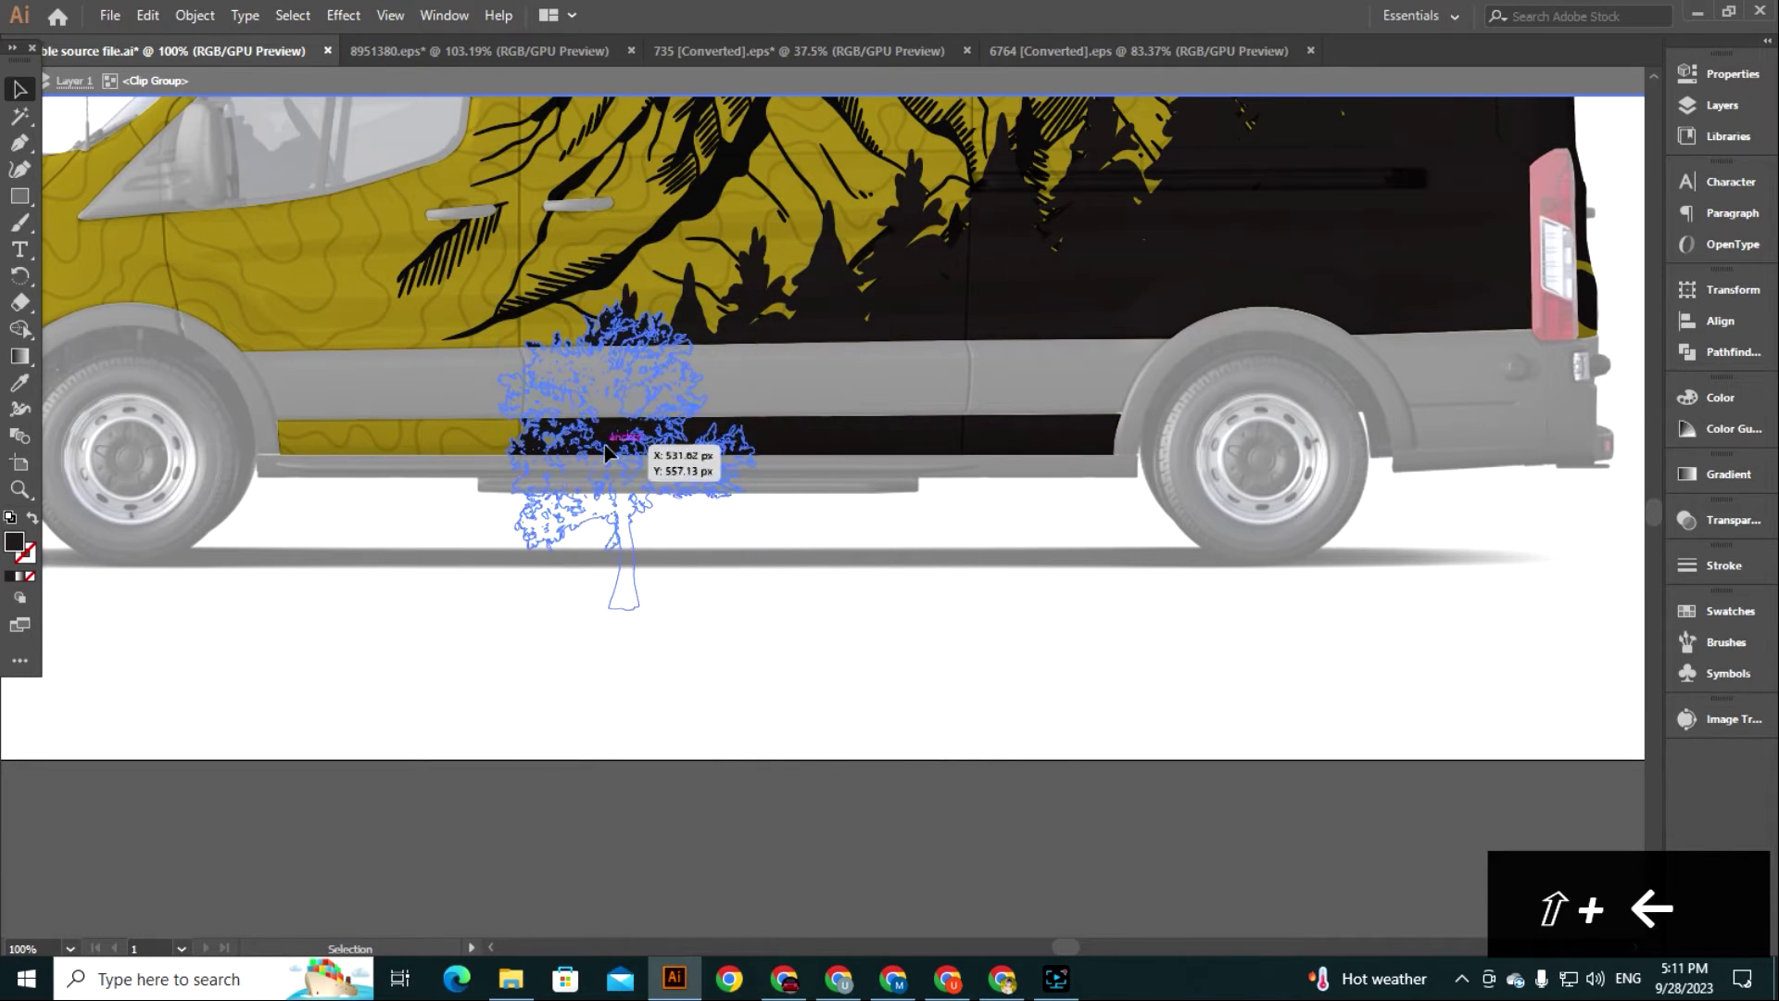
{"action": "left_click", "coordinate": [634, 441]}
{"action": "key", "text": "shift+Left"}
{"action": "left_click", "coordinate": [1079, 793]}
{"action": "key", "text": "ctrl+minus"}
{"action": "left_click_drag", "start_coordinate": [1079, 793], "coordinate": [951, 714]}
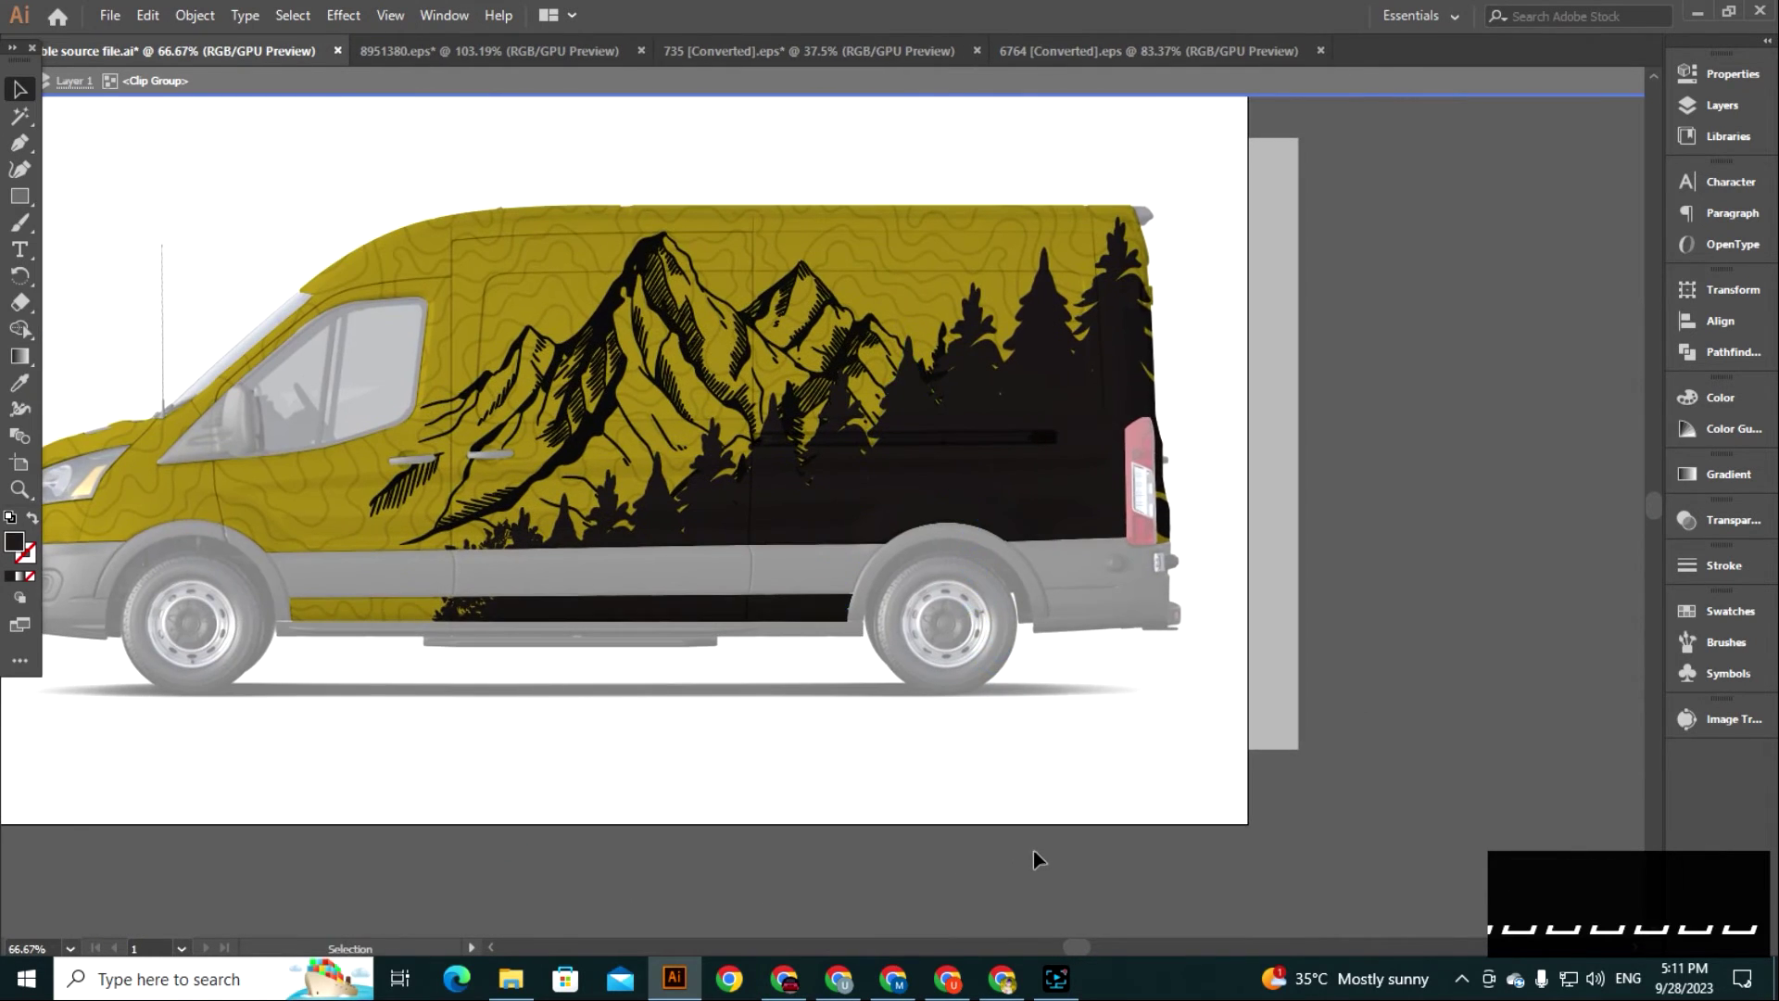
Open the dead tree silhouettes EPS from the templates folder and copy the slender bare tree at the end of the middle row.
{"action": "left_click", "coordinate": [512, 990]}
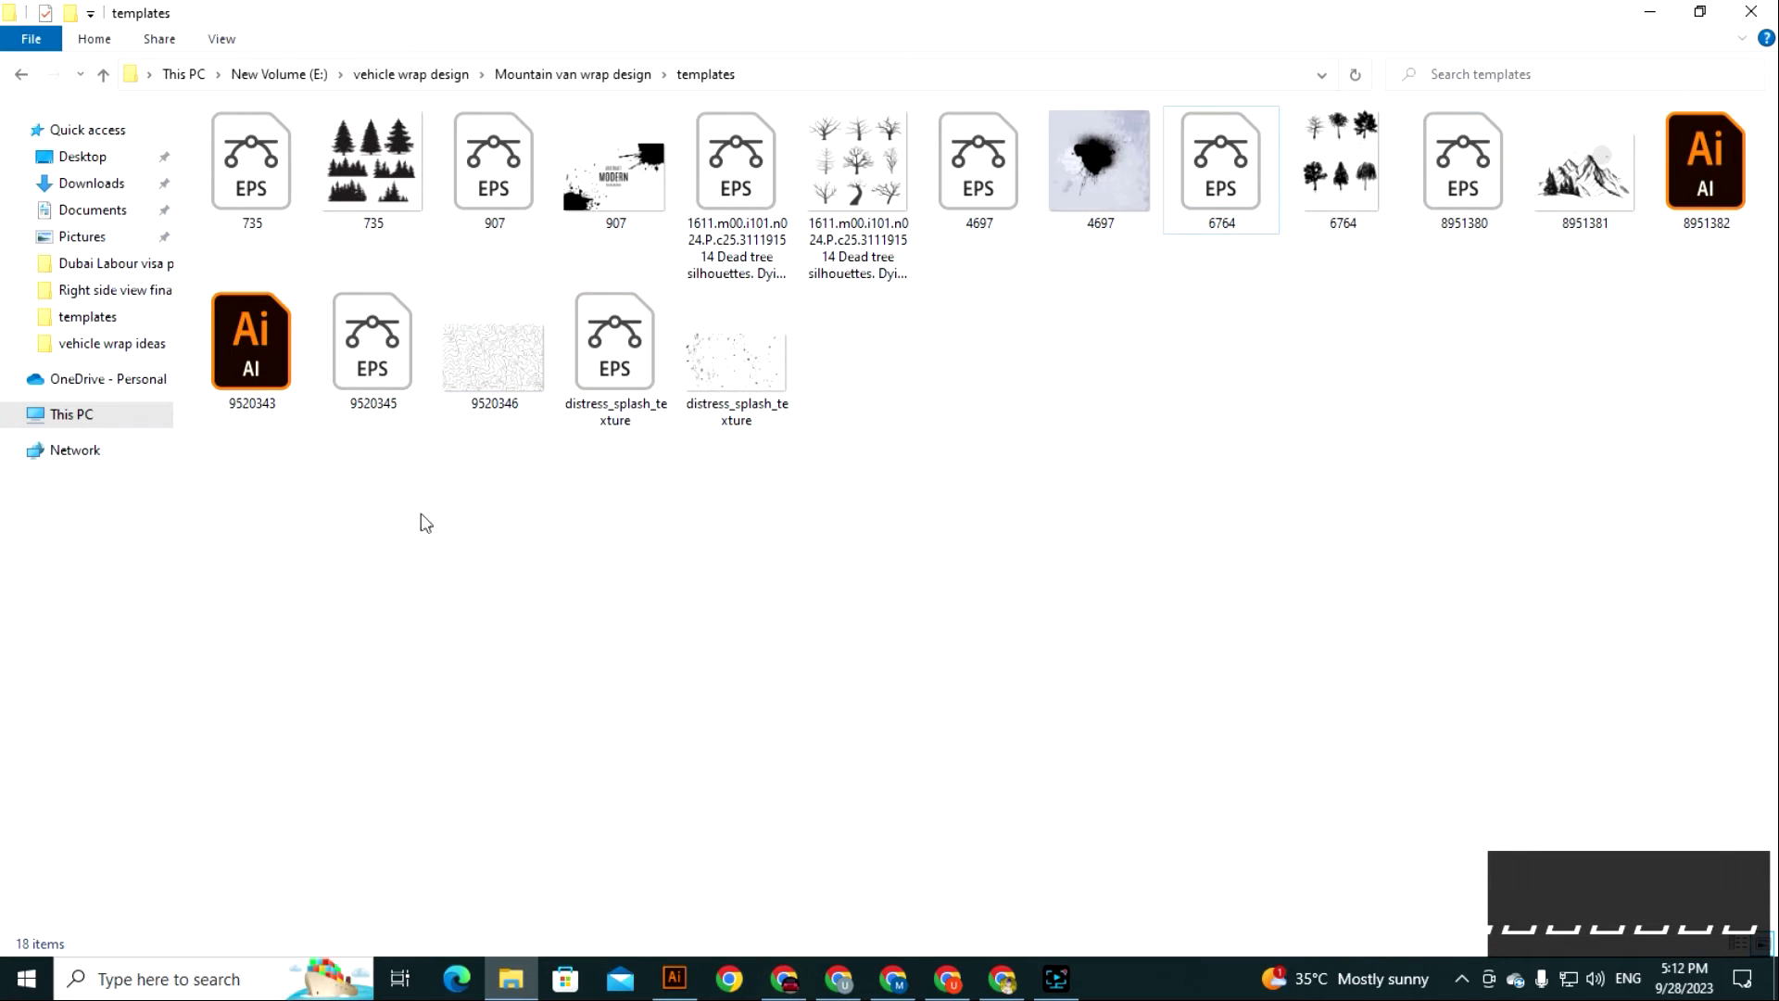
{"action": "double_click", "coordinate": [736, 181]}
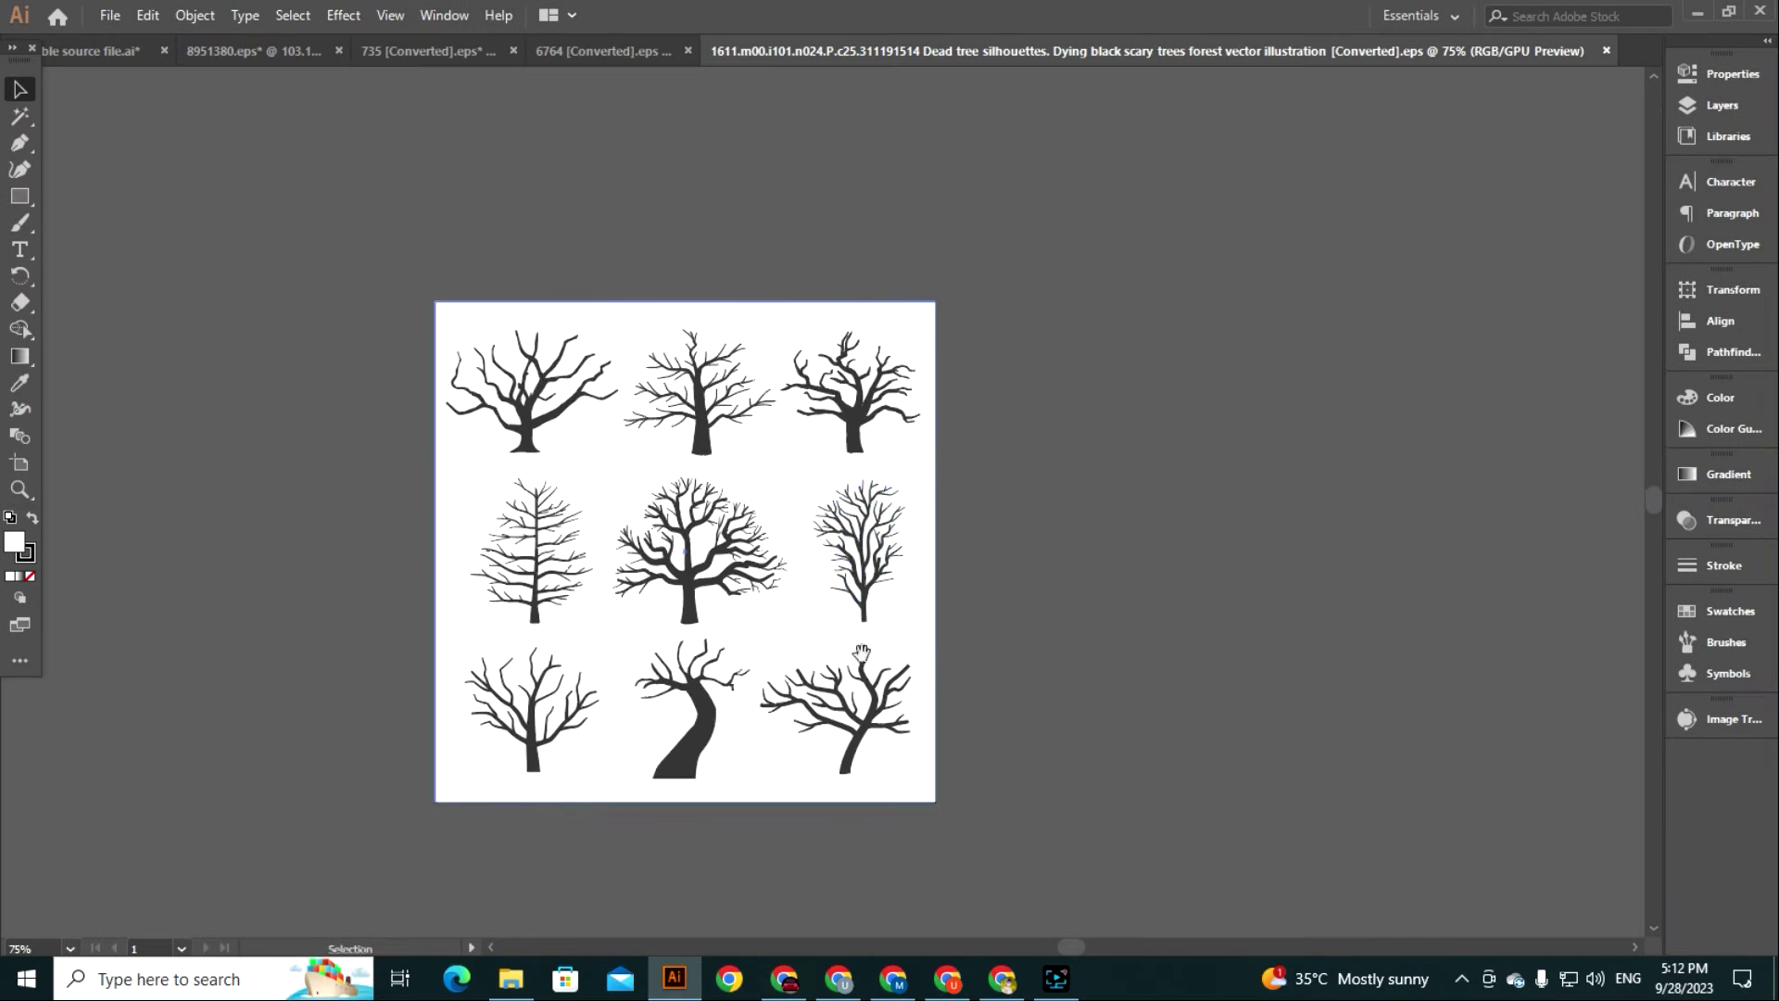
{"action": "left_click_drag", "start_coordinate": [862, 656], "coordinate": [1112, 553]}
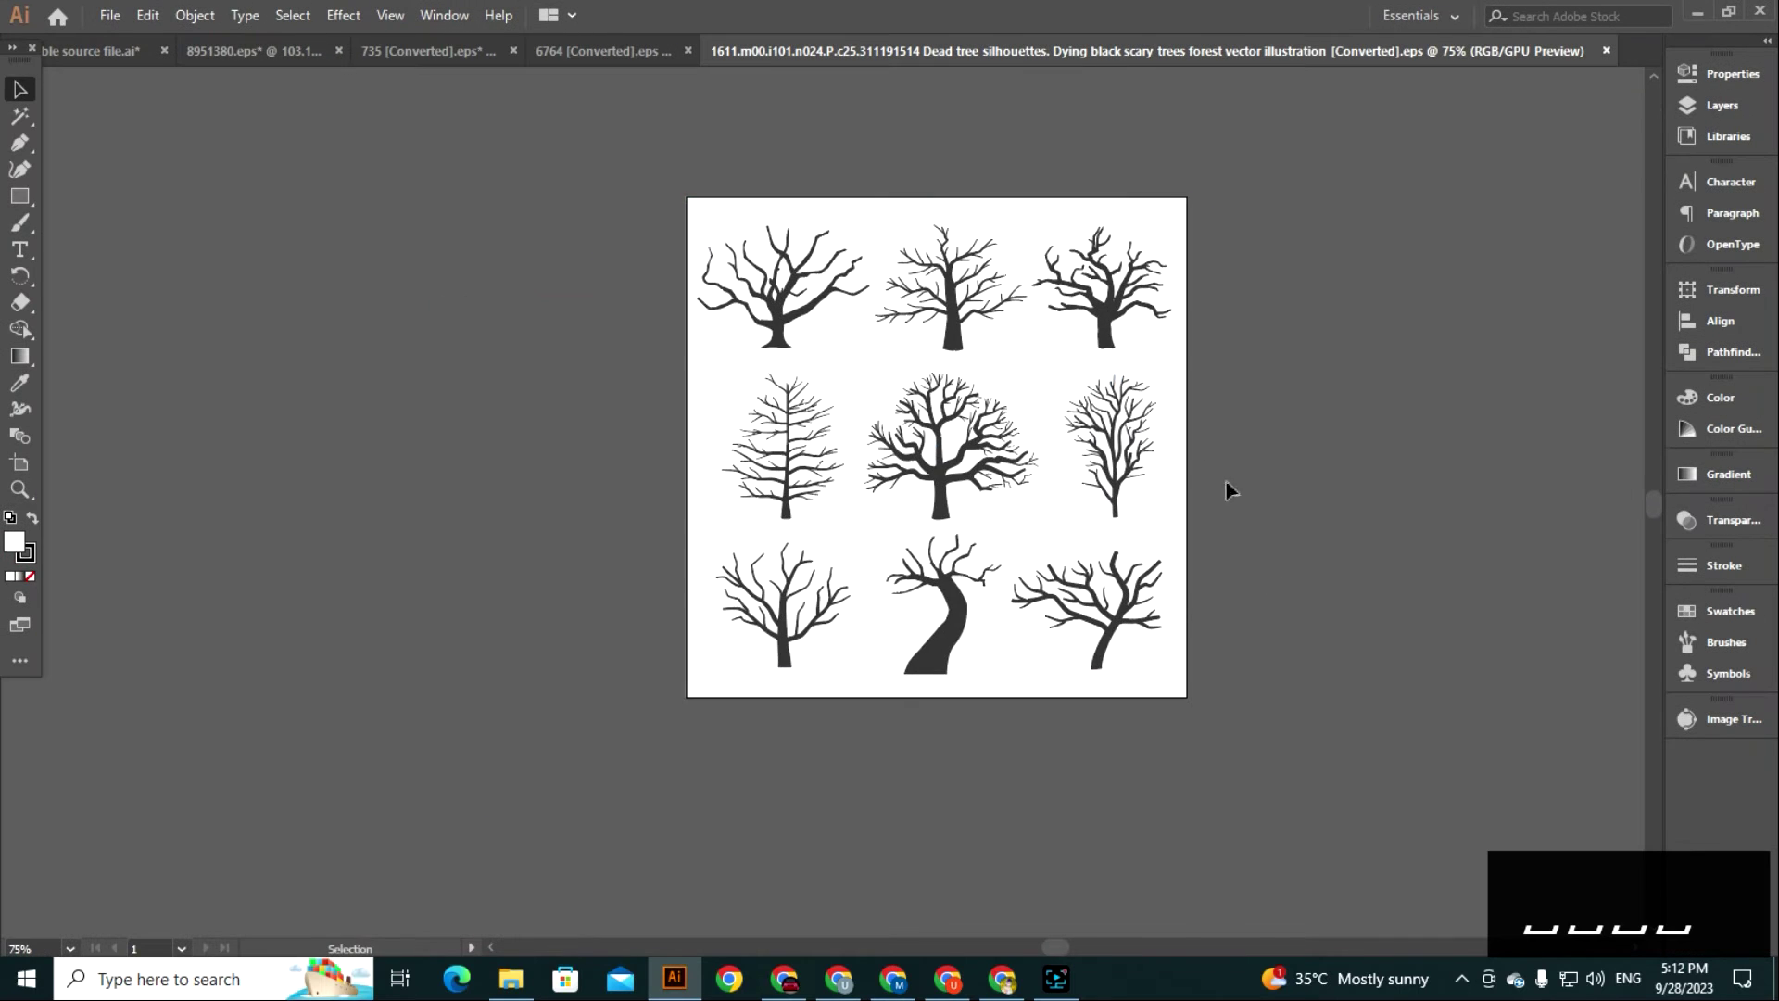
{"action": "key", "text": "z"}
{"action": "left_click_drag", "start_coordinate": [1138, 417], "coordinate": [1320, 448]}
{"action": "left_click", "coordinate": [20, 89]}
{"action": "key", "text": "ctrl+c"}
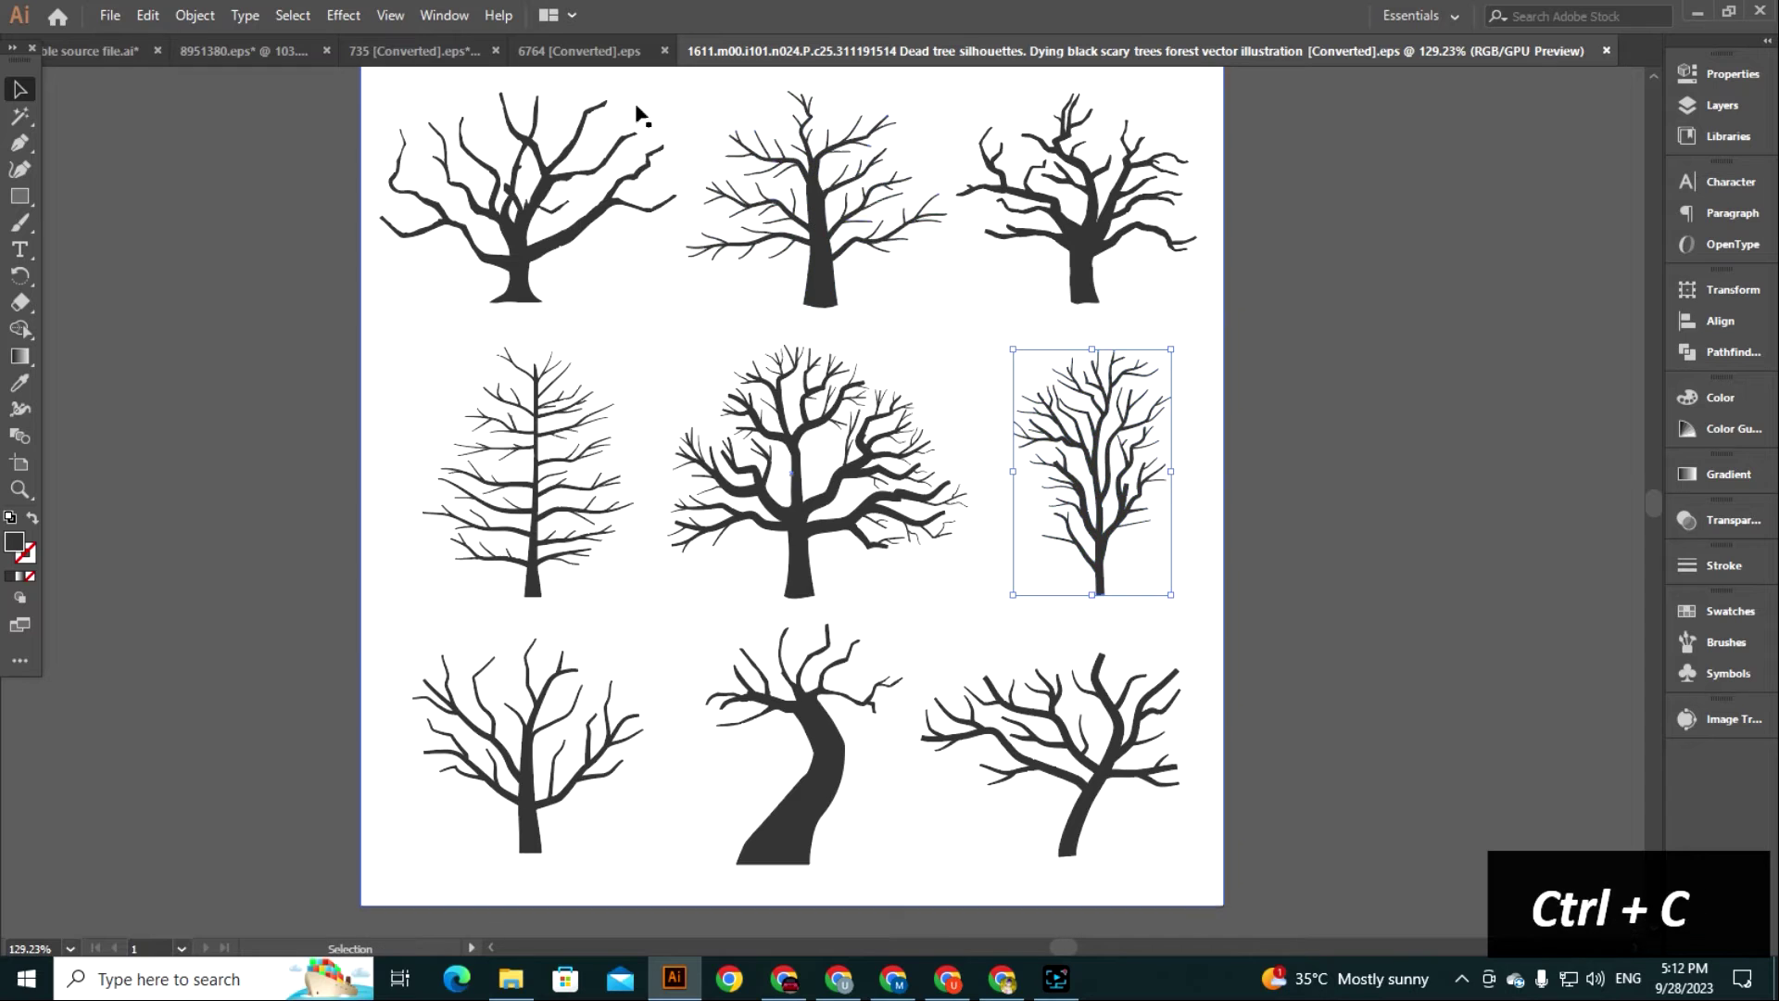
Paste the bare tree into the van's clip group, enlarge it and place it over the tall pine at the van's rear.
{"action": "left_click", "coordinate": [65, 54]}
{"action": "key", "text": "ctrl+v"}
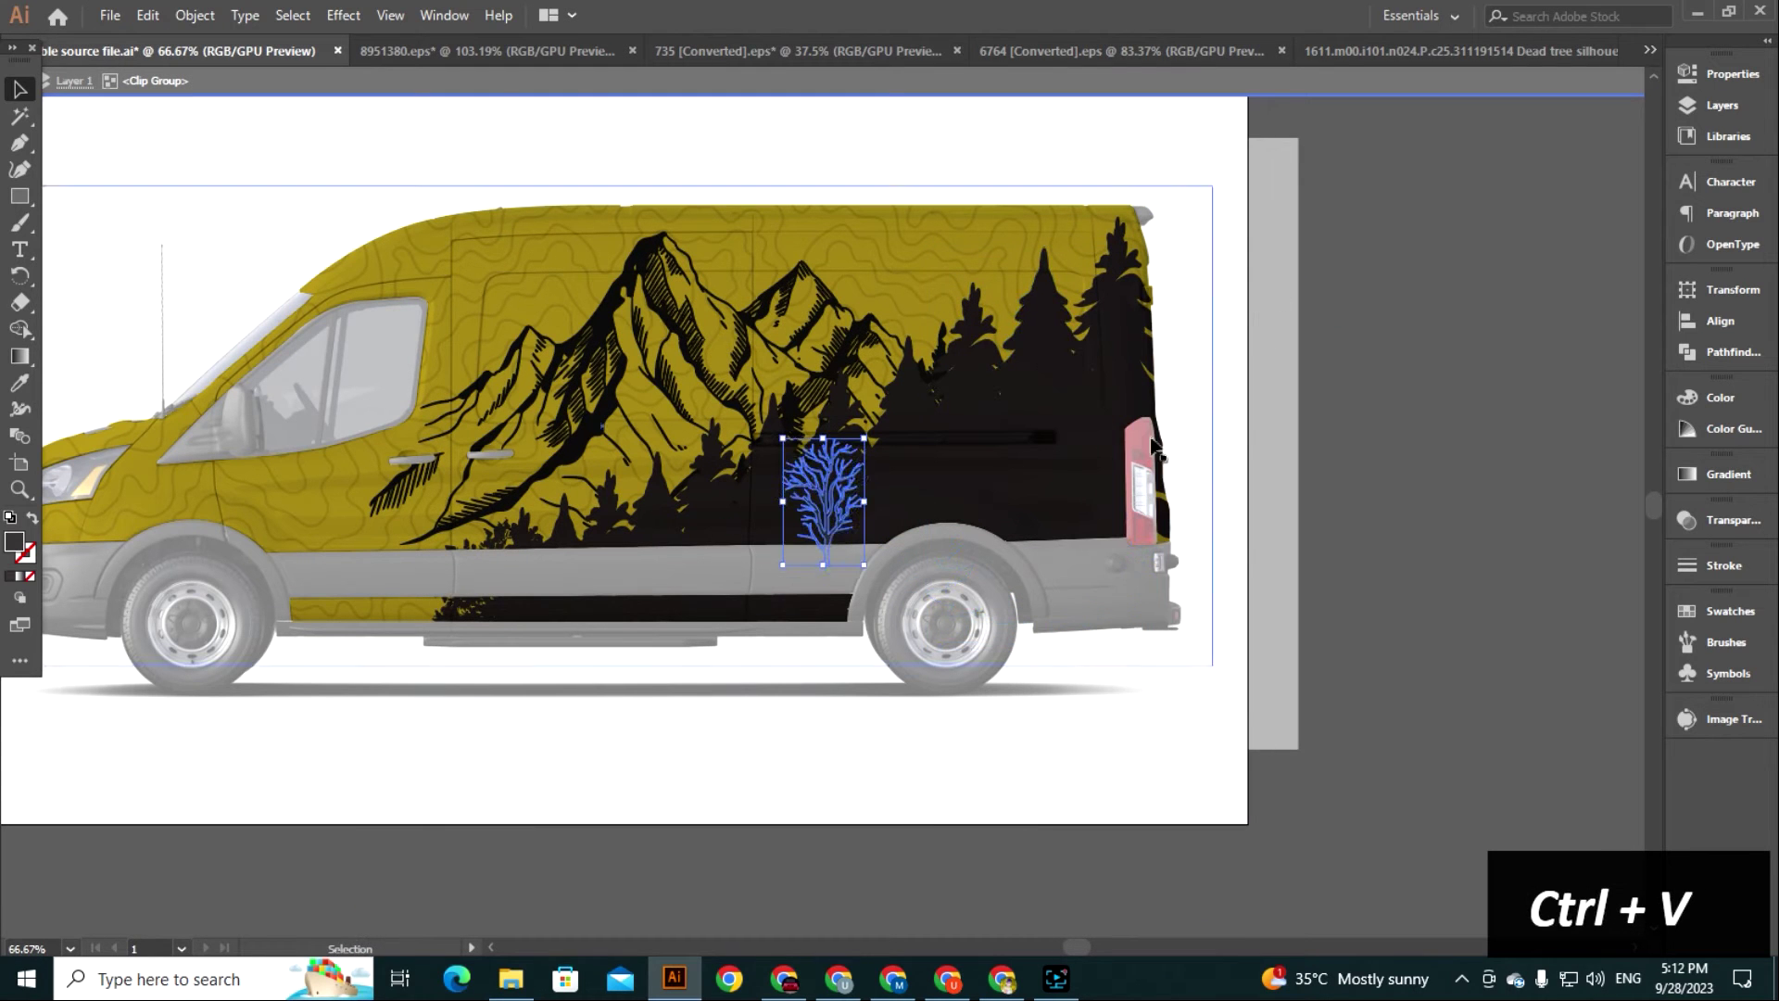
{"action": "left_click_drag", "start_coordinate": [978, 684], "coordinate": [990, 699]}
{"action": "left_click_drag", "start_coordinate": [877, 482], "coordinate": [1177, 323]}
{"action": "left_click", "coordinate": [1394, 496]}
{"action": "key", "text": "ctrl+equal"}
{"action": "key", "text": "ctrl+equal"}
{"action": "left_click_drag", "start_coordinate": [542, 462], "coordinate": [530, 781]}
{"action": "left_click", "coordinate": [947, 580]}
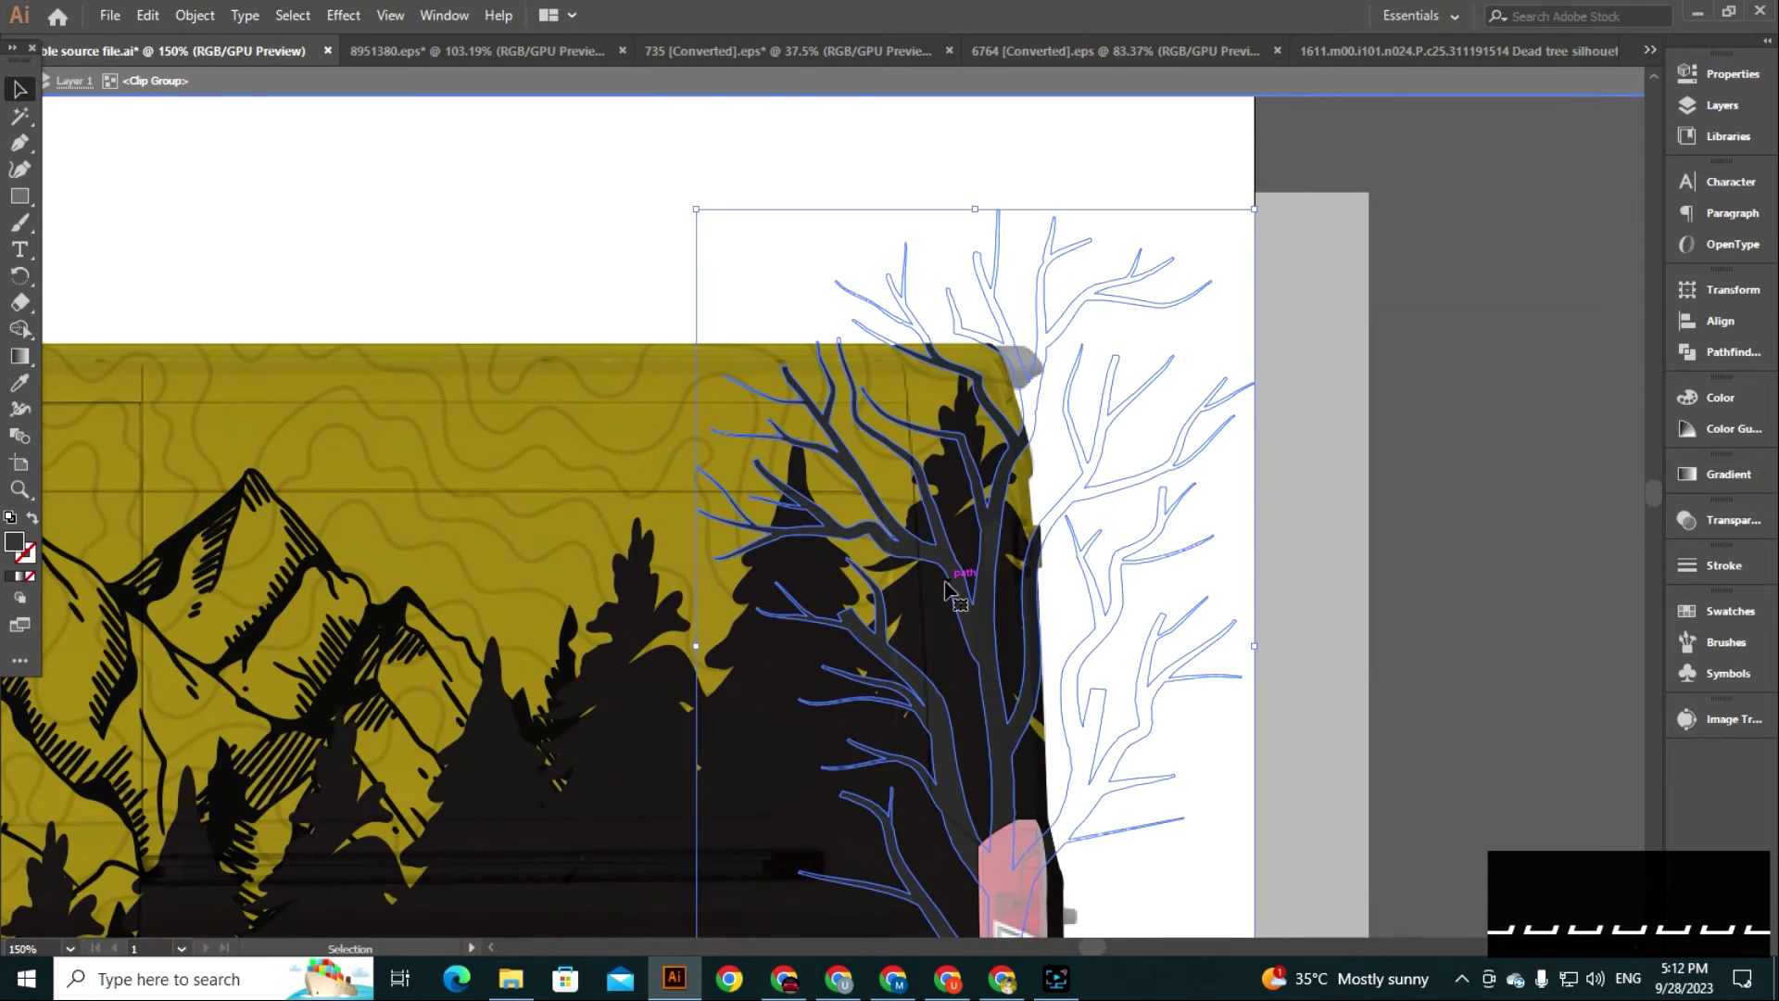
Match the bare tree's fill to the dark colour of the pines with the Eyedropper.
{"action": "key", "text": "i"}
{"action": "left_click", "coordinate": [671, 771]}
{"action": "left_click", "coordinate": [677, 763]}
{"action": "key", "text": "v"}
{"action": "left_click", "coordinate": [1330, 469]}
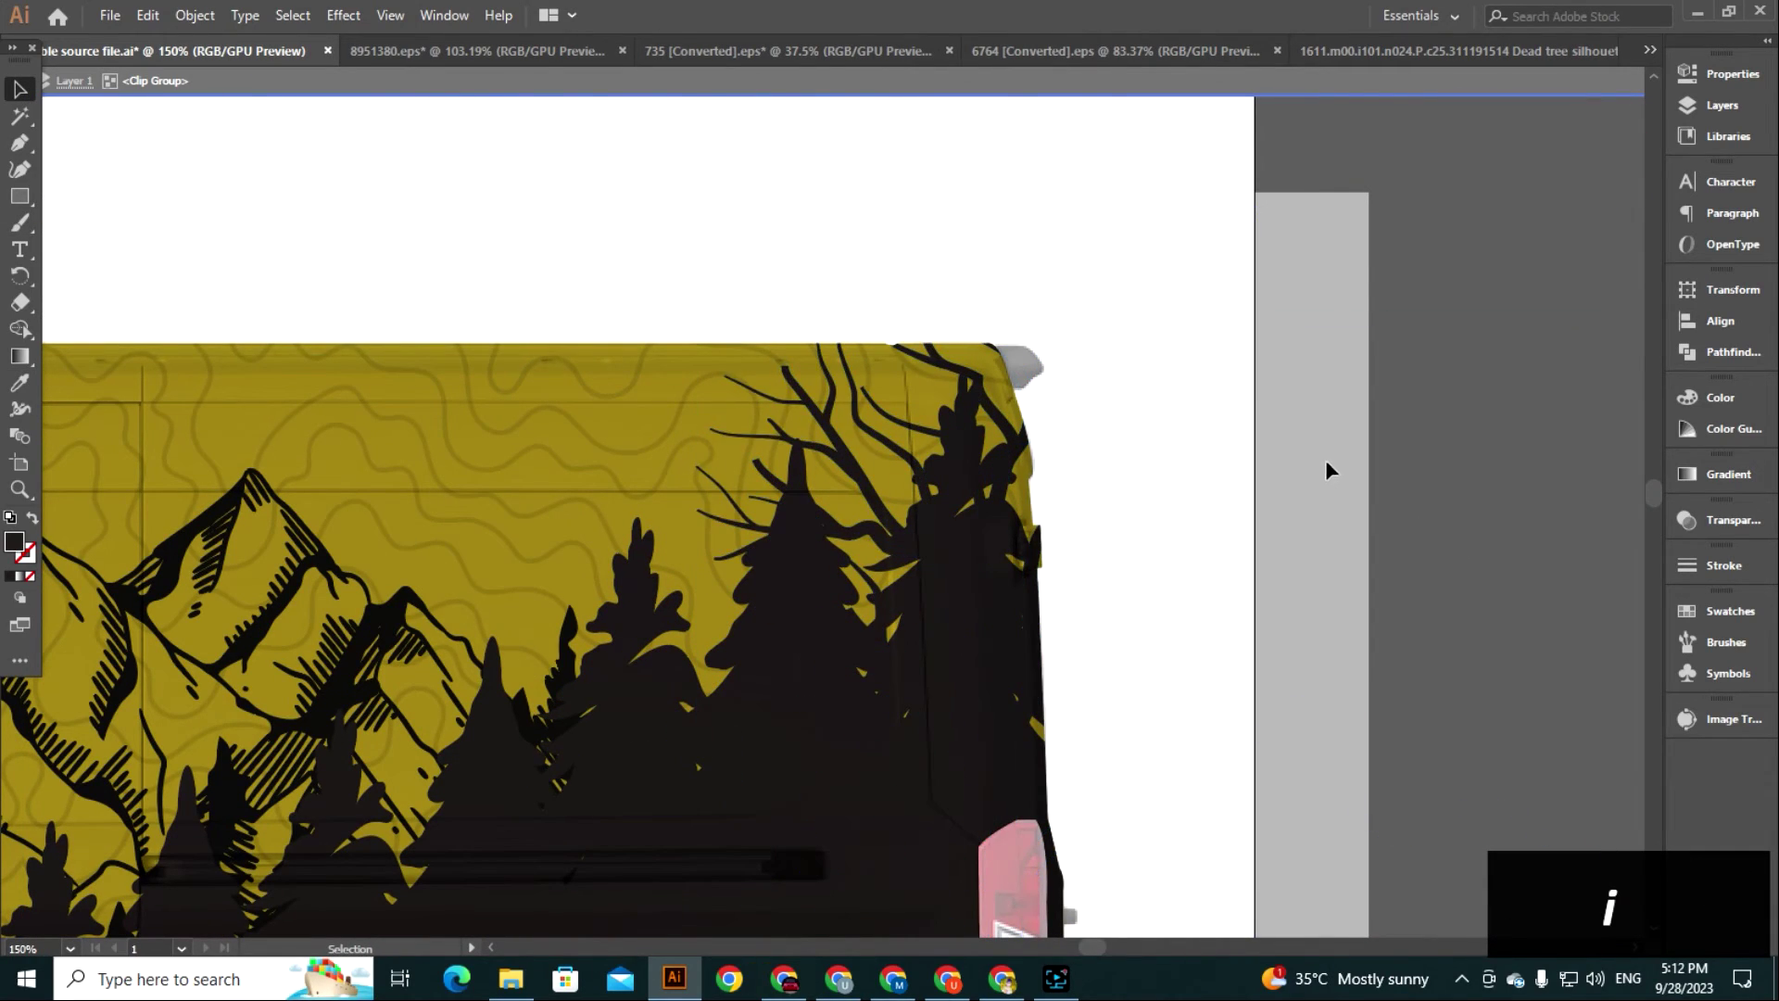
Reposition the bare tree so its branches rise behind the rear pines just below the roofline.
{"action": "left_click_drag", "start_coordinate": [985, 649], "coordinate": [1020, 684]}
{"action": "left_click", "coordinate": [936, 515]}
{"action": "key", "text": "ctrl+z"}
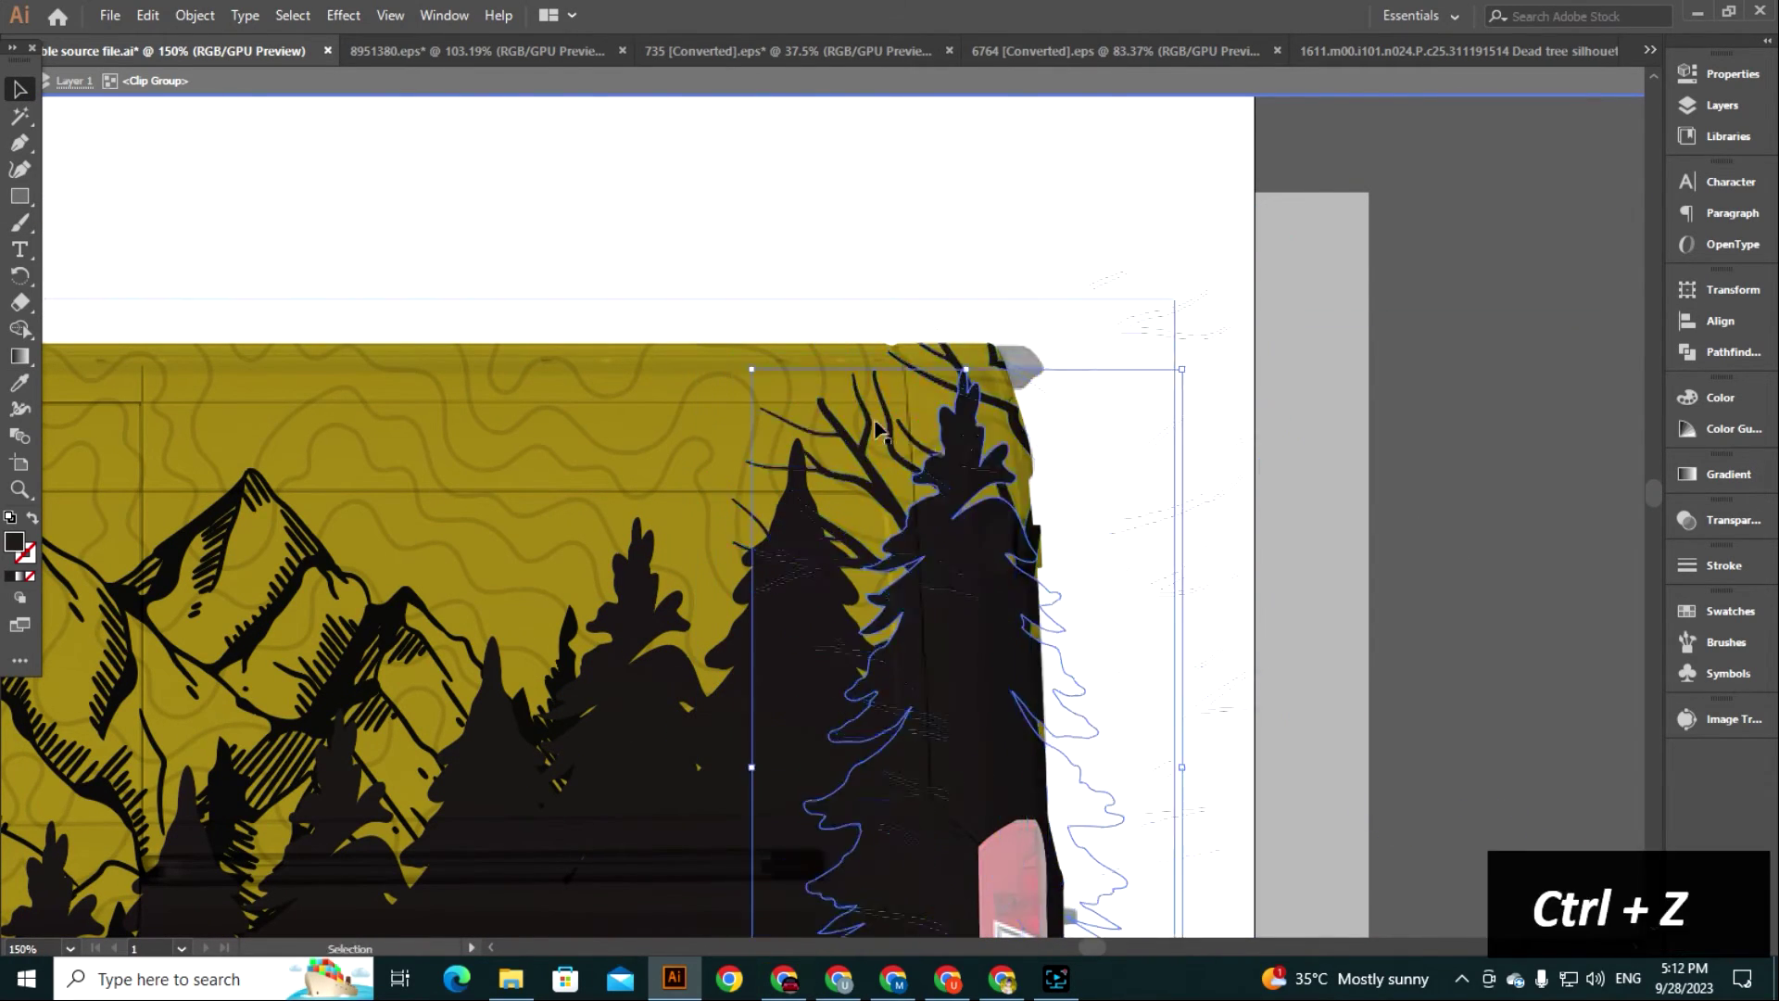
{"action": "left_click", "coordinate": [872, 452]}
{"action": "key", "text": "ctrl+z"}
{"action": "left_click_drag", "start_coordinate": [876, 461], "coordinate": [1086, 627]}
{"action": "left_click", "coordinate": [1482, 651]}
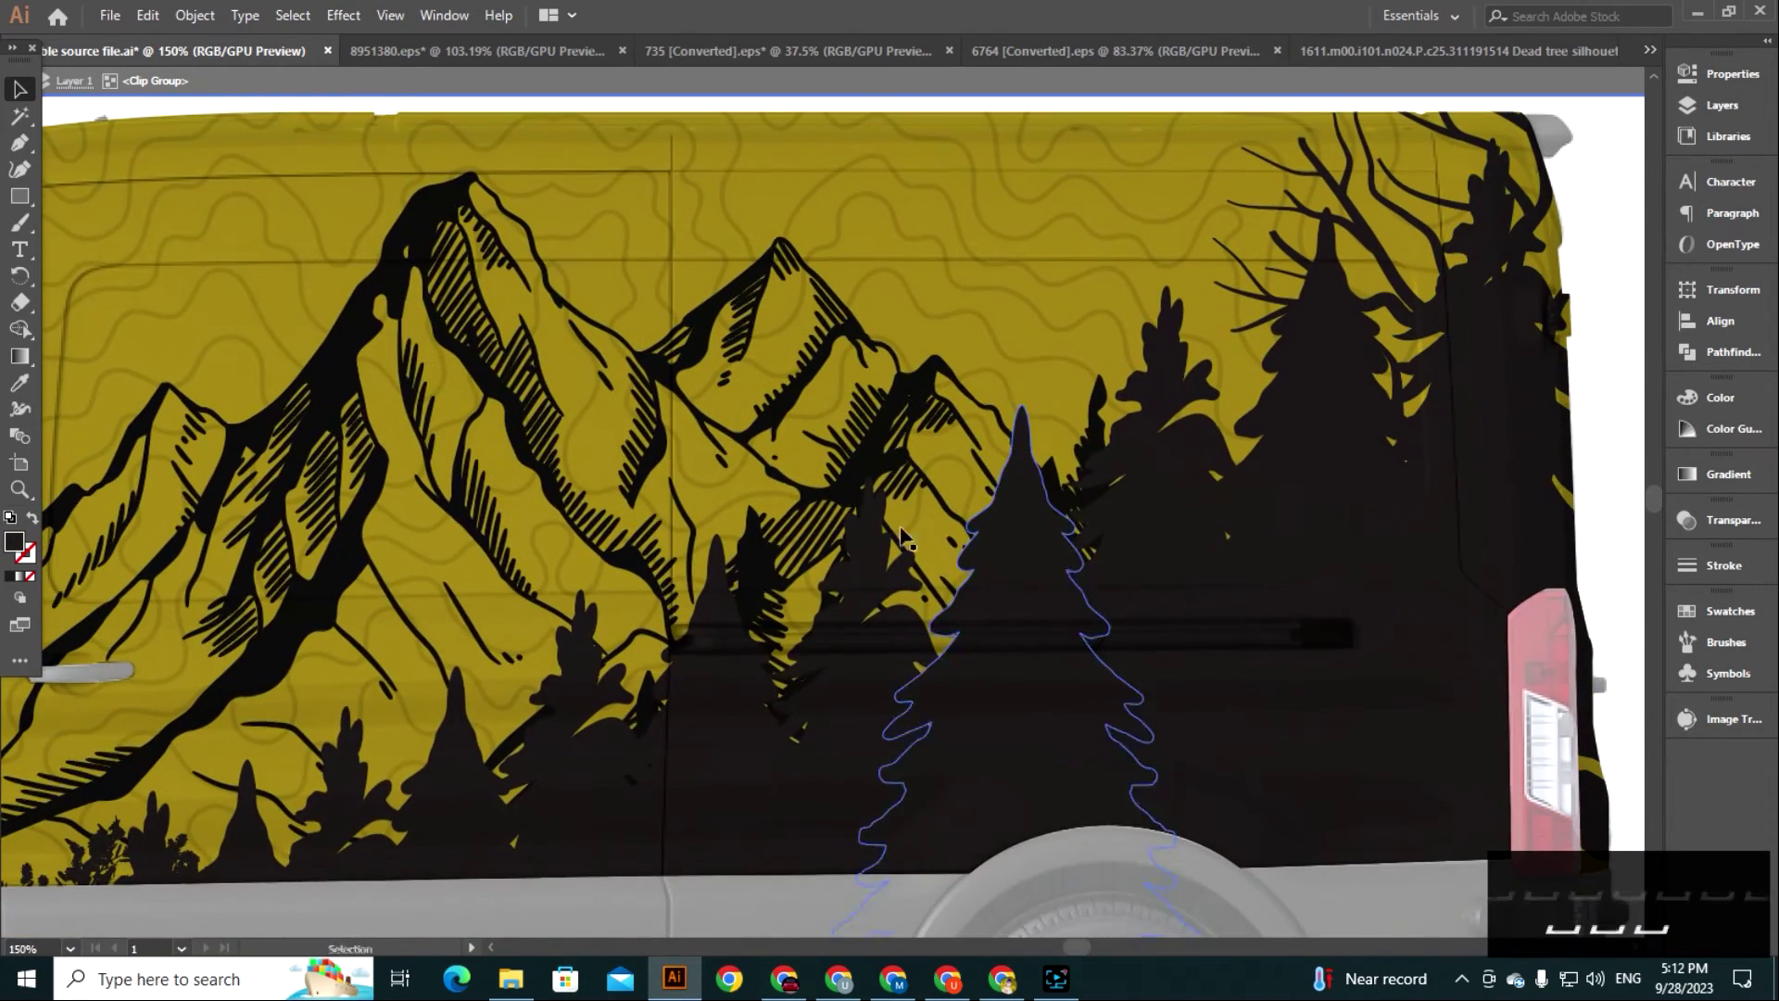
Create a mirrored copy of the mountain artwork with Reflect across the Vertical axis.
{"action": "right_click", "coordinate": [866, 445]}
{"action": "mouse_move", "coordinate": [914, 686]}
{"action": "left_click", "coordinate": [1228, 733]}
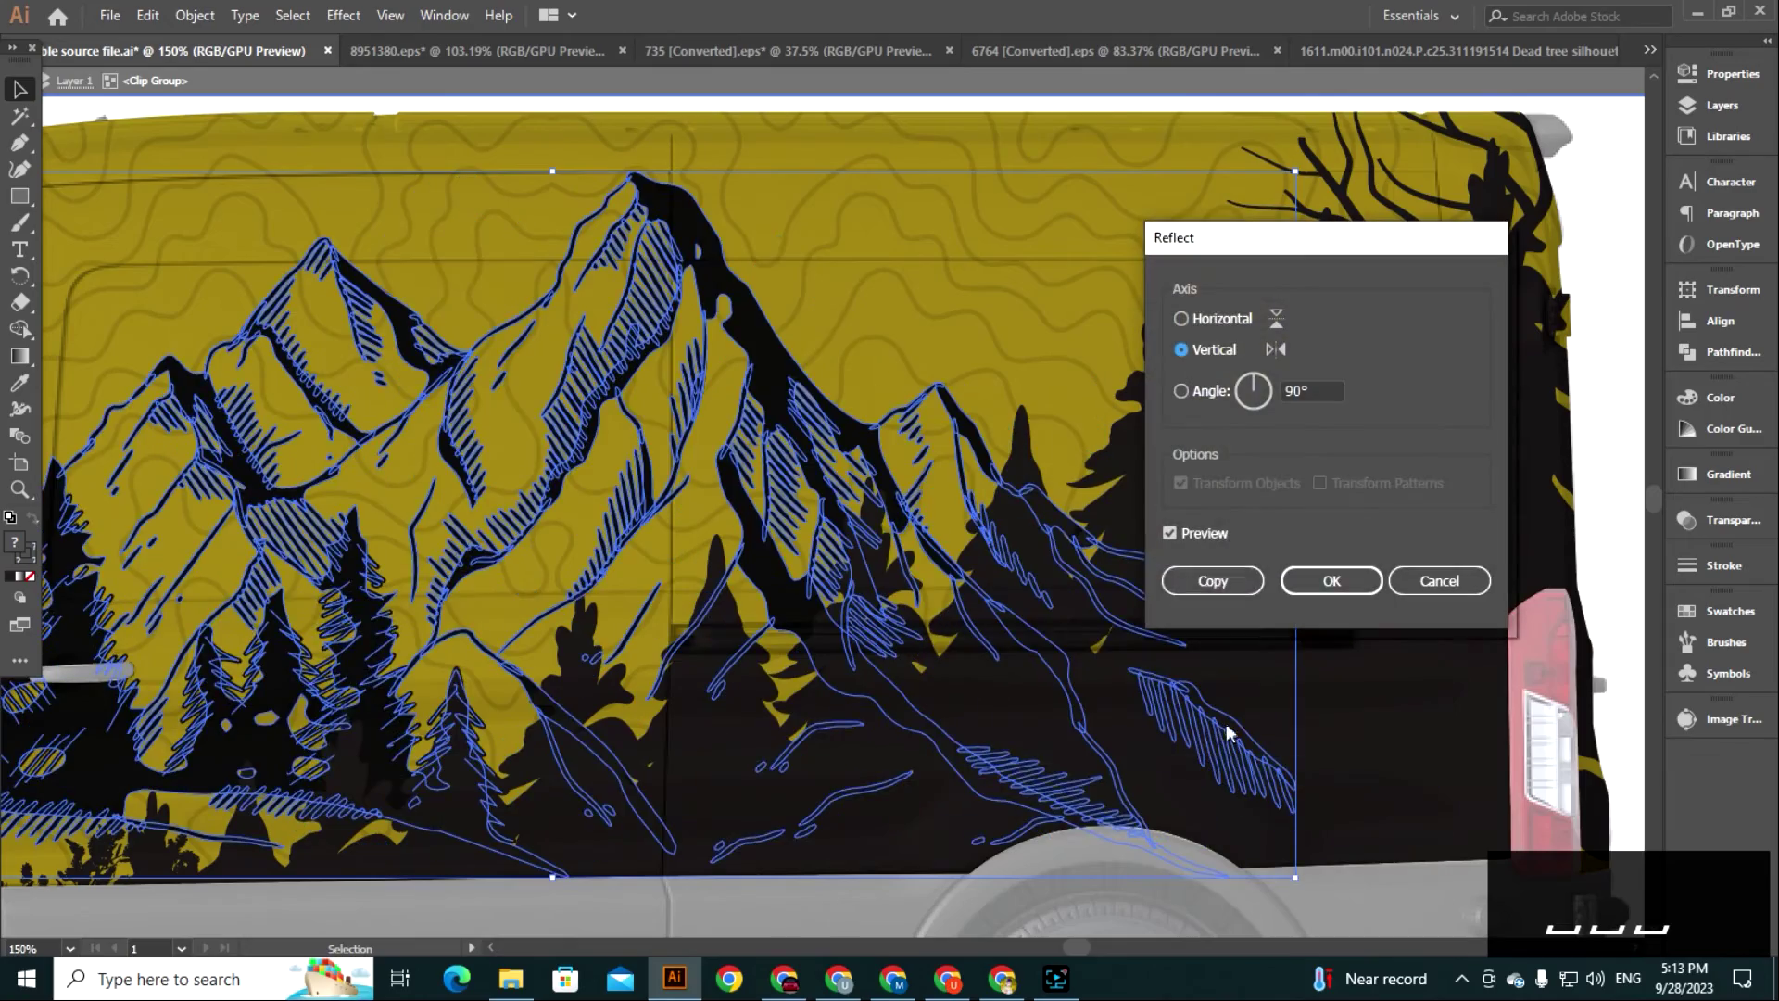
{"action": "left_click", "coordinate": [1210, 581]}
Shift the mirrored mountains toward the van's rear so their peaks show above the rear treeline, and leave the clip group.
{"action": "key", "text": "ctrl+minus"}
{"action": "key", "text": "ctrl+minus"}
{"action": "key", "text": "shift+Right"}
{"action": "key", "text": "shift+Right"}
{"action": "key", "text": "shift+Right"}
{"action": "key", "text": "shift+Right"}
{"action": "key", "text": "shift+Right"}
{"action": "key", "text": "shift+Right"}
{"action": "key", "text": "shift+Right"}
{"action": "key", "text": "shift+Right"}
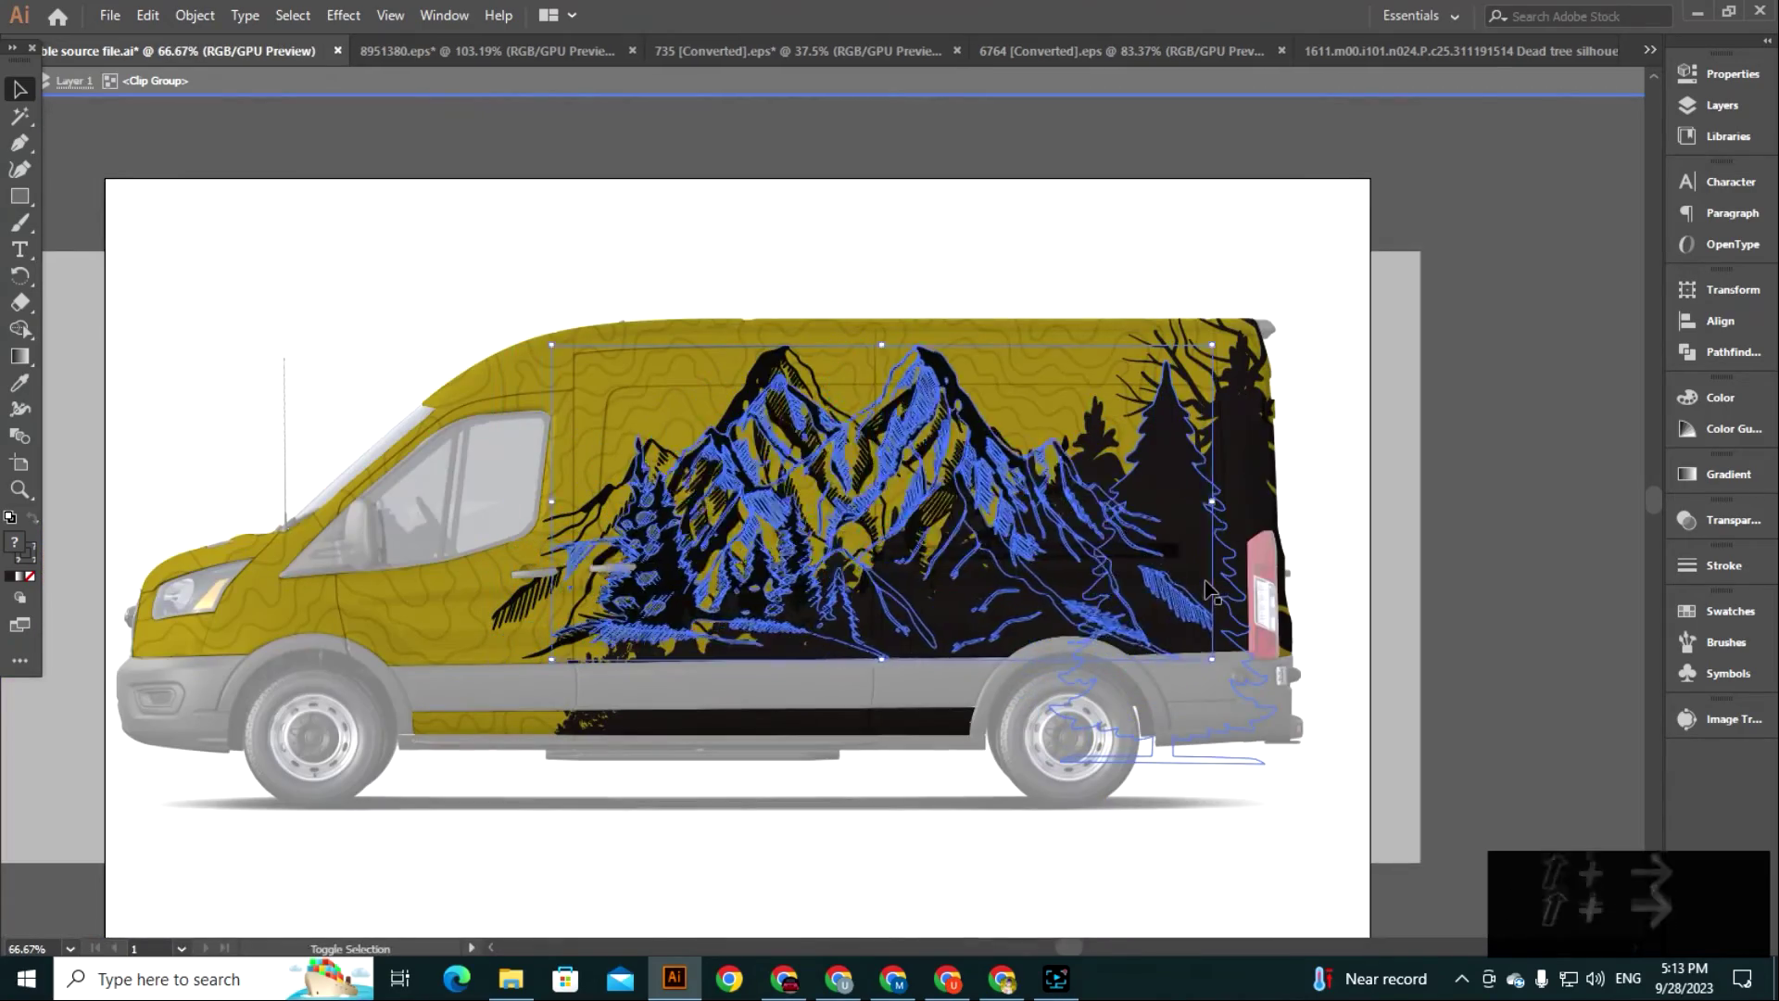
{"action": "key", "text": "shift+Right"}
{"action": "key", "text": "shift+Right"}
{"action": "key", "text": "shift+Right"}
{"action": "key", "text": "shift+Right"}
{"action": "key", "text": "shift+Right"}
{"action": "key", "text": "shift+Right"}
{"action": "key", "text": "shift+Right"}
{"action": "key", "text": "shift+Right"}
{"action": "key", "text": "shift+Right"}
{"action": "key", "text": "shift+Right"}
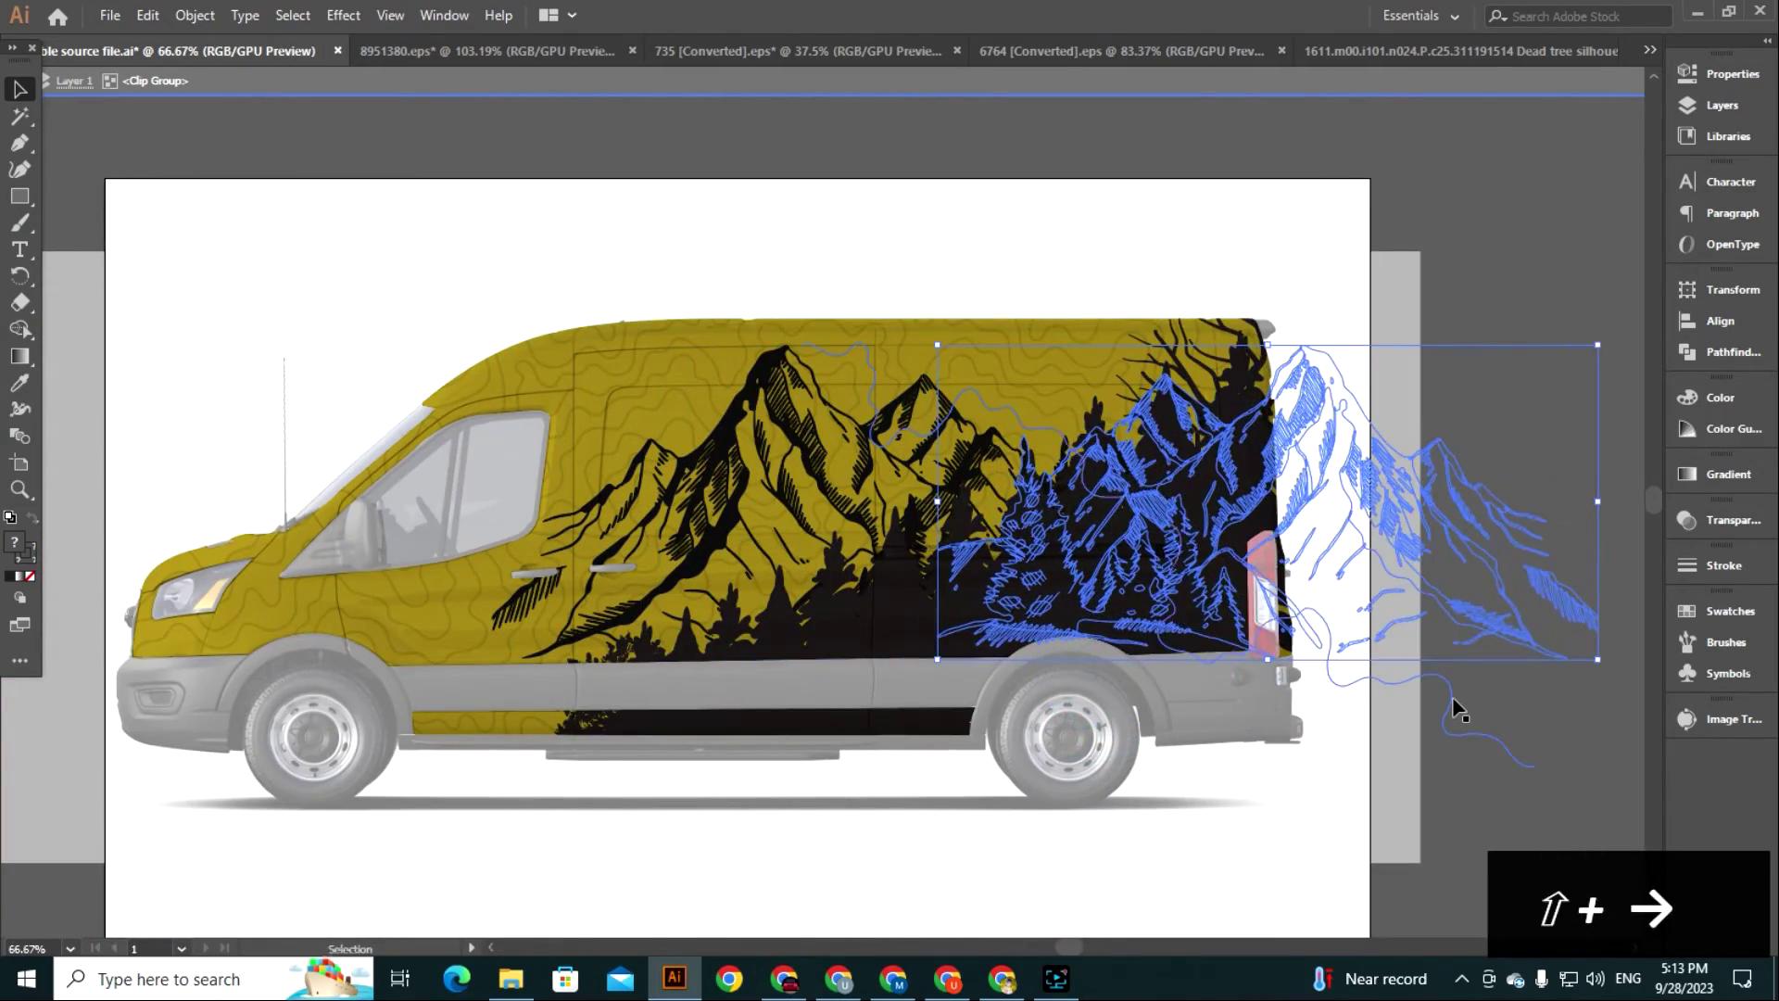
{"action": "key", "text": "shift+Left"}
{"action": "key", "text": "shift+Left"}
{"action": "key", "text": "shift+Left"}
{"action": "key", "text": "shift+Left"}
{"action": "left_click", "coordinate": [1453, 707]}
{"action": "left_click", "coordinate": [1504, 668]}
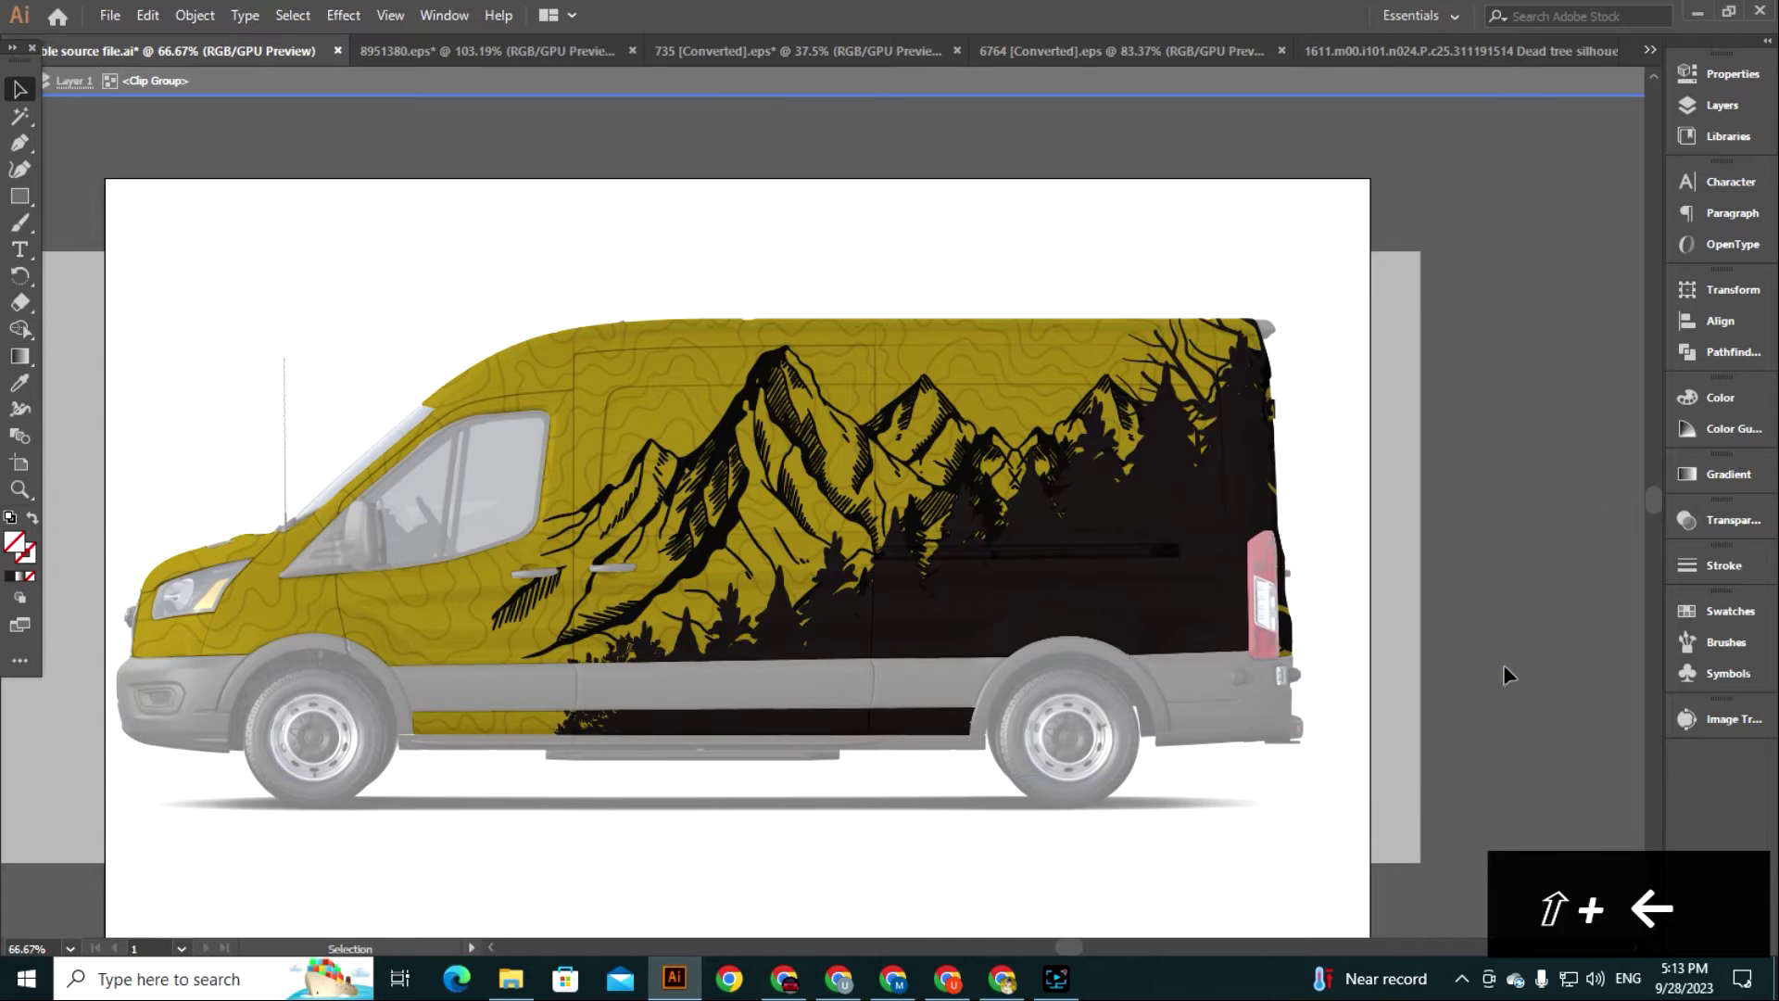
{"action": "double_click", "coordinate": [1564, 601]}
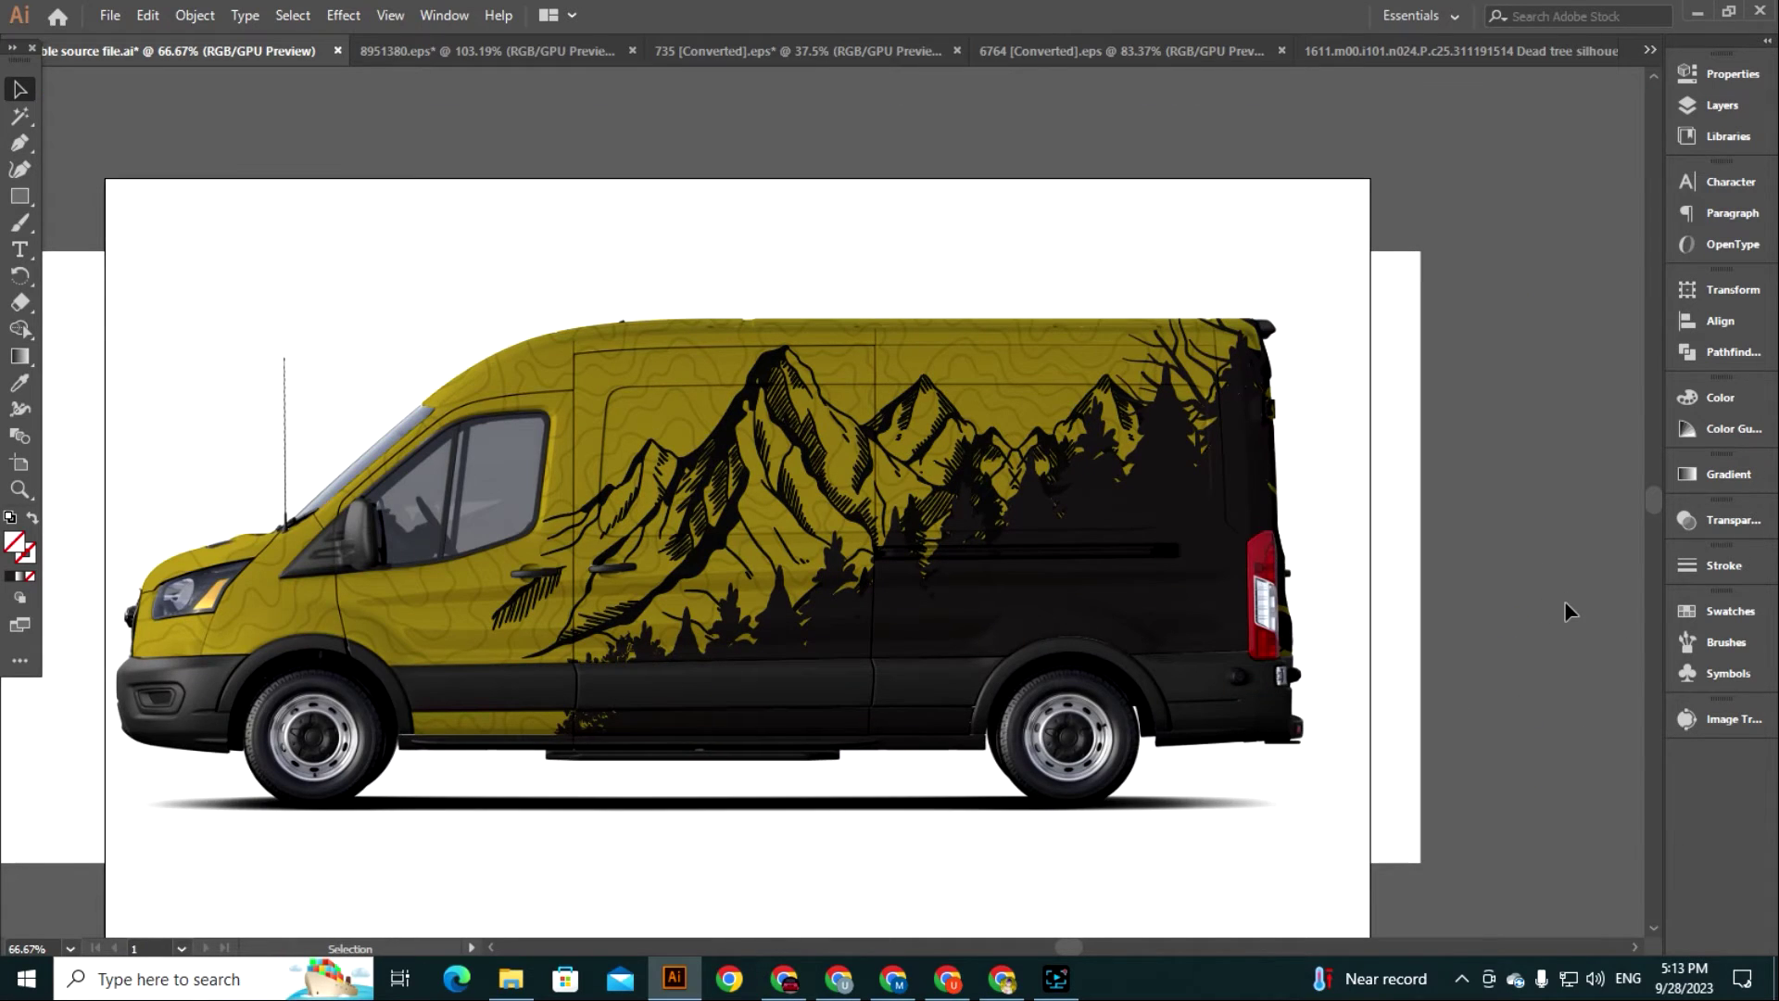
Copy the bird silhouettes together with the grey circle from 8951380.eps.
{"action": "left_click_drag", "start_coordinate": [881, 934], "coordinate": [1090, 857]}
{"action": "left_click_drag", "start_coordinate": [1222, 797], "coordinate": [1141, 813]}
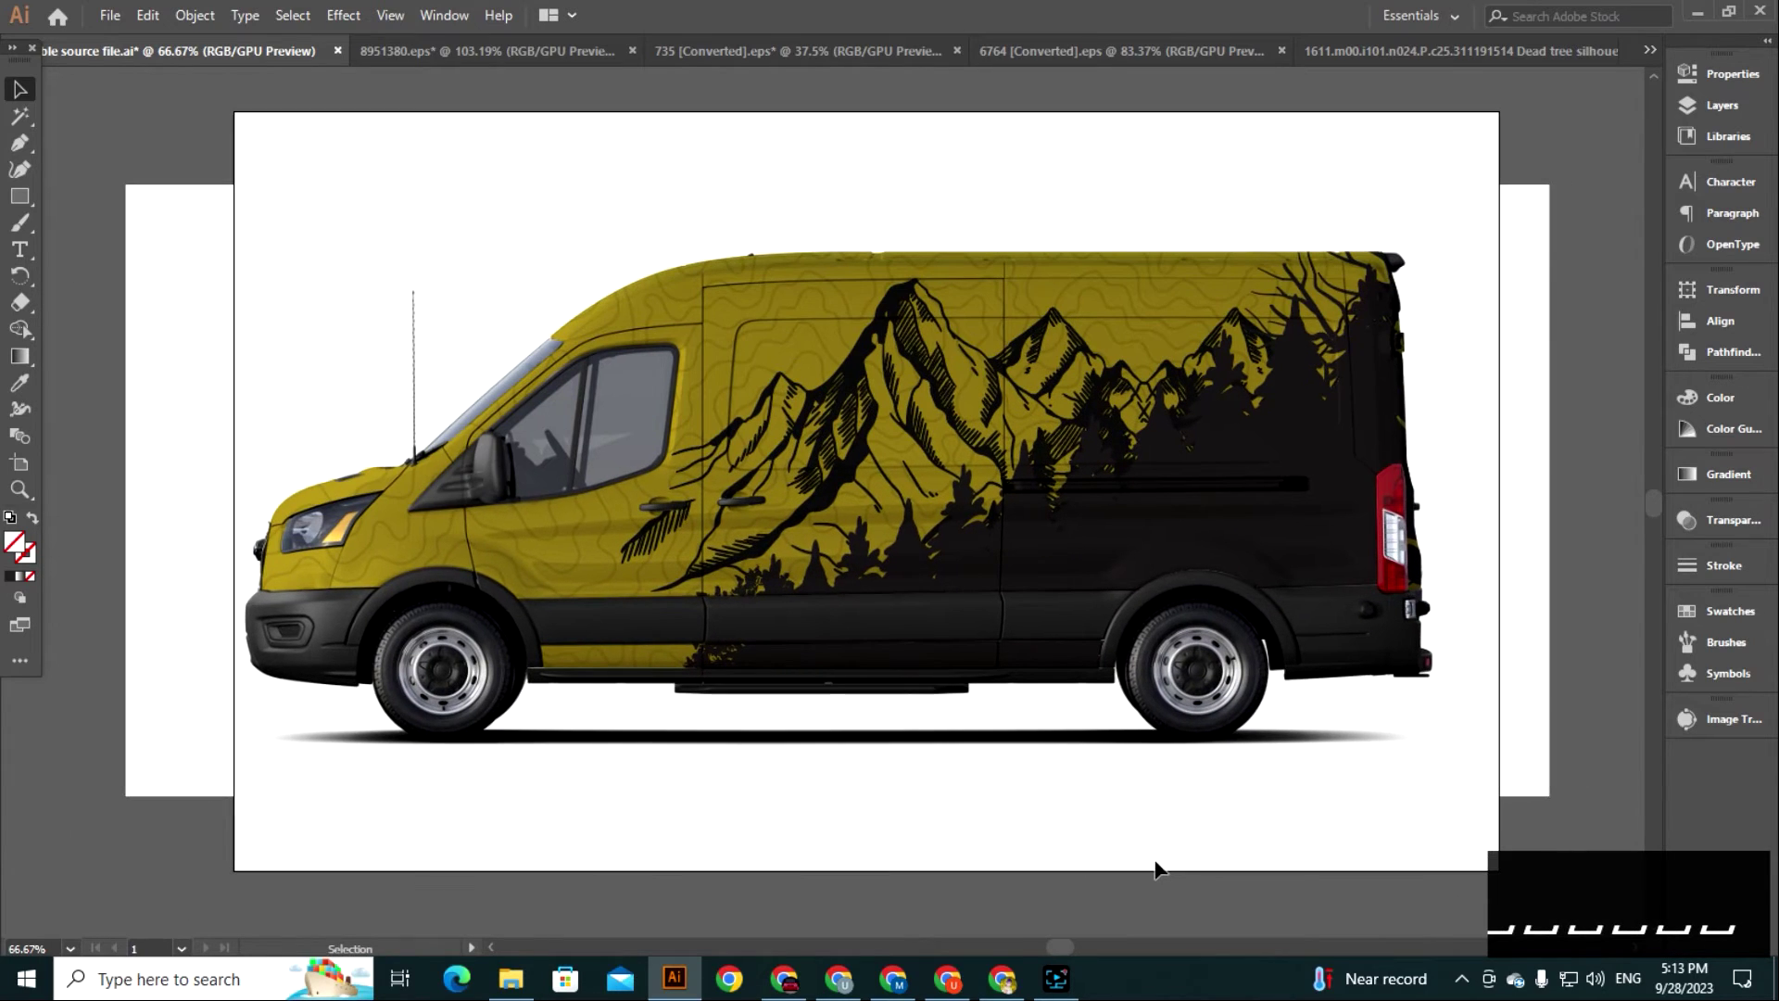
{"action": "left_click", "coordinate": [503, 50]}
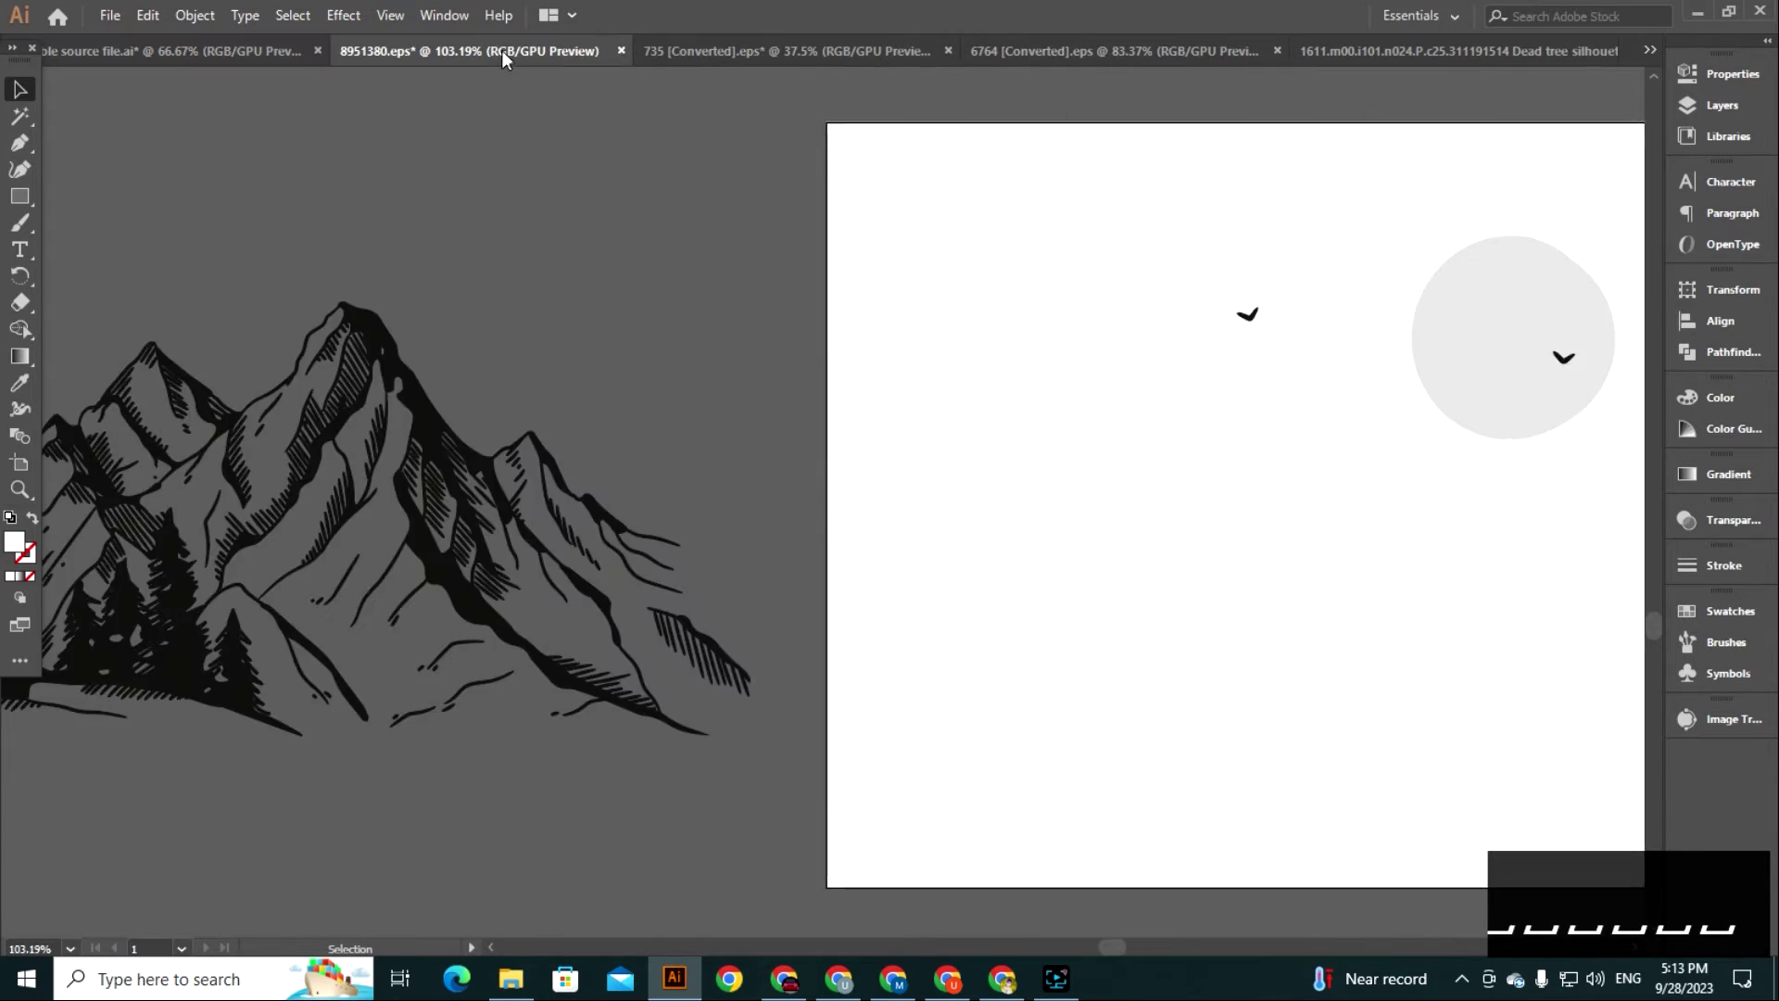
{"action": "left_click", "coordinate": [700, 363]}
{"action": "key", "text": "Delete"}
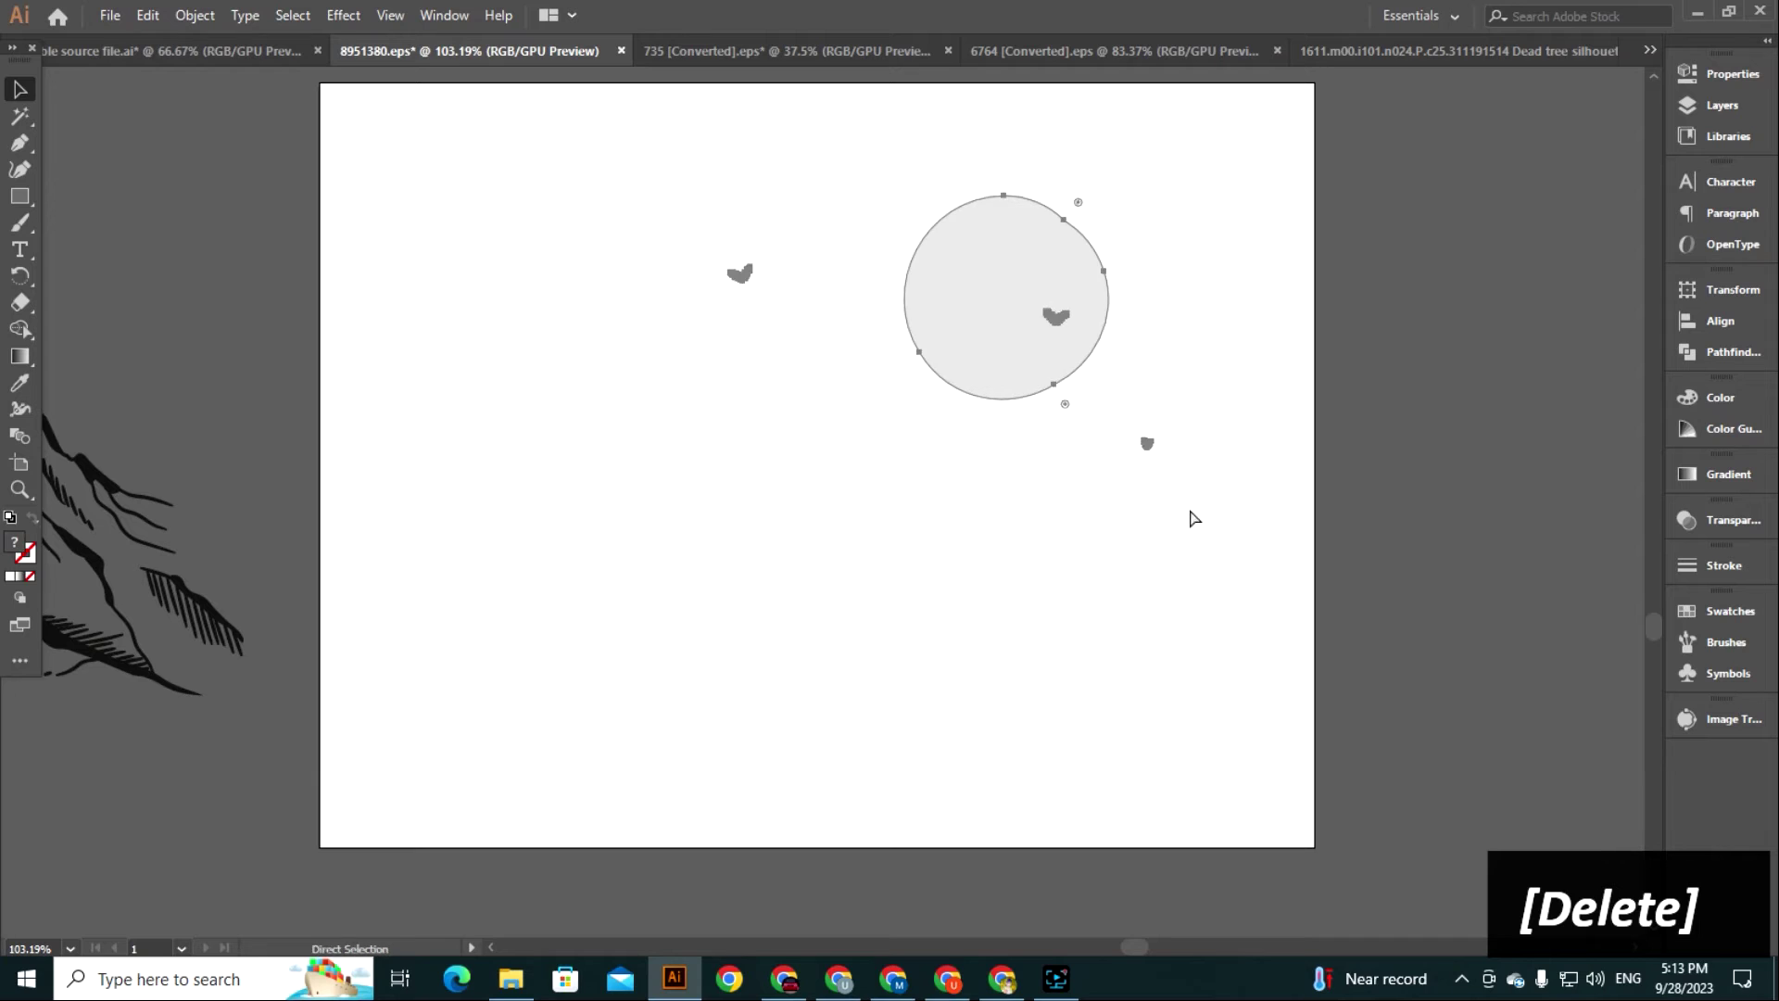
{"action": "key", "text": "ctrl+c"}
Paste the birds into the van's clip group, remove the grey circle and place the birds above the mountain peaks.
{"action": "left_click", "coordinate": [176, 51]}
{"action": "key", "text": "z"}
{"action": "left_click_drag", "start_coordinate": [1103, 403], "coordinate": [1205, 412]}
{"action": "left_click", "coordinate": [20, 88]}
{"action": "double_click", "coordinate": [1176, 582]}
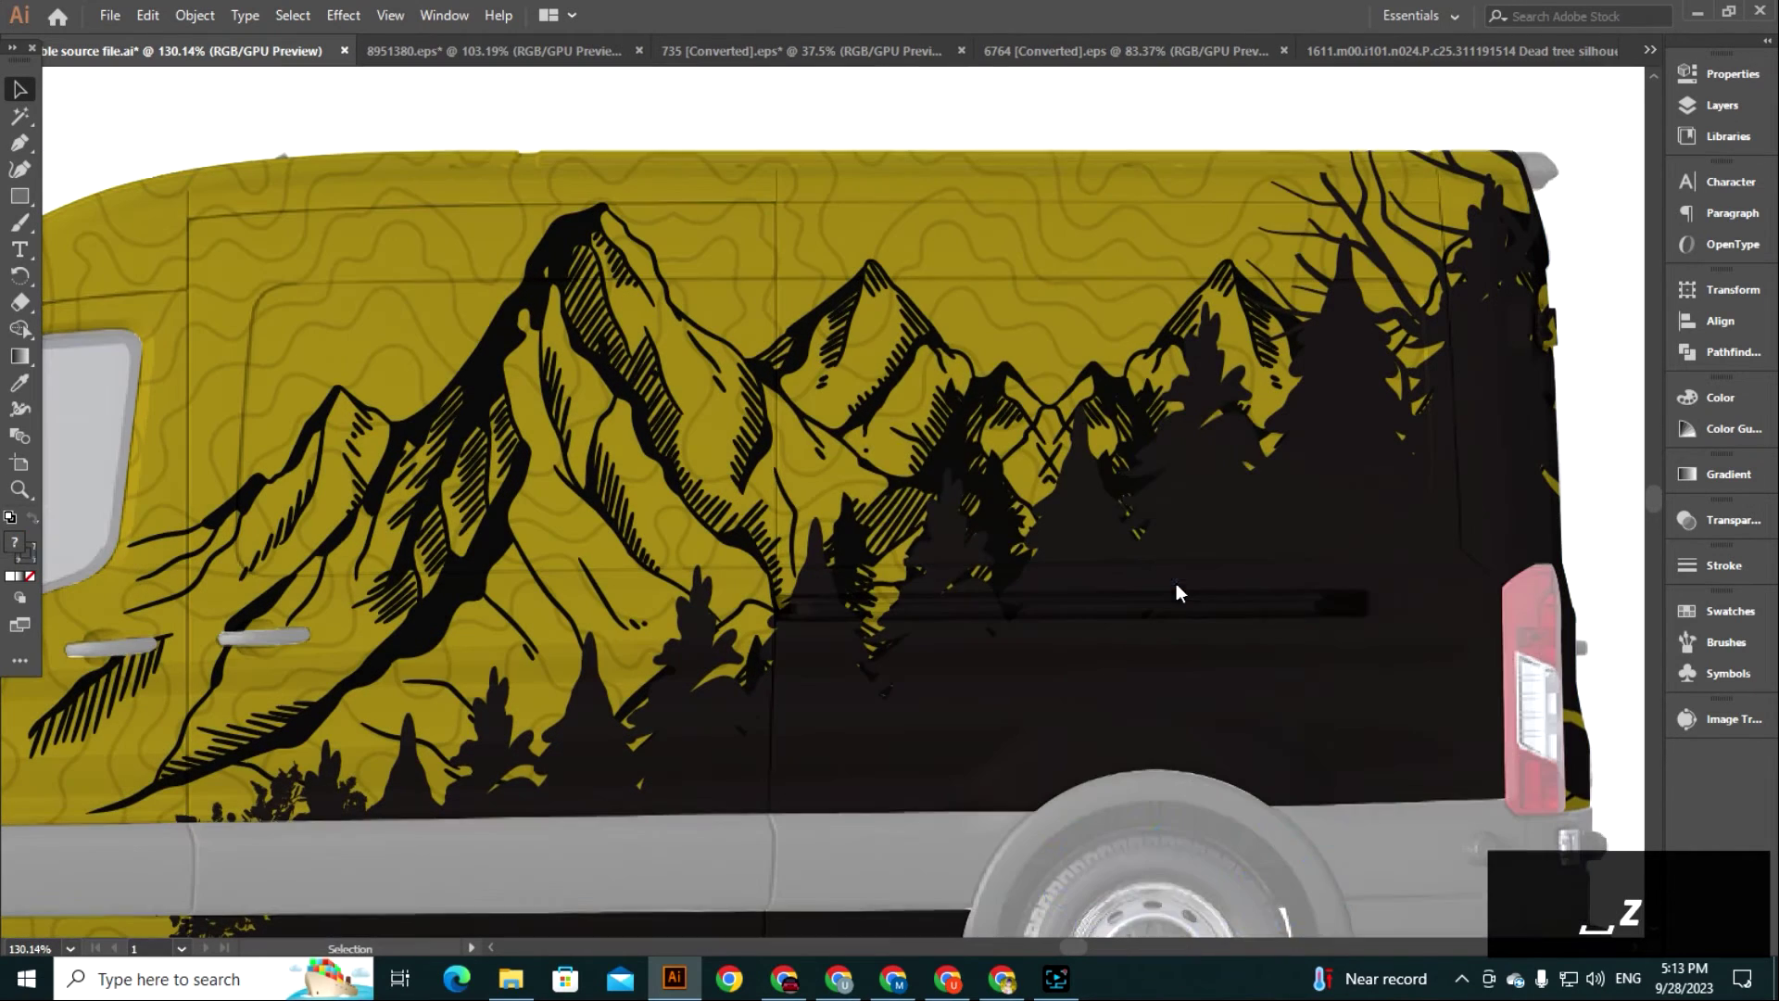
{"action": "key", "text": "ctrl+v"}
{"action": "left_click_drag", "start_coordinate": [945, 344], "coordinate": [941, 312]}
{"action": "left_click_drag", "start_coordinate": [1117, 452], "coordinate": [990, 378]}
{"action": "left_click_drag", "start_coordinate": [888, 317], "coordinate": [951, 274]}
{"action": "left_click_drag", "start_coordinate": [1055, 340], "coordinate": [1119, 380]}
{"action": "left_click", "coordinate": [1596, 380]}
{"action": "left_click", "coordinate": [803, 231]}
{"action": "key", "text": "ctrl+plus"}
{"action": "left_click_drag", "start_coordinate": [1204, 432], "coordinate": [1160, 351]}
{"action": "left_click", "coordinate": [827, 404]}
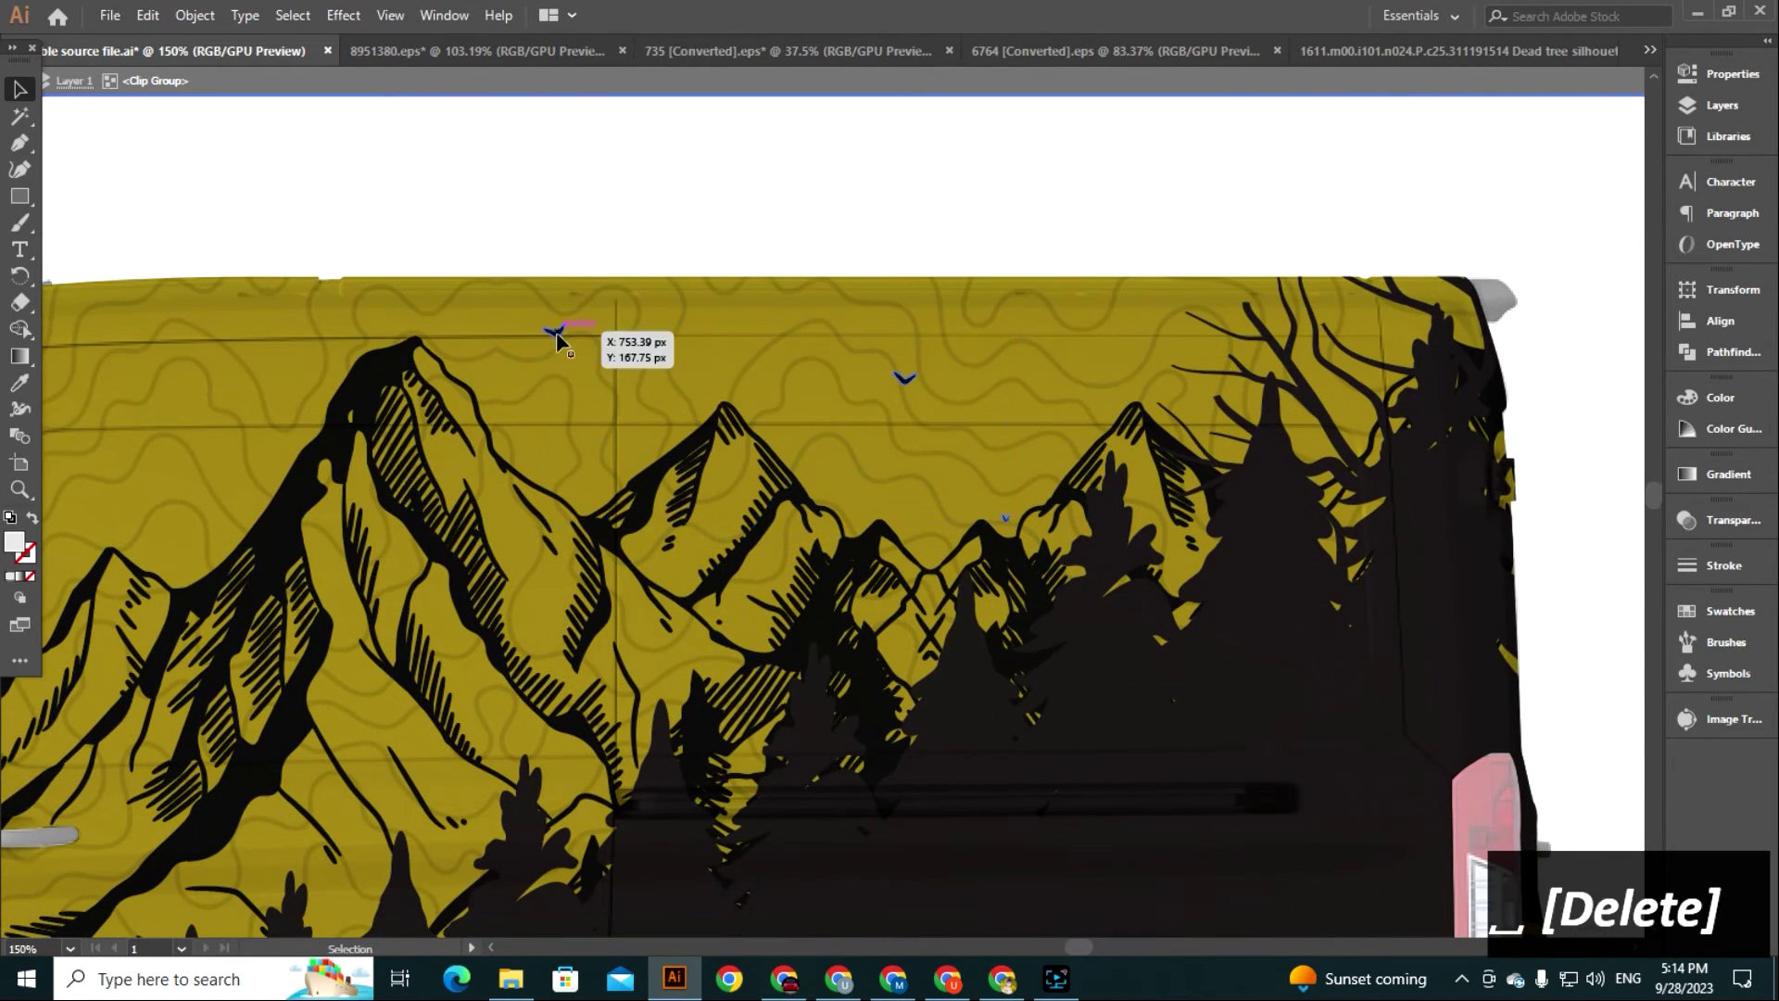
Isolate the bird group, enlarge the front bird and duplicate it into a scattered flock along the van's upper side.
{"action": "right_click", "coordinate": [901, 380]}
{"action": "left_click", "coordinate": [948, 596]}
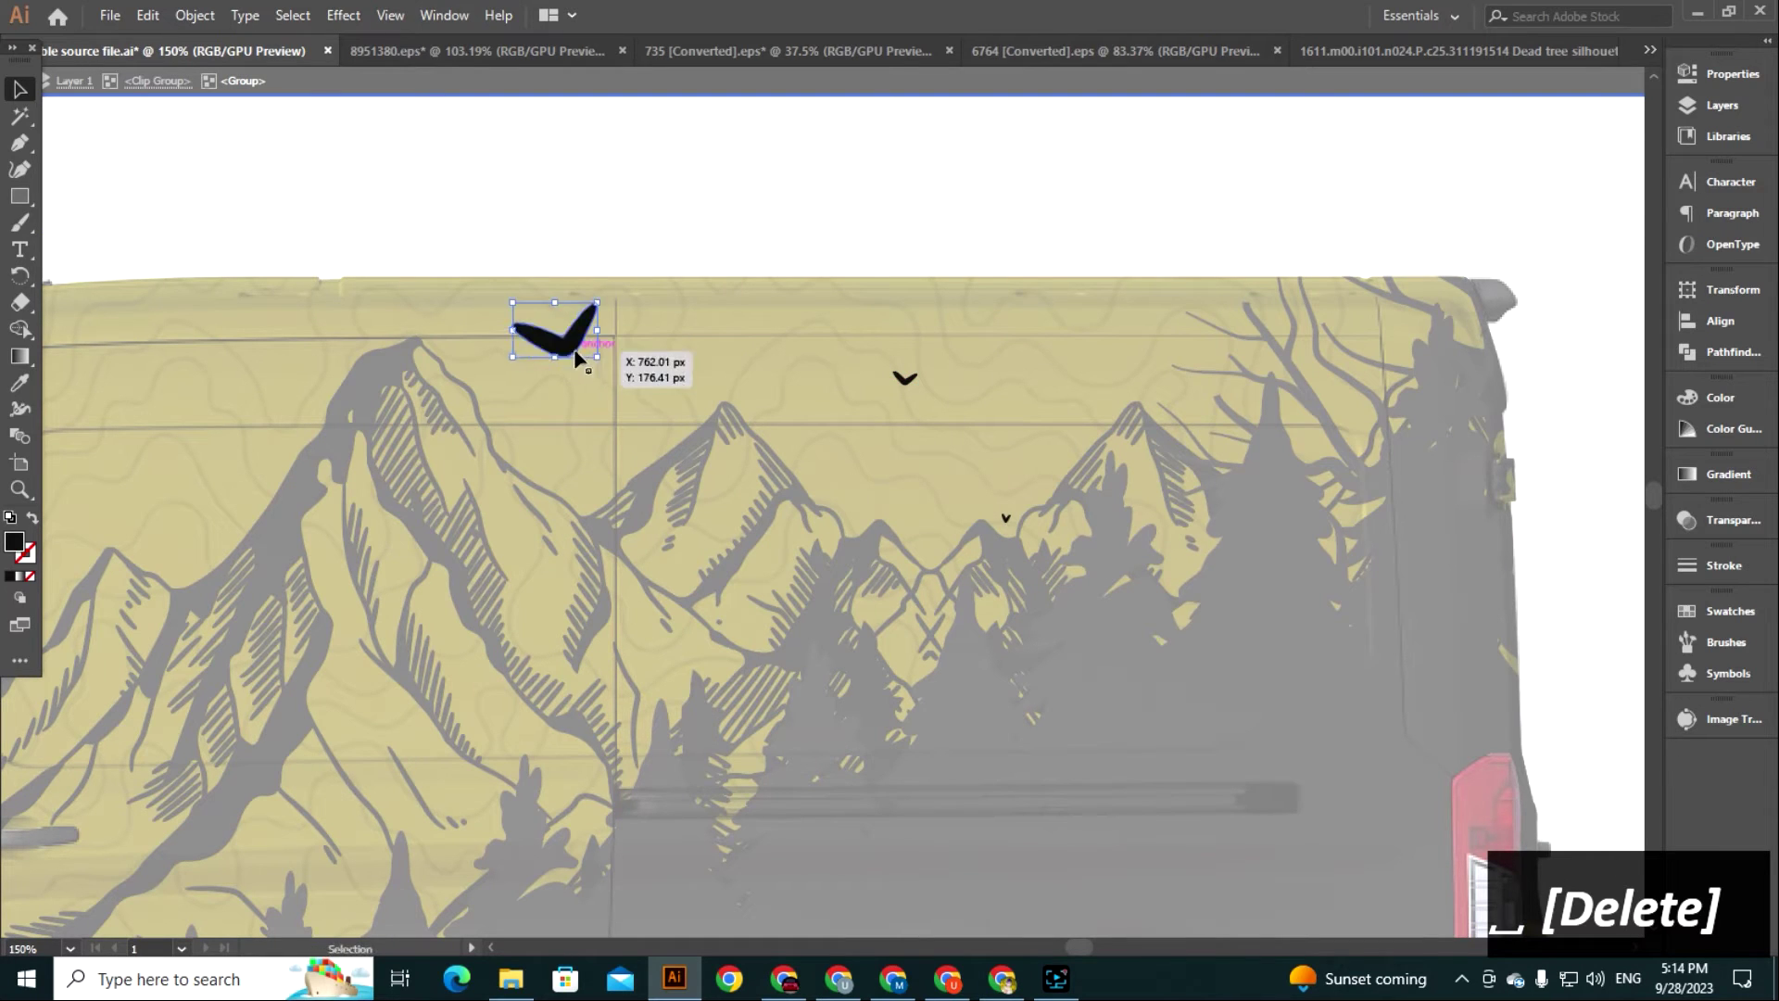
{"action": "left_click_drag", "start_coordinate": [577, 385], "coordinate": [560, 384]}
{"action": "left_click_drag", "start_coordinate": [541, 363], "coordinate": [617, 412]}
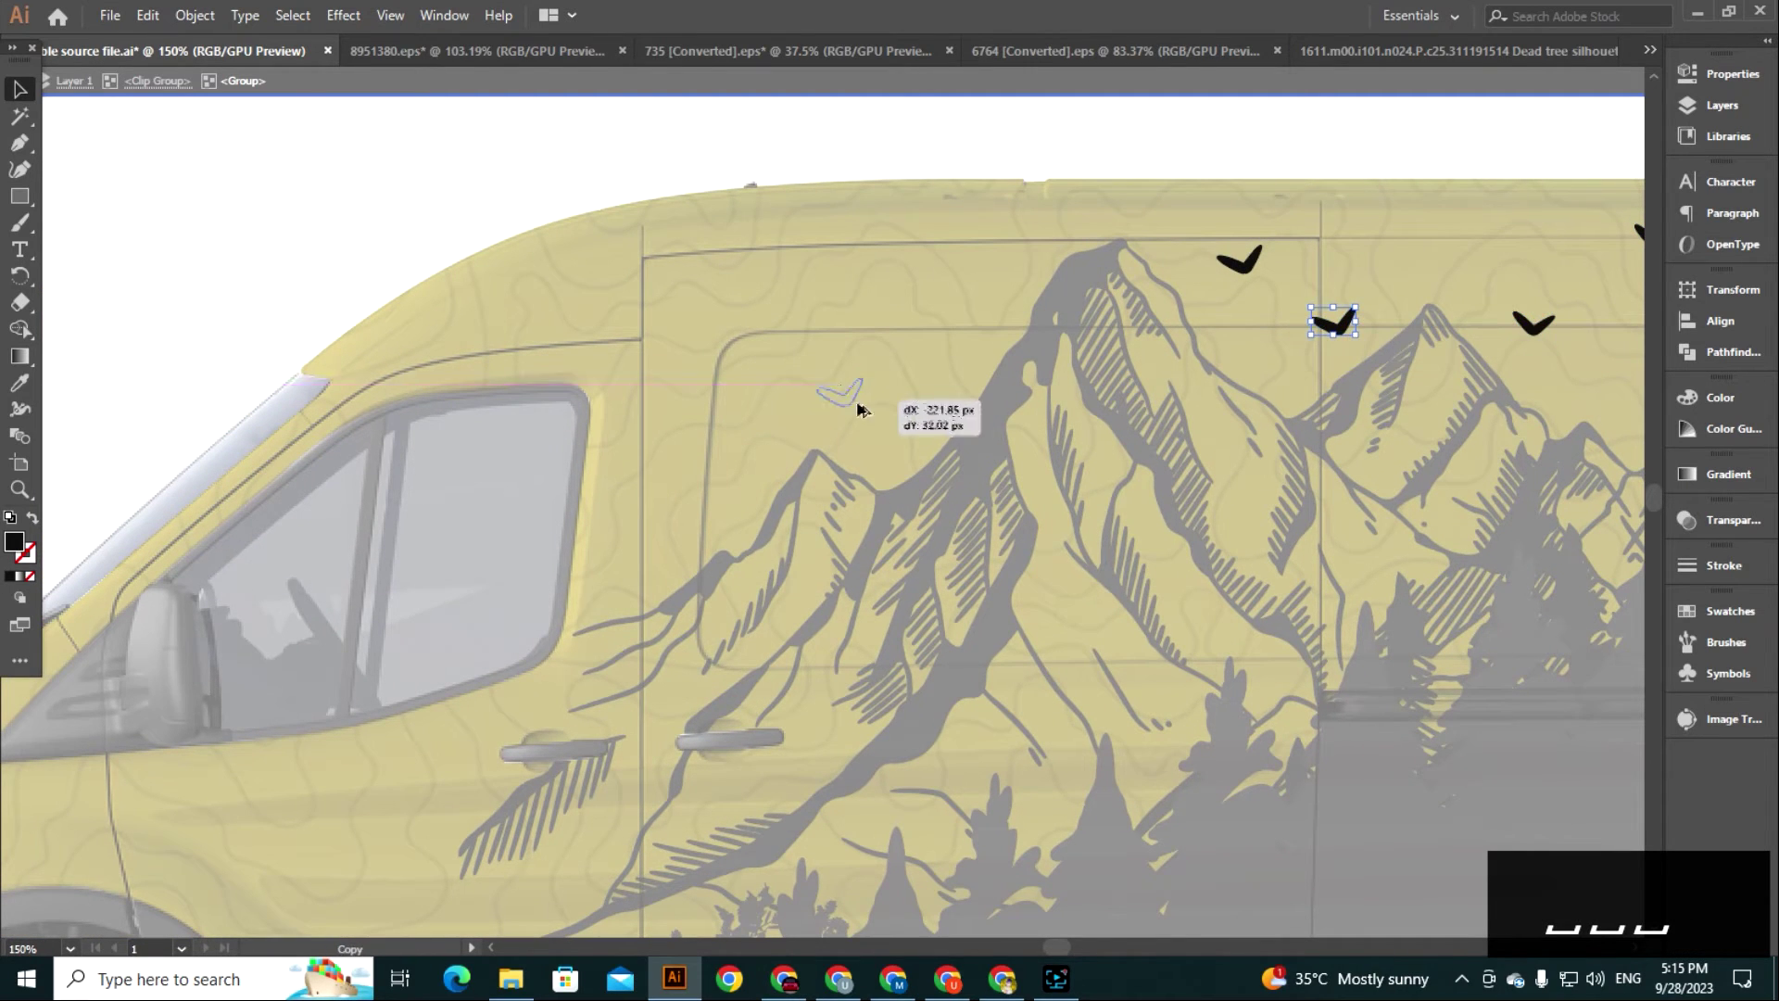
{"action": "left_click_drag", "start_coordinate": [781, 311], "coordinate": [780, 311]}
{"action": "key", "text": "ctrl+minus"}
{"action": "key", "text": "ctrl+minus"}
{"action": "key", "text": "ctrl+minus"}
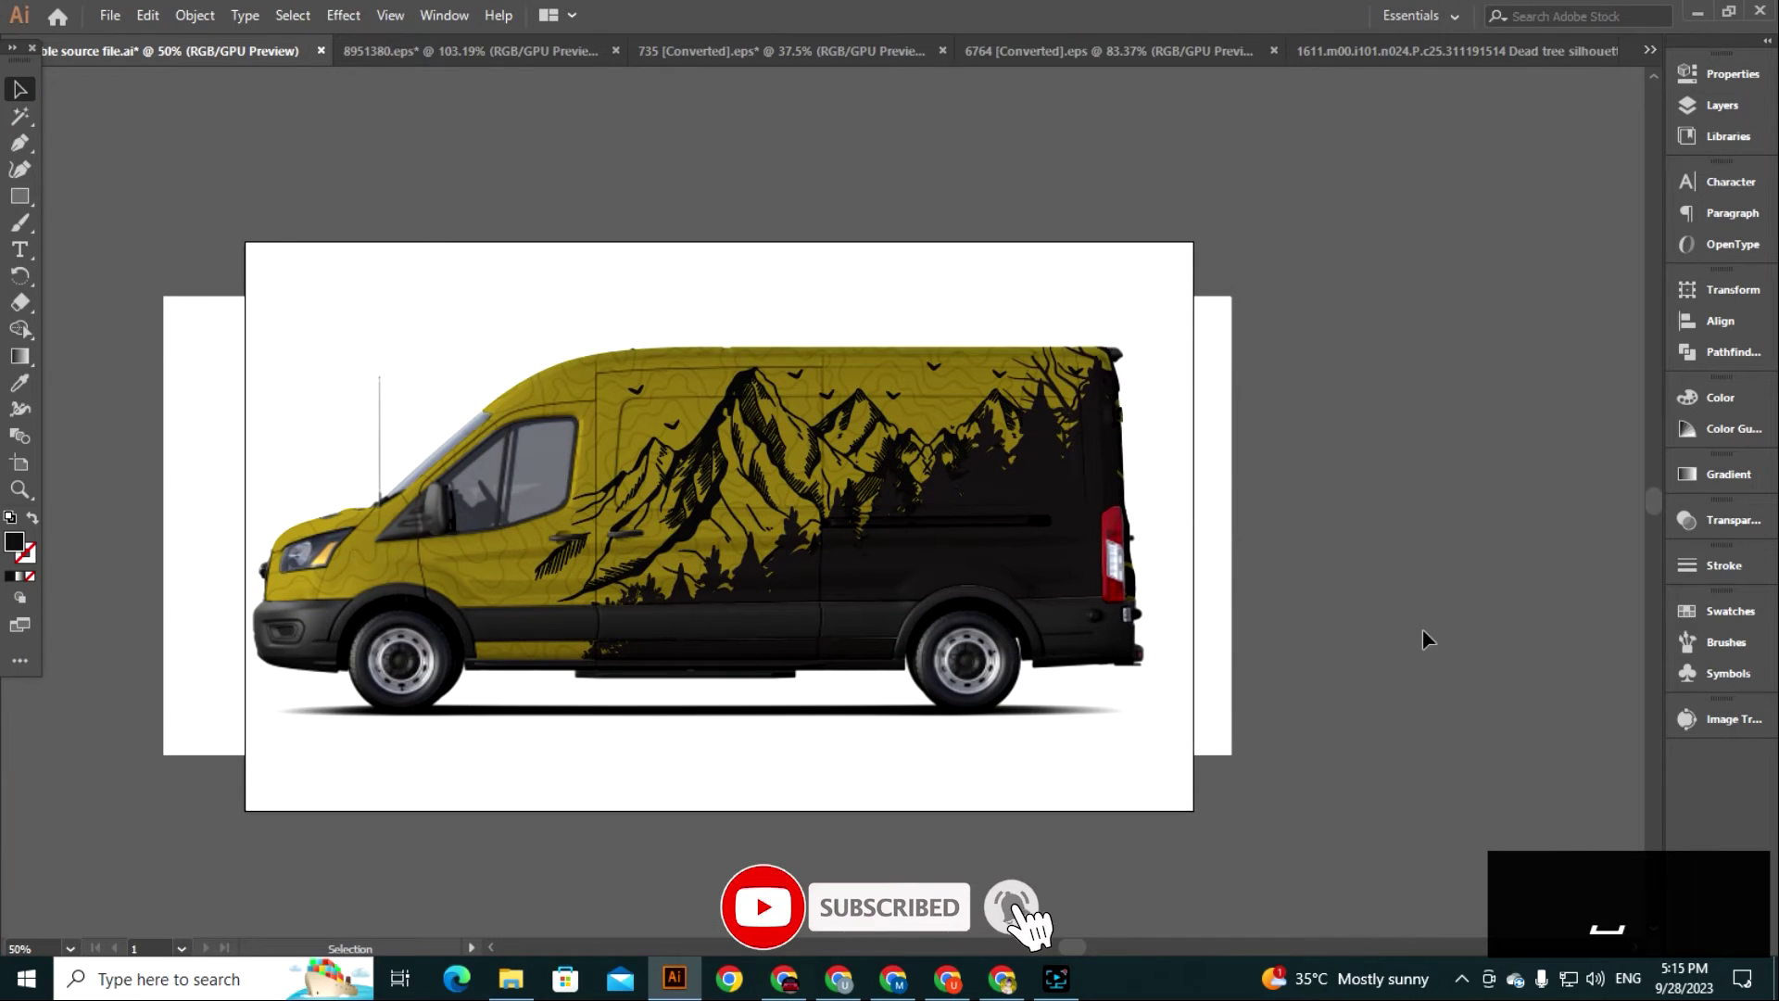
Delete the two birds nearest the cab and add a bird copy above the low peaks toward the rear.
{"action": "key", "text": "ctrl+plus"}
{"action": "key", "text": "ctrl+plus"}
{"action": "right_click", "coordinate": [664, 327]}
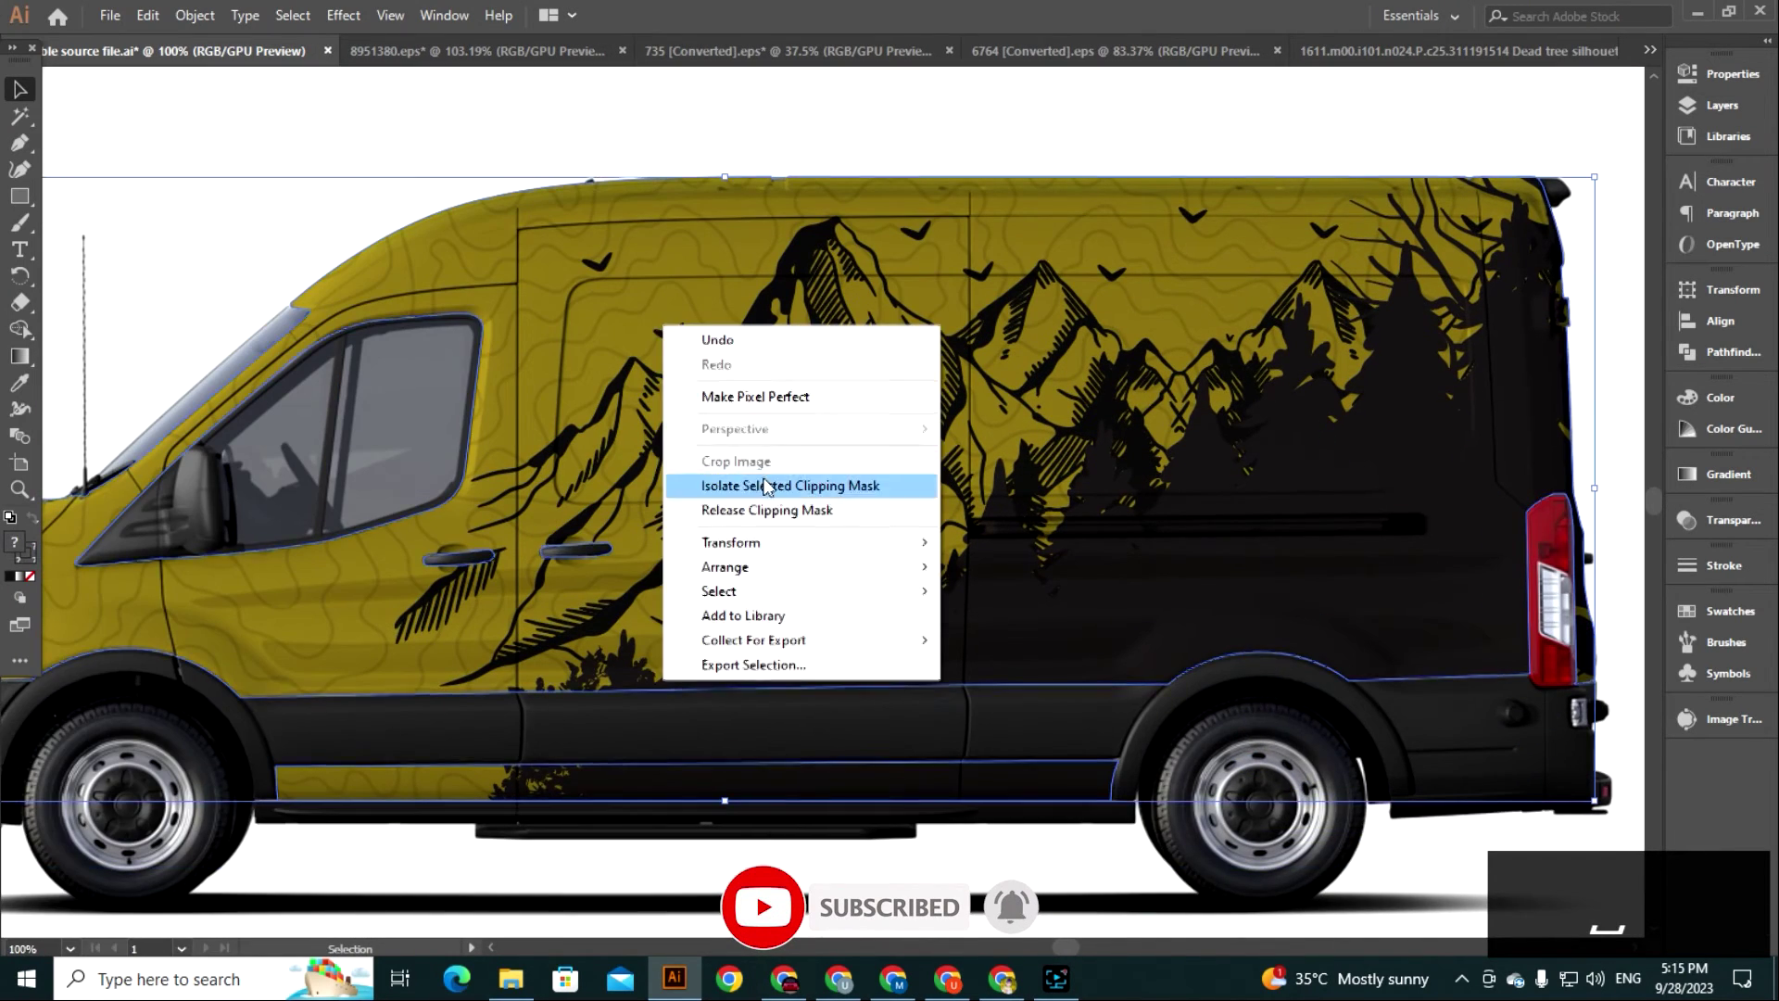
{"action": "left_click", "coordinate": [765, 486]}
{"action": "key", "text": "Delete"}
{"action": "double_click", "coordinate": [656, 322]}
{"action": "key", "text": "Delete"}
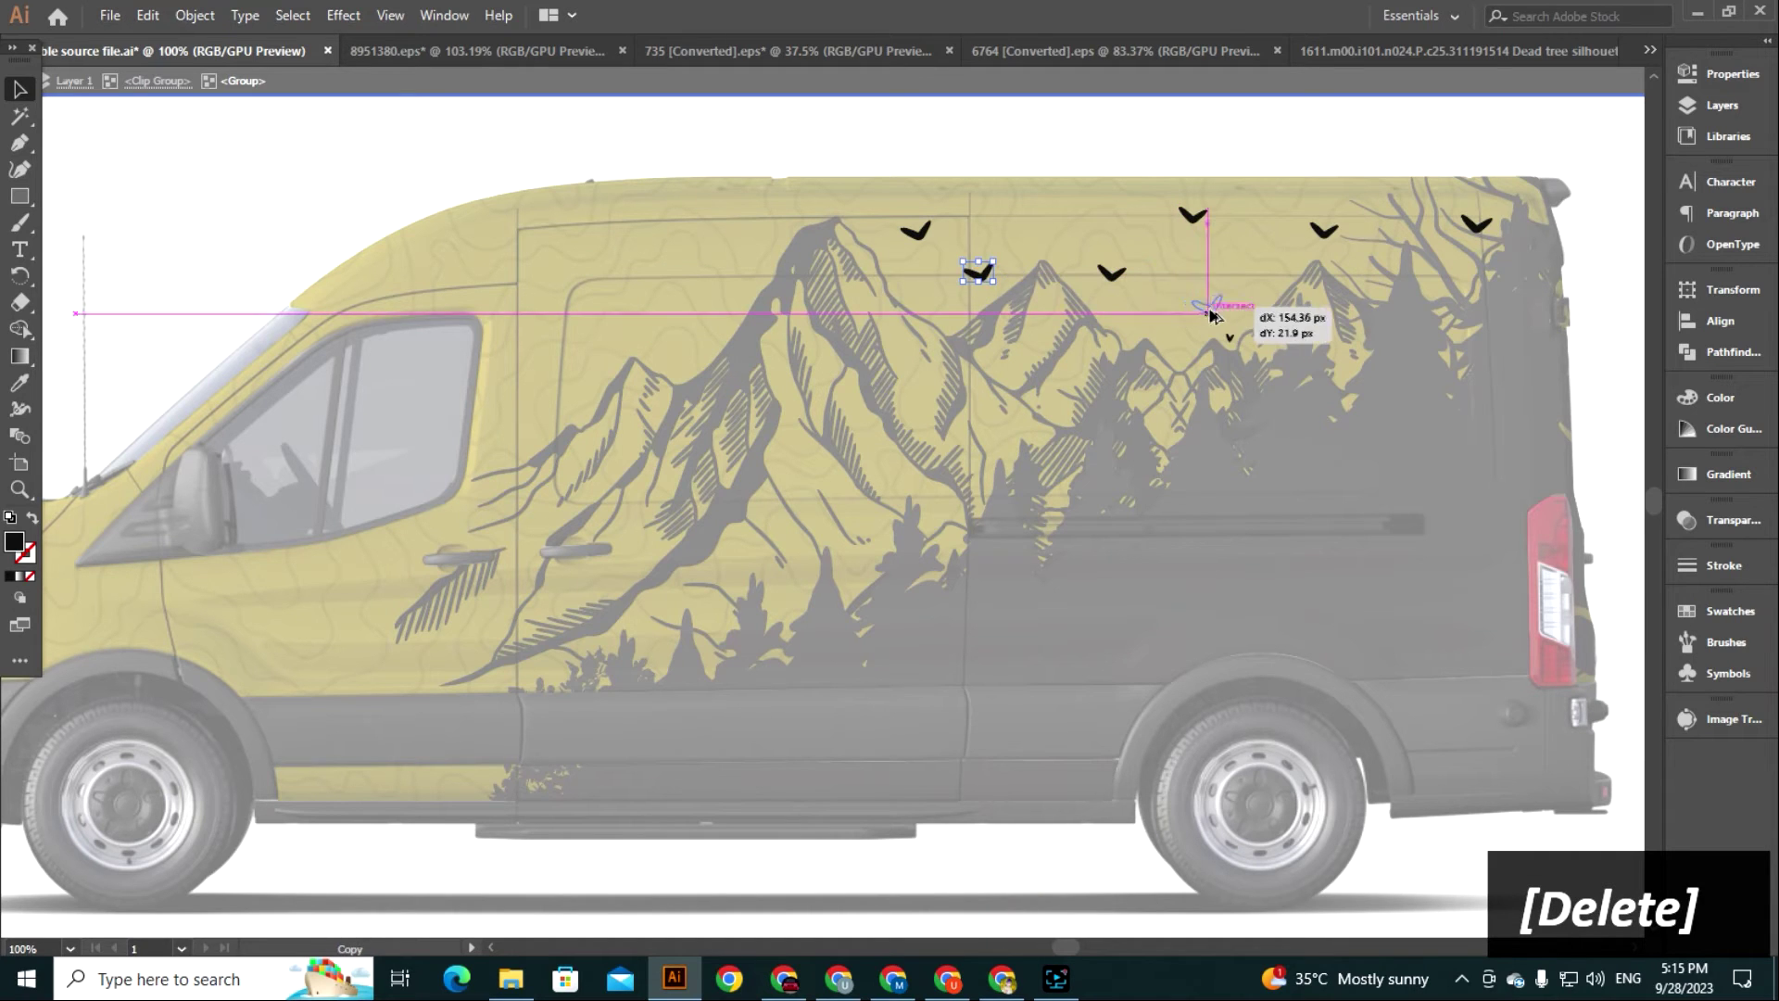
{"action": "double_click", "coordinate": [295, 200]}
{"action": "key", "text": "ctrl+minus"}
{"action": "key", "text": "ctrl+minus"}
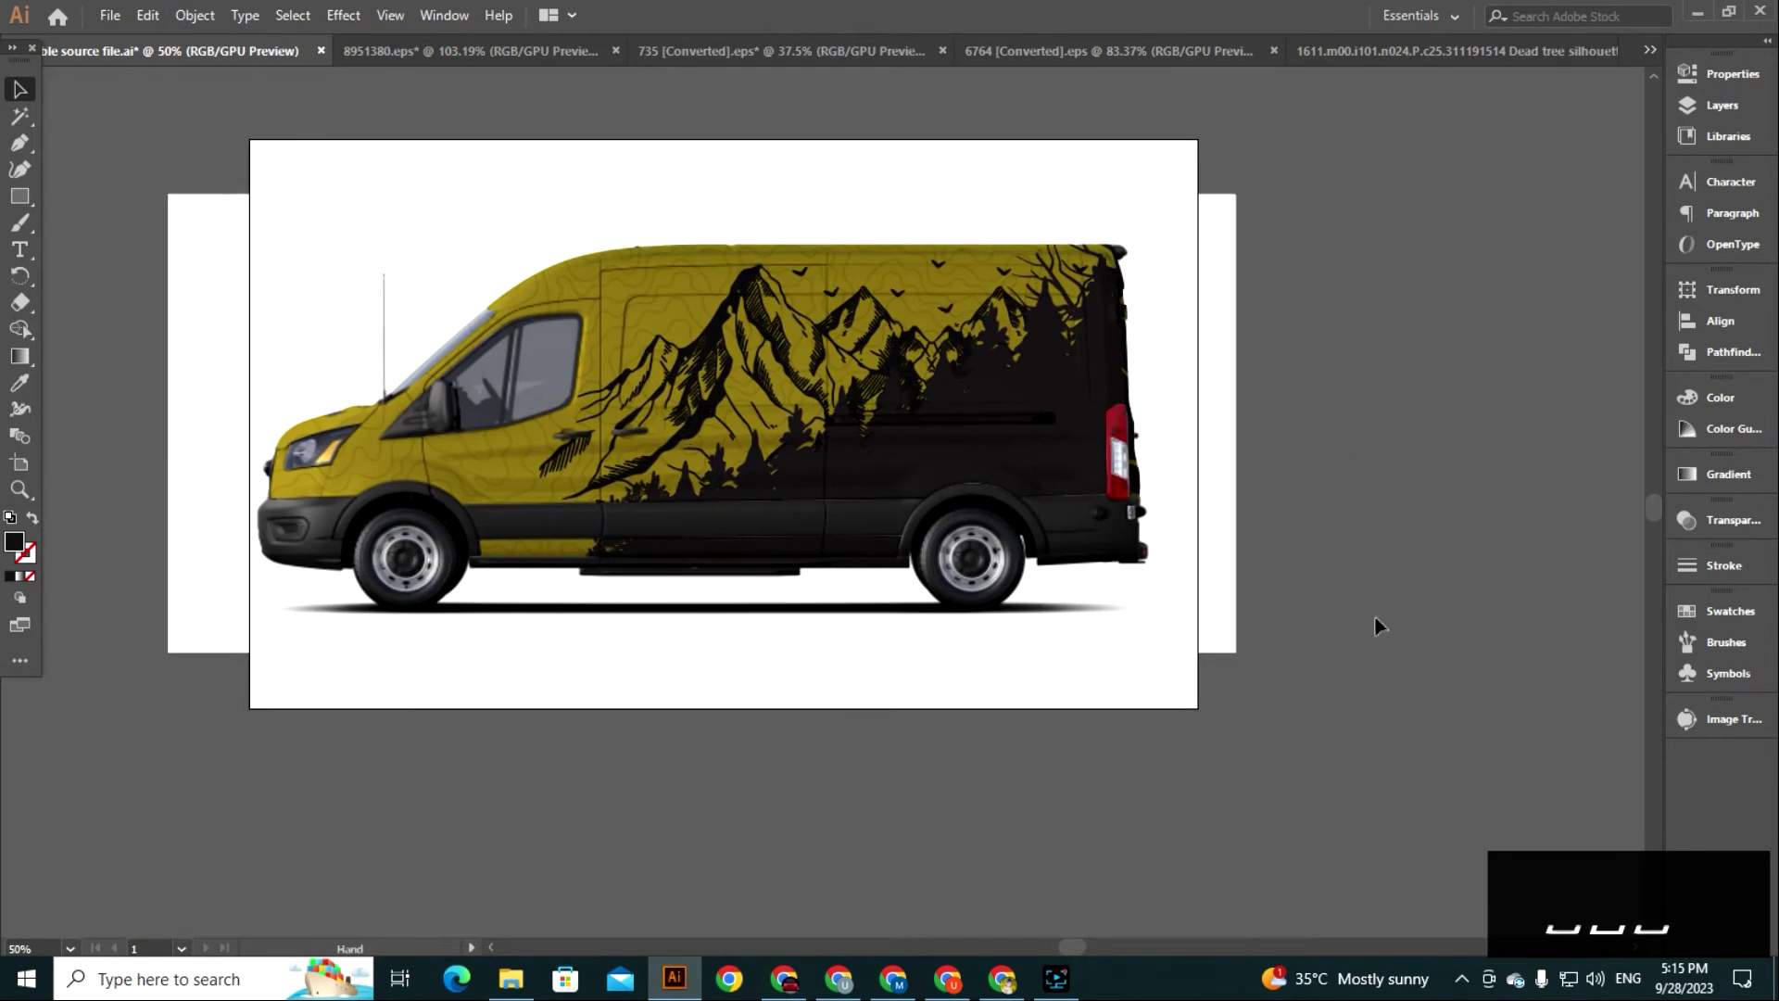
Close the mountain, pine, leafy tree and dead tree source files without saving changes.
{"action": "left_click", "coordinate": [565, 54]}
{"action": "left_click", "coordinate": [615, 51]}
{"action": "left_click", "coordinate": [1003, 517]}
{"action": "left_click", "coordinate": [647, 51]}
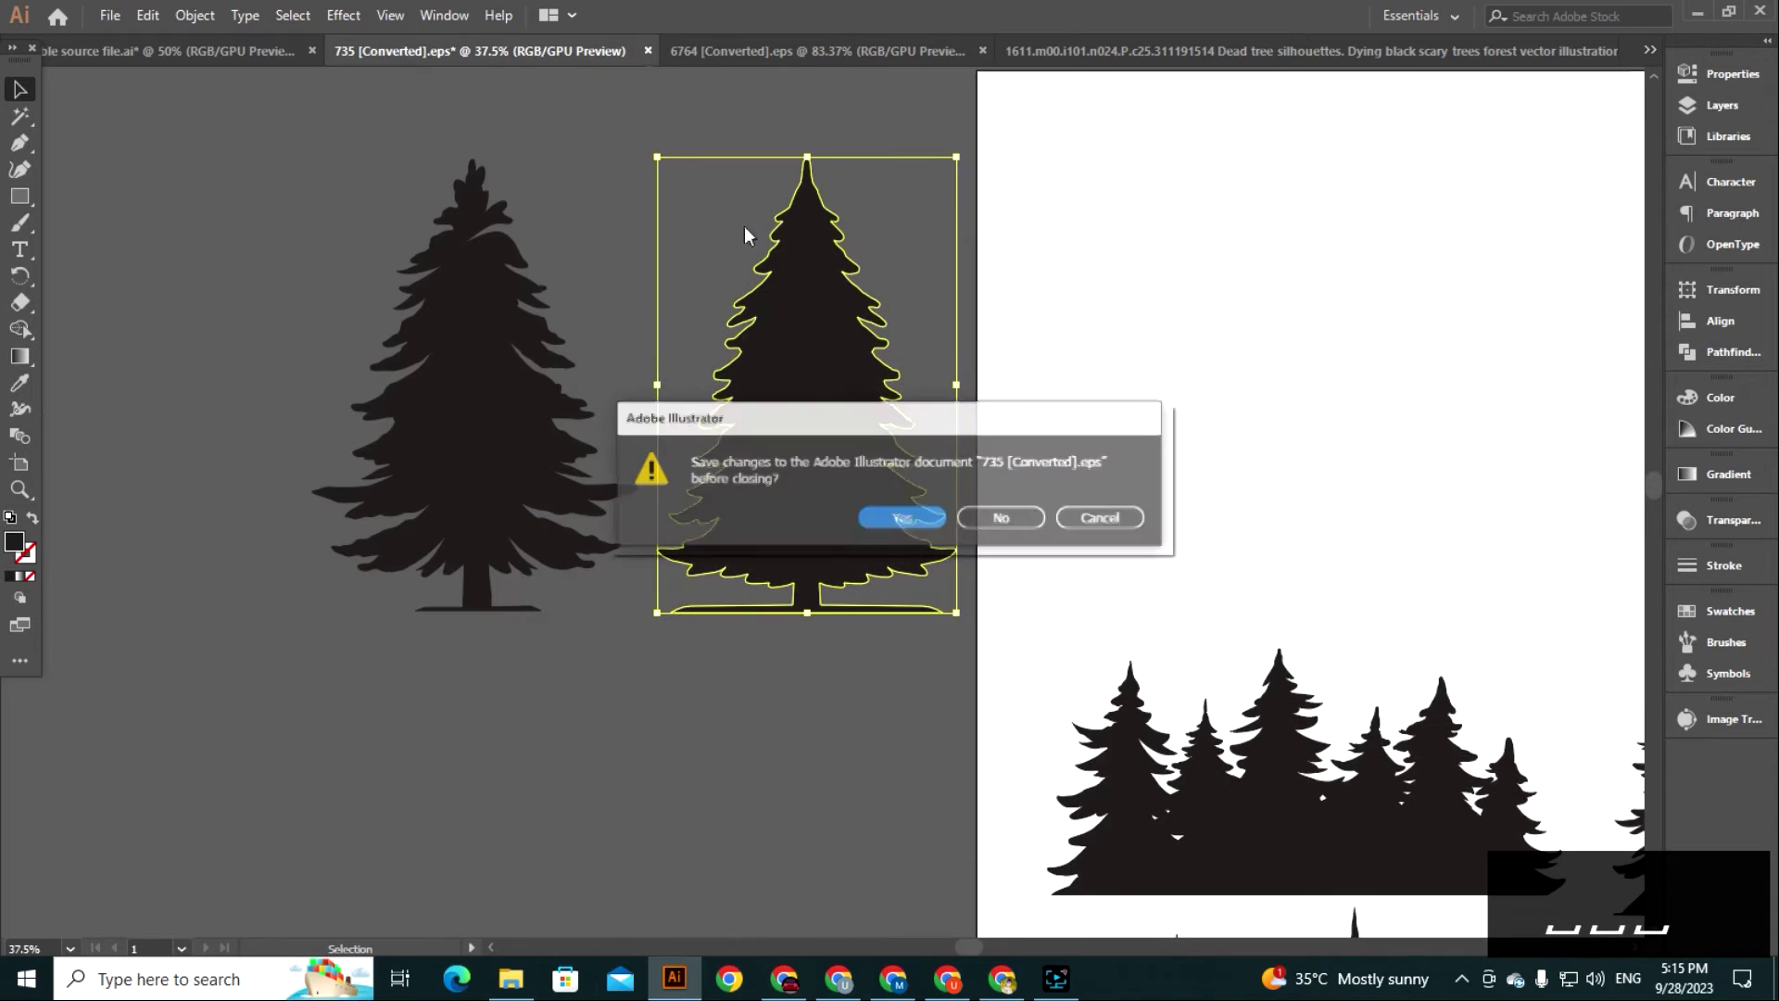
{"action": "left_click", "coordinate": [1003, 516]}
{"action": "left_click", "coordinate": [584, 52]}
{"action": "key", "text": "ctrl+w"}
{"action": "key", "text": "n"}
{"action": "left_click", "coordinate": [638, 52]}
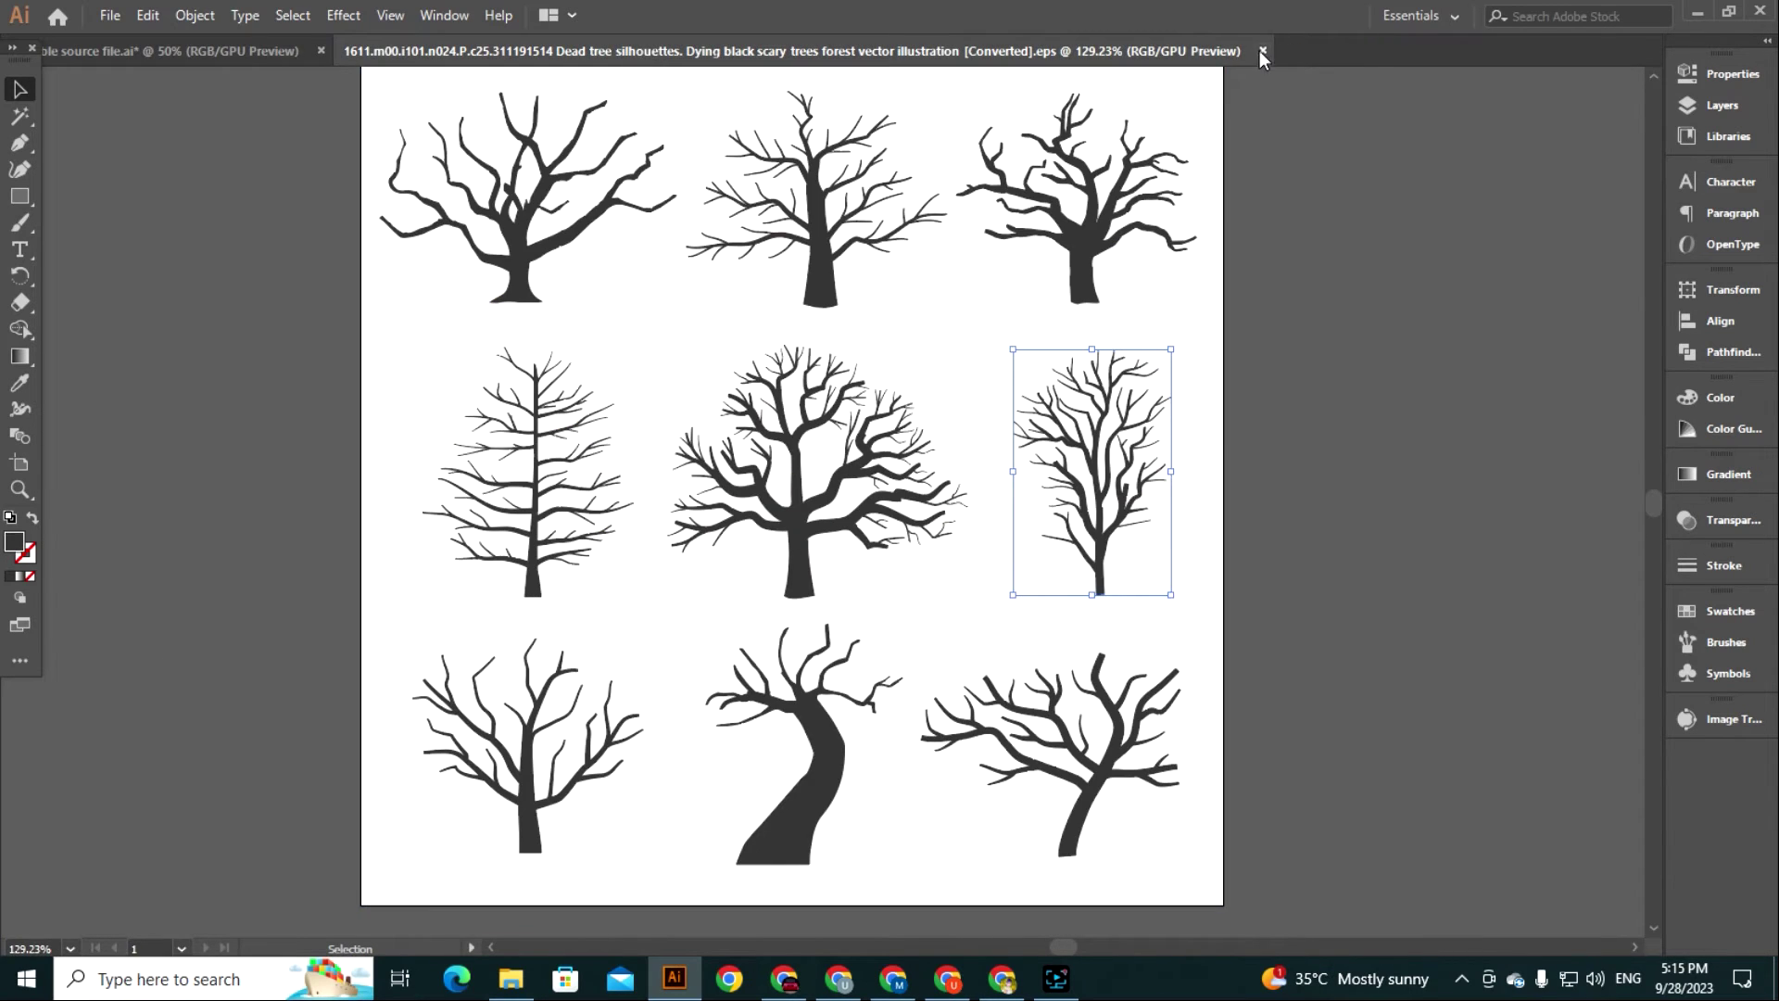
{"action": "left_click", "coordinate": [1263, 51]}
Open 907.eps from the templates folder and delete its ABSTRACT MODERN BACKGROUND title text.
{"action": "key", "text": "alt+Tab"}
{"action": "left_click", "coordinate": [630, 178]}
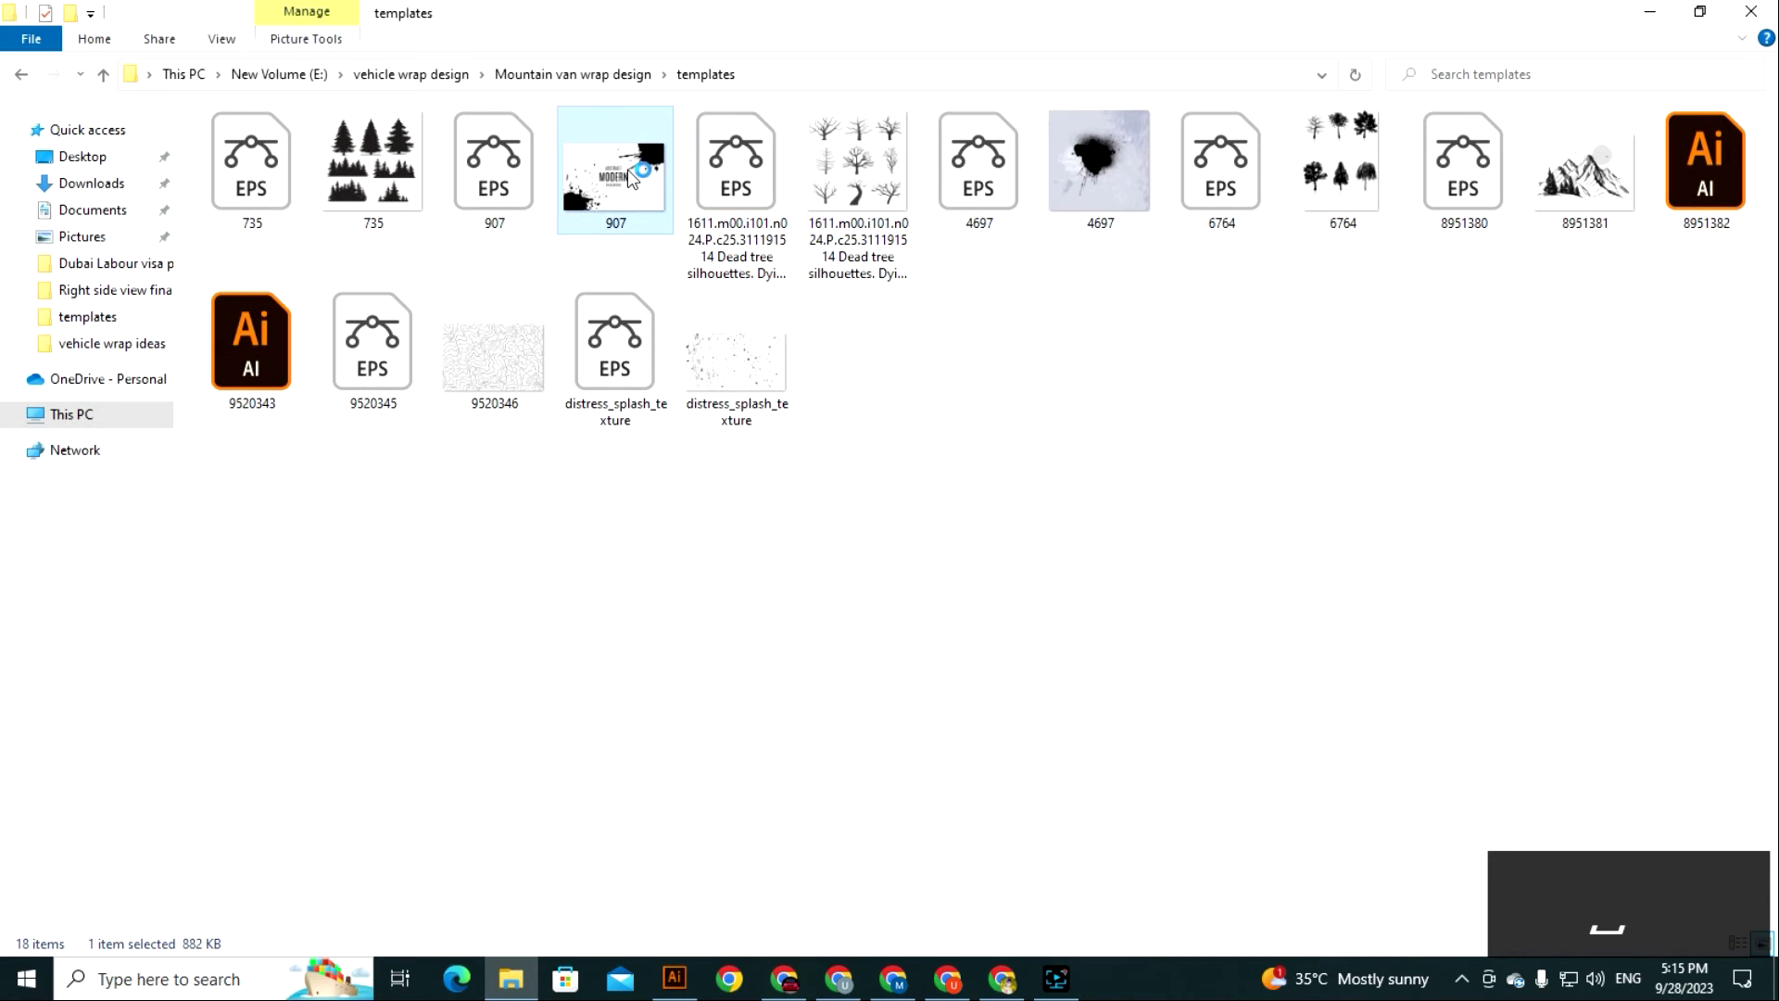
{"action": "double_click", "coordinate": [631, 178]}
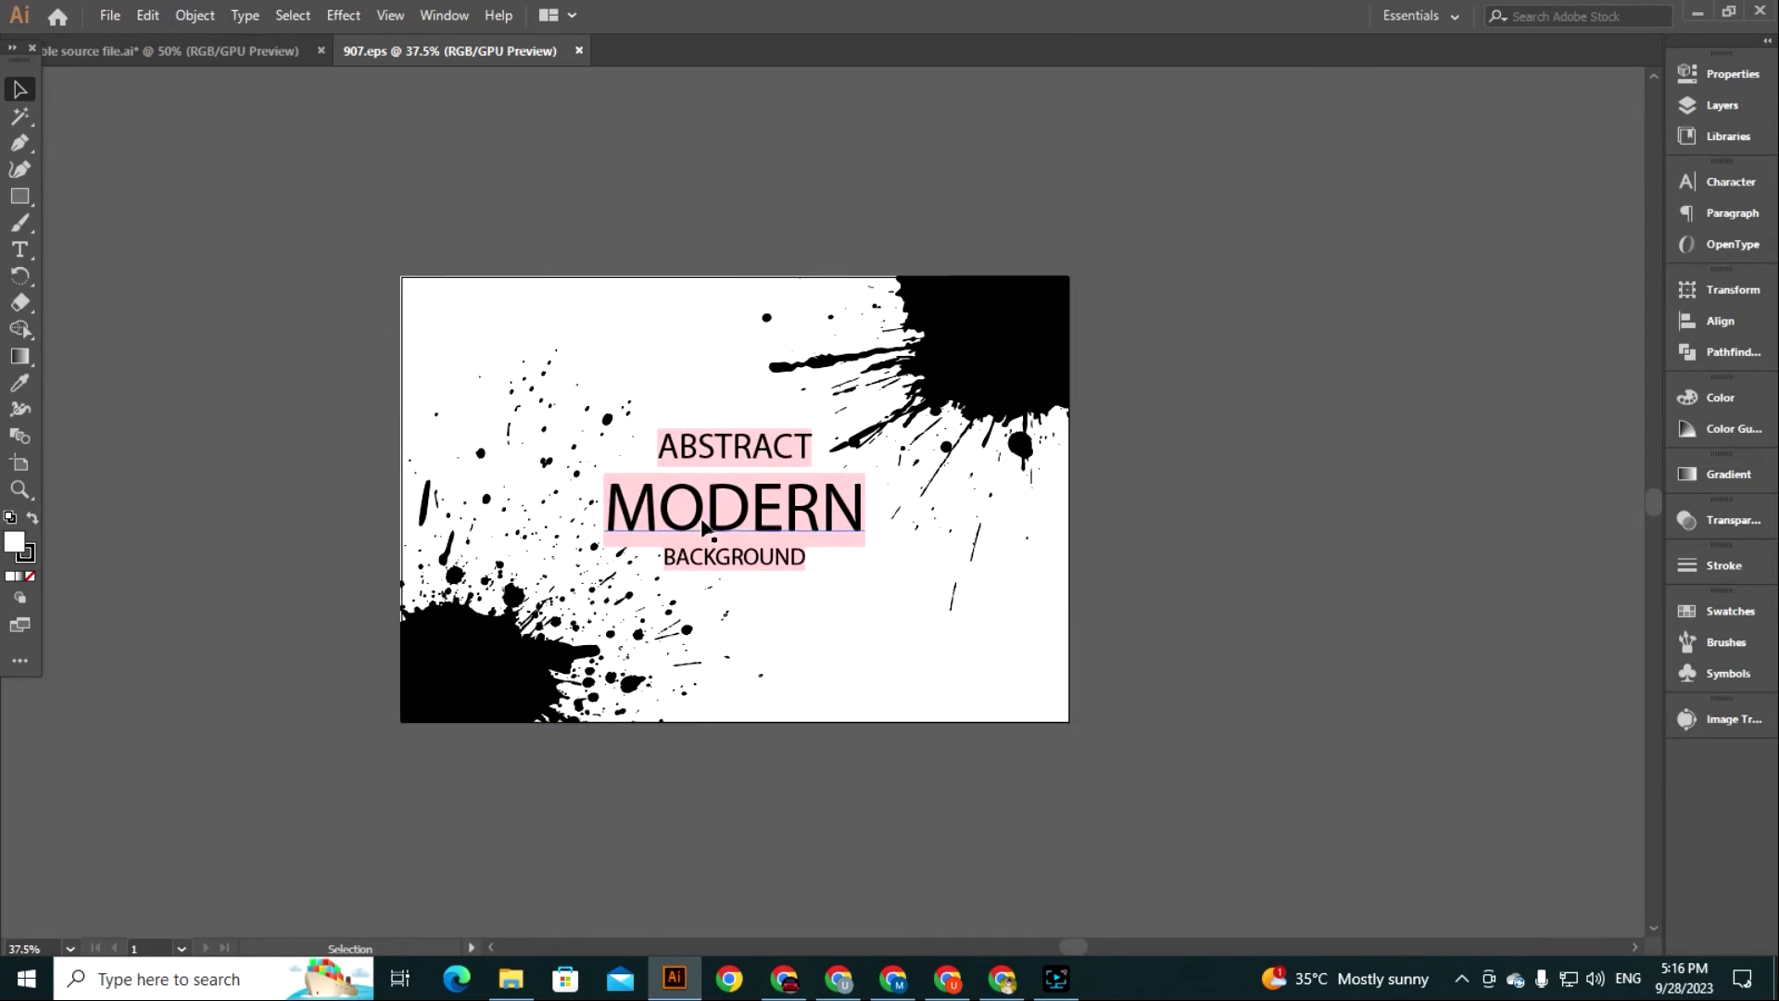
{"action": "left_click", "coordinate": [704, 523]}
{"action": "key", "text": "Delete"}
Separate the upper-right ink splatter from the background artwork and move it off the artboard.
{"action": "left_click_drag", "start_coordinate": [977, 533], "coordinate": [873, 533]}
{"action": "right_click", "coordinate": [909, 374]}
{"action": "left_click", "coordinate": [1003, 559]}
{"action": "left_click", "coordinate": [965, 368]}
{"action": "left_click_drag", "start_coordinate": [965, 367], "coordinate": [838, 395]}
{"action": "left_click_drag", "start_coordinate": [838, 396], "coordinate": [1279, 417]}
Paste the ink splatter into the van's clip group, turn its streaks upward and scale it down behind the rear wheel.
{"action": "left_click", "coordinate": [312, 55]}
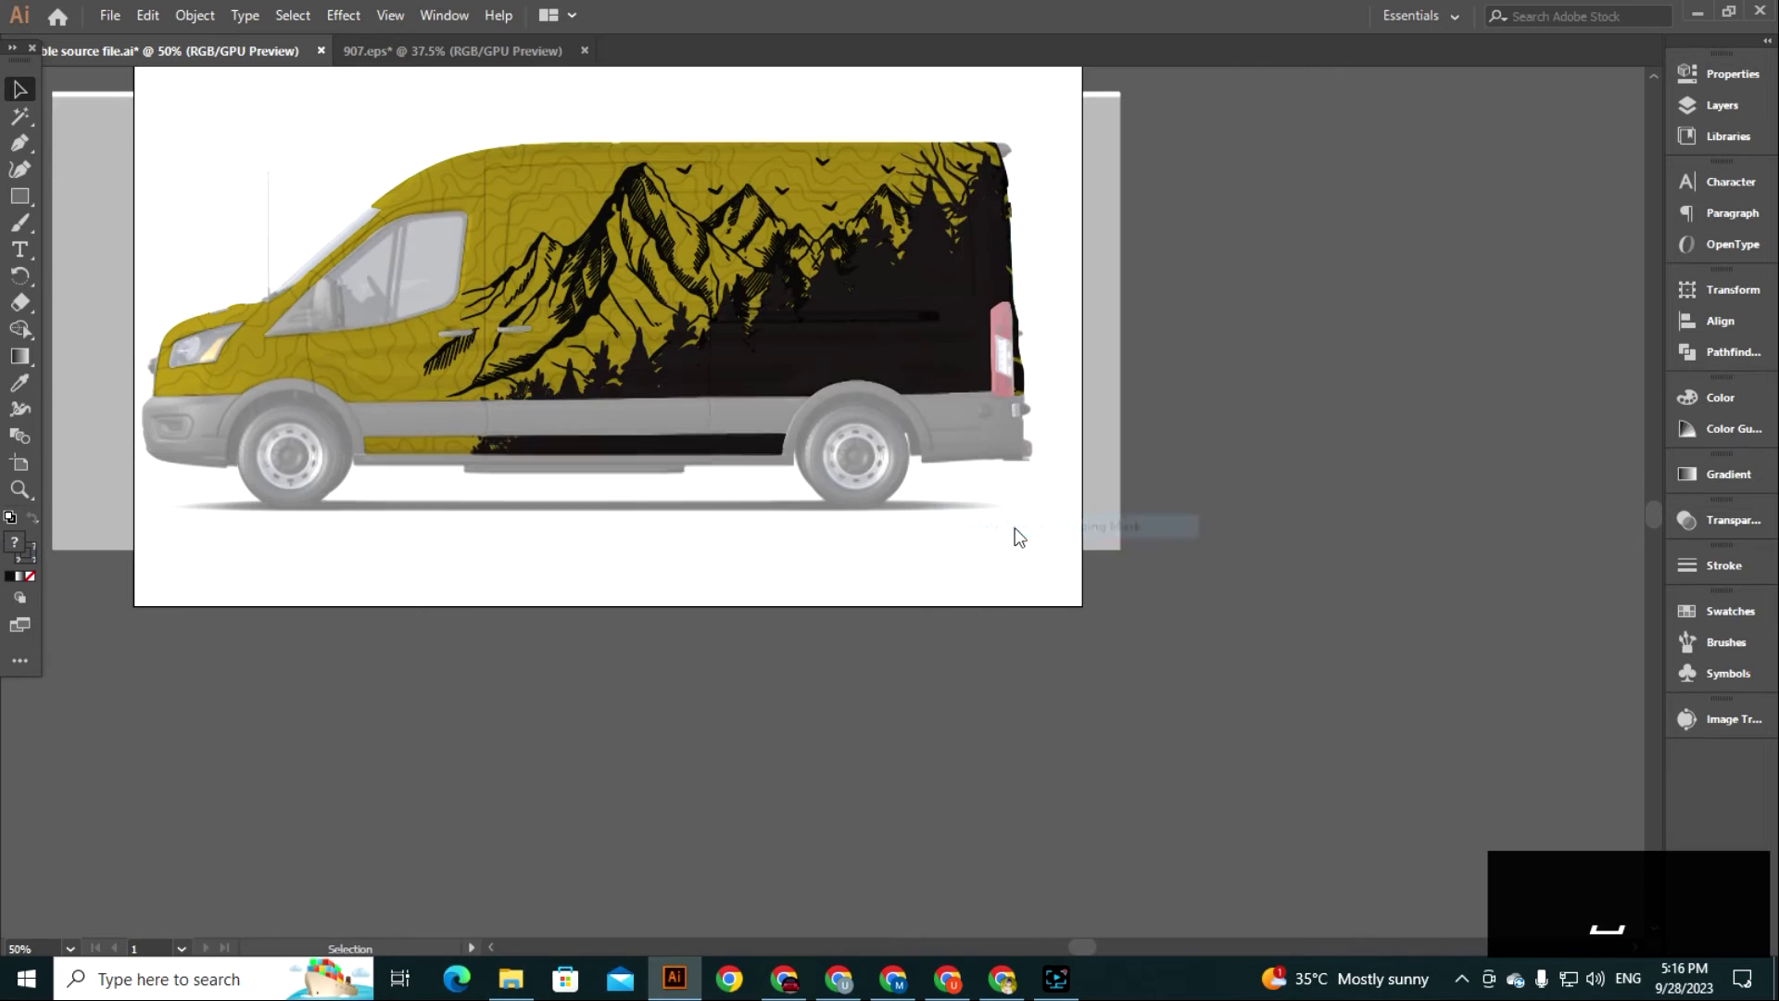
{"action": "key", "text": "ctrl+v"}
{"action": "key", "text": "ctrl+plus"}
{"action": "left_click_drag", "start_coordinate": [1252, 503], "coordinate": [1033, 505]}
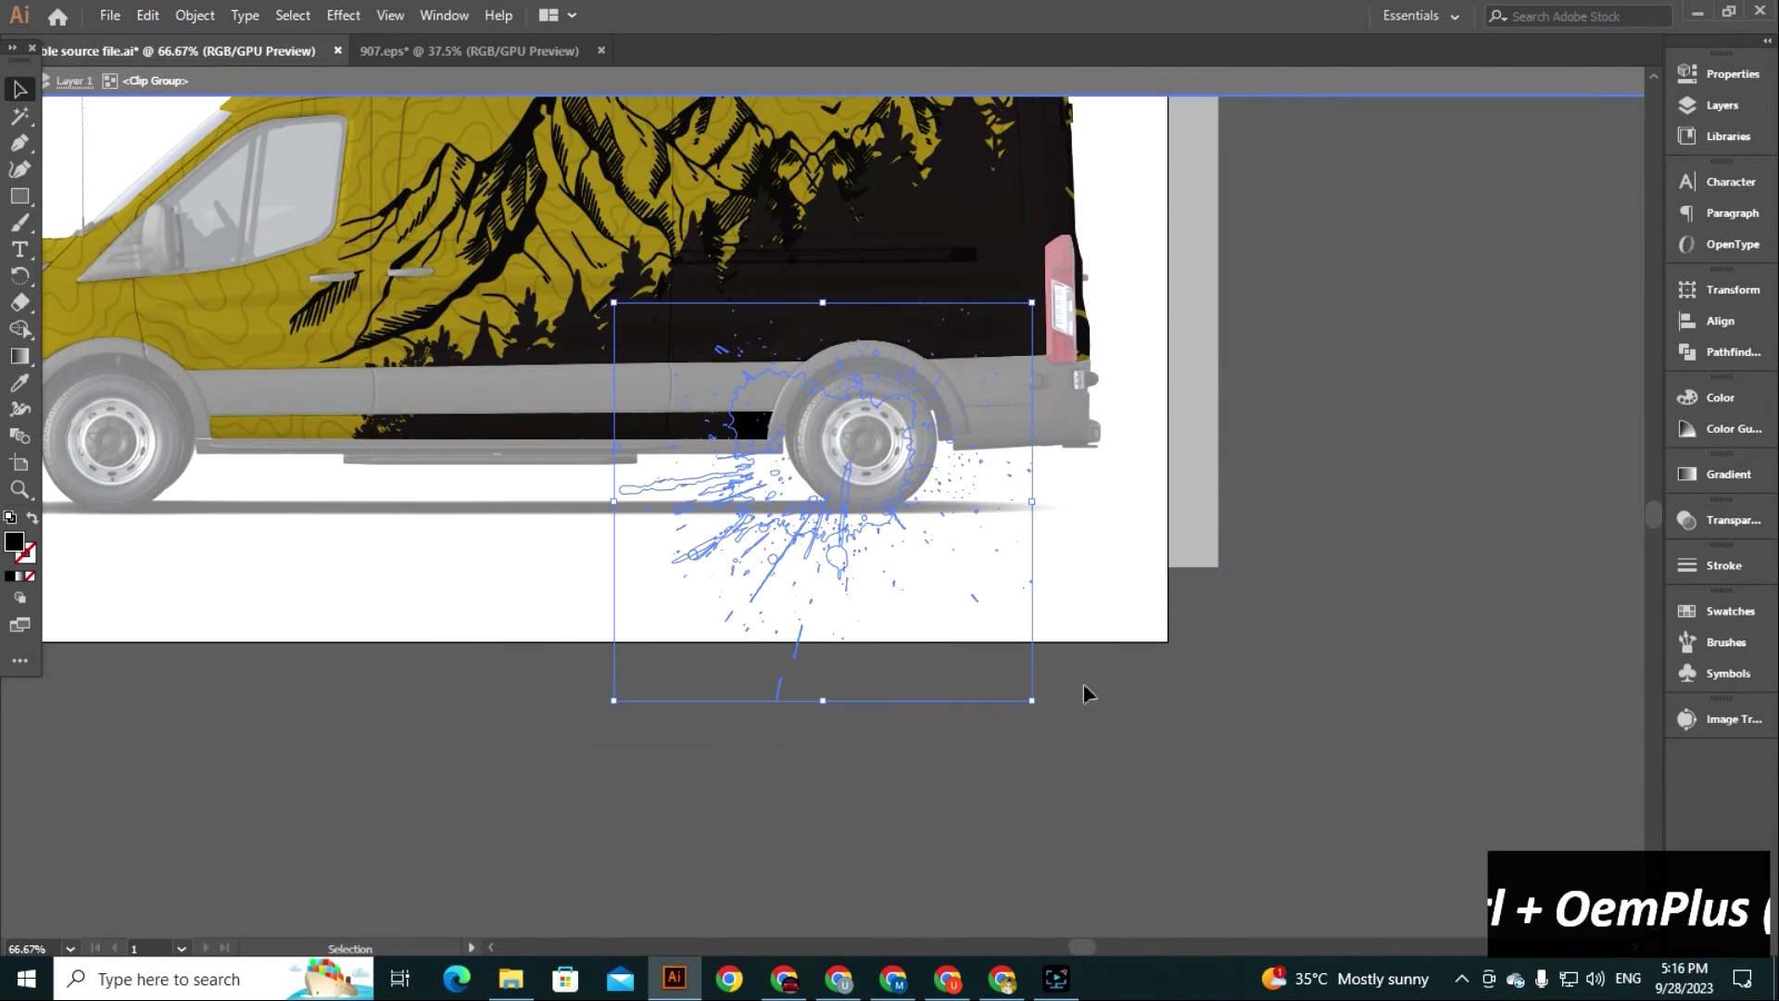
{"action": "left_click_drag", "start_coordinate": [1045, 706], "coordinate": [694, 524]}
{"action": "left_click_drag", "start_coordinate": [913, 549], "coordinate": [999, 432]}
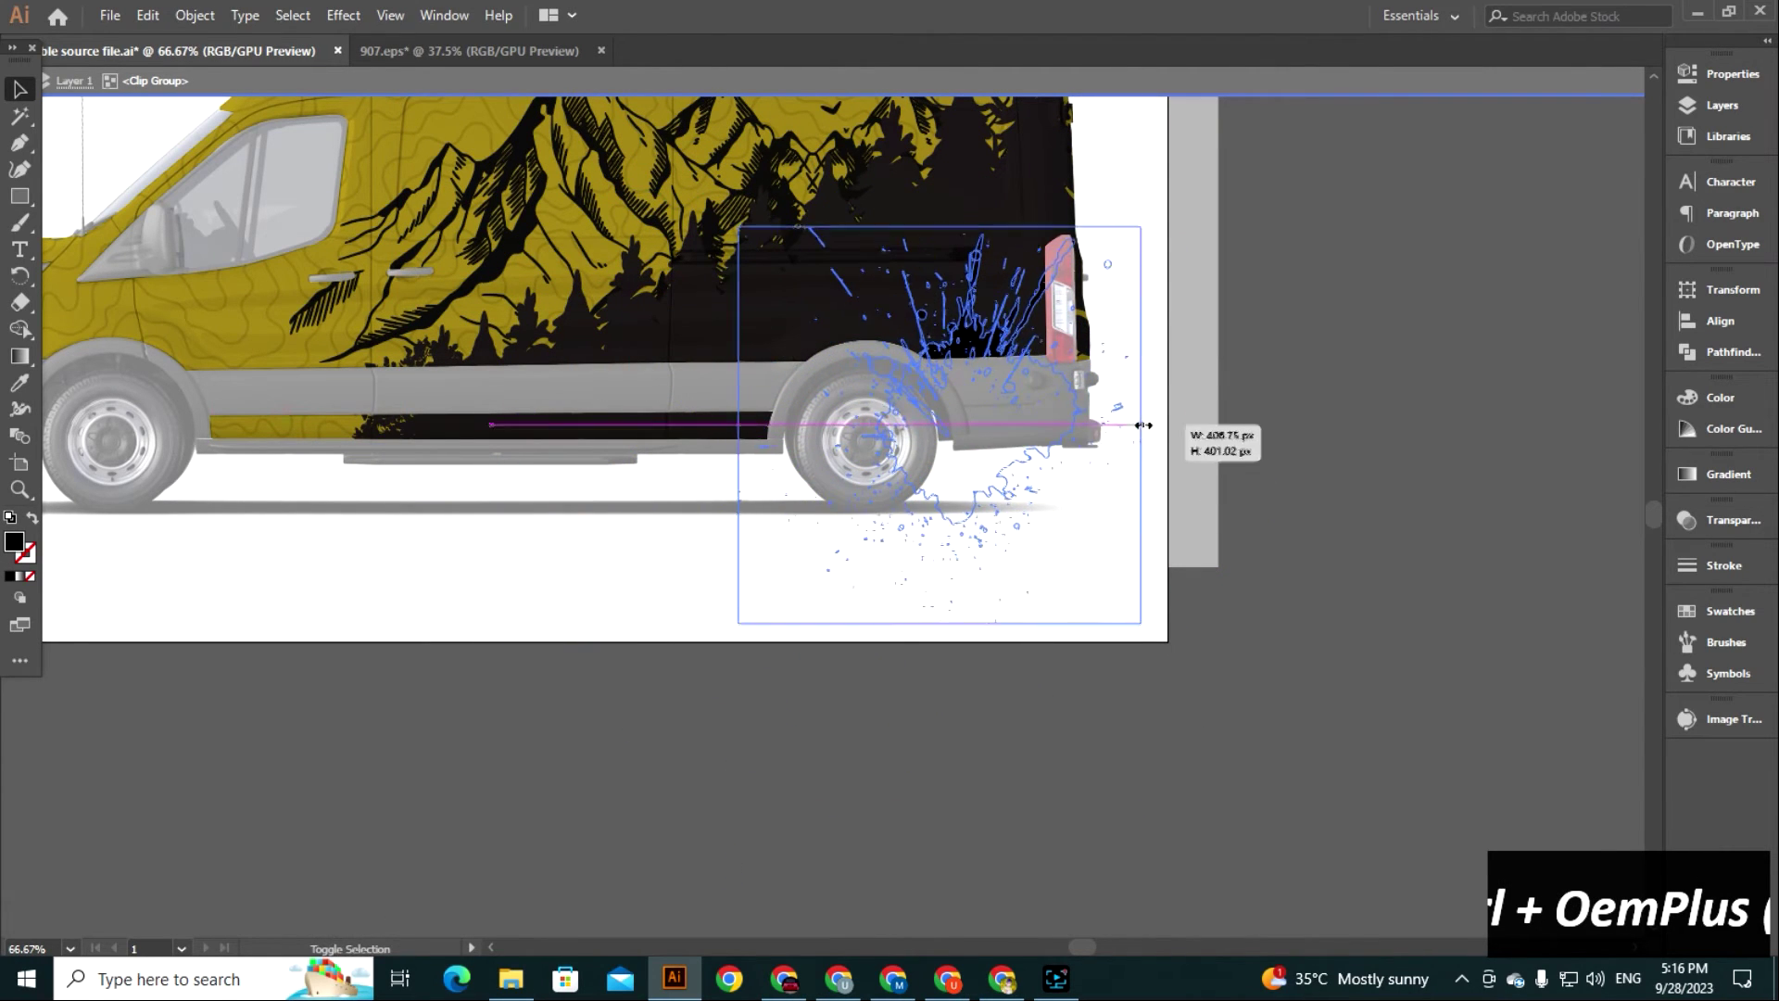
{"action": "left_click_drag", "start_coordinate": [1144, 426], "coordinate": [994, 403]}
Recolour the splatter with the van's gold base colour using the Eyedropper.
{"action": "key", "text": "i"}
{"action": "left_click", "coordinate": [306, 332]}
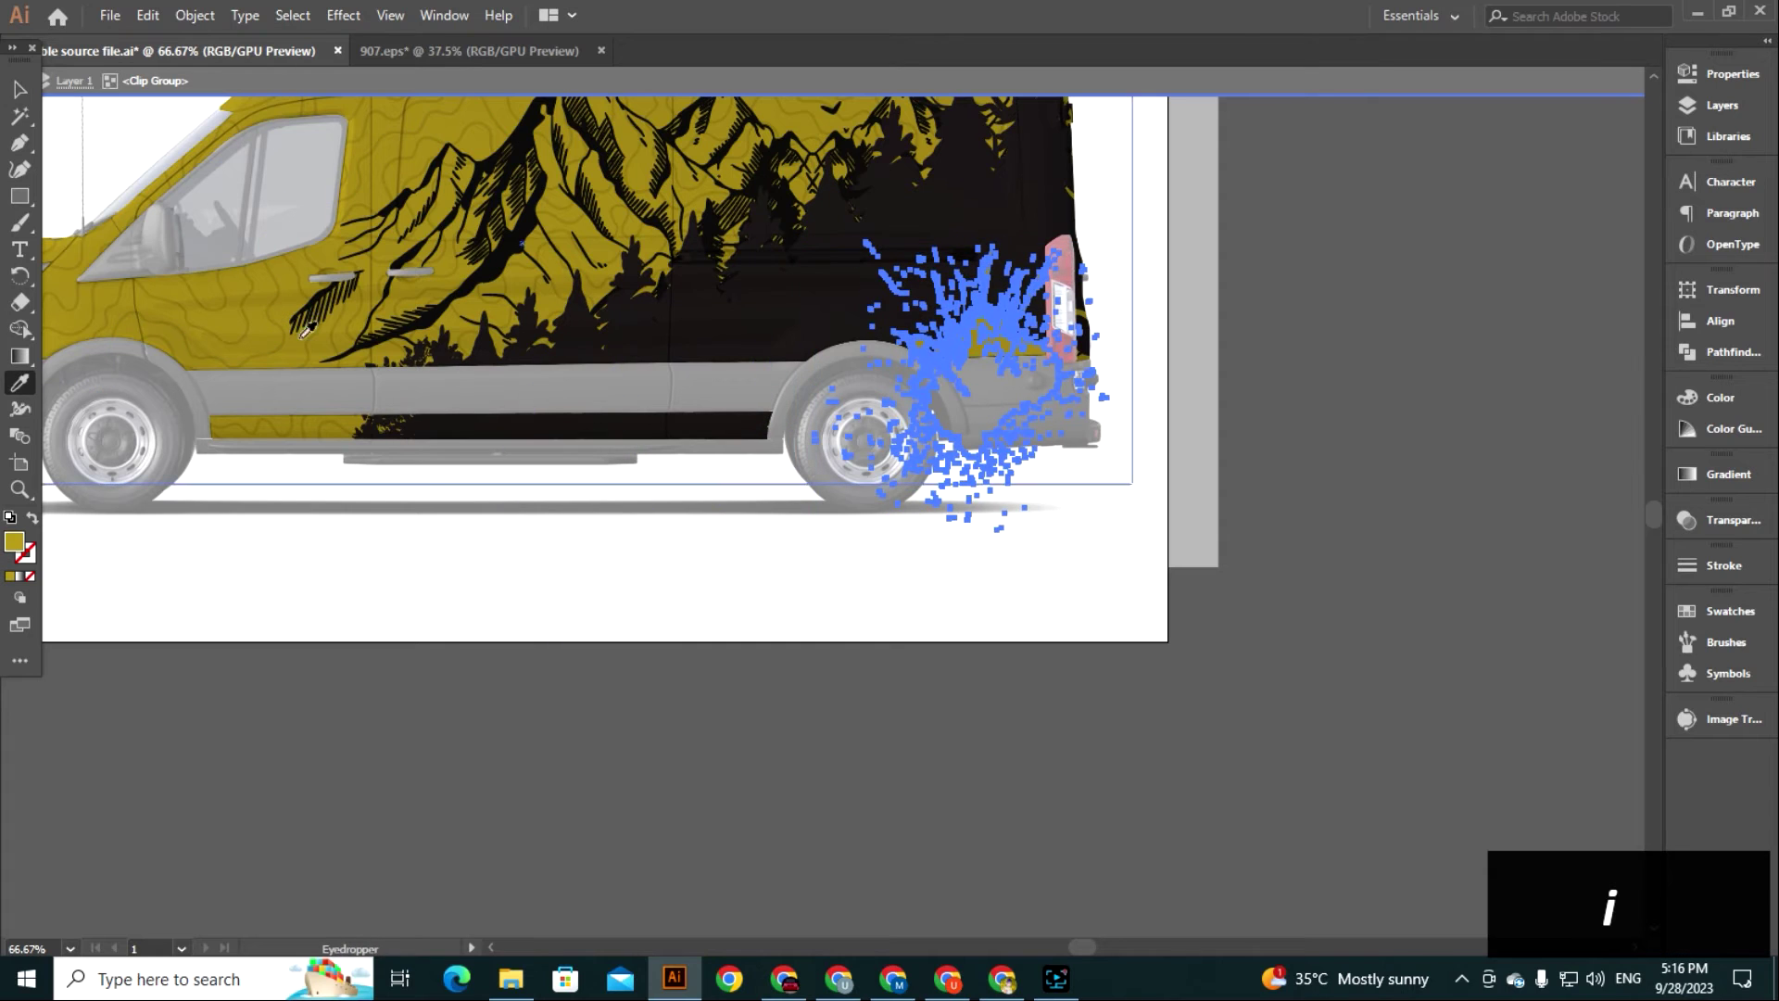
{"action": "left_click", "coordinate": [21, 90]}
Rotate the gold splatter and position it between the rear wheel arch and the taillight.
{"action": "left_click", "coordinate": [1303, 488]}
{"action": "key", "text": "ctrl+plus"}
{"action": "key", "text": "ctrl+plus"}
{"action": "left_click_drag", "start_coordinate": [1303, 487], "coordinate": [892, 872]}
{"action": "left_click", "coordinate": [880, 597]}
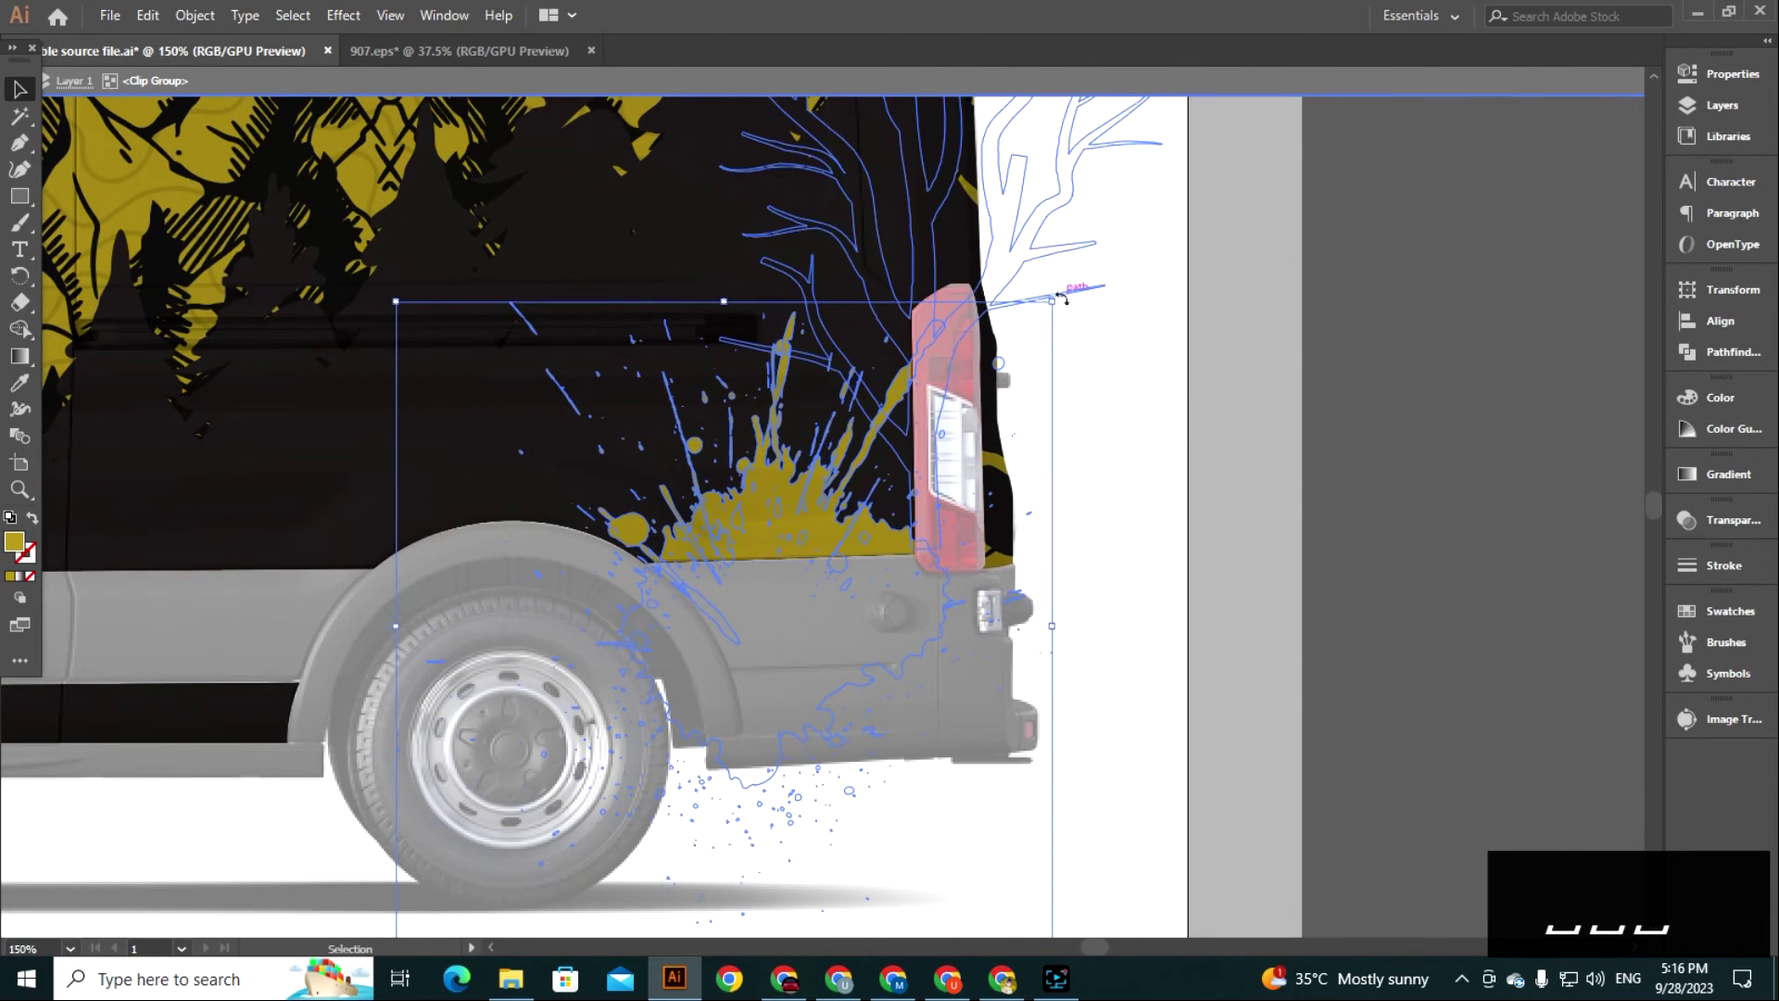
{"action": "left_click_drag", "start_coordinate": [1064, 297], "coordinate": [924, 405]}
{"action": "left_click_drag", "start_coordinate": [846, 531], "coordinate": [875, 541]}
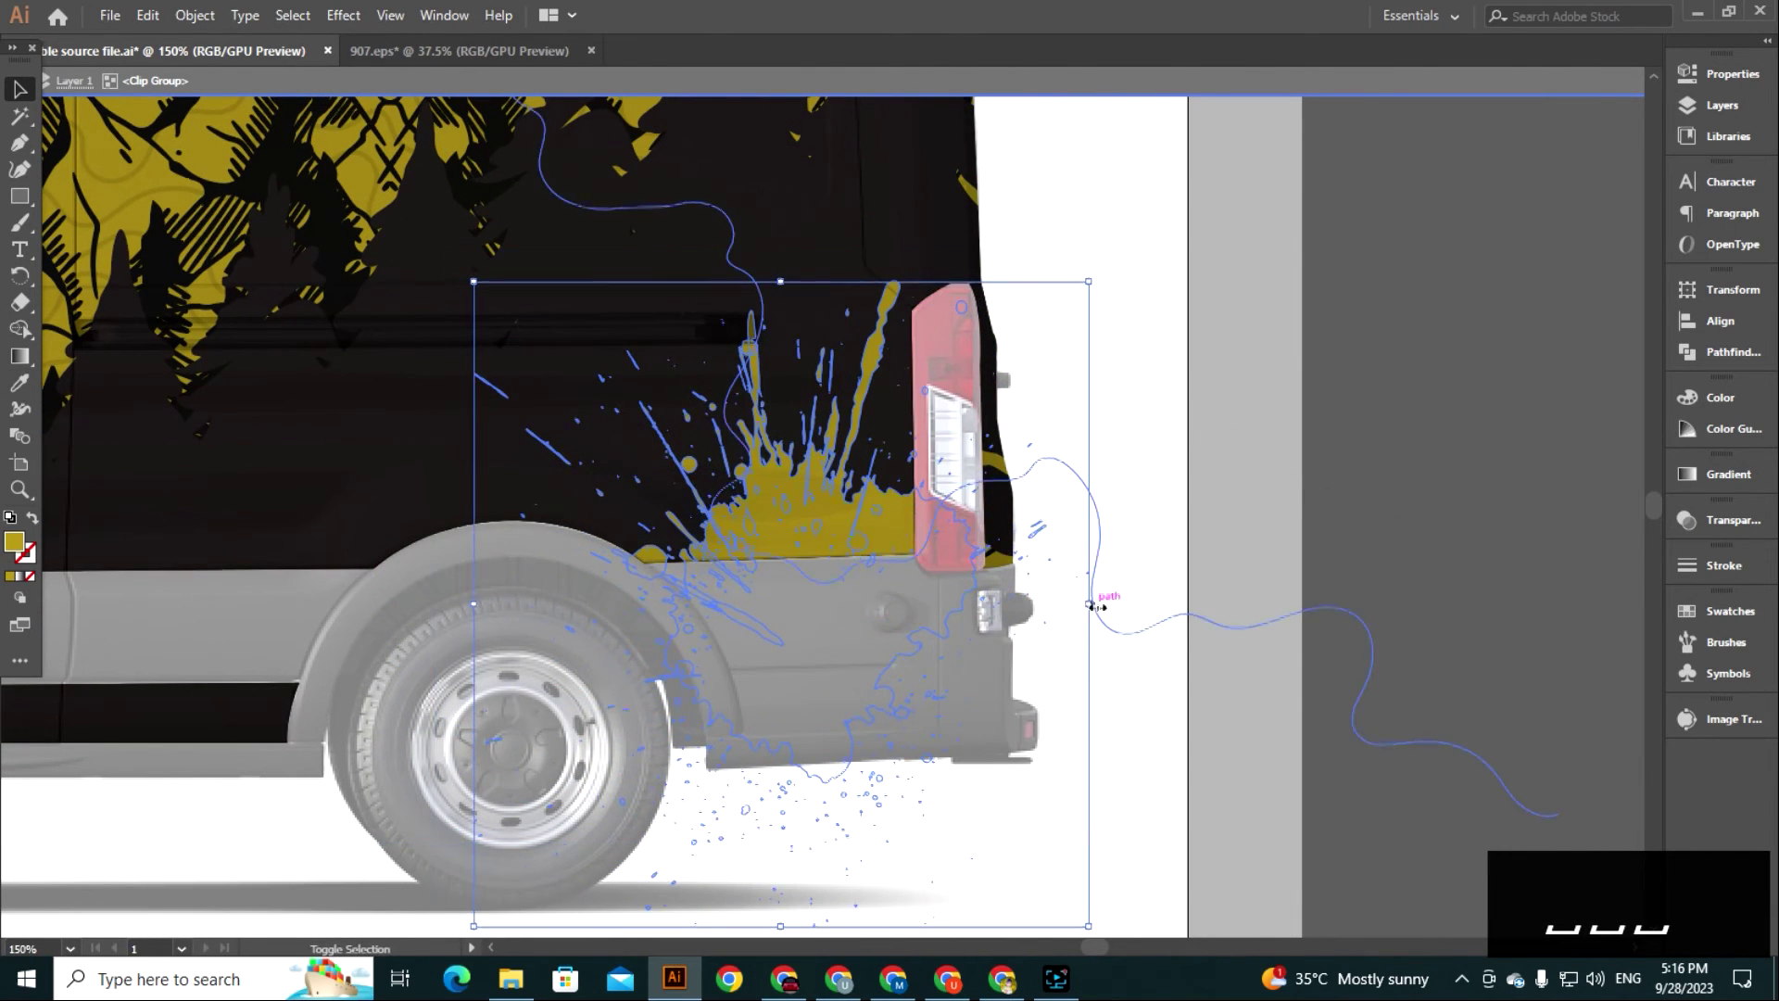
Widen the gold splatter slightly, shift it back towards the rear wheel and leave the clip group.
{"action": "left_click_drag", "start_coordinate": [1089, 604], "coordinate": [1120, 603]}
{"action": "left_click_drag", "start_coordinate": [931, 547], "coordinate": [903, 547]}
{"action": "left_click_drag", "start_coordinate": [1323, 717], "coordinate": [1473, 718]}
{"action": "key", "text": "ctrl+minus"}
{"action": "key", "text": "ctrl+minus"}
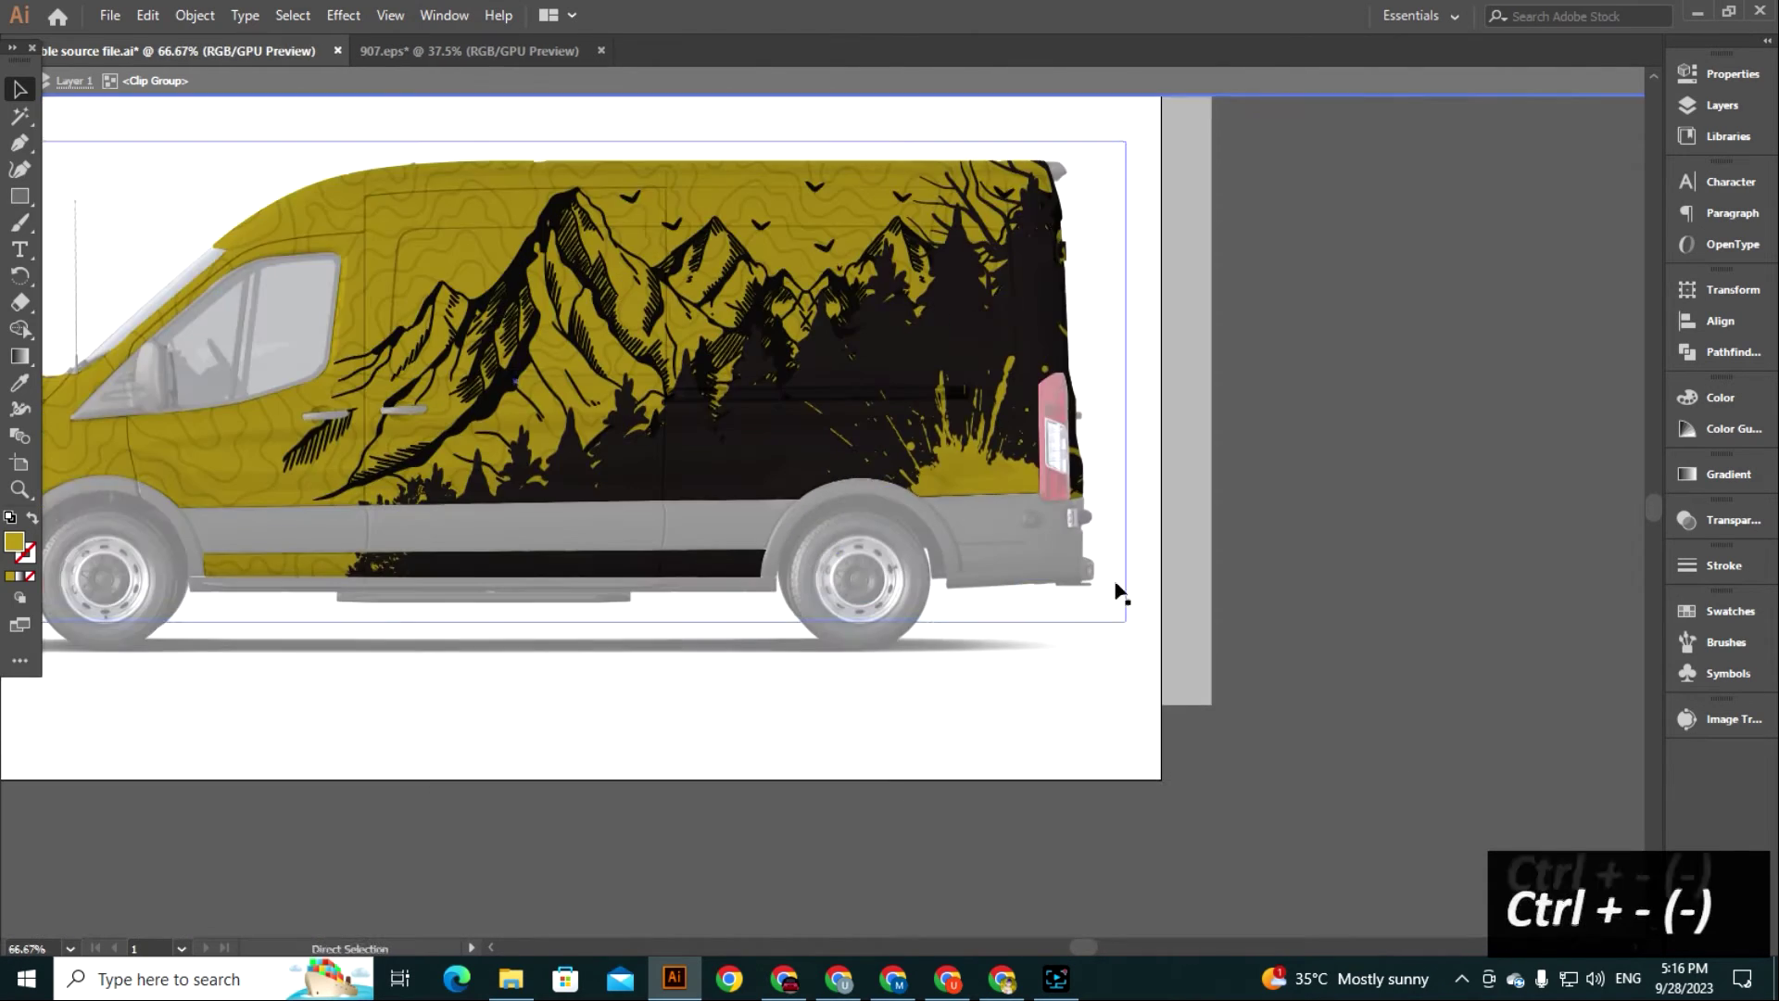
{"action": "scroll", "coordinate": [1218, 810], "scroll_direction": "up", "scroll_amount": 2}
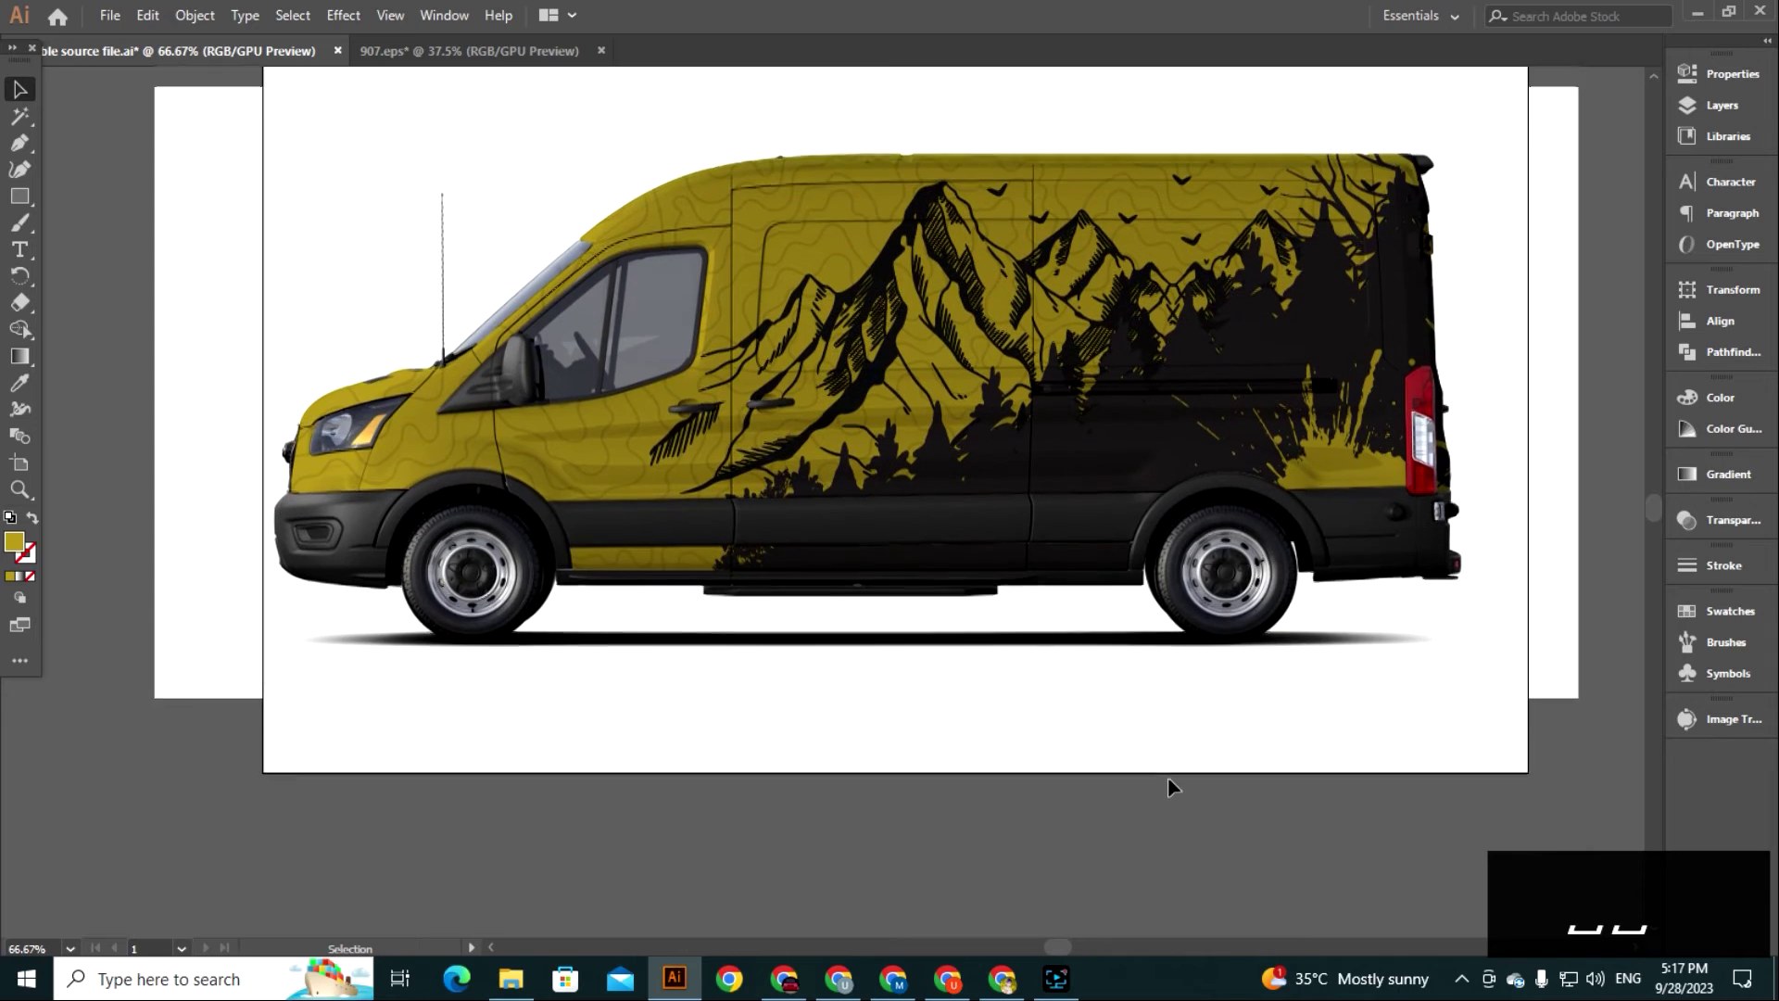
{"action": "scroll", "coordinate": [1236, 731], "scroll_direction": "up", "scroll_amount": 3}
{"action": "scroll", "coordinate": [1235, 731], "scroll_direction": "down", "scroll_amount": 2}
{"action": "left_click_drag", "start_coordinate": [1236, 731], "coordinate": [1208, 723]}
{"action": "left_click", "coordinate": [880, 482]}
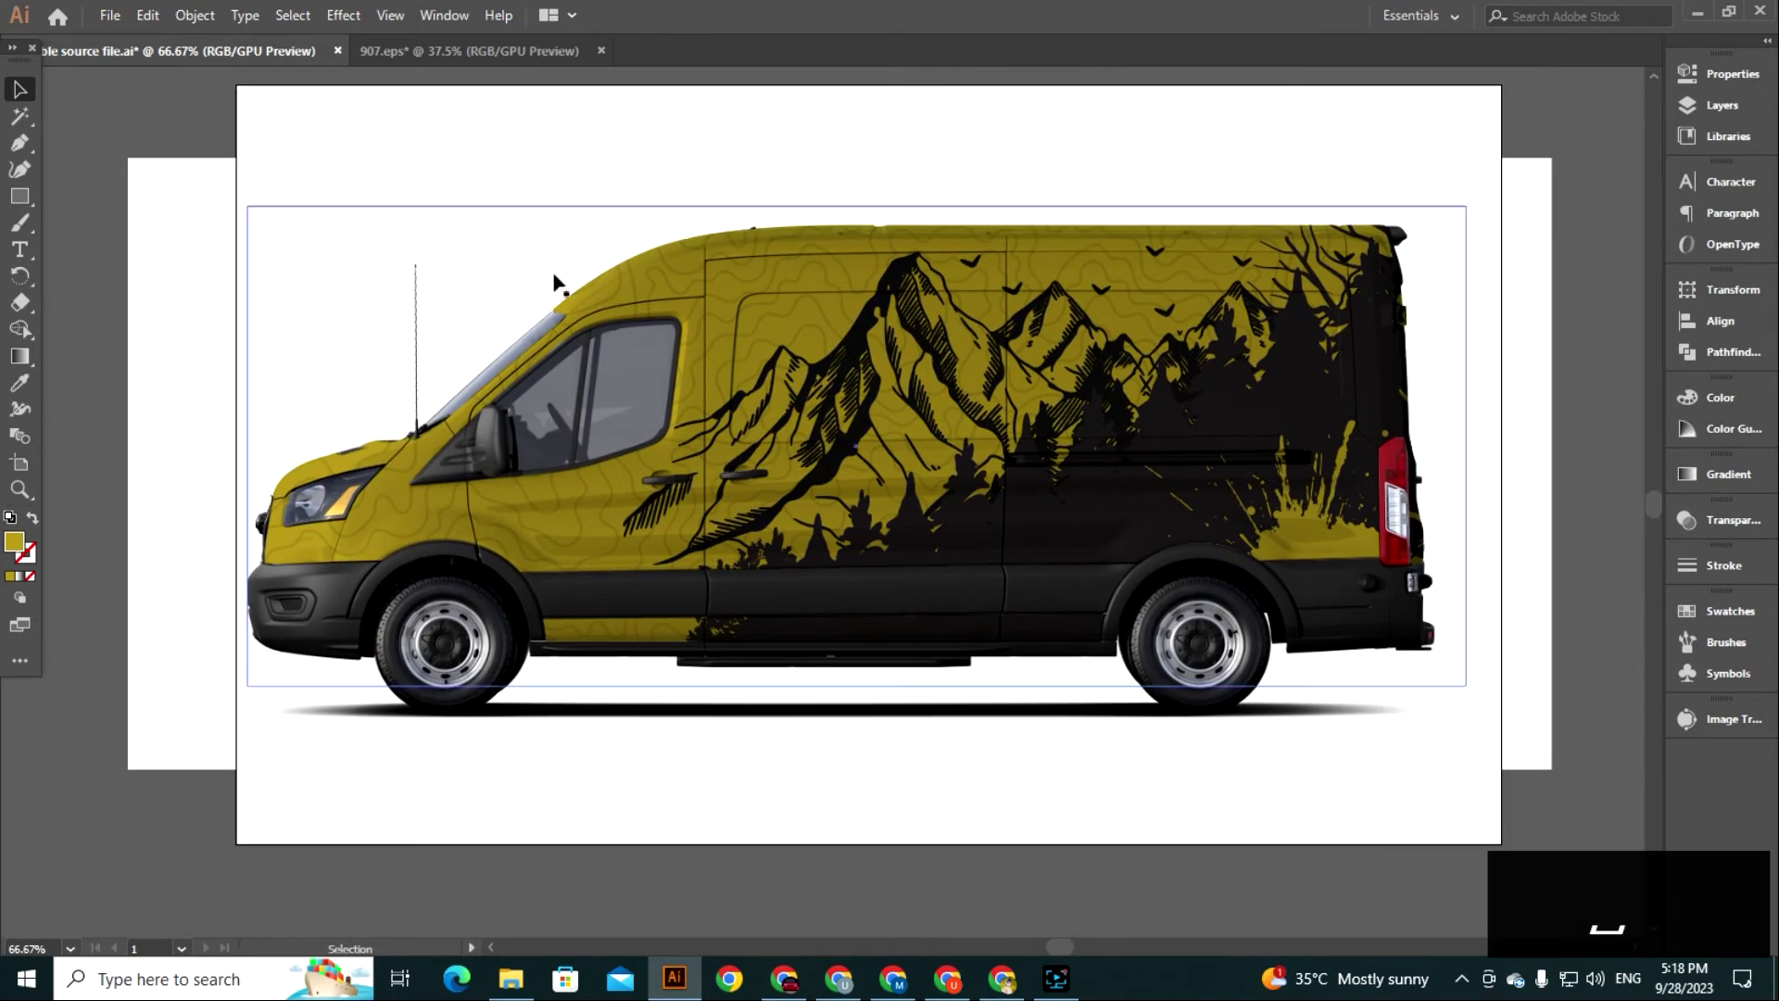
Copy the black ink splatter from 907.eps and paste it into the van's clip group.
{"action": "left_click", "coordinate": [469, 51]}
{"action": "left_click_drag", "start_coordinate": [401, 797], "coordinate": [822, 588]}
{"action": "left_click", "coordinate": [822, 794]}
{"action": "left_click", "coordinate": [601, 647]}
{"action": "key", "text": "ctrl+c"}
{"action": "left_click", "coordinate": [262, 53]}
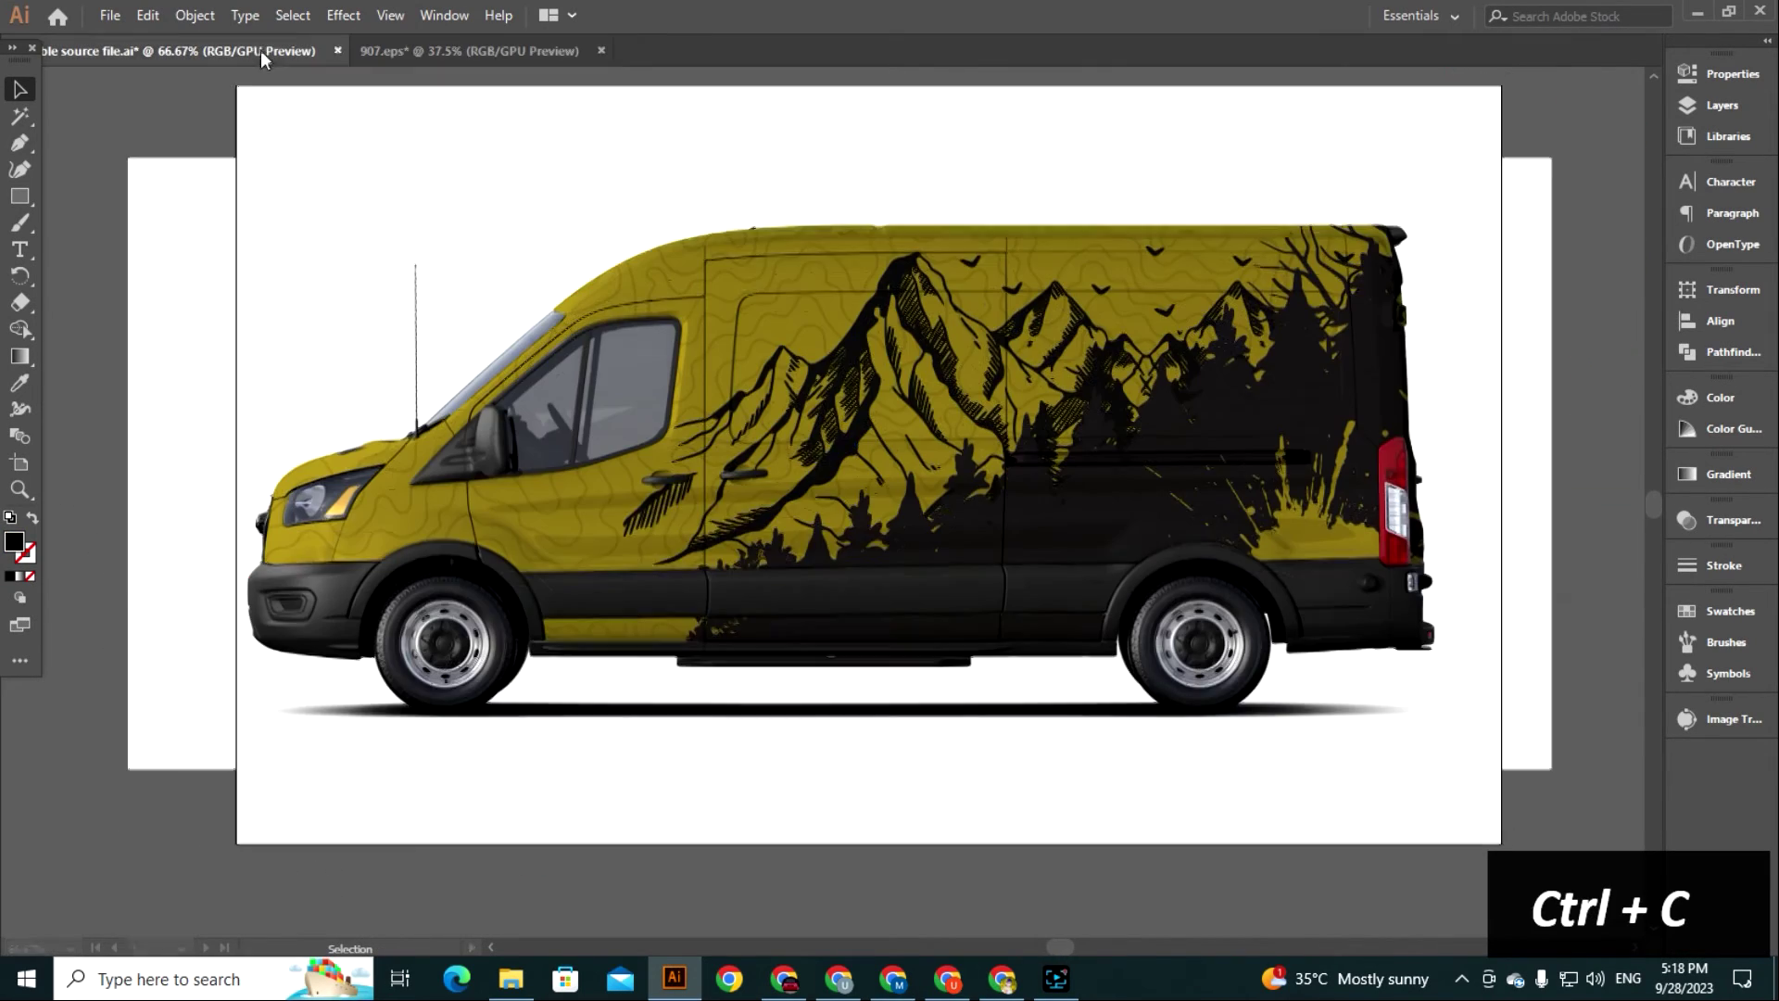
{"action": "left_click_drag", "start_coordinate": [404, 512], "coordinate": [523, 450]}
{"action": "double_click", "coordinate": [523, 450]}
{"action": "double_click", "coordinate": [469, 493]}
{"action": "scroll", "coordinate": [469, 493], "scroll_direction": "up", "scroll_amount": 2}
{"action": "key", "text": "ctrl+v"}
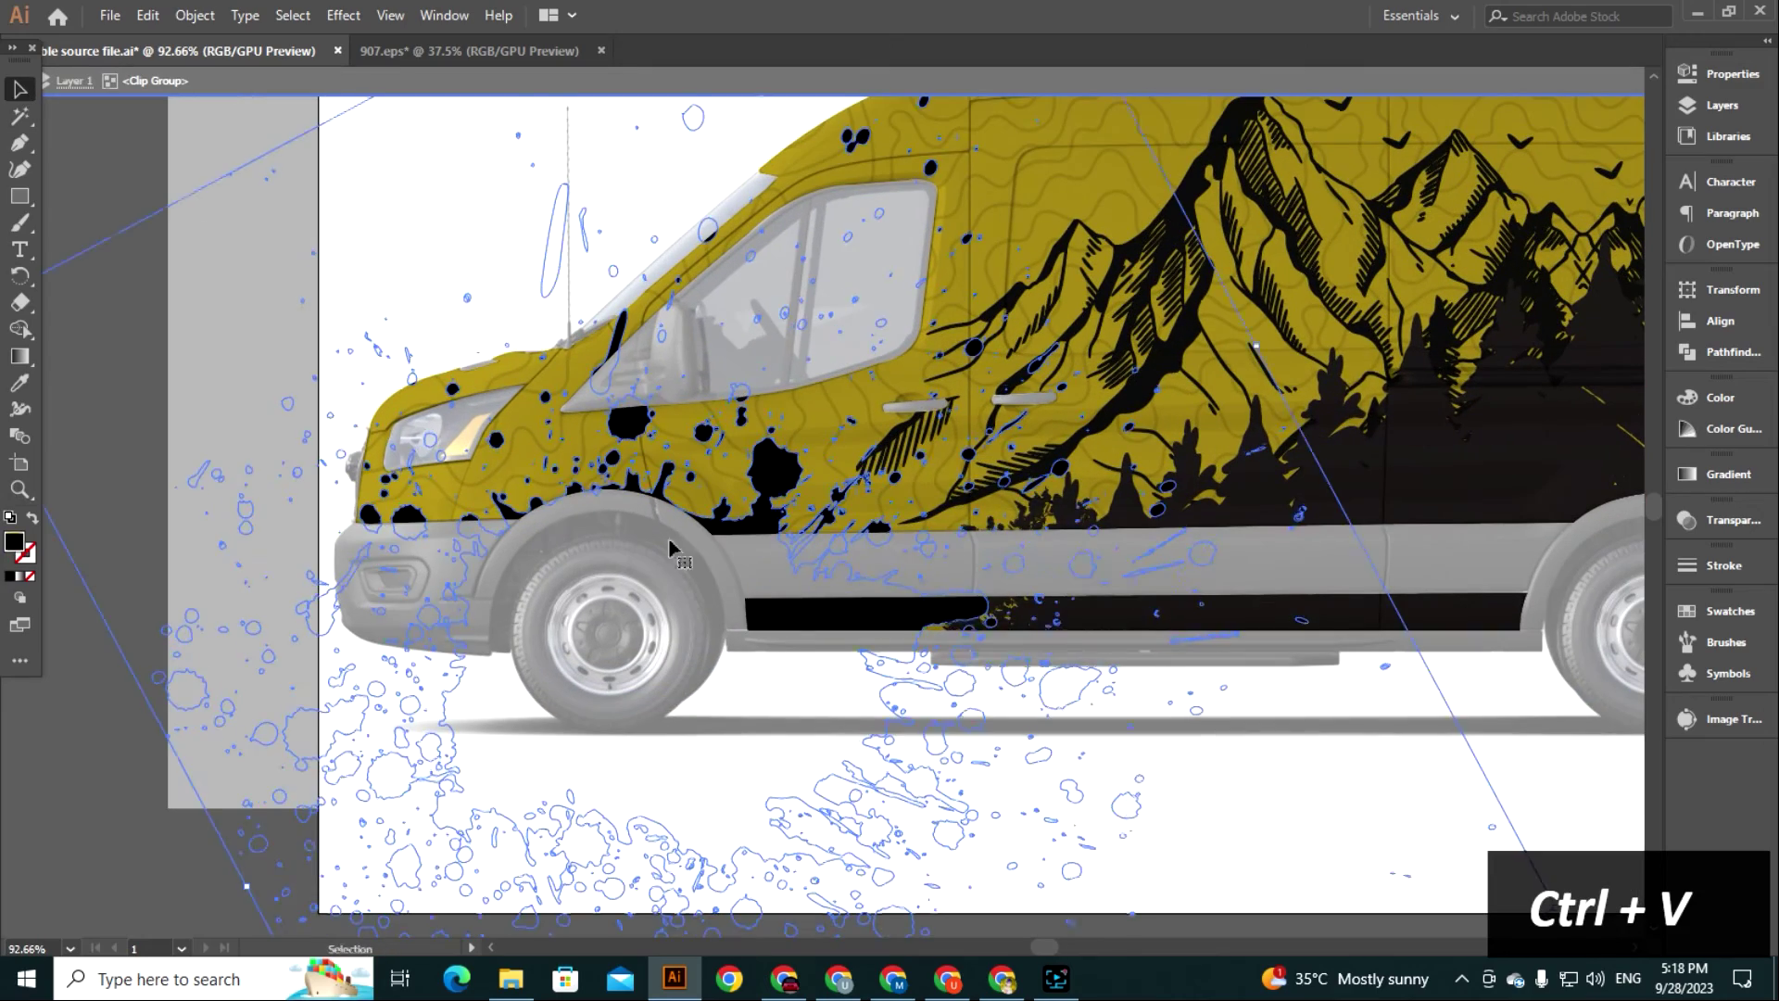
Scale down and rotate the pasted black splatter, placing it over the van's nose around the headlight.
{"action": "left_click_drag", "start_coordinate": [1258, 349], "coordinate": [915, 530]}
{"action": "left_click_drag", "start_coordinate": [810, 646], "coordinate": [517, 509]}
{"action": "left_click_drag", "start_coordinate": [731, 567], "coordinate": [414, 677]}
{"action": "left_click_drag", "start_coordinate": [495, 482], "coordinate": [366, 500]}
{"action": "left_click_drag", "start_coordinate": [628, 543], "coordinate": [628, 456]}
{"action": "left_click_drag", "start_coordinate": [286, 493], "coordinate": [321, 499]}
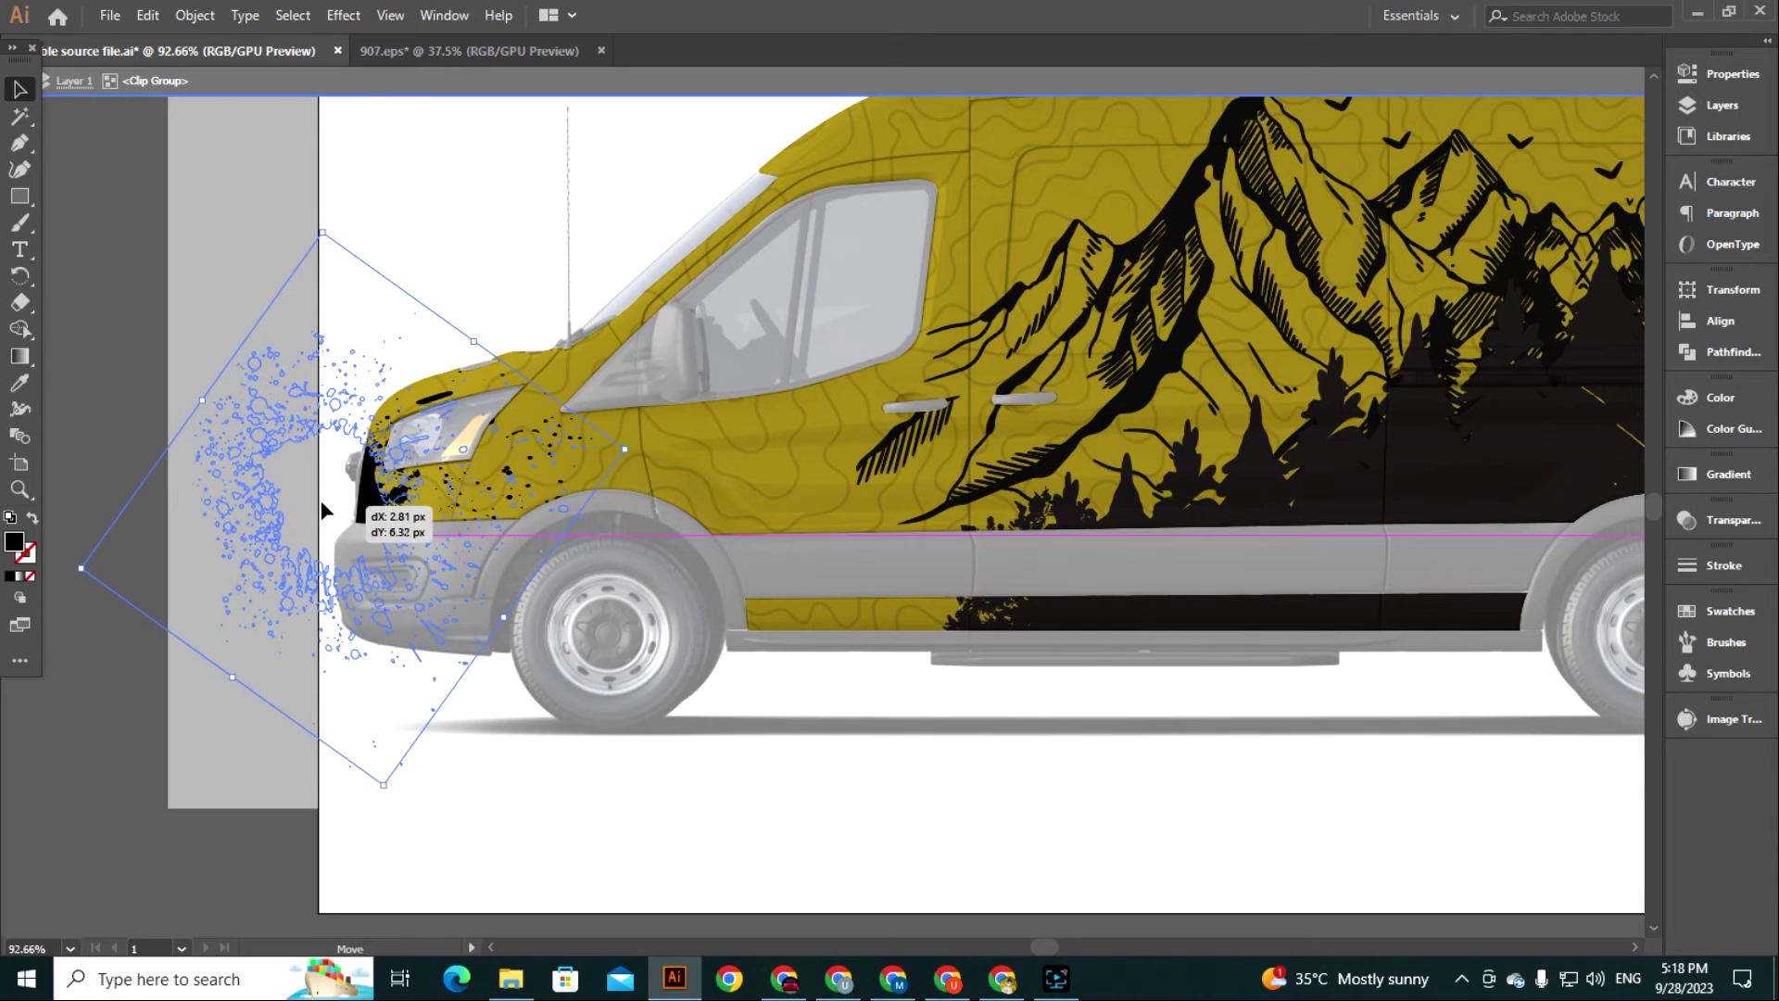
{"action": "left_click", "coordinate": [692, 768]}
{"action": "left_click_drag", "start_coordinate": [406, 545], "coordinate": [407, 547]}
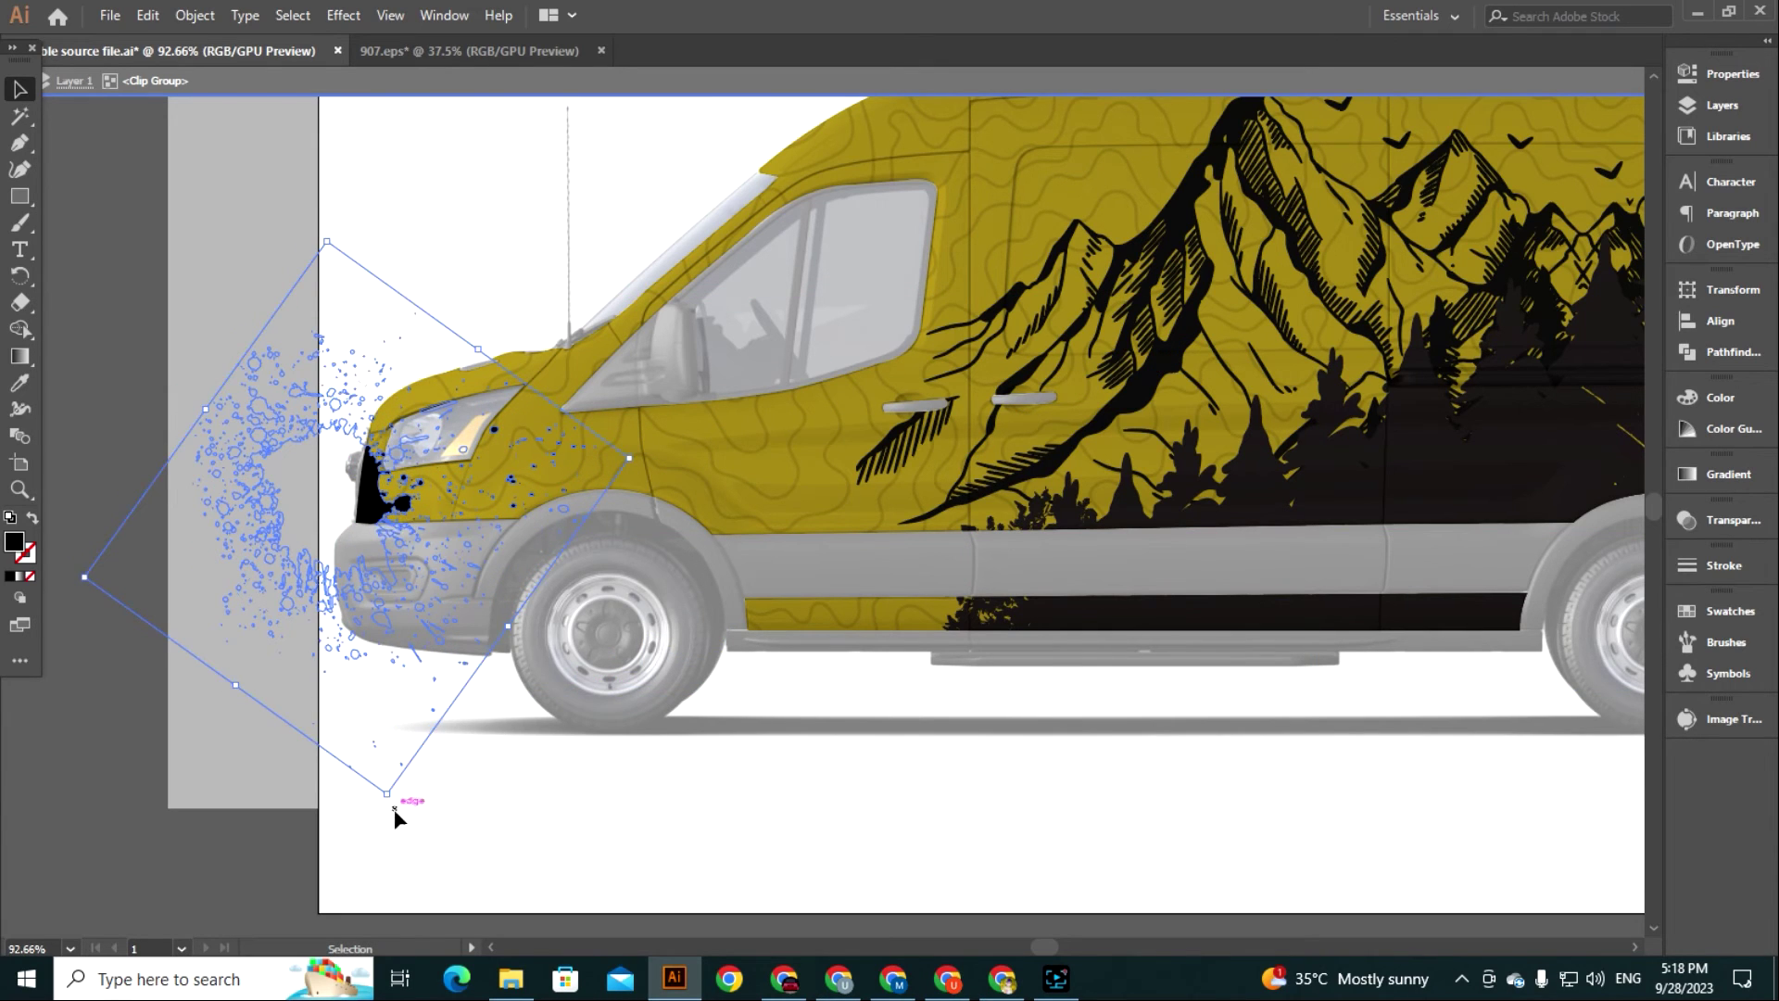
Rotate the nose splatter further and stretch it towards the front wheel arch.
{"action": "left_click_drag", "start_coordinate": [400, 809], "coordinate": [638, 608]}
{"action": "left_click_drag", "start_coordinate": [381, 578], "coordinate": [406, 555]}
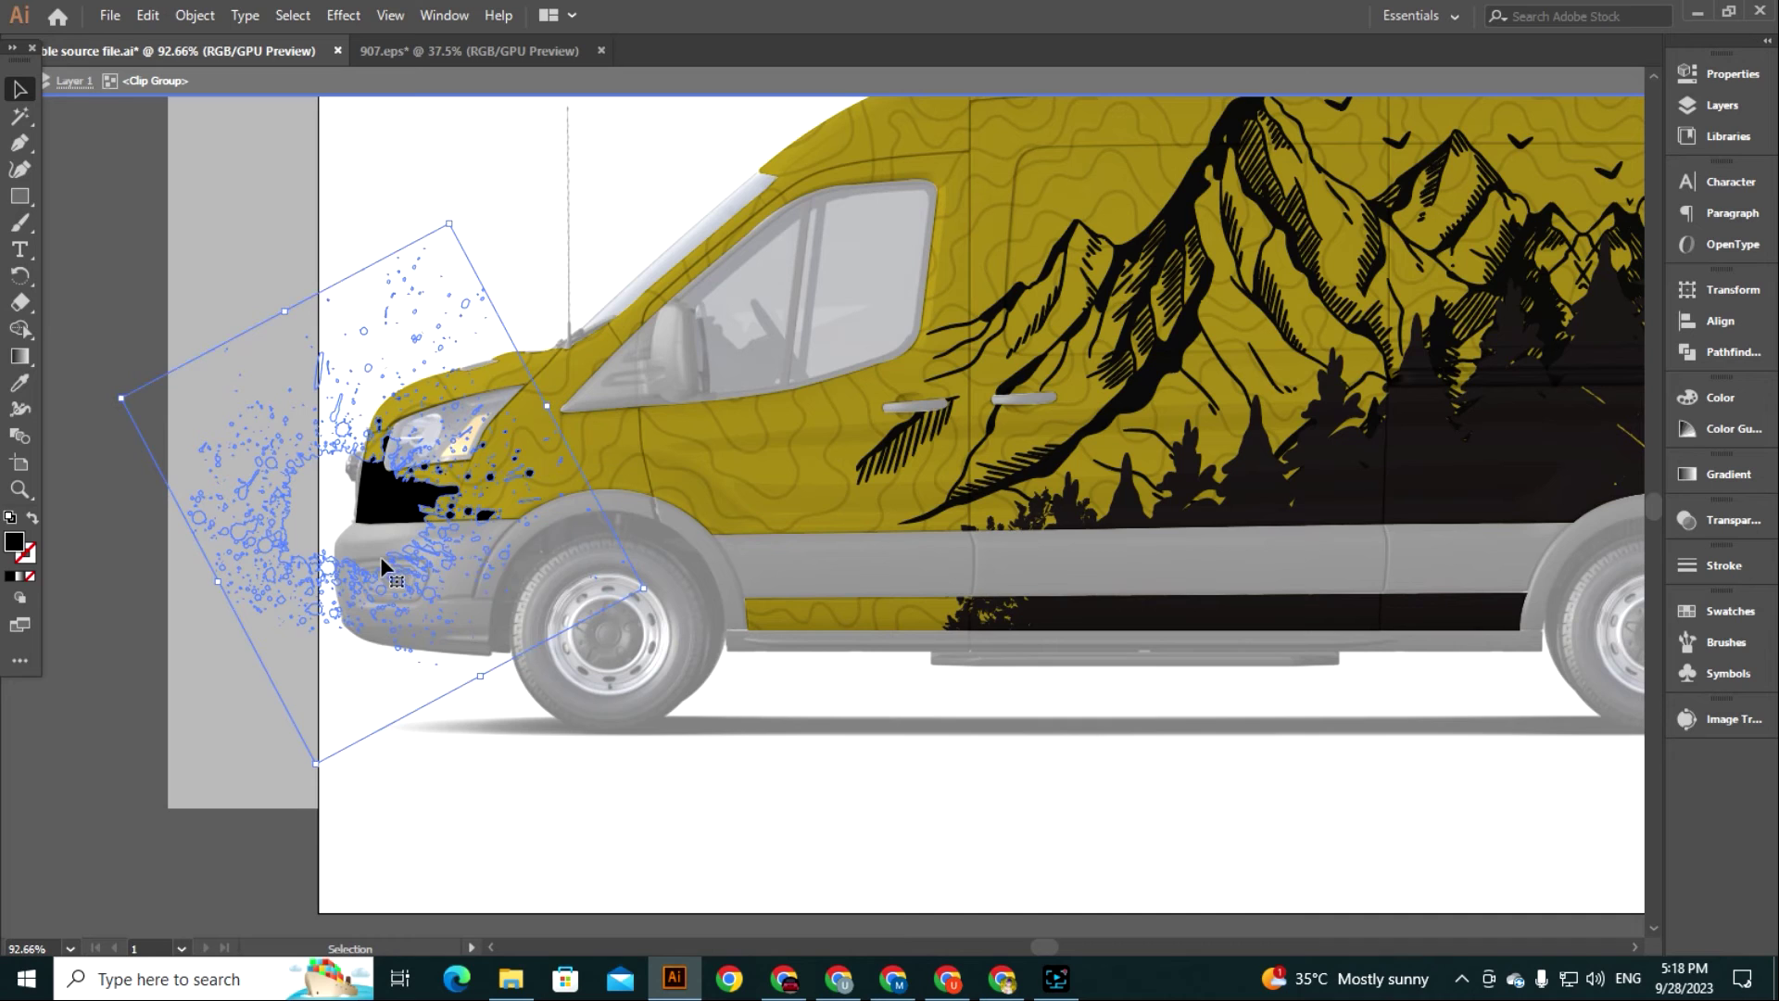
{"action": "left_click", "coordinate": [540, 830]}
{"action": "left_click_drag", "start_coordinate": [547, 407], "coordinate": [595, 381]}
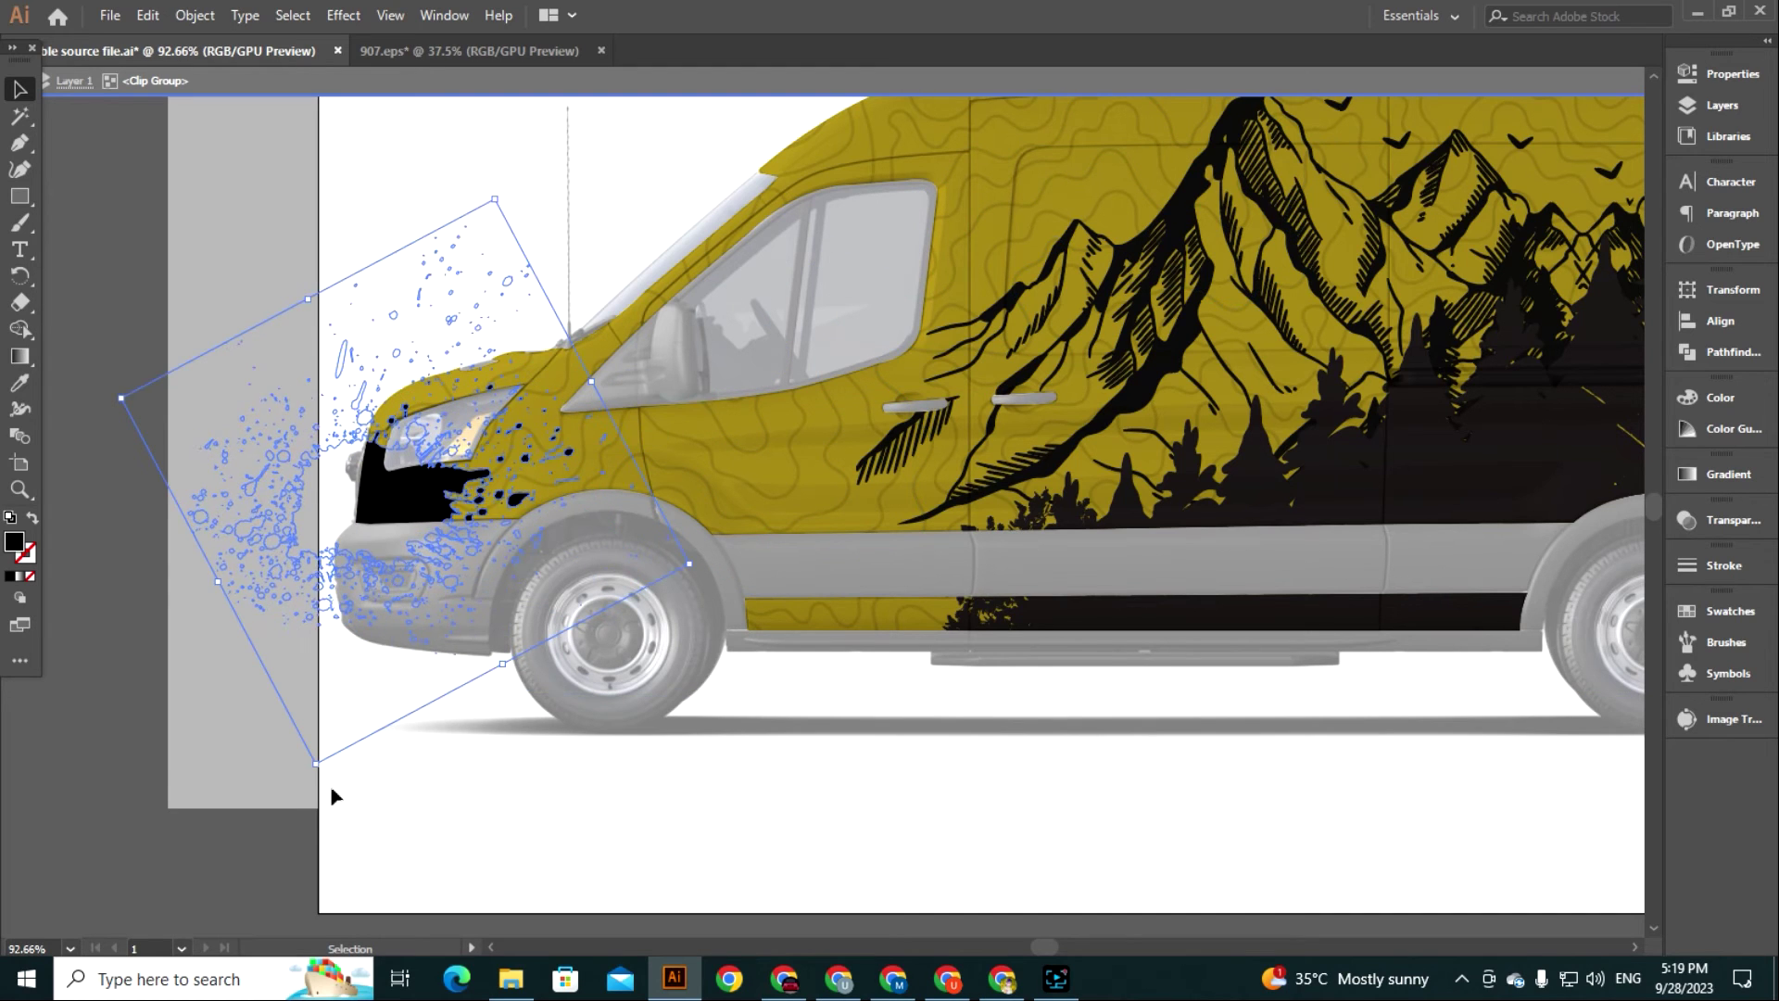
{"action": "left_click_drag", "start_coordinate": [314, 779], "coordinate": [188, 679]}
{"action": "key", "text": "ctrl+z"}
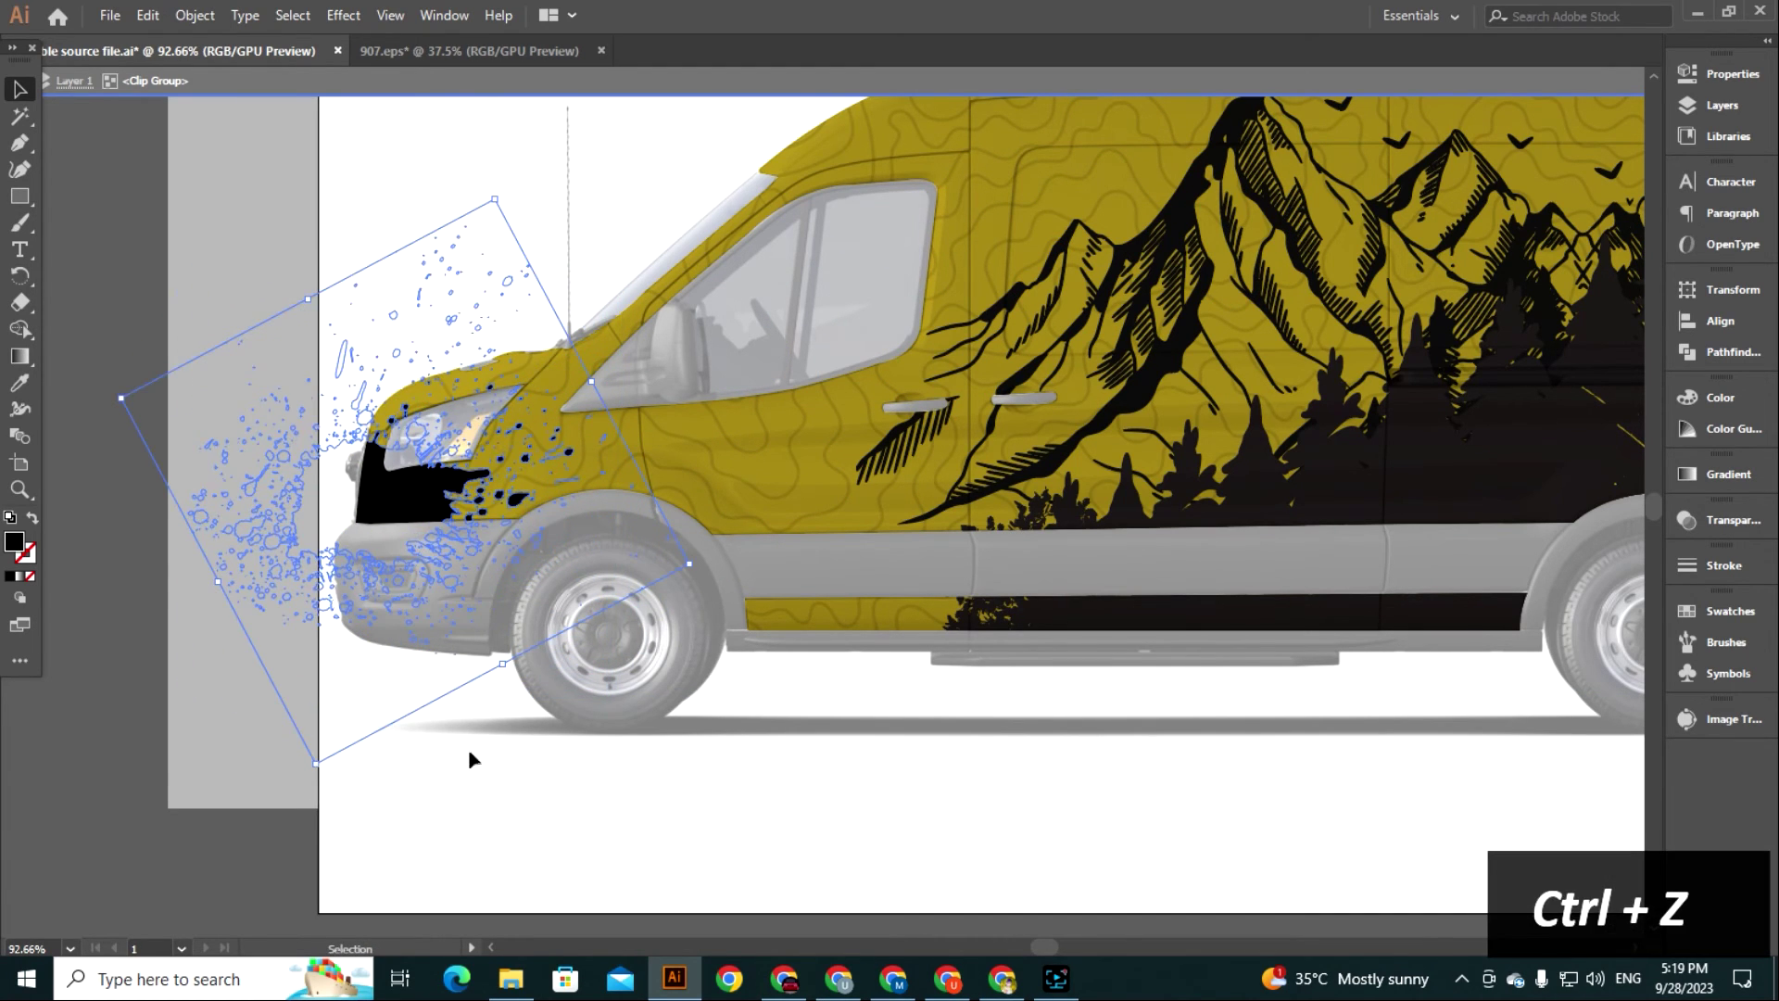
Shift the nose splatter forward and fine-tune its position below the headlight with small nudges to the right.
{"action": "left_click_drag", "start_coordinate": [395, 525], "coordinate": [370, 532]}
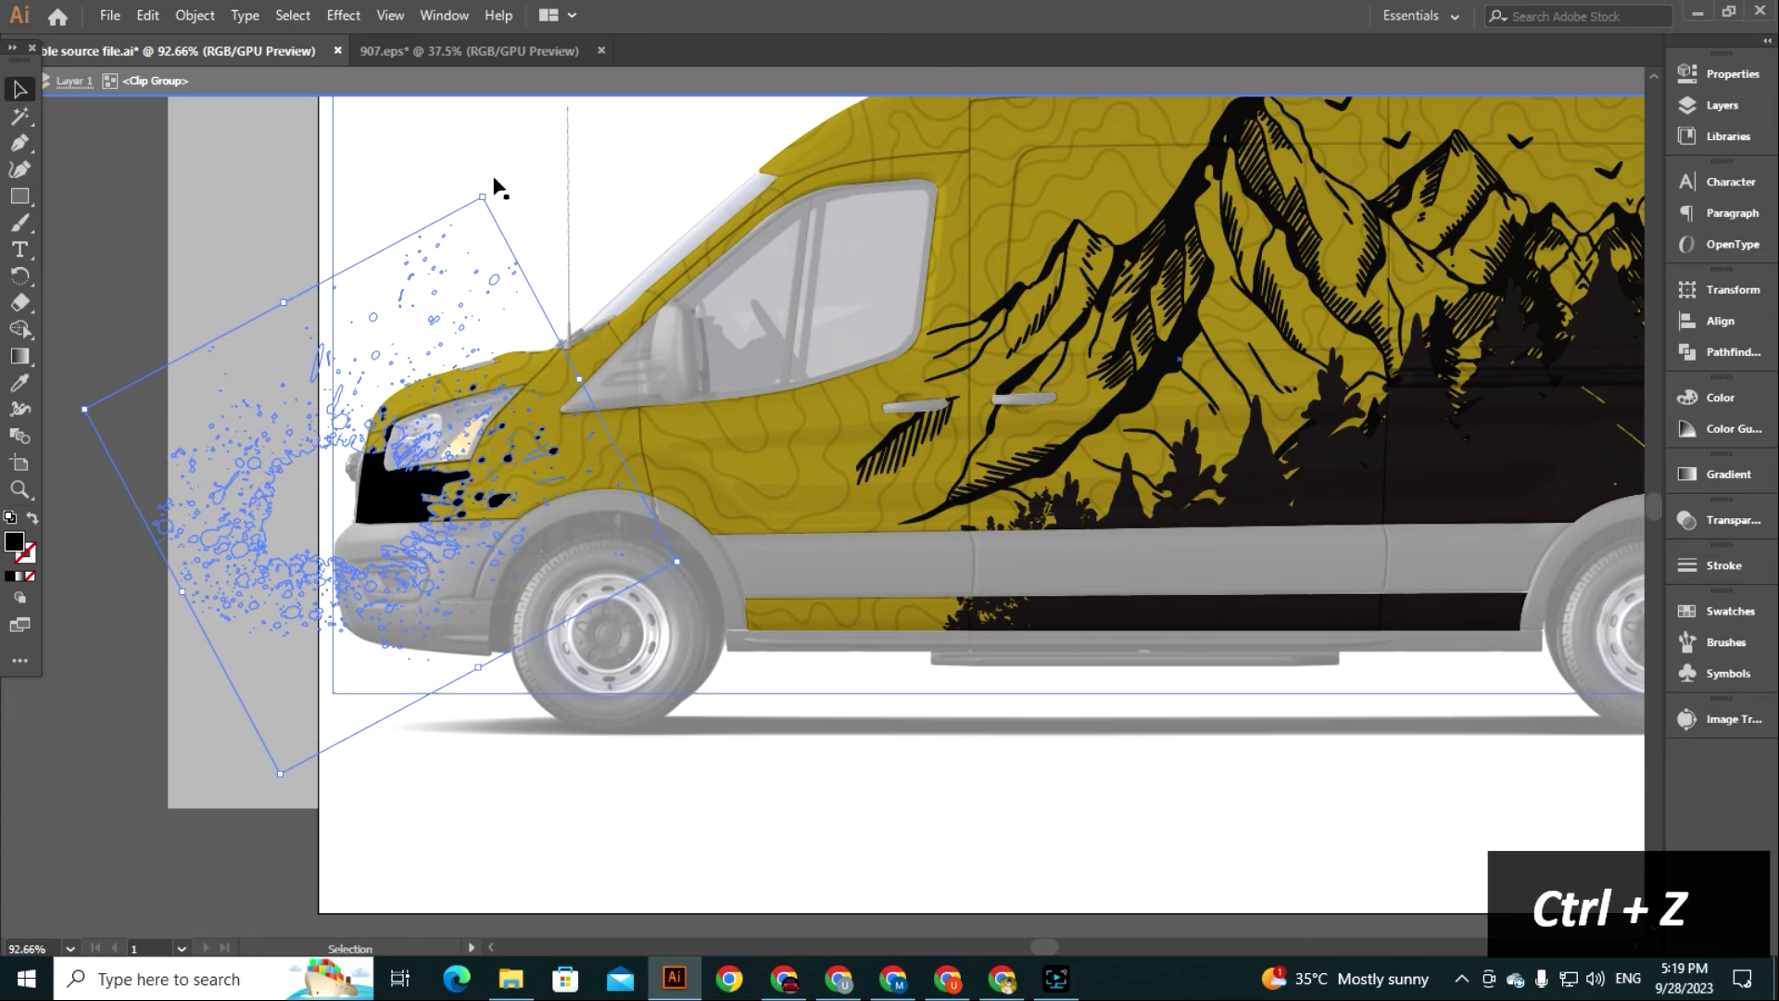
{"action": "left_click_drag", "start_coordinate": [497, 179], "coordinate": [527, 203]}
{"action": "key", "text": "ctrl+z"}
{"action": "key", "text": "Right"}
{"action": "key", "text": "Right"}
{"action": "key", "text": "Right"}
{"action": "key", "text": "Right"}
{"action": "key", "text": "Right"}
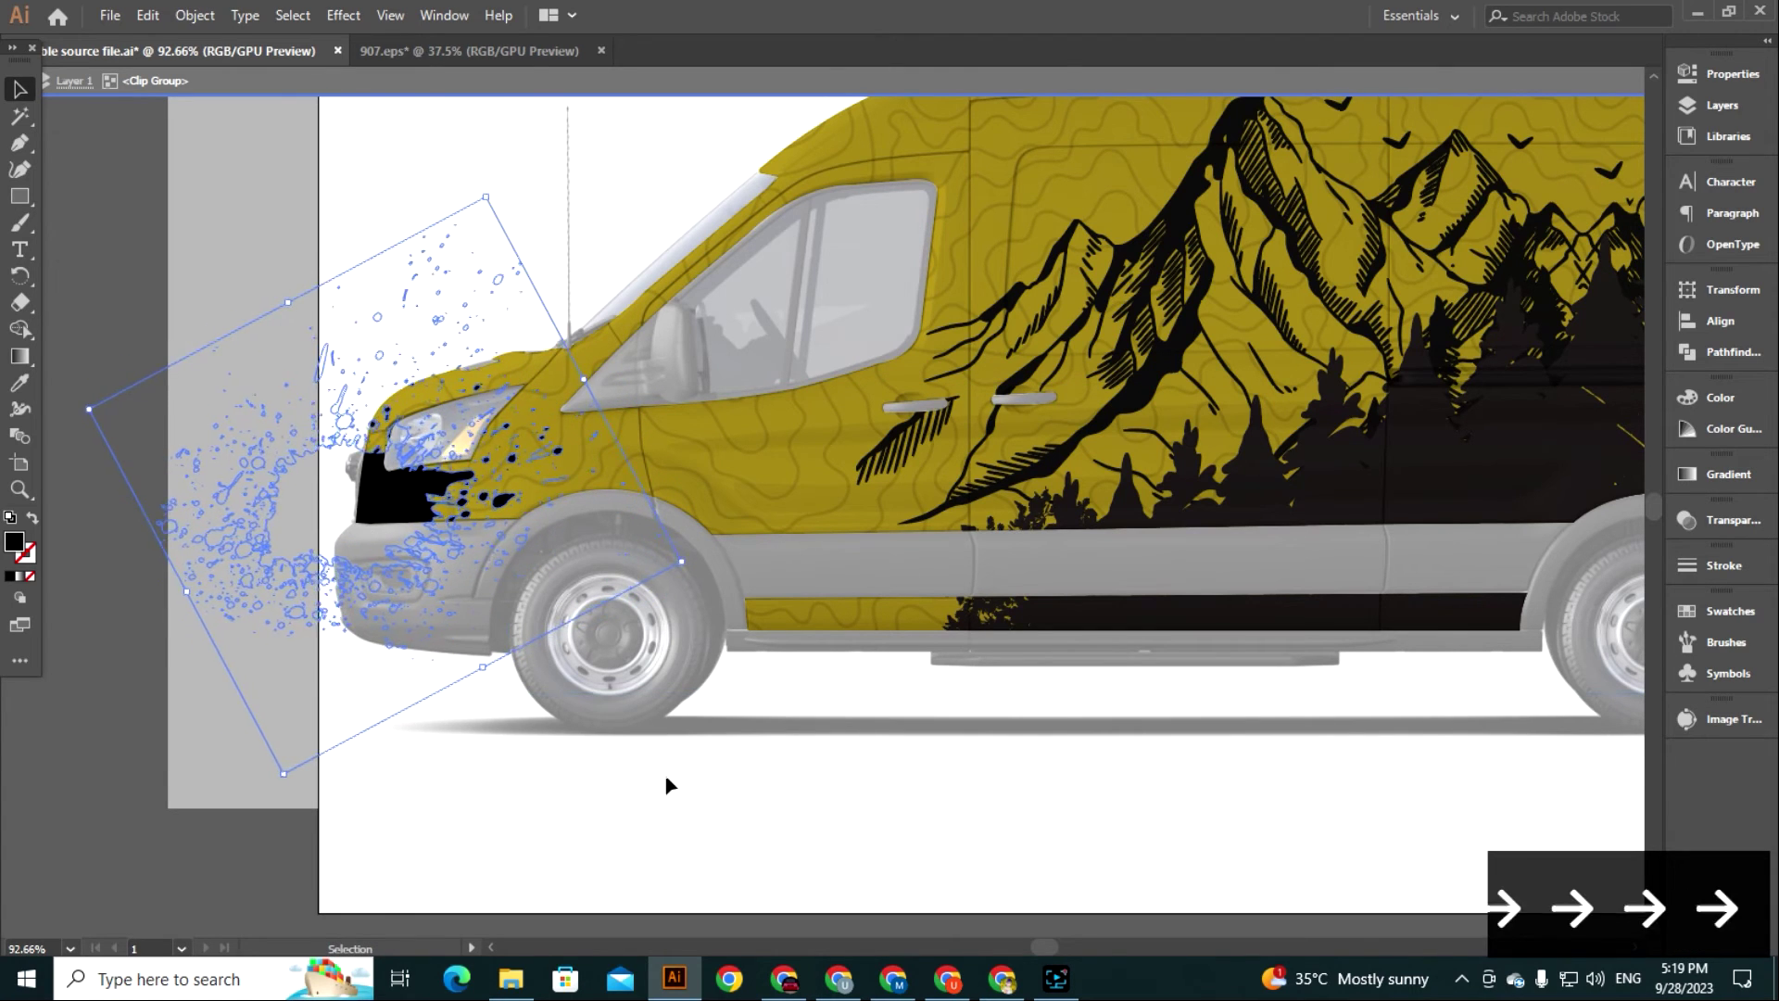
{"action": "left_click", "coordinate": [667, 786]}
Place a rotated copy of the black splatter over the gold-to-black transition on the lower side strip.
{"action": "left_click_drag", "start_coordinate": [579, 574], "coordinate": [391, 717]}
{"action": "left_click_drag", "start_coordinate": [267, 636], "coordinate": [800, 481]}
{"action": "key", "text": "Delete"}
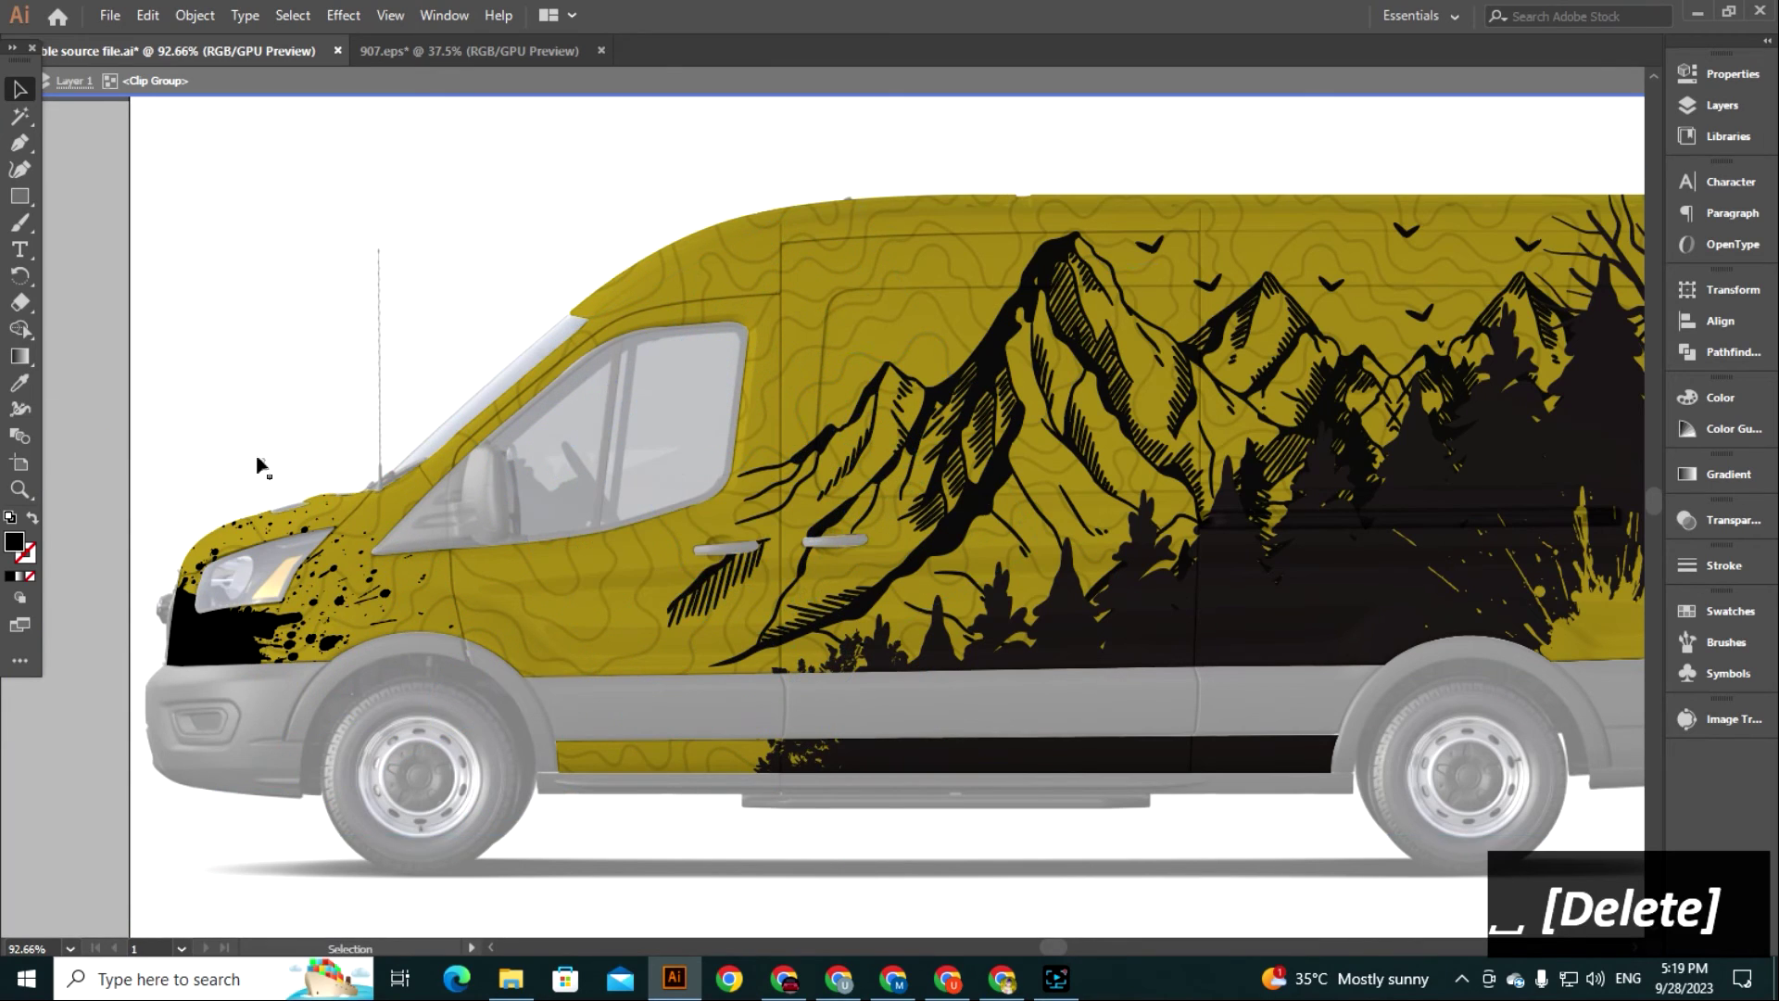
{"action": "left_click", "coordinate": [265, 630]}
{"action": "left_click_drag", "start_coordinate": [432, 750], "coordinate": [523, 545]}
{"action": "left_click_drag", "start_coordinate": [350, 519], "coordinate": [682, 735]}
{"action": "left_click_drag", "start_coordinate": [770, 664], "coordinate": [783, 627]}
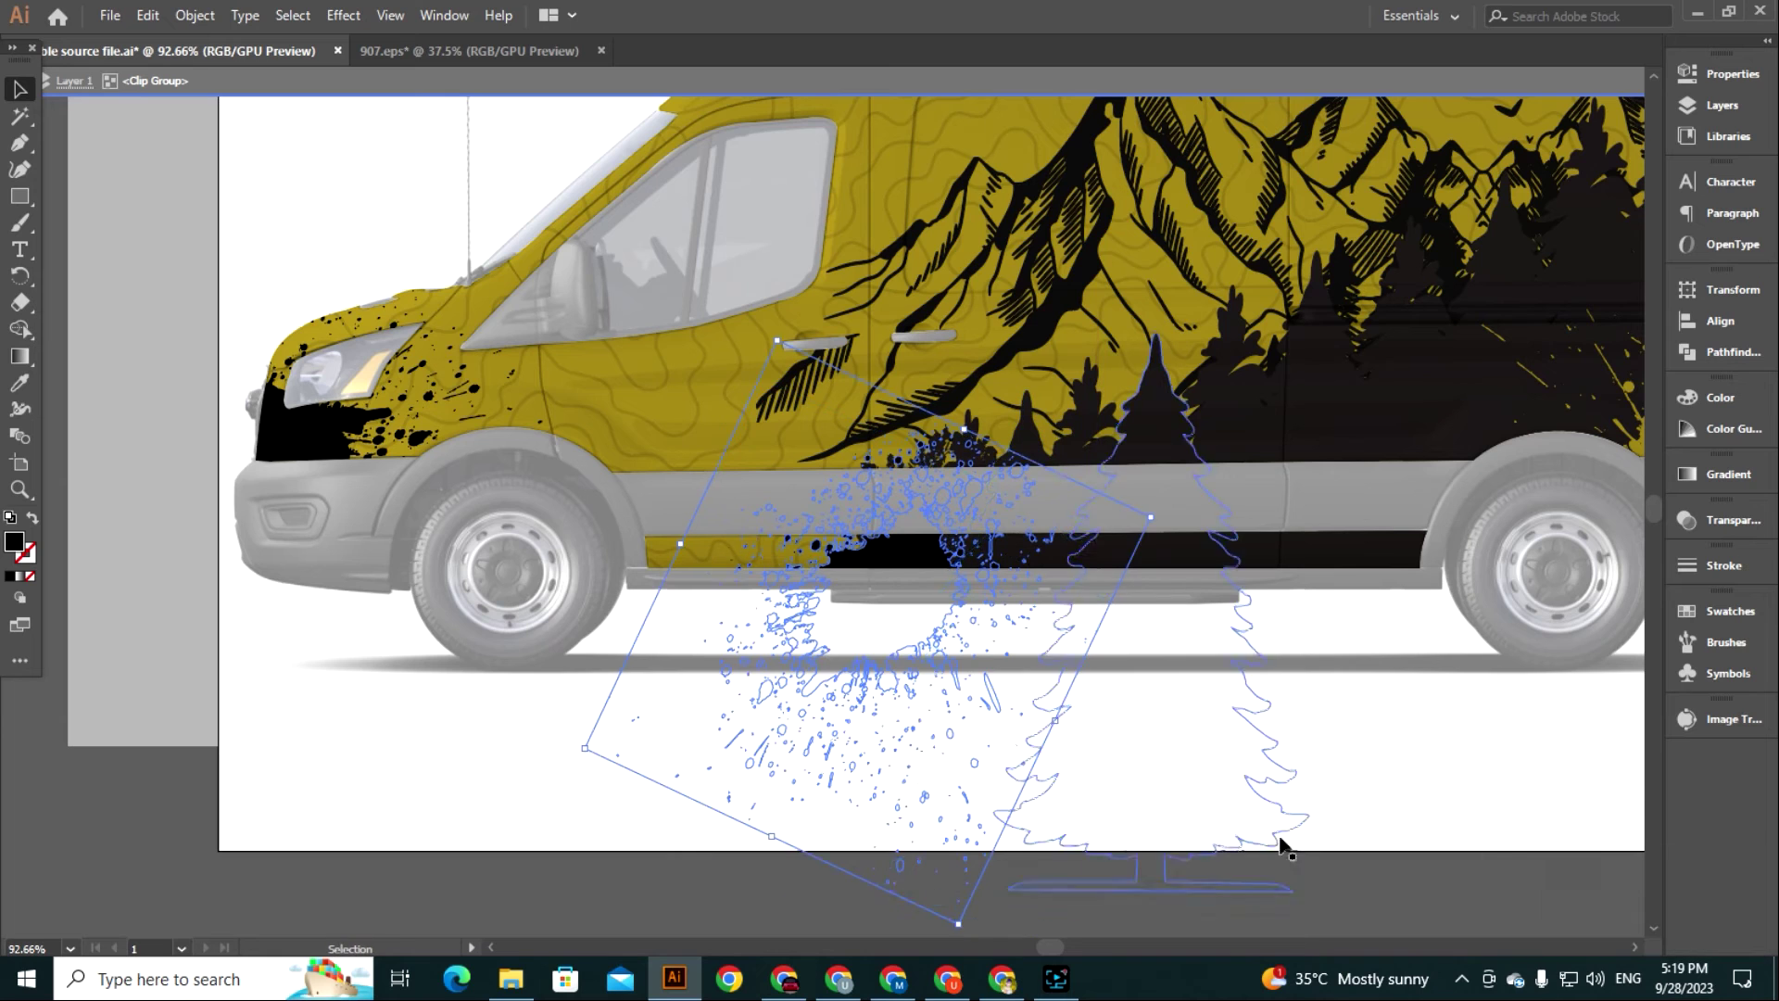
{"action": "left_click", "coordinate": [1286, 836]}
{"action": "key", "text": "ctrl+minus"}
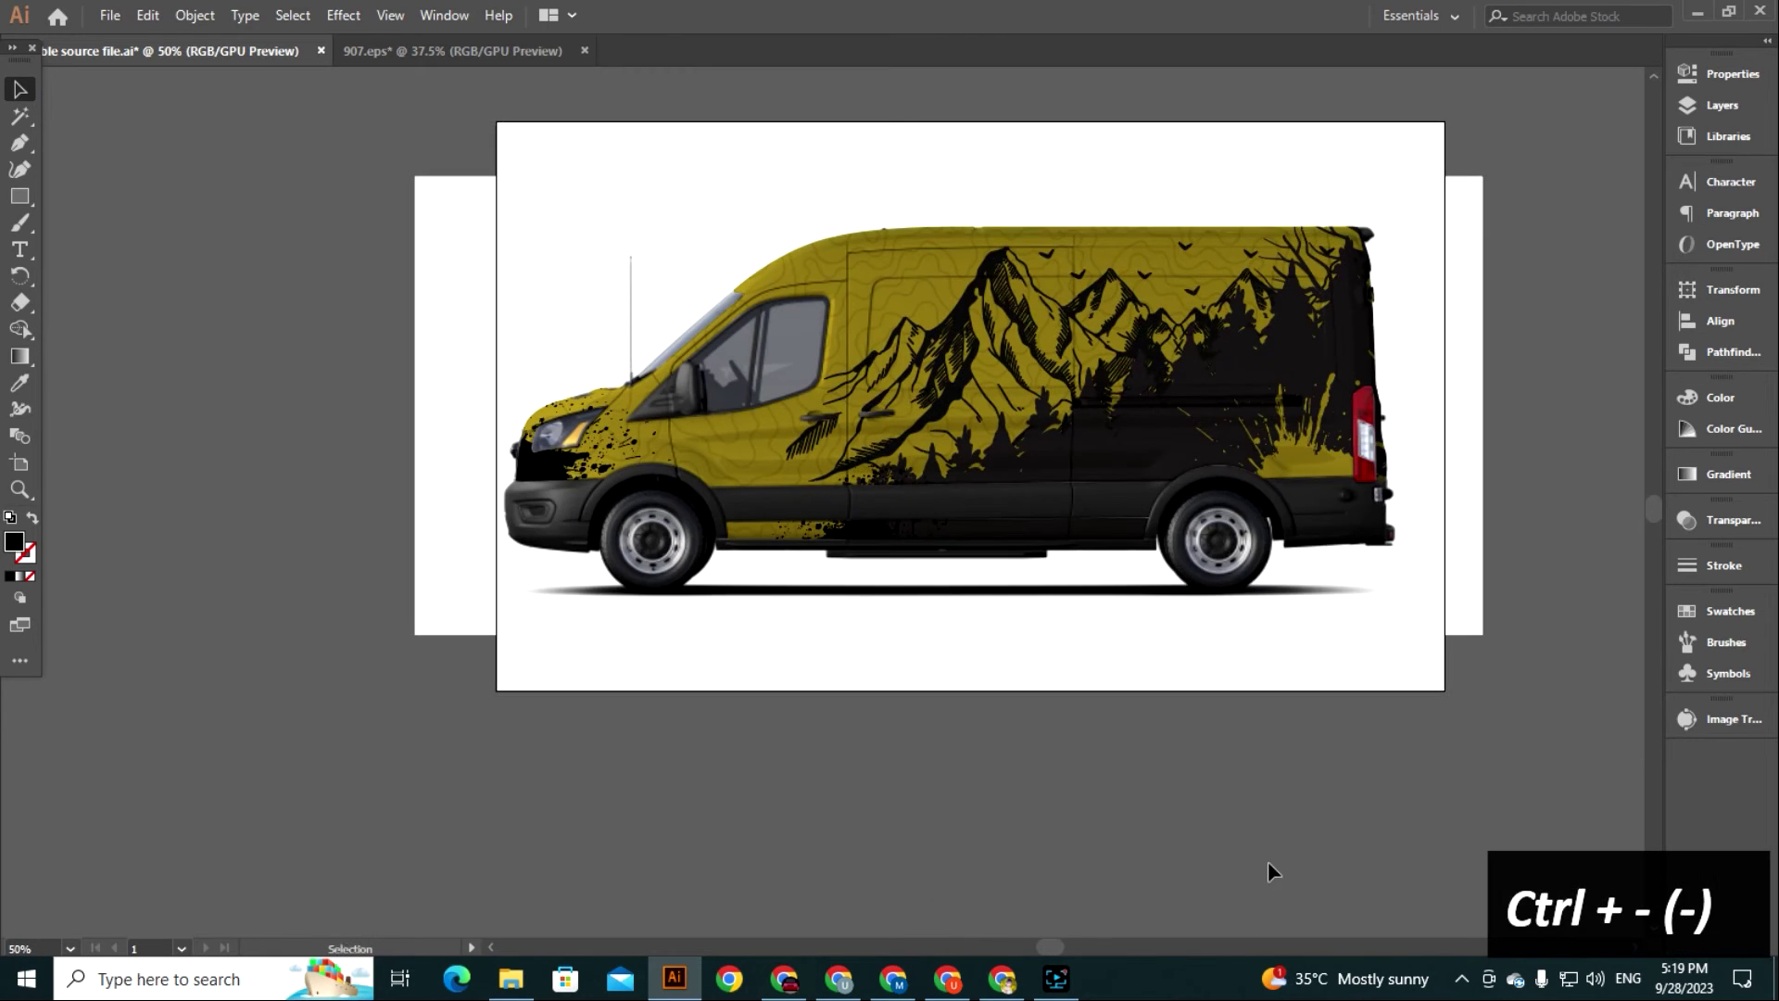
Isolate the clip group and add a rotated copy of the nose splatter over the fender above the front wheel.
{"action": "key", "text": "z"}
{"action": "left_click_drag", "start_coordinate": [394, 468], "coordinate": [482, 468]}
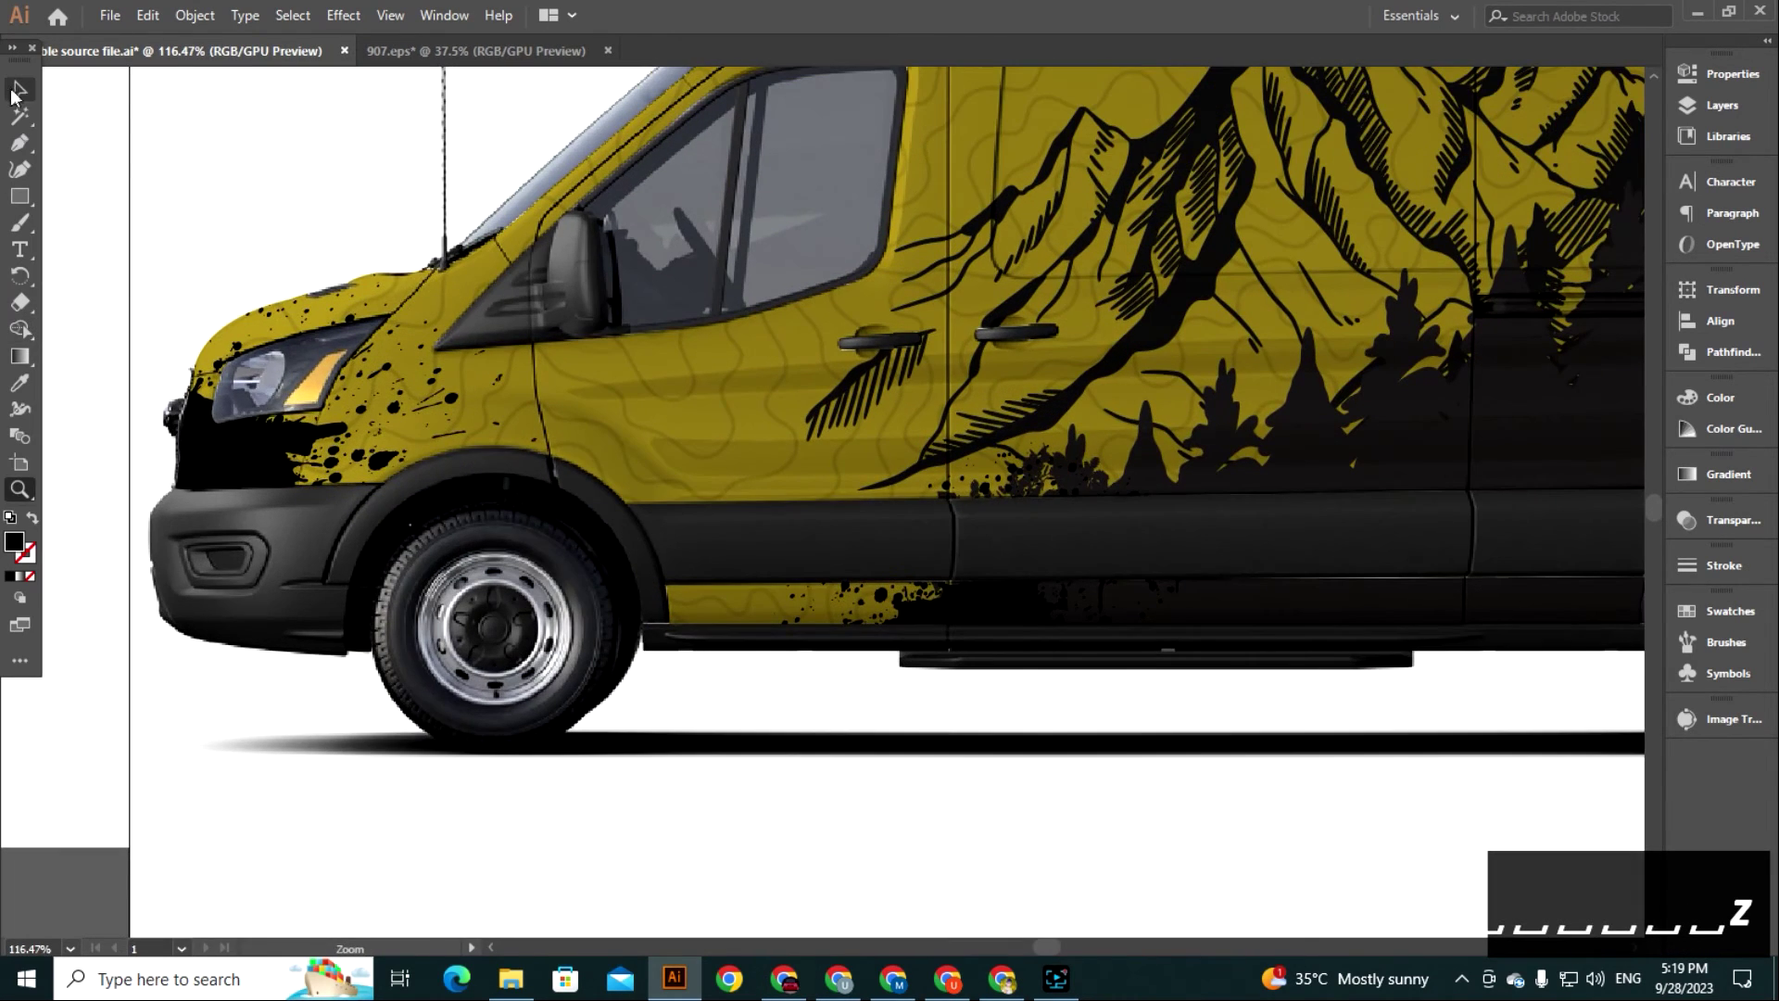
{"action": "left_click", "coordinate": [20, 90]}
{"action": "right_click", "coordinate": [306, 432]}
{"action": "left_click", "coordinate": [408, 592]}
{"action": "left_click", "coordinate": [313, 433]}
{"action": "left_click_drag", "start_coordinate": [621, 542], "coordinate": [198, 363]}
{"action": "left_click_drag", "start_coordinate": [285, 444], "coordinate": [163, 452]}
{"action": "left_click_drag", "start_coordinate": [212, 482], "coordinate": [593, 532]}
{"action": "left_click", "coordinate": [909, 762]}
{"action": "left_click", "coordinate": [959, 780]}
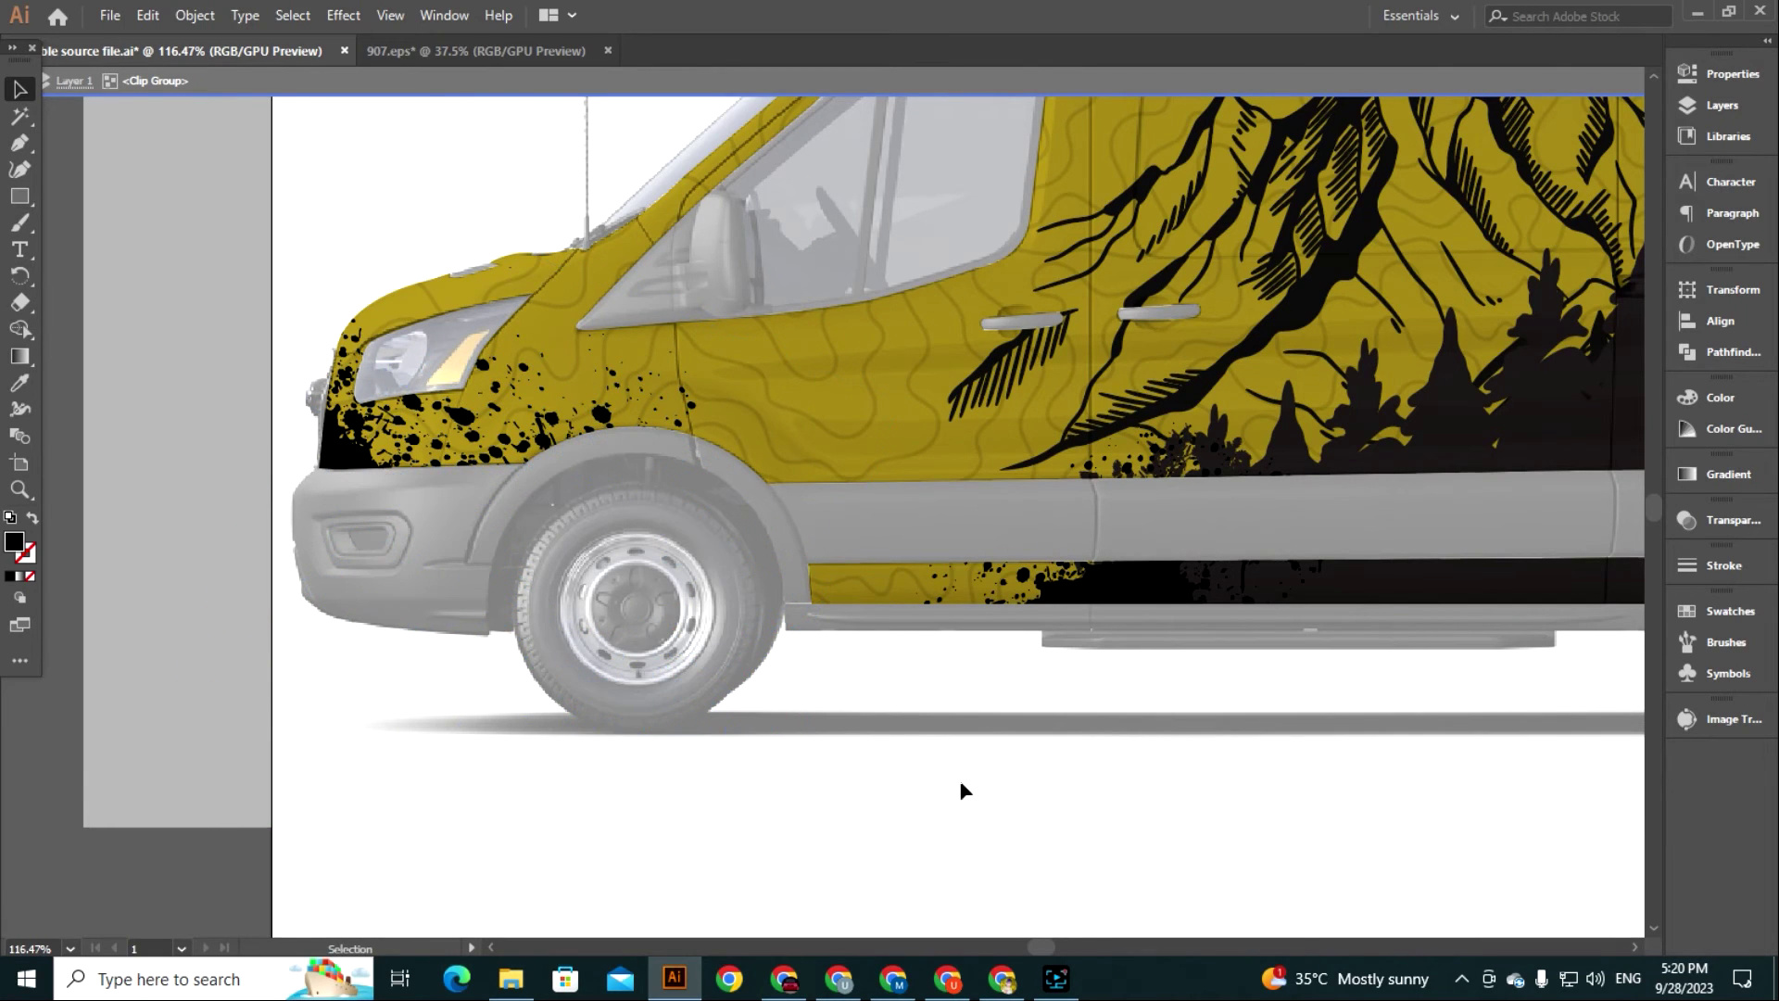
Duplicate the fender splatter and place the copy over the hood and windshield base.
{"action": "double_click", "coordinate": [959, 780]}
{"action": "left_click", "coordinate": [671, 575]}
{"action": "double_click", "coordinate": [671, 574]}
{"action": "left_click", "coordinate": [567, 432]}
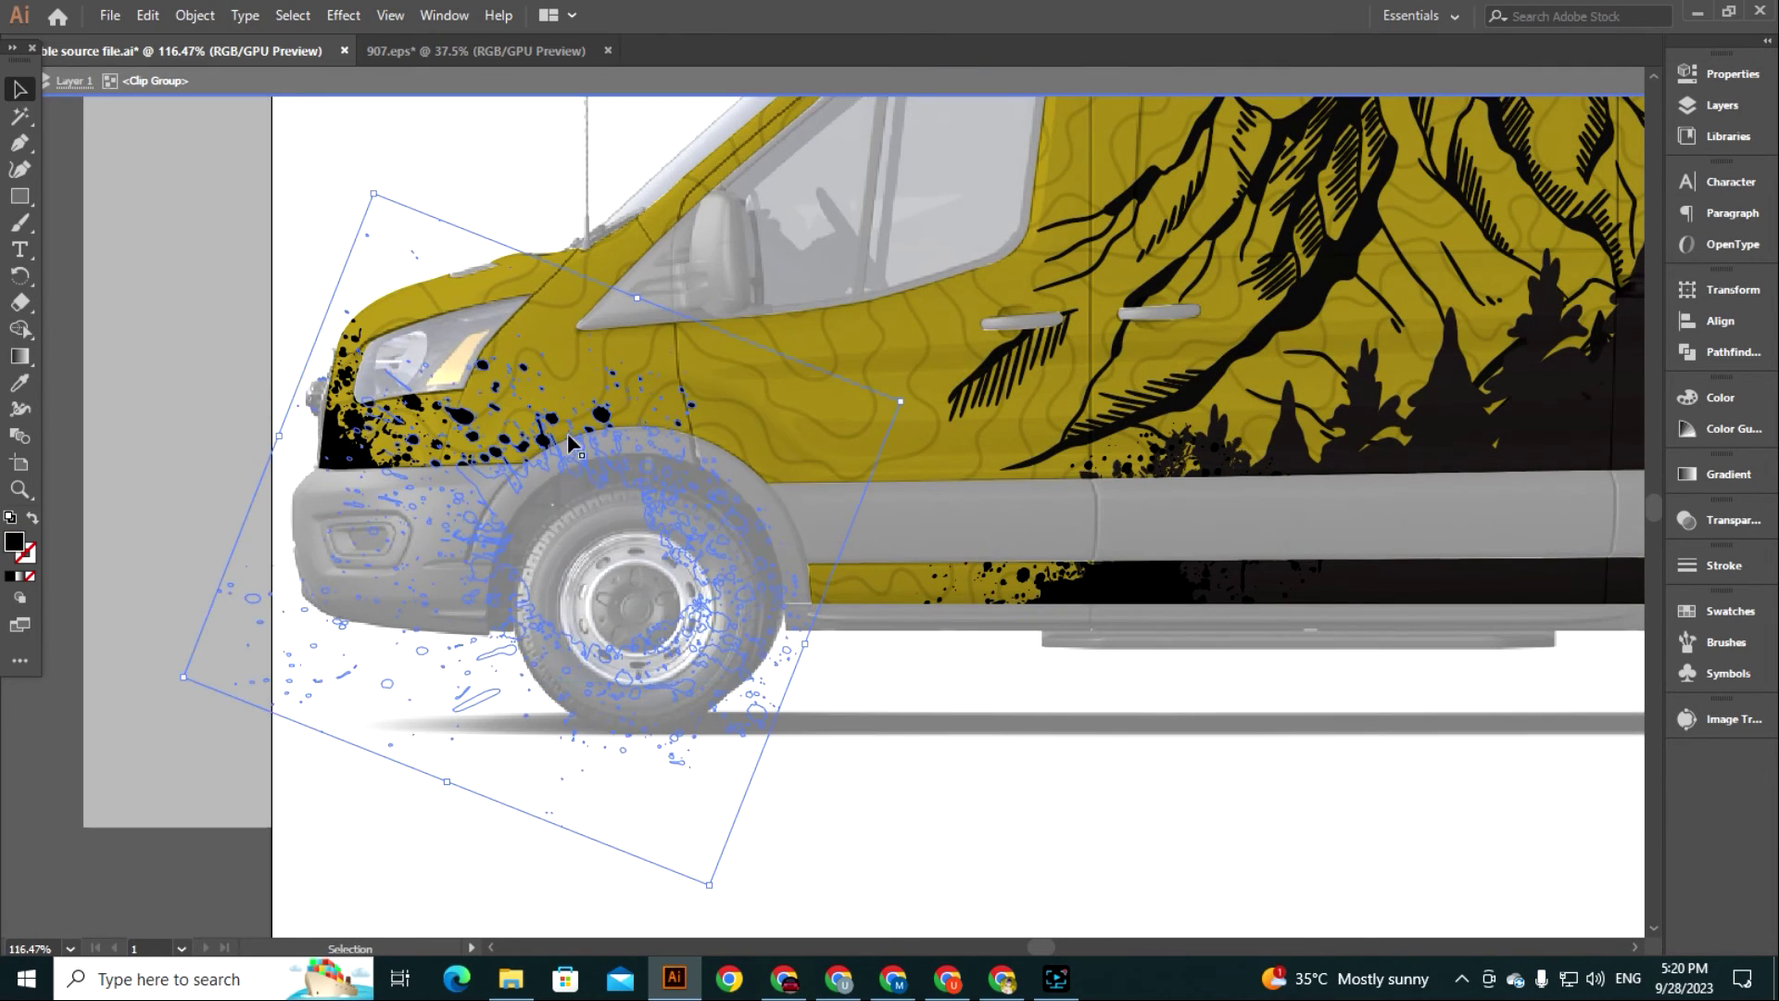
{"action": "left_click_drag", "start_coordinate": [635, 593], "coordinate": [409, 360]}
{"action": "key", "text": "ctrl+z"}
{"action": "left_click", "coordinate": [241, 756]}
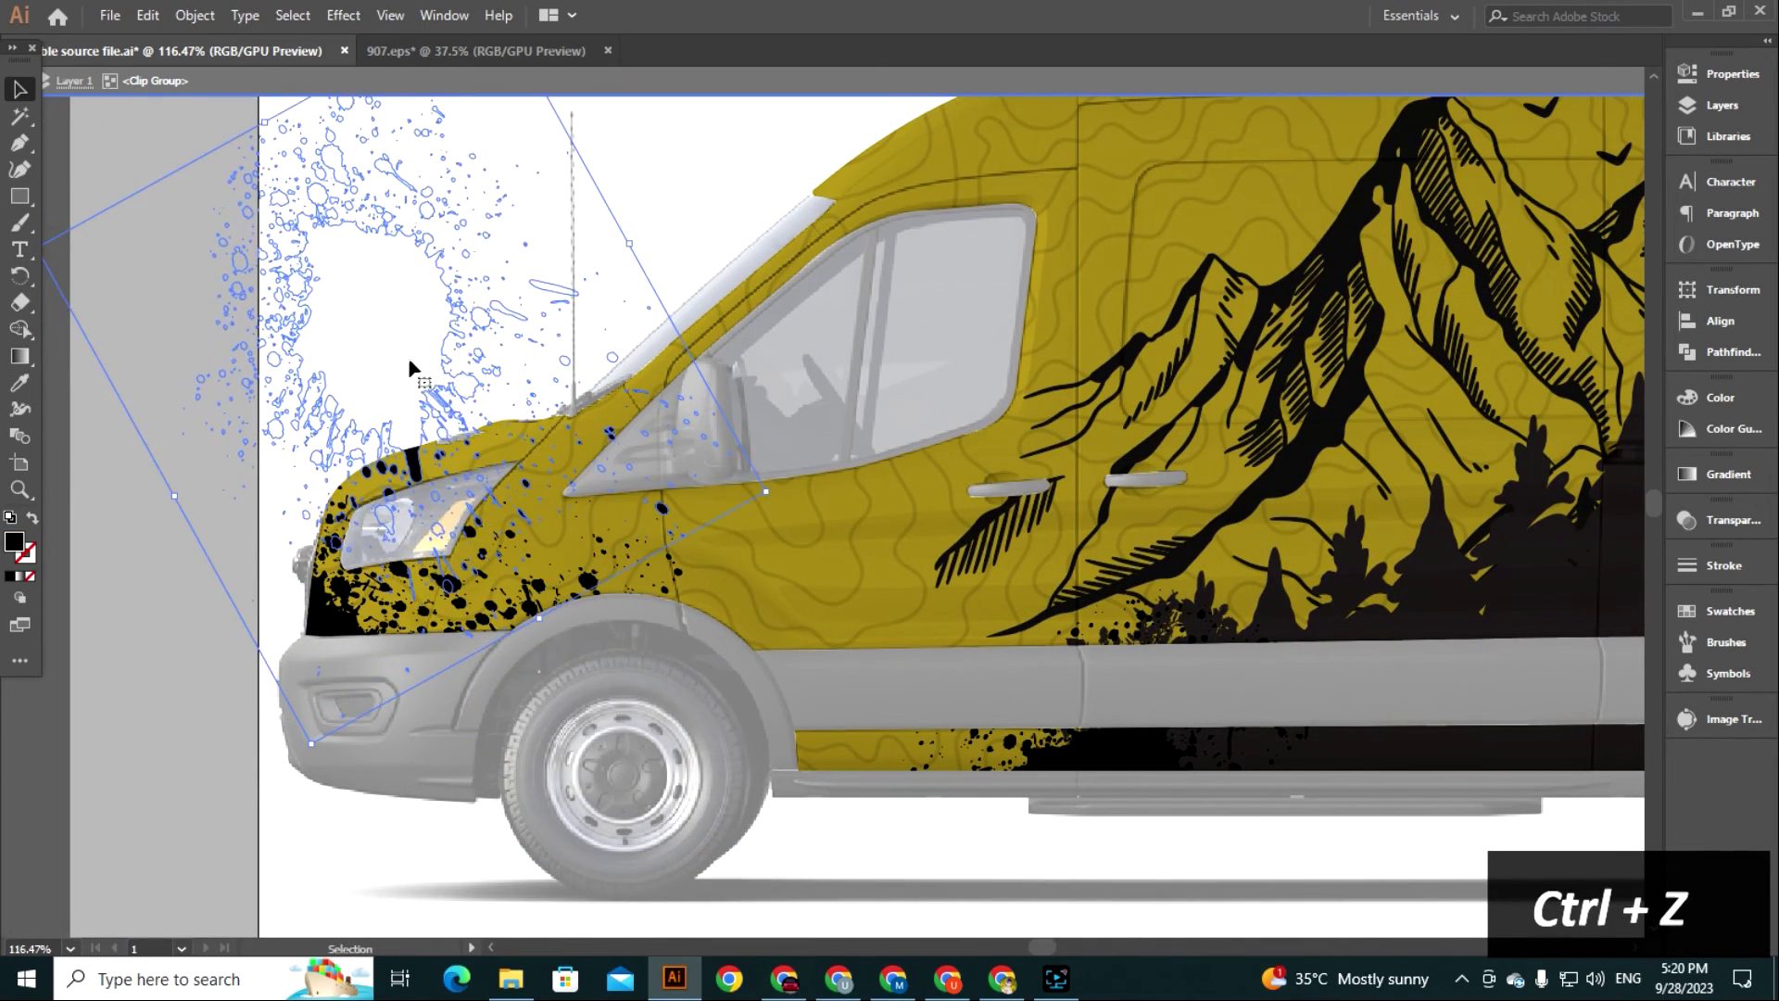
Extend the black splatter onto the front door behind the wheel arch and leave the clip group.
{"action": "left_click_drag", "start_coordinate": [622, 666], "coordinate": [634, 706]}
{"action": "left_click_drag", "start_coordinate": [942, 556], "coordinate": [973, 582]}
{"action": "left_click_drag", "start_coordinate": [660, 742], "coordinate": [657, 747]}
{"action": "left_click", "coordinate": [676, 747]}
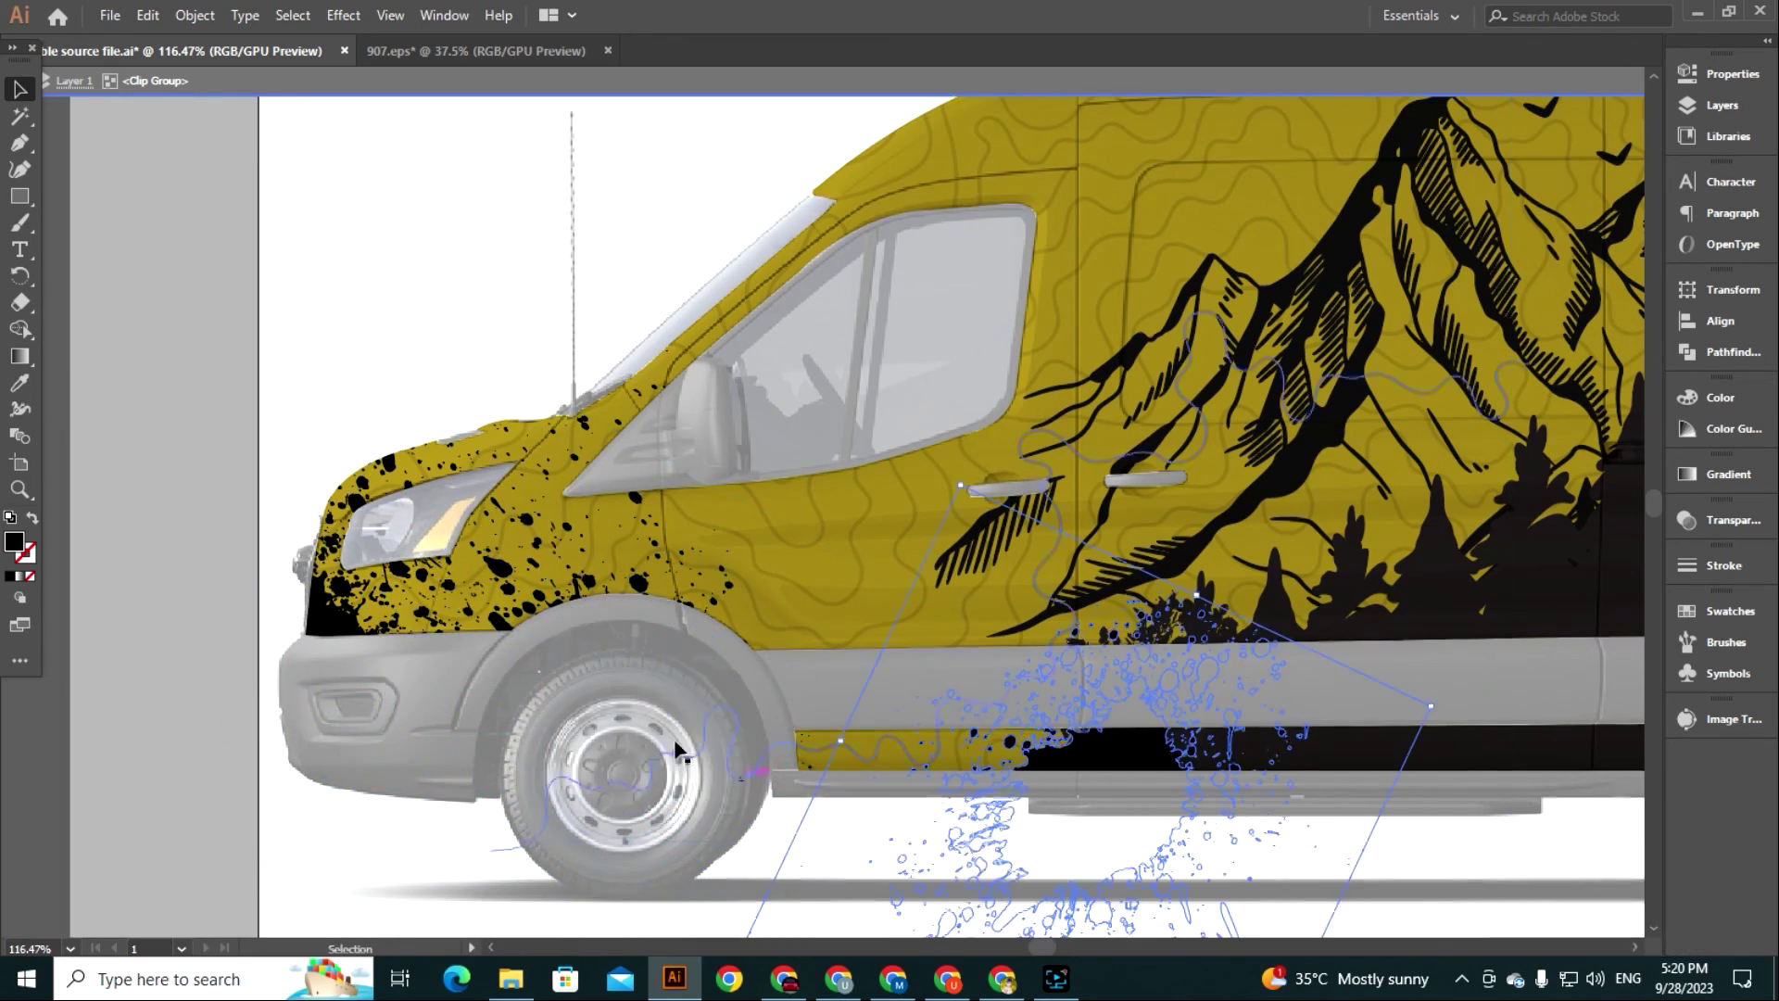
{"action": "left_click_drag", "start_coordinate": [167, 677], "coordinate": [267, 607]}
{"action": "double_click", "coordinate": [267, 607]}
{"action": "double_click", "coordinate": [267, 607]}
{"action": "left_click_drag", "start_coordinate": [888, 746], "coordinate": [772, 716]}
Review the splattered front end and side of the van at several zoom levels.
{"action": "key", "text": "ctrl+minus"}
{"action": "key", "text": "ctrl+minus"}
{"action": "key", "text": "ctrl+minus"}
{"action": "key", "text": "ctrl+minus"}
{"action": "left_click_drag", "start_coordinate": [1143, 660], "coordinate": [856, 652]}
{"action": "key", "text": "z"}
{"action": "left_click_drag", "start_coordinate": [812, 546], "coordinate": [983, 566]}
{"action": "left_click_drag", "start_coordinate": [695, 468], "coordinate": [853, 454]}
{"action": "left_click_drag", "start_coordinate": [816, 389], "coordinate": [899, 399]}
{"action": "left_click_drag", "start_coordinate": [834, 380], "coordinate": [900, 463]}
{"action": "left_click_drag", "start_coordinate": [926, 548], "coordinate": [98, 449]}
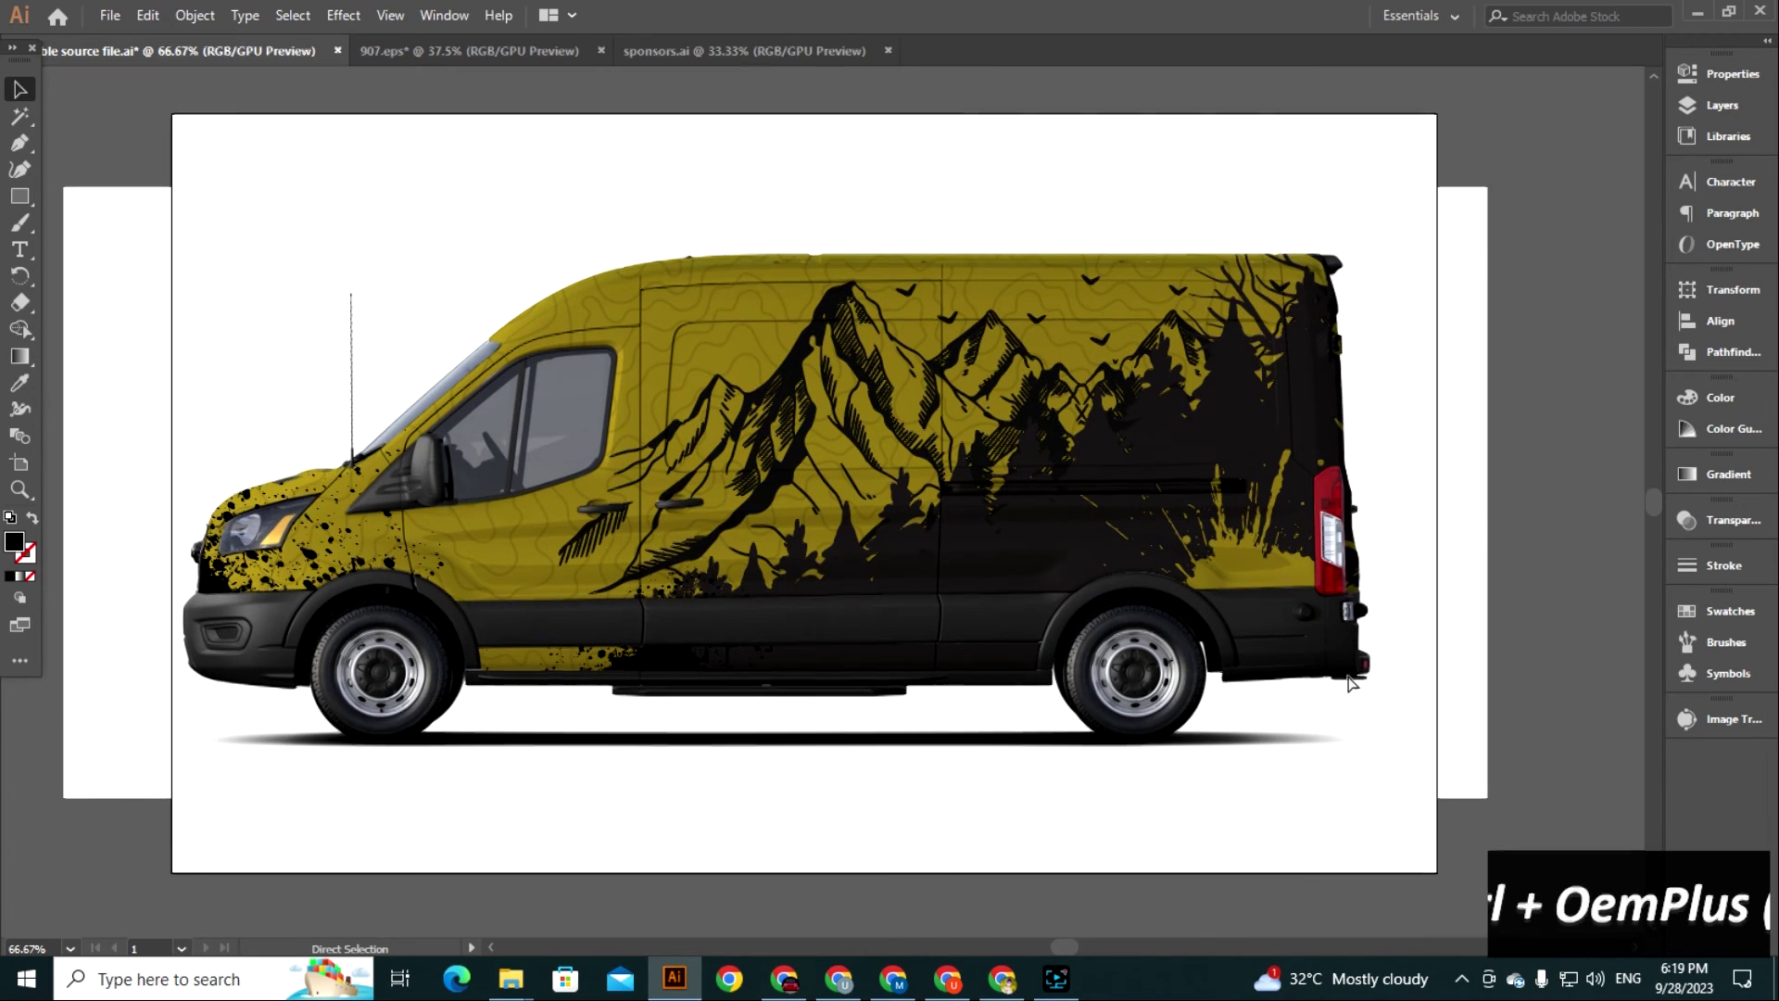
Undo the logo removals to restore Bob Hilbert Sportswear, Gatebil, Diplom-Is, Motul, RZR and Trackday on the van's side.
{"action": "key", "text": "ctrl+plus"}
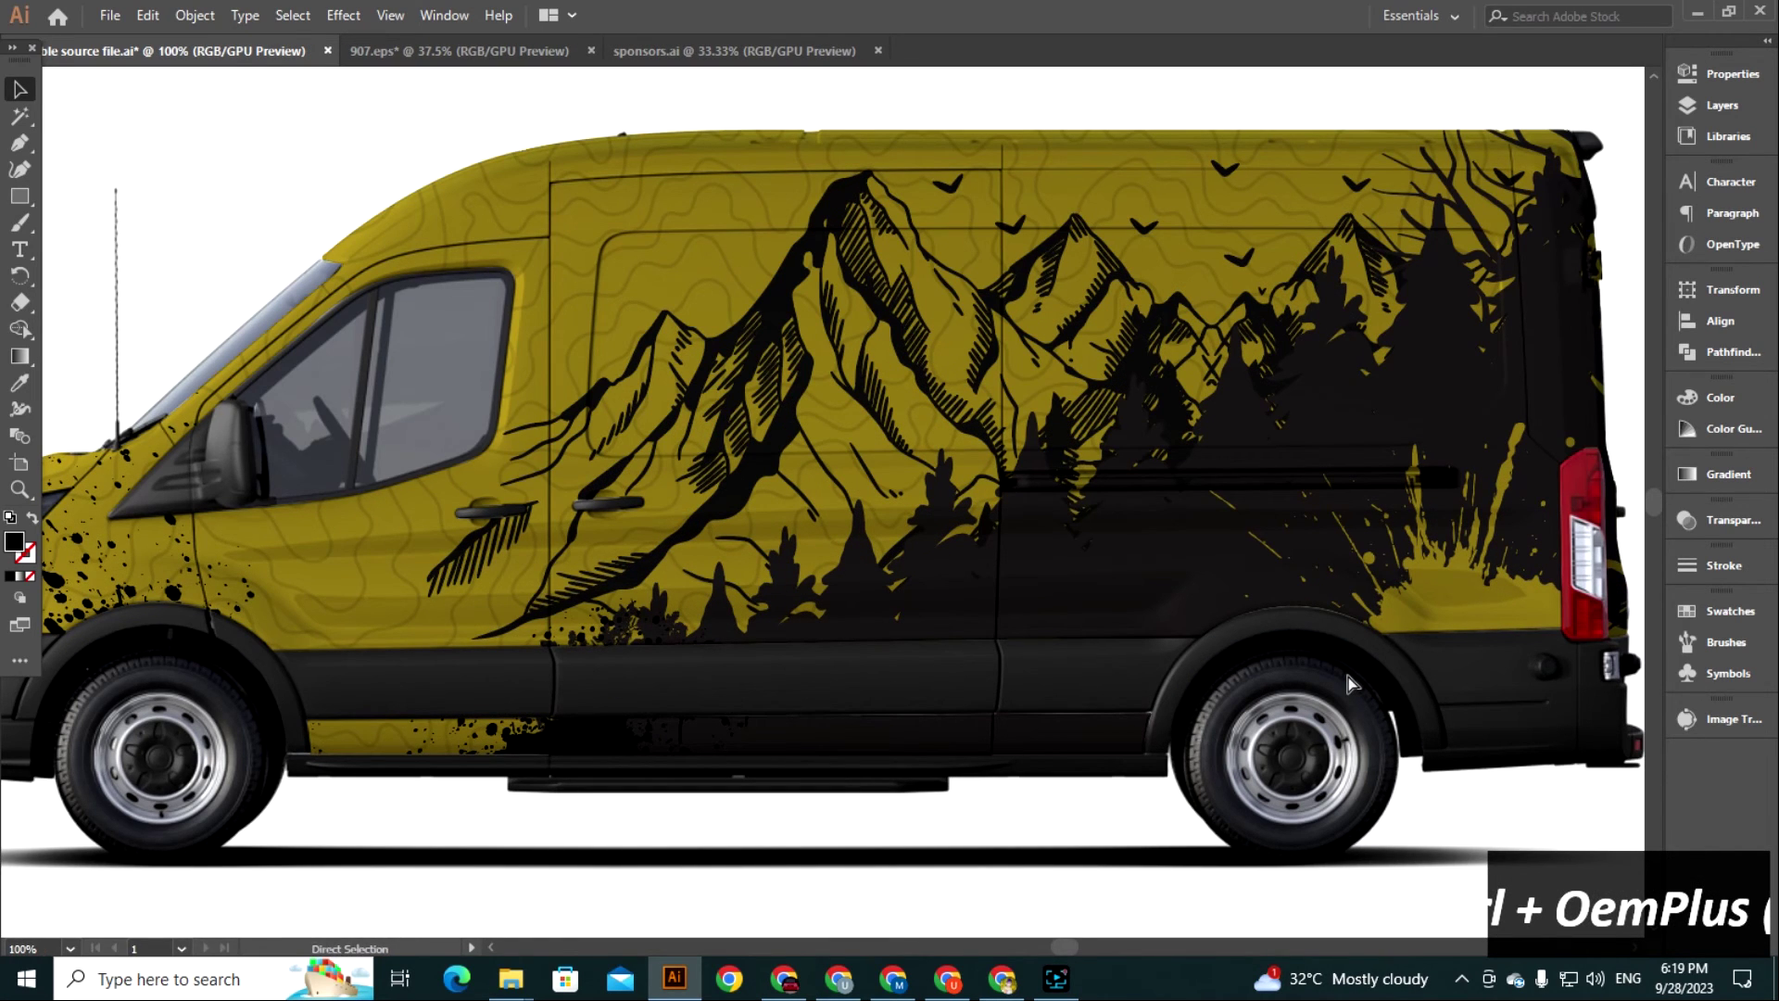
{"action": "key", "text": "ctrl+z"}
{"action": "key", "text": "ctrl+z"}
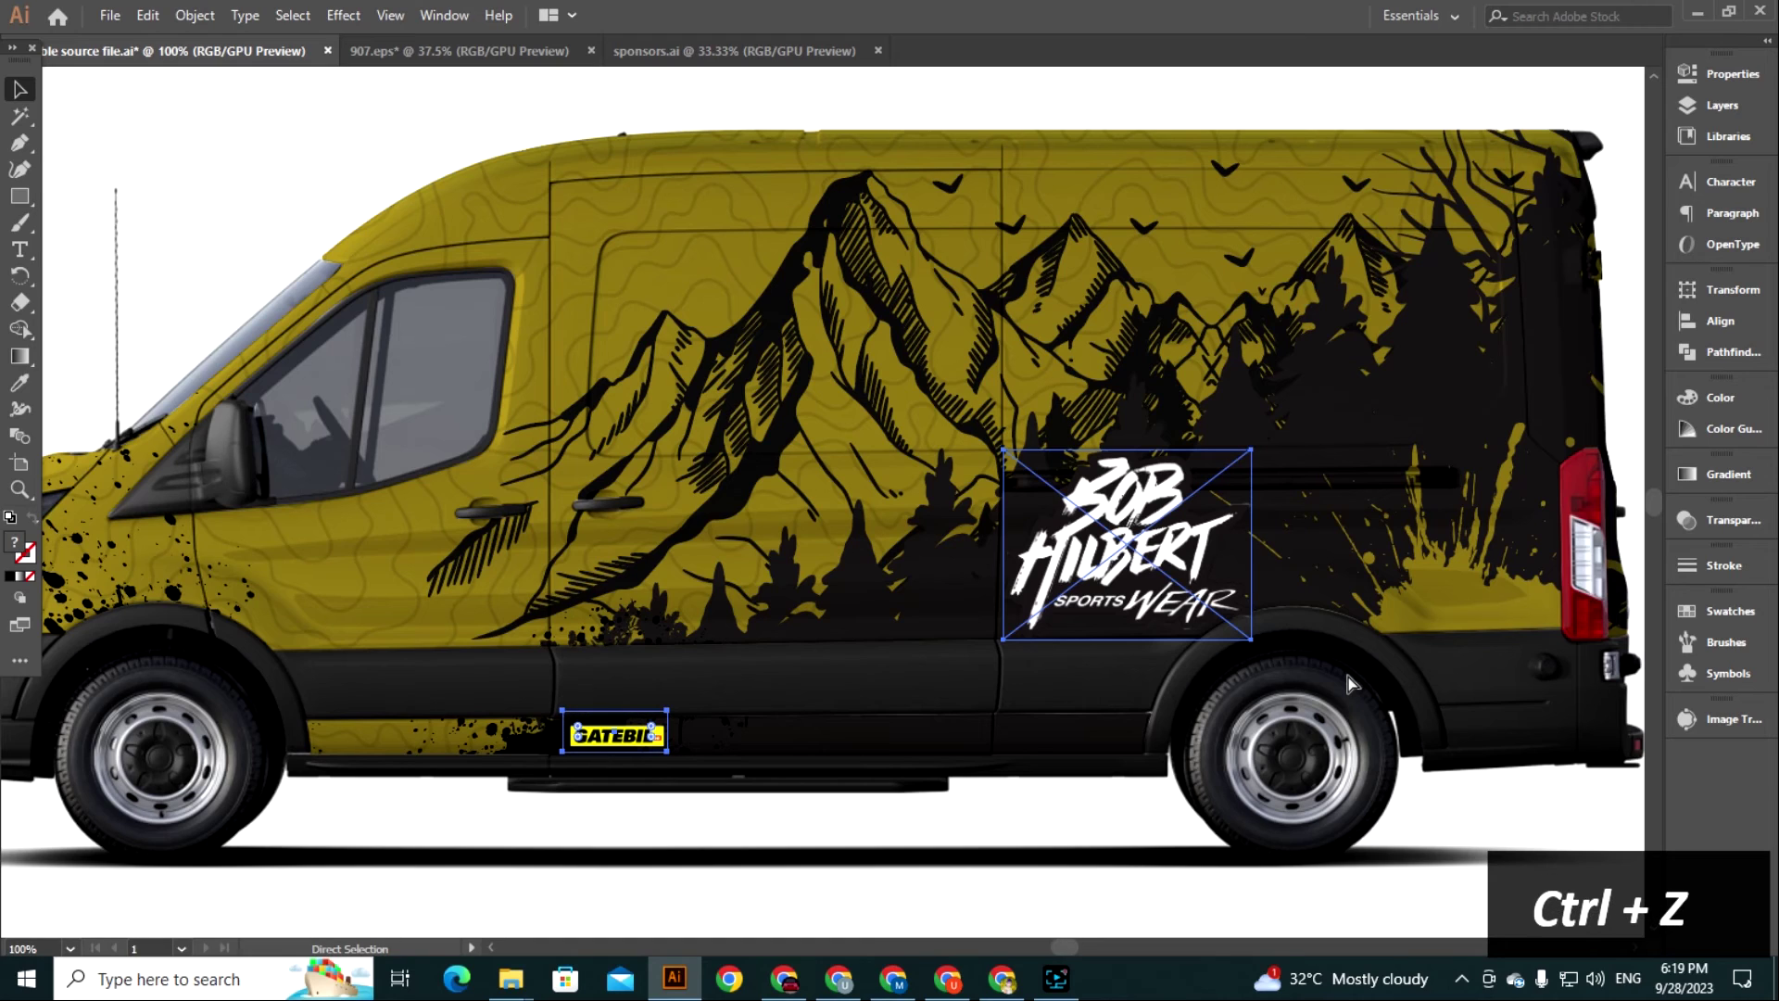
{"action": "key", "text": "ctrl+z"}
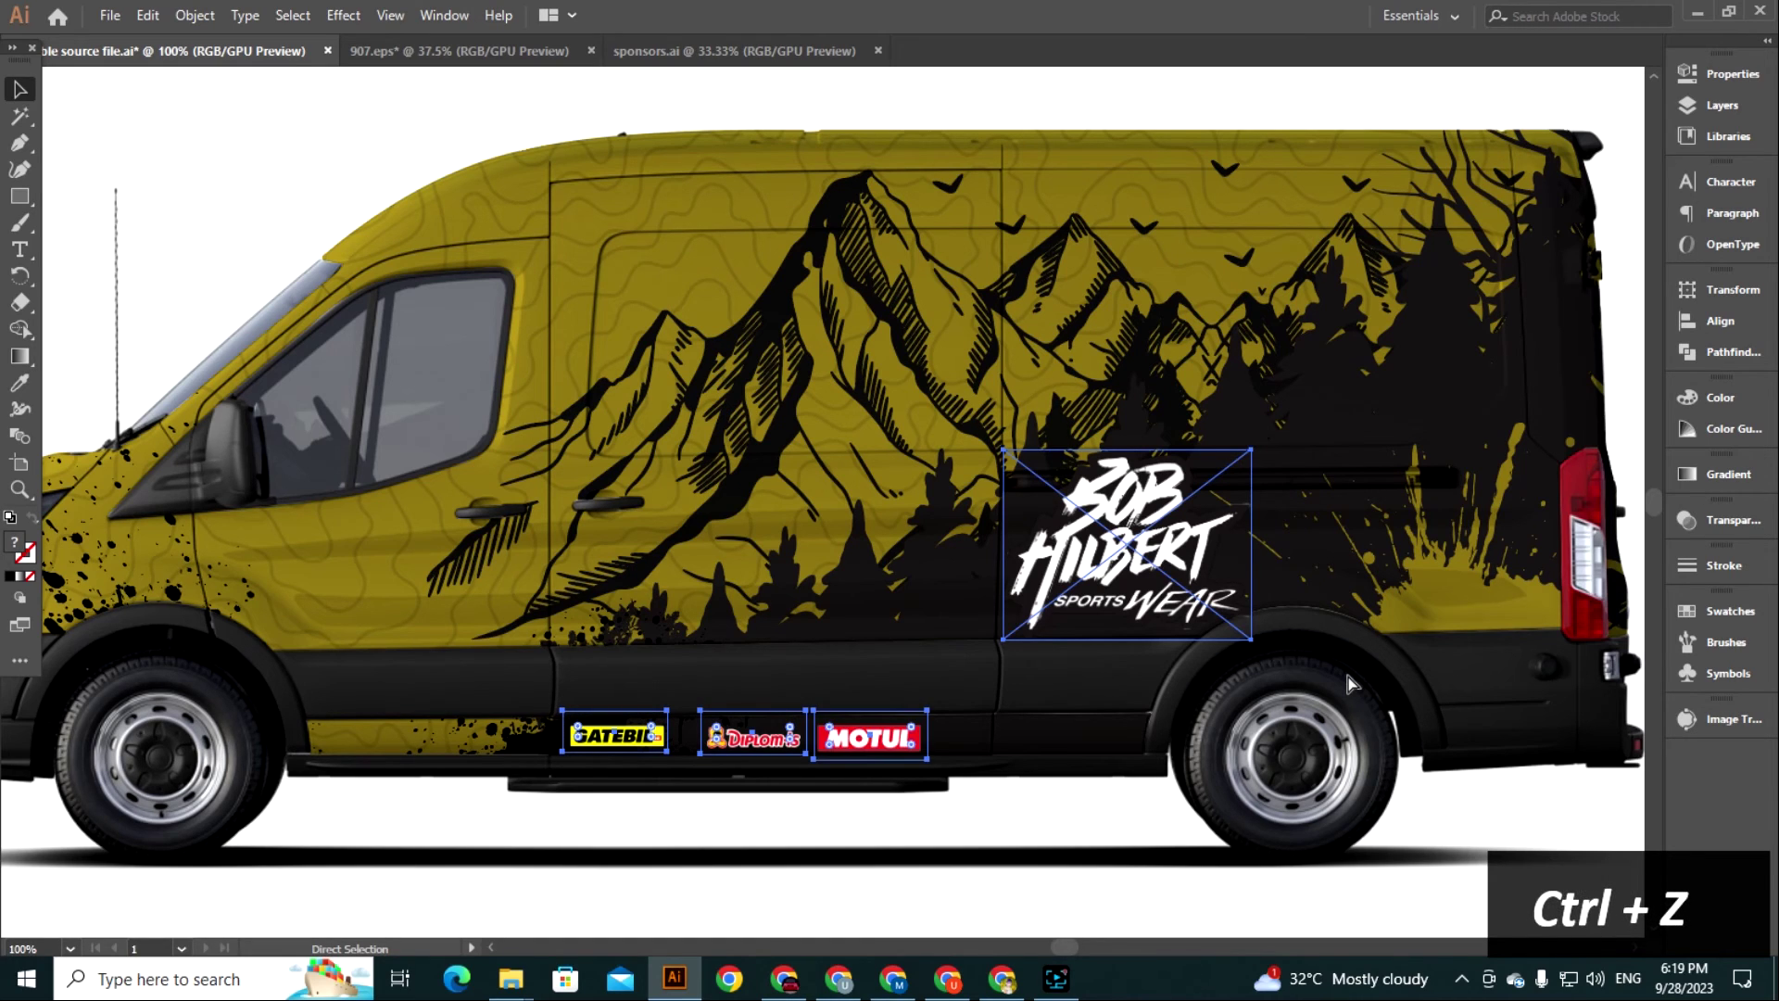
{"action": "key", "text": "ctrl+z"}
{"action": "key", "text": "ctrl+z"}
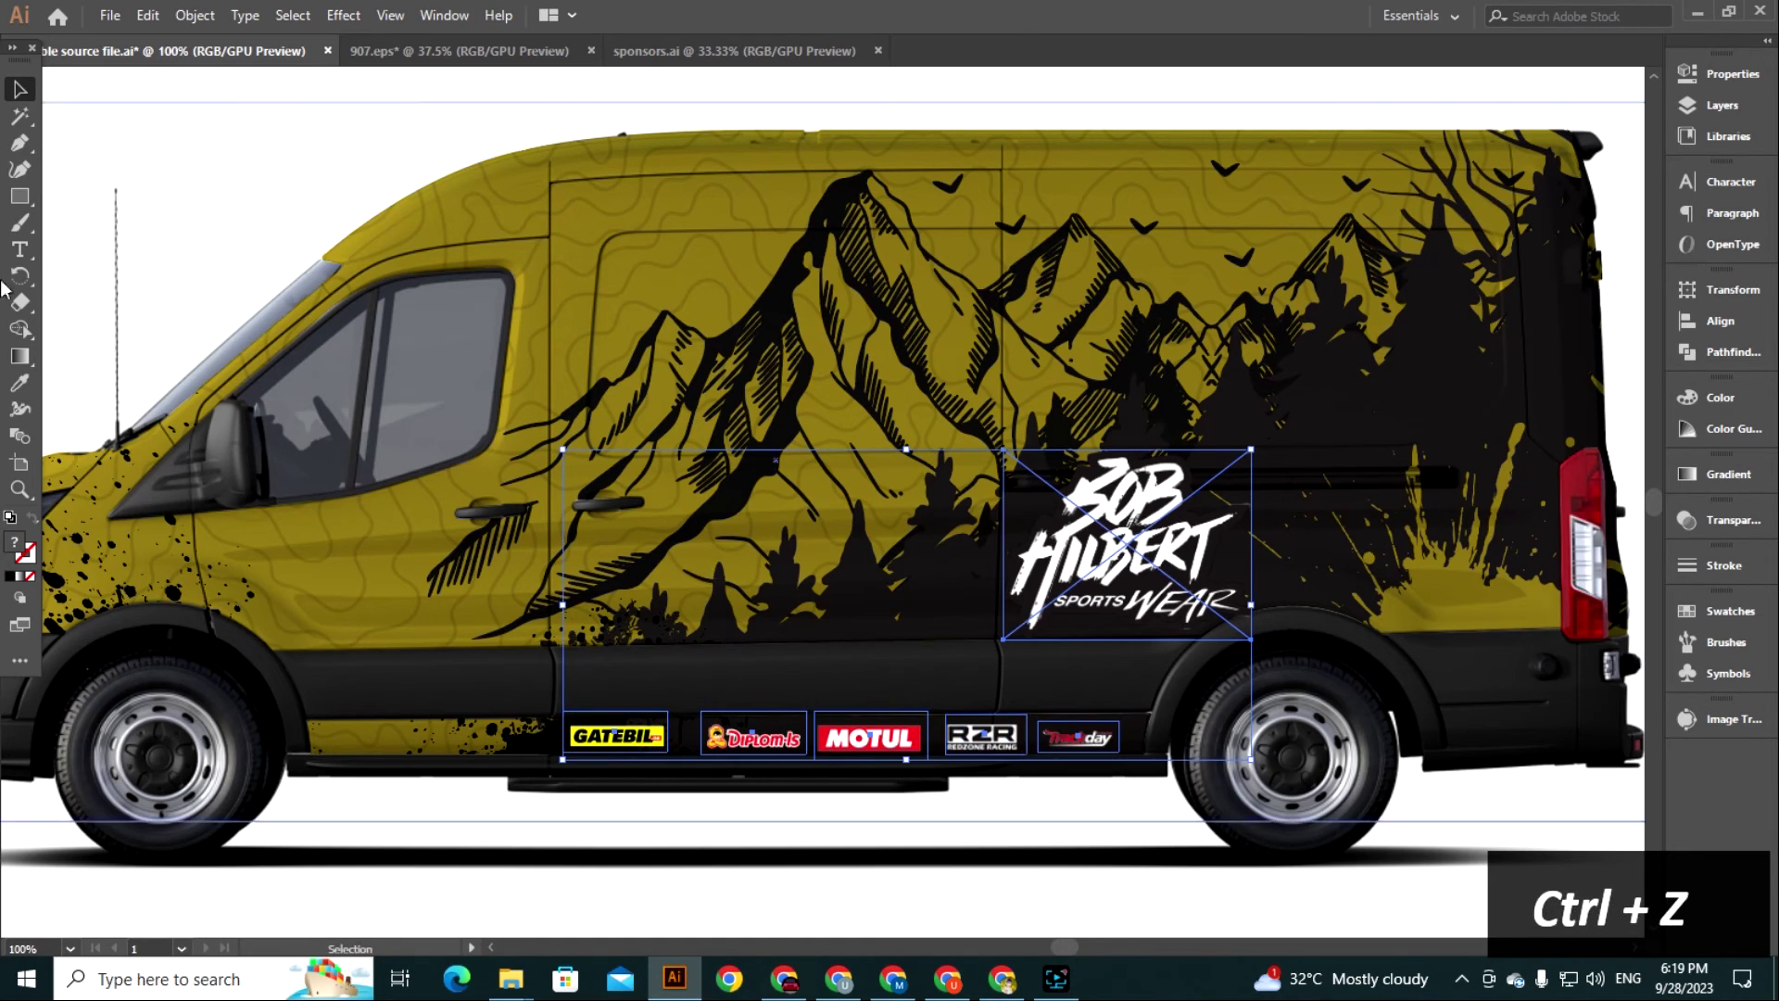
{"action": "left_click", "coordinate": [18, 88]}
{"action": "left_click", "coordinate": [256, 126]}
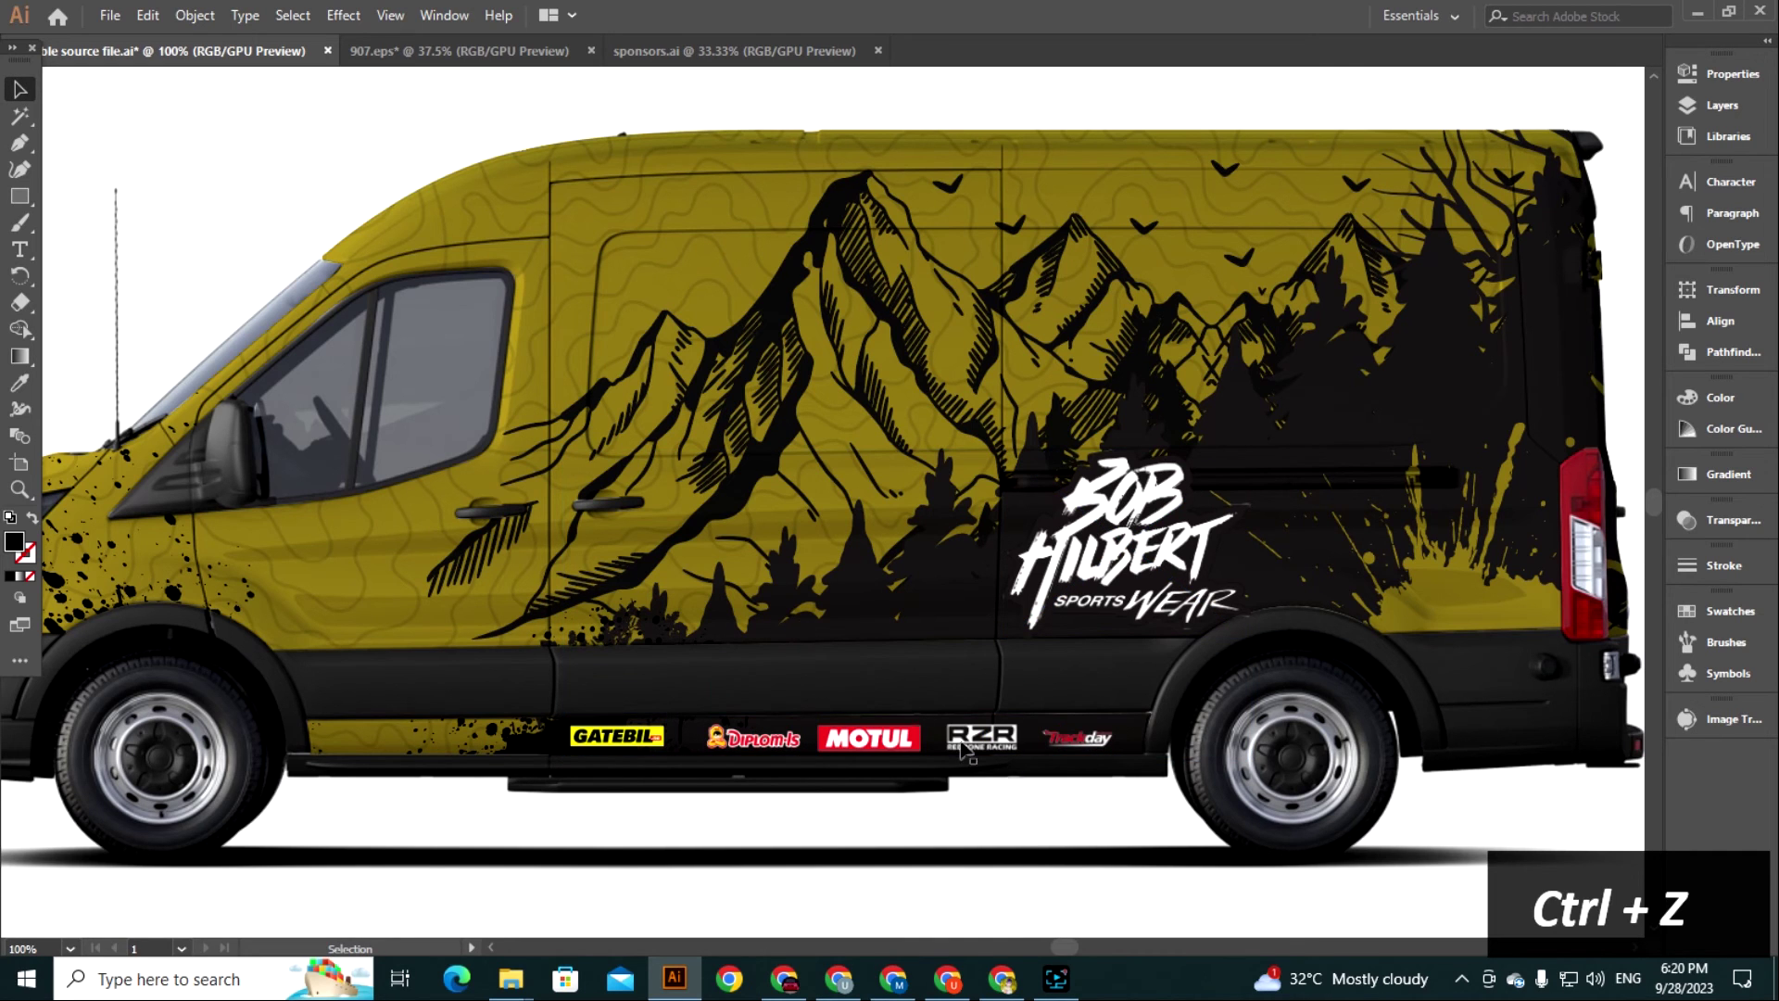
Nudge the Diplom-Is logo left and the RZR logo down within the sponsor row on the lower side strip.
{"action": "left_click_drag", "start_coordinate": [1162, 818], "coordinate": [1121, 789]}
{"action": "key", "text": "z"}
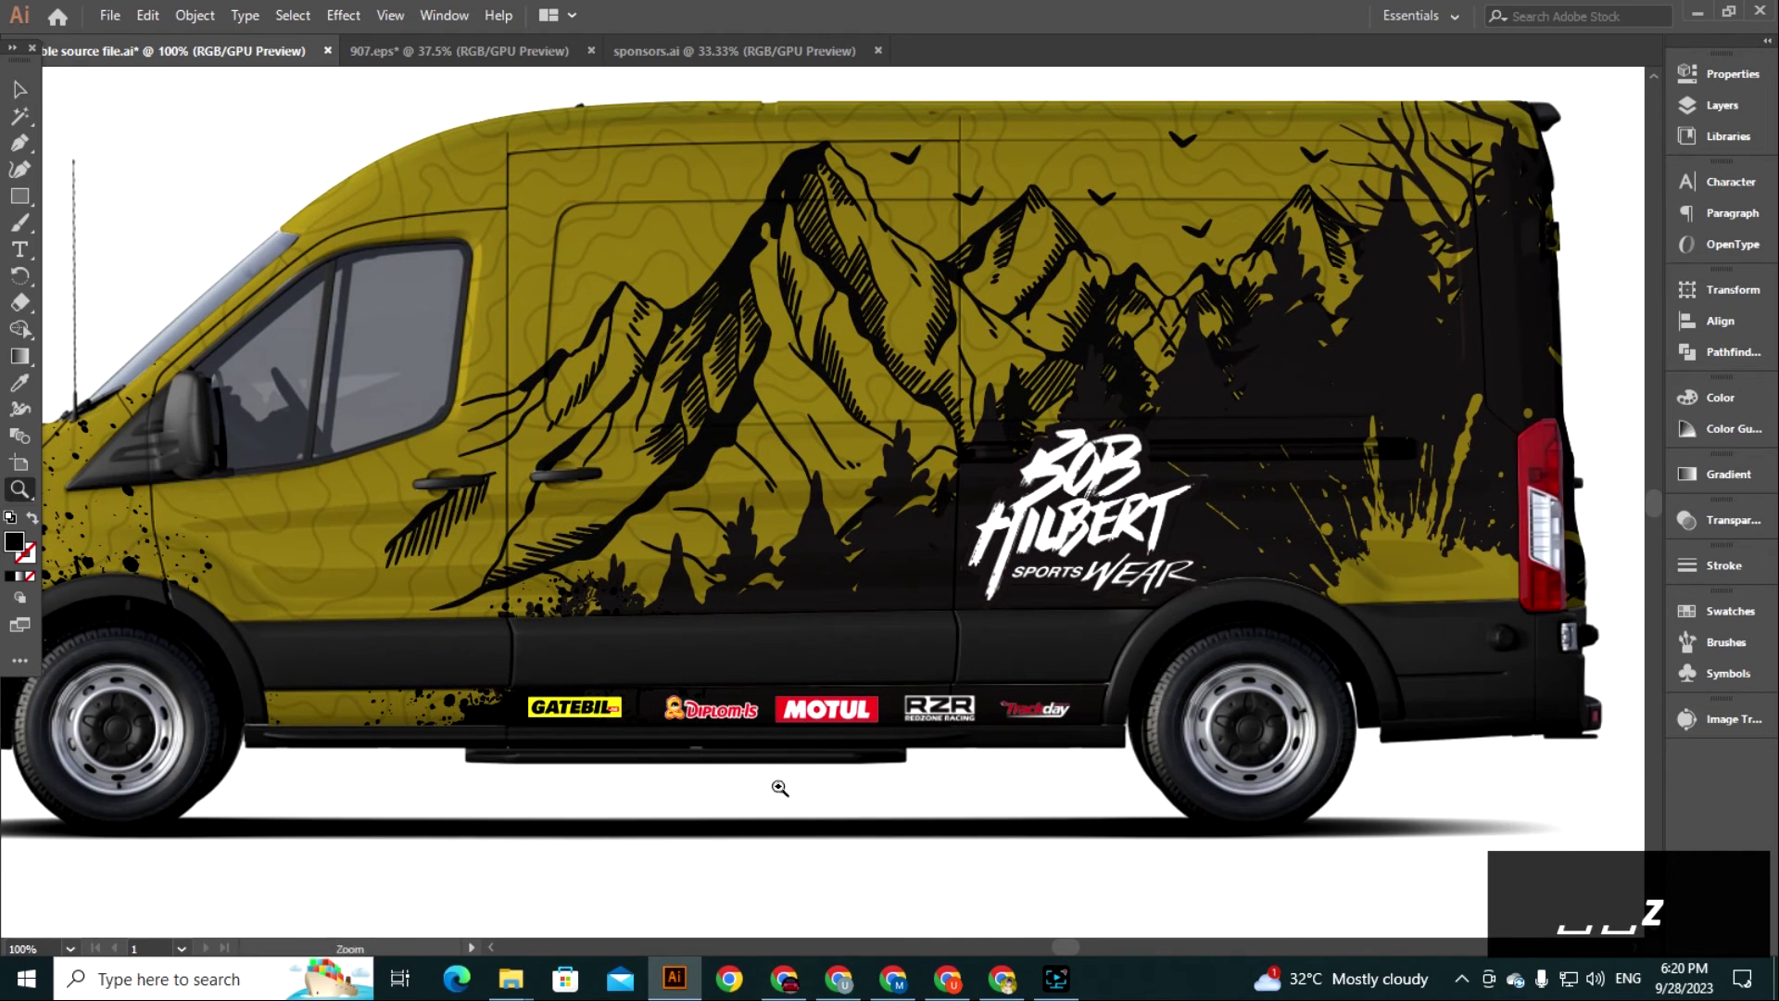
{"action": "left_click_drag", "start_coordinate": [779, 788], "coordinate": [1054, 813]}
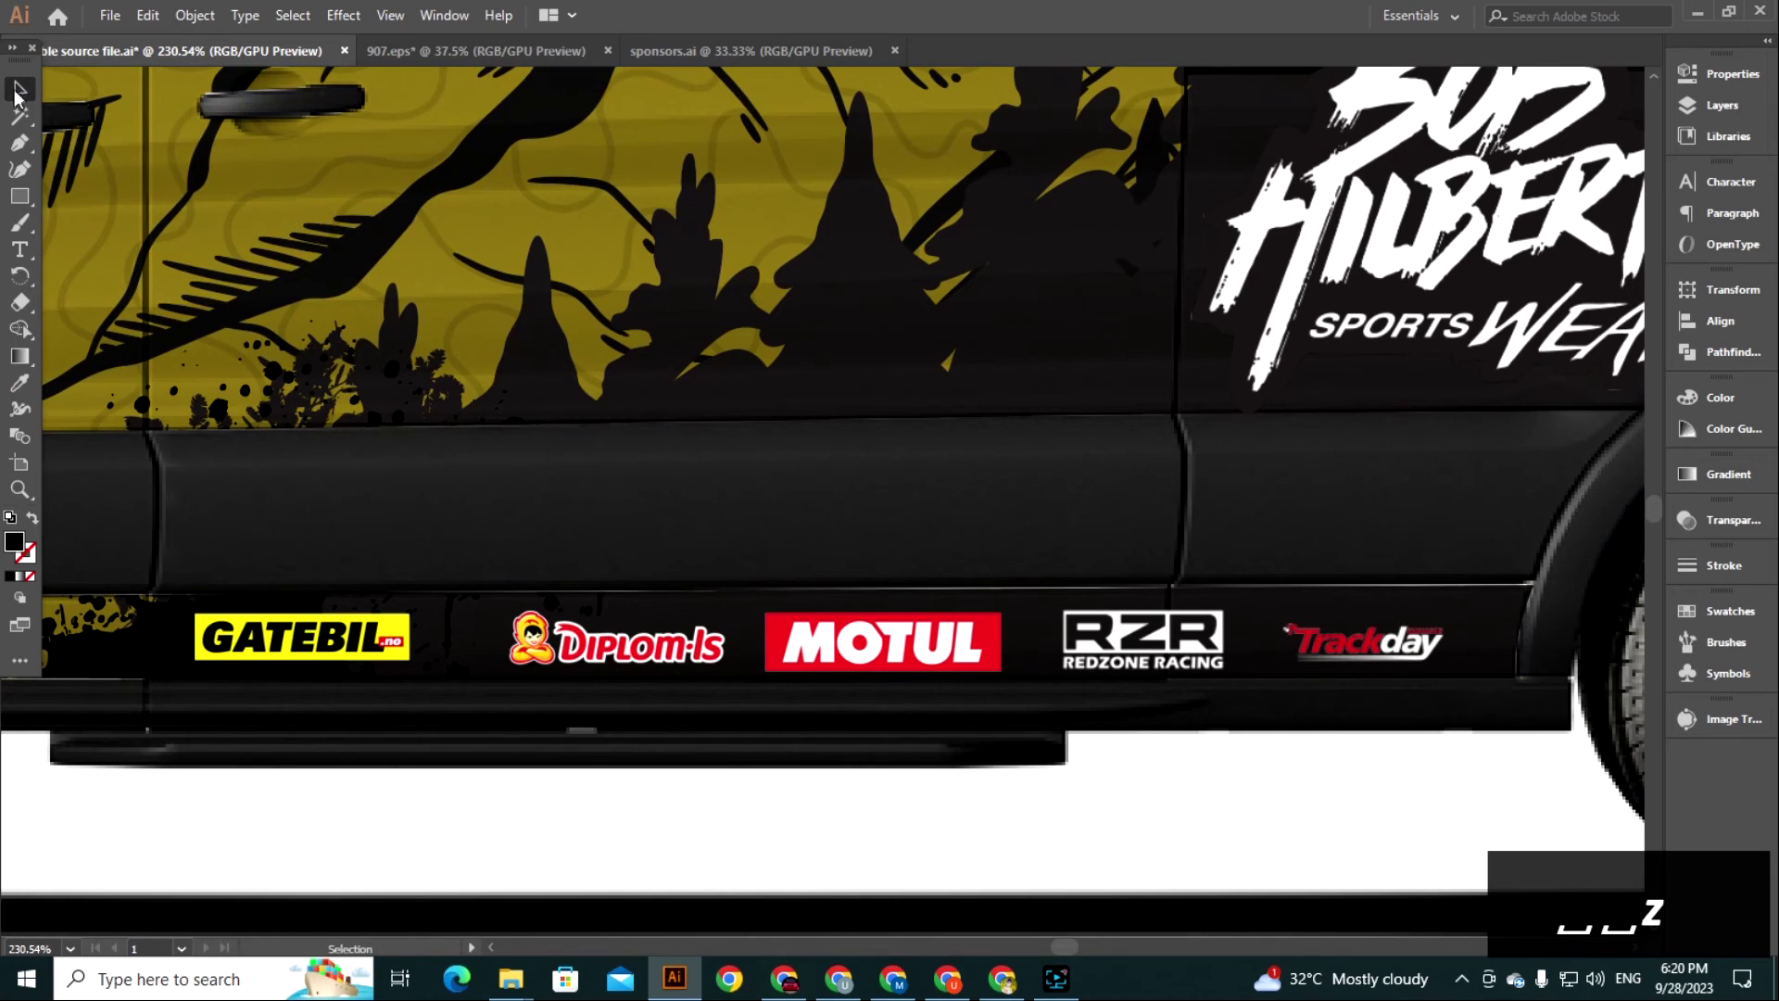
{"action": "left_click", "coordinate": [676, 669]}
{"action": "key", "text": "Left"}
{"action": "key", "text": "Left"}
{"action": "key", "text": "Left"}
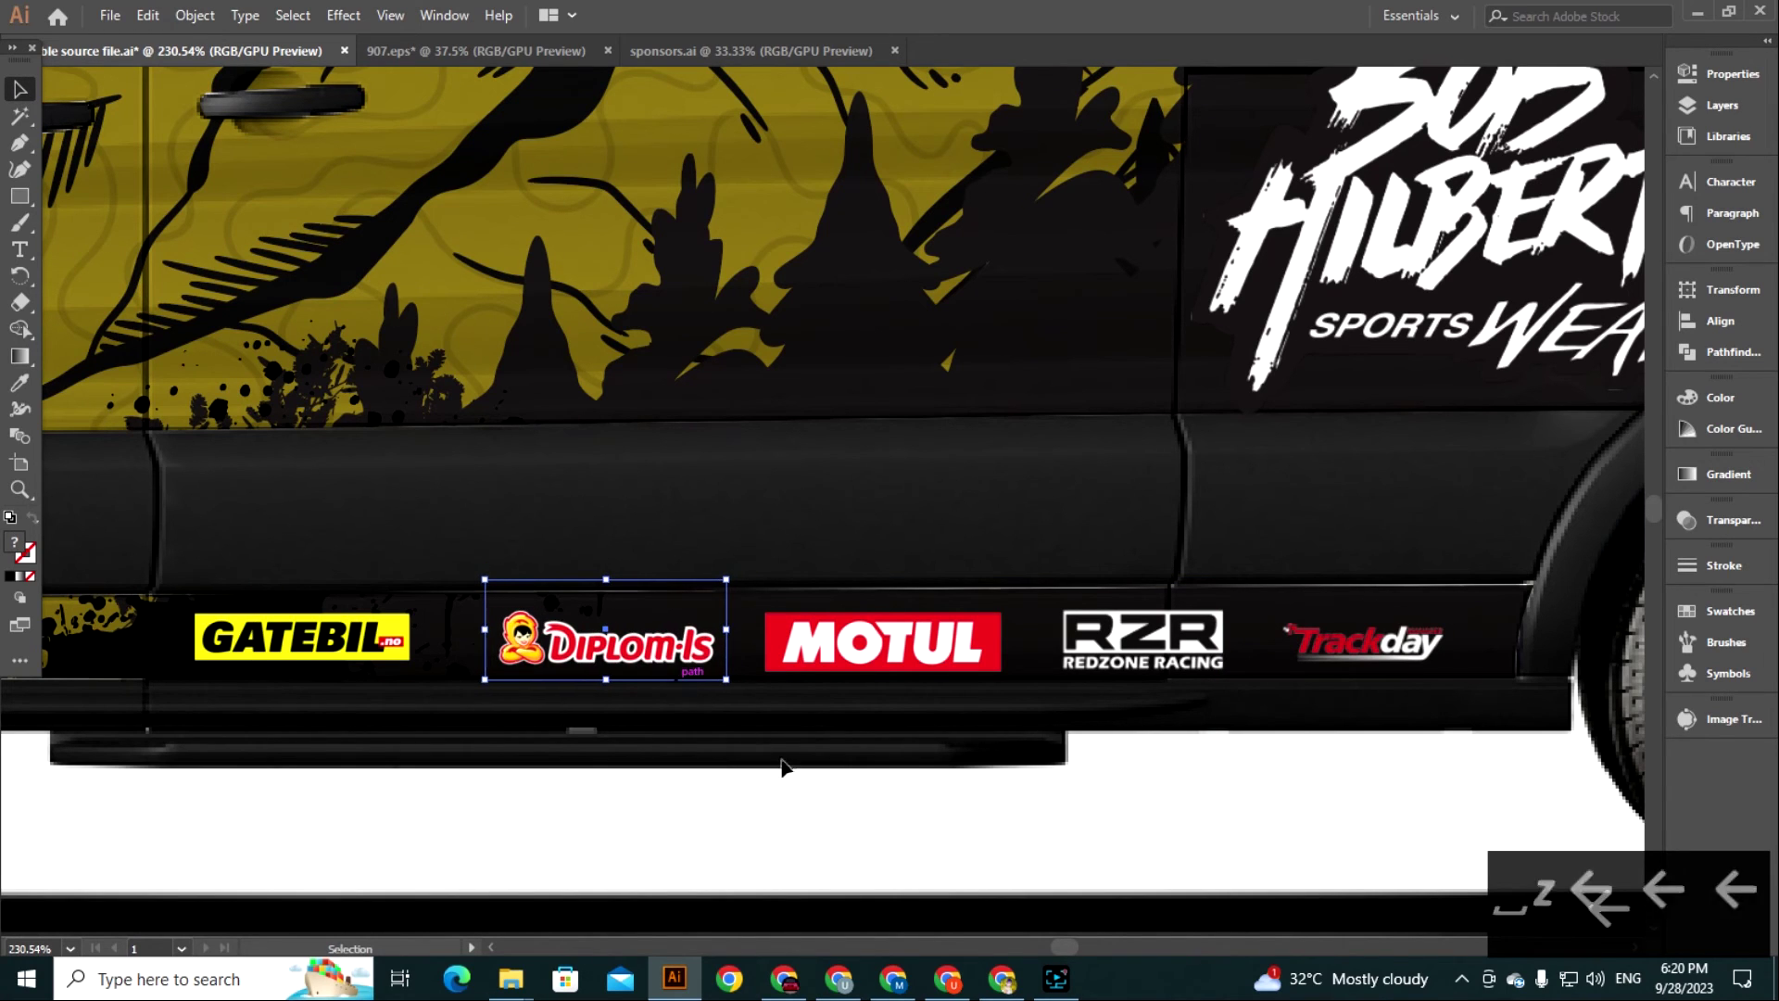
{"action": "key", "text": "Left"}
{"action": "left_click", "coordinate": [850, 810]}
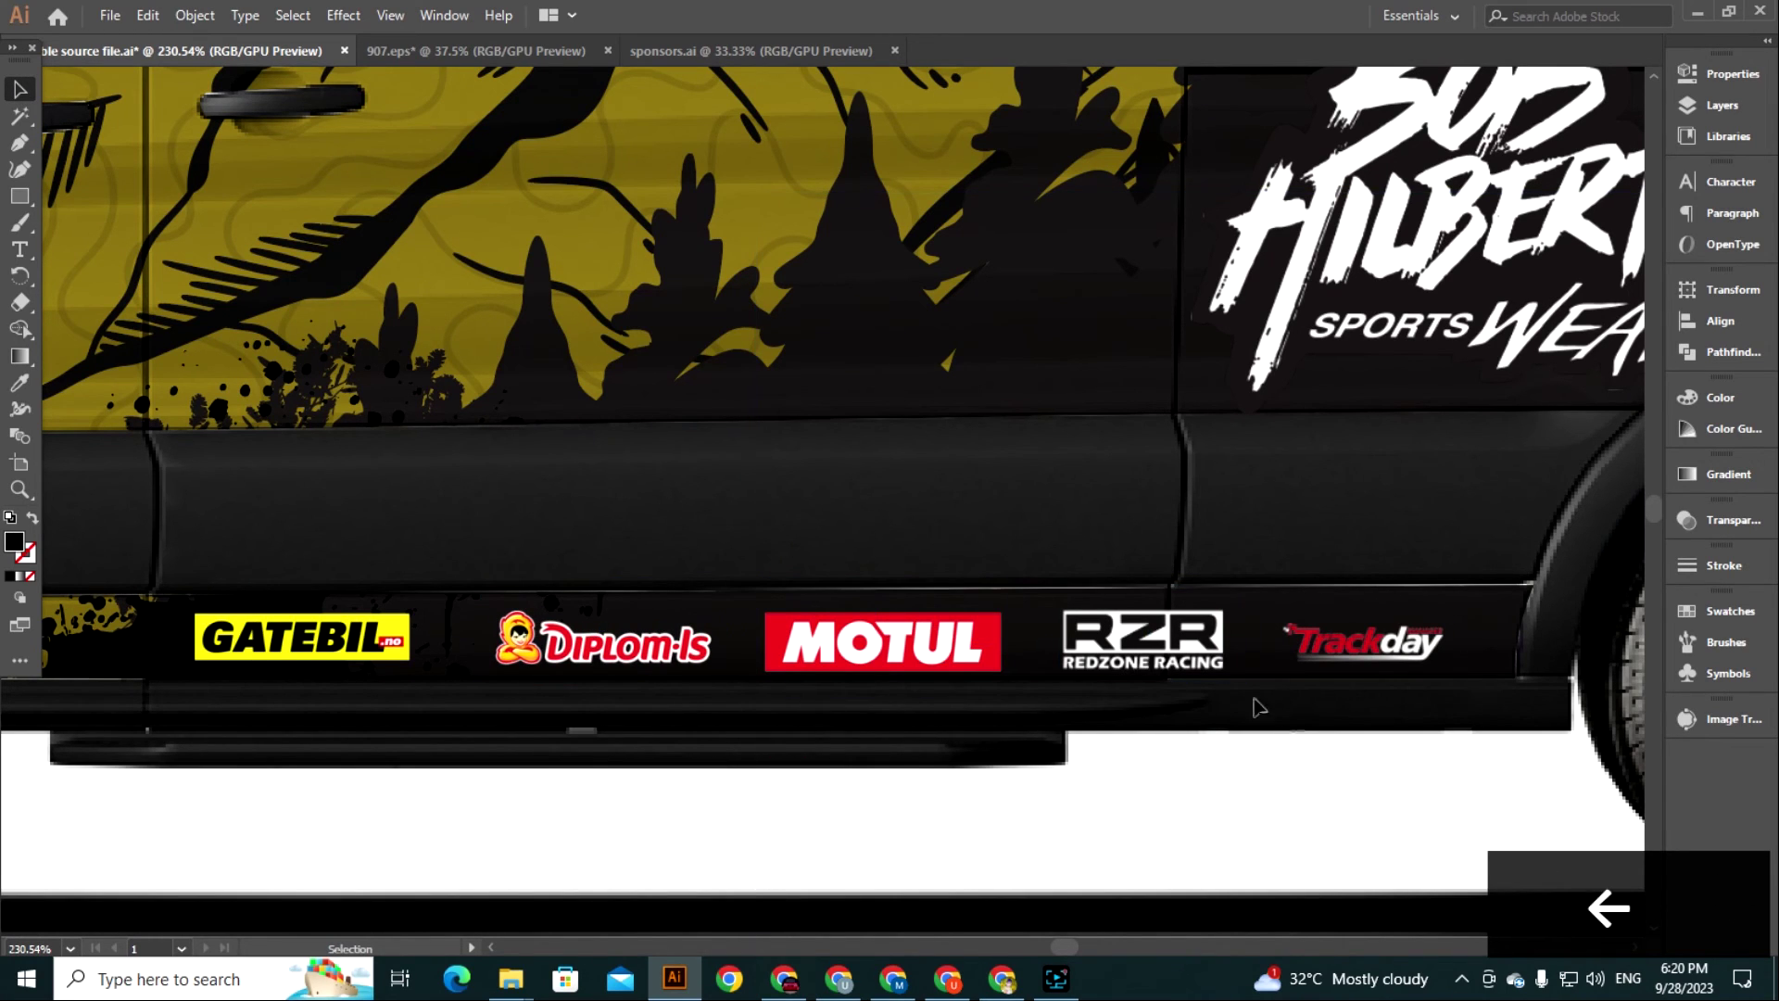
{"action": "left_click", "coordinate": [1205, 667]}
{"action": "key", "text": "Down"}
Enlarge the Trackday logo in the sponsor row and nudge it slightly up and to the right.
{"action": "left_click", "coordinate": [1421, 670]}
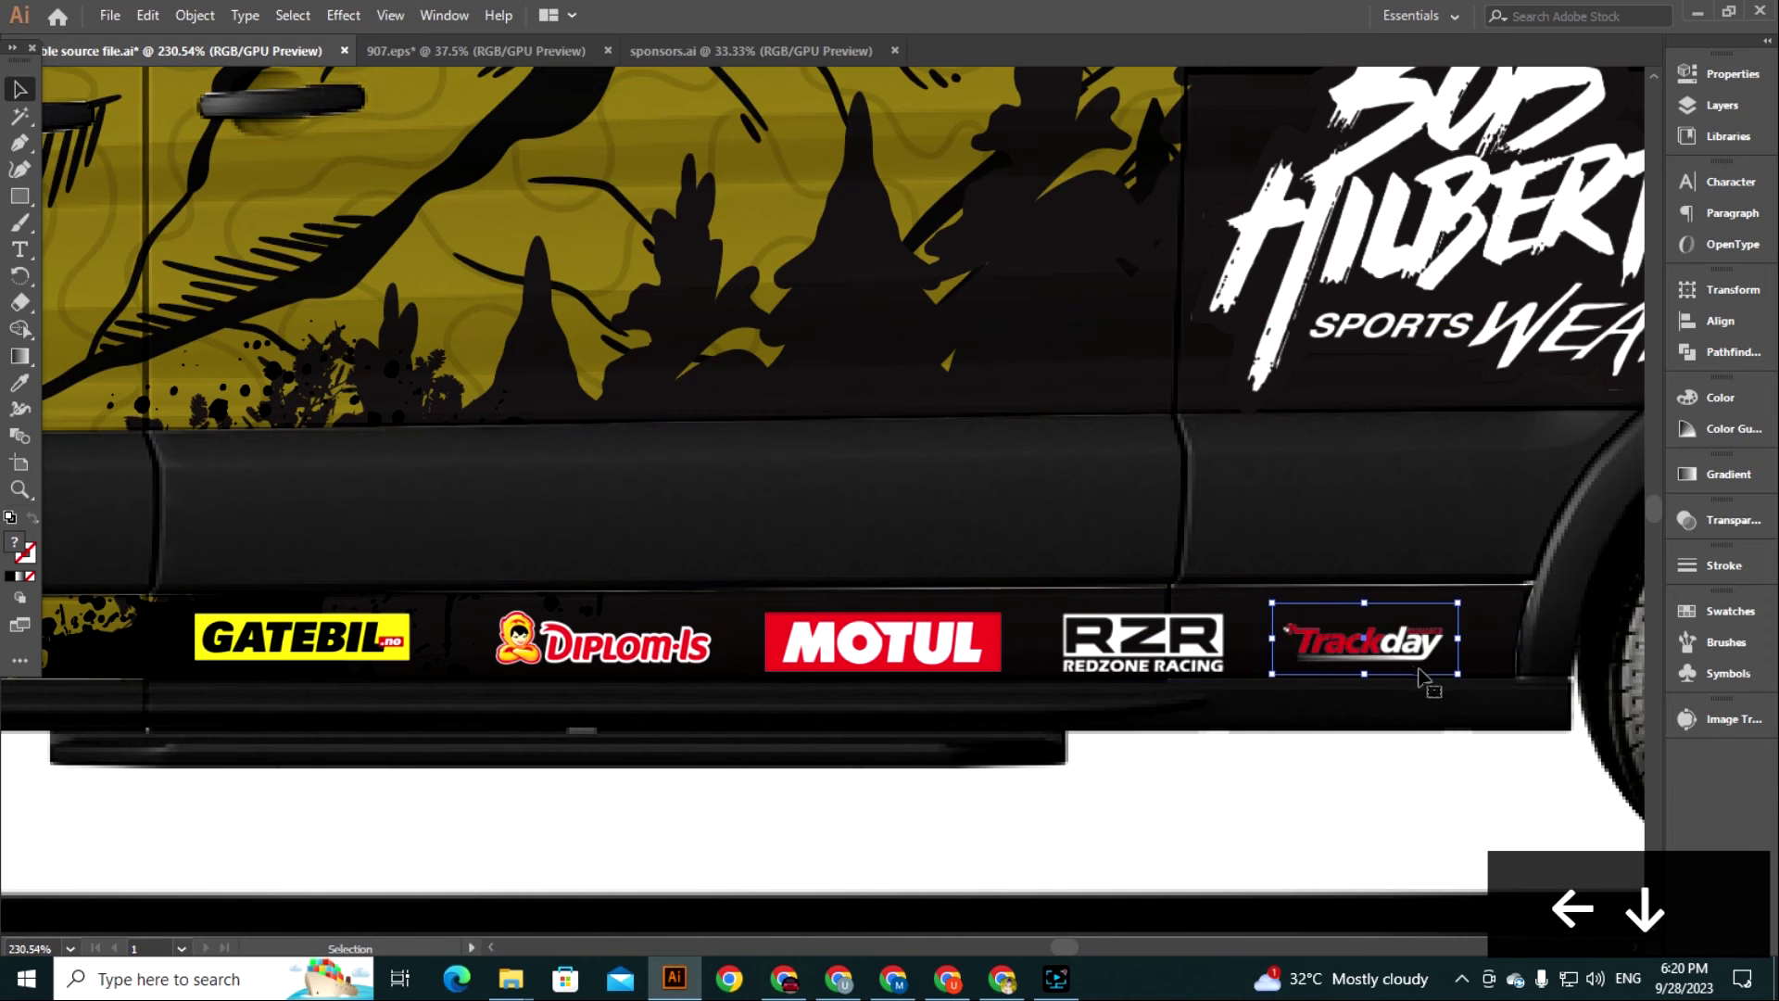
{"action": "left_click_drag", "start_coordinate": [1458, 674], "coordinate": [1478, 711]}
{"action": "key", "text": "Up"}
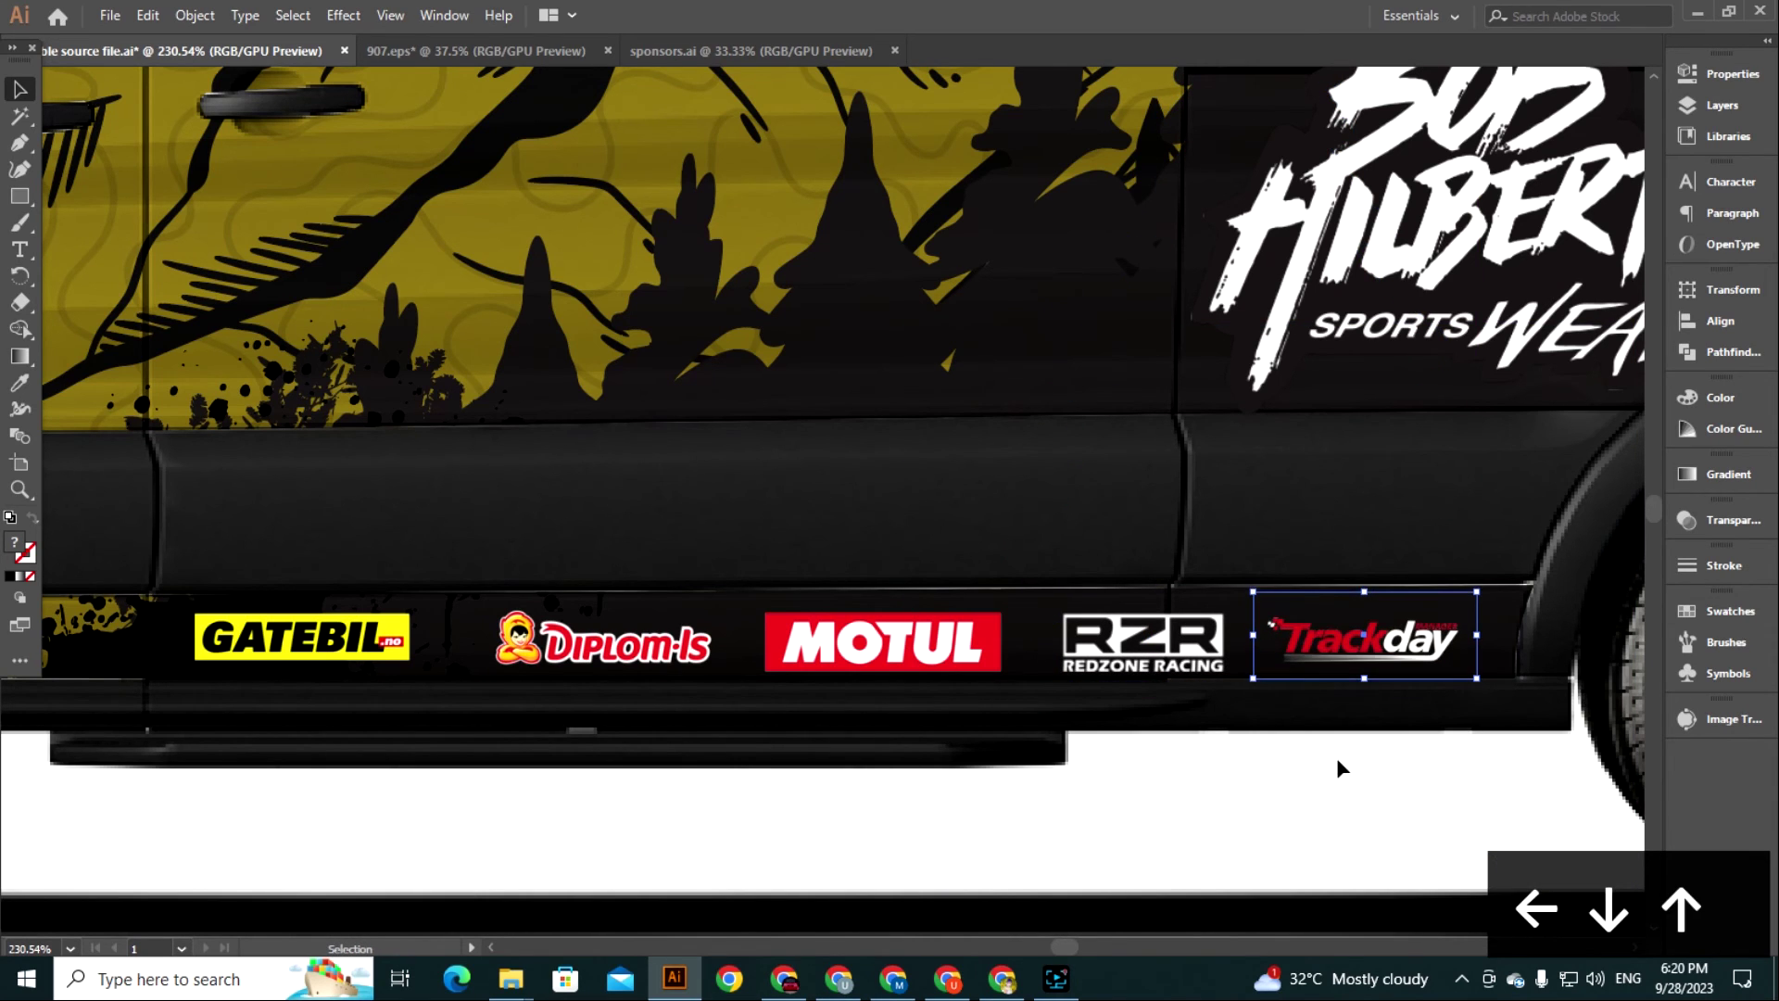
{"action": "key", "text": "Right"}
{"action": "key", "text": "Right"}
{"action": "key", "text": "Right"}
{"action": "key", "text": "Right"}
{"action": "left_click", "coordinate": [1343, 819]}
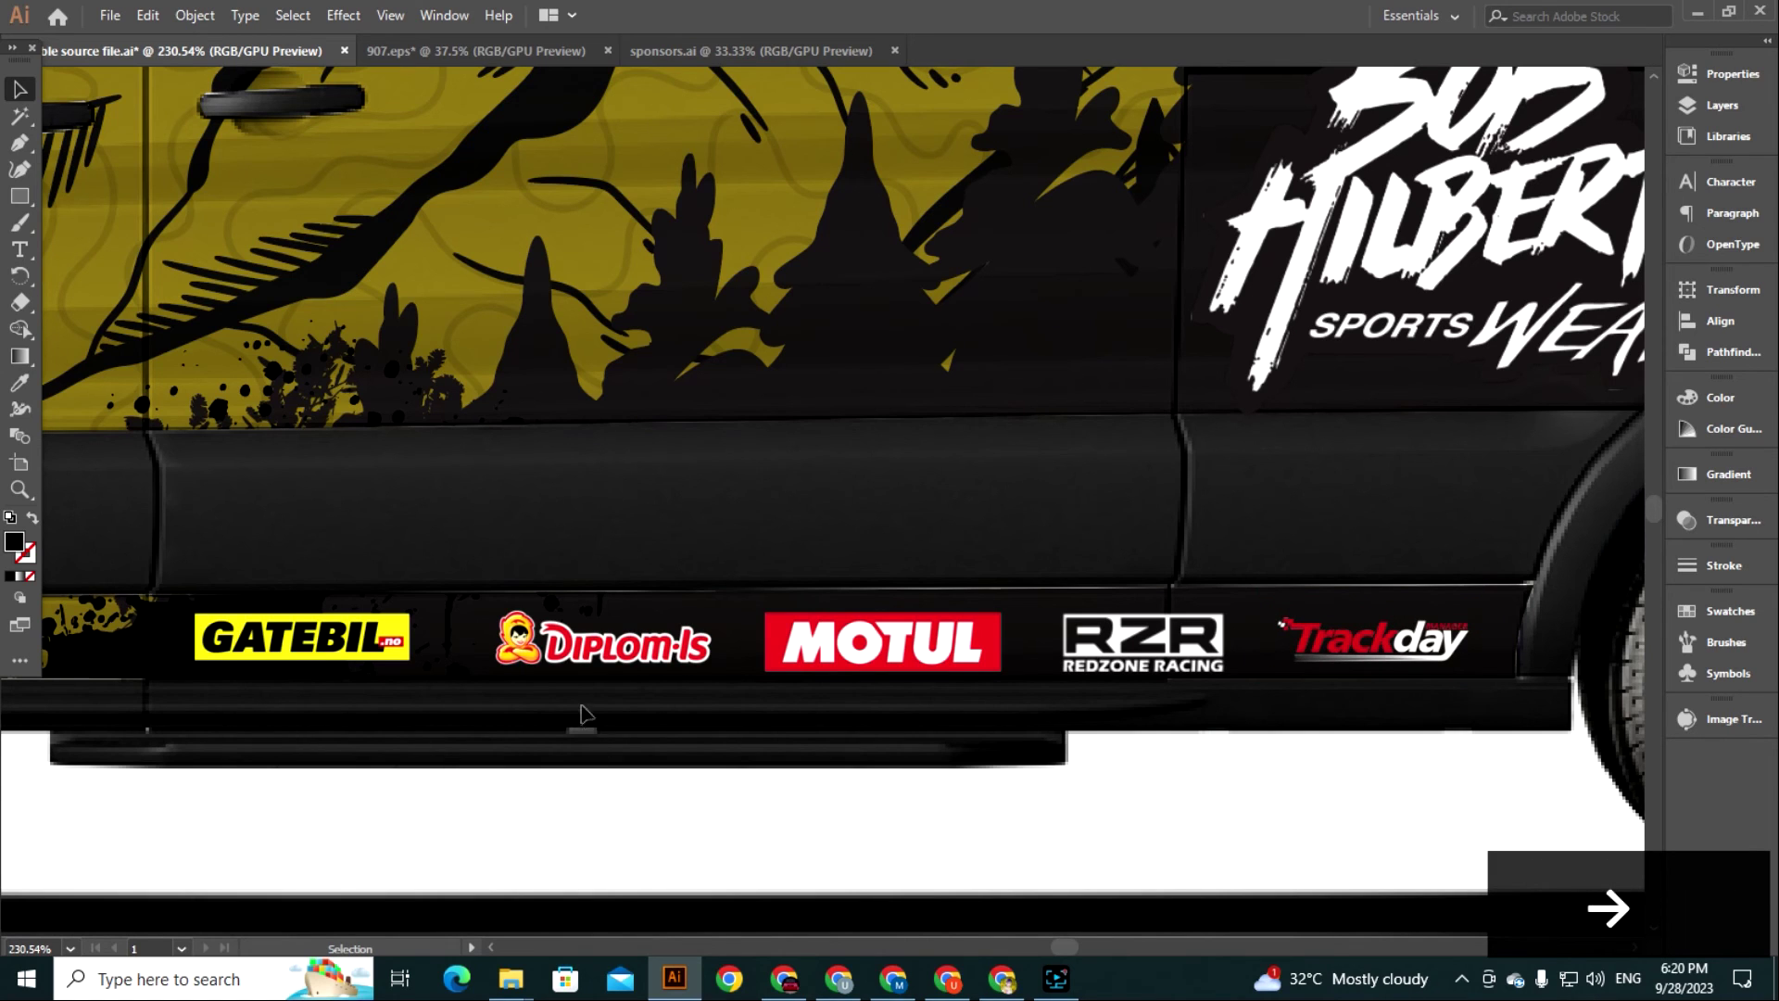
Nudge the Diplom-Is logo slightly left in the lower sponsor row to even its spacing between Gatebil and Motul.
{"action": "left_click", "coordinate": [601, 648]}
{"action": "key", "text": "Left"}
{"action": "key", "text": "Left"}
{"action": "key", "text": "Left"}
{"action": "key", "text": "Left"}
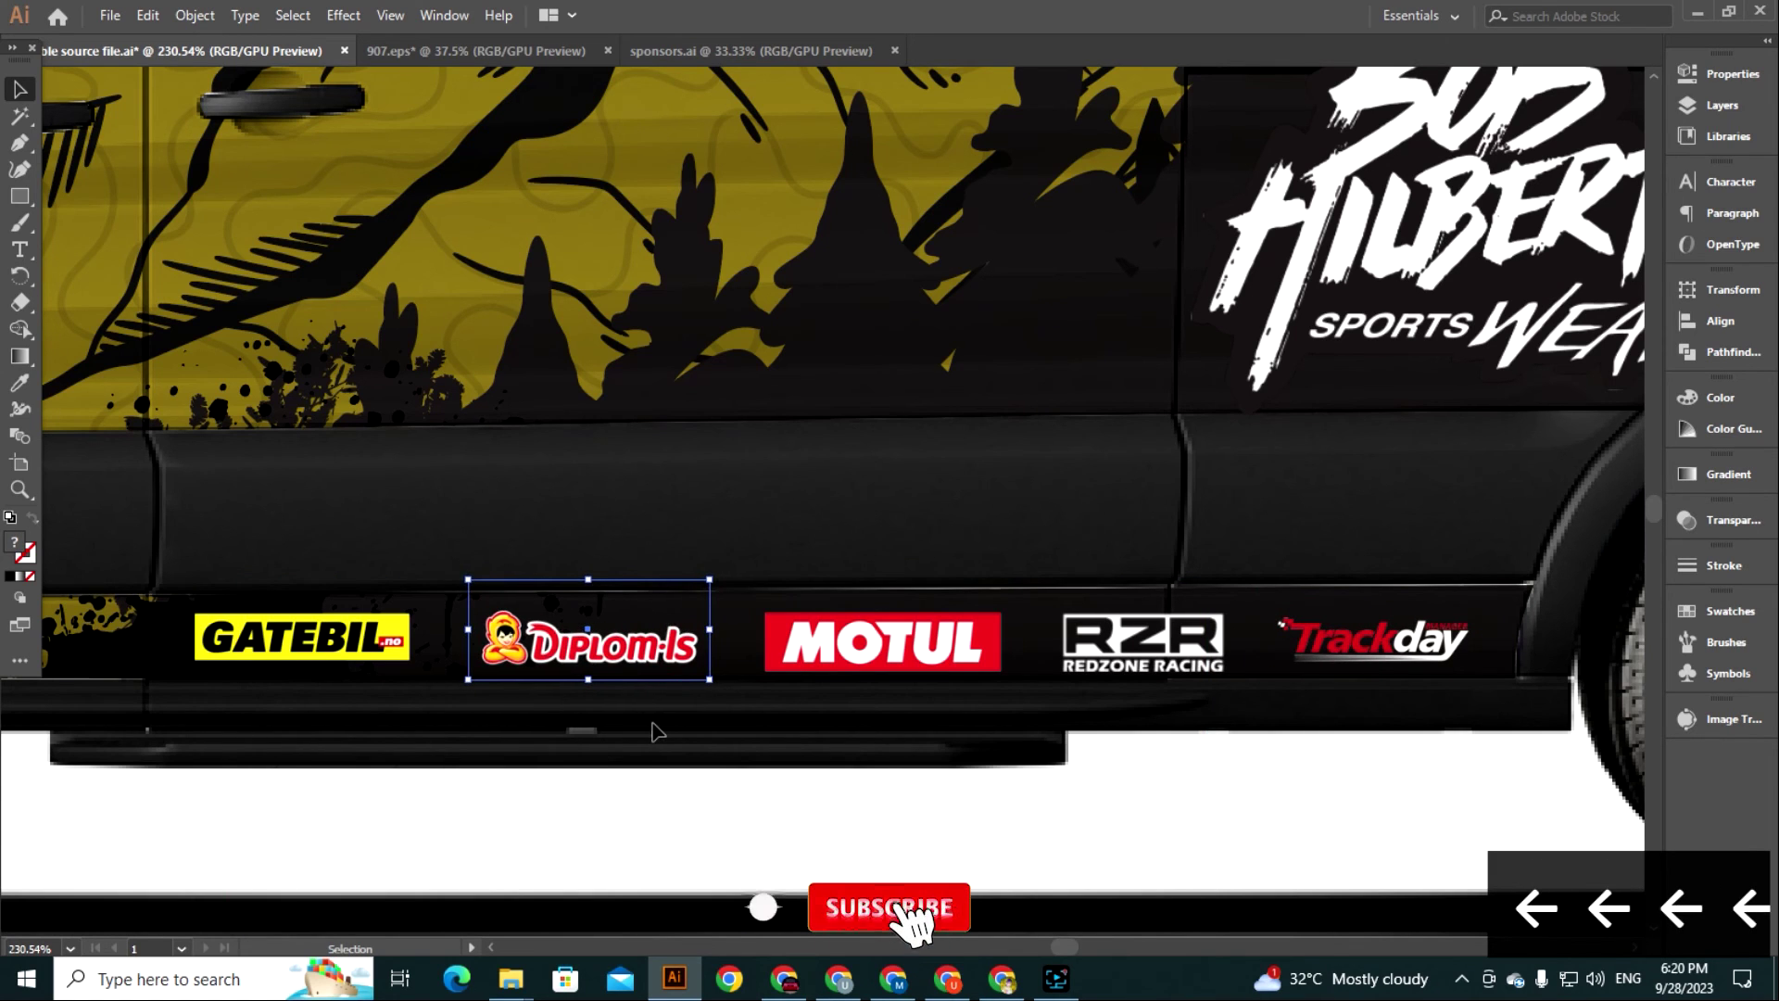
{"action": "left_click", "coordinate": [788, 816]}
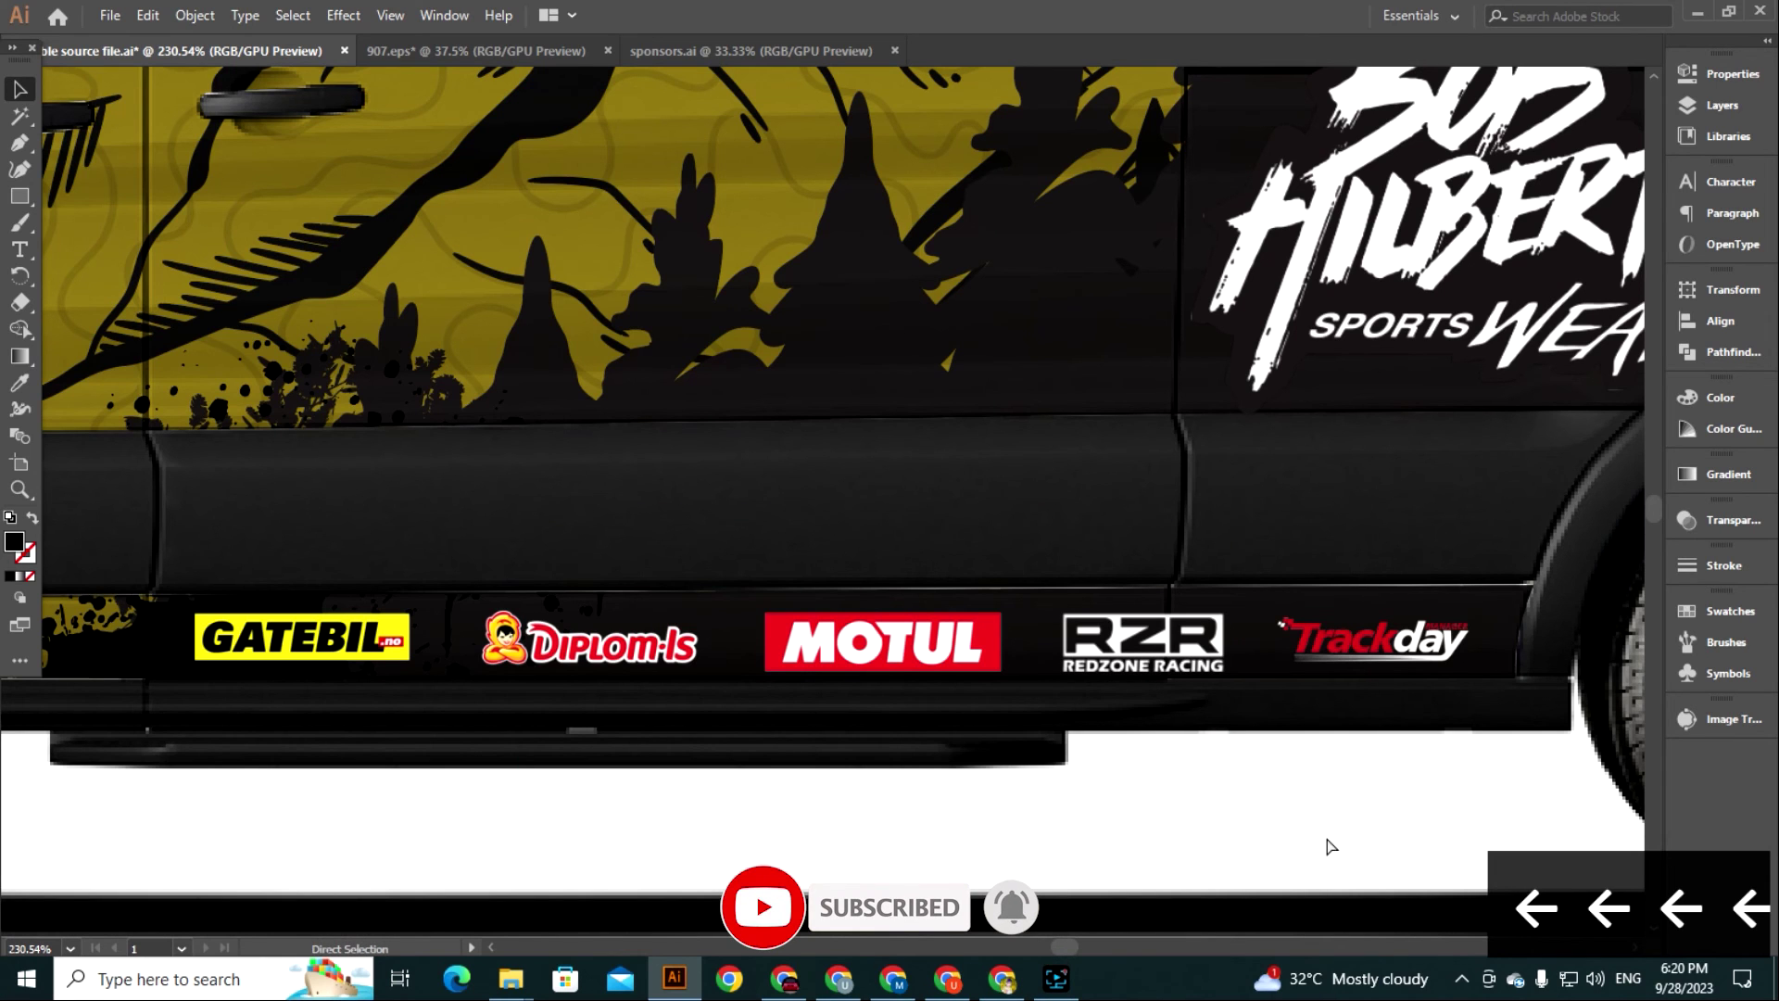
Review the whole van side, checking the sponsor row against the mountain, treeline and splatter artwork.
{"action": "key", "text": "ctrl+minus"}
{"action": "key", "text": "ctrl+minus"}
{"action": "key", "text": "ctrl+minus"}
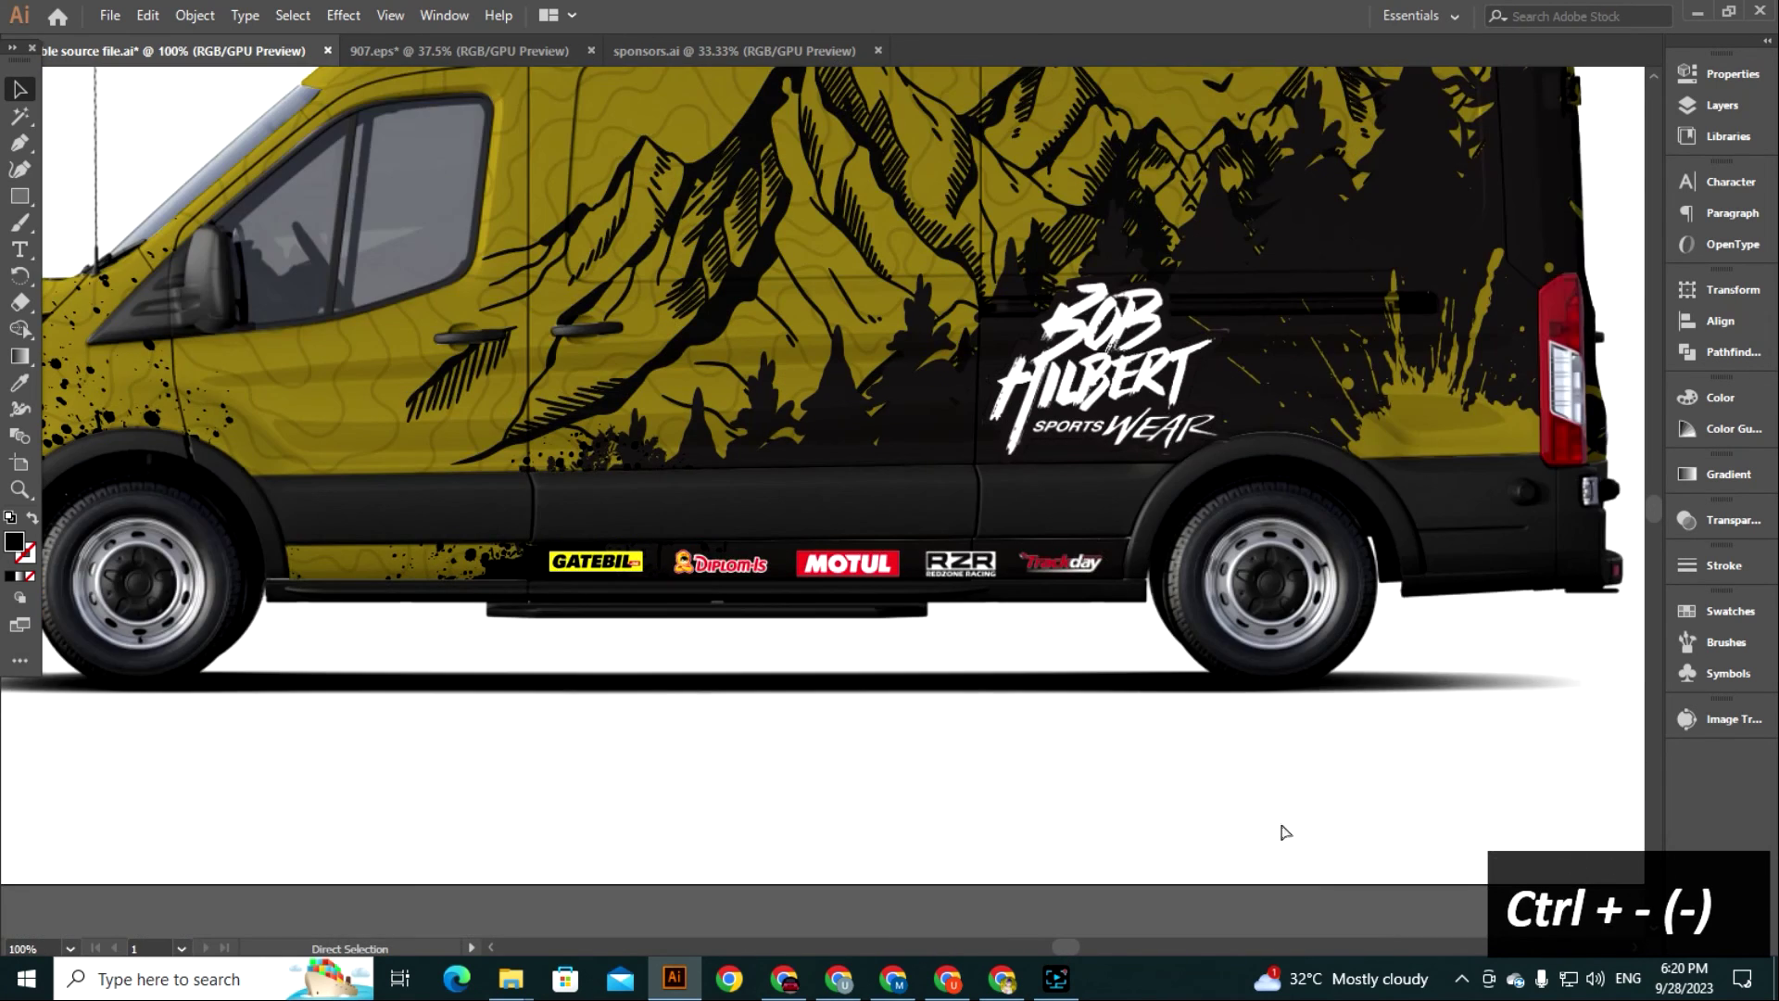
{"action": "key", "text": "ctrl+minus"}
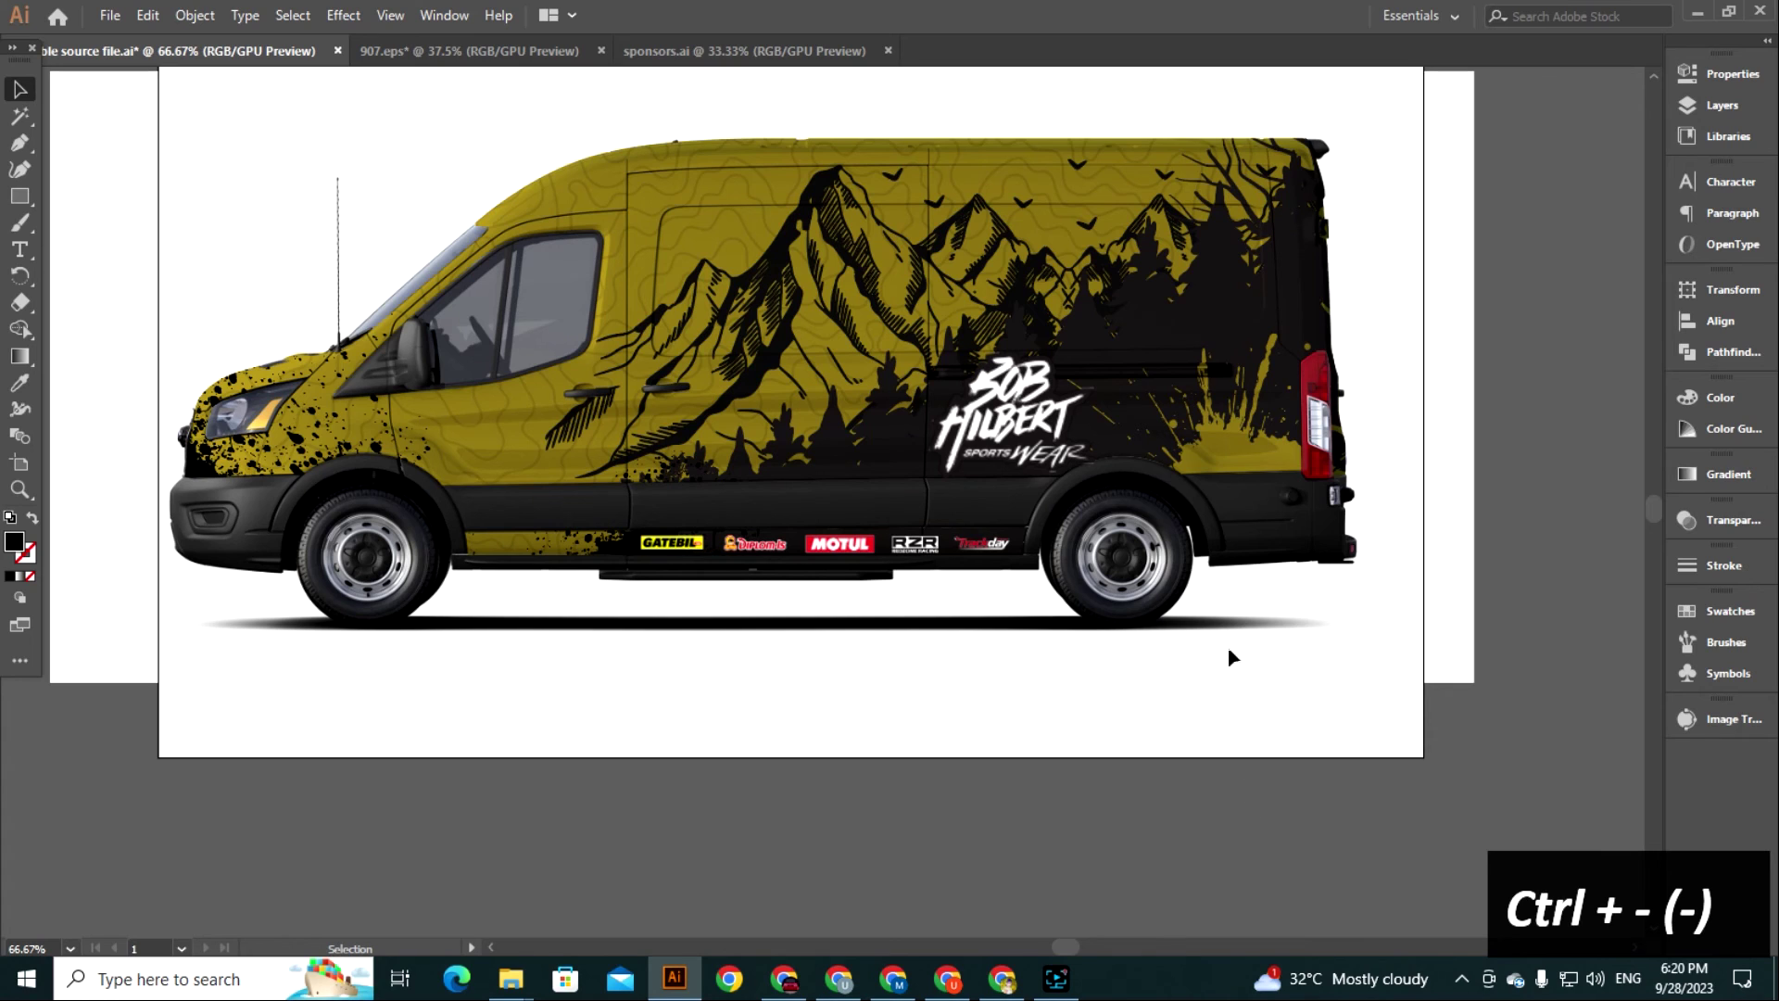
{"action": "key", "text": "space"}
{"action": "left_click_drag", "start_coordinate": [1182, 556], "coordinate": [1199, 643]}
{"action": "key", "text": "z"}
{"action": "left_click_drag", "start_coordinate": [1043, 560], "coordinate": [1138, 604]}
{"action": "key", "text": "space"}
{"action": "left_click_drag", "start_coordinate": [890, 563], "coordinate": [993, 606]}
{"action": "left_click_drag", "start_coordinate": [970, 525], "coordinate": [975, 527]}
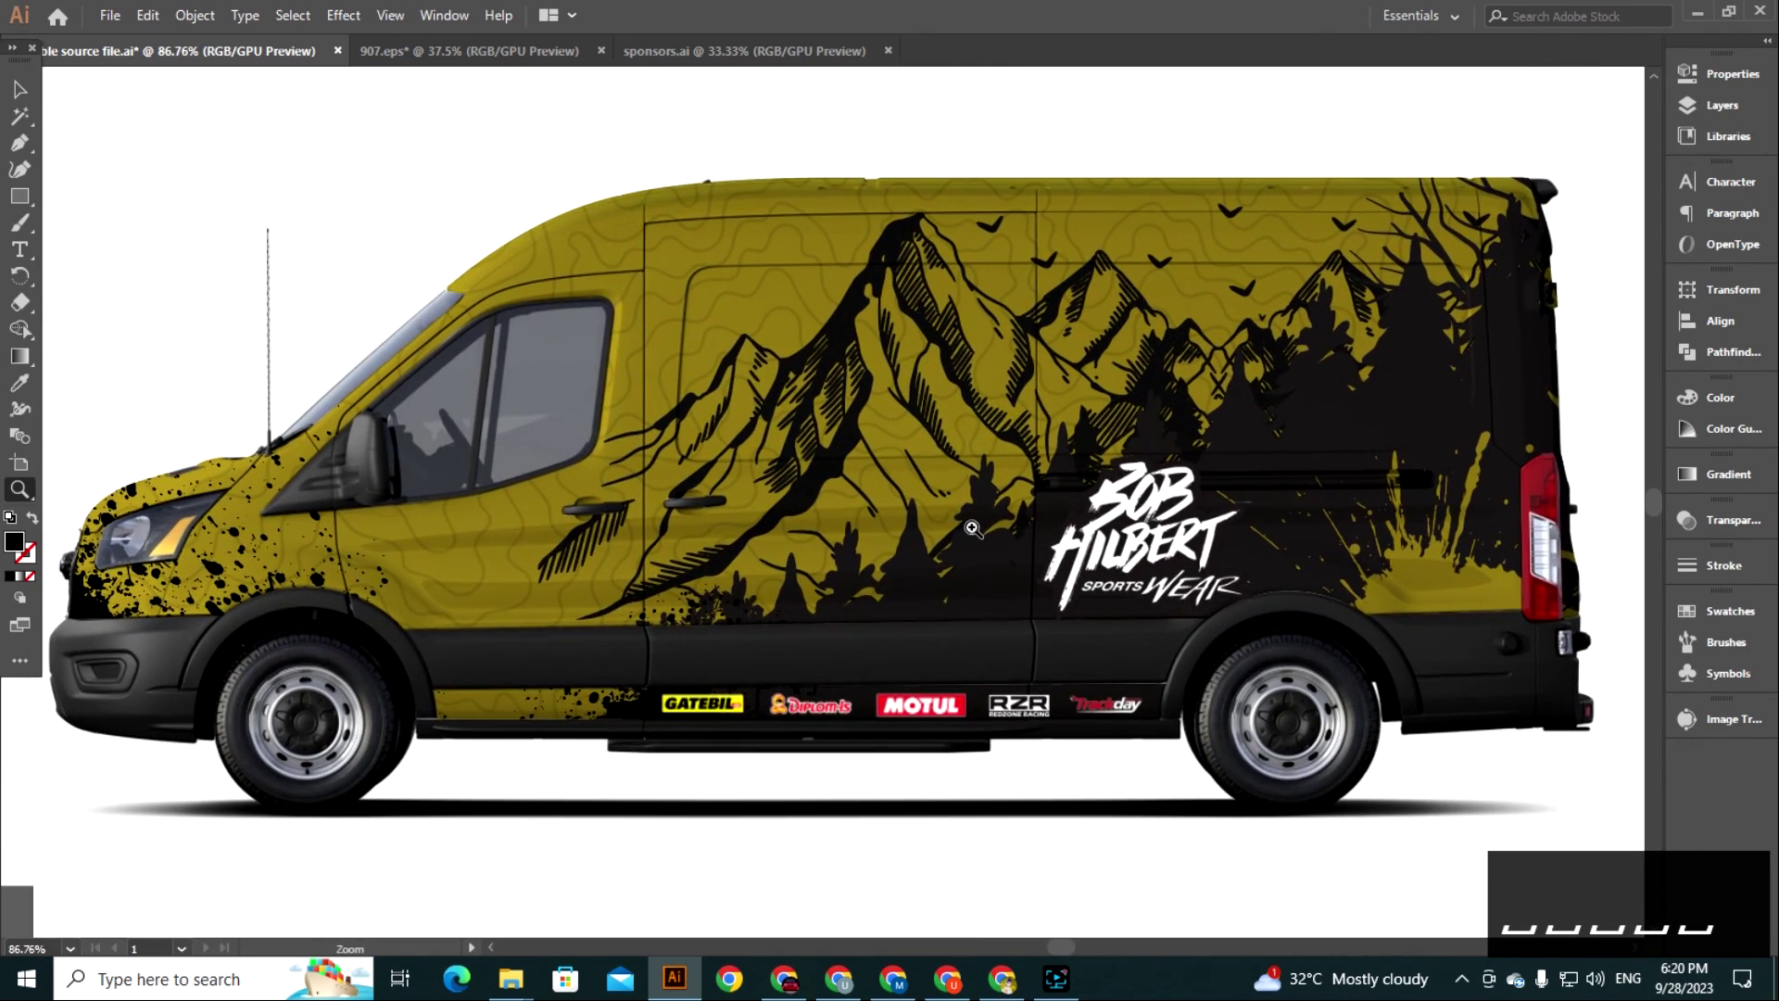
{"action": "key", "text": "space"}
{"action": "left_click_drag", "start_coordinate": [999, 602], "coordinate": [1010, 602]}
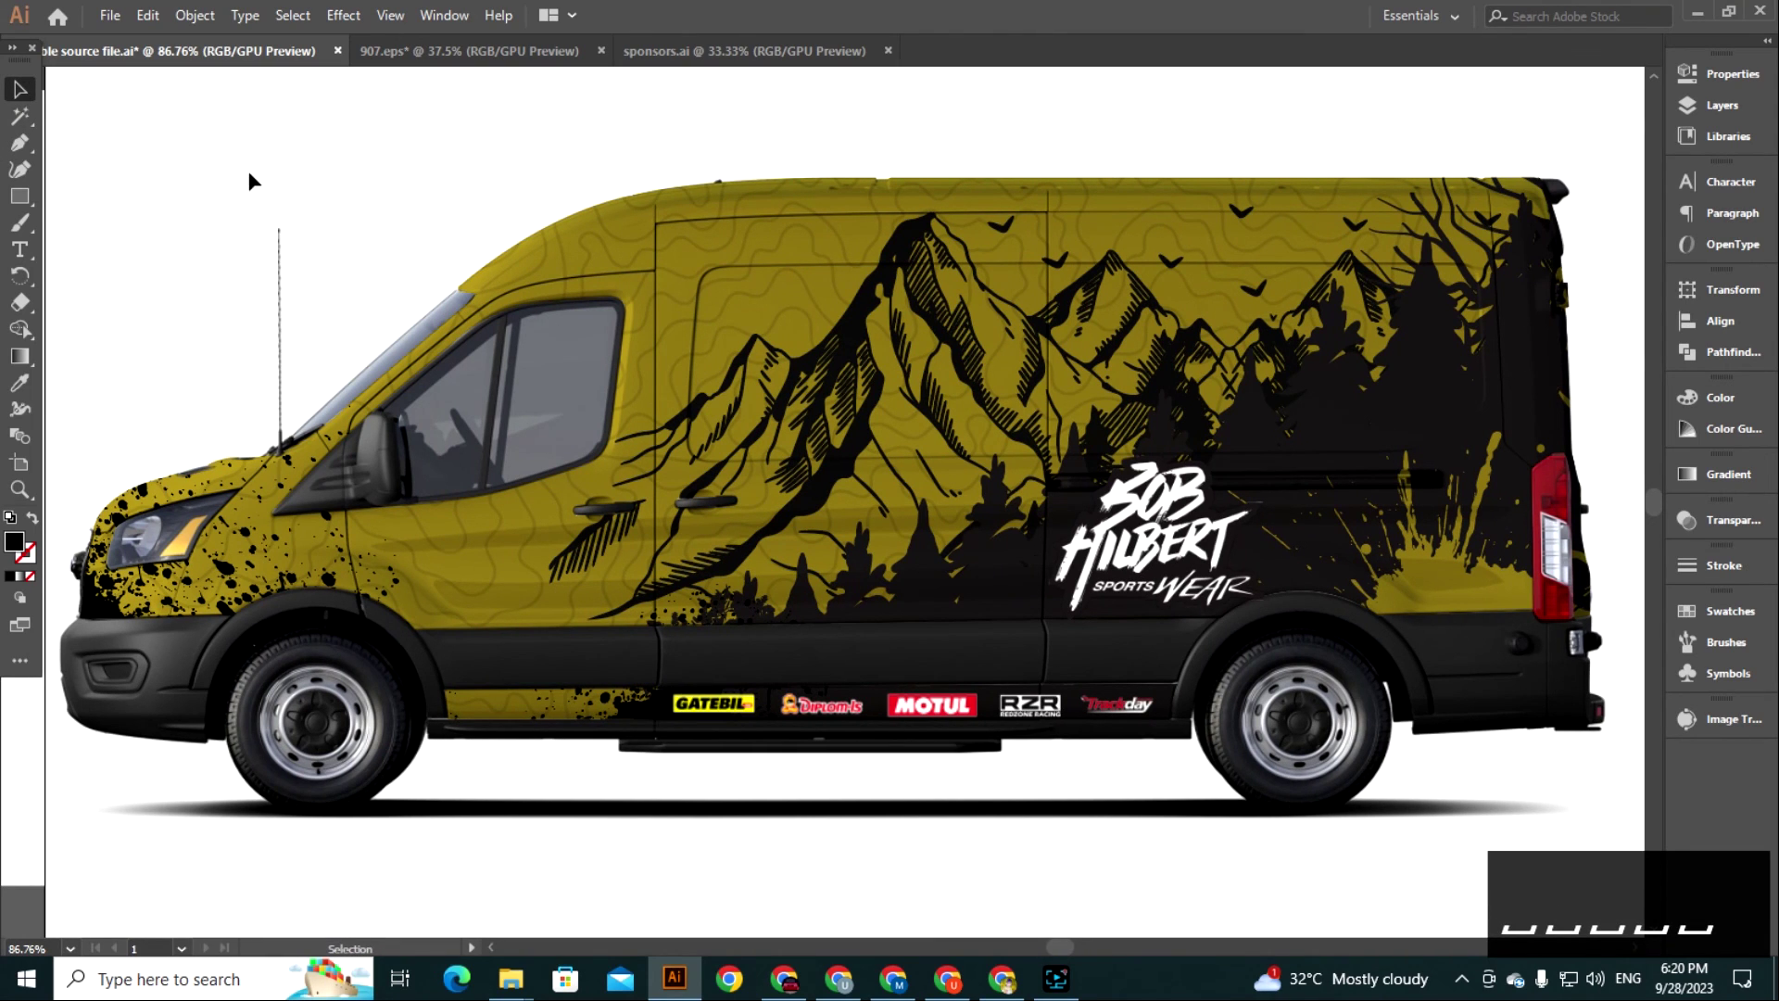
Save the design as the Illustrator file "editable source file", replacing the existing copy and keeping the Illustrator CC version options.
{"action": "left_click", "coordinate": [111, 16]}
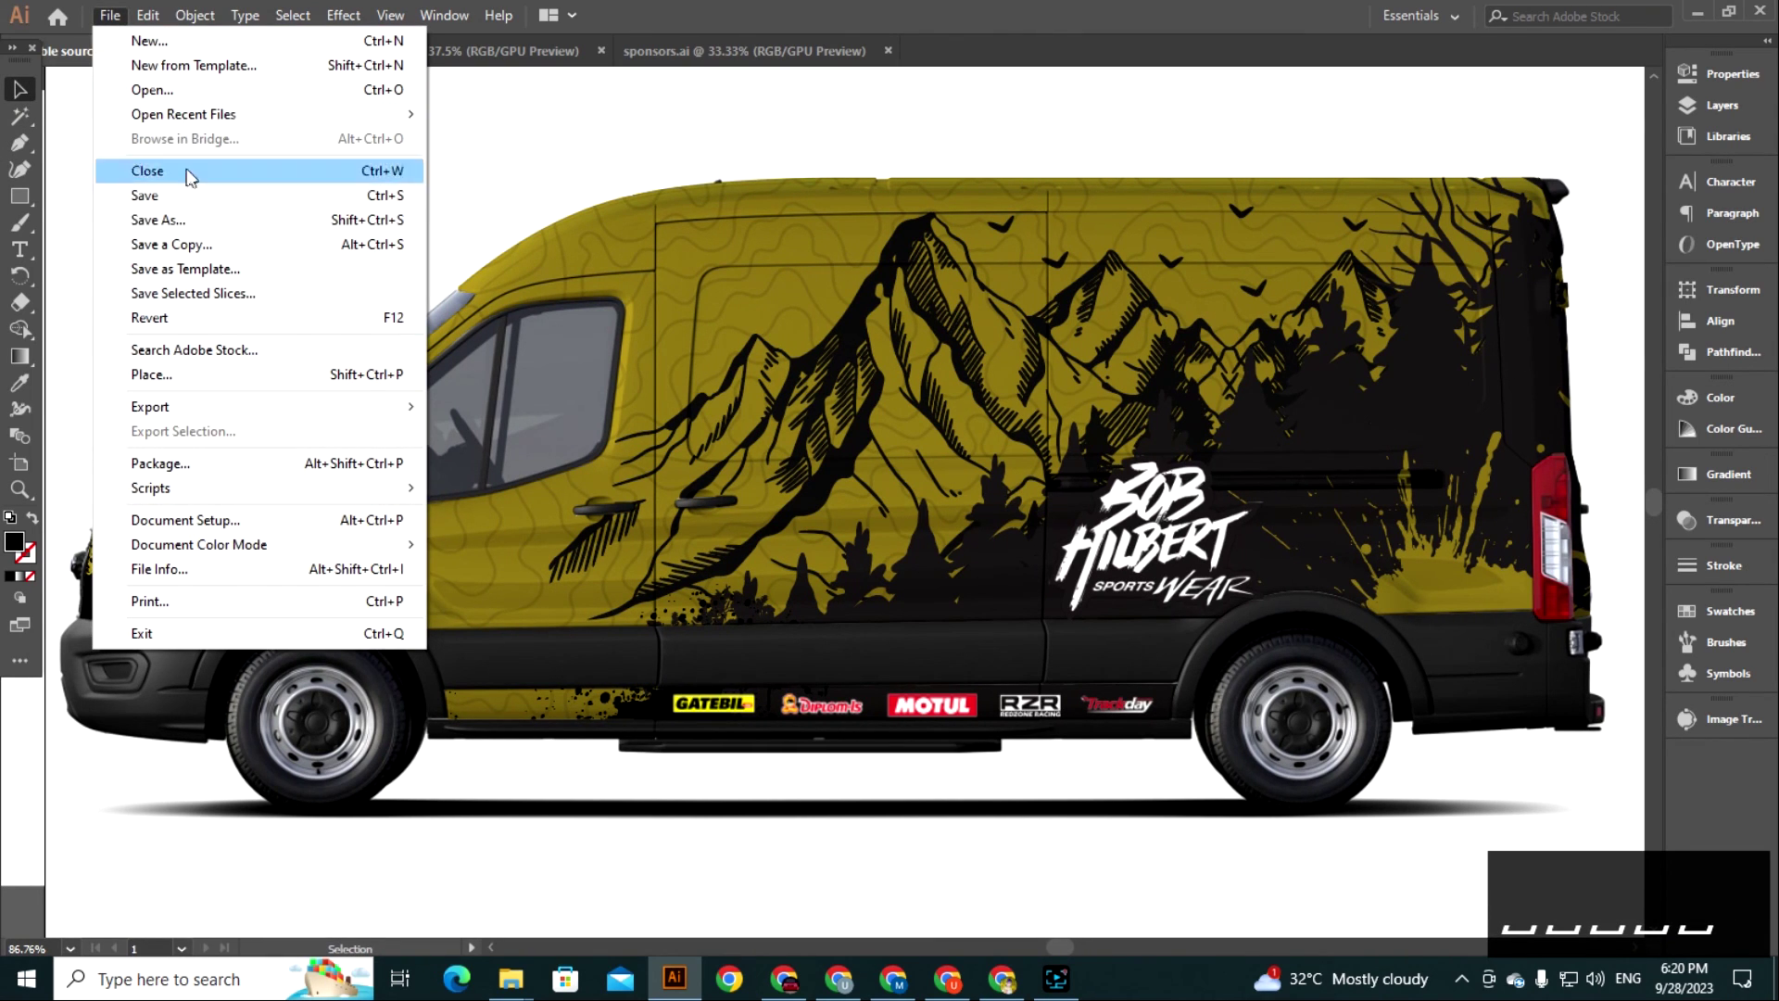
{"action": "left_click", "coordinate": [206, 223]}
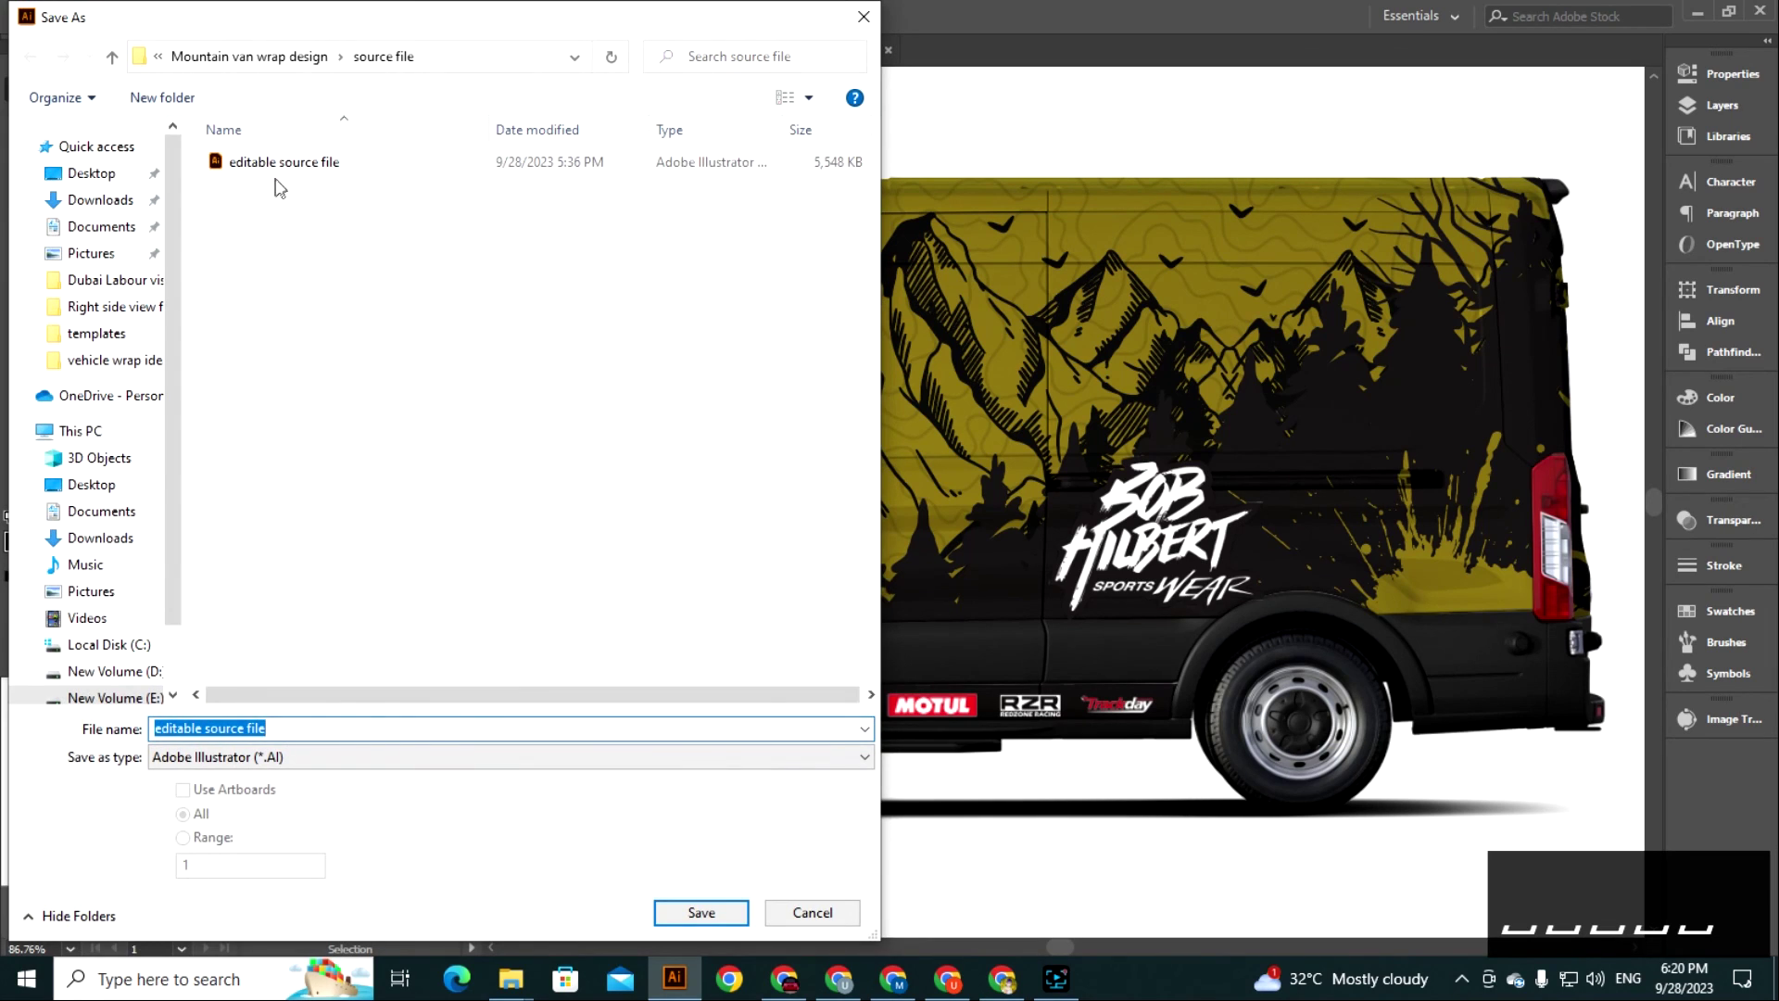
{"action": "left_click", "coordinate": [282, 171]}
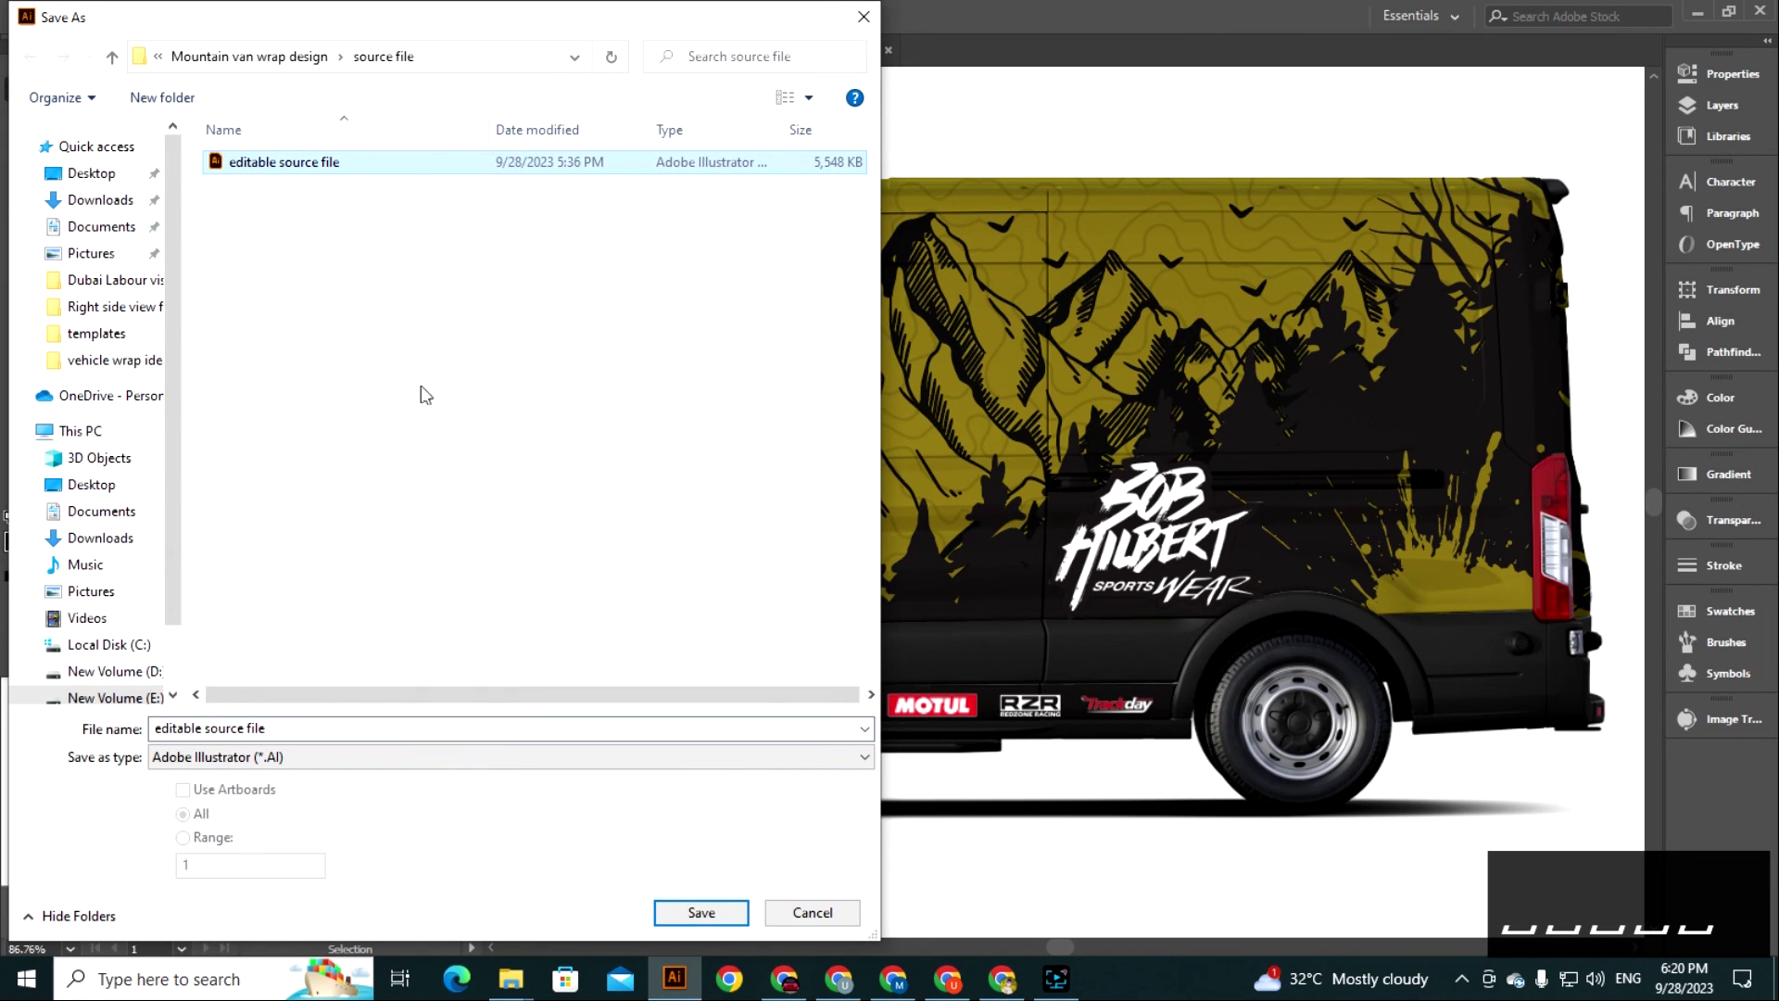
{"action": "left_click", "coordinate": [676, 913]}
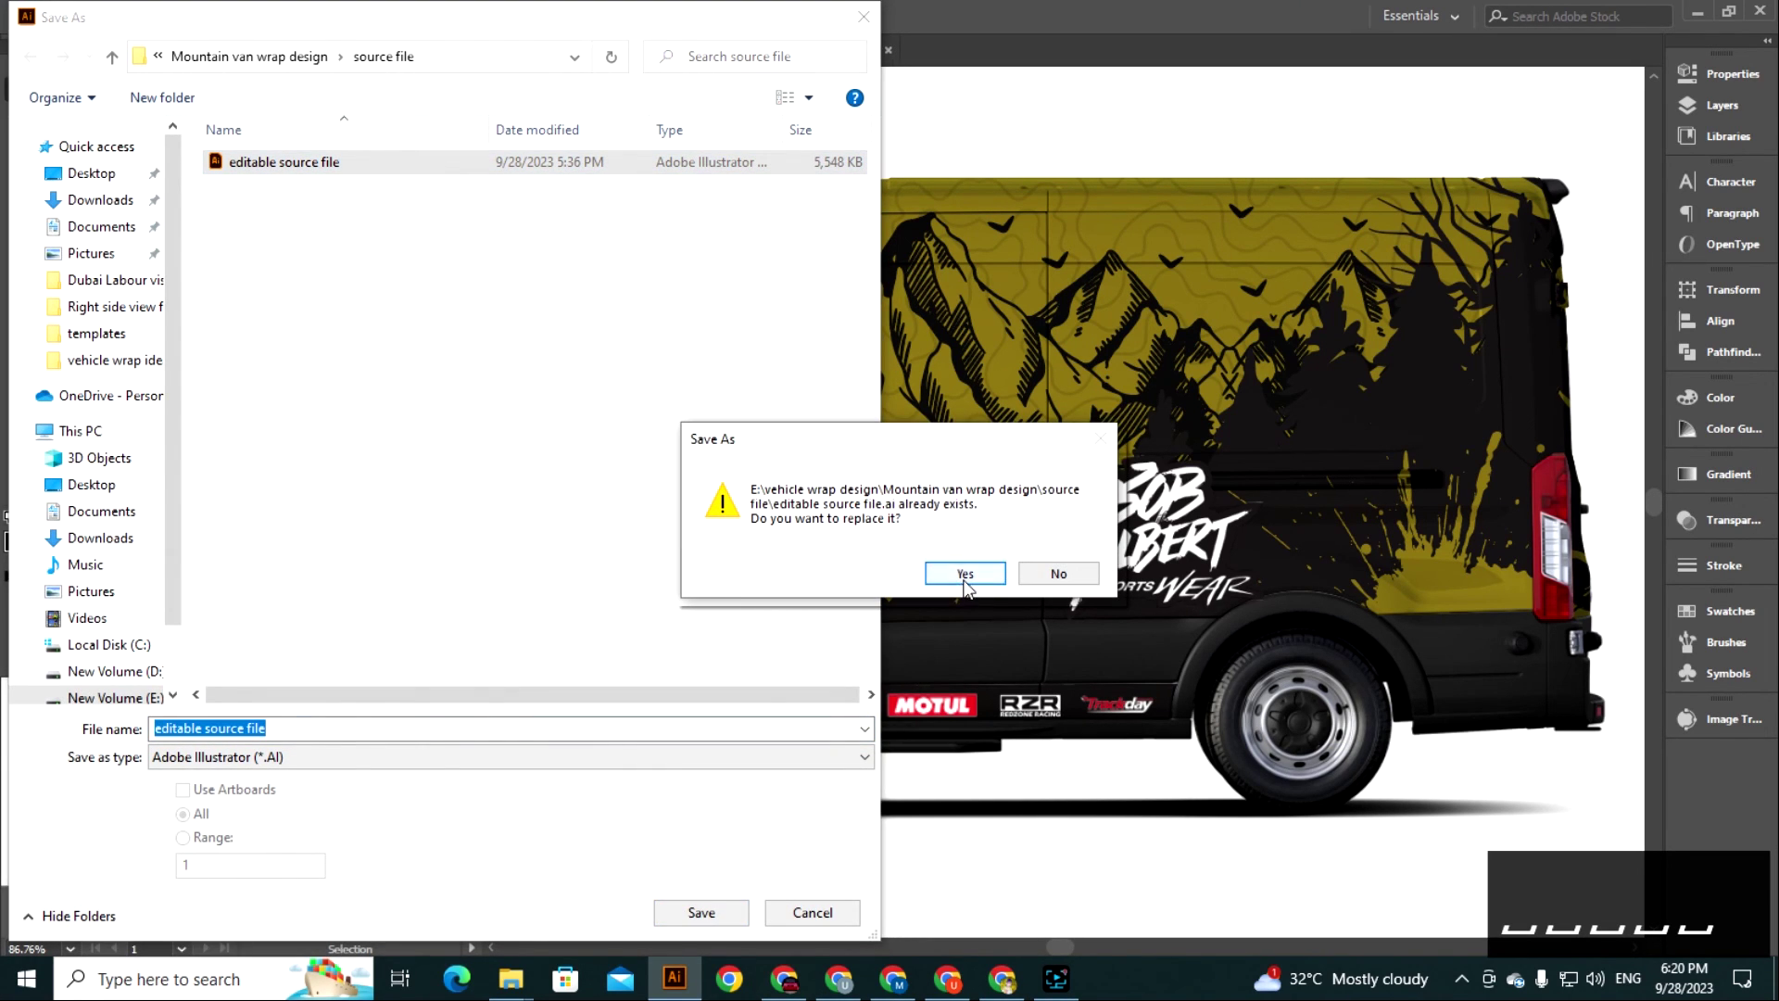
{"action": "left_click", "coordinate": [964, 575]}
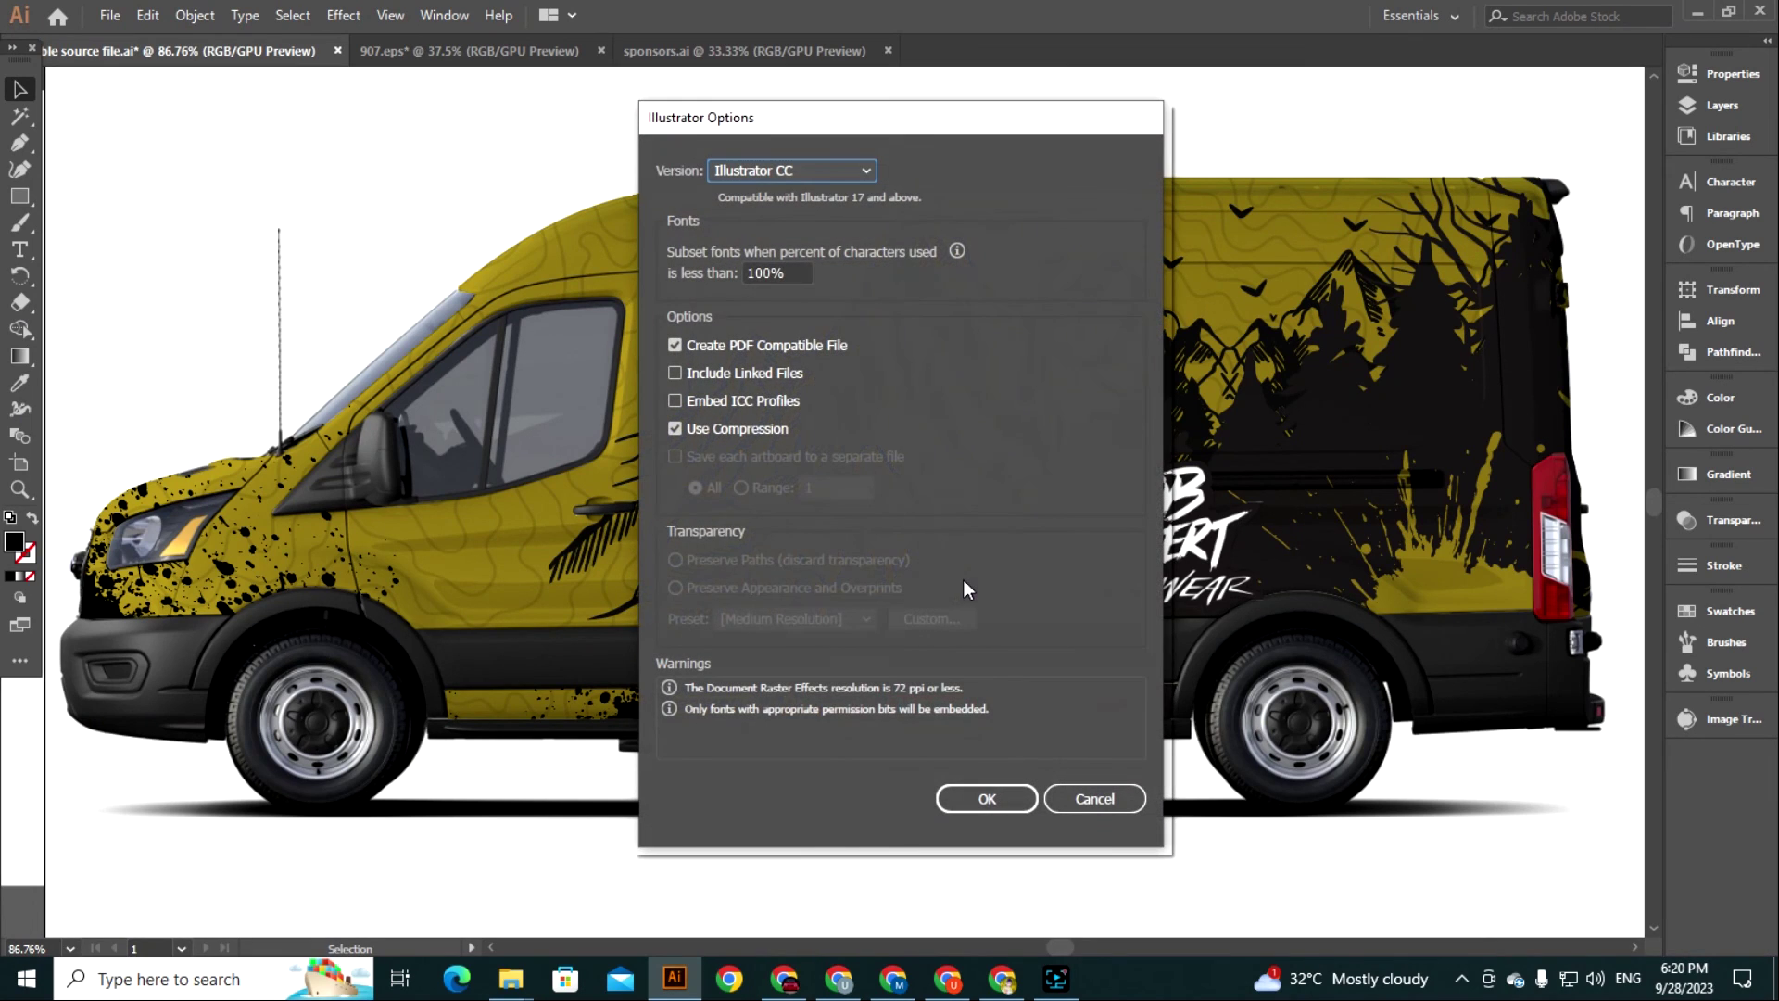
{"action": "left_click", "coordinate": [988, 799]}
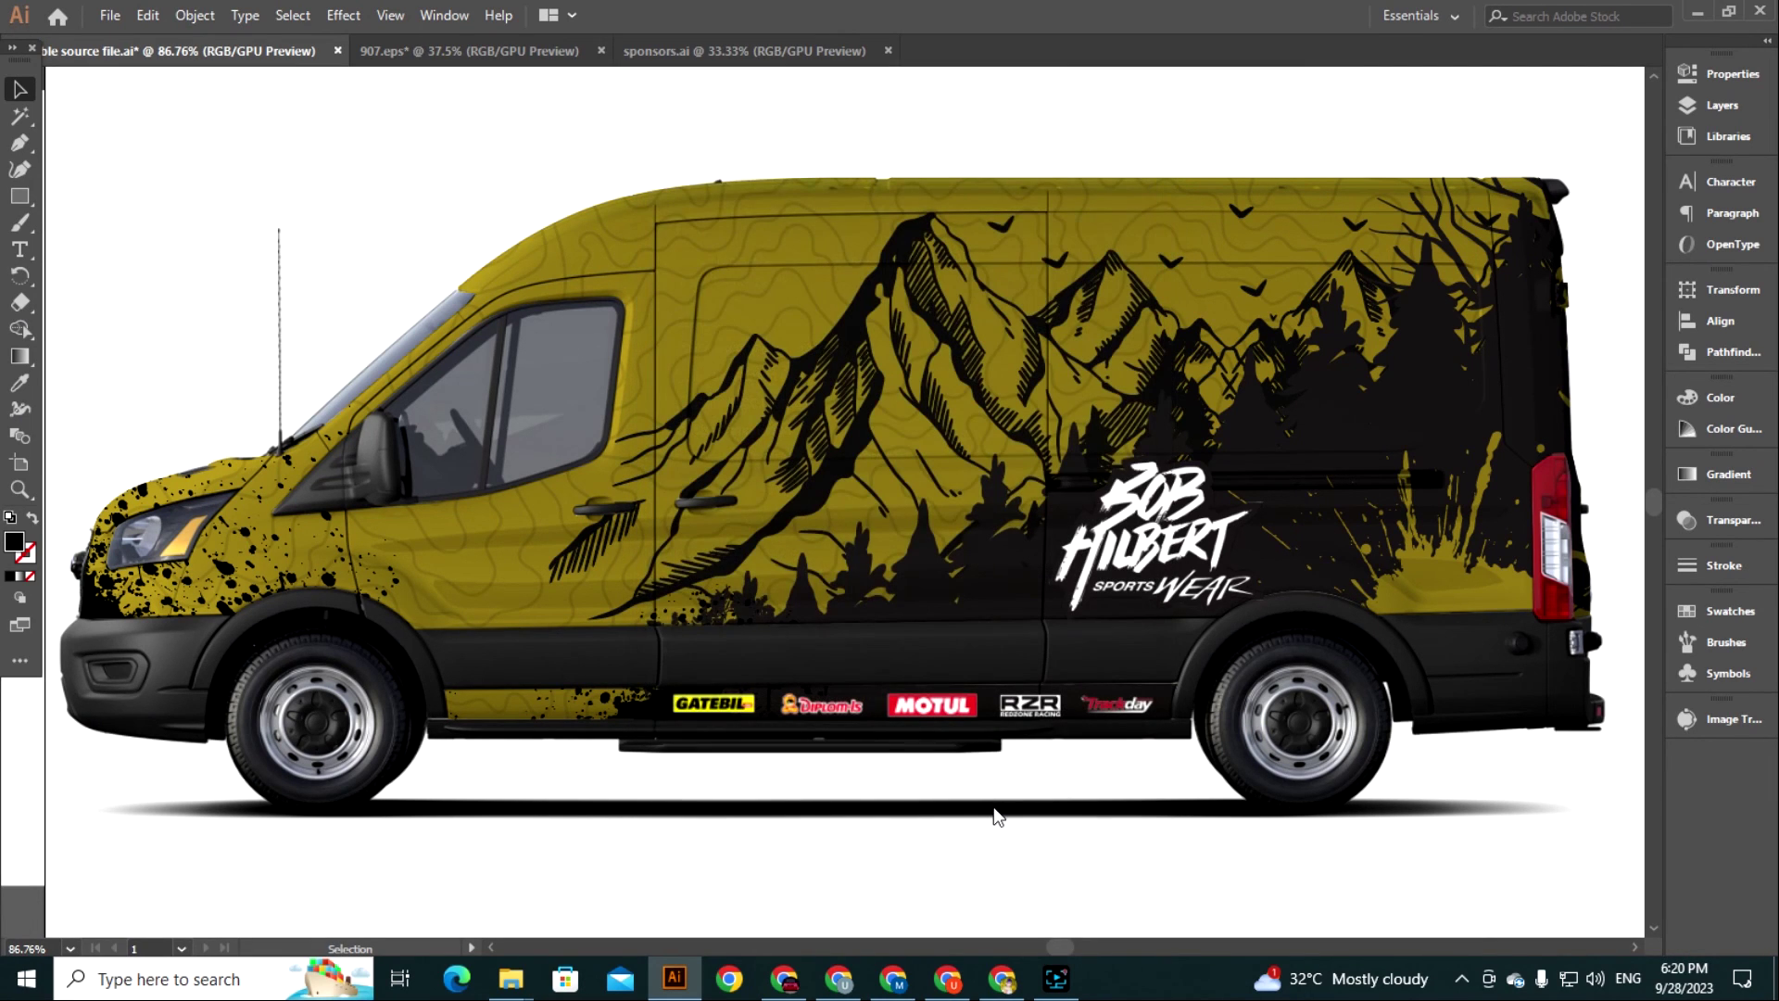